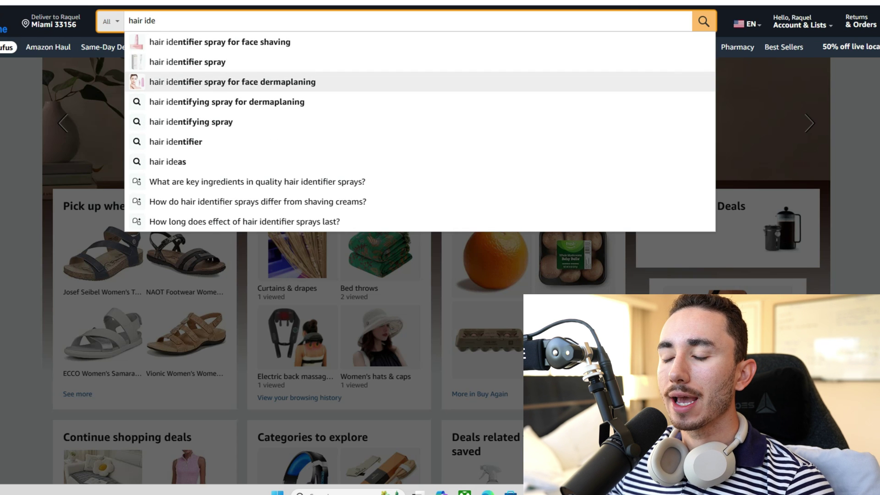
- Search for "hair identifier spray for face dermaplaning" and open the $9.88 Hair Identifier Spray listing with 4 Ounce size
click(232, 82)
scroll(430, 247, down, 4)
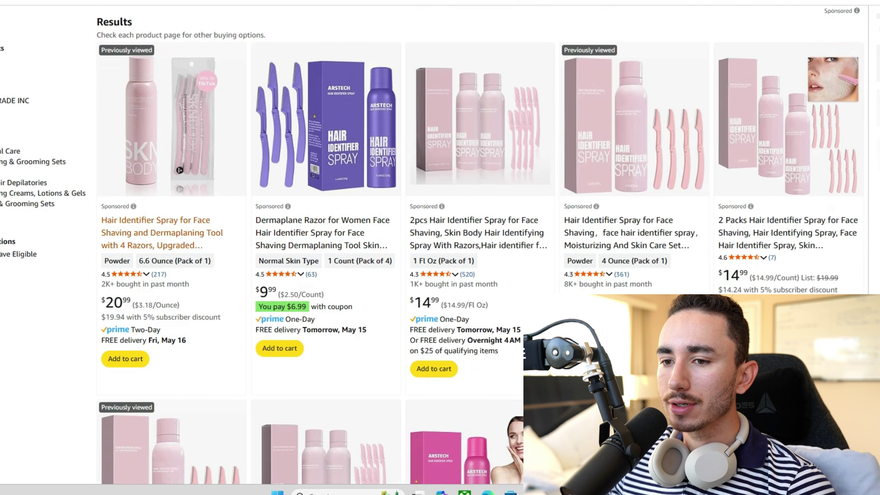
right_click(167, 214)
key(Escape)
scroll(167, 213, down, 3)
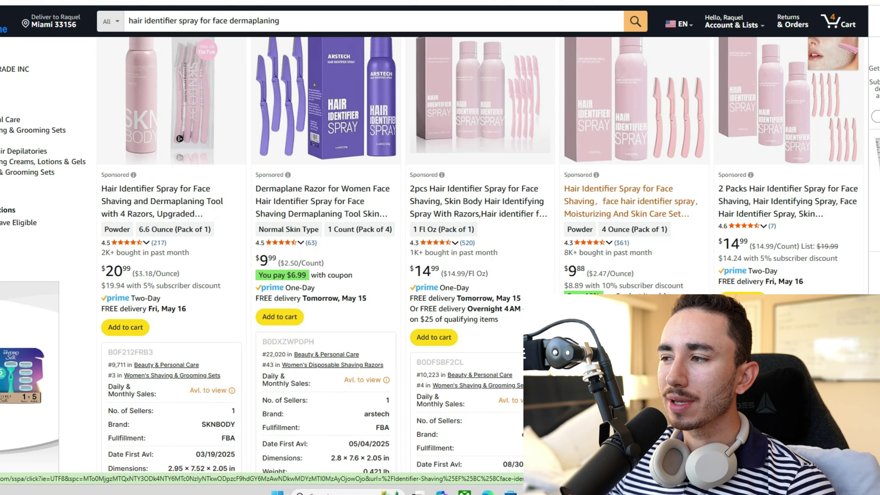
click(619, 201)
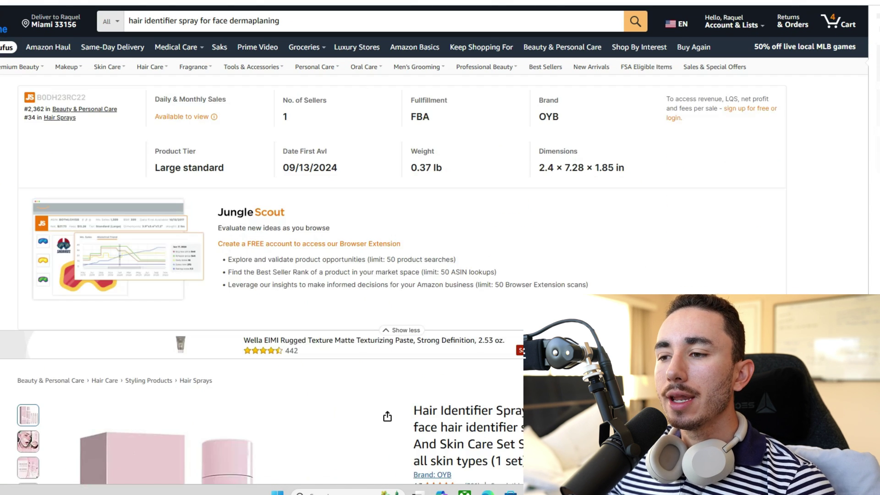
- Go to the product's customer reviews and bring up the top reviews from the United States
scroll(434, 245, down, 6)
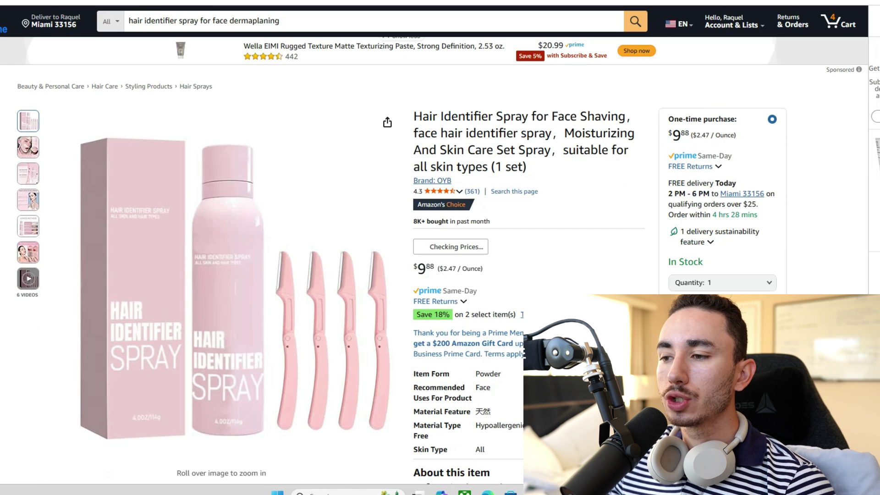
click(472, 207)
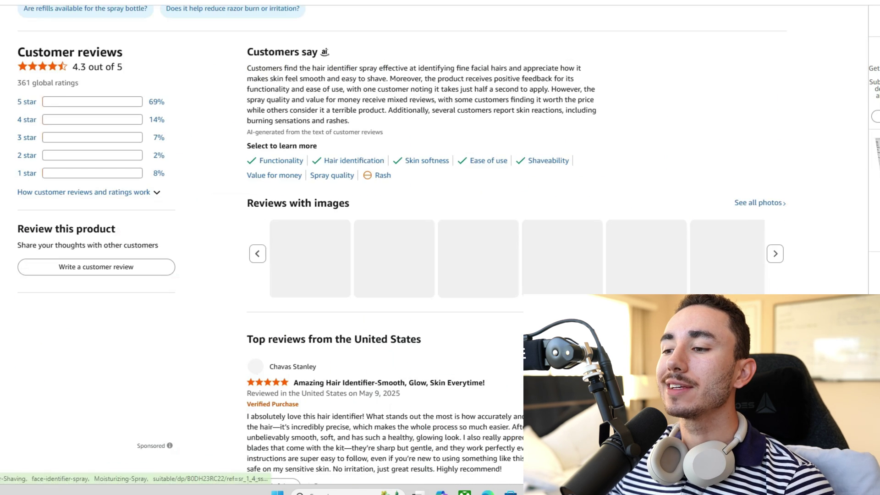
scroll(472, 207, down, 4)
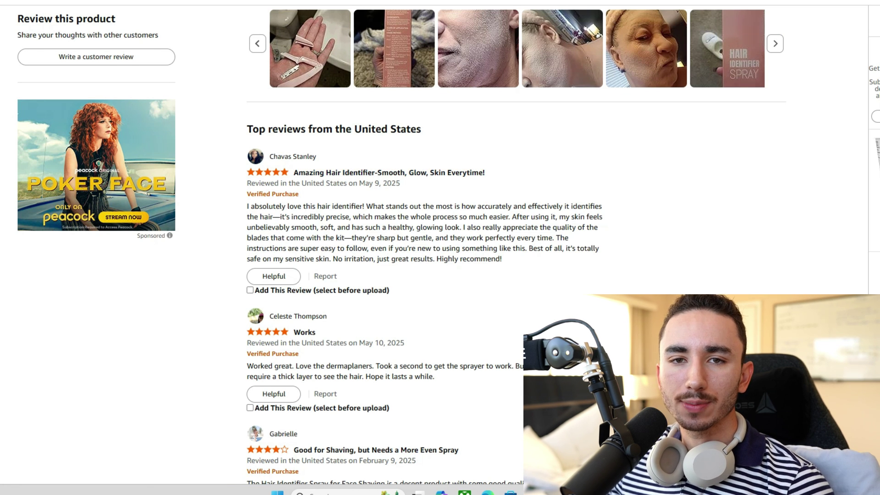
scroll(401, 257, down, 1)
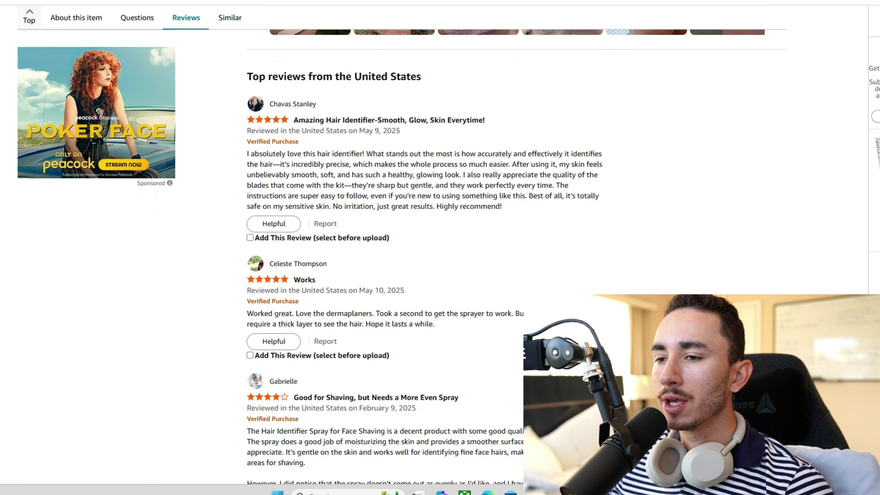
- Copy the full text of the "Amazing Hair Identifier-Smooth, Glow, Skin Everytime!" review into the blank Google Docs document
drag(247, 153, 503, 206)
key(ctrl+c)
key(ctrl+Tab)
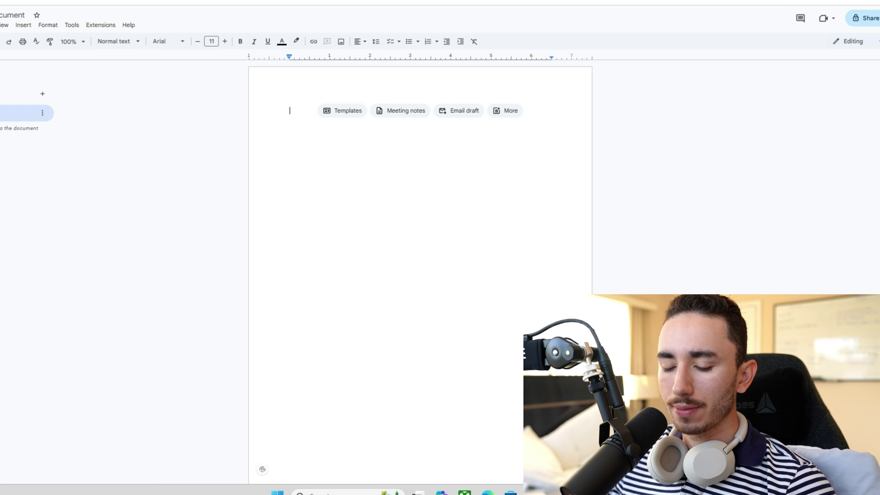
right_click(337, 181)
click(358, 215)
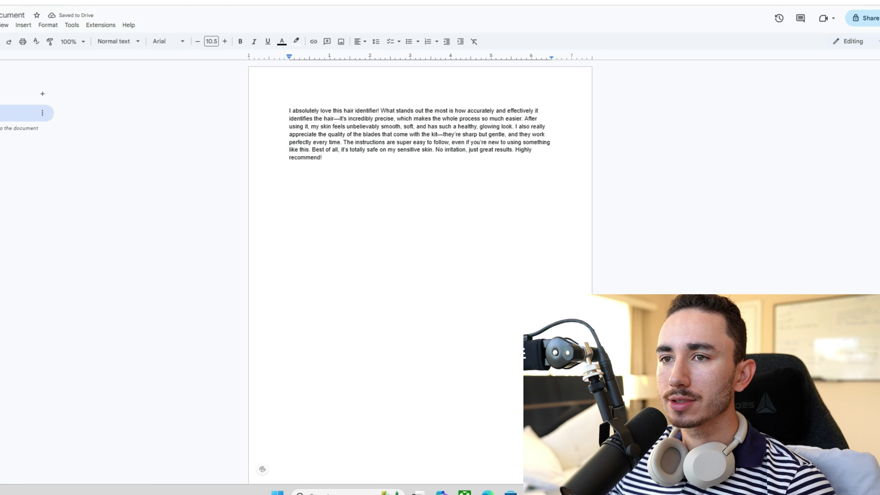
- Back on Amazon, copy "The spray does a good job" through "areas for shaving." from the "Good for Shaving, but Needs a More Even Spray" review
key(ctrl+shift+Tab)
scroll(440, 257, down, 3)
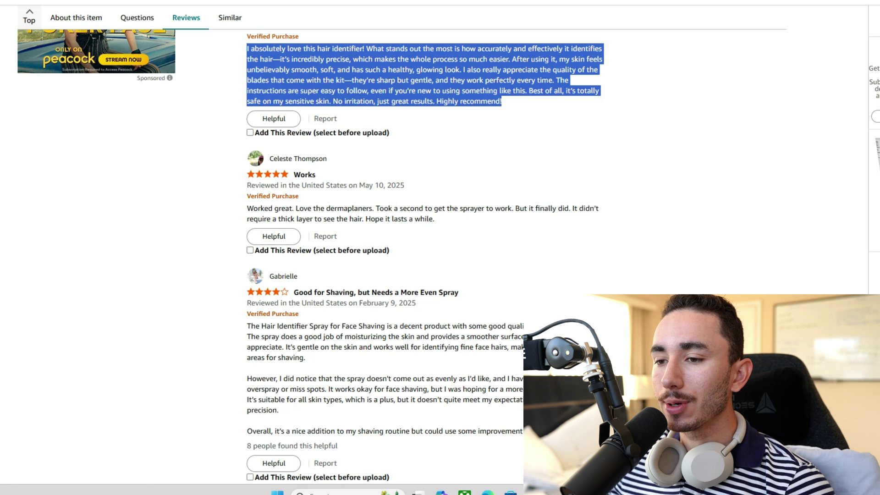
drag(247, 208, 272, 208)
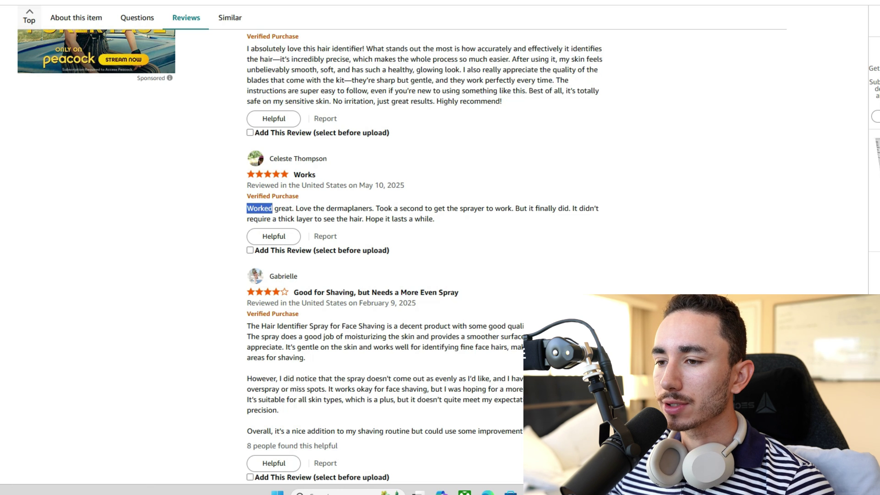
scroll(424, 255, down, 1)
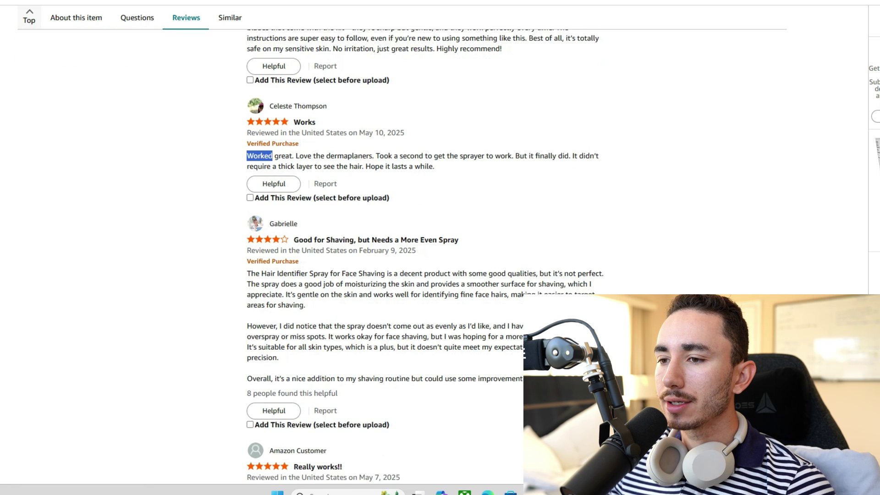
scroll(424, 255, down, 3)
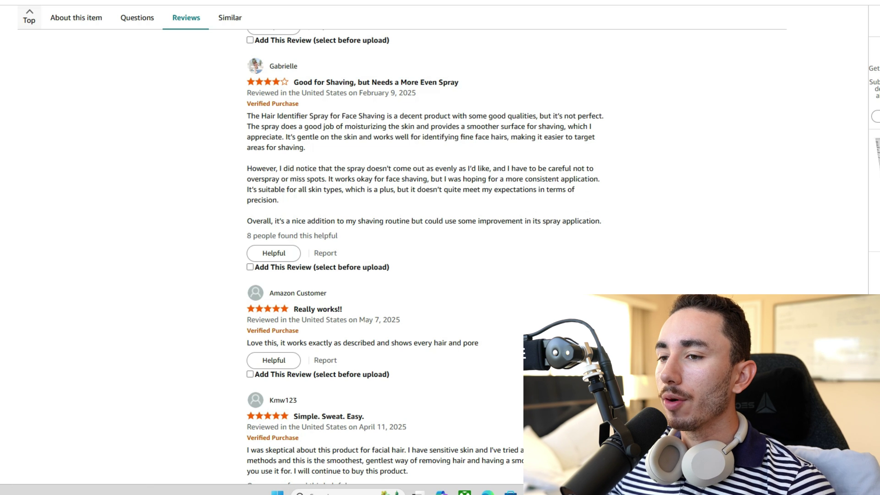
mouse_move(247, 126)
mouse_down()
mouse_move(295, 136)
mouse_move(501, 127)
mouse_move(594, 137)
mouse_move(306, 147)
mouse_up()
key(ctrl+c)
right_click(493, 133)
click(509, 143)
- Switch to Google Docs and paste the copied passage as a new paragraph below the first review
key(ctrl+Tab)
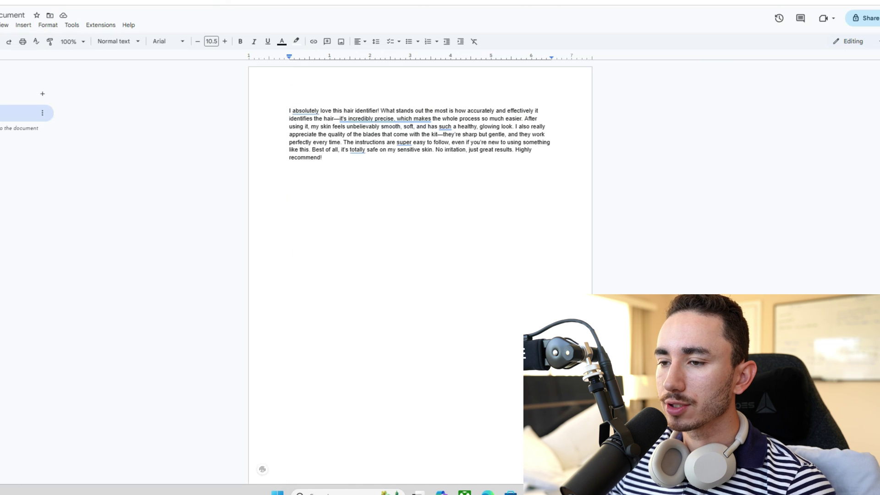
key(Return)
key(Return)
right_click(309, 182)
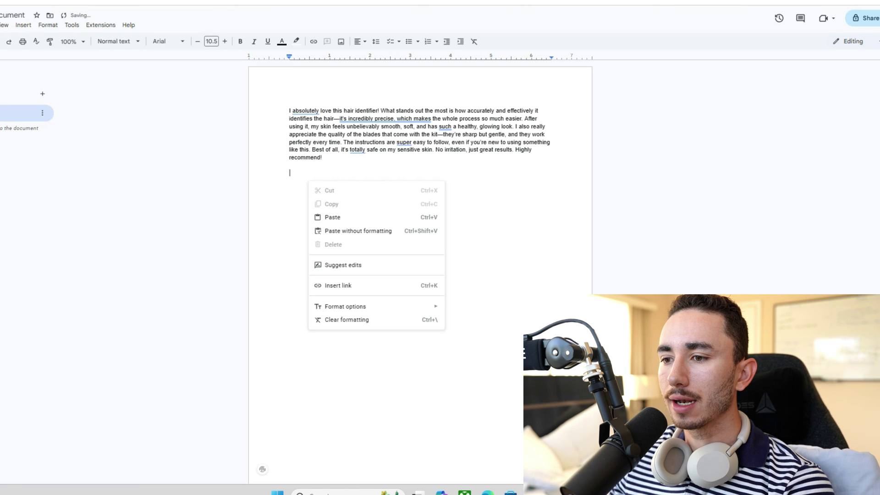
click(332, 217)
- Return to Amazon and copy the "Simple. Sweat. Easy." review from "I have sensitive skin" to its end
key(ctrl+shift+Tab)
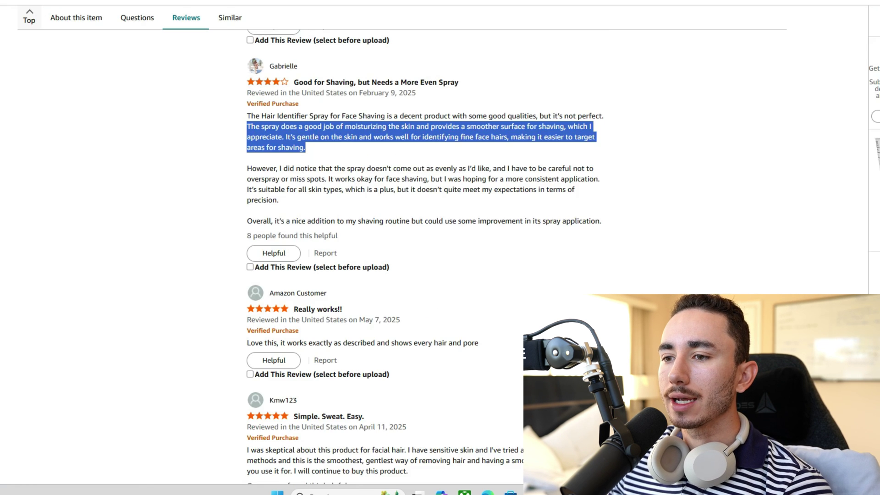
scroll(424, 257, down, 1)
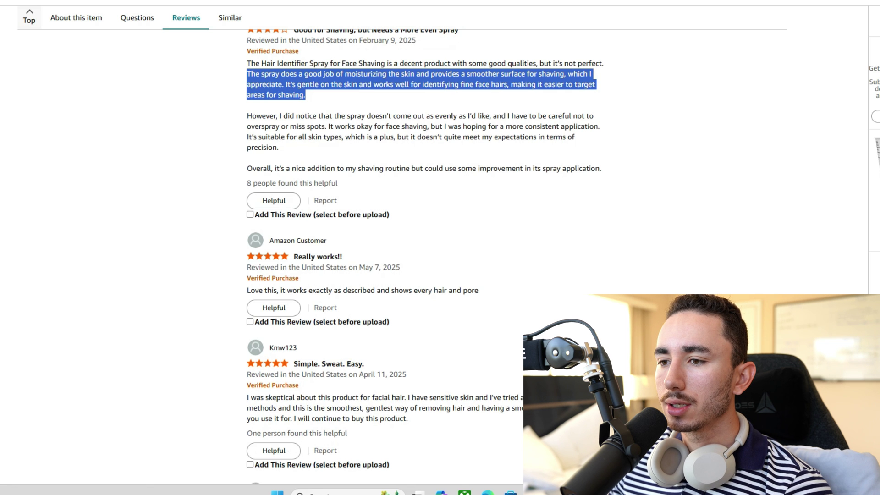
scroll(425, 257, down, 4)
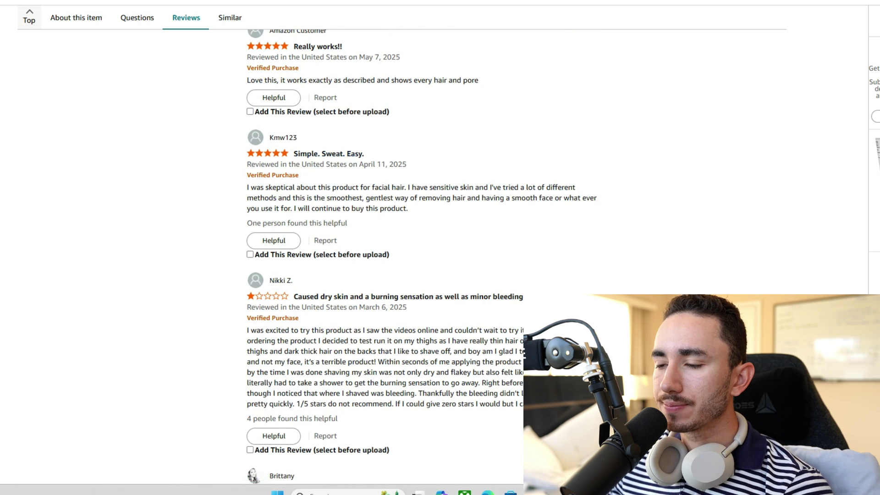
drag(407, 187, 408, 209)
right_click(419, 195)
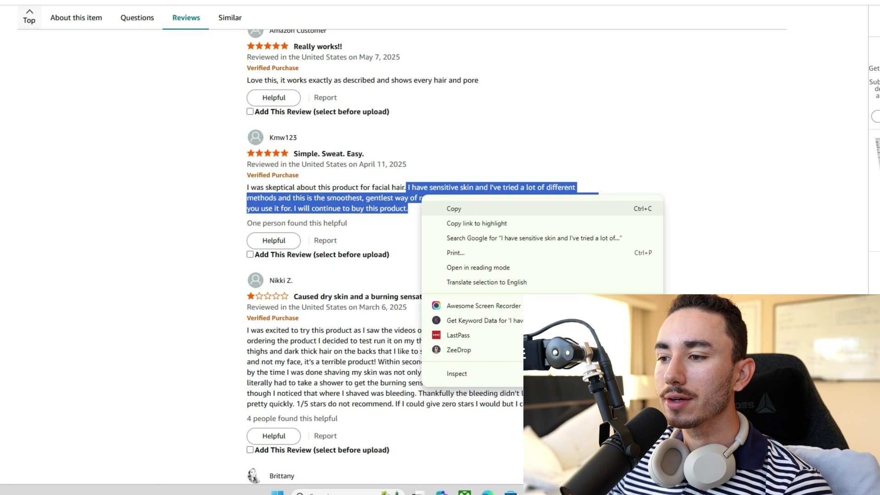
click(452, 208)
- Switch to Google Docs and paste the sensitive-skin passage as a third paragraph
key(alt+Tab)
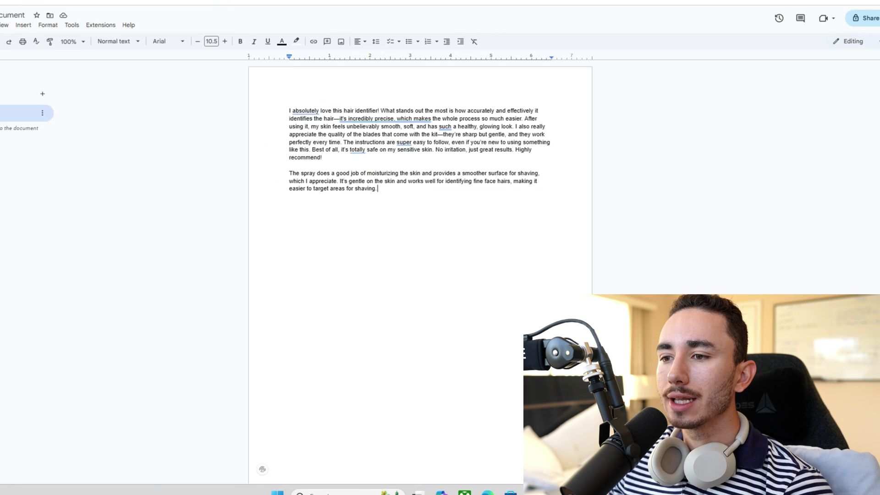
right_click(353, 226)
click(378, 262)
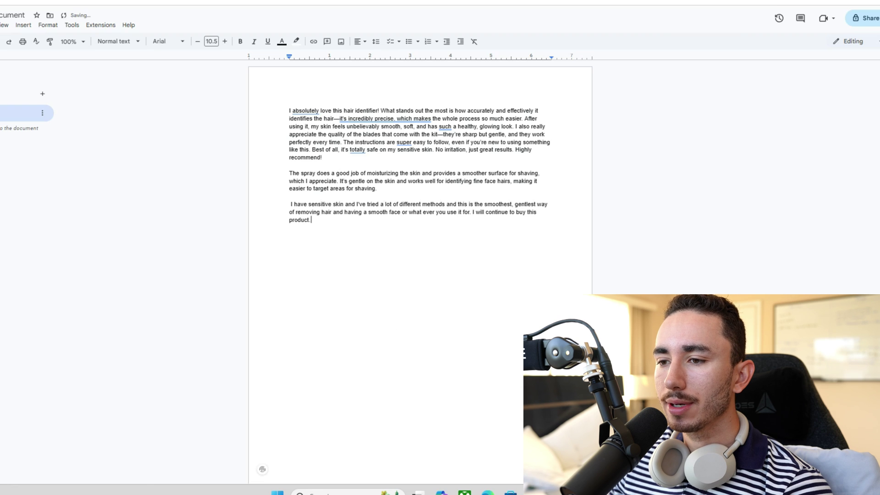
- Back on Amazon, expand the "Awesome Dermaplaning Kit!!" review and copy its text from the start through "Be careful of course!!!"
key(alt+Tab)
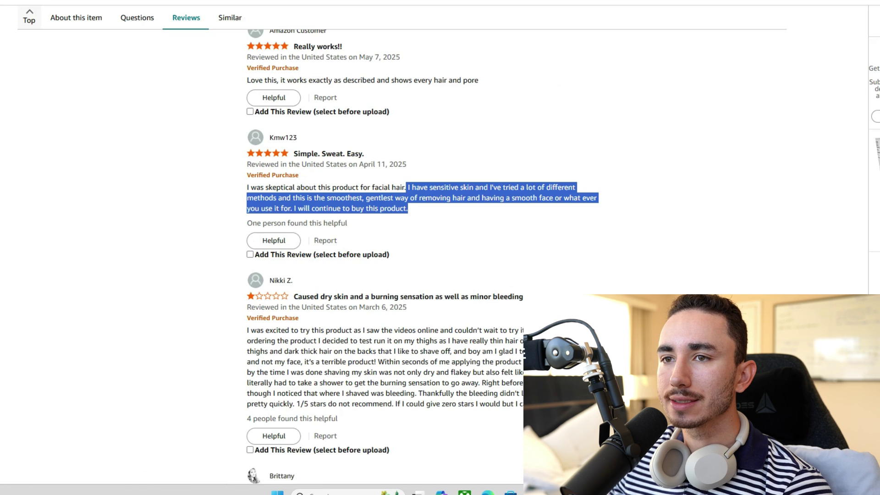
scroll(422, 256, down, 5)
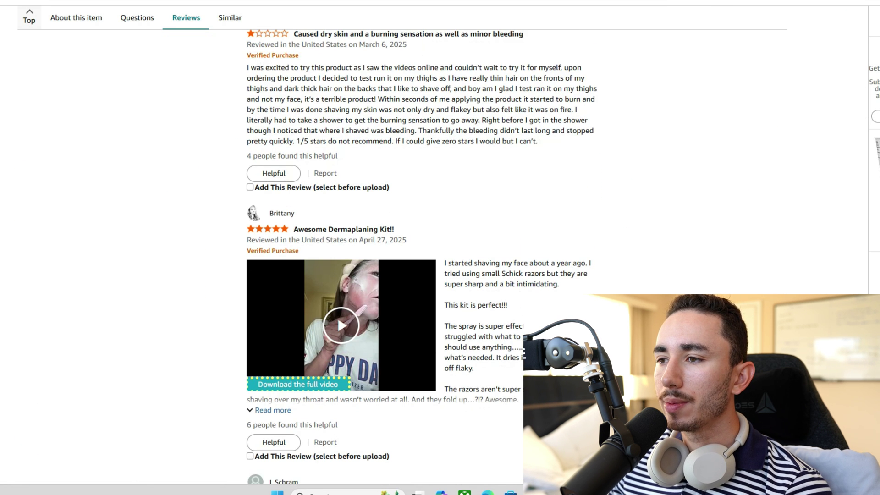
drag(310, 99, 338, 156)
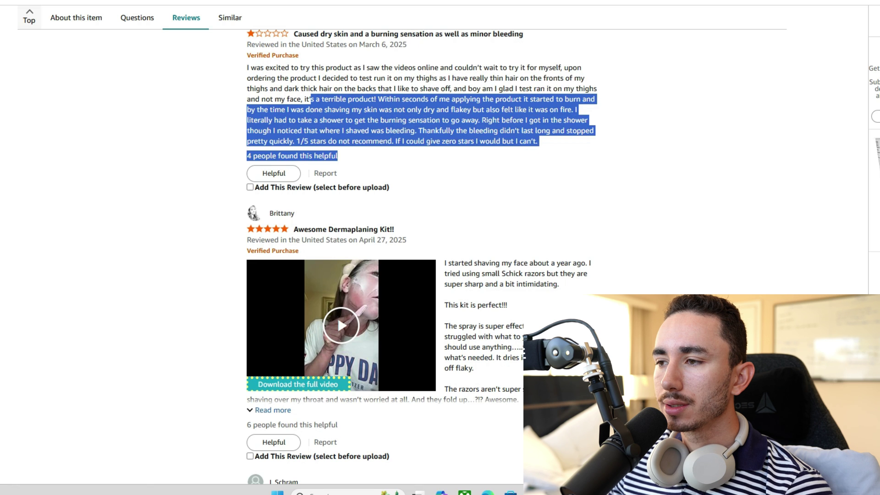
scroll(421, 257, down, 4)
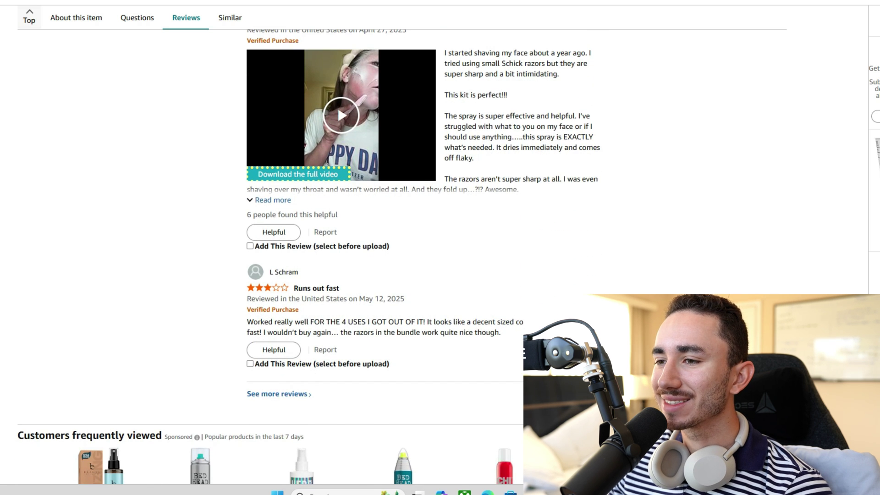
click(272, 200)
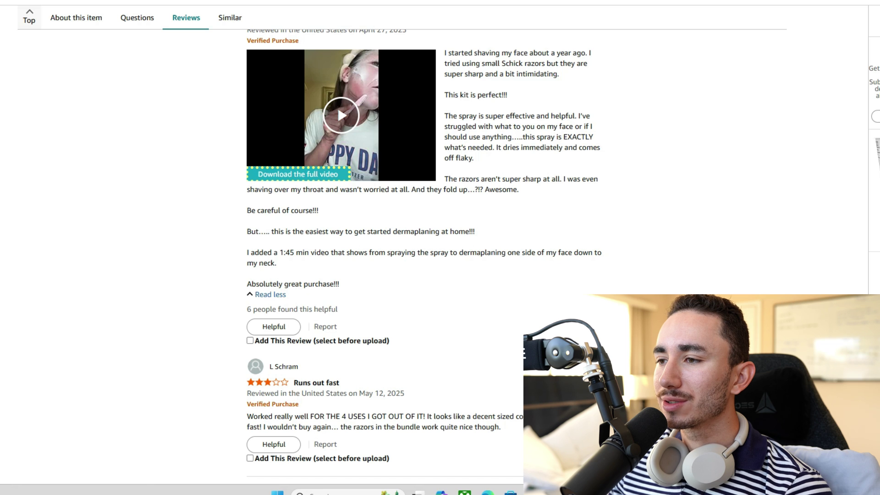
drag(444, 53, 317, 210)
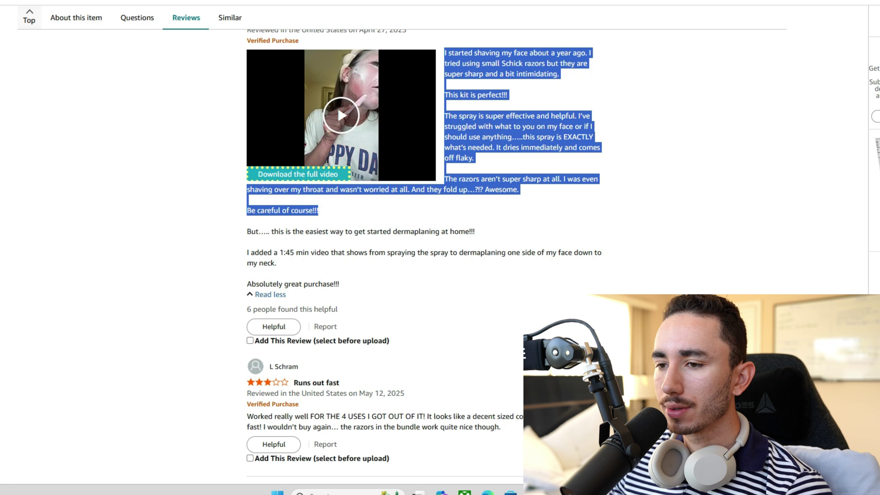
right_click(505, 181)
click(532, 190)
- Switch to Google Docs and paste the dermaplaning kit review text below the third paragraph
key(alt+Tab)
key(Return)
key(Return)
right_click(303, 247)
click(344, 285)
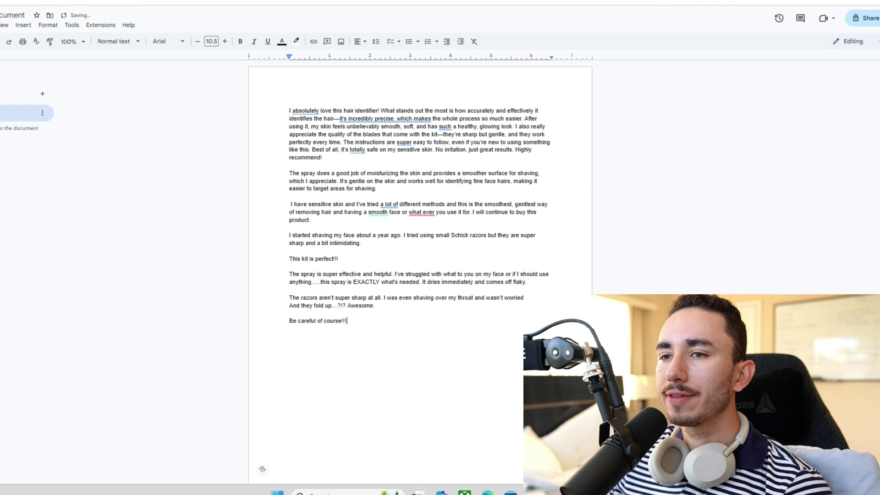
- Return to the Amazon listing and open its full list of customer reviews, down to the end of the first page
key(alt+Tab)
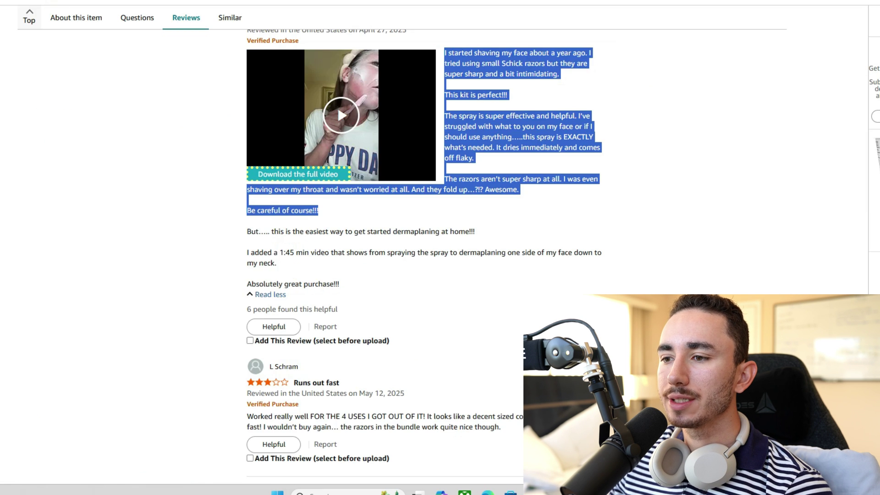
scroll(413, 183, down, 5)
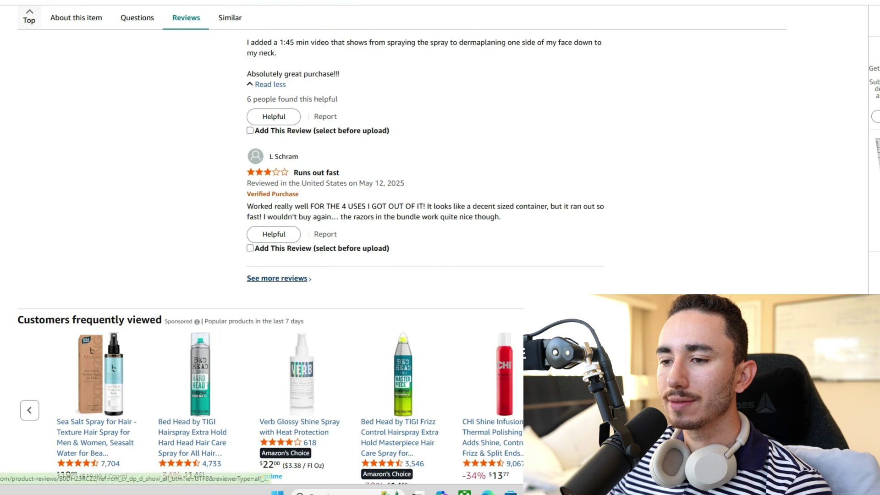
click(277, 278)
scroll(261, 248, down, 15)
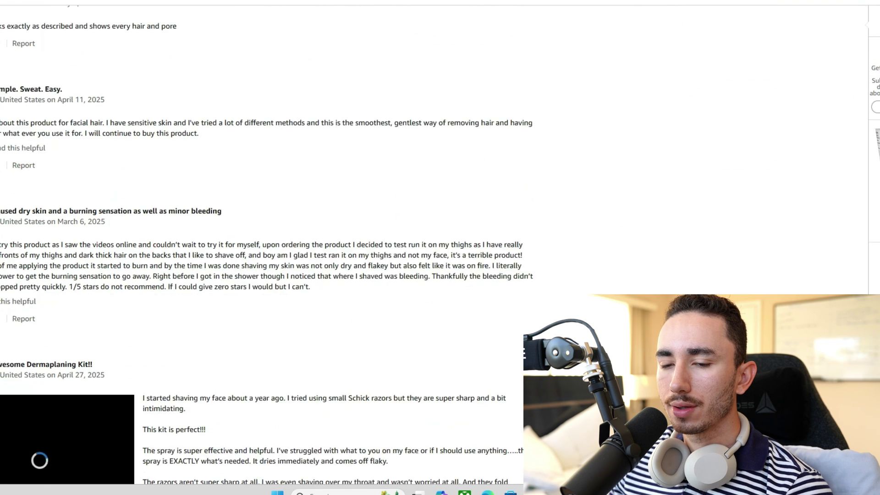
scroll(261, 248, up, 1)
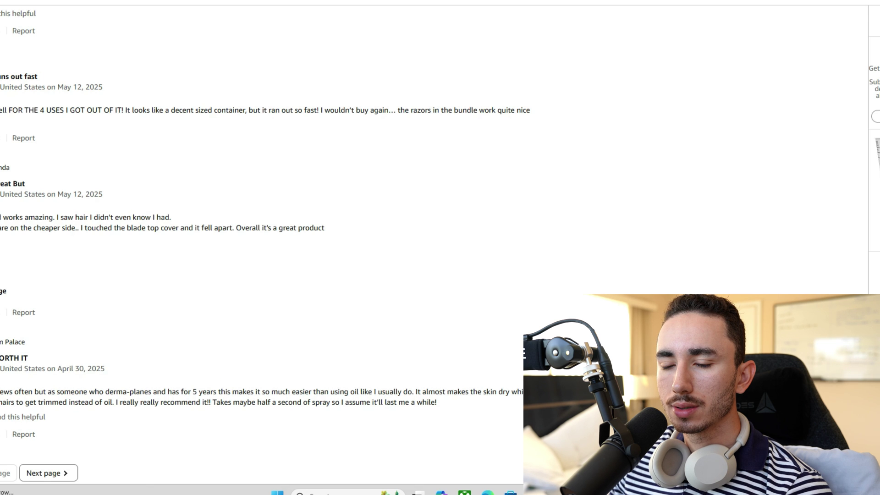
- Copy "Smells great and works amazing" from the May 12, 2025 review and paste it as a new paragraph in Google Docs
drag(0, 218, 53, 217)
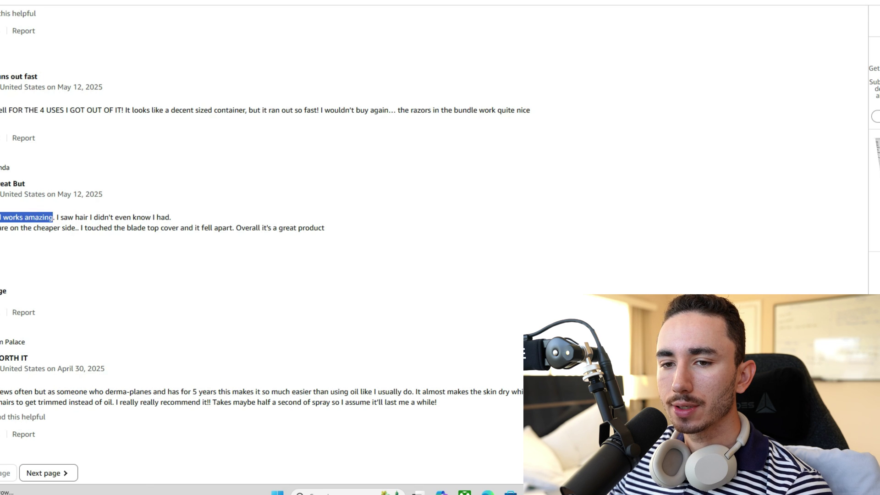
right_click(27, 217)
click(69, 227)
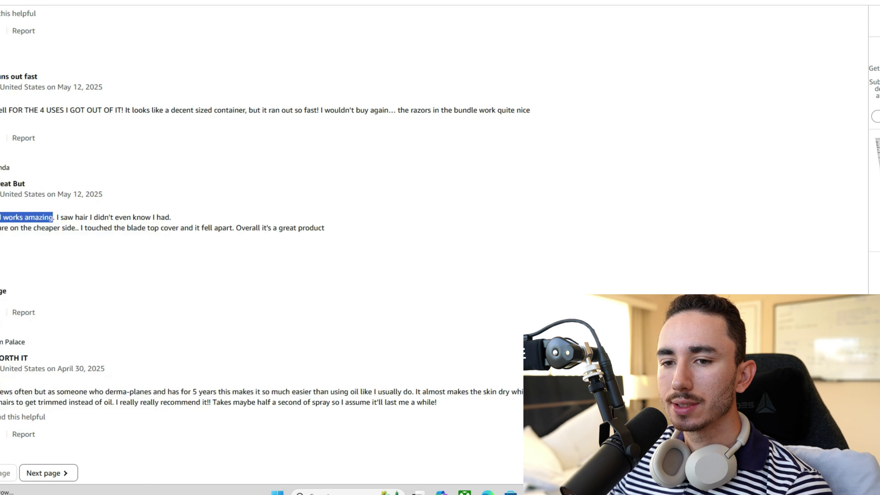
key(alt+Tab)
click(290, 336)
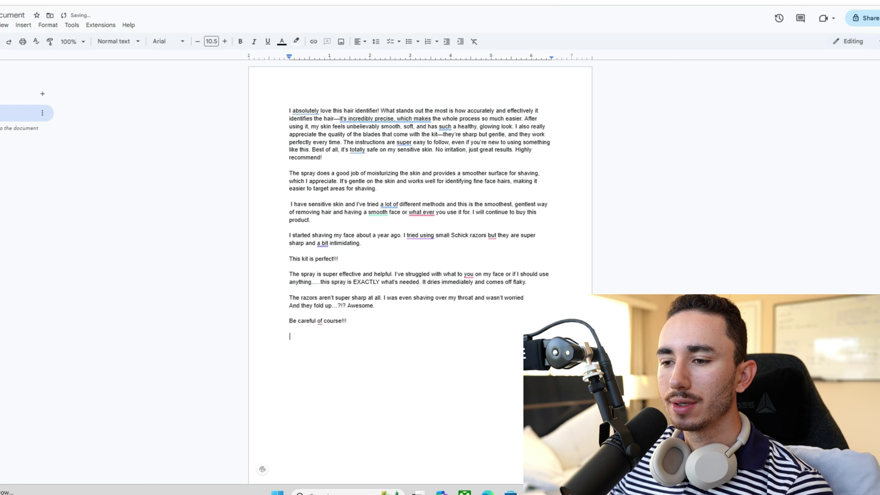
right_click(324, 207)
click(348, 241)
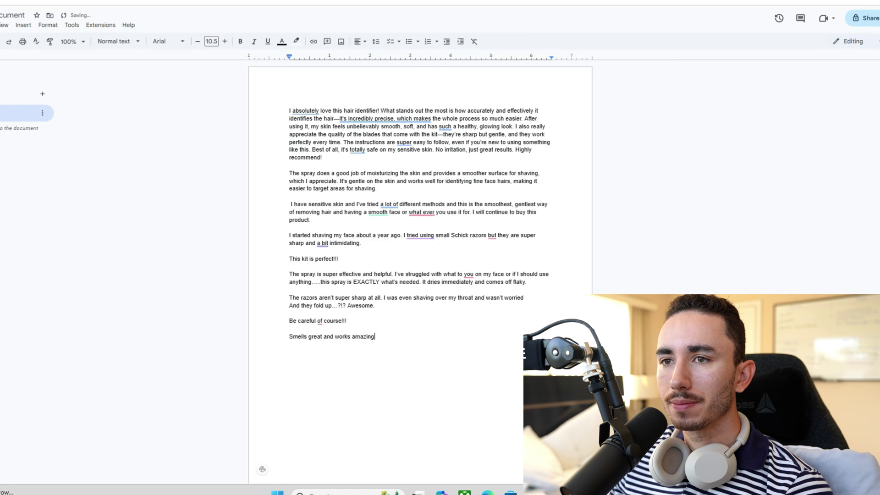
- Back on Amazon, copy the April 30 review from "but as someone who derma-planes" to its end and paste it below in Google Docs
key(alt+Tab)
scroll(320, 183, down, 4)
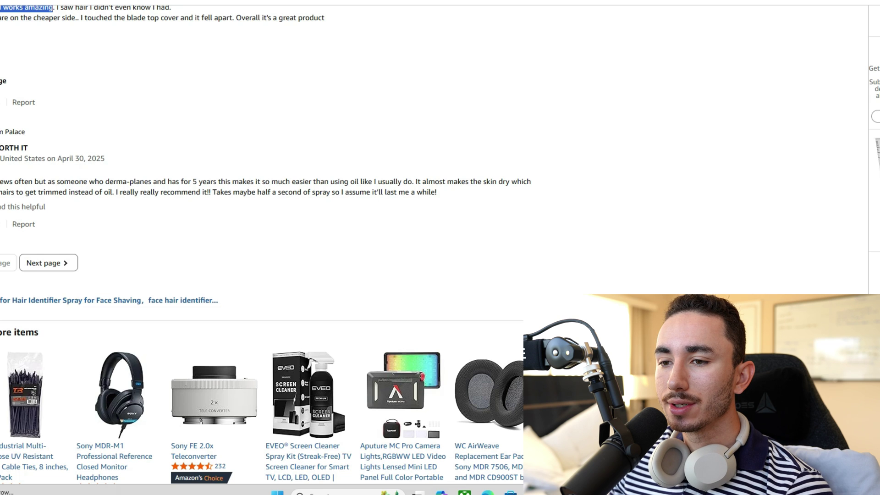
drag(35, 182, 437, 192)
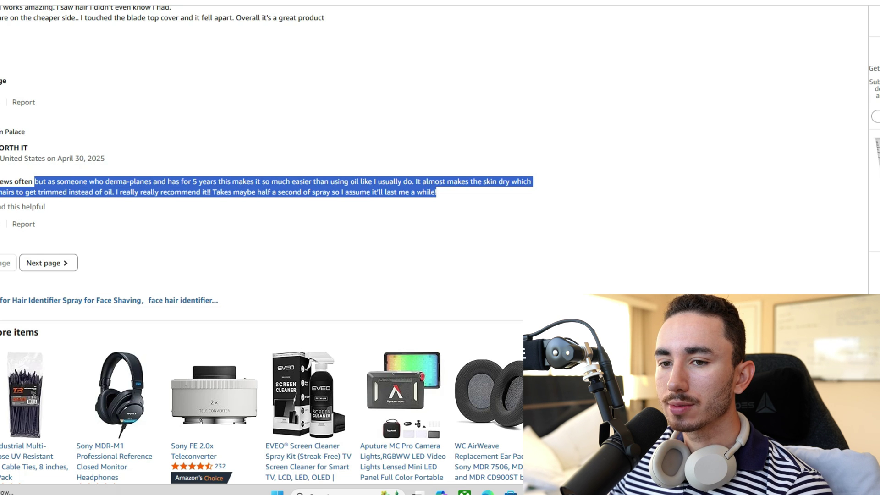
right_click(157, 191)
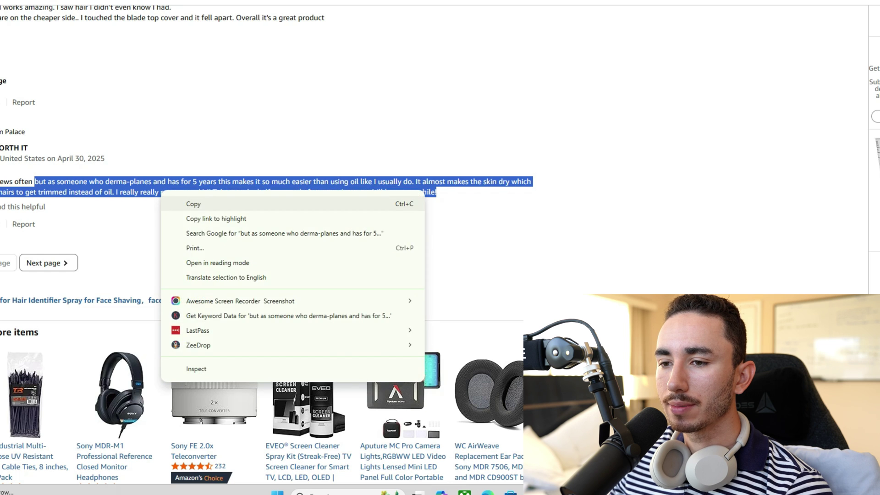
click(183, 201)
key(alt+Tab)
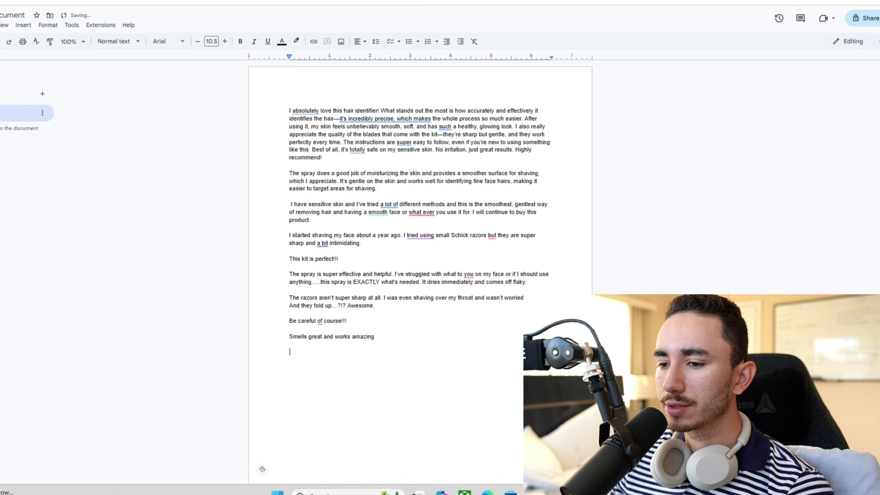
right_click(319, 351)
click(343, 253)
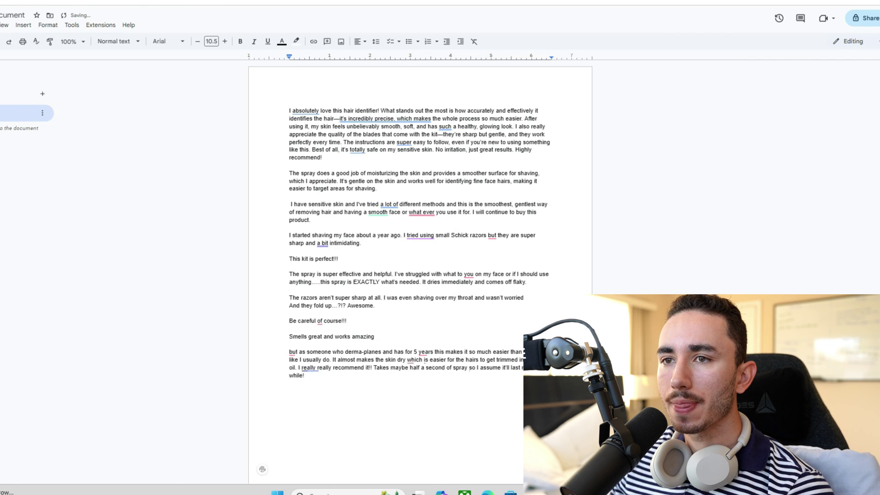
- Return to Amazon, go to the second page of reviews and copy "Makes My Skin So Soft and it Smells Awesome!"
key(alt+Tab)
click(48, 263)
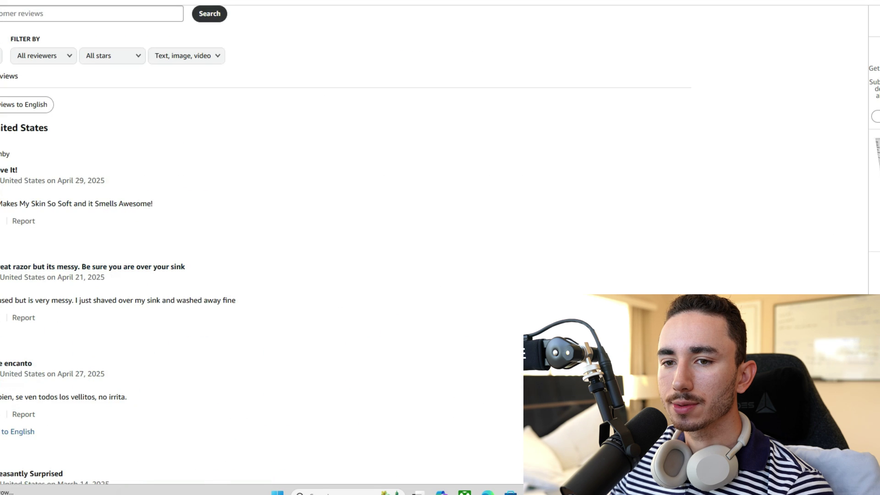
scroll(261, 243, down, 1)
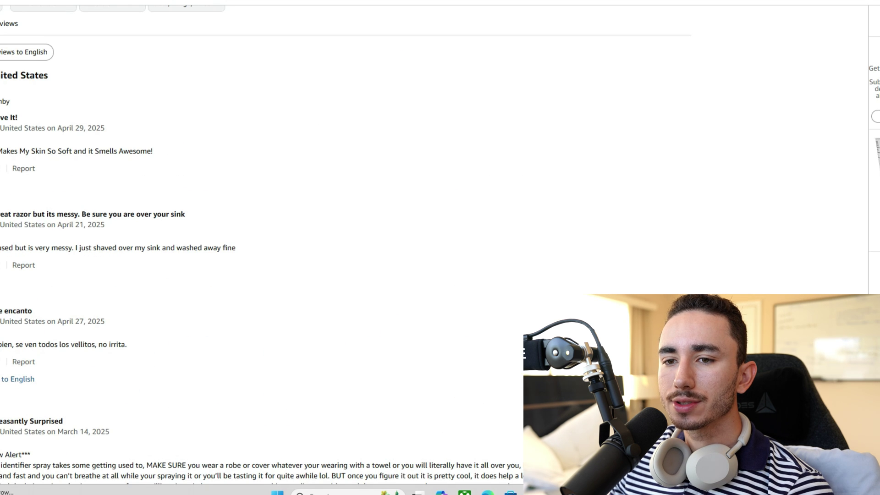
drag(1, 151, 152, 151)
right_click(137, 158)
click(152, 165)
- Switch to Google Docs and paste the soft-skin sentence below the derma-planing passage
key(alt+Tab)
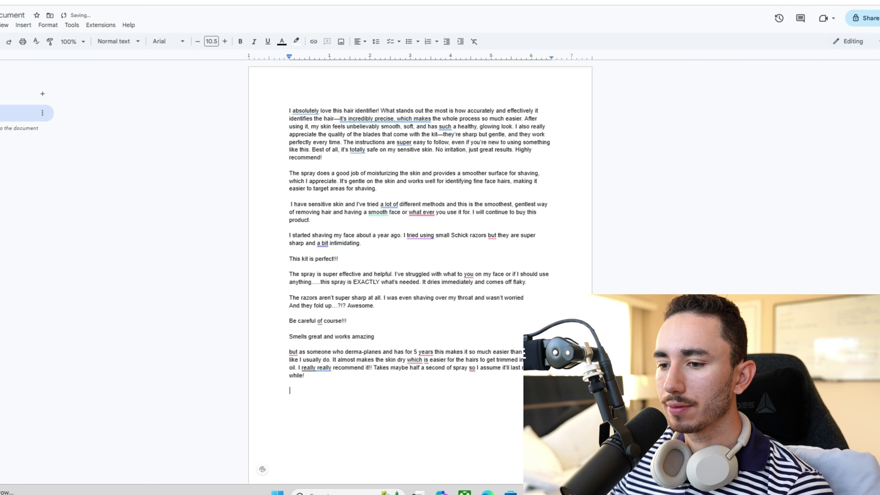
right_click(292, 392)
click(317, 283)
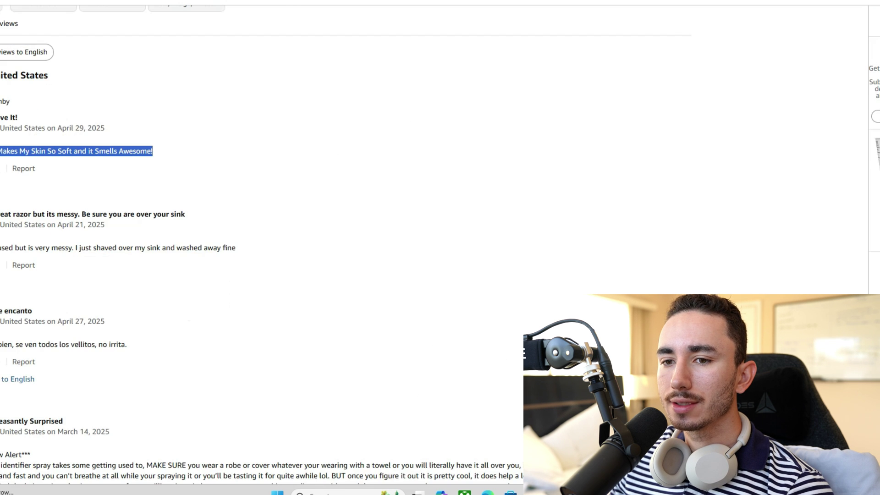
- On Amazon, copy the March 14, 2025 review's text from "BUT once you figure it out" through "you won't be disappointed!!!"
scroll(261, 242, down, 3)
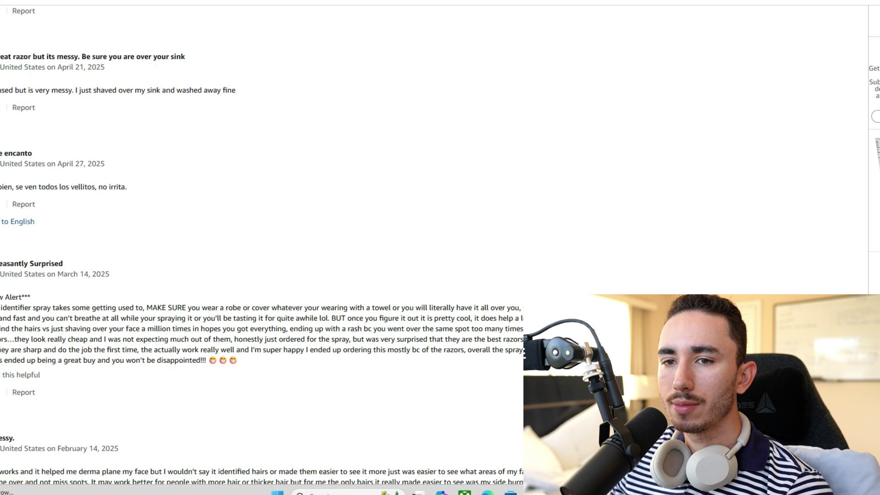
scroll(261, 243, down, 3)
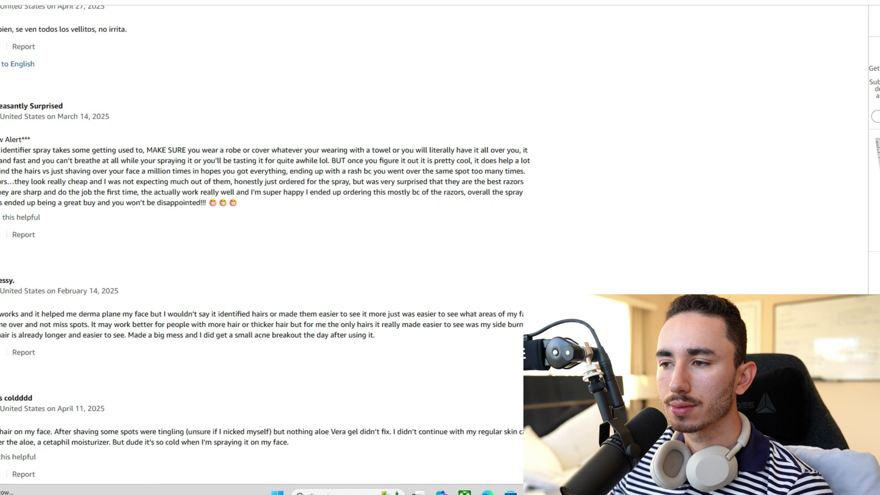
drag(1, 160, 290, 160)
click(290, 160)
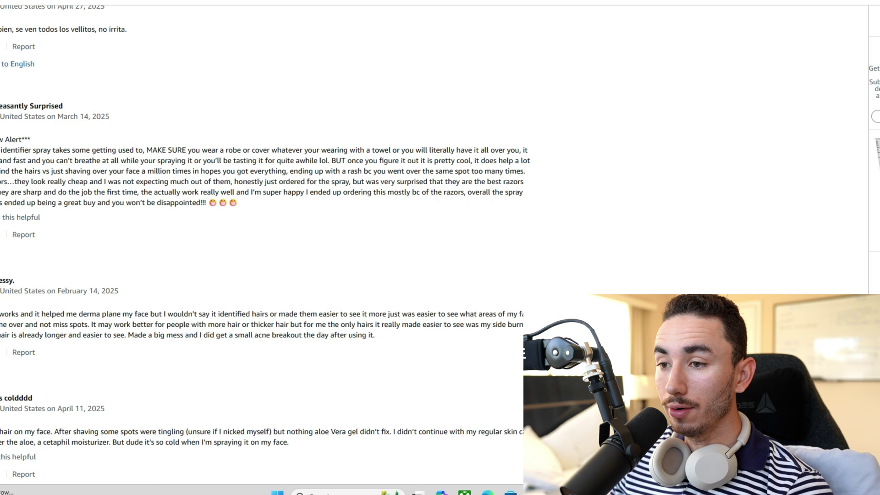
drag(332, 160, 416, 160)
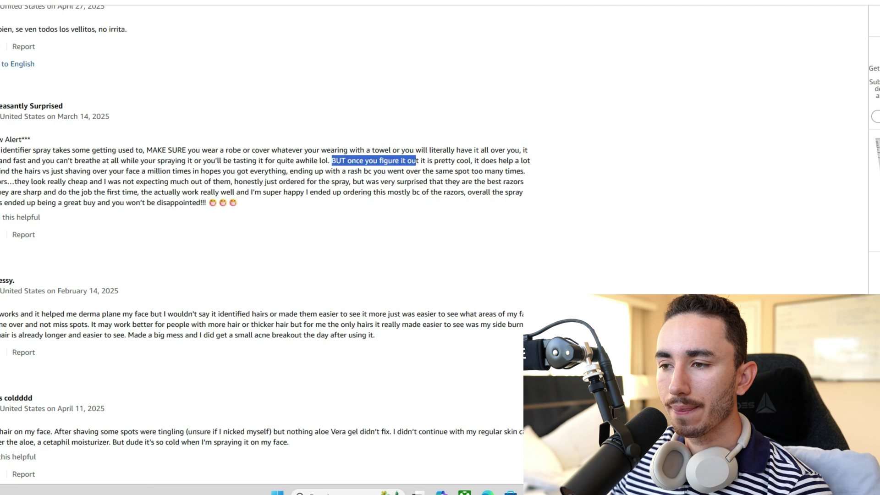
drag(416, 160, 164, 192)
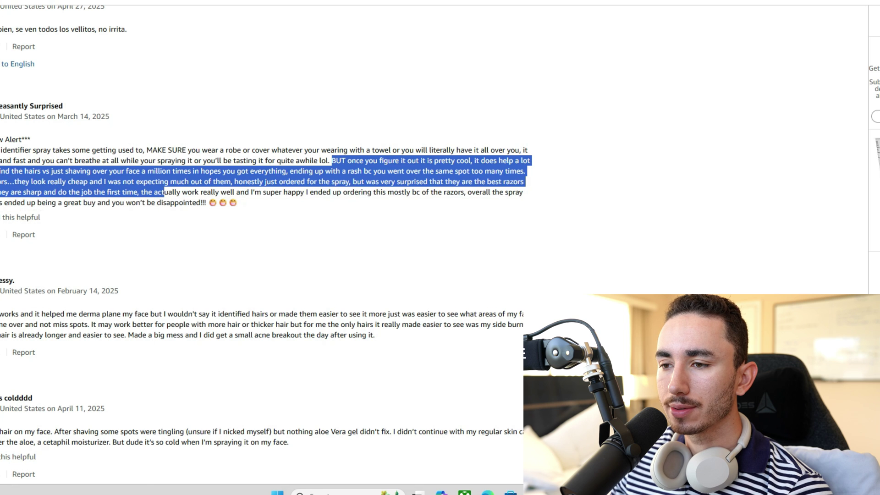
drag(164, 192, 207, 203)
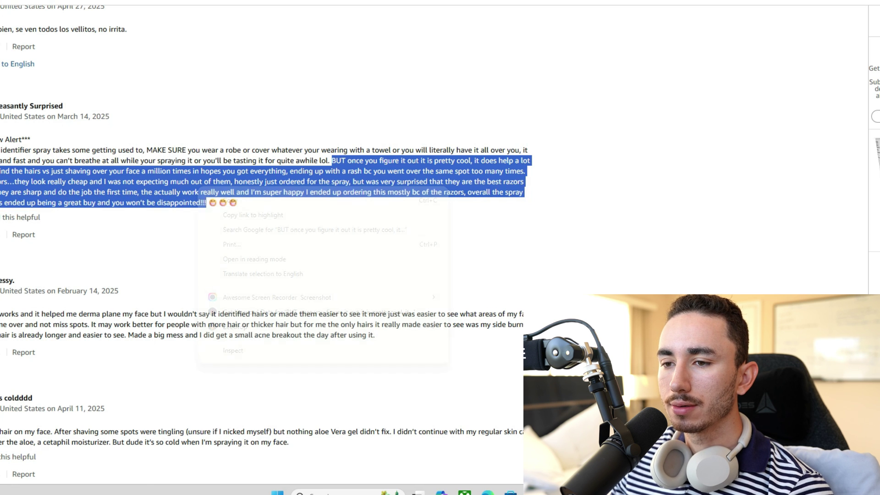
- Switch to Google Docs and paste the "BUT once you figure it out" passage as a new last paragraph
key(alt+Tab)
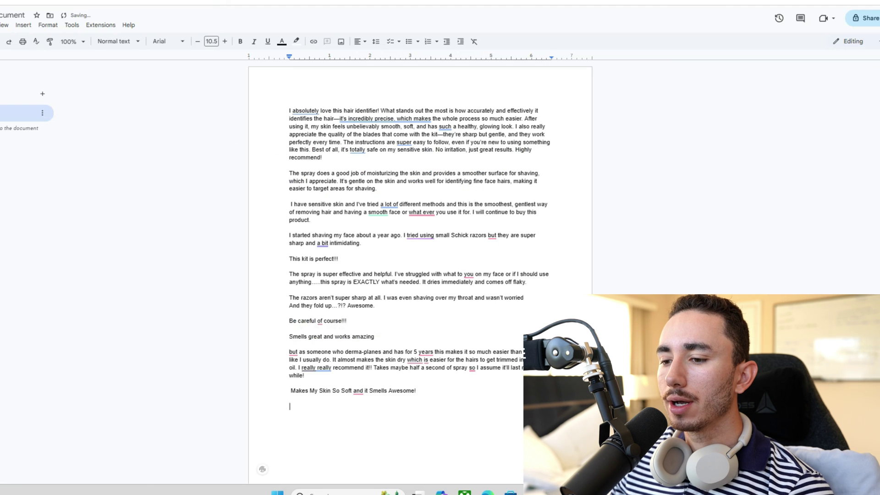
right_click(329, 429)
click(348, 314)
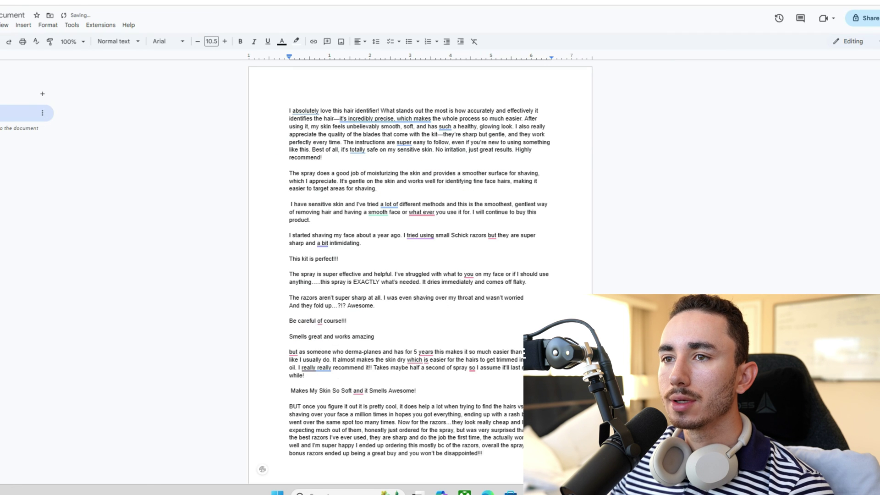
- Return to Amazon and read the February 14, 2025 review about the spray being messy
key(alt+Tab)
scroll(266, 229, down, 3)
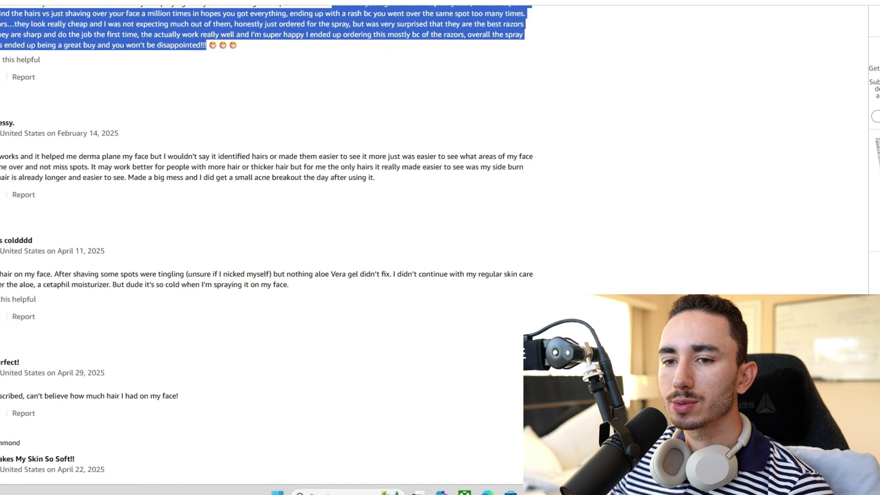
scroll(265, 229, down, 1)
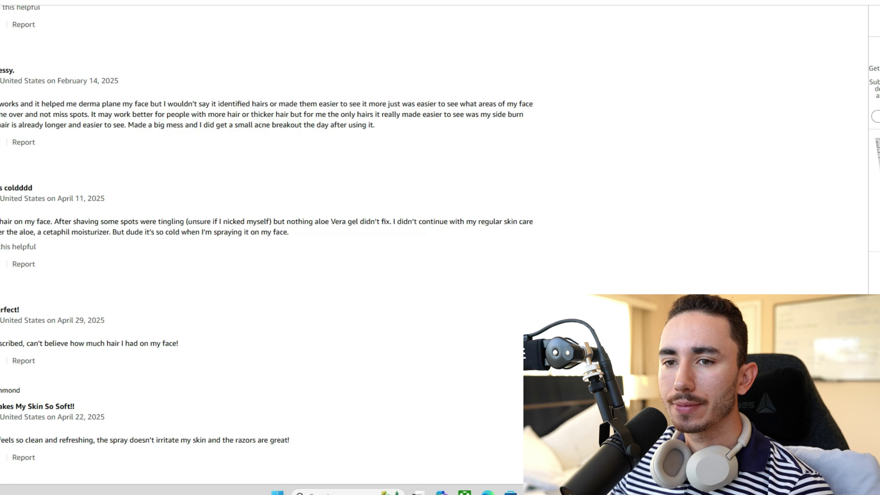
drag(12, 103, 314, 114)
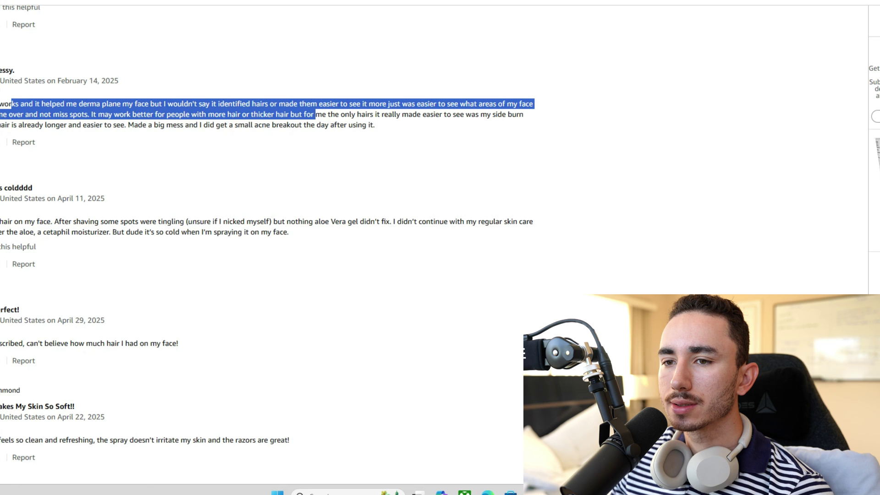
drag(315, 114, 376, 125)
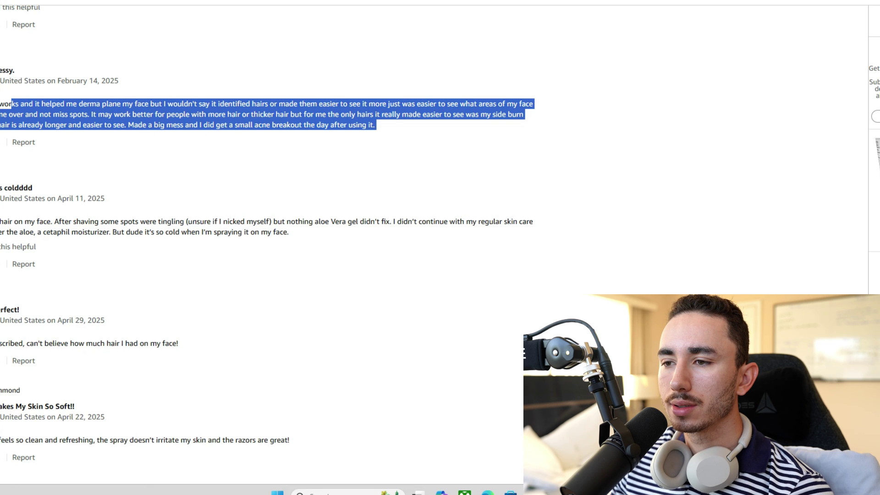
click(376, 124)
- Copy the April 11, 2025 review's text from "entified every hair on my face" through "spraying it on my face."
scroll(266, 229, down, 2)
mouse_move(1, 116)
mouse_down()
mouse_move(256, 128)
mouse_move(138, 143)
mouse_move(290, 128)
mouse_up()
right_click(260, 129)
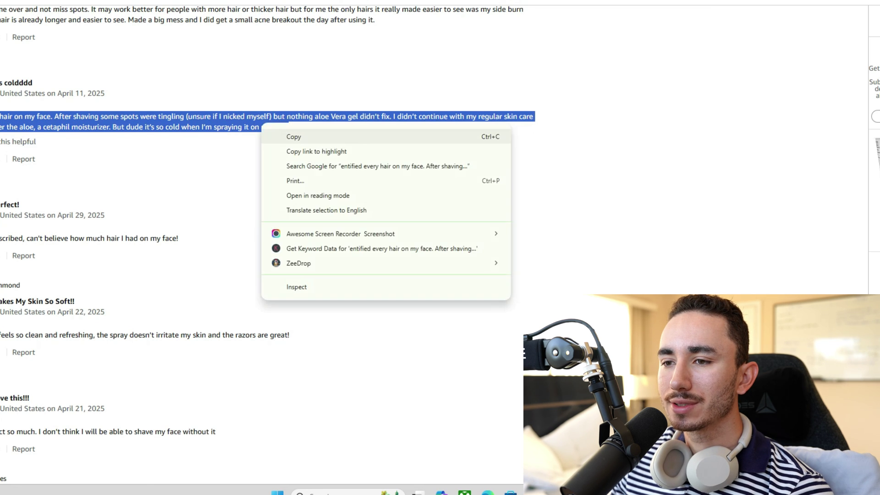
click(293, 137)
- Switch to Google Docs and paste the April 11 review text as a new paragraph at the document's end
key(ctrl+Tab)
key(Return)
key(Return)
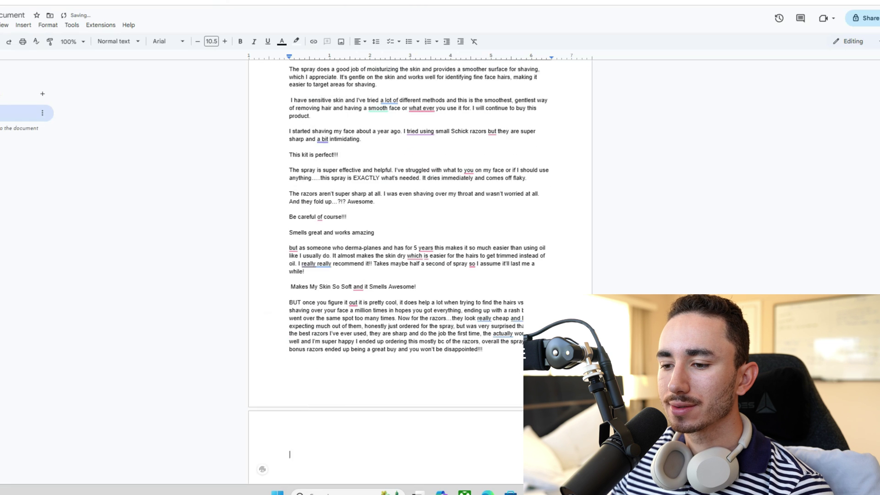
right_click(292, 360)
click(312, 301)
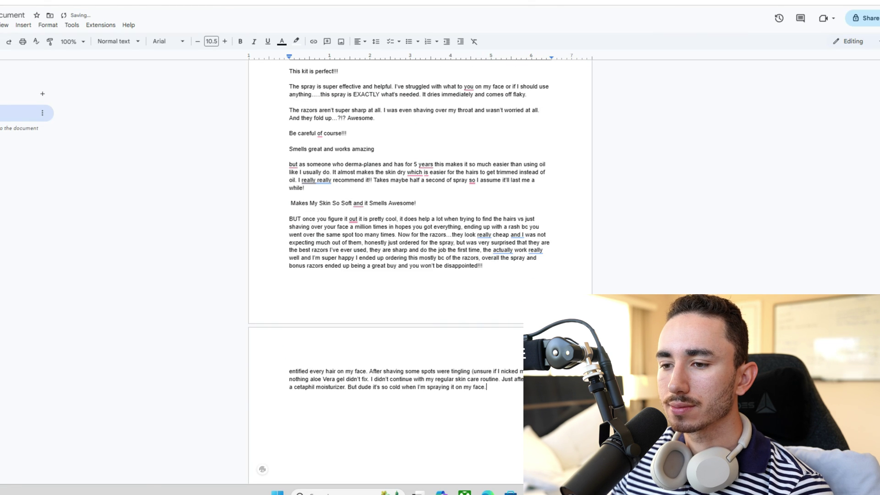
- On Amazon, copy the full April 22 review beginning "I'm obsessed. It feels so clean and refreshing" and paste it below in Google Docs
key(ctrl+shift+Tab)
scroll(261, 229, down, 3)
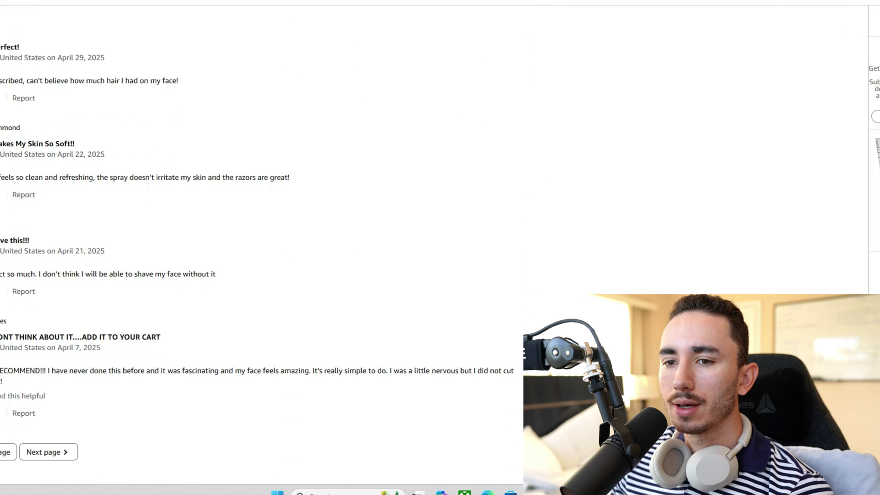
triple_click(20, 177)
right_click(213, 177)
click(238, 189)
key(ctrl+Tab)
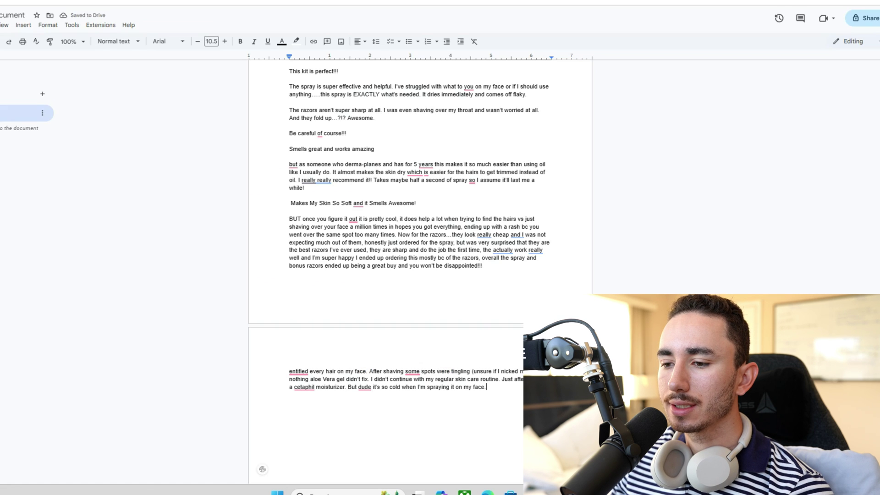
right_click(350, 344)
click(373, 295)
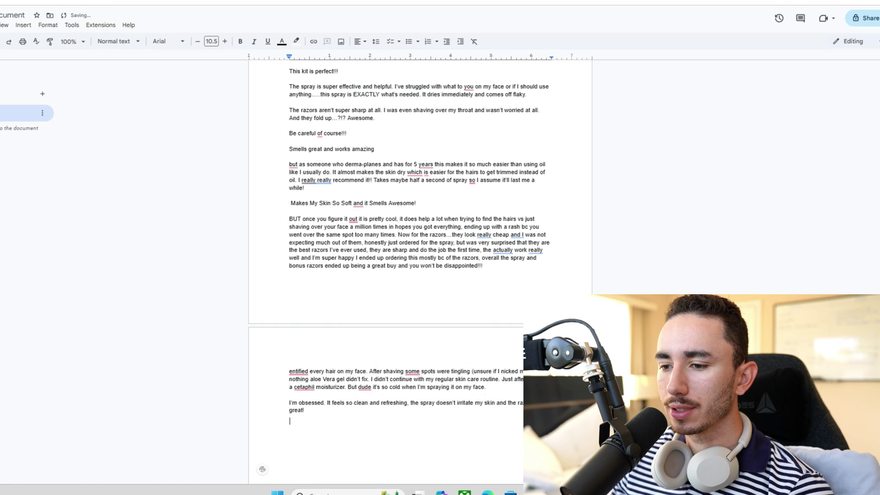
- On Amazon, copy the full April 7, 2025 review beginning "HIGLY HIGHLY RECOMMEND!!!" and paste it at the document's end in Google Docs
key(ctrl+Tab)
scroll(256, 257, down, 1)
scroll(256, 257, down, 2)
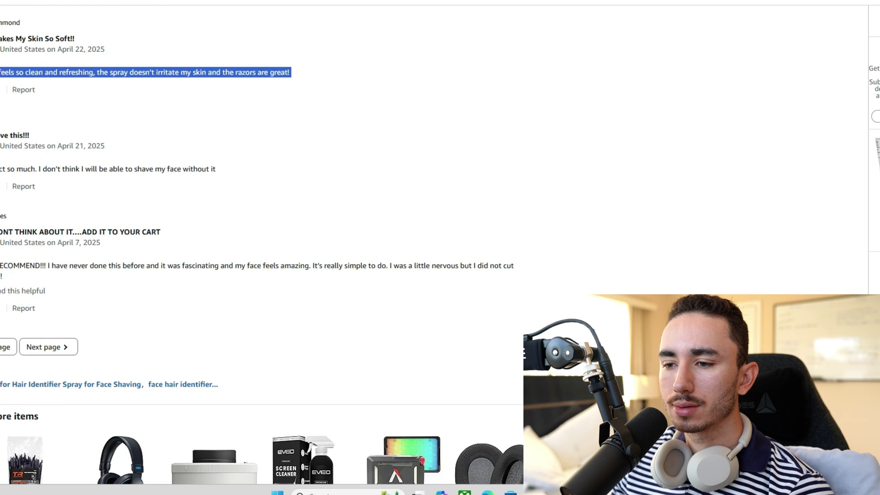
triple_click(83, 265)
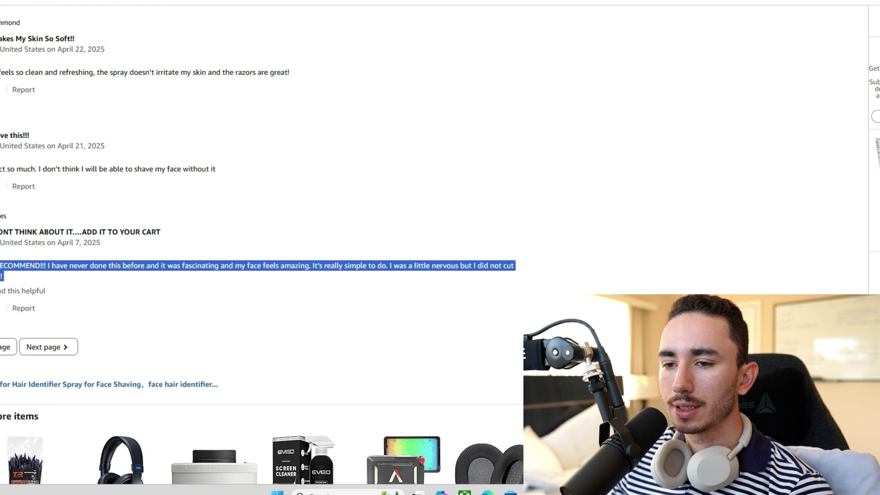
right_click(141, 275)
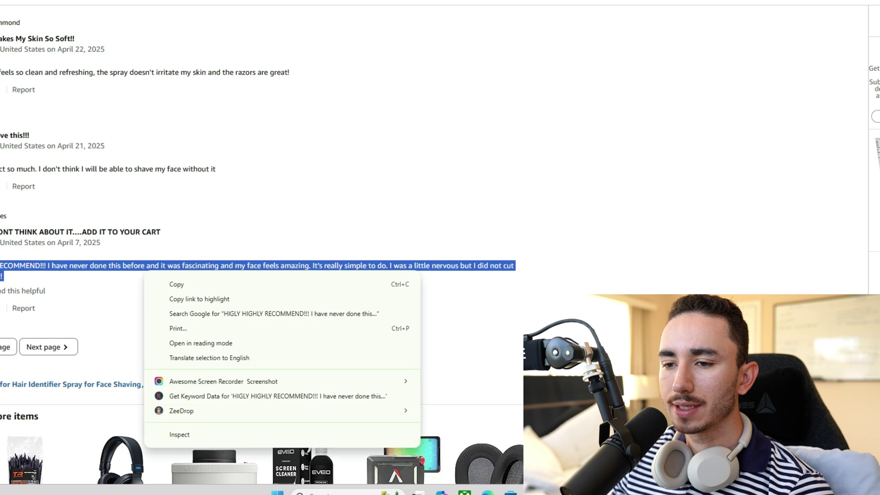
click(174, 285)
key(alt+Tab)
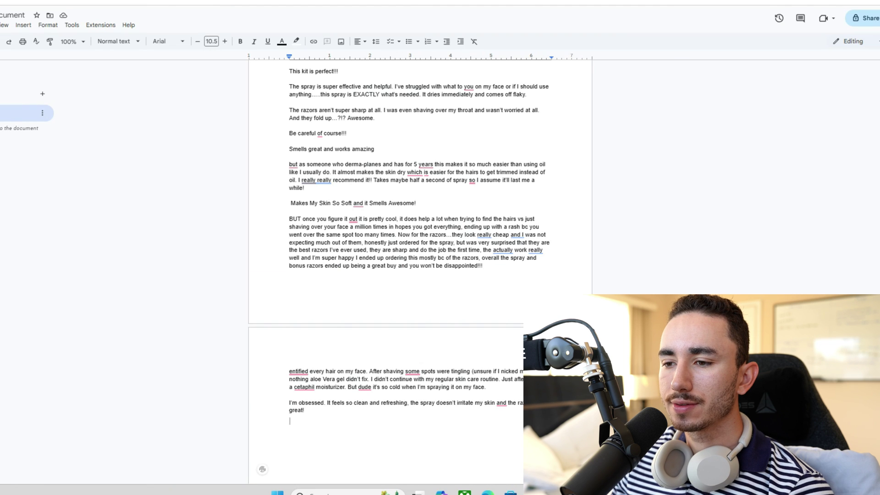
right_click(293, 426)
click(316, 317)
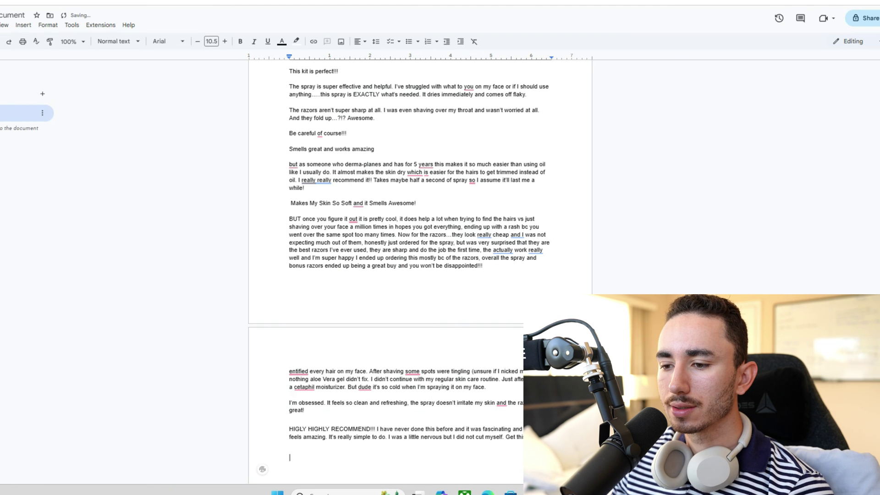
- Return to Amazon, open the next review page and copy the March 8, 2025 review from "The spray powder picks up" through "try it out"
key(alt+Tab)
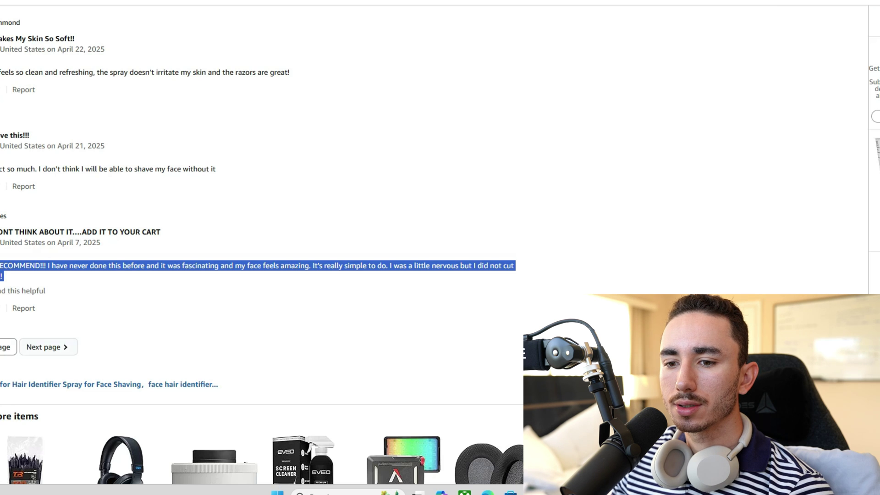
click(48, 347)
scroll(261, 248, down, 2)
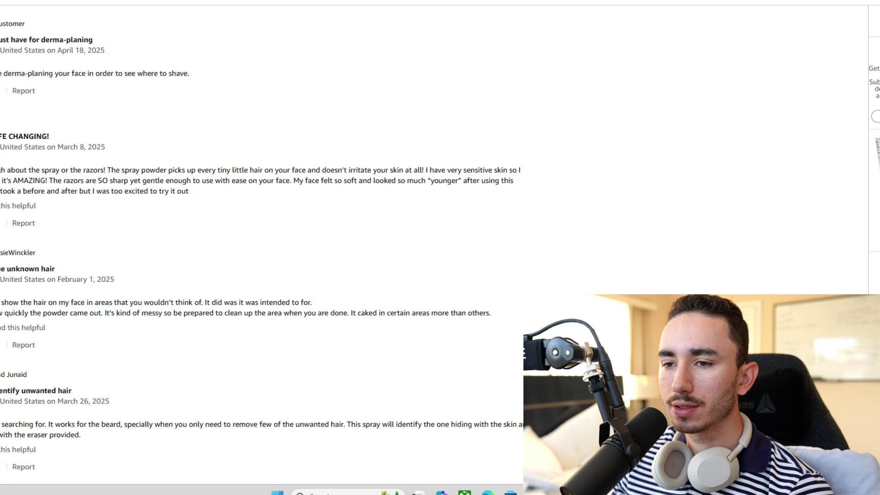
mouse_move(107, 170)
mouse_down()
mouse_move(37, 206)
mouse_move(188, 191)
mouse_up()
right_click(195, 191)
click(220, 202)
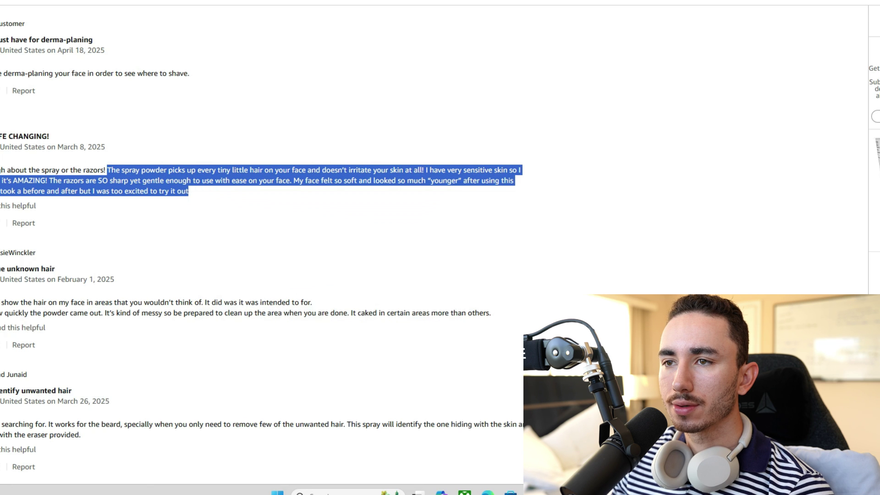
- Switch to Google Docs and paste the March 8 review excerpt as a new paragraph at the document's end
key(alt+Tab)
key(Return)
right_click(319, 462)
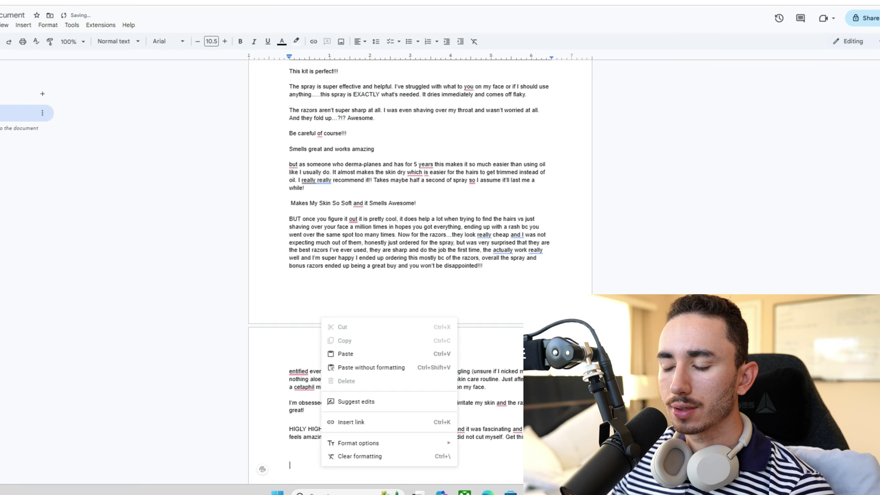
click(342, 354)
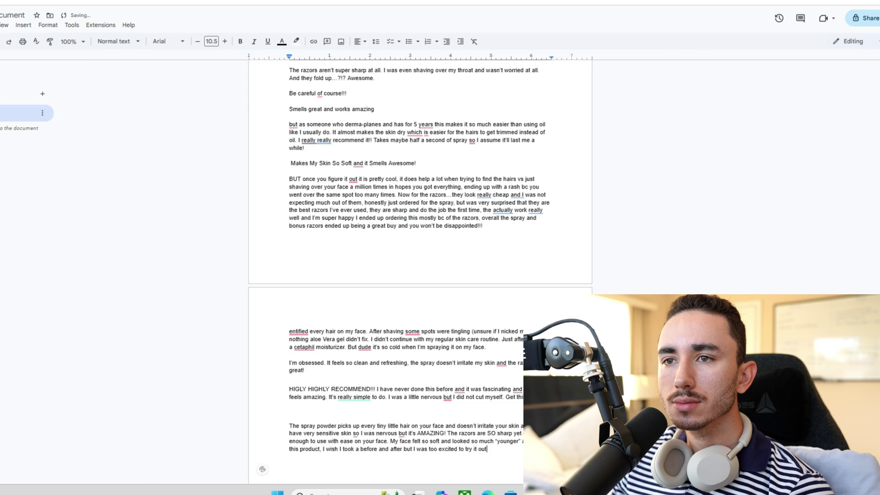
- Return to Amazon and read the remaining reviews on the page, down to the March 2, 2025 sensitive-skin review
key(alt+Tab)
scroll(262, 229, down, 1)
scroll(261, 229, down, 4)
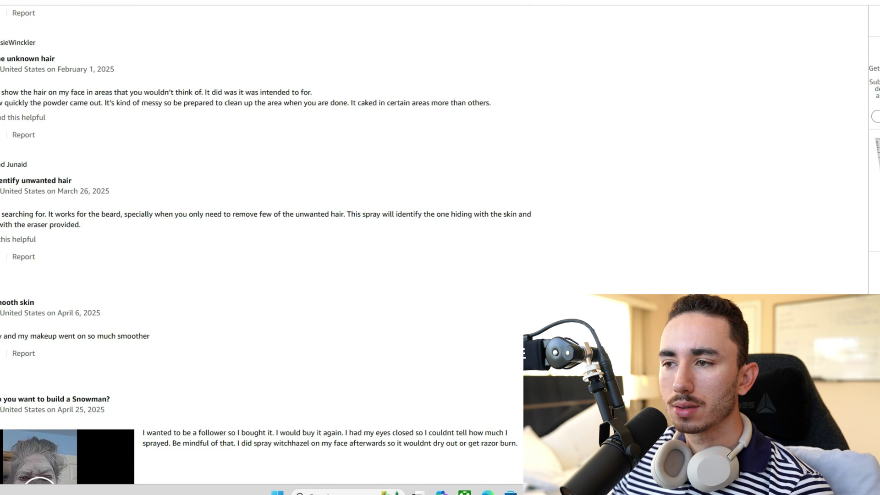
scroll(262, 229, down, 3)
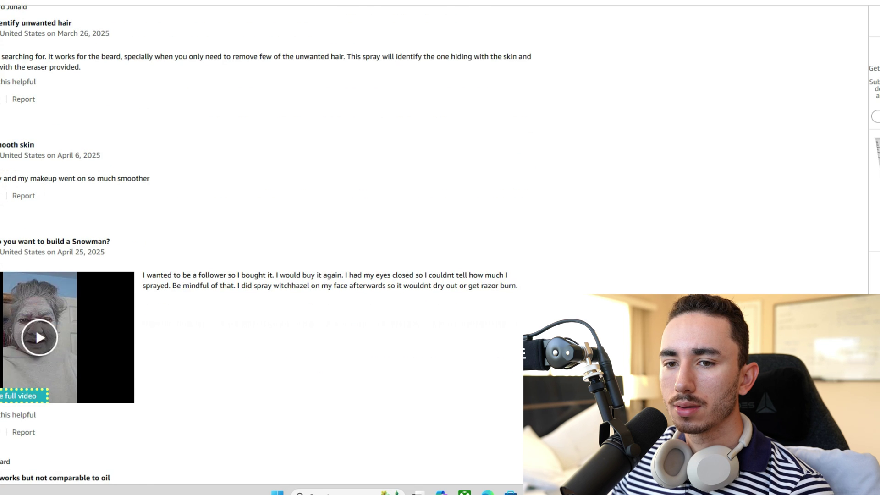
scroll(262, 229, down, 1)
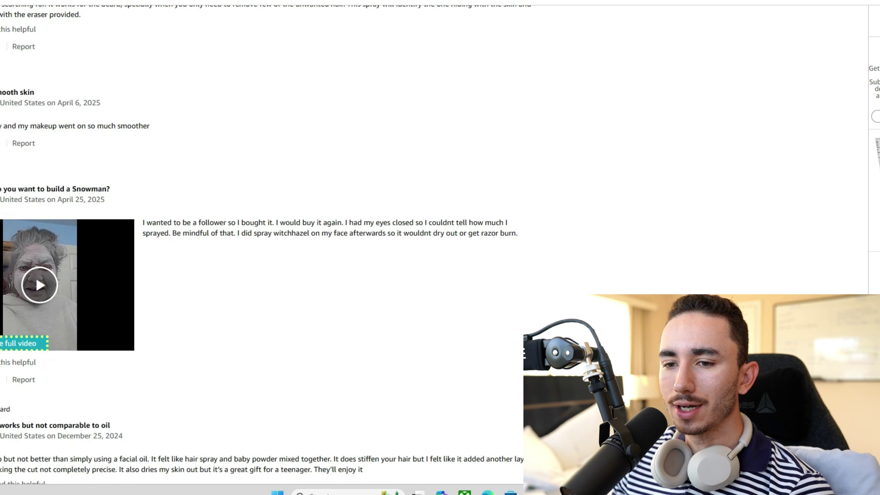
scroll(262, 230, down, 2)
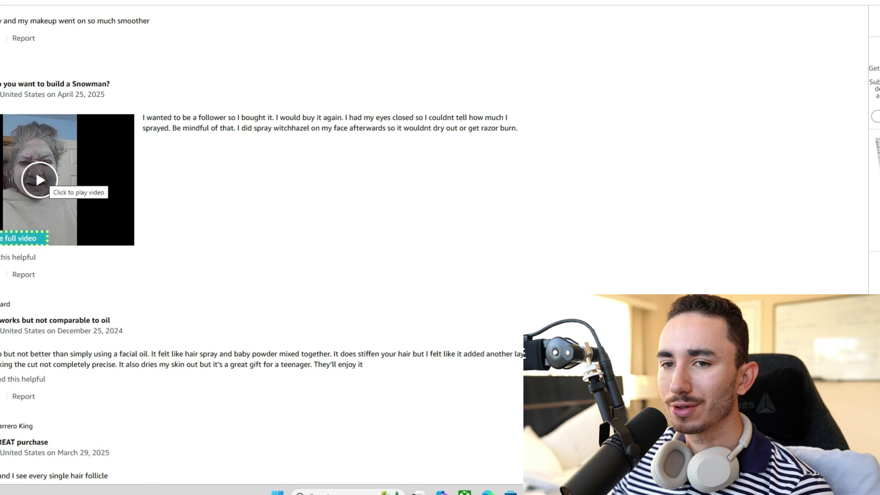
scroll(69, 184, down, 5)
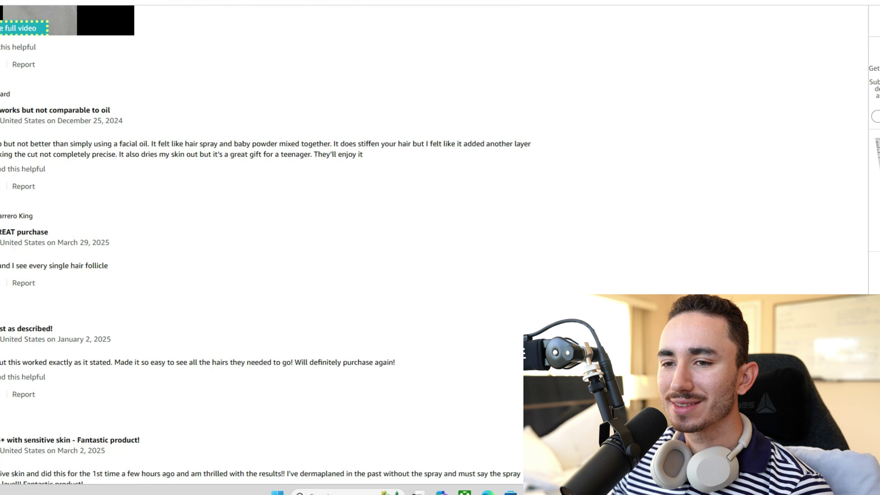
scroll(266, 244, down, 2)
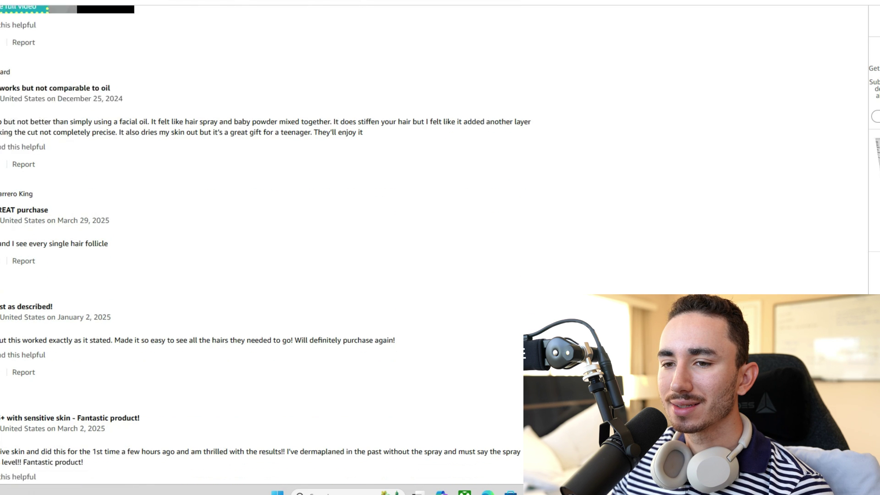
scroll(261, 243, down, 1)
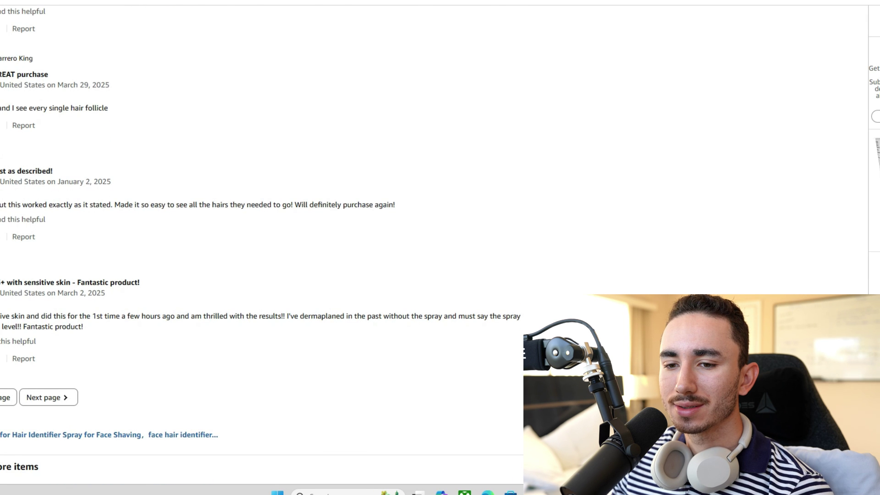
- Copy the full March 2, 2025 review beginning "I'm 45+ w/sensitive skin" and paste it at the document's end in Google Docs
triple_click(98, 316)
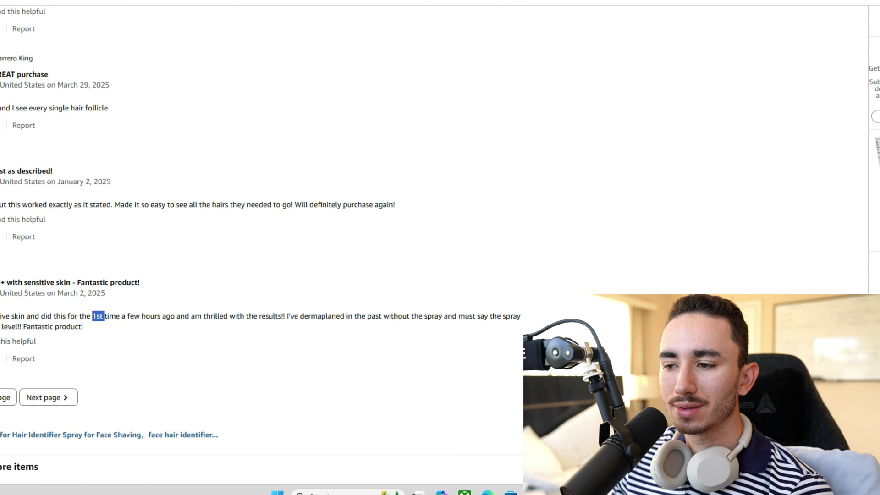
right_click(97, 322)
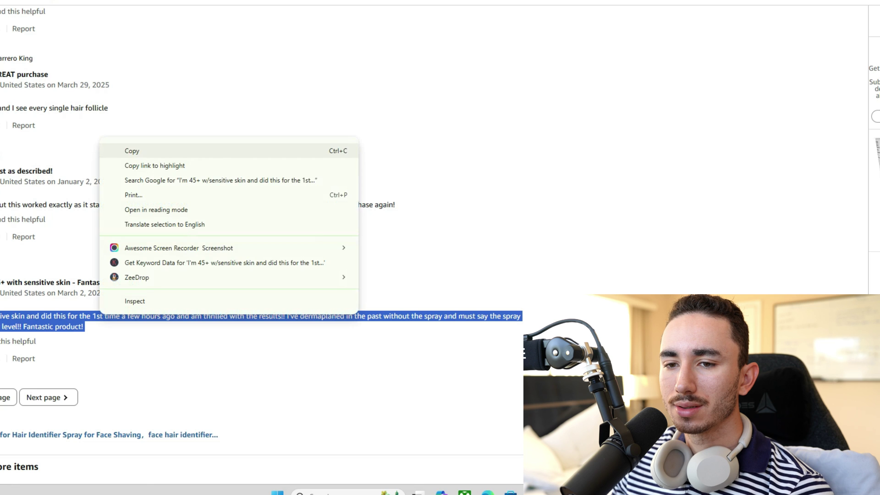
click(138, 151)
key(alt+Tab)
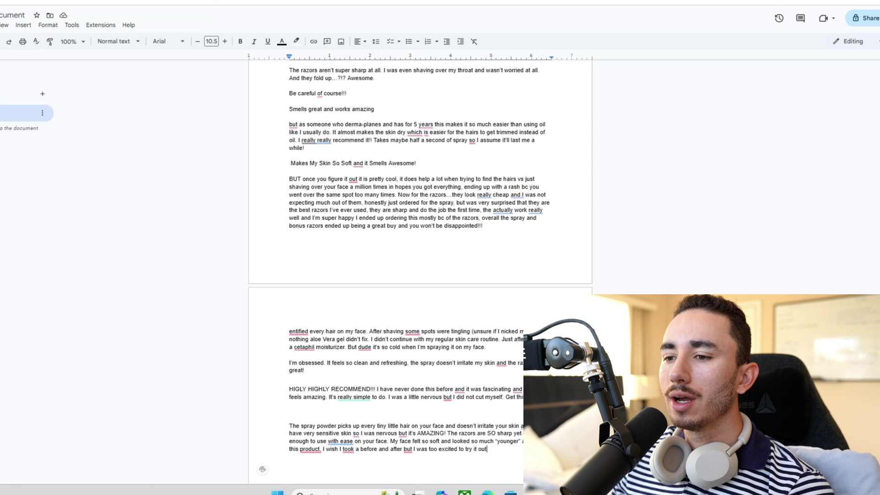
scroll(358, 229, down, 2)
right_click(357, 230)
key(ctrl+v)
scroll(413, 275, down, 3)
scroll(412, 275, up, 9)
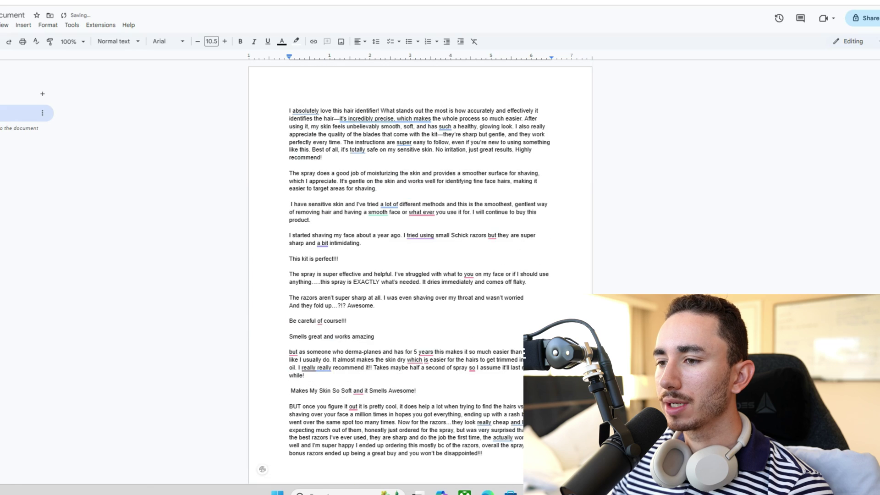
- Switch to Amazon's SKNBODY hair identifier spray page and copy the full May 9, 2025 review beginning "Love this set!" from its top reviews
key(alt+Tab)
scroll(440, 248, up, 5)
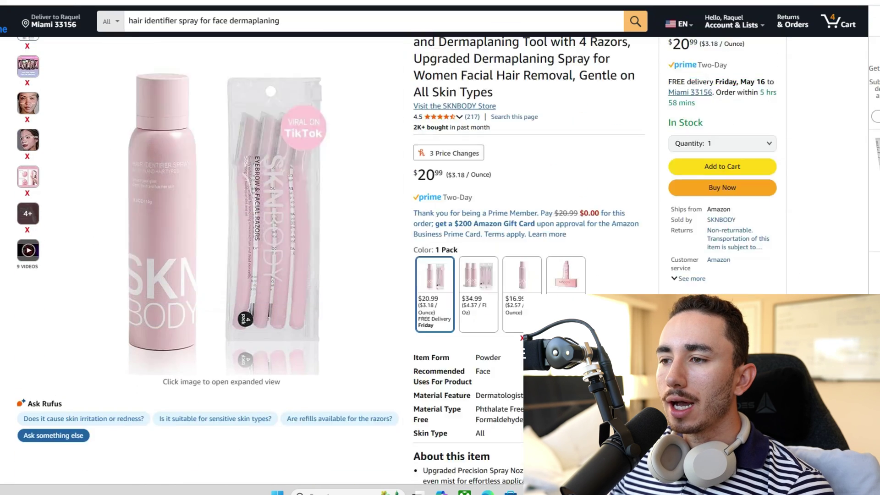
click(472, 172)
scroll(440, 248, down, 5)
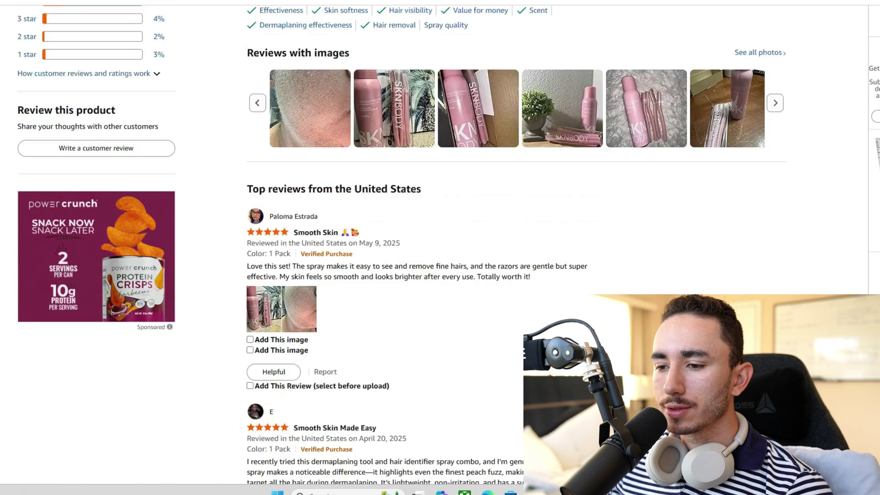
triple_click(435, 122)
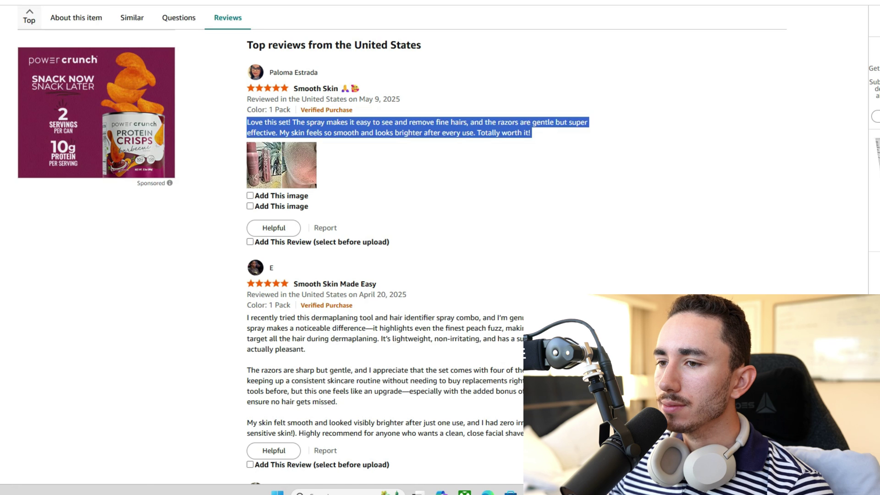
right_click(434, 122)
click(464, 134)
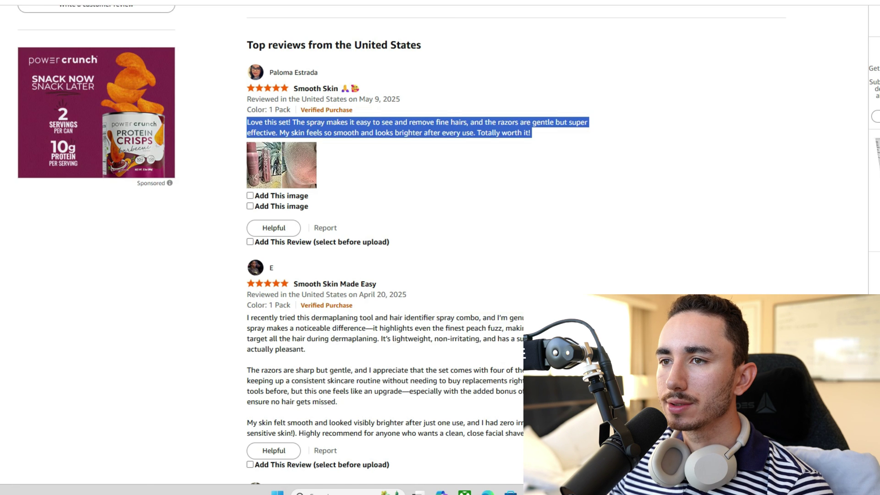
- Switch to Google Docs and paste the May 9 SKNBODY review at the document's end
key(alt+Tab)
scroll(317, 310, down, 10)
right_click(317, 310)
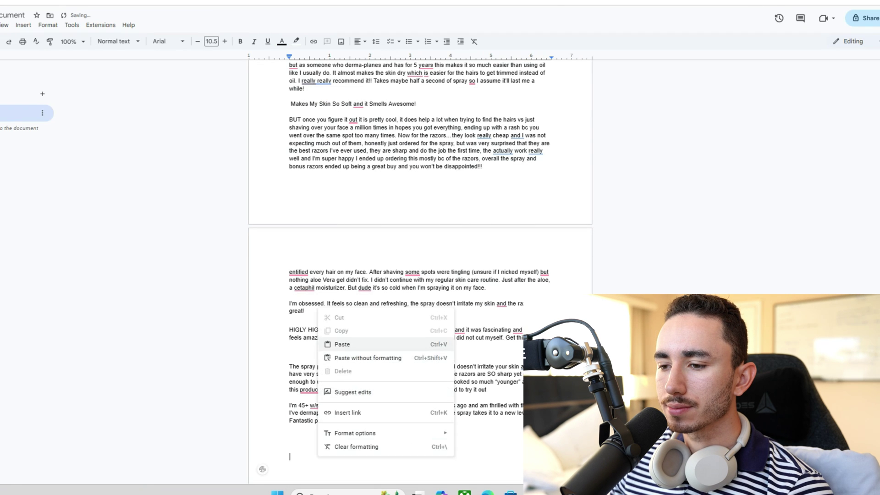
click(342, 345)
- On Amazon, copy the April 20, 2025 review from "The razors are sharp but gentle" through "minimal effort." and paste it below in Google Docs
key(alt+Tab)
scroll(424, 229, down, 4)
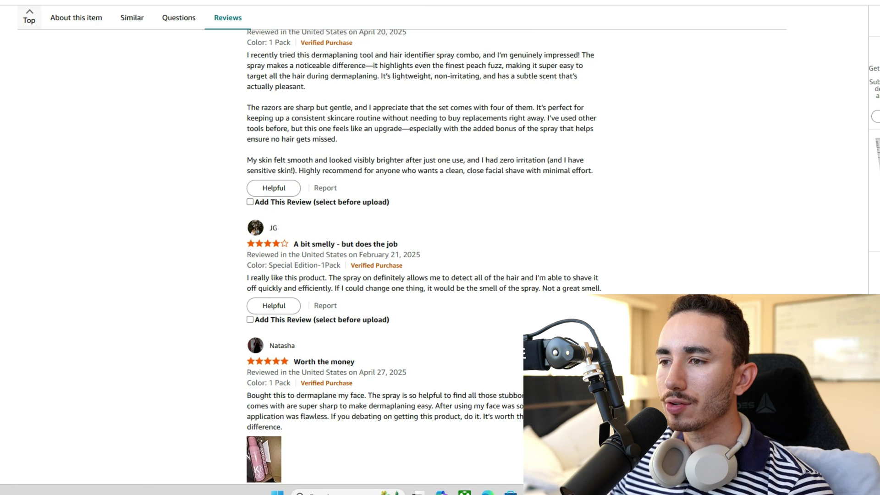
drag(247, 107, 593, 170)
right_click(584, 171)
click(597, 180)
key(alt+Tab)
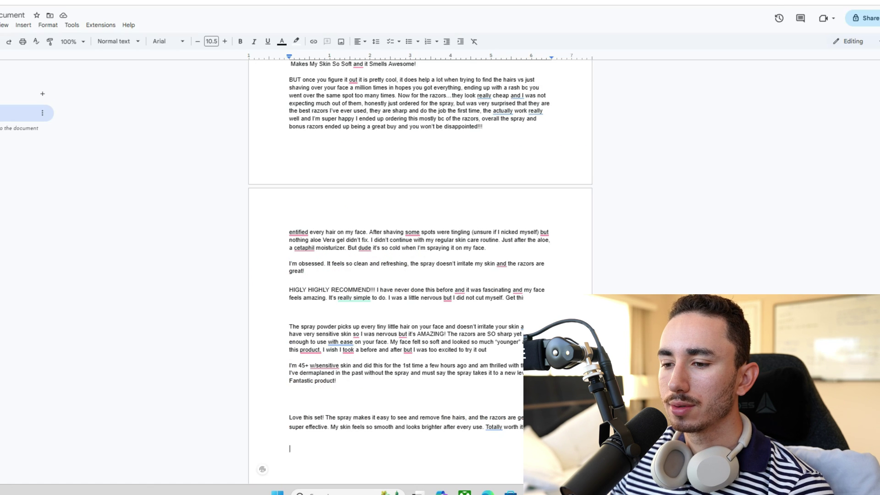
right_click(340, 313)
click(362, 348)
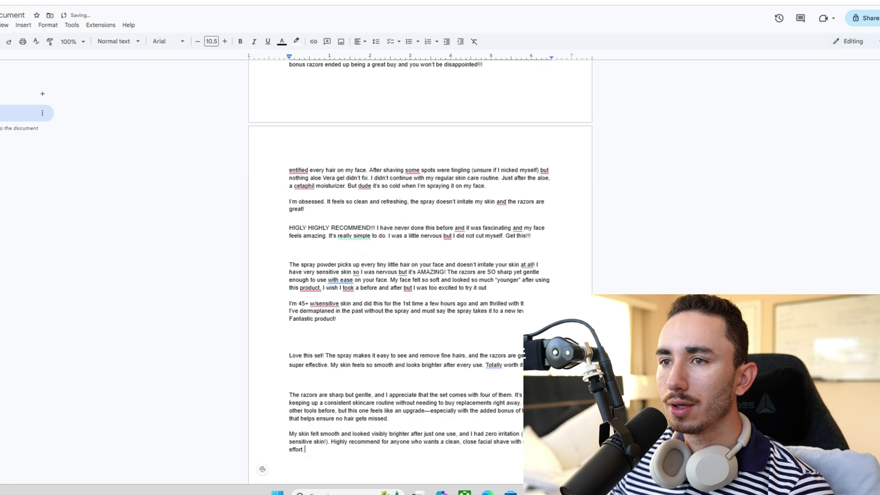
- On Amazon, copy the April 27, 2025 review from "The spray is so helpful" through "makes a difference." and paste it below in Google Docs
key(alt+Tab)
scroll(426, 248, down, 5)
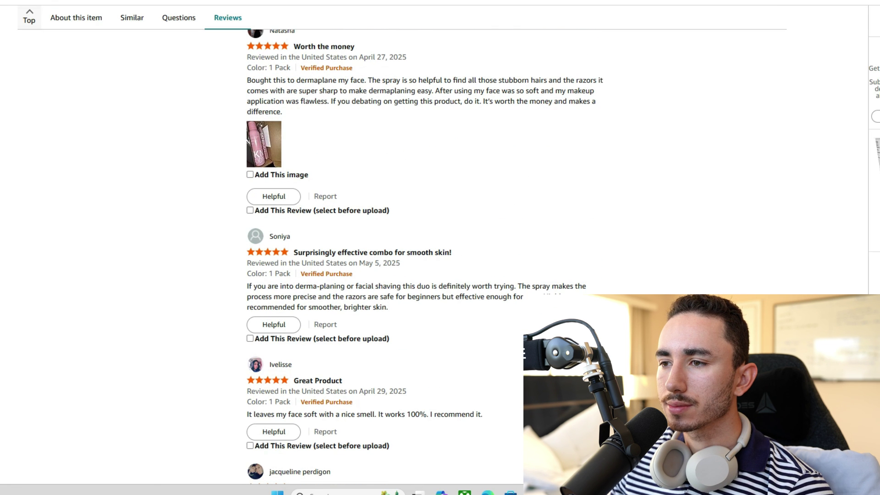
drag(364, 80, 330, 101)
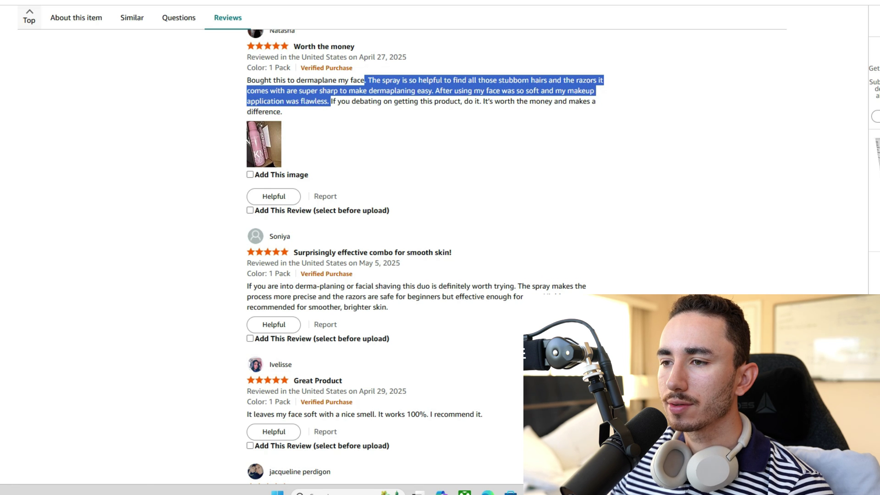
drag(330, 101, 281, 111)
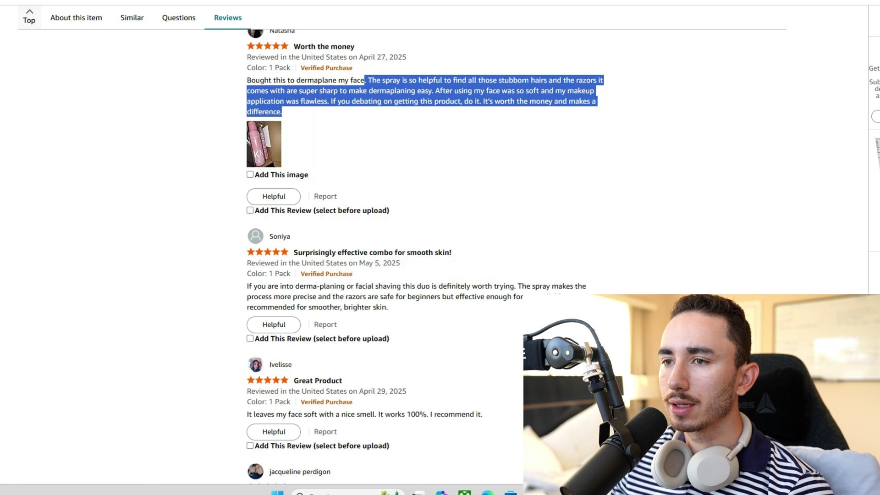
key(alt+Tab)
right_click(313, 463)
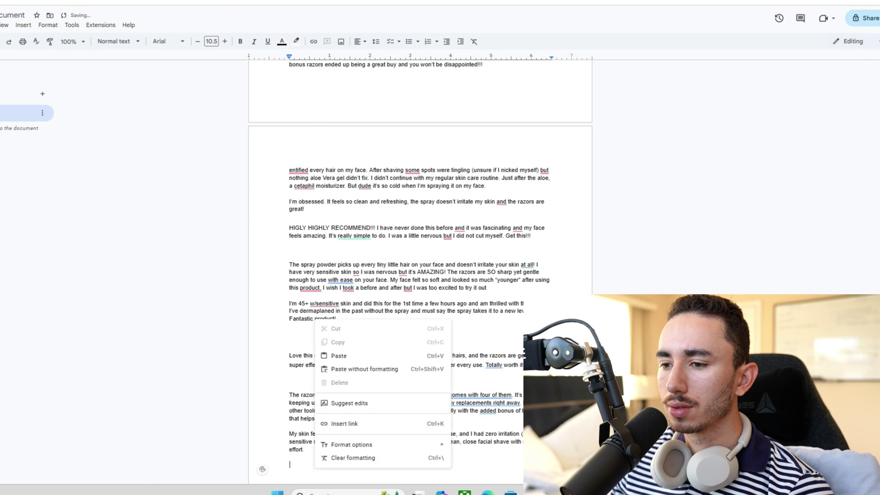
click(349, 355)
- On Amazon, copy the May 5, 2025 review beginning "This is actually pretty genius!" and paste it below the others in Google Docs
key(alt+Tab)
scroll(413, 253, down, 3)
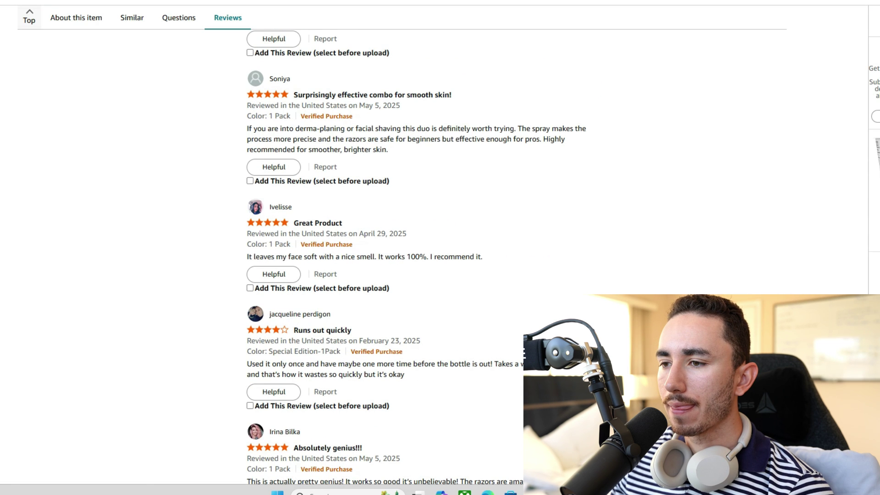
scroll(413, 252, down, 1)
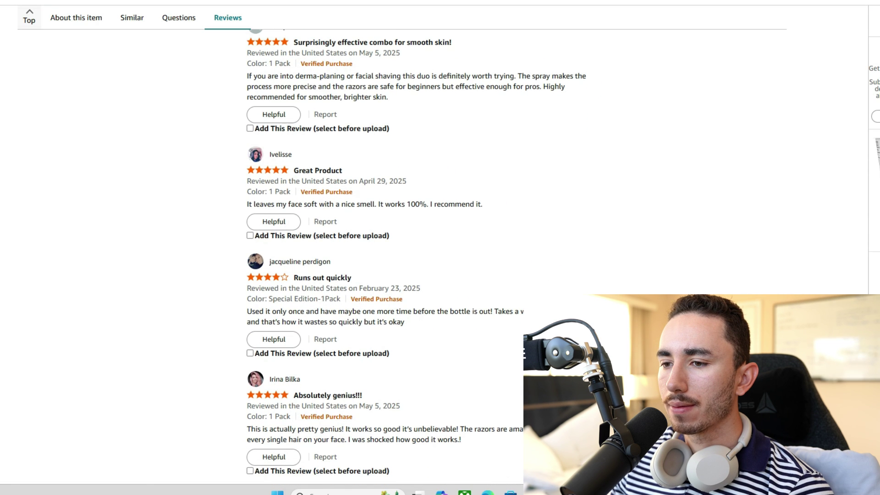
scroll(424, 252, down, 4)
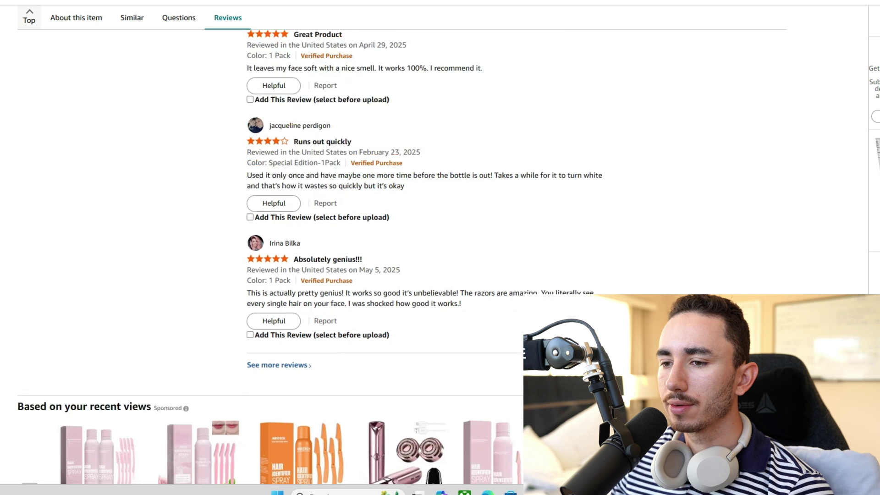
drag(247, 219, 462, 229)
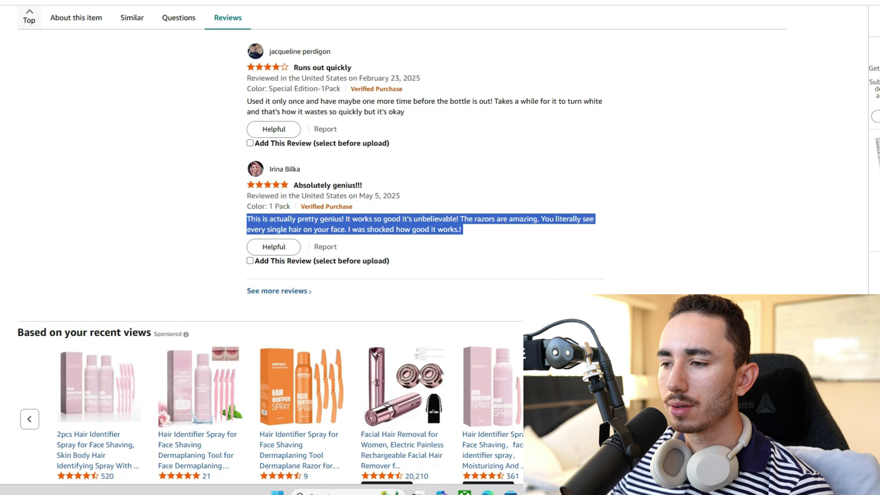
right_click(250, 223)
click(268, 232)
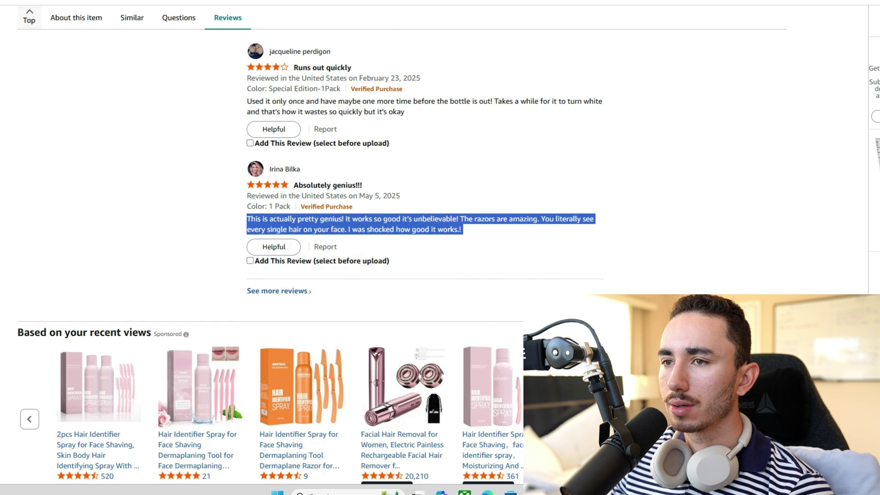
key(alt+Tab)
right_click(372, 327)
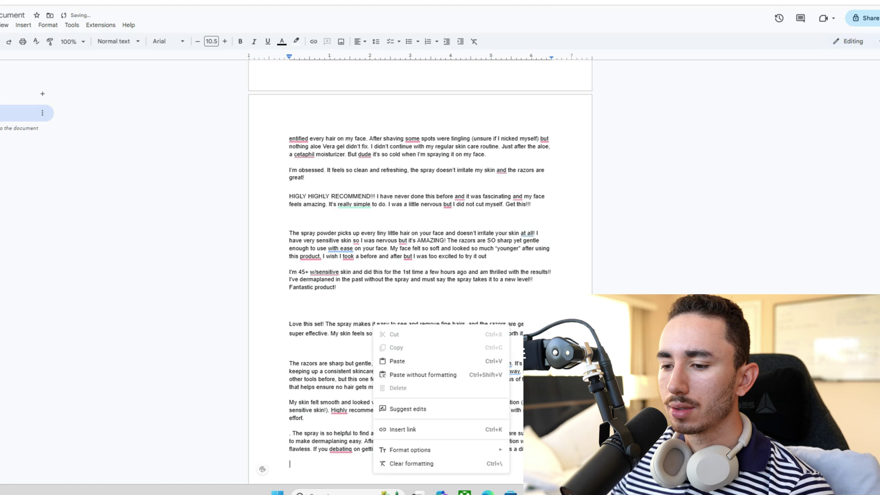
click(394, 361)
- Switch back to Amazon and open the full list of customer reviews for the SKNBODY spray
key(alt+Tab)
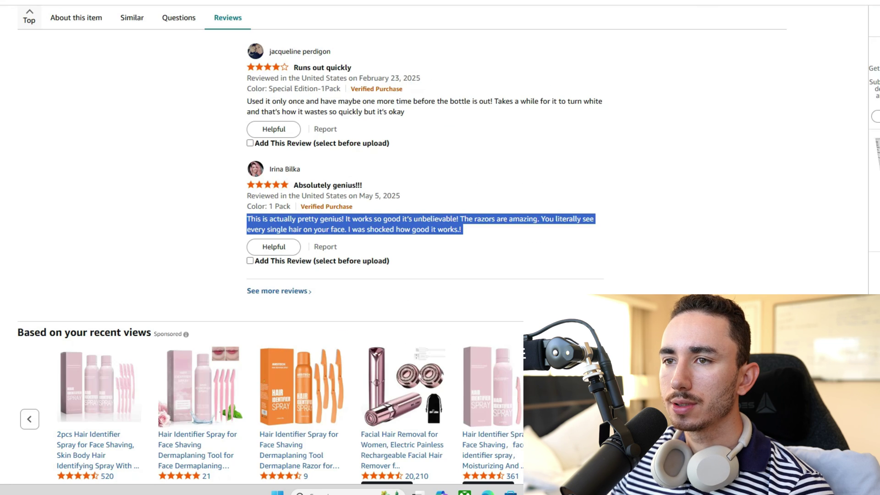
click(317, 291)
scroll(277, 284, down, 1)
click(277, 279)
scroll(277, 279, down, 20)
scroll(261, 229, up, 5)
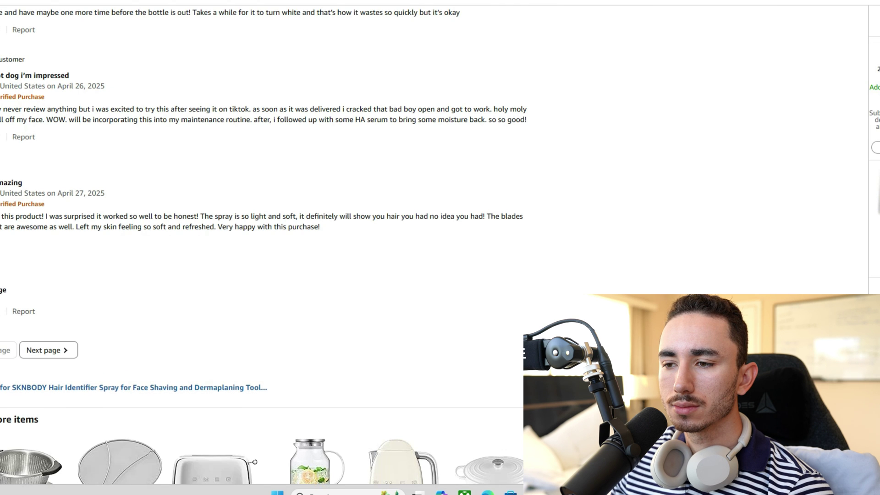
- Copy the end of the April 27, 2025 review, from "The spray is so light and soft" through "Very happy with this purchase!"
drag(320, 227, 201, 216)
right_click(201, 217)
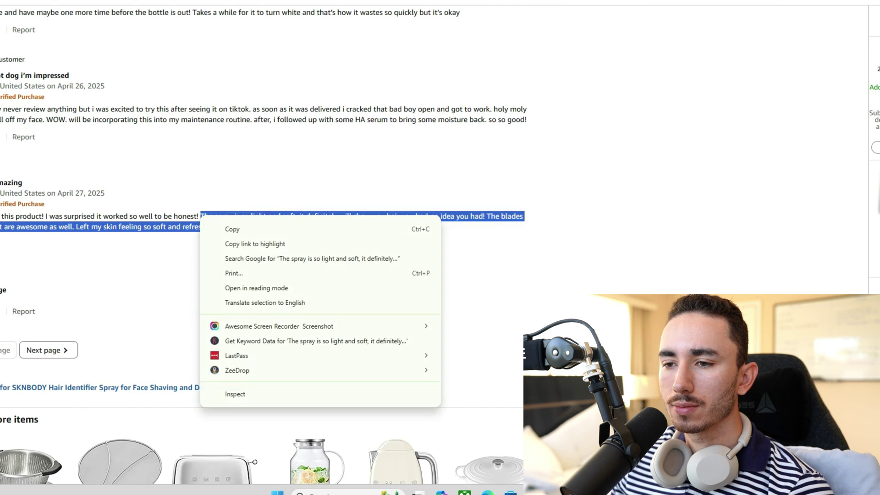
key(Escape)
mouse_move(197, 215)
mouse_down()
mouse_move(310, 216)
mouse_move(320, 227)
mouse_up()
right_click(299, 226)
key(Escape)
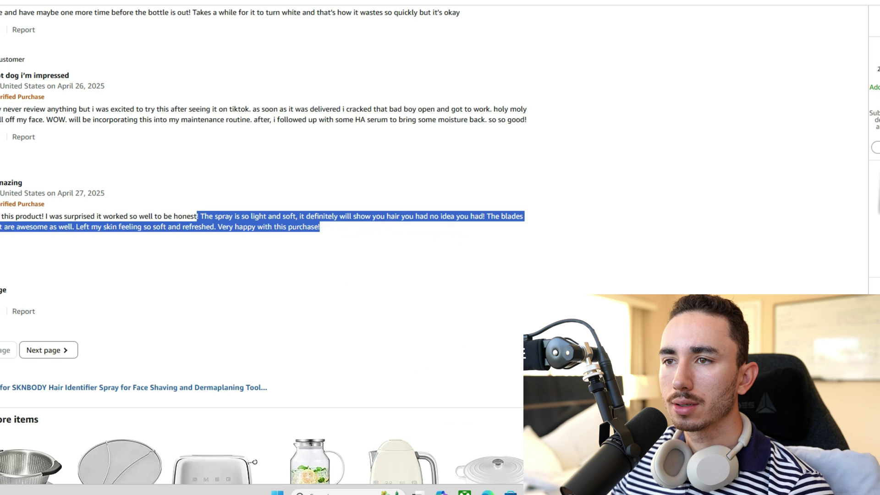
- Switch to Google Docs, add blank lines at the document's end and paste the copied April 27 review excerpt
key(alt+Tab)
key(Return)
key(Return)
key(Return)
right_click(296, 285)
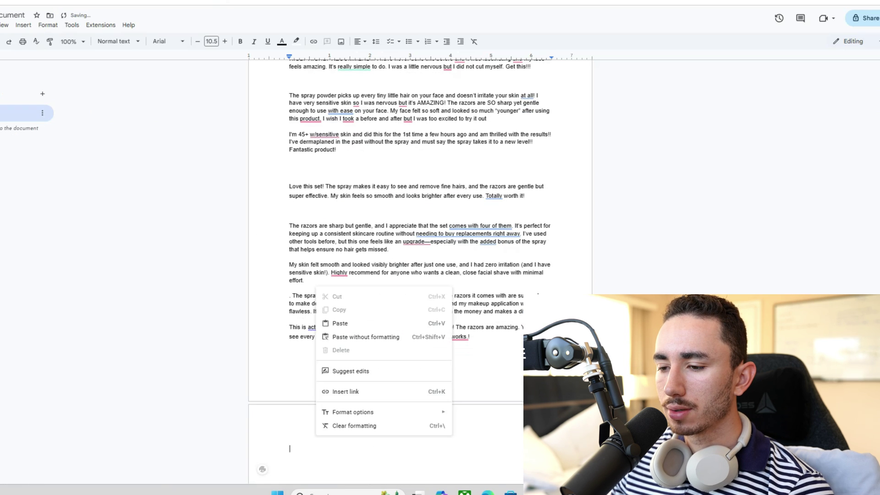
click(335, 320)
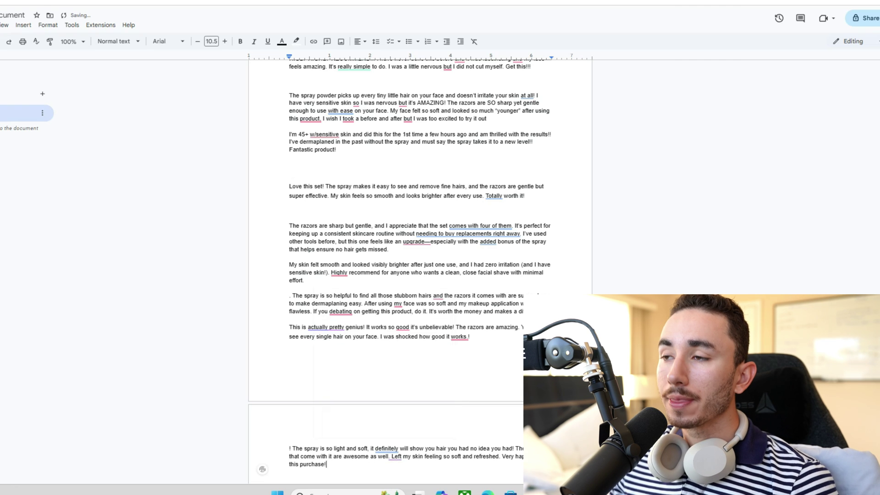
- Switch to the BOLD Ecom Notion workspace, open Market Research Chatgpt Prompt from the Free Resources page and copy the prompt text
key(alt+Tab)
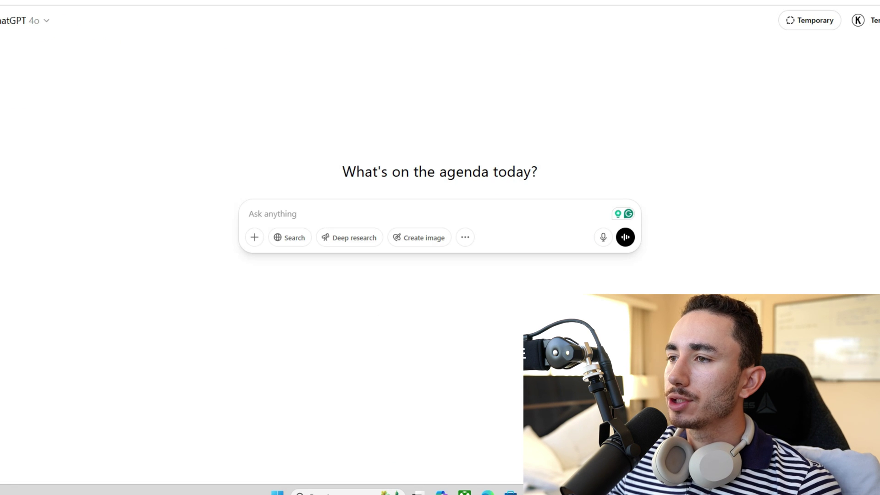
key(alt+Tab)
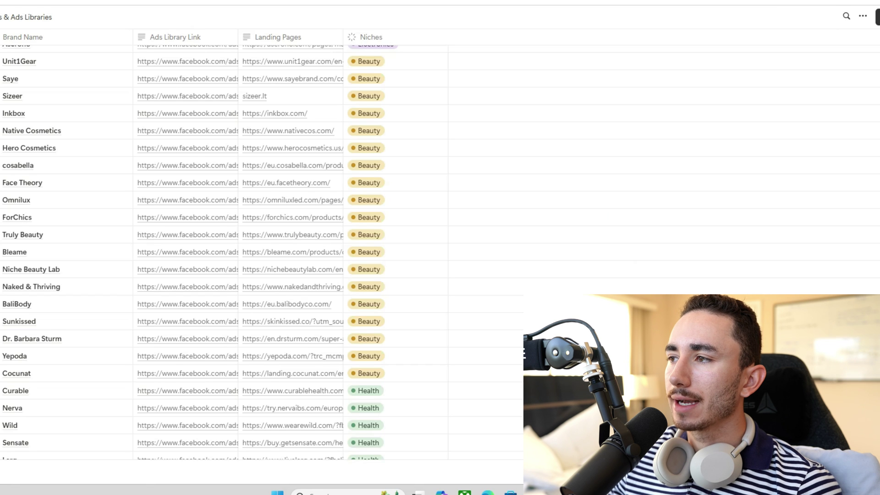
key(alt+Tab)
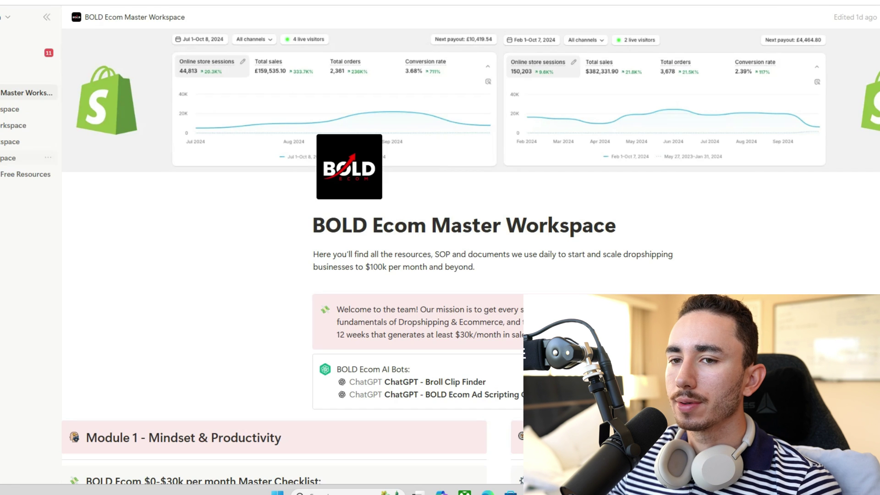
click(28, 175)
scroll(366, 294, down, 3)
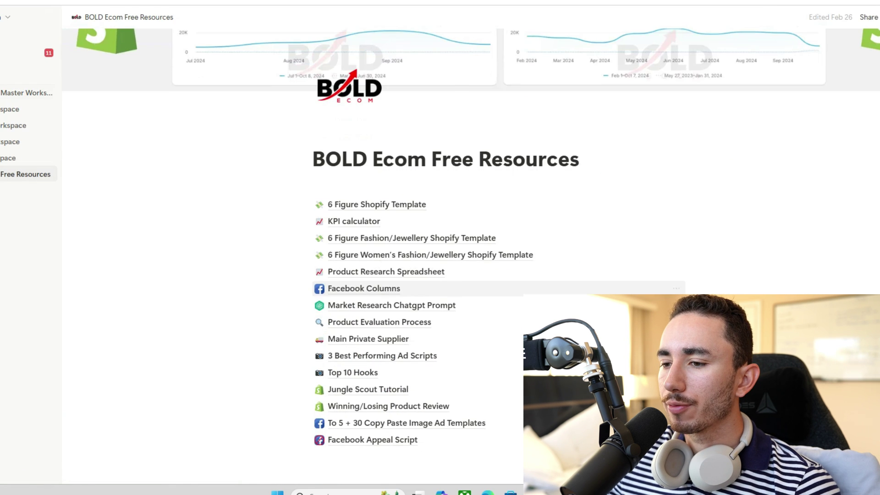
click(366, 304)
scroll(458, 229, down, 5)
drag(317, 152, 412, 206)
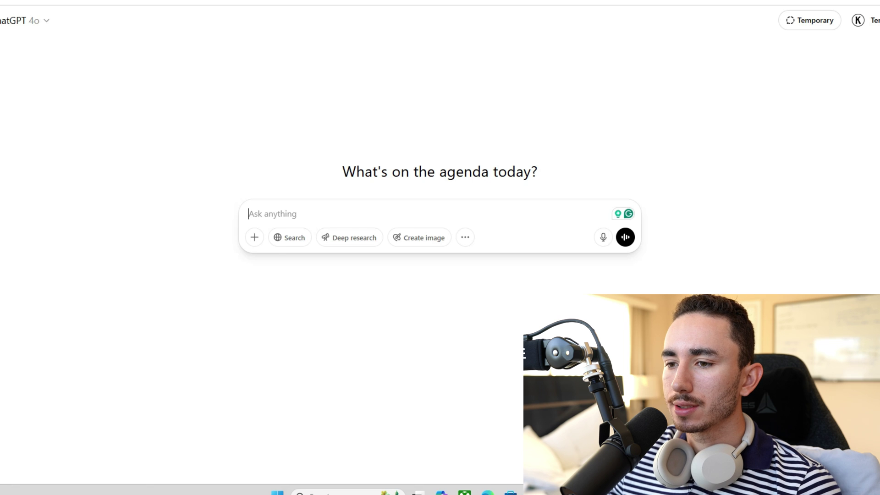
- Paste the market research prompt into ChatGPT and replace the line below the opening instructions with blank lines for the reviews
key(ctrl+v)
drag(249, 251, 601, 260)
key(BackSpace)
key(Return)
key(Return)
key(Return)
key(Return)
key(Return)
key(Return)
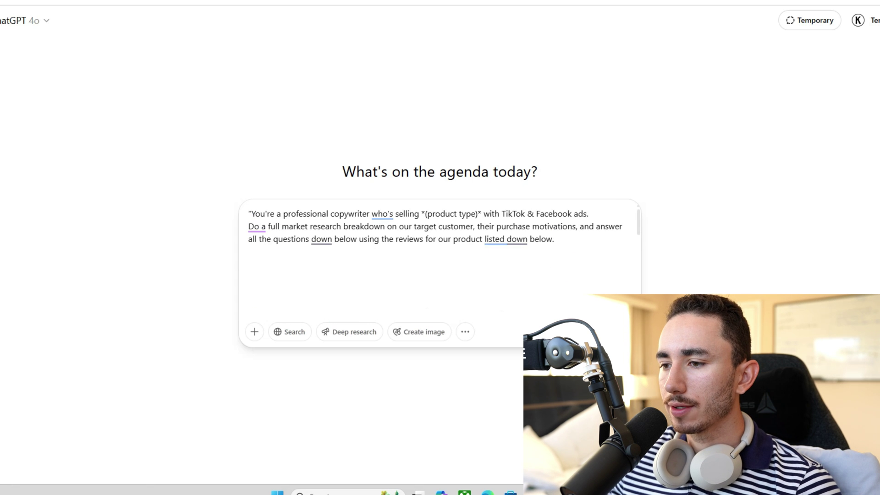
key(ctrl+v)
scroll(439, 262, up, 10)
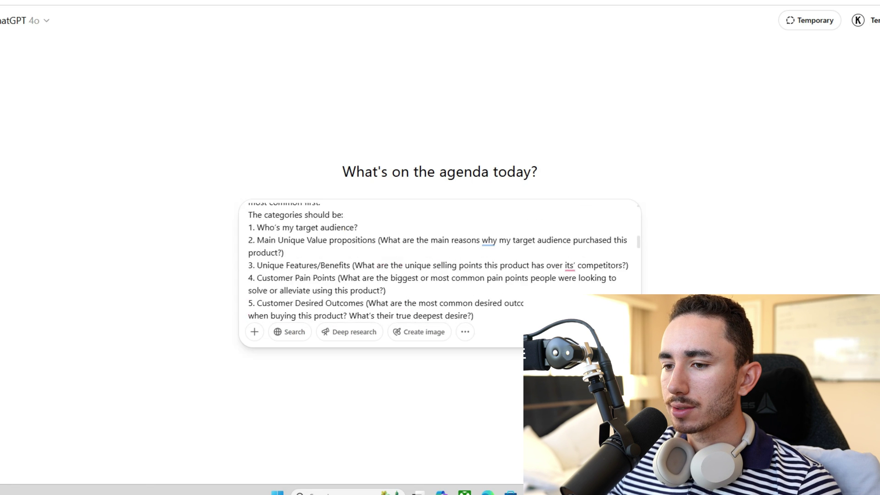
key(ctrl+z)
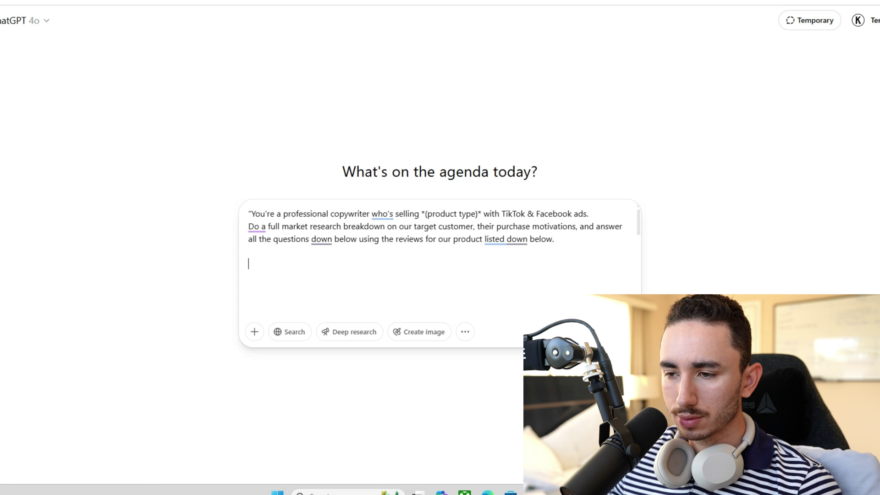
- Copy all the collected reviews from the Google Docs document and paste them into the ChatGPT prompt below the opening instructions
key(ctrl+Tab)
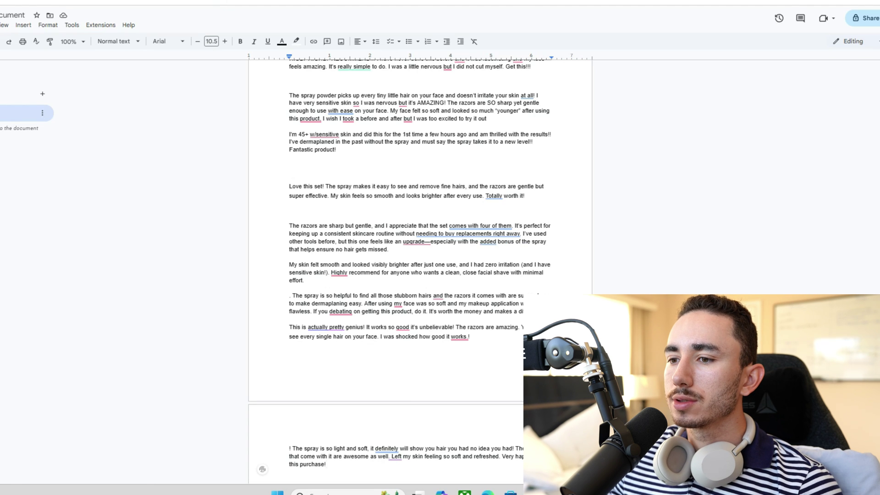
key(ctrl+a)
right_click(380, 192)
click(403, 215)
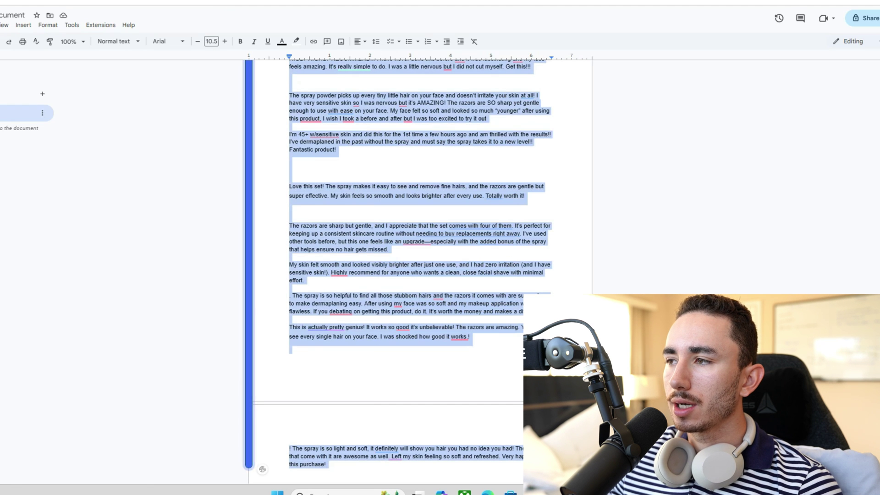
key(ctrl+shift+Tab)
right_click(288, 285)
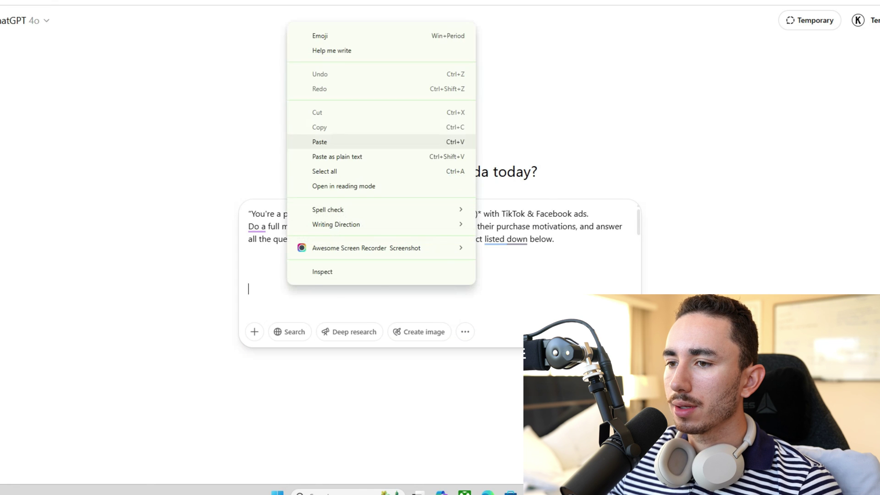
click(320, 141)
- Replace the prompt's "(product type)" placeholder with "a hair identifier spray with dermaplanning set" and send the prompt
scroll(440, 265, up, 10)
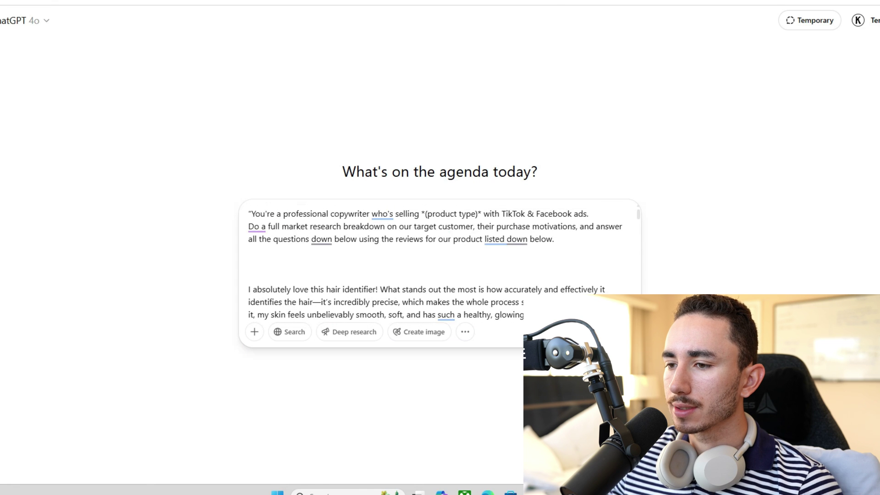
drag(440, 214, 481, 214)
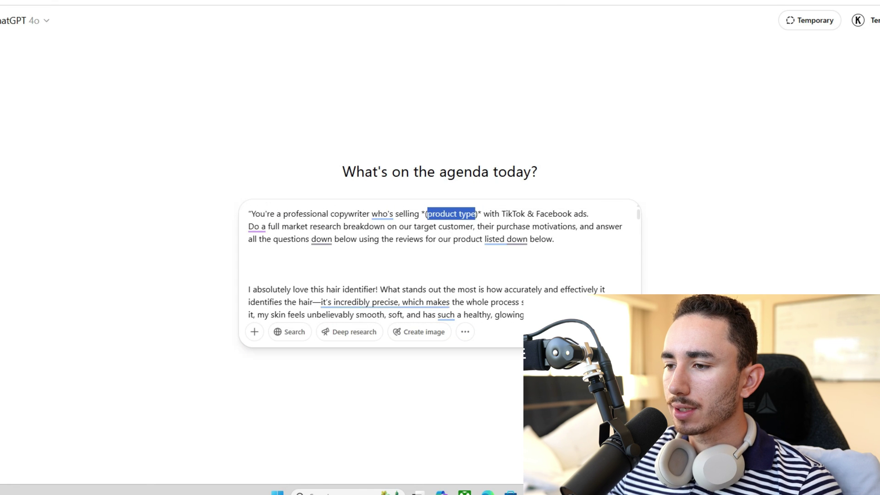
key(BackSpace)
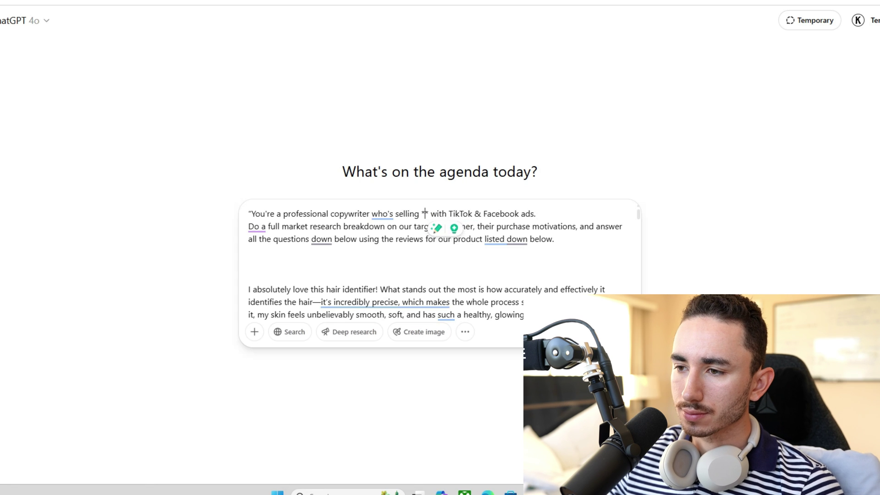
text(a )
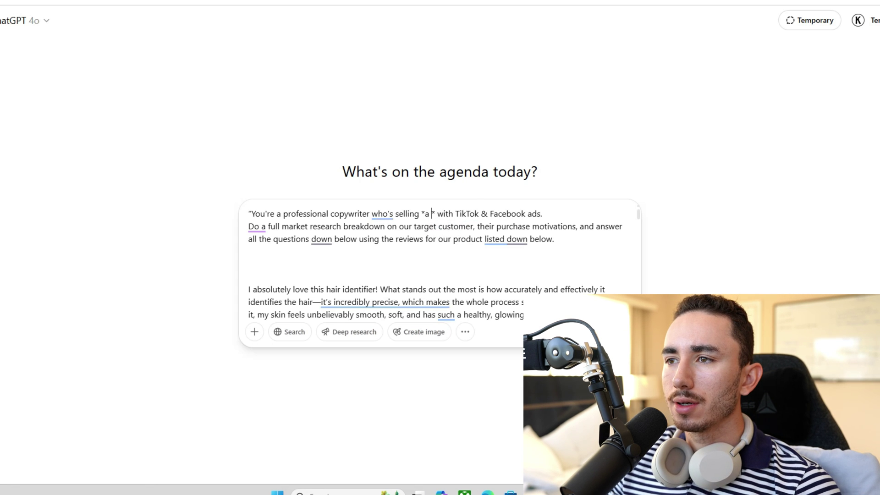
text(hair identifier spray with dermaplanning set)
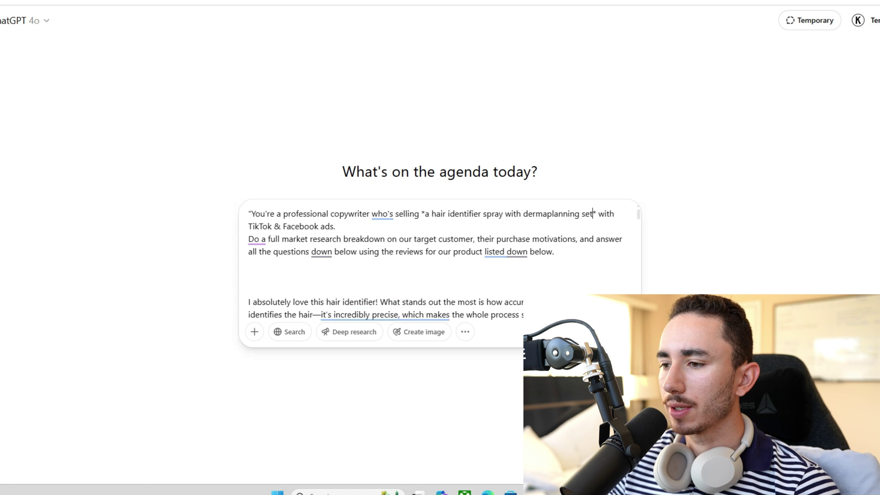
key(Return)
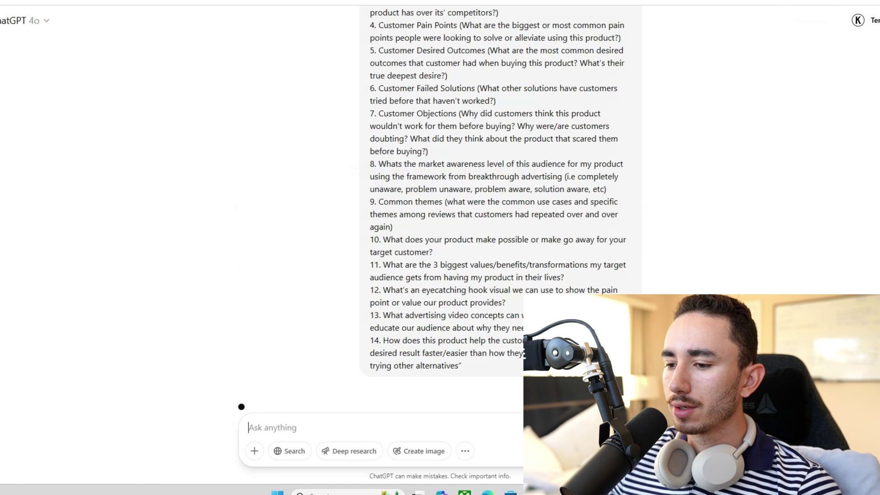
- Copy the sent prompt into a new message, turn on Deep research and send it
key(ctrl+a)
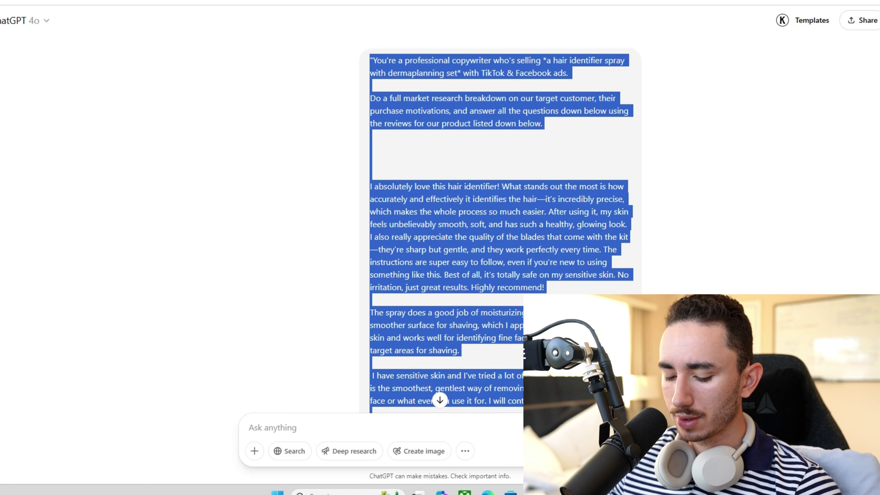
key(ctrl+c)
click(320, 427)
key(ctrl+v)
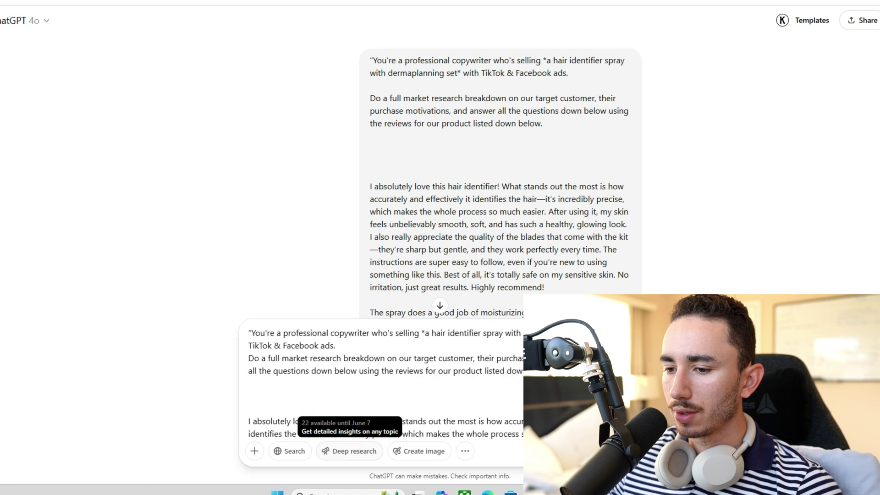
click(350, 451)
scroll(385, 383, up, 10)
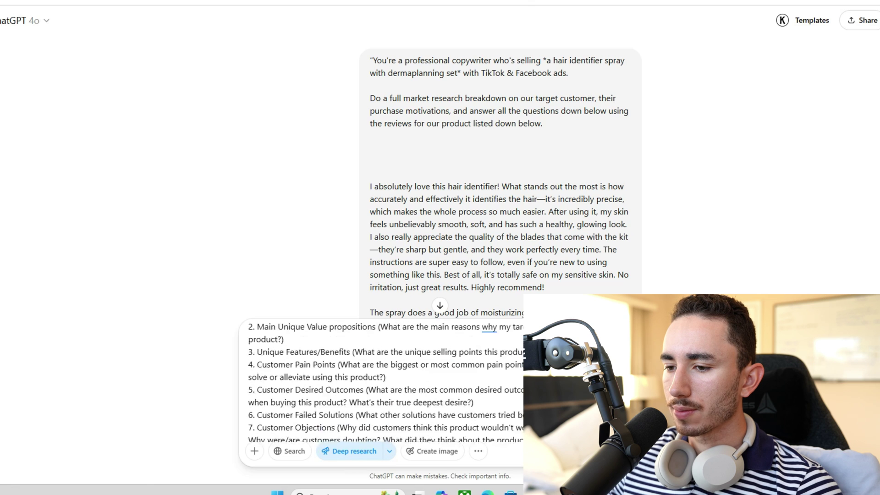
key(Return)
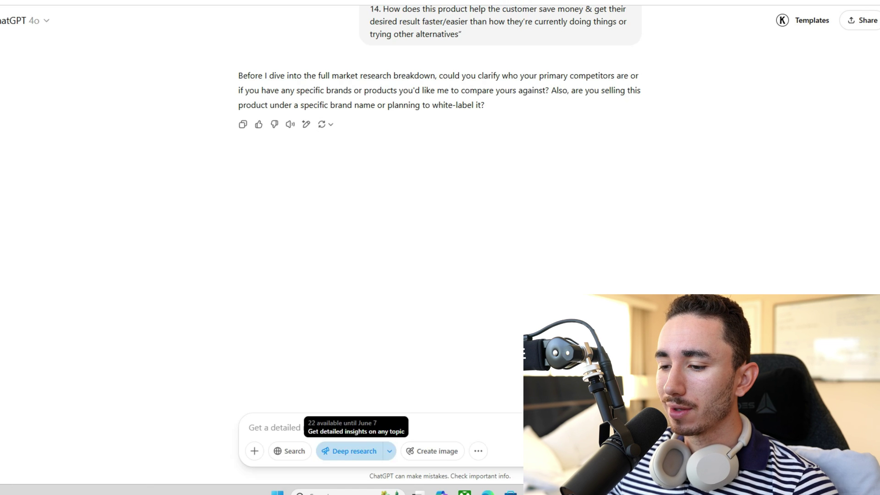
click(348, 451)
click(349, 451)
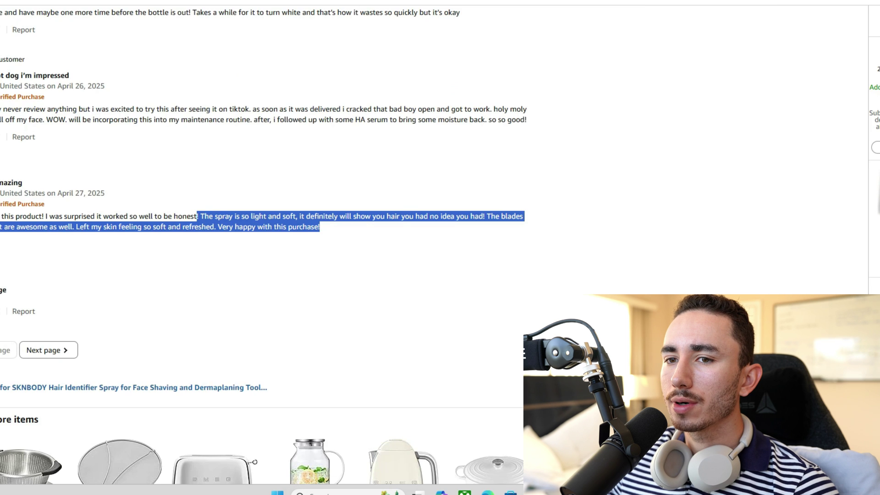
scroll(261, 248, up, 20)
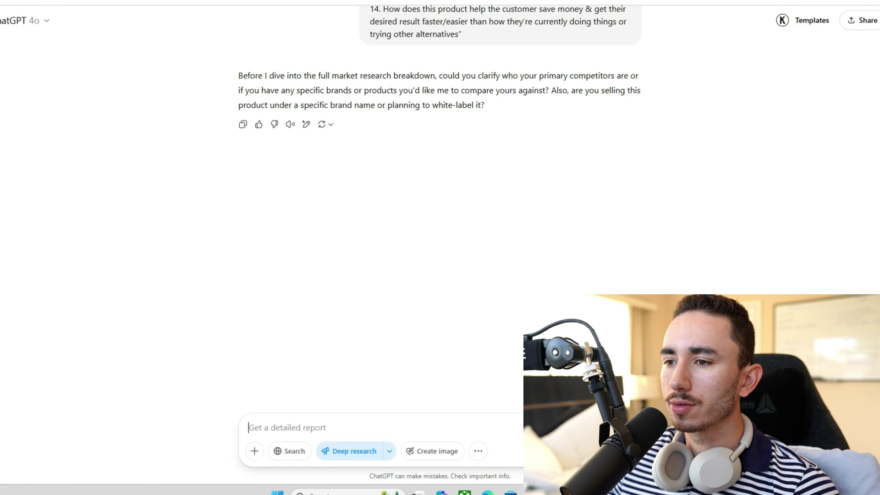
- Answer ChatGPT's question about primary competitors with "sknbody" and send the reply
text(sknbody)
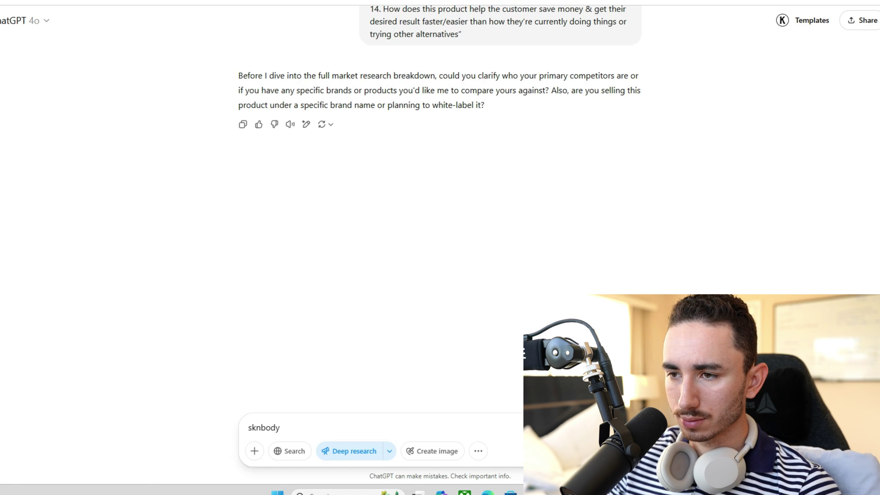
key(Return)
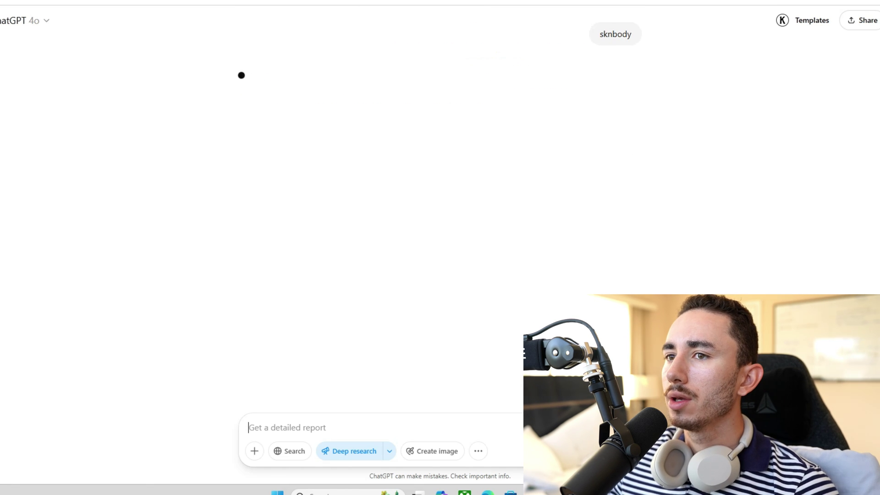
- Search Google for "sknbody" in a new browser tab and look through the brand's results and sponsored products
key(ctrl+t)
text(sknb)
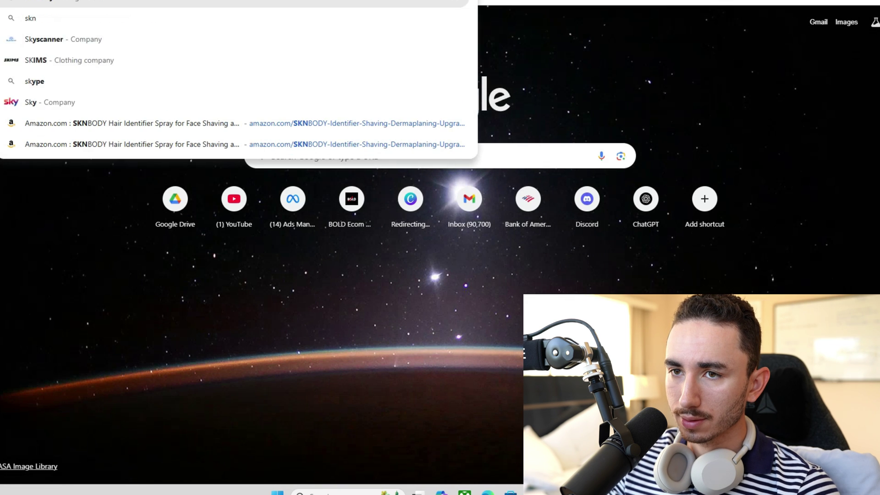
text(ody)
key(Return)
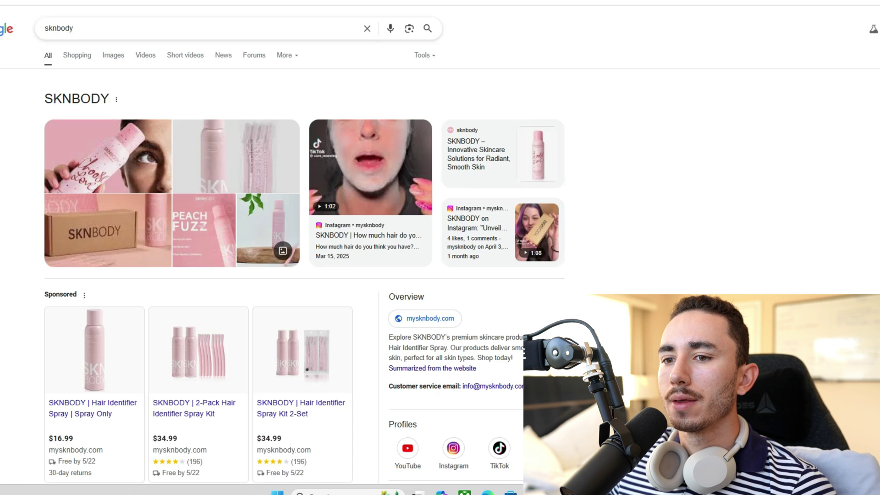
scroll(303, 248, down, 5)
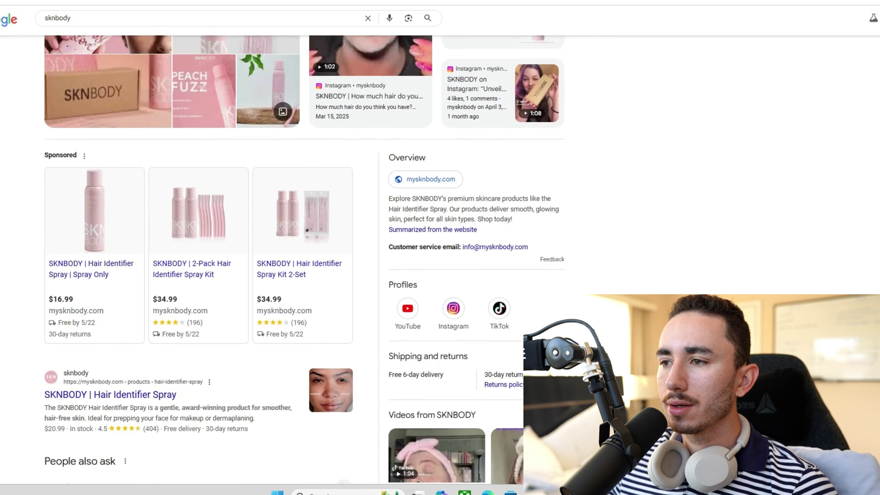
scroll(303, 248, up, 5)
scroll(303, 247, down, 5)
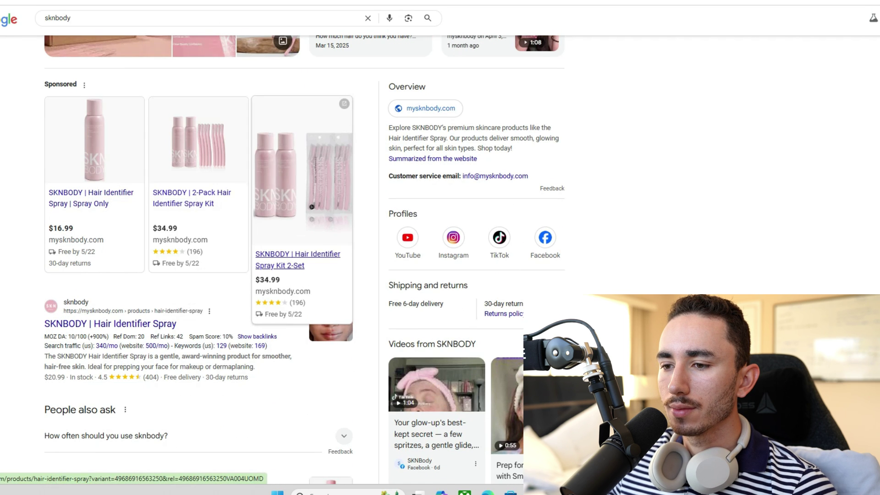
- Open the sponsored SKNBODY Hair Identifier Spray Kit 2-Set listing and review its product page down to the customer reviews
click(298, 260)
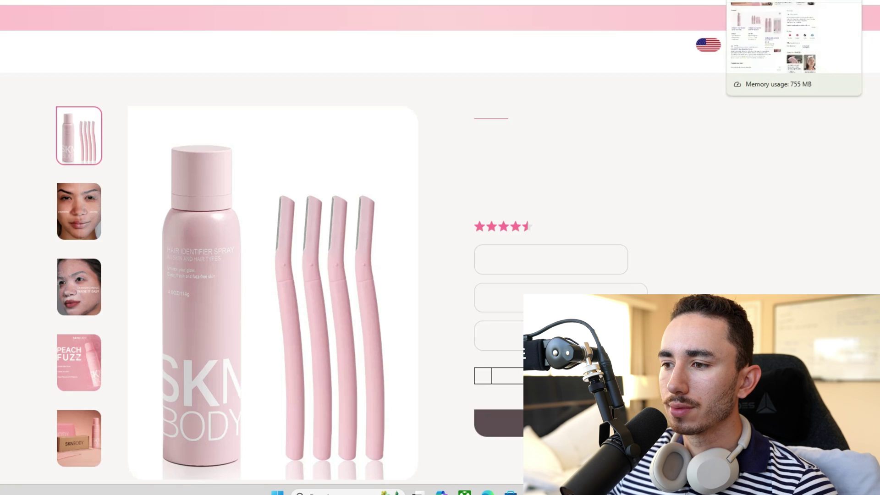
scroll(440, 247, down, 4)
scroll(440, 266, down, 20)
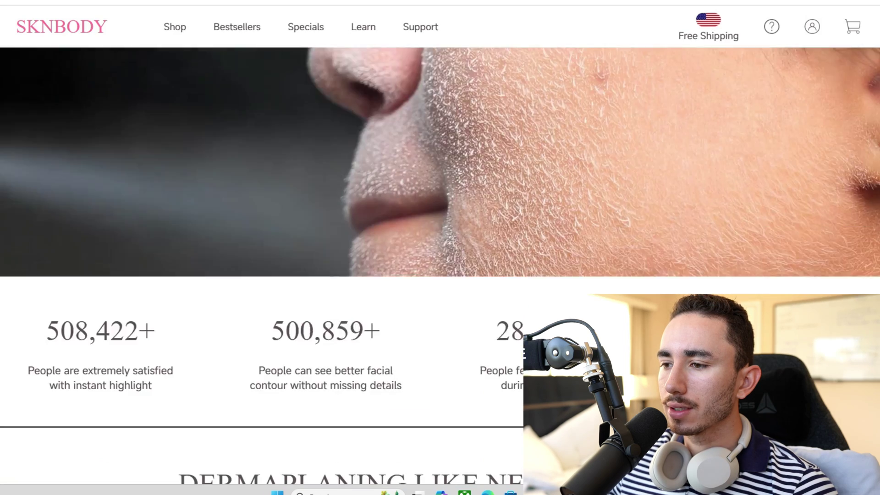
scroll(440, 266, down, 20)
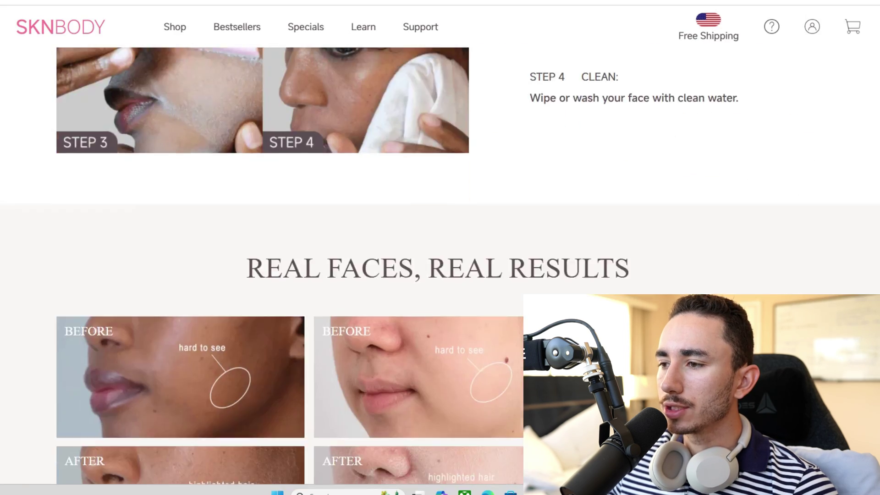
scroll(440, 266, down, 8)
scroll(440, 266, up, 20)
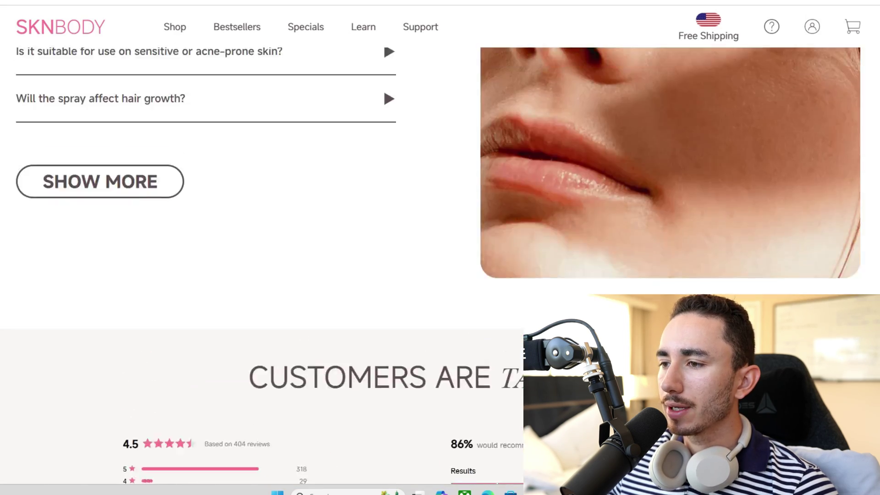
scroll(440, 265, up, 15)
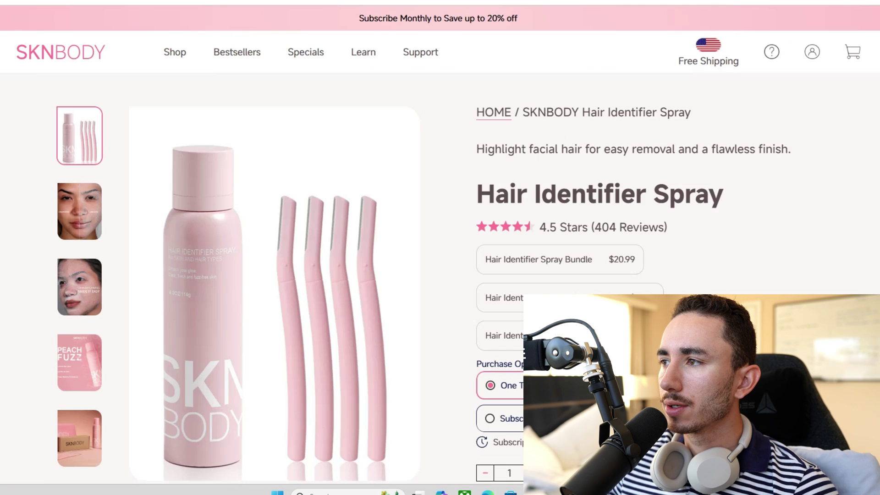
- Return to the Google results and search for "hair identifier spray and dermaplaner skincare set"
key(alt+Left)
scroll(440, 266, up, 5)
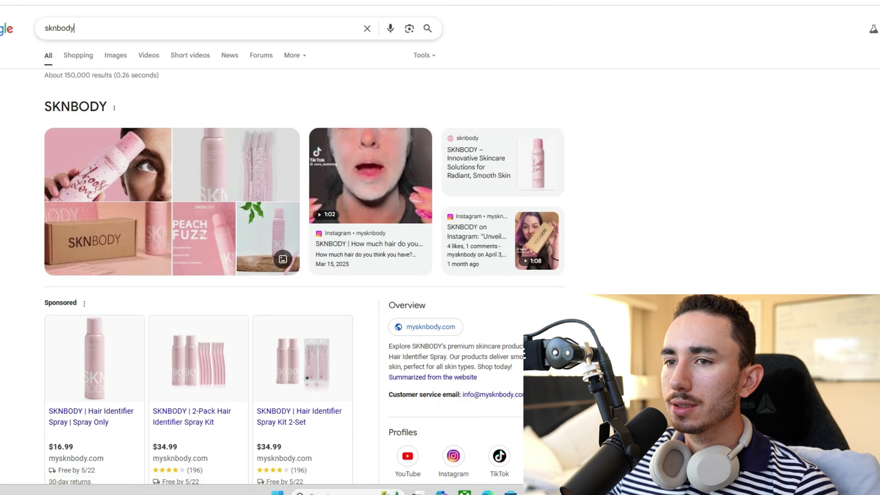
double_click(59, 28)
text(har)
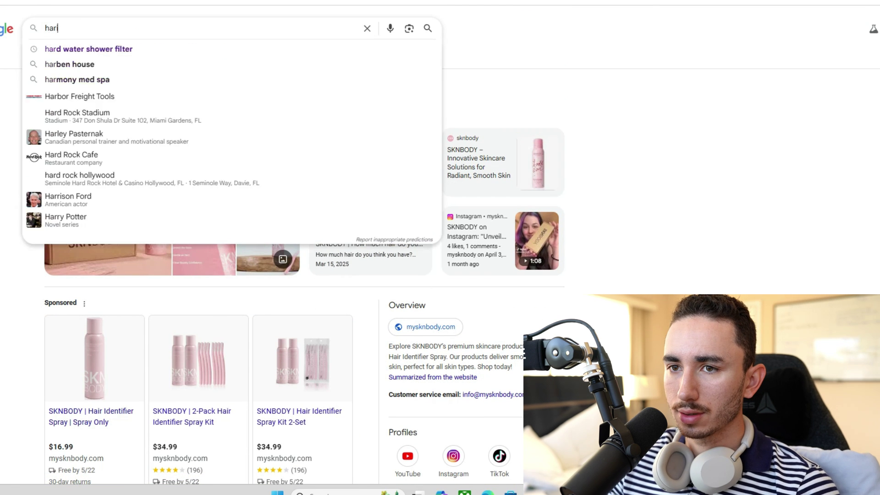
text(i identi)
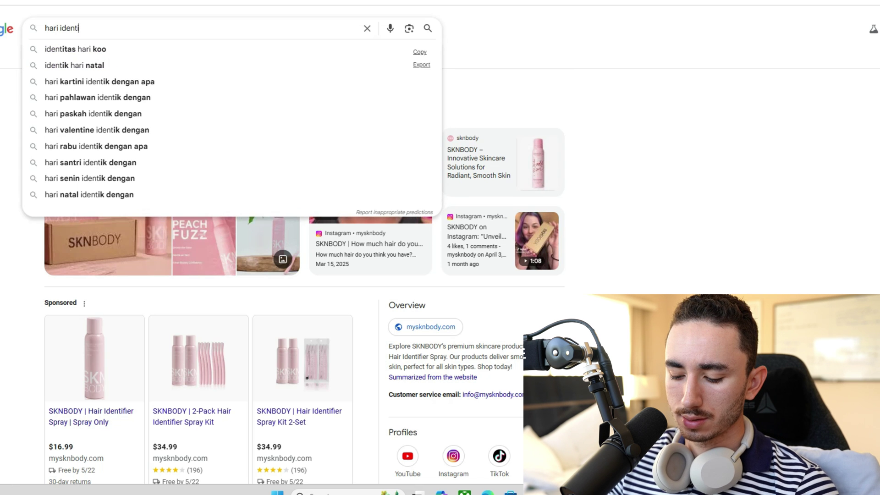
text(fers)
text( sprayn)
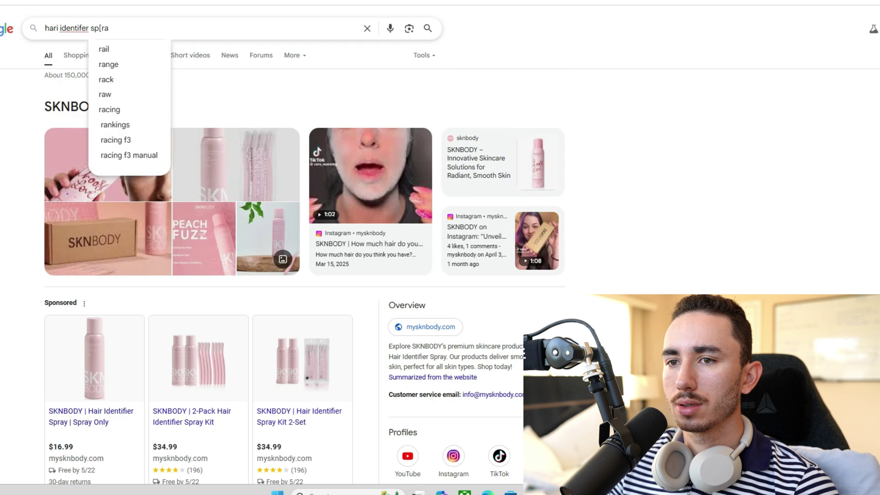
key(BackSpace)
text(d)
key(BackSpace)
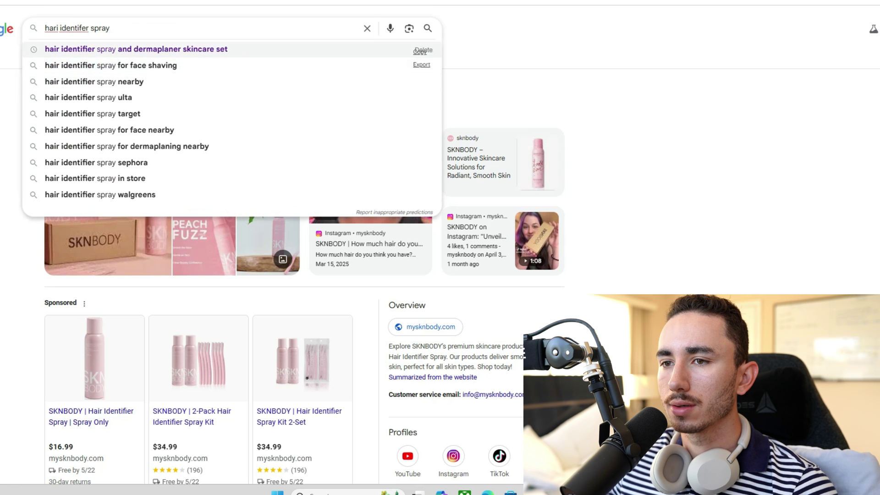
click(137, 49)
- Look through the web results for competing sprays and check the sponsored Mysknbody.com Hair Identifier Spray listing
scroll(162, 41, down, 5)
scroll(163, 42, down, 2)
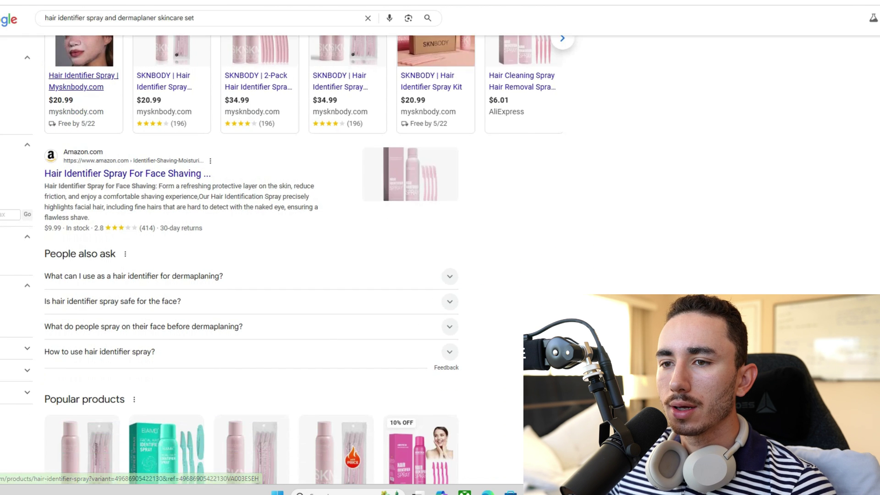
scroll(83, 195, up, 2)
click(83, 195)
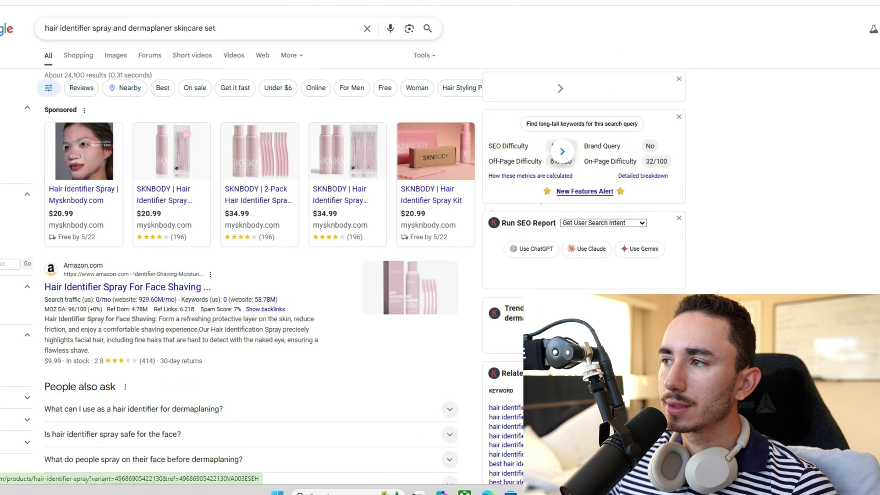
key(alt+Left)
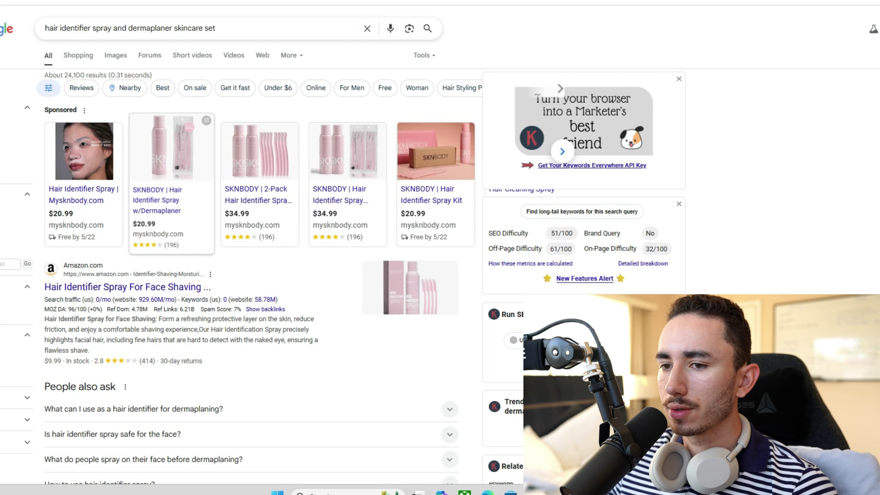
- Switch the search to Google Shopping results and browse further through the sponsored products
click(78, 55)
scroll(320, 248, down, 3)
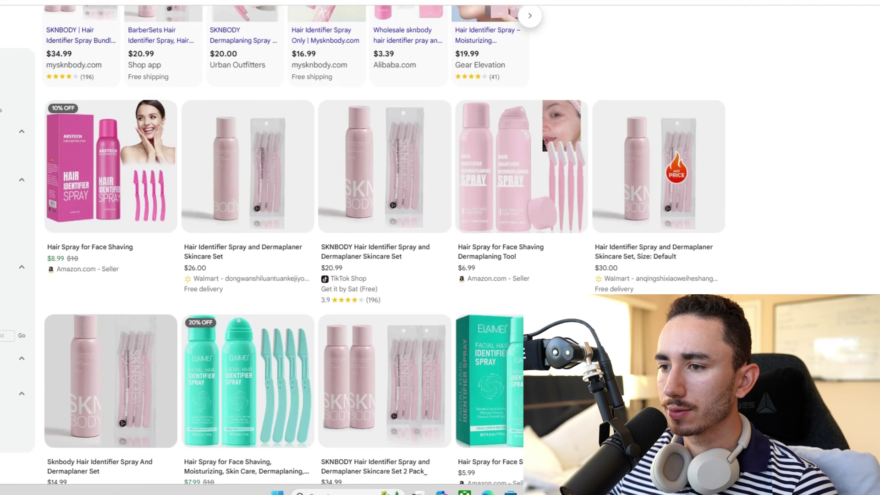
scroll(321, 247, up, 3)
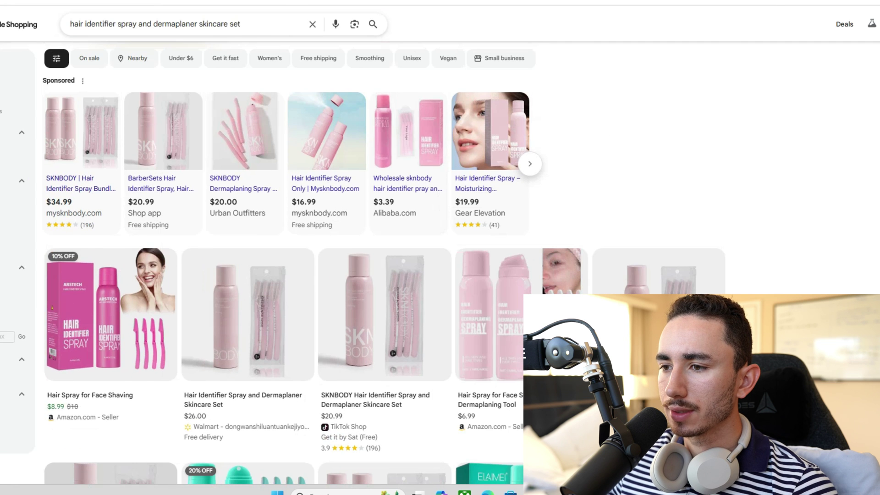
click(530, 164)
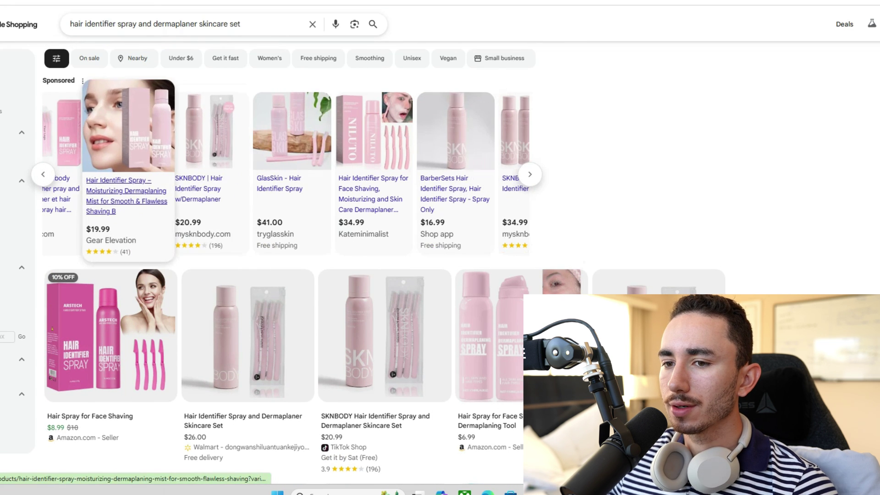
- Open the Gear Elevation and GlasSkin hair identifier spray listings from the sponsored products, returning to the Shopping results
click(126, 192)
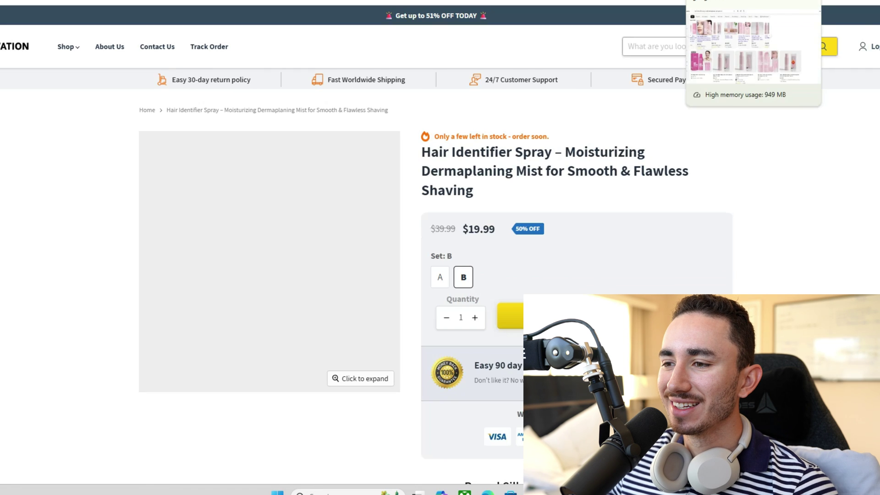
key(alt+Left)
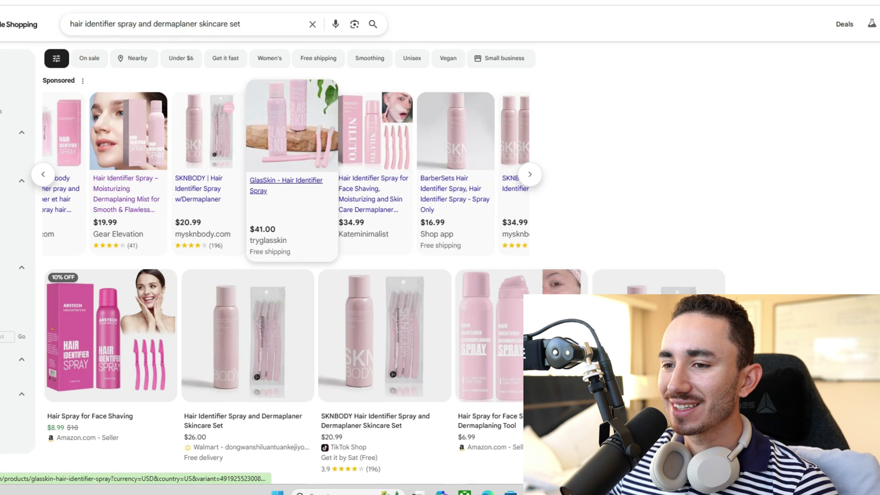
click(286, 180)
key(alt+Left)
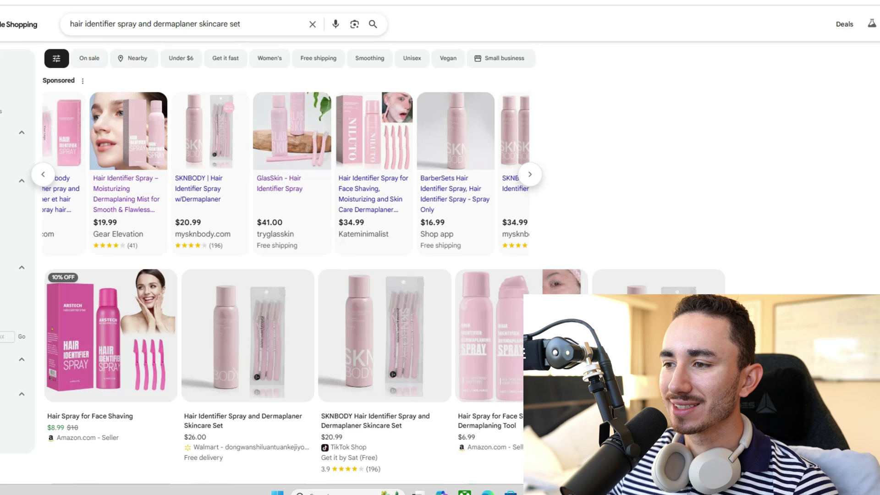
- Browse the remaining sponsored hair identifier sprays to the end of the row and back to the start
scroll(285, 174, right, 5)
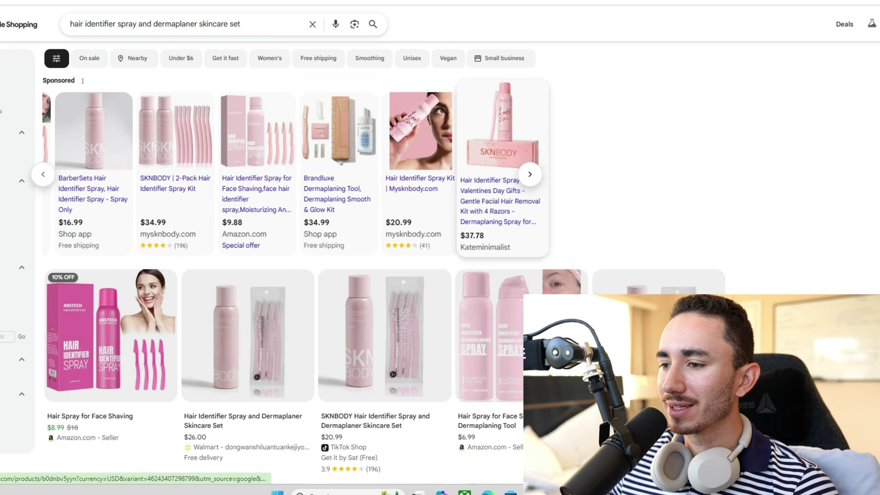
scroll(286, 174, right, 2)
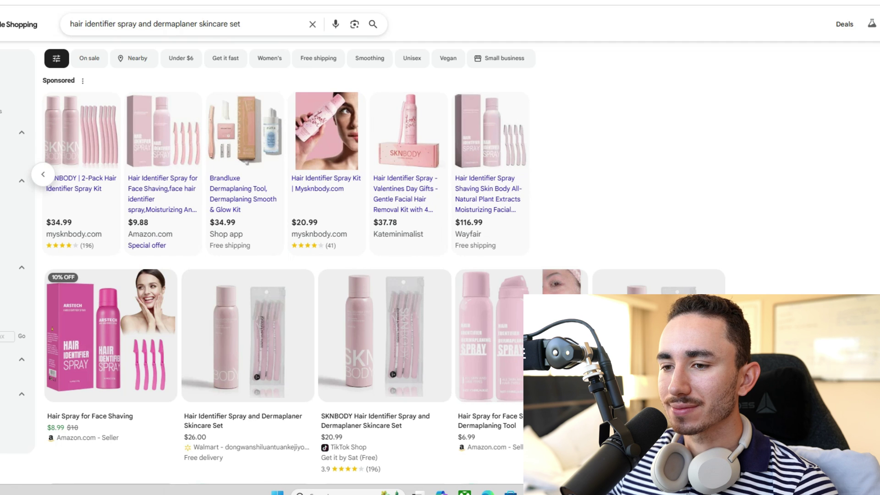
scroll(285, 174, left, 6)
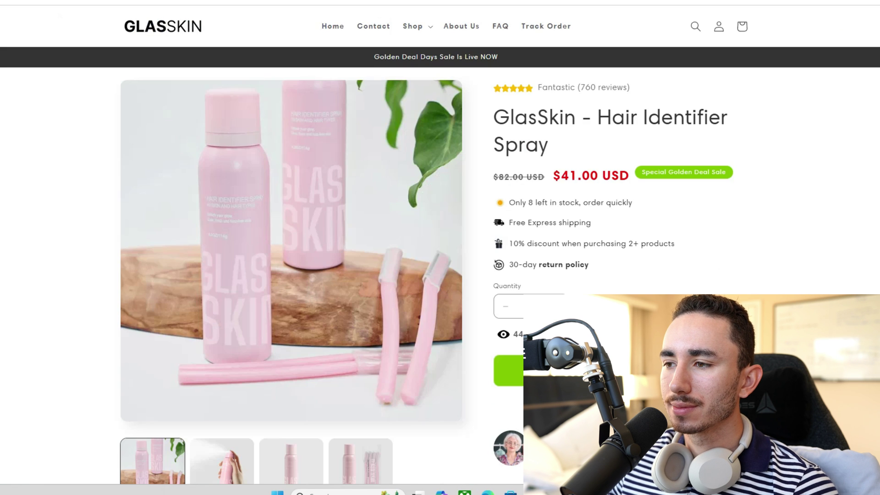
- Review the GlasSkin Hair Identifier Spray product page and dismiss its 10% discount offer
scroll(440, 248, down, 15)
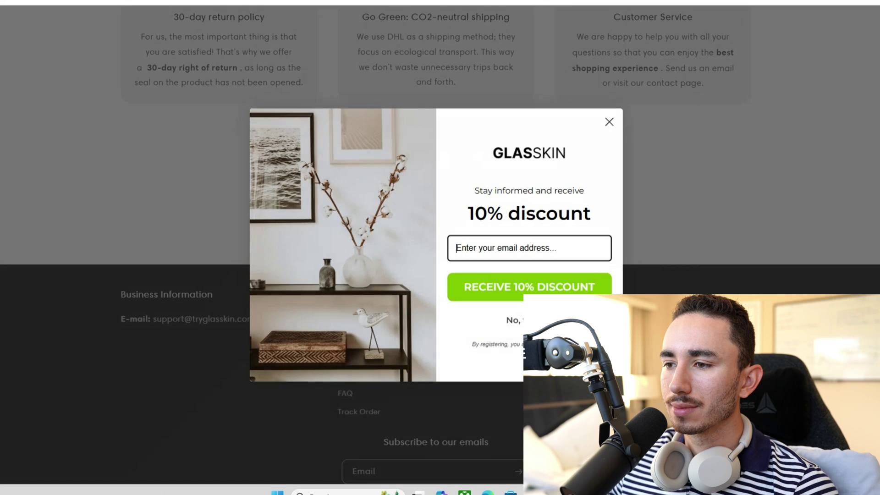
key(Escape)
scroll(440, 247, down, 3)
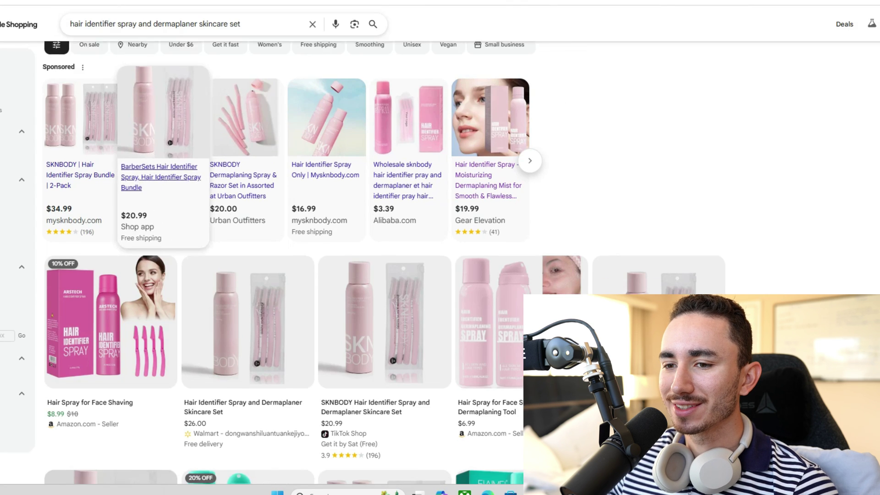
- Examine the Google Shopping product listings for other brands selling hair identifier sprays with dermaplaning razors
scroll(110, 215, down, 6)
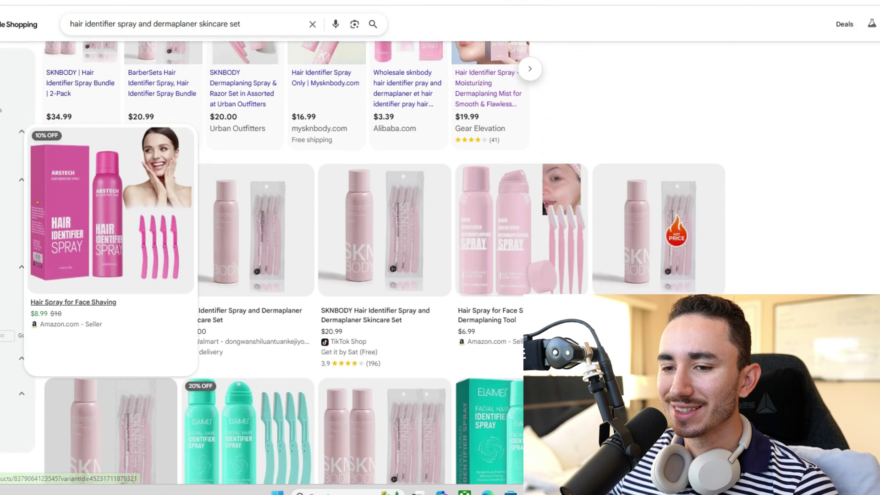
scroll(110, 216, down, 5)
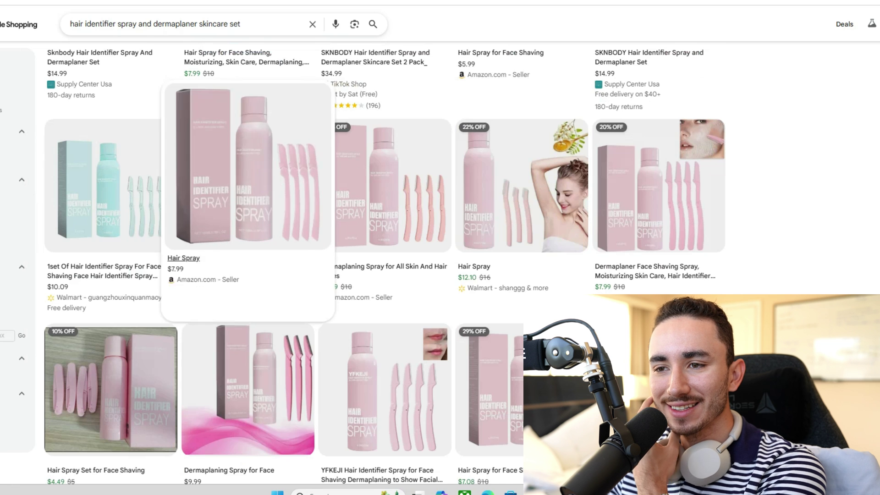
scroll(453, 261, down, 6)
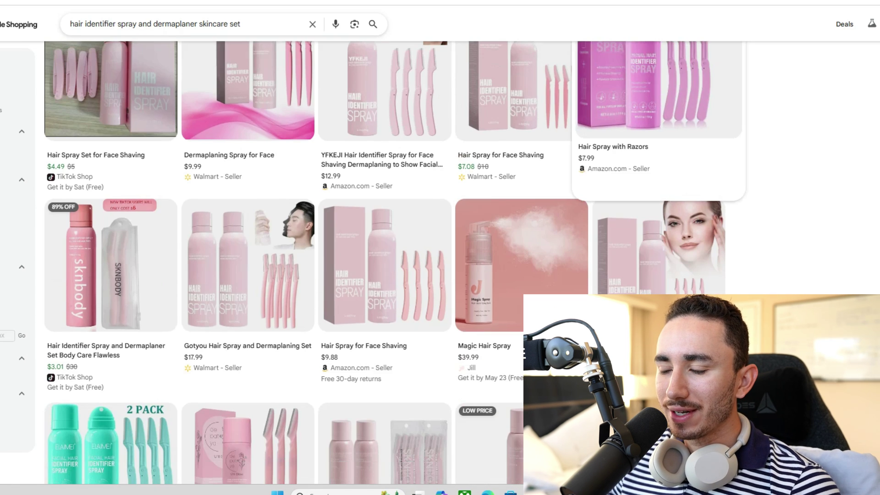
scroll(394, 261, down, 5)
scroll(385, 262, up, 15)
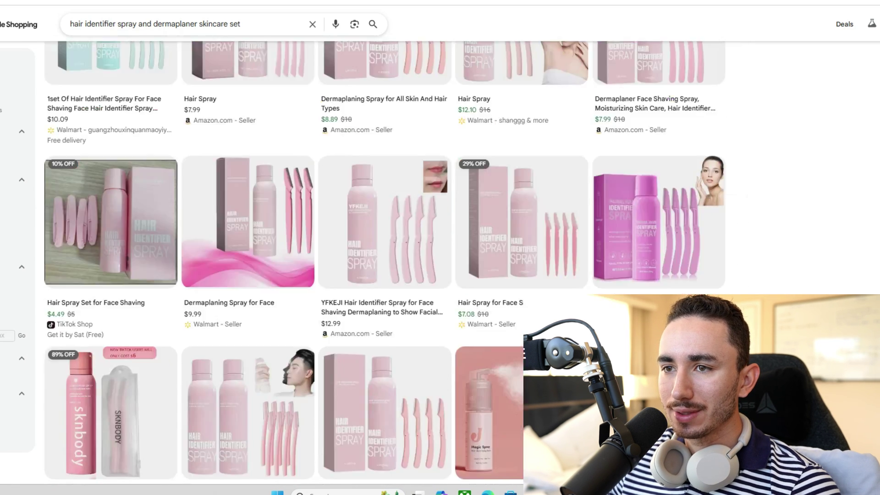
scroll(317, 261, up, 5)
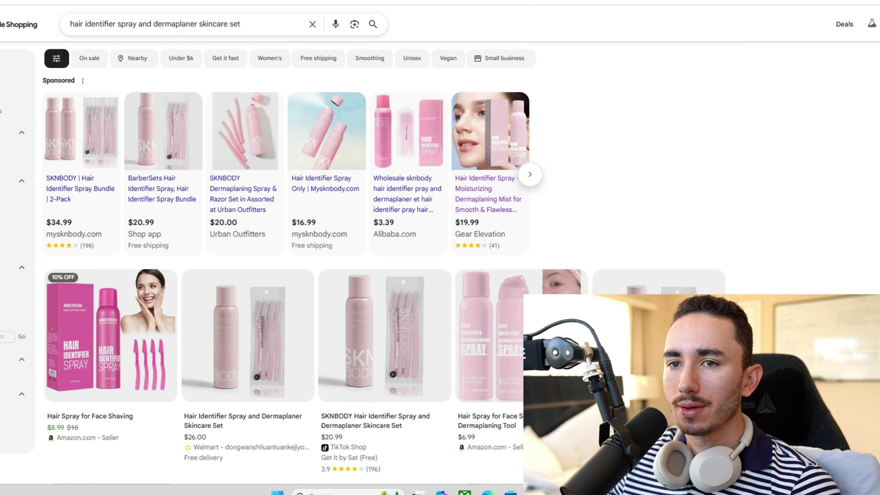
- Search all Google results for "hair identifier spray and dermaplaner skincare set" and examine the listings for competing brands
click(373, 23)
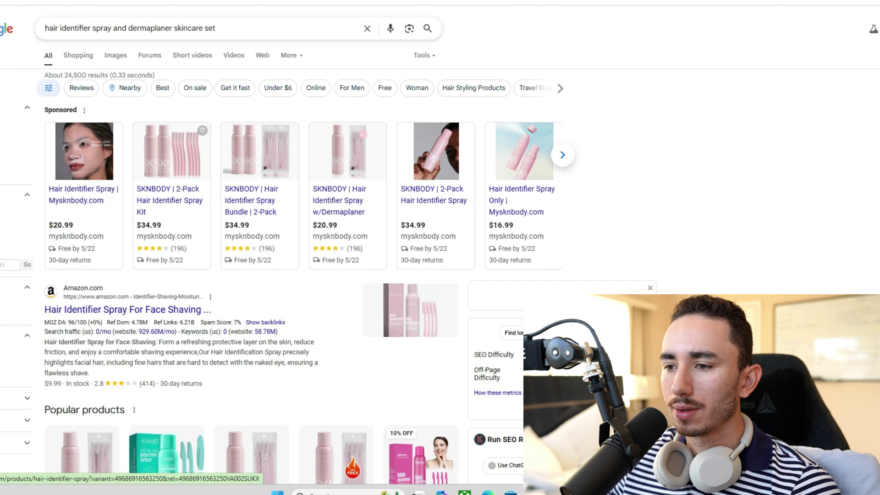
scroll(257, 183, down, 13)
scroll(257, 256, down, 8)
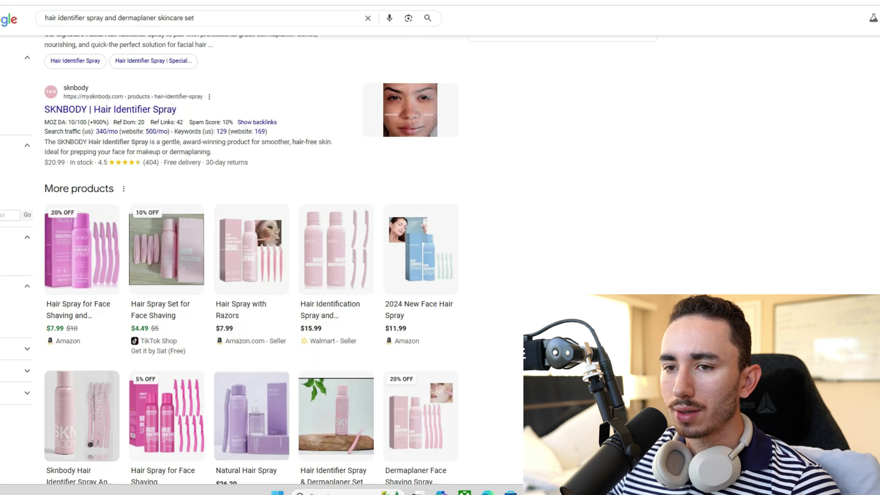
scroll(257, 257, down, 9)
scroll(167, 183, down, 11)
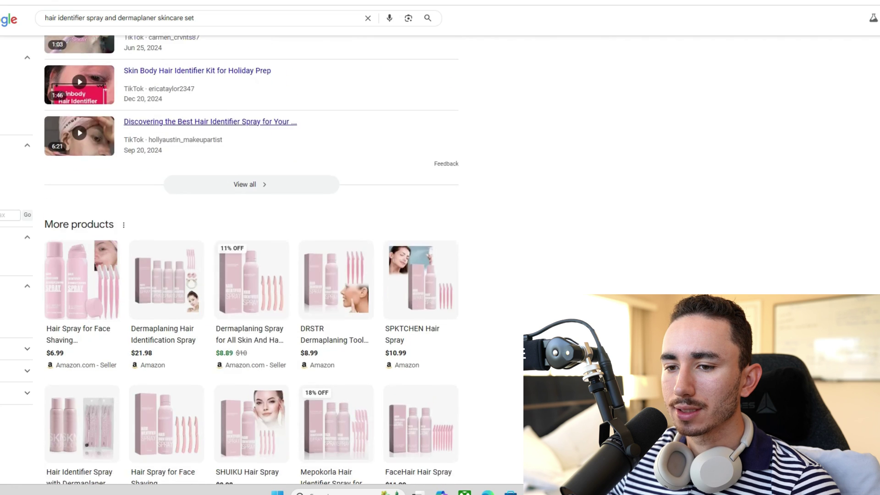
scroll(167, 183, down, 6)
scroll(151, 106, down, 6)
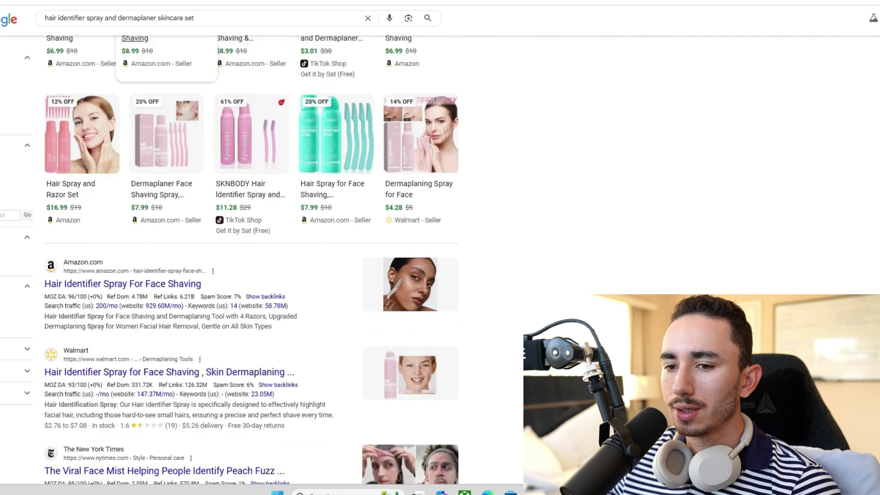
scroll(151, 106, down, 1)
scroll(151, 106, down, 5)
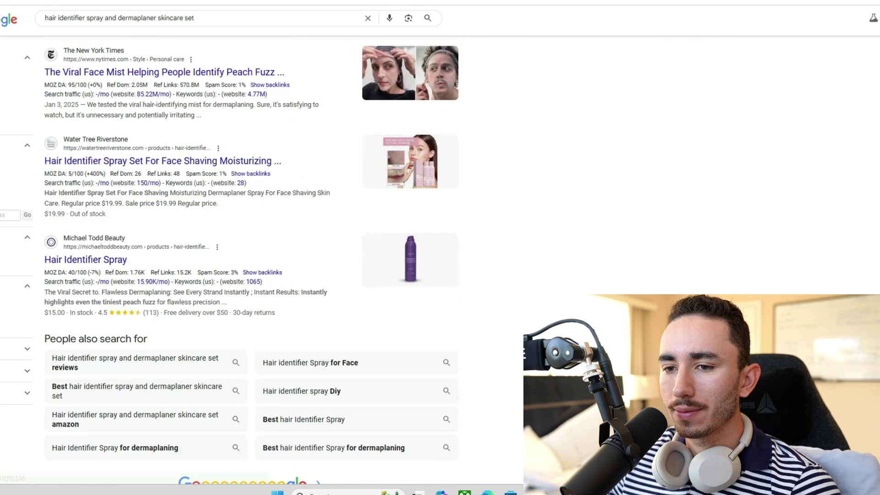
scroll(165, 197, up, 16)
scroll(167, 197, up, 20)
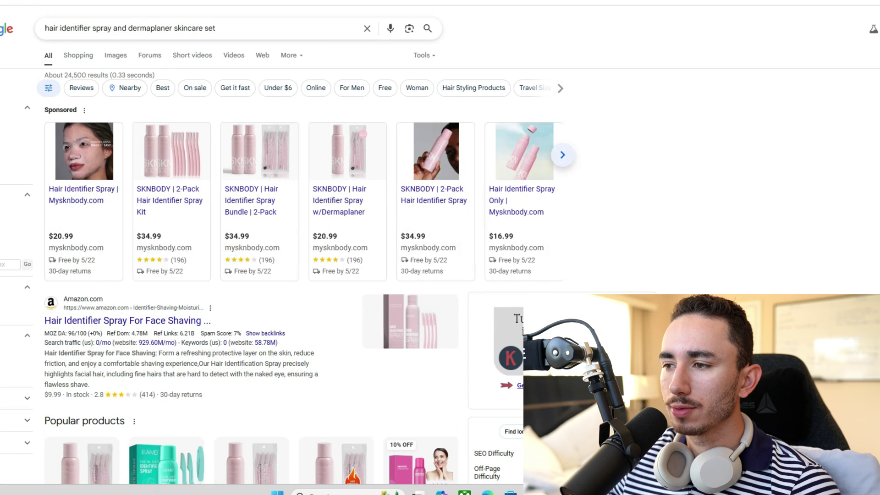
- Browse the sponsored hair identifier sprays to the end, open the full Shopping results, and look through their sponsored row
scroll(302, 197, right, 5)
scroll(302, 197, right, 5)
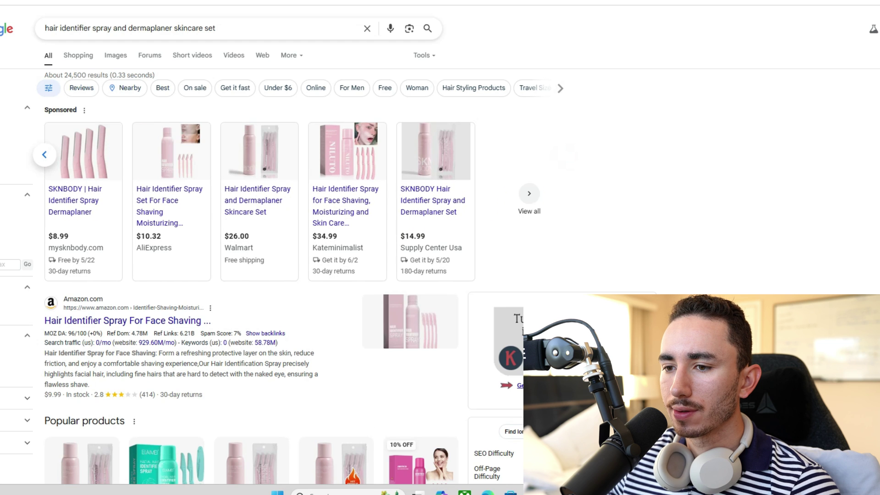
click(529, 193)
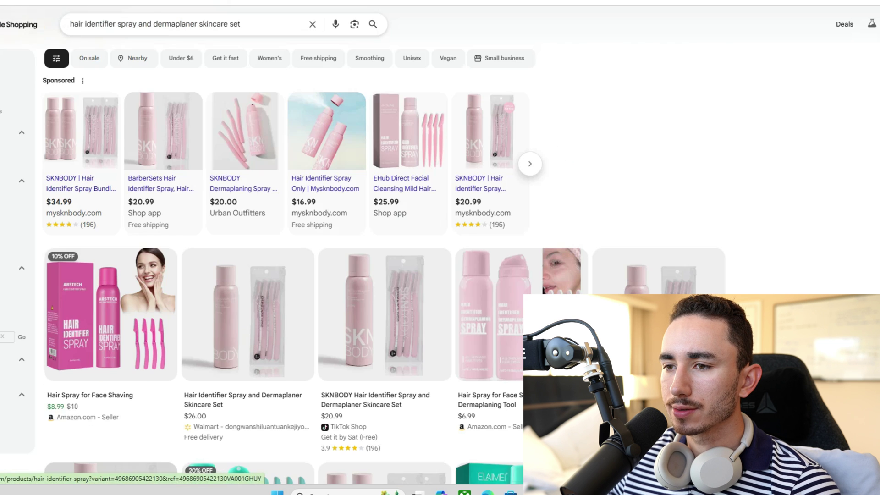
scroll(284, 175, right, 5)
scroll(284, 174, right, 5)
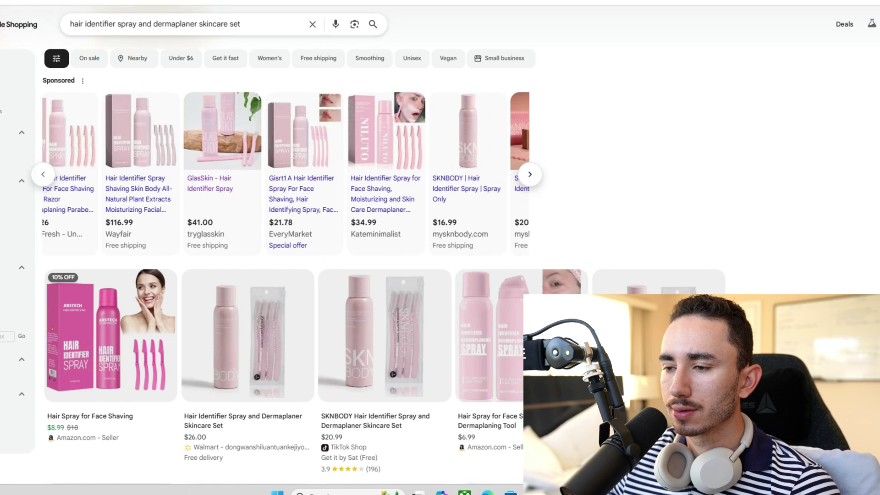
scroll(284, 174, right, 5)
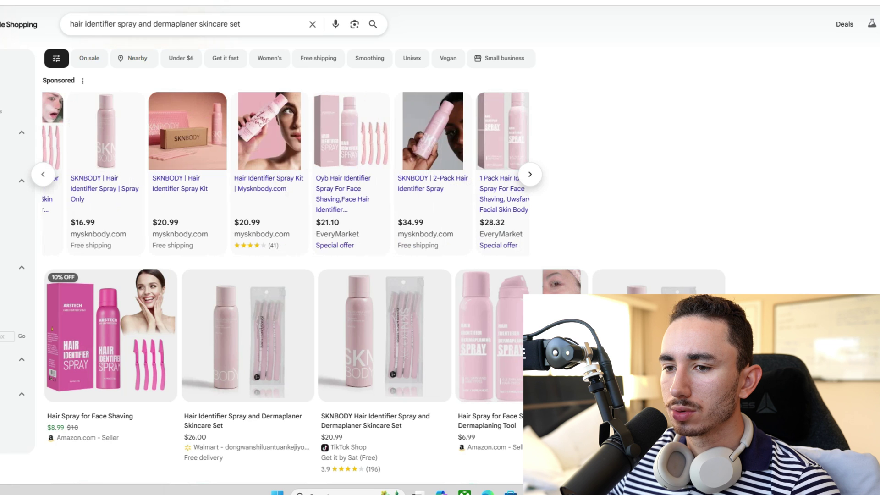
- Examine the product grid in the Shopping results for further hair identifier spray brands and sellers
scroll(316, 183, down, 9)
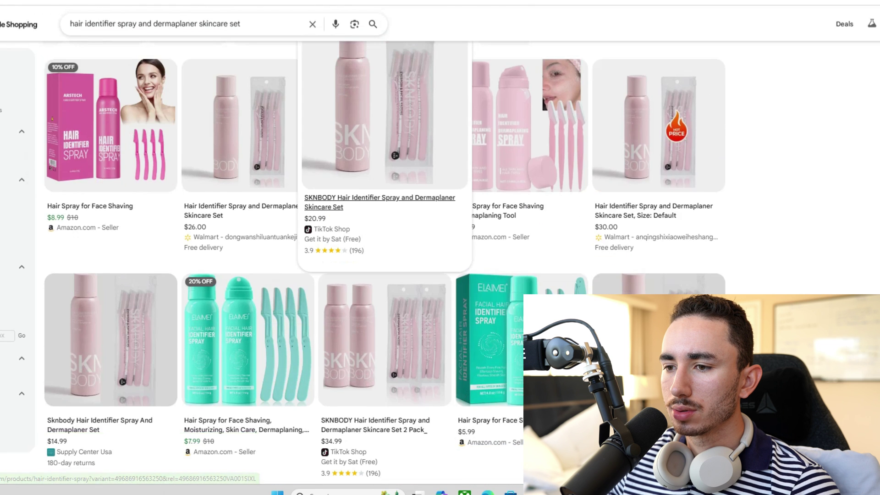
scroll(513, 183, down, 7)
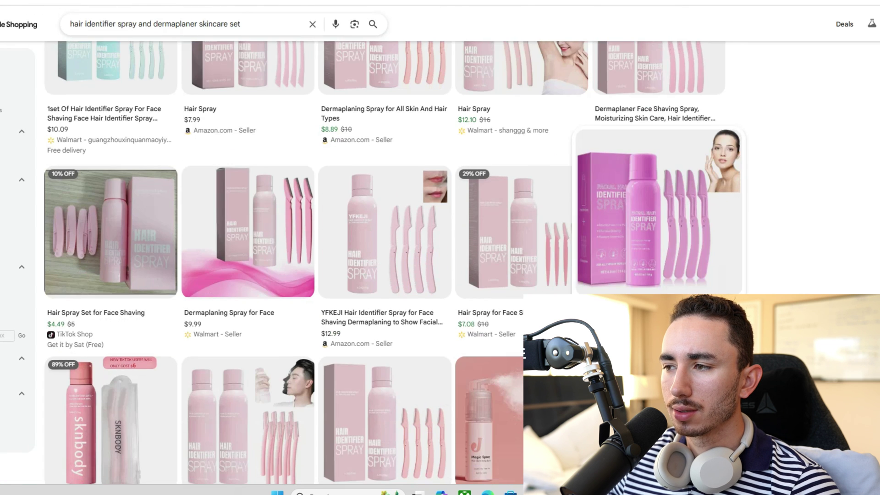
scroll(385, 261, down, 12)
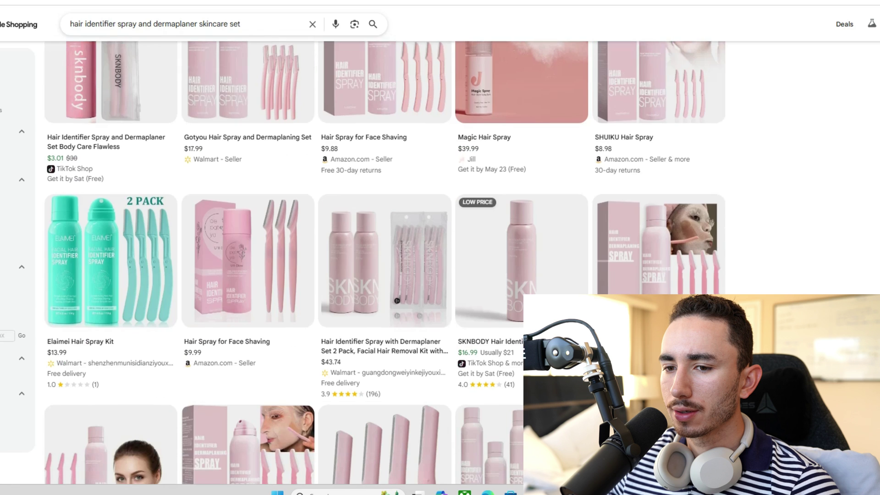
scroll(385, 261, down, 3)
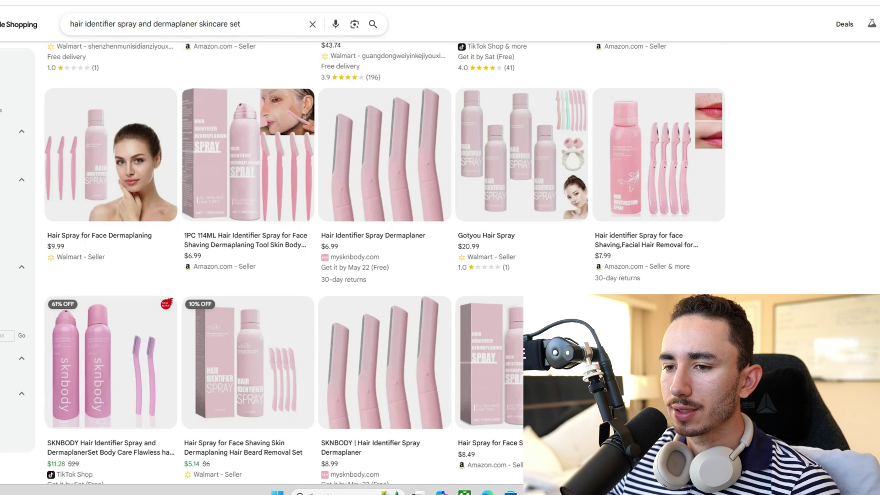
scroll(385, 261, down, 10)
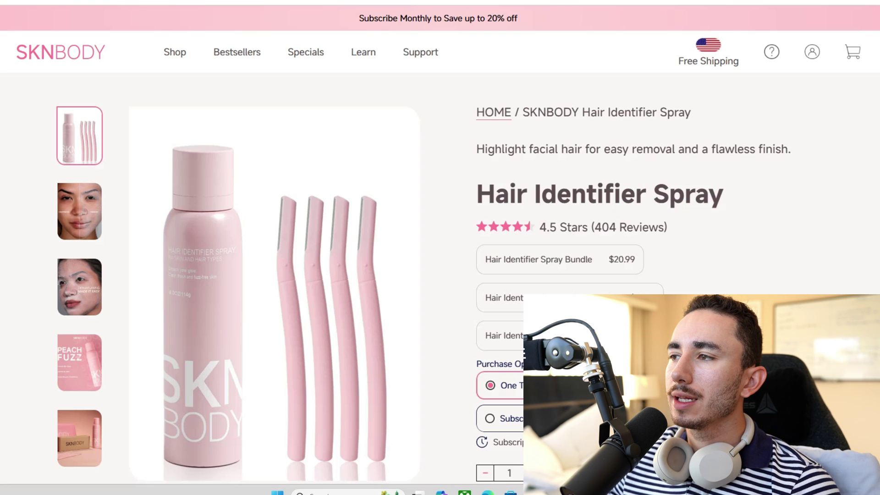
- Compare the SKNBODY Hair Identifier Spray page with the unedited product page in the Velori store, closing the store preview
scroll(440, 266, down, 15)
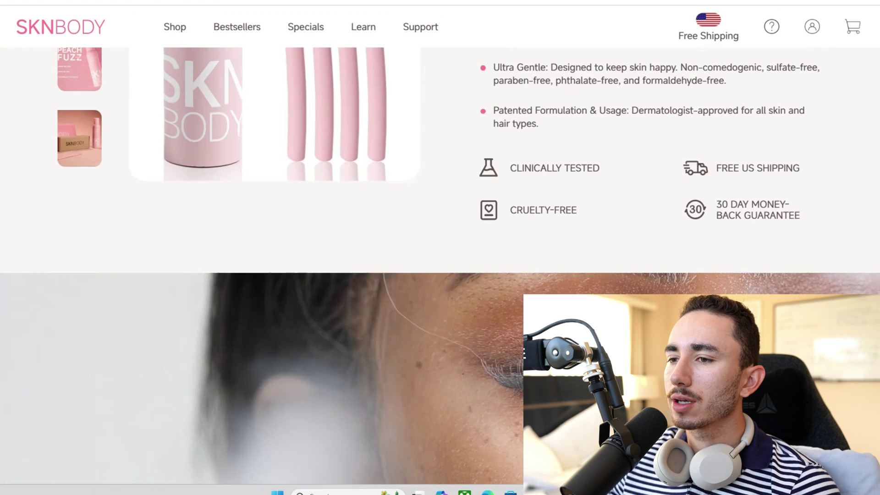
scroll(440, 266, down, 10)
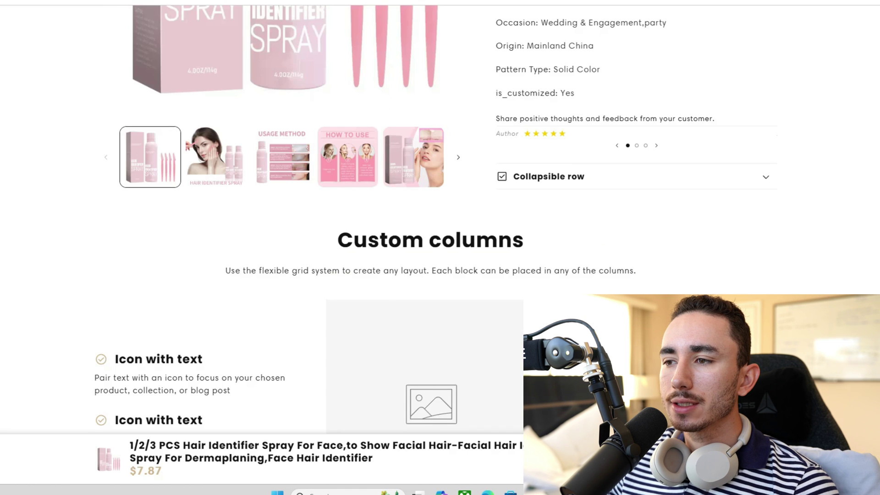
scroll(637, 229, up, 10)
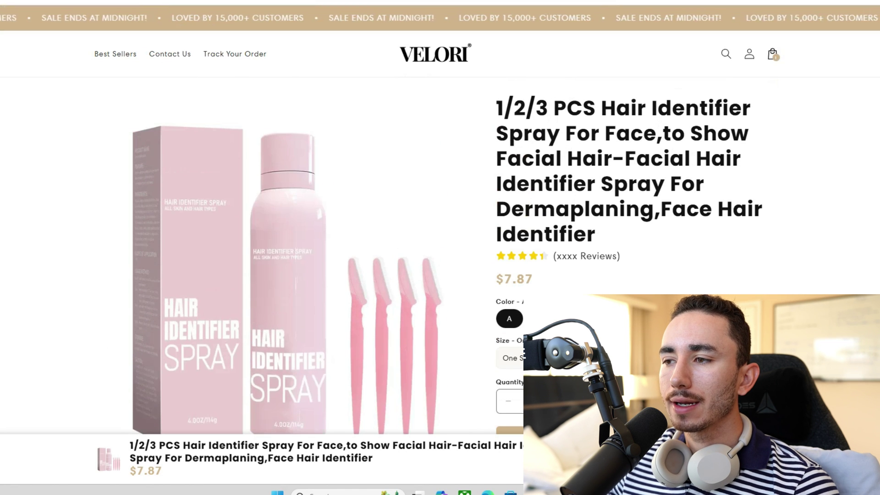
scroll(440, 230, down, 3)
scroll(440, 229, down, 10)
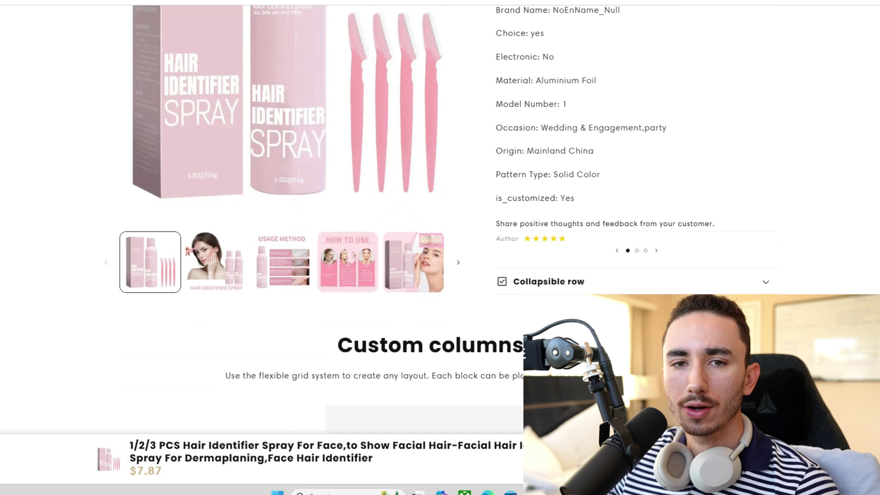
scroll(440, 229, down, 8)
scroll(440, 229, up, 15)
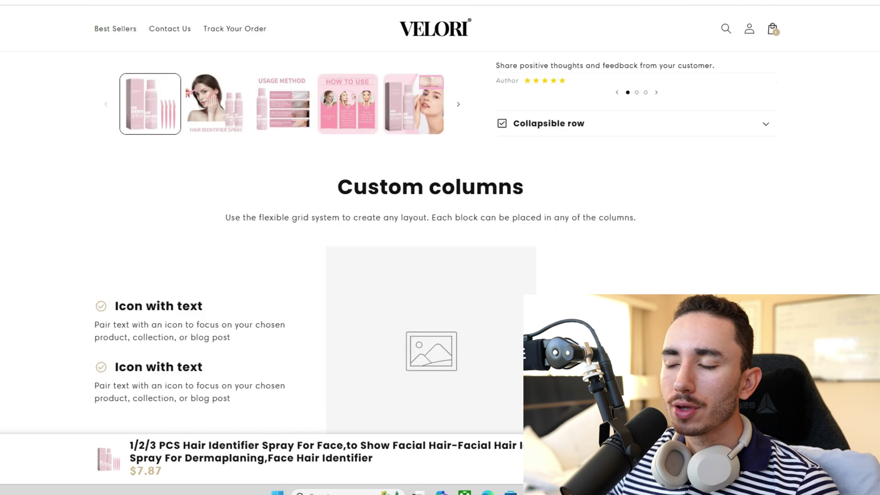
scroll(440, 230, up, 5)
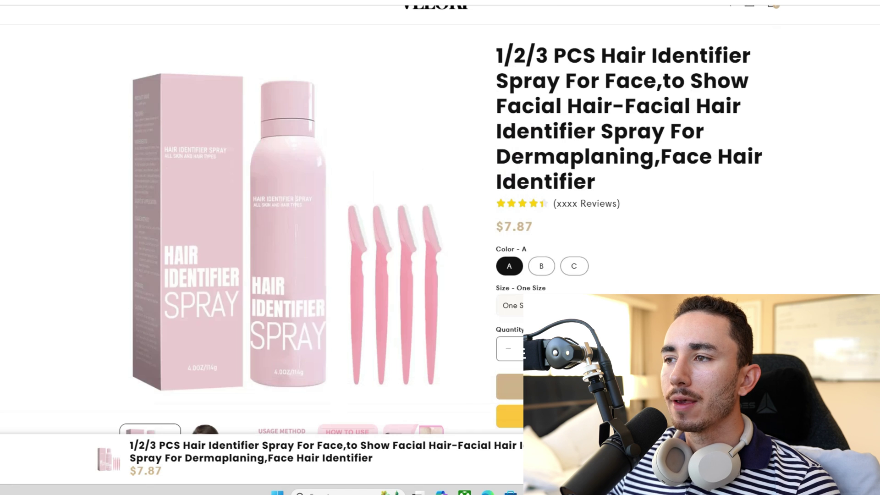
key(ctrl+w)
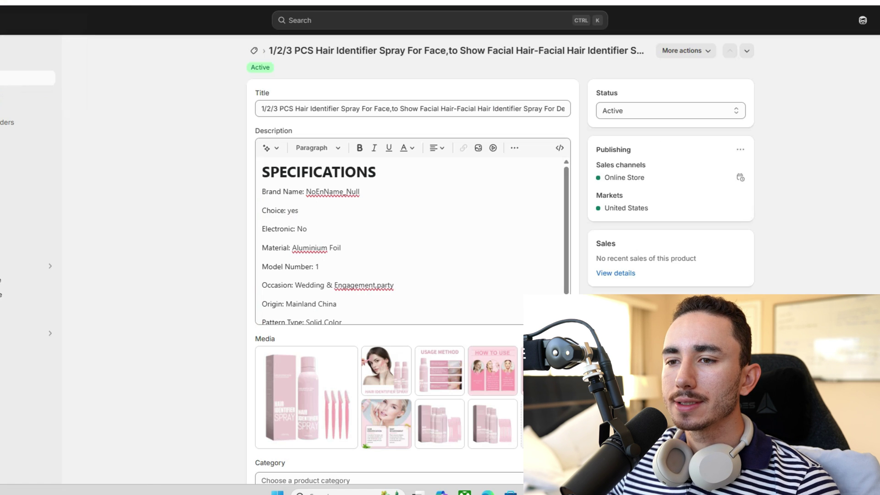
- Switch to ChatGPT and draft "one word branded name for a Hair Identifier Spray with dermaplanning set", copying the product name from the SKNBODY page
click(18, 280)
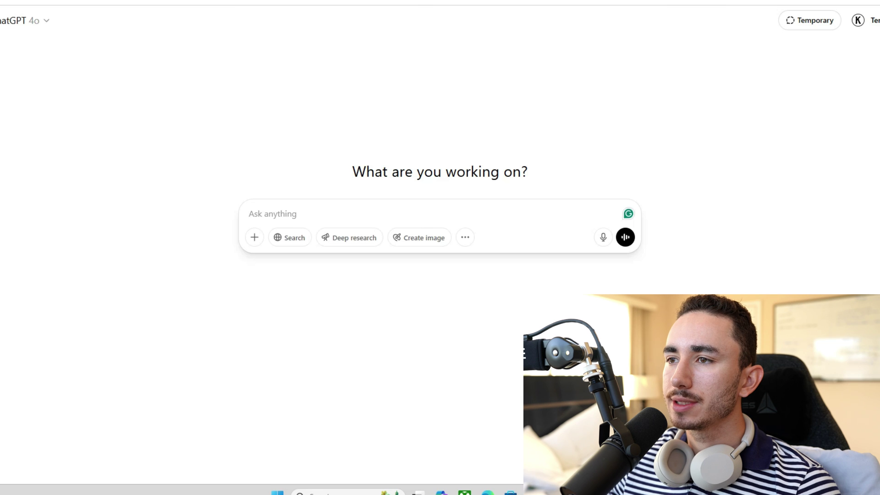
text(one word branded name for a)
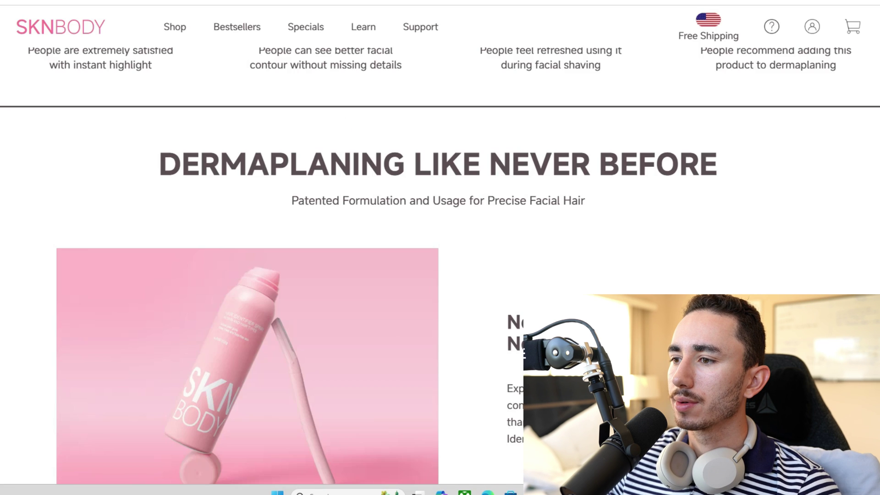
scroll(440, 248, up, 10)
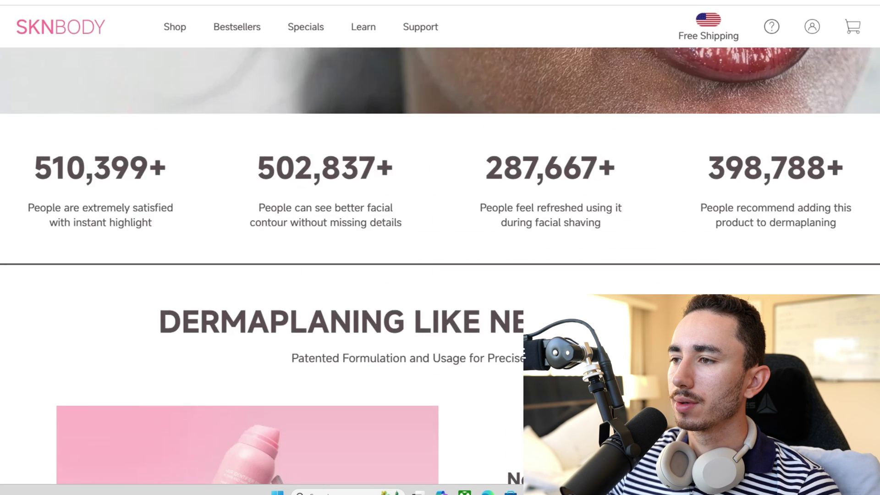
scroll(440, 248, up, 3)
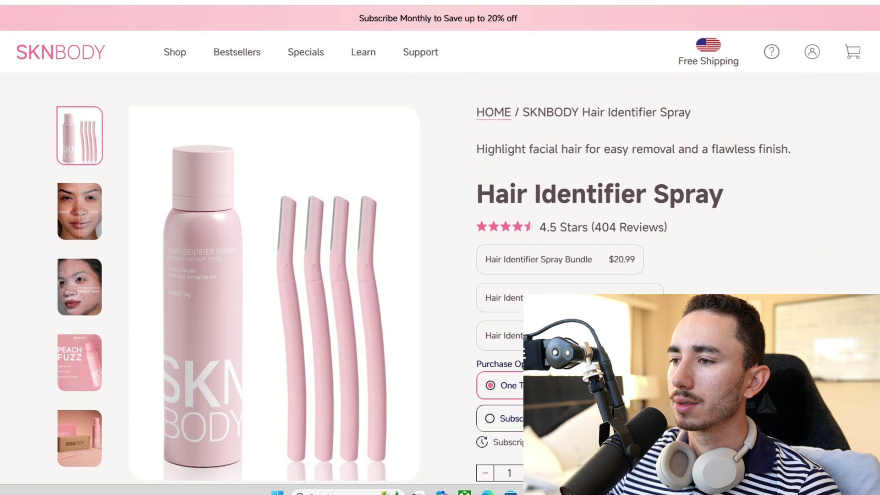
drag(583, 113, 690, 112)
key(ctrl+c)
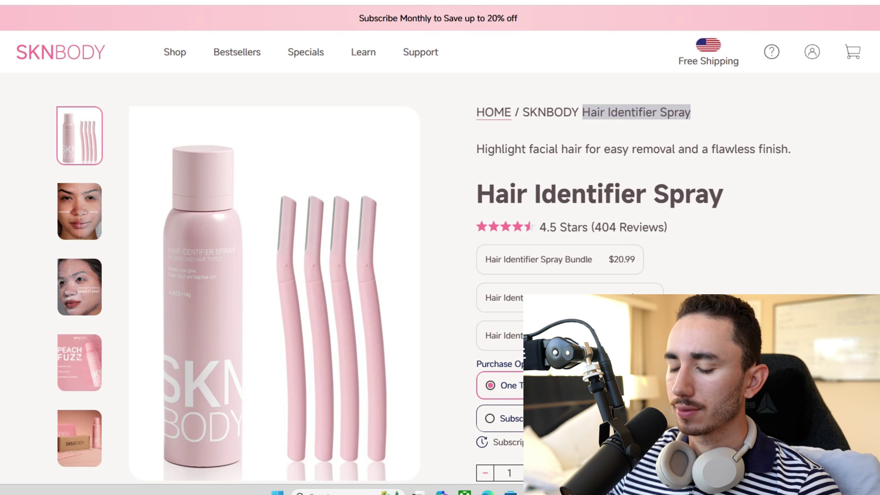
key(alt+Tab)
key(ctrl+v)
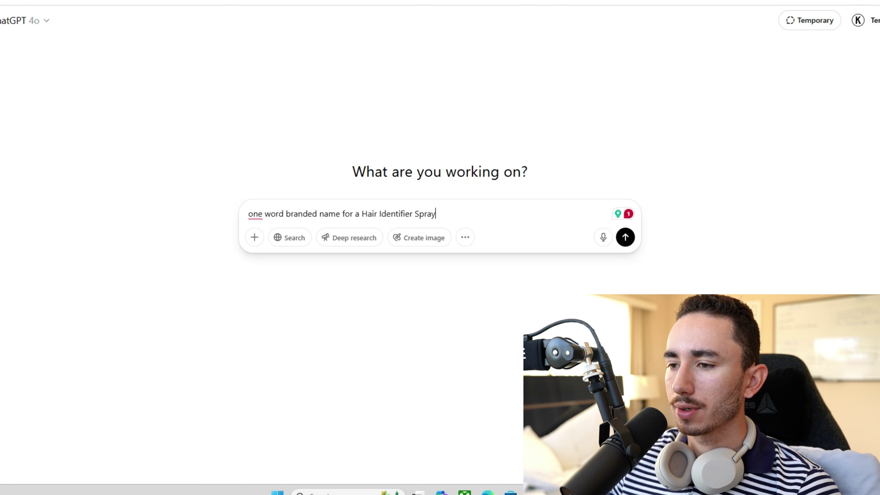
text(with dermaplanning set)
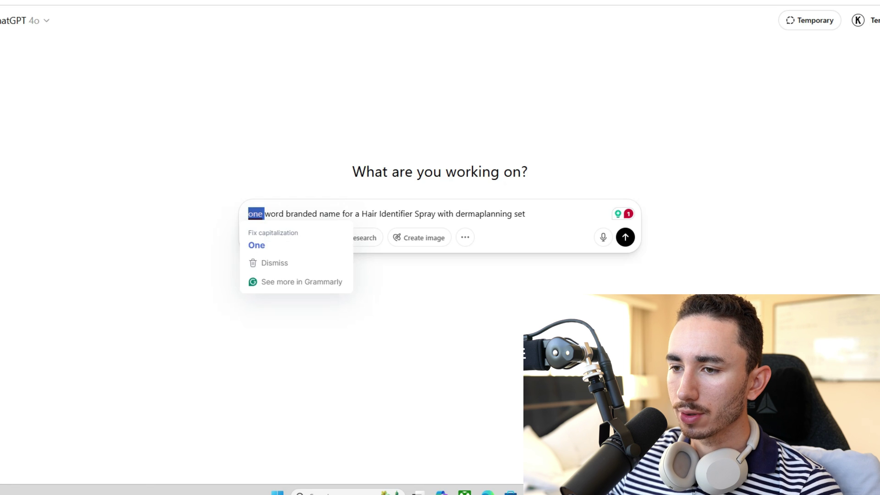
- Reword the start of the prompt to "give me 10 branded names" and submit it
click(270, 214)
key(shift+Home)
text(give me 1)
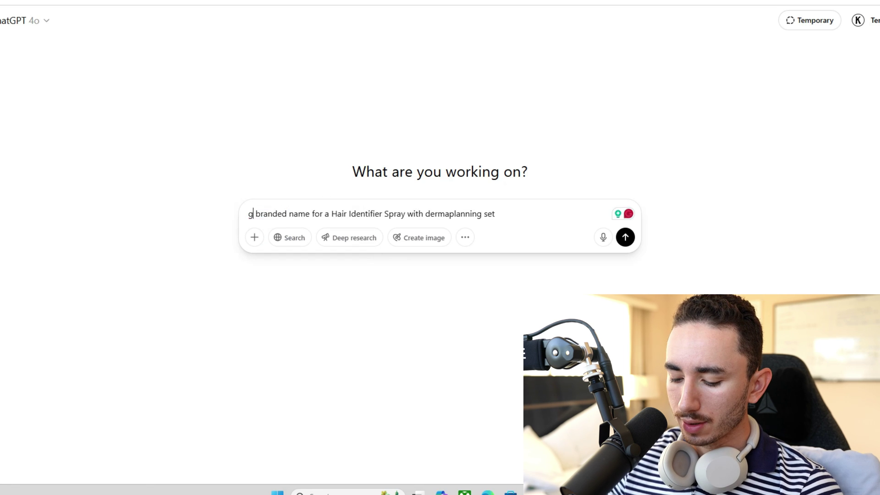
text(0)
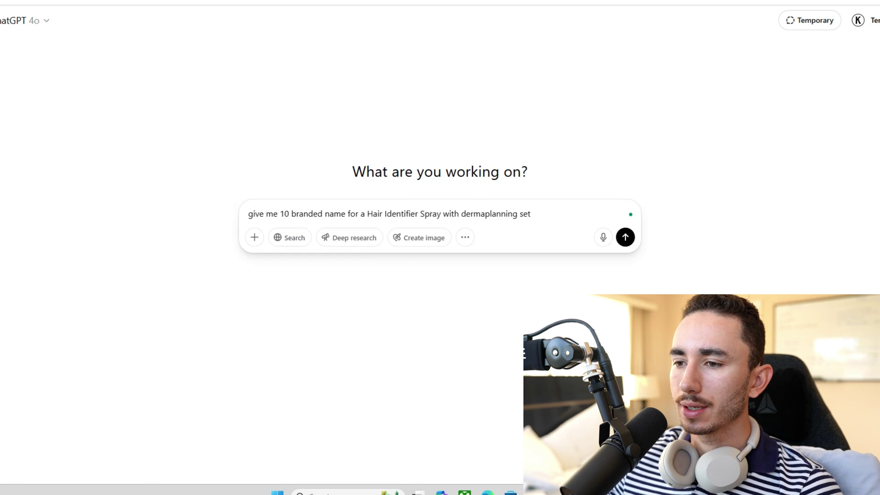
text(s)
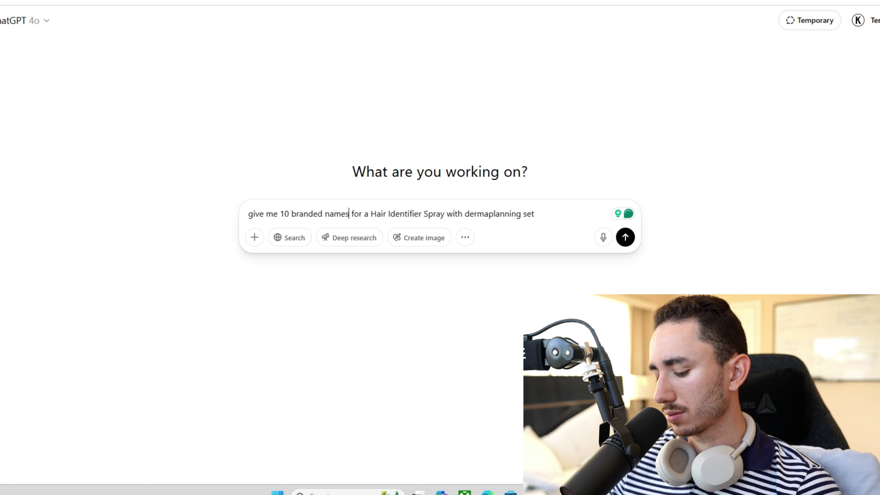
key(Return)
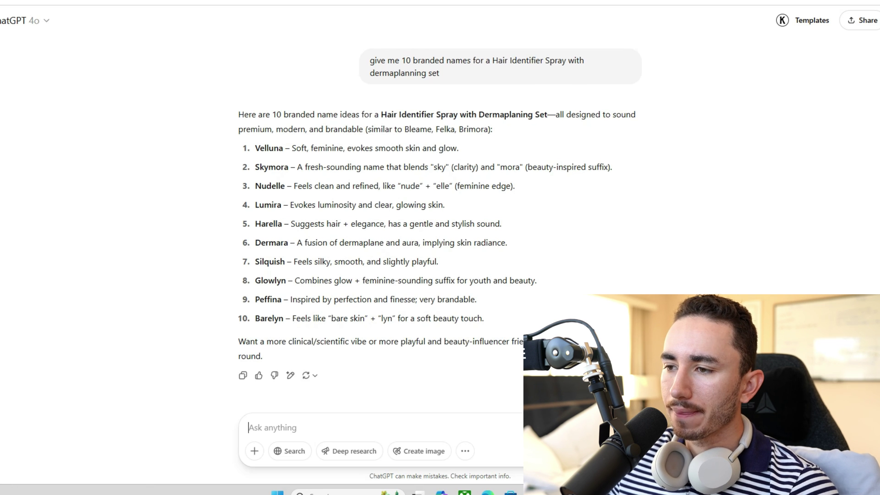
- Ask ChatGPT to "make it more similar to words that have to do with hair and skin" and return to the earlier suggestions
text(m)
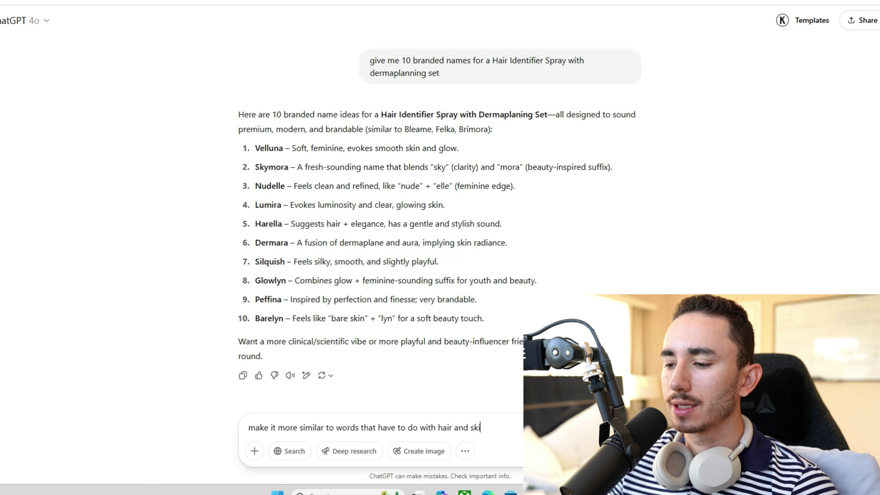
text(n)
key(Return)
scroll(380, 229, up, 5)
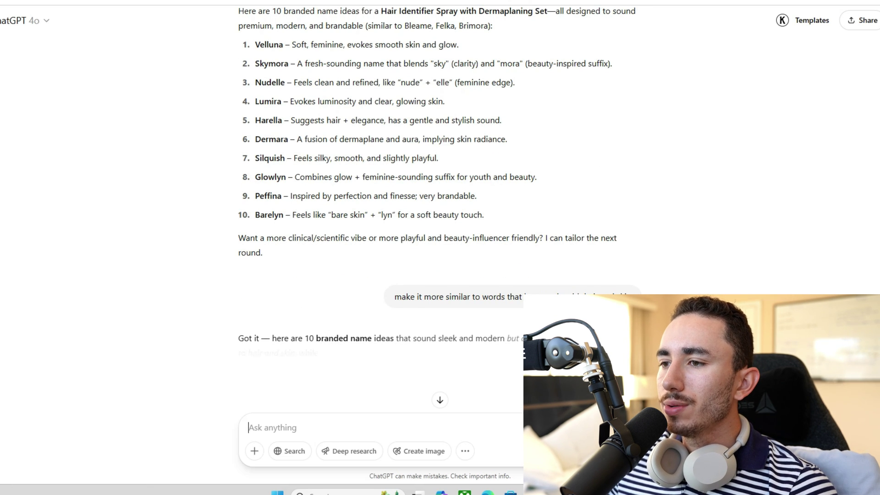
- Review ChatGPT's hair- and skin-related names, then switch to Shopify and replace the hair identifier spray product's title with "Gloskin"
scroll(380, 229, down, 2)
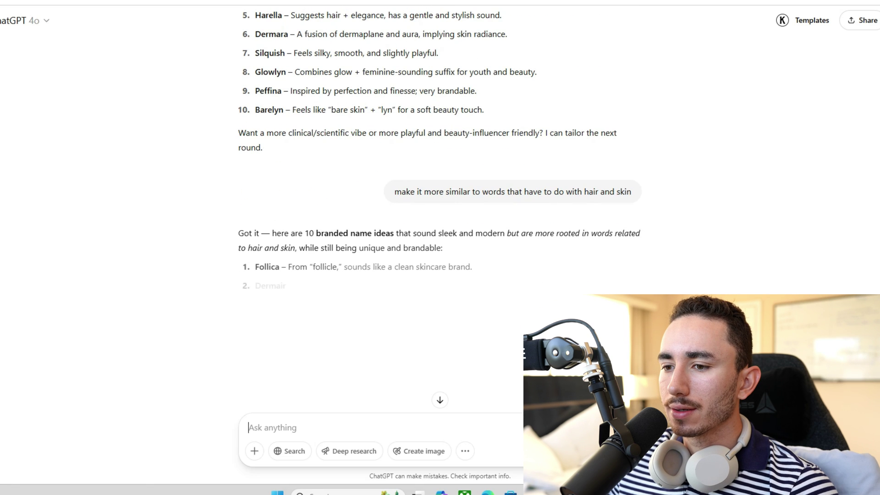
scroll(439, 183, down, 3)
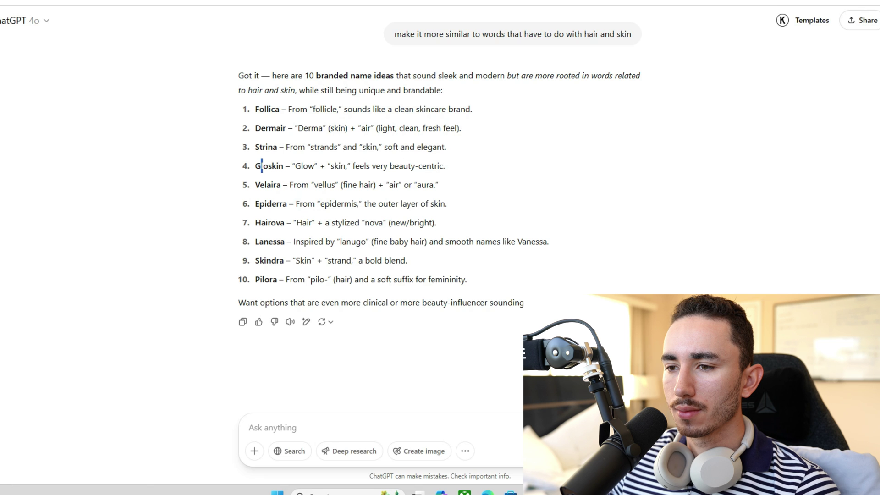
drag(262, 148, 270, 147)
click(271, 147)
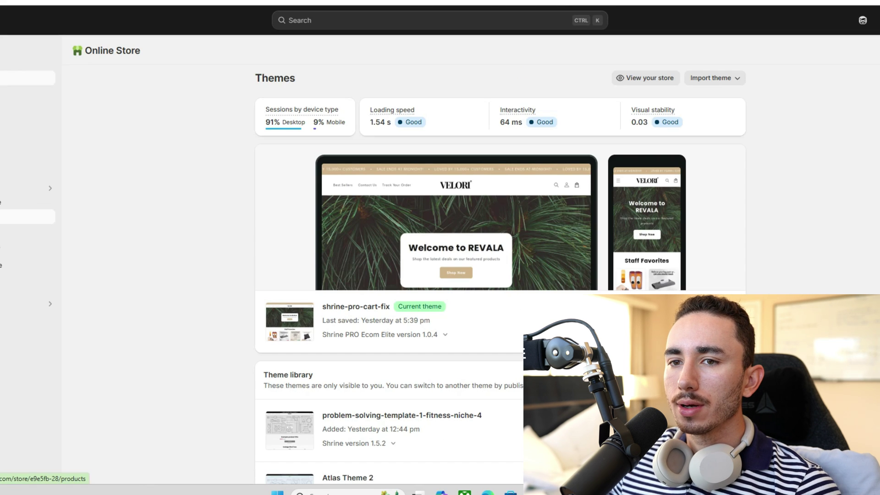
click(18, 79)
click(367, 165)
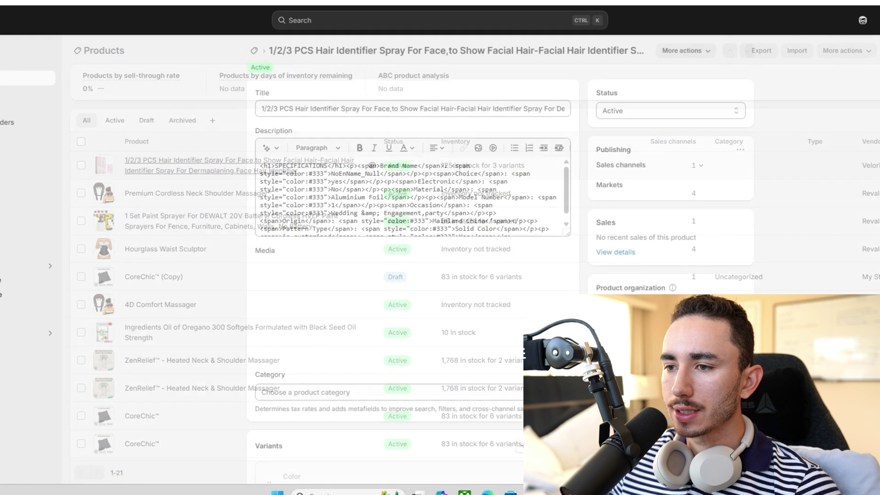
click(386, 109)
key(ctrl+a)
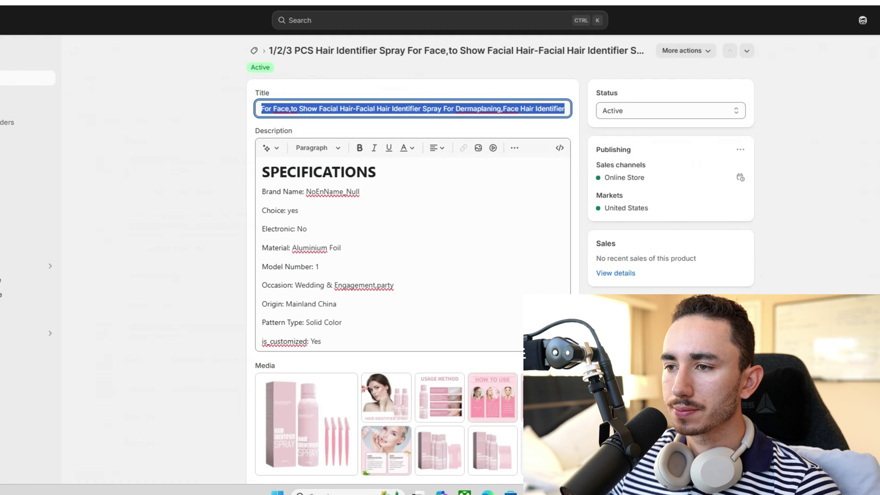
text(Gloskin)
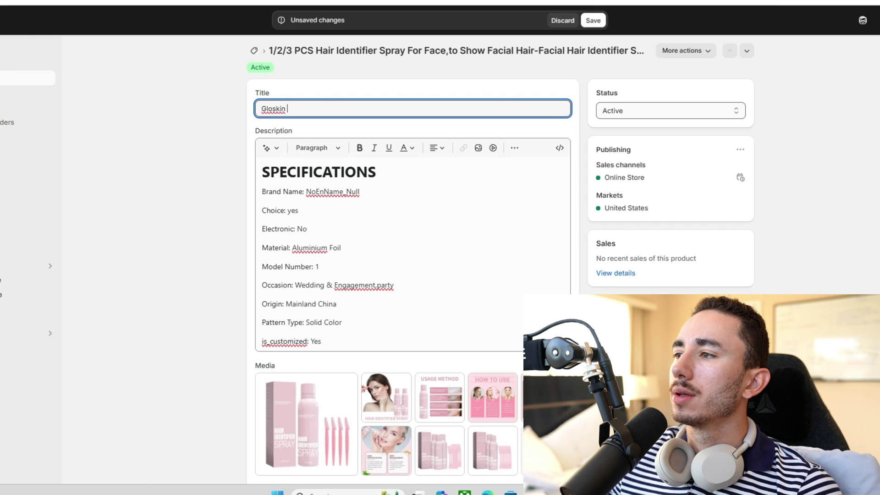
- Search Google for "tm symbol", copy the ™ character, append it to the Gloskin product title and save
key(ctrl+t)
text(tm sym)
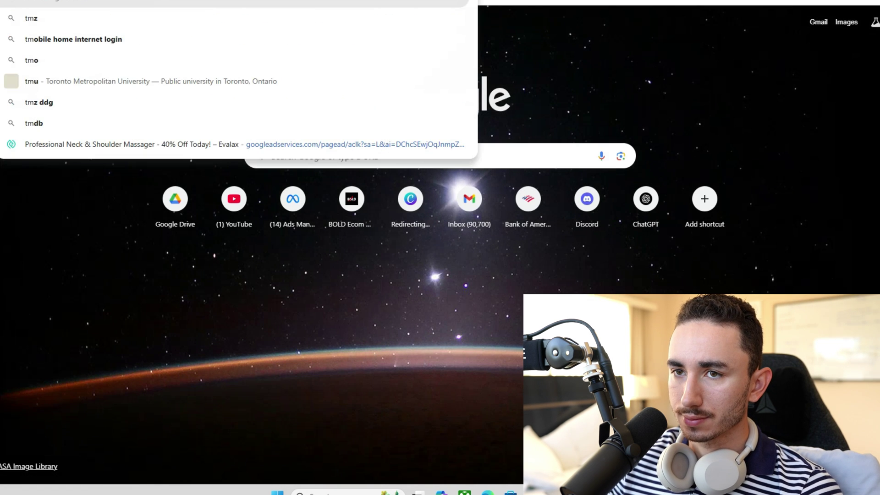
text(bol)
key(Return)
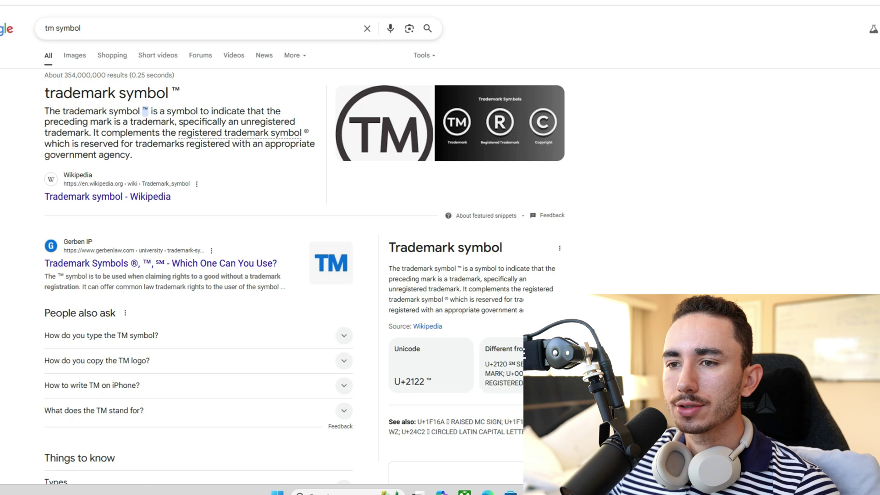
double_click(175, 93)
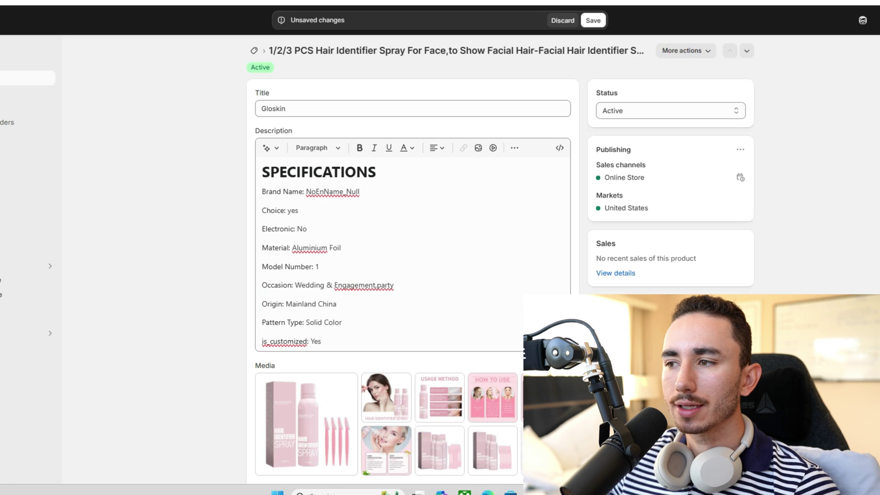
click(287, 109)
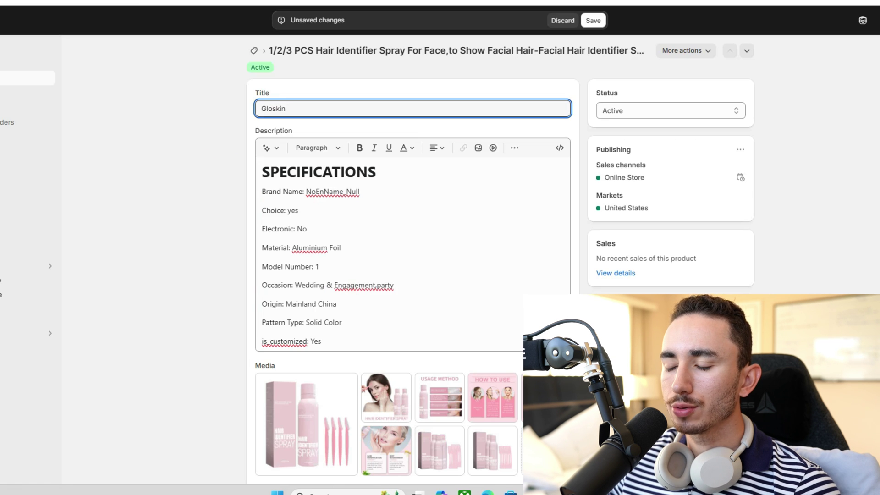
key(ctrl+s)
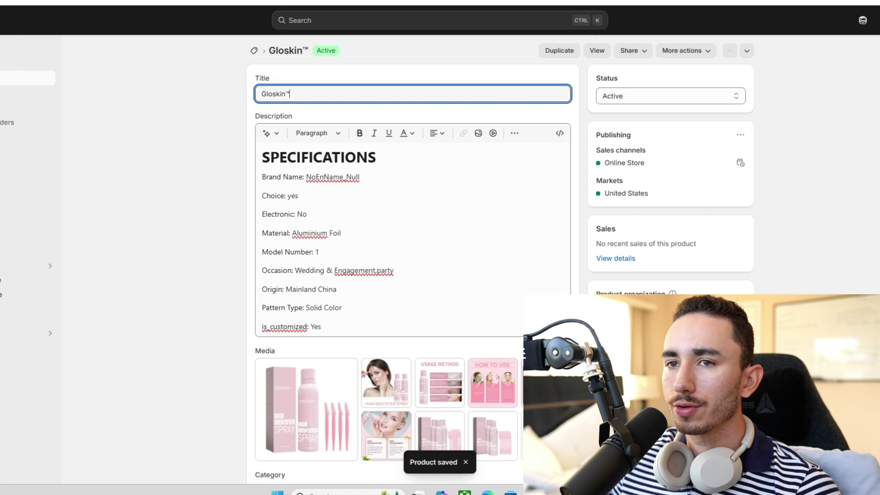
- Check the image assigned to variant B, then delete the Size option from the product and save
scroll(413, 257, down, 8)
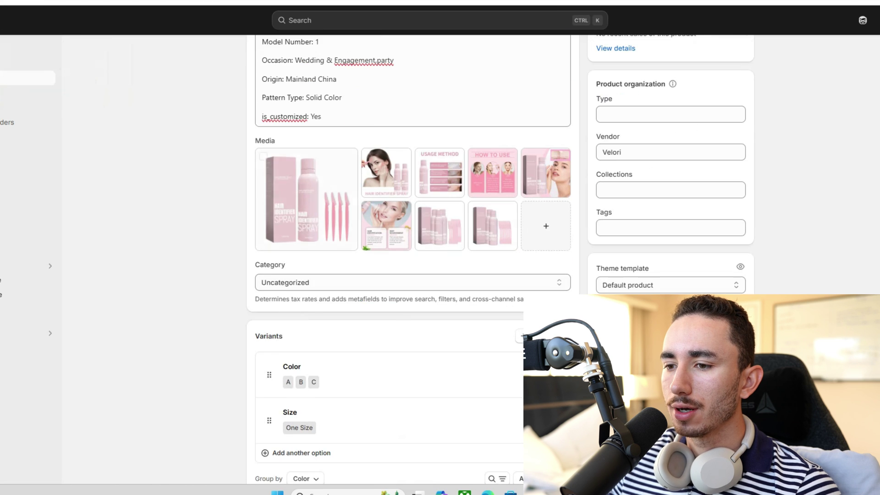
scroll(412, 275, down, 3)
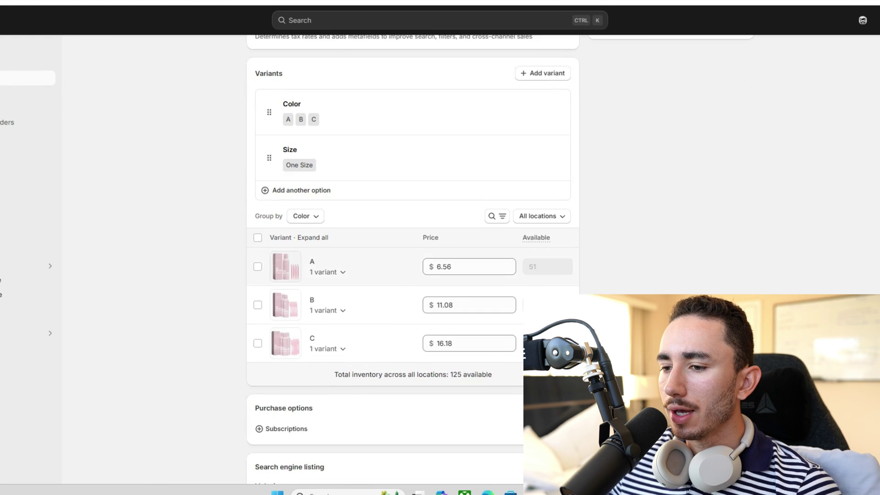
click(285, 305)
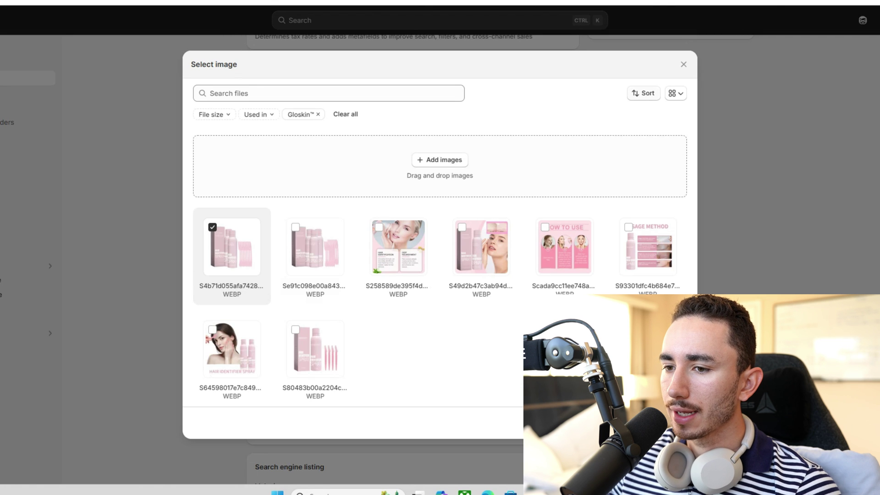
click(683, 64)
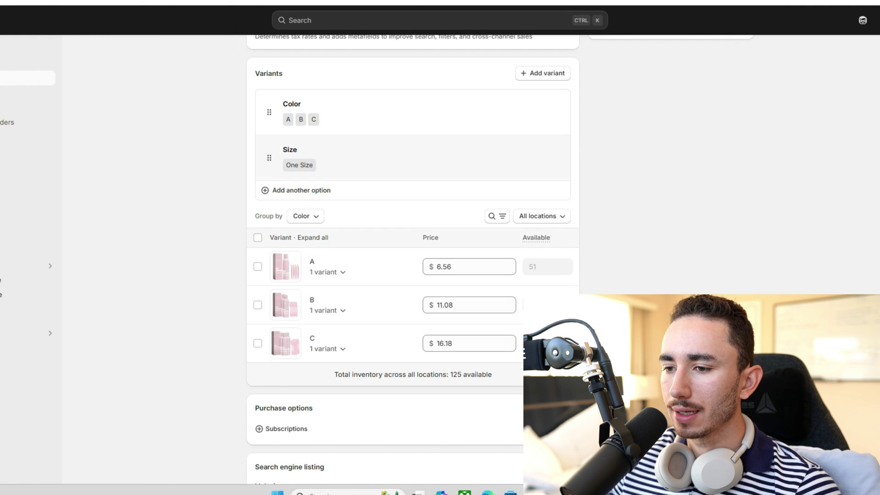
click(300, 165)
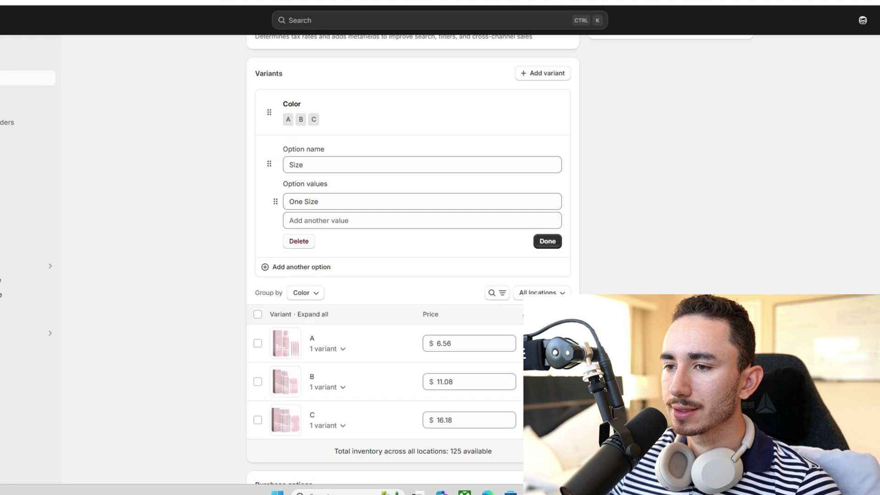
click(298, 241)
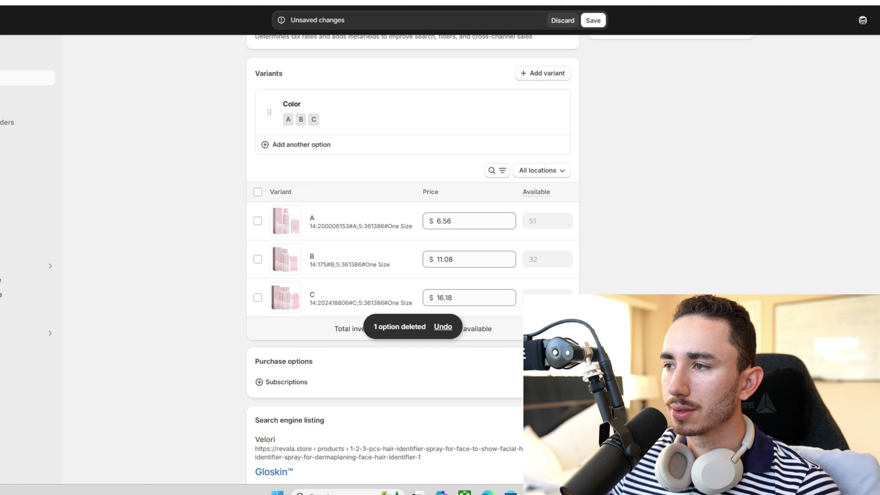
click(593, 20)
click(568, 273)
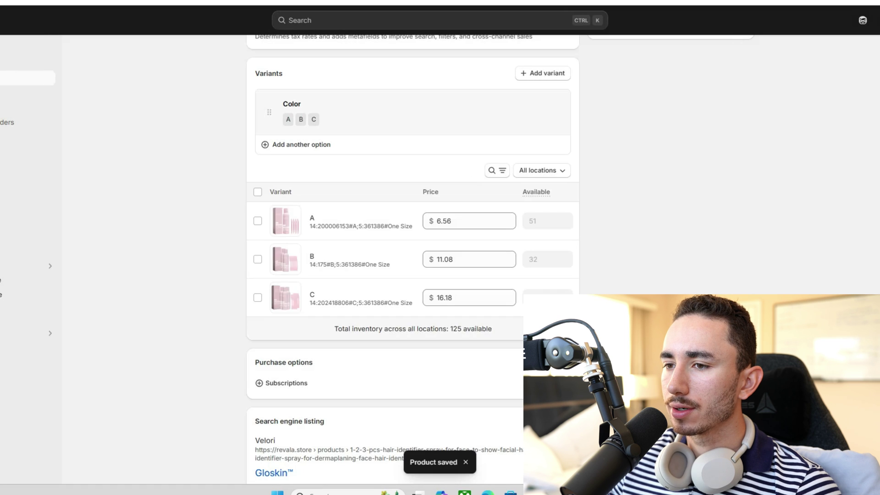
- Rename the Color variant option to "Bundle"
click(412, 112)
double_click(298, 119)
text(Pack)
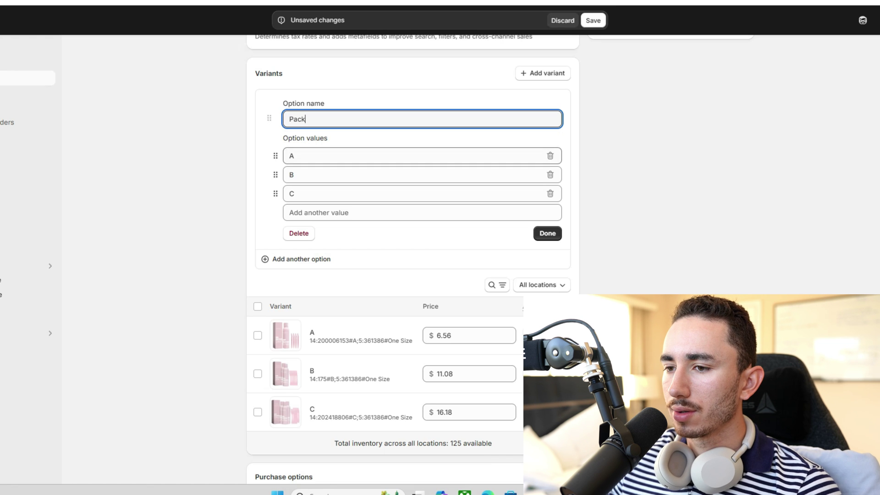
key(ctrl+a)
text(Bun)
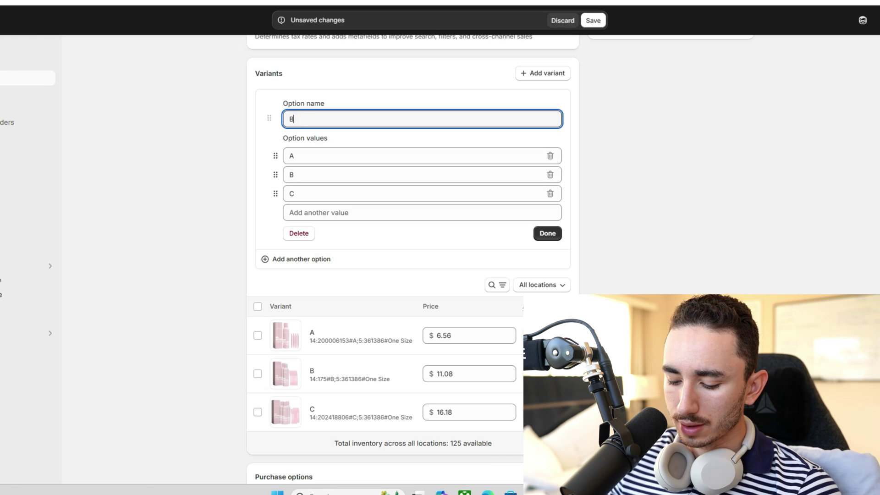
- Rename the option values A, B and C to Starter, Expert and Ultimate, and save the product
key(Tab)
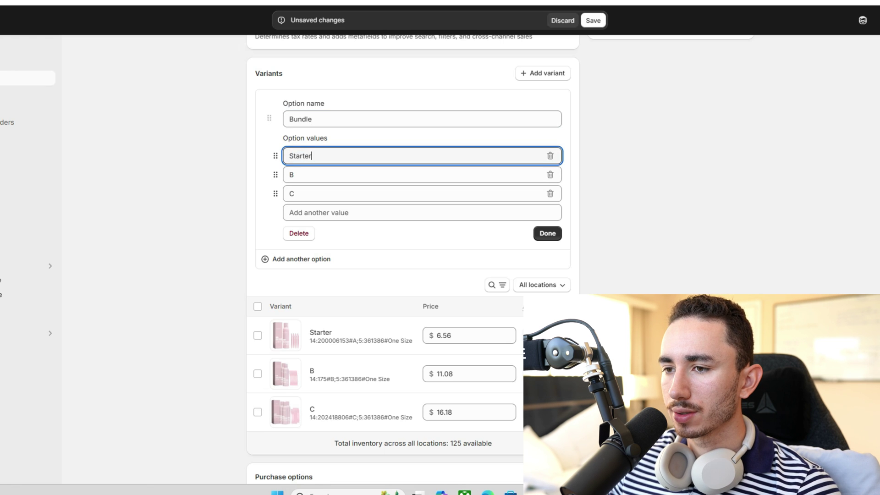
key(Tab)
key(Tab)
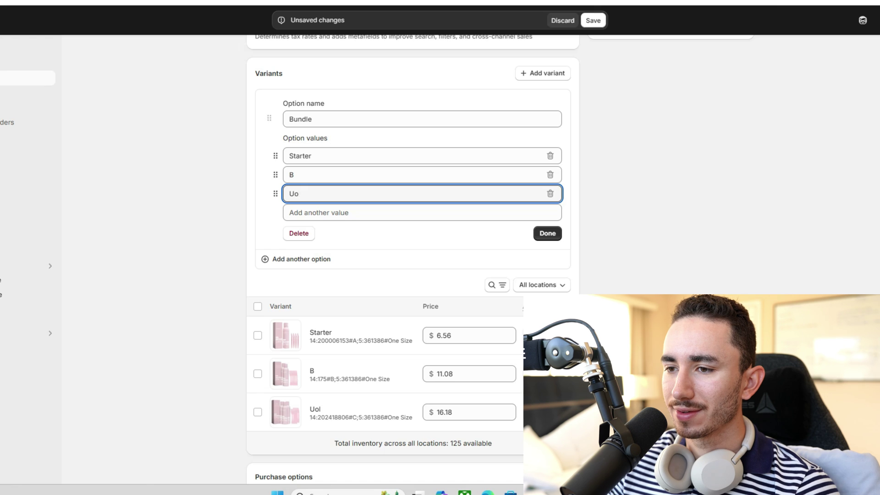
text(Ultimate)
click(294, 175)
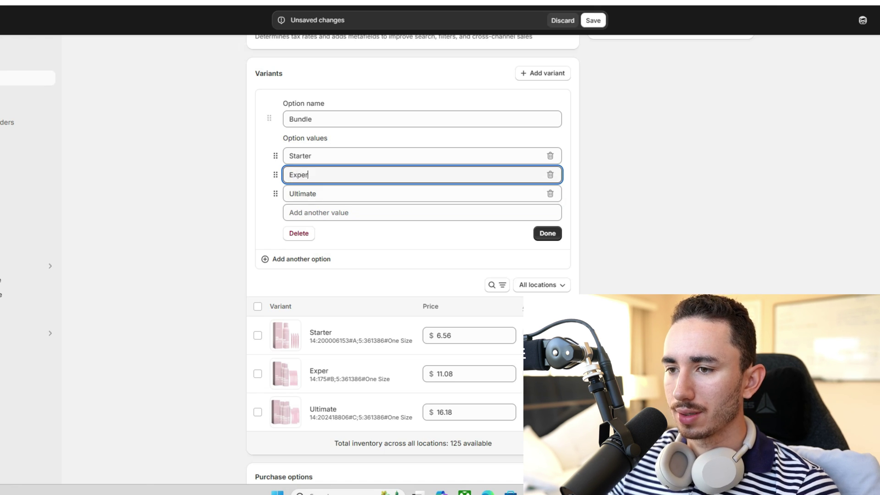
click(547, 233)
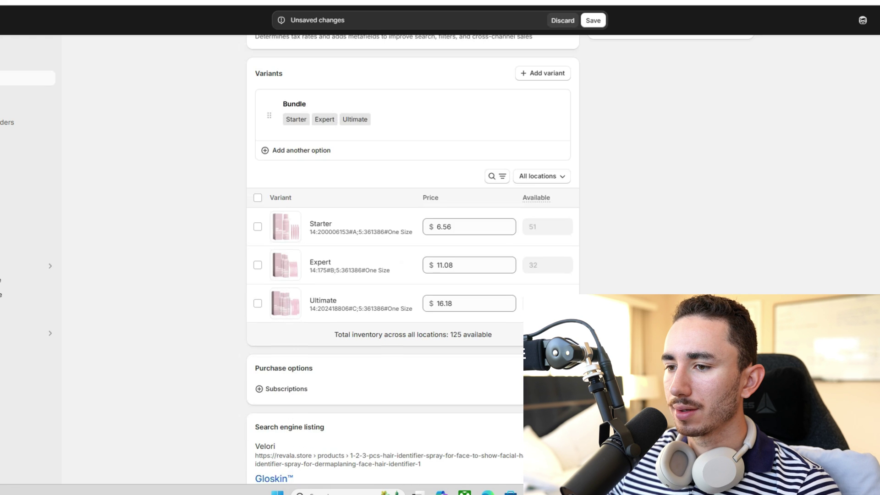
key(ctrl+s)
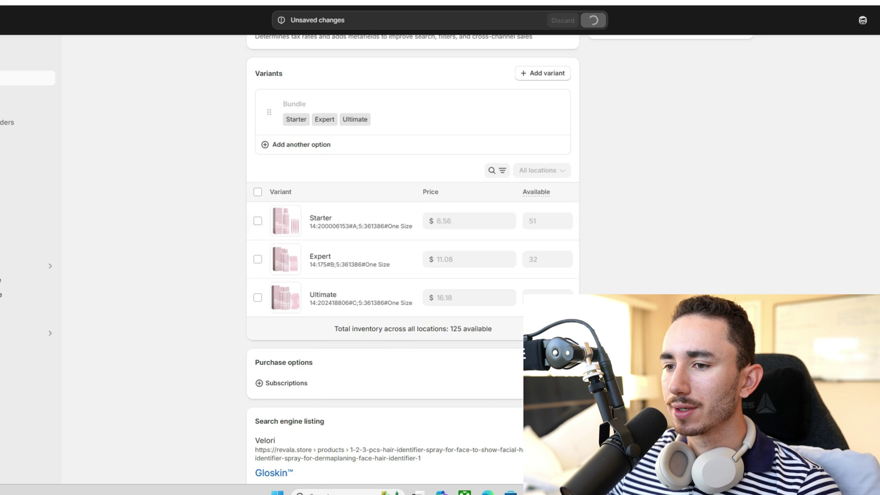
- Set the variant prices to $19.99 for Starter, $34.99 for Expert and $39.99 for Ultimate
scroll(412, 260, up, 4)
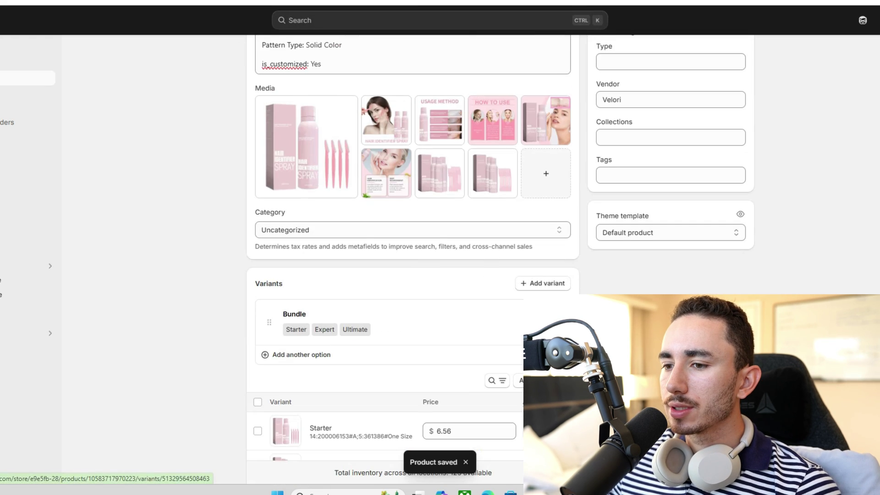
scroll(412, 260, down, 5)
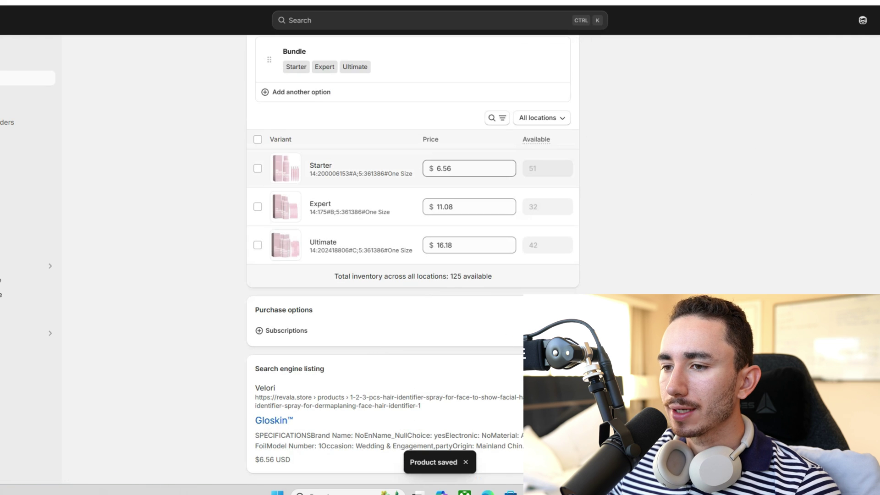
scroll(412, 259, up, 8)
scroll(413, 259, down, 3)
scroll(413, 259, down, 5)
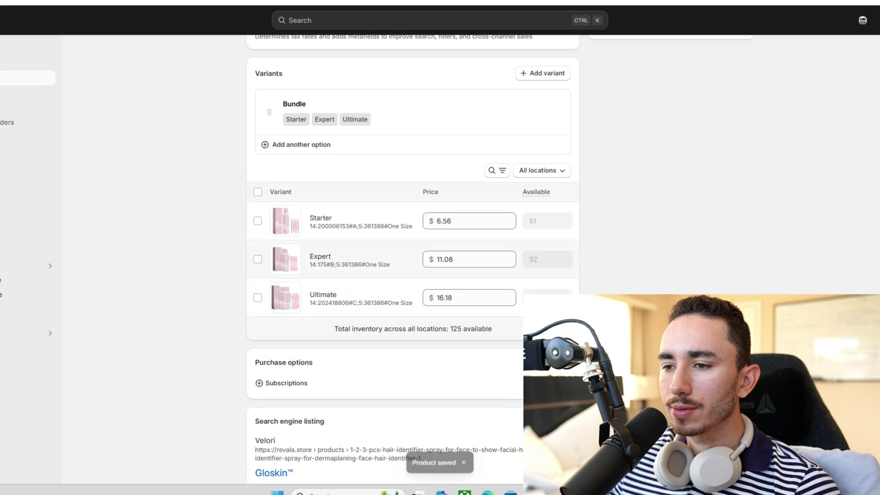
click(469, 221)
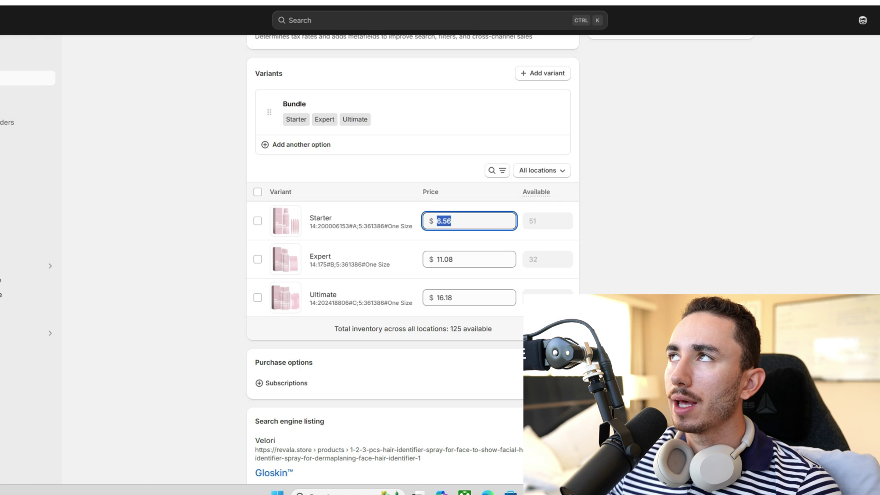
text(19.99)
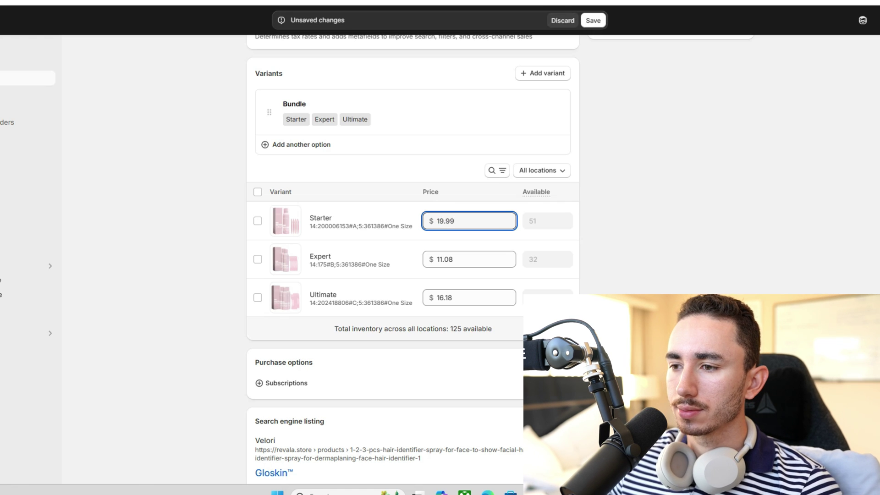
key(Tab)
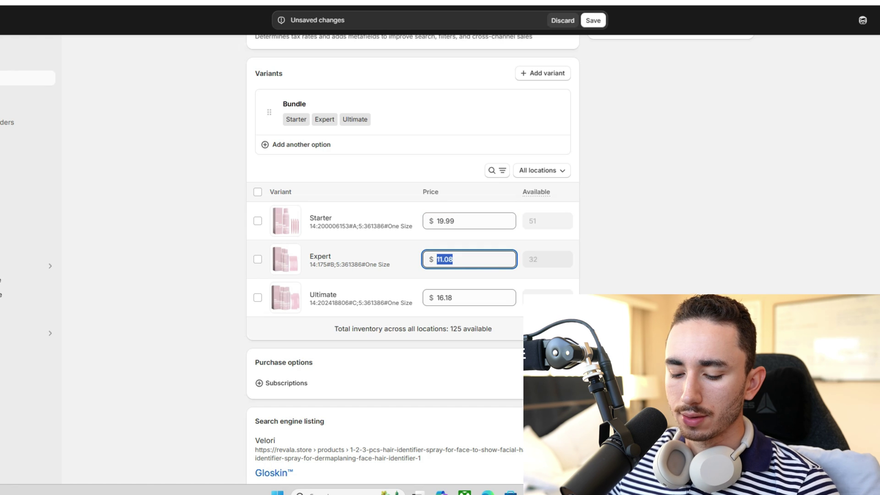
text(34.99)
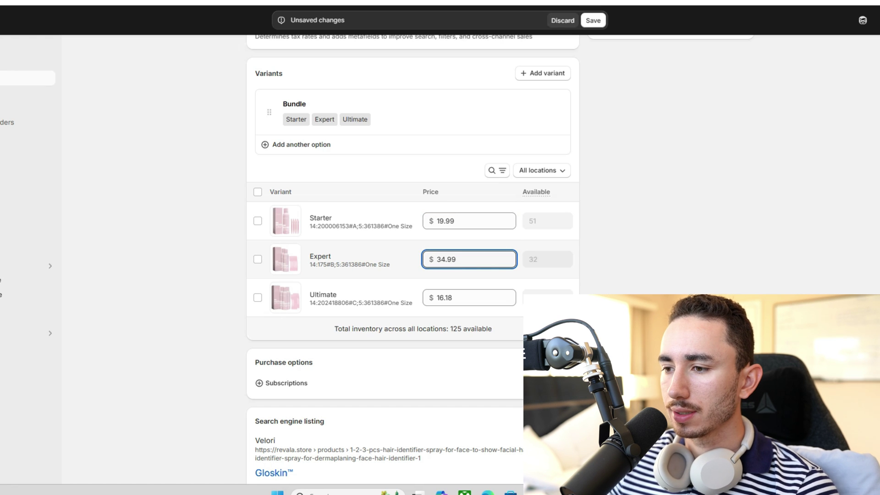
key(Tab)
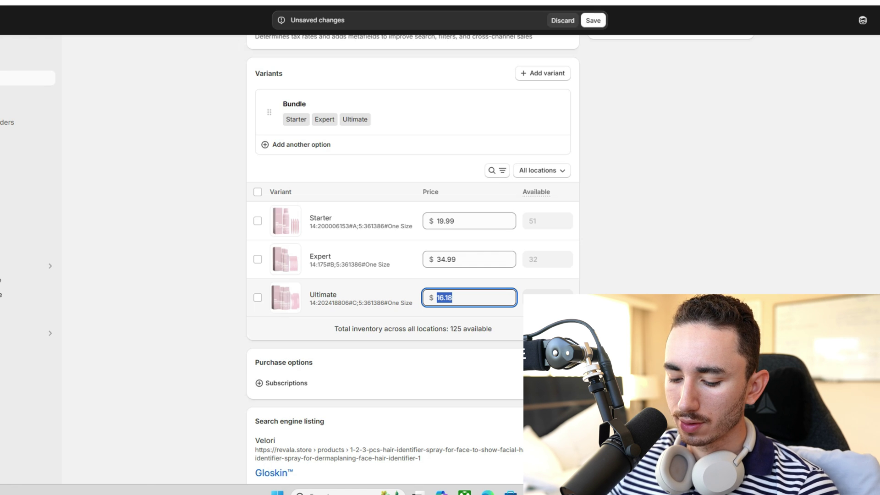
text(39.99)
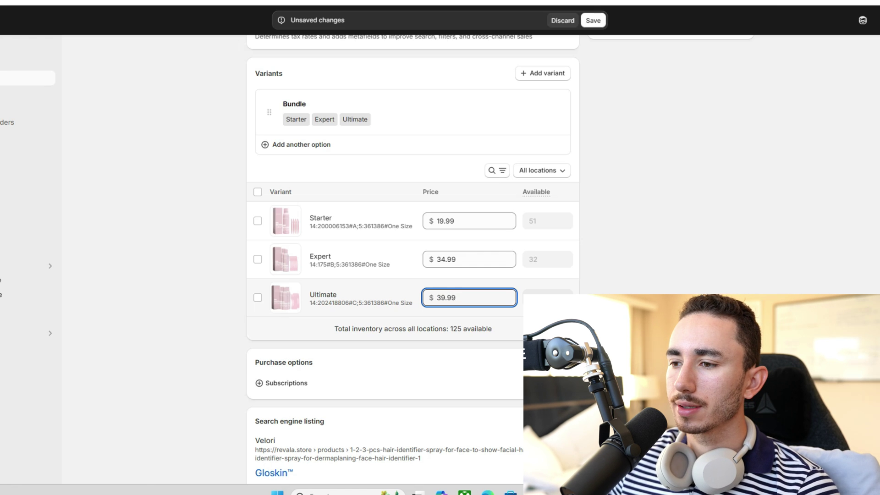
- Keep the Expert variant's price at $34.99 and save the product
click(472, 259)
click(440, 259)
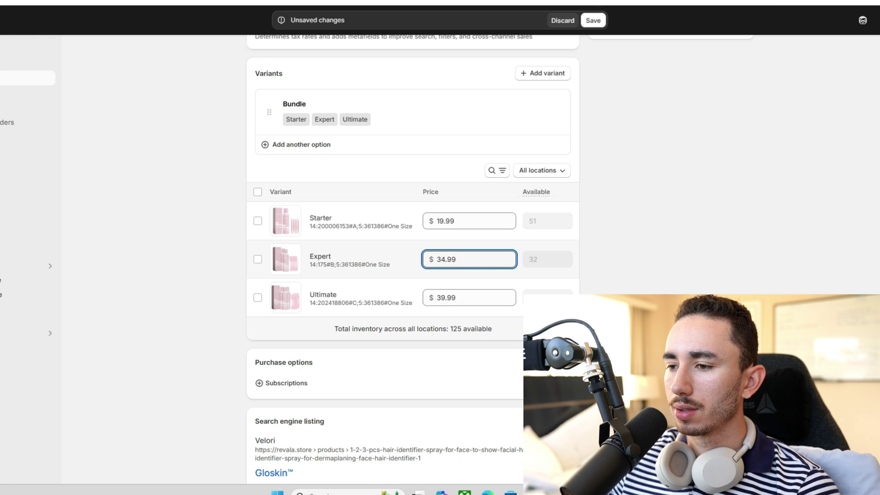
key(BackSpace)
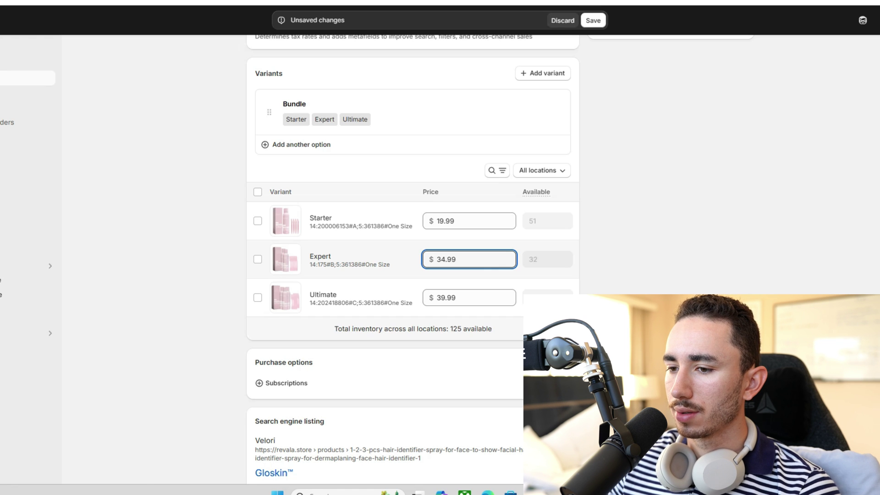
key(ctrl+s)
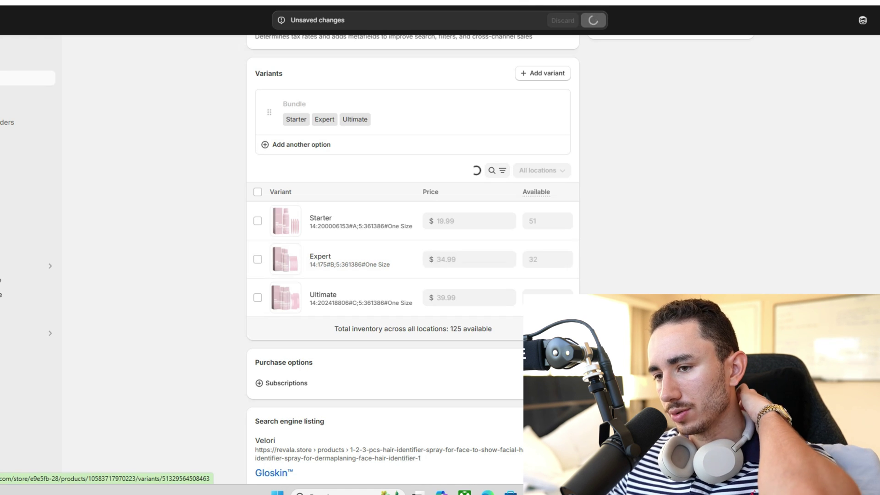
scroll(412, 256, up, 10)
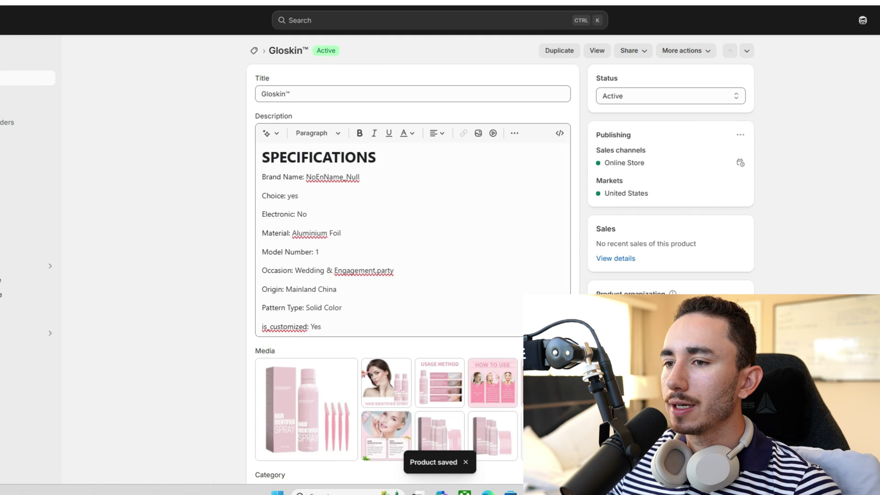
- View the Gloskin™ product on the storefront and check the image and price of the Starter, Expert and Ultimate bundles
click(597, 51)
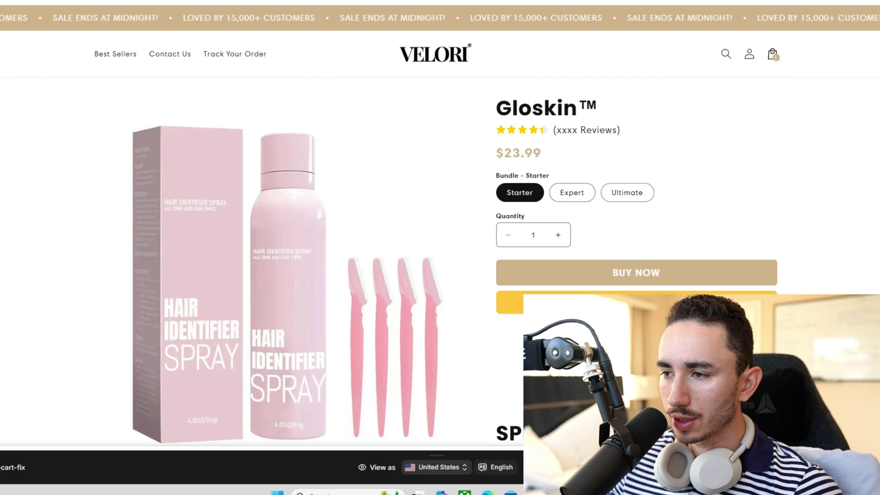
click(572, 193)
click(627, 192)
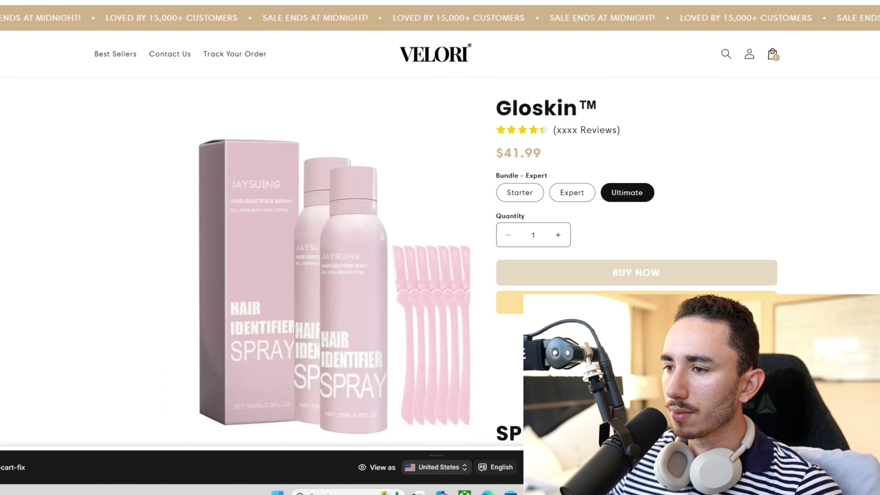
click(520, 193)
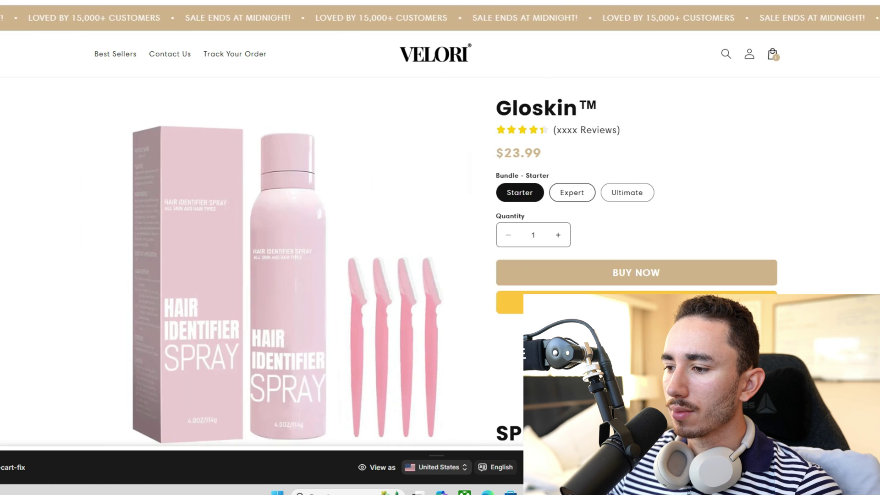
click(572, 193)
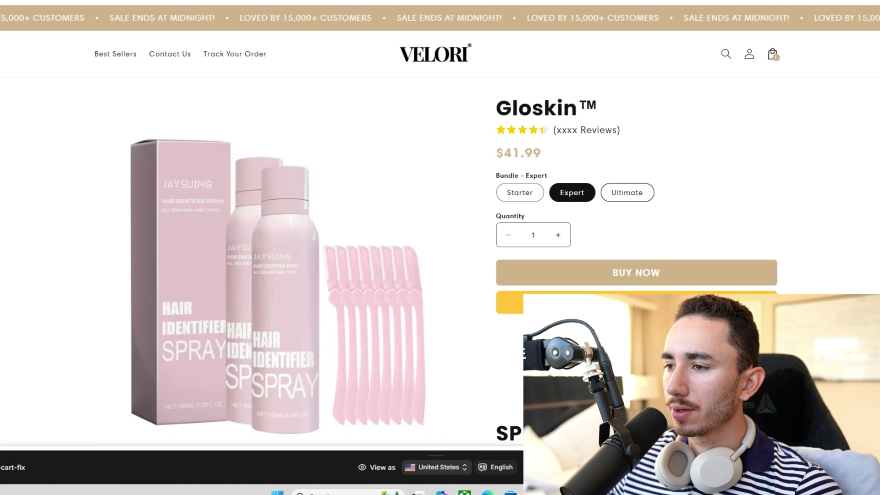
click(627, 193)
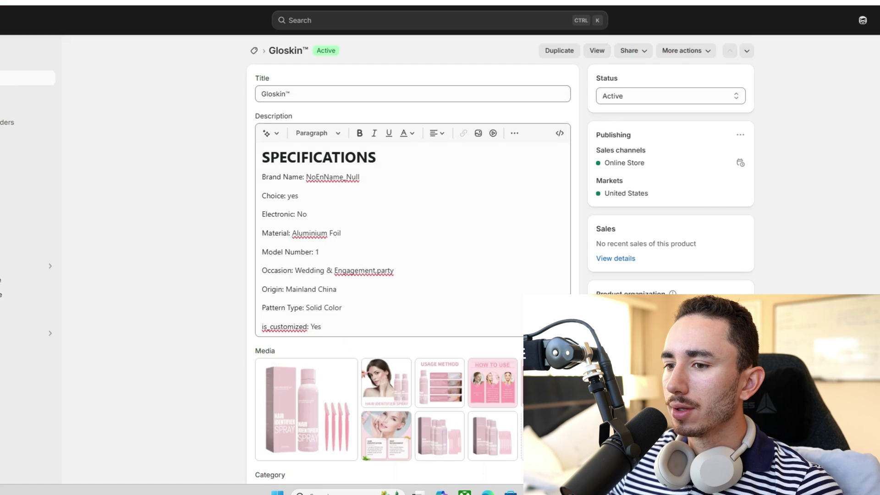
- Review the product's variants in the admin and the storefront page's specifications and placeholder sections down to the image/video slider
scroll(413, 257, down, 8)
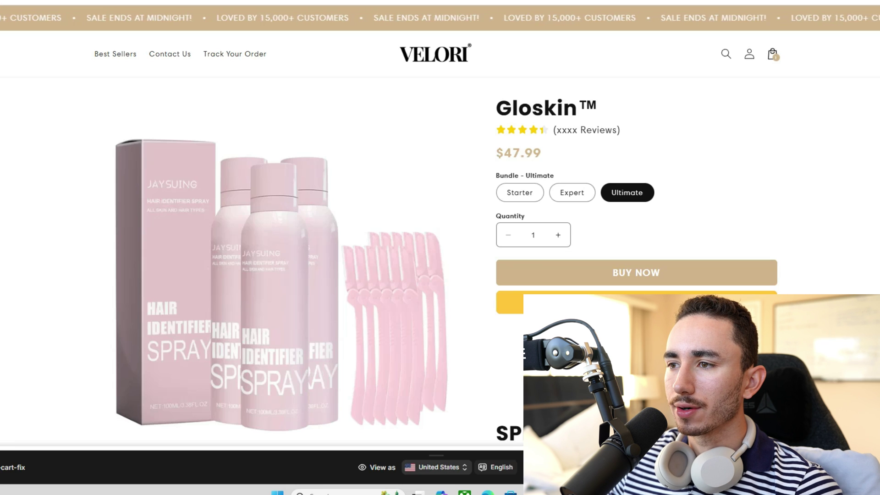
scroll(440, 248, down, 7)
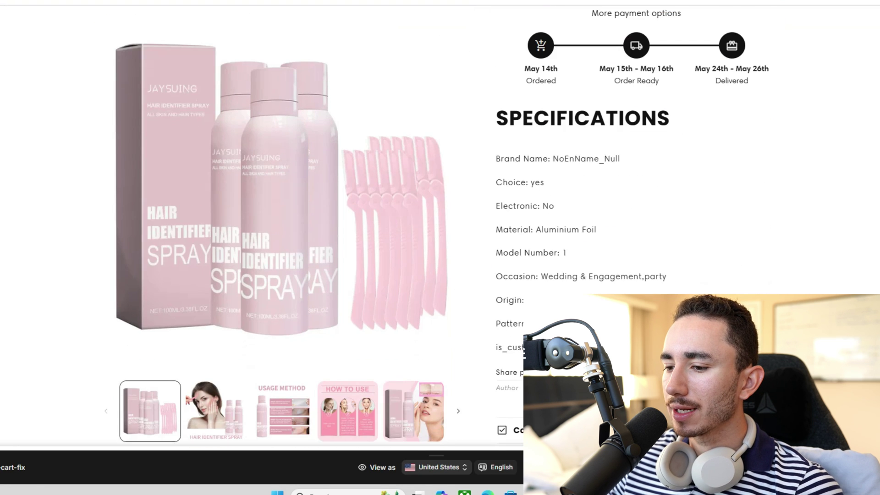
scroll(440, 248, down, 10)
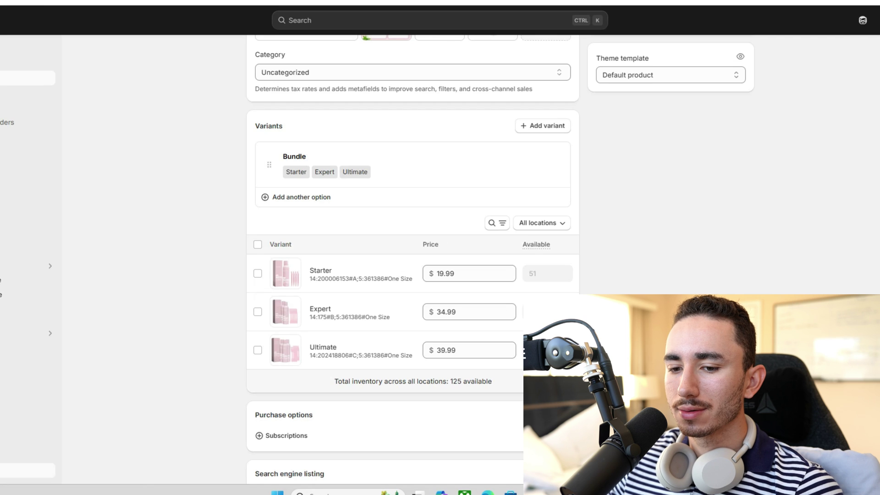
click(27, 470)
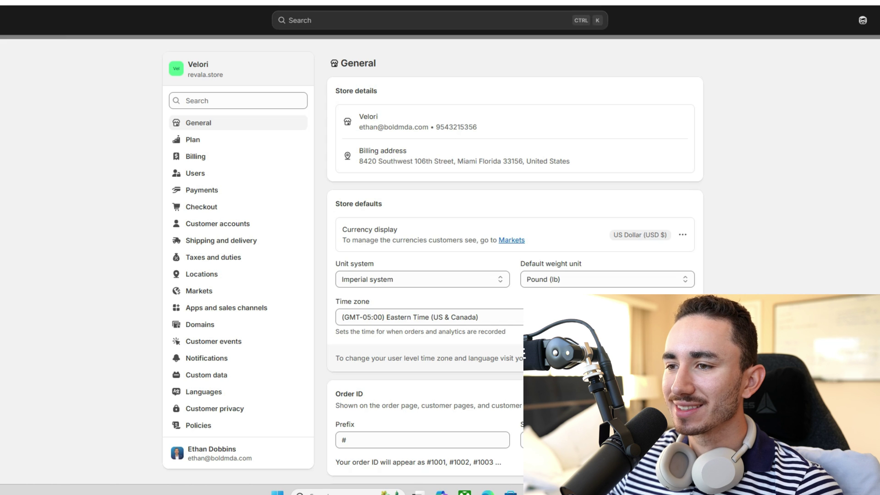
key(Escape)
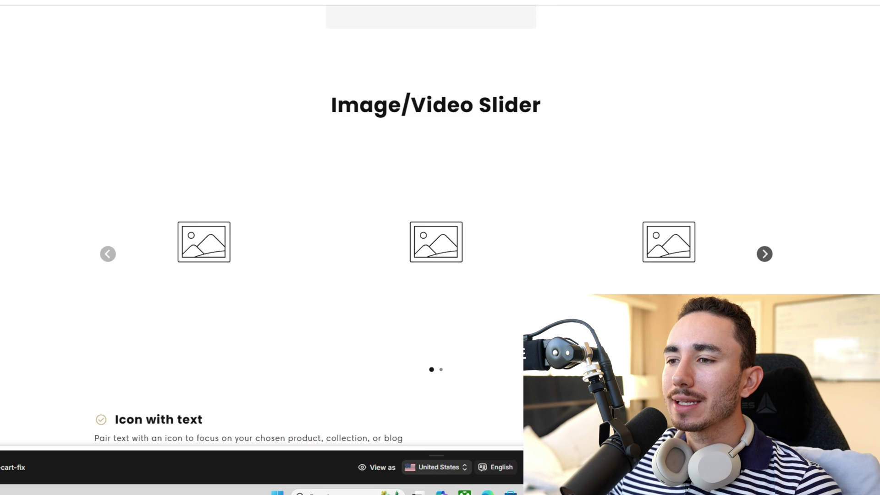
scroll(261, 229, up, 15)
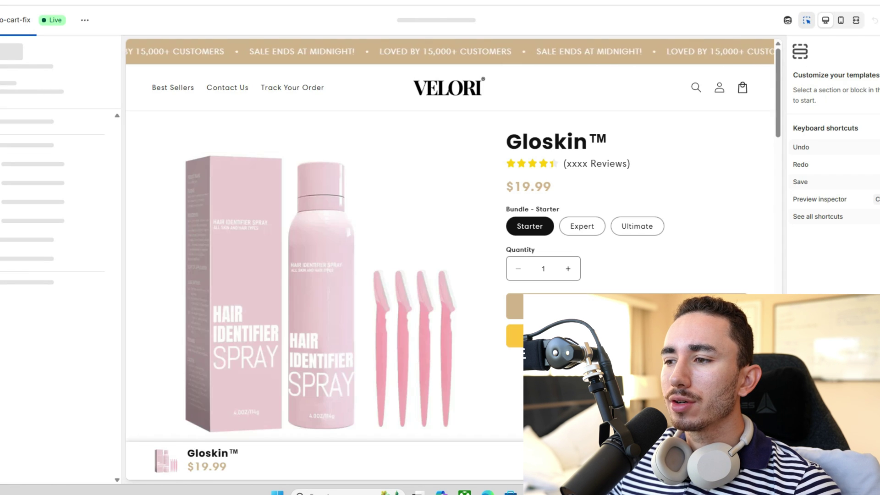
- Create a product template named GloSkin based on Default product, and preview it with the Gloskin™ product
click(435, 21)
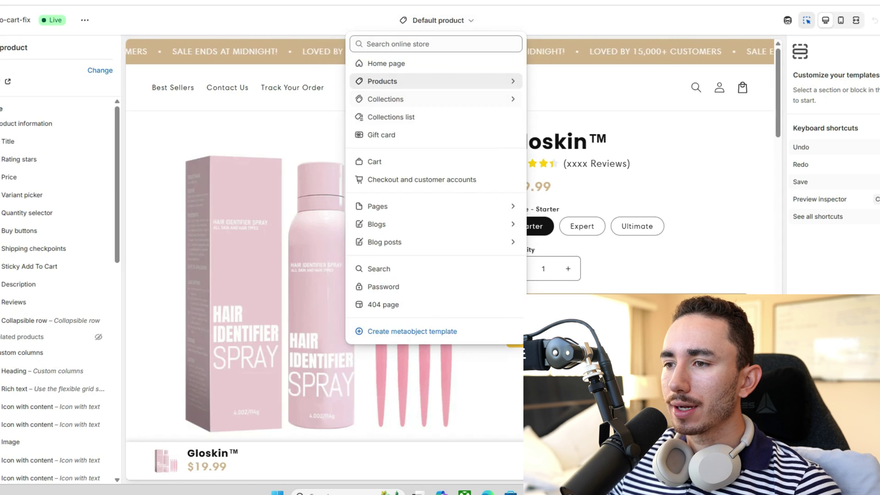
click(381, 81)
click(392, 228)
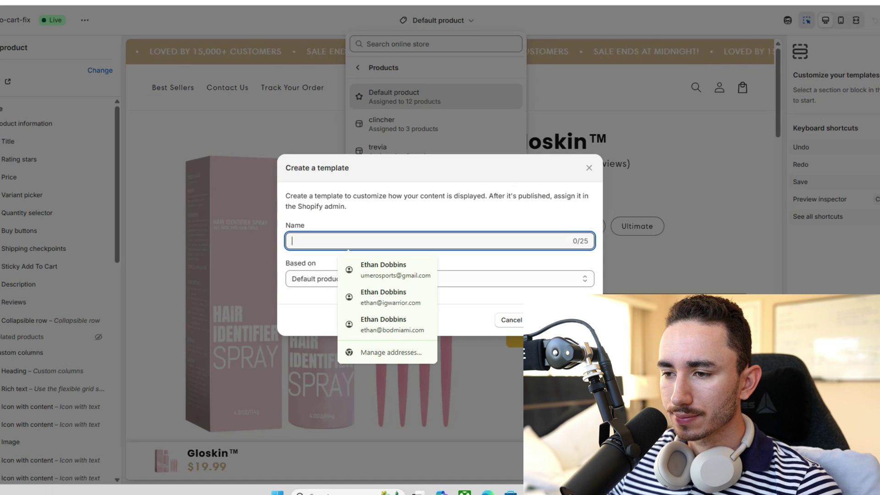
text(GloSkin)
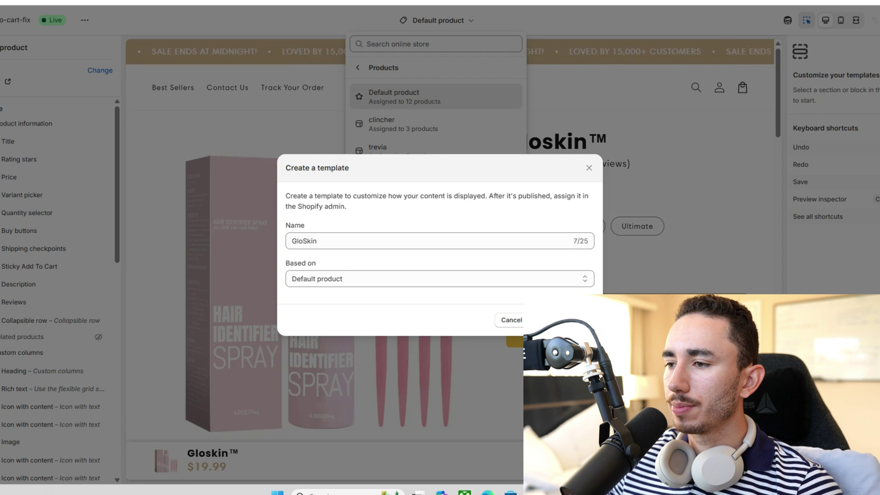
key(Return)
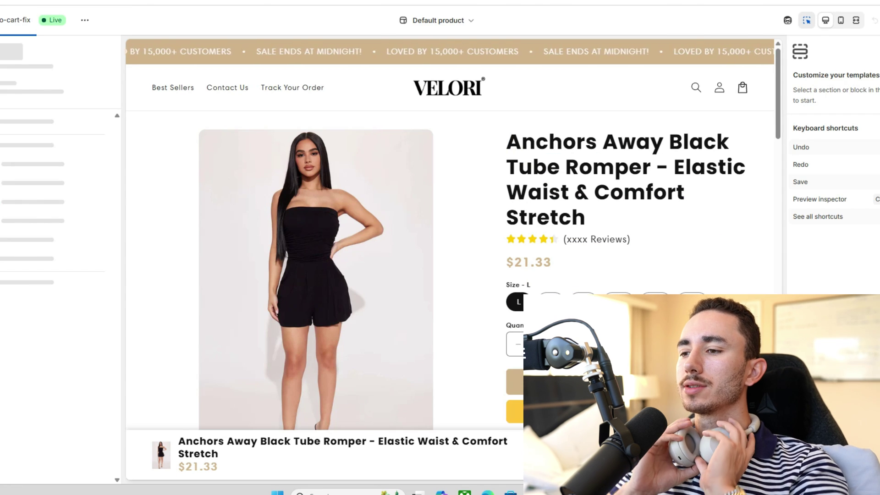
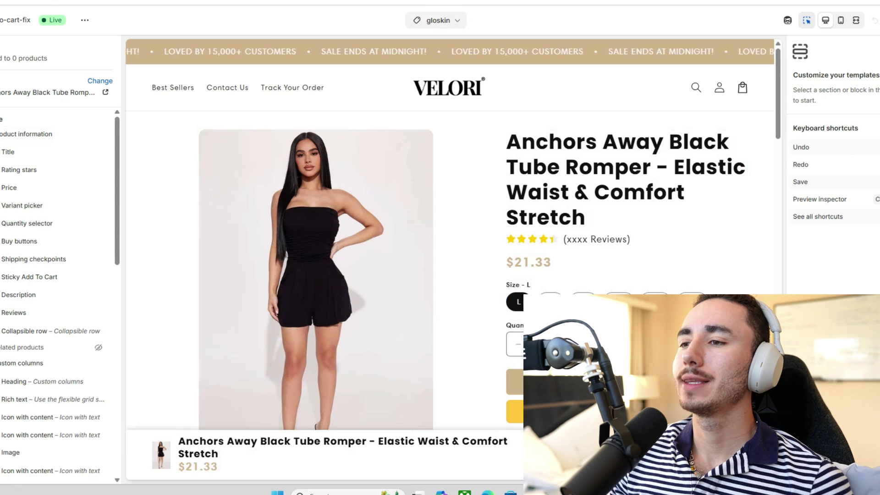
click(625, 179)
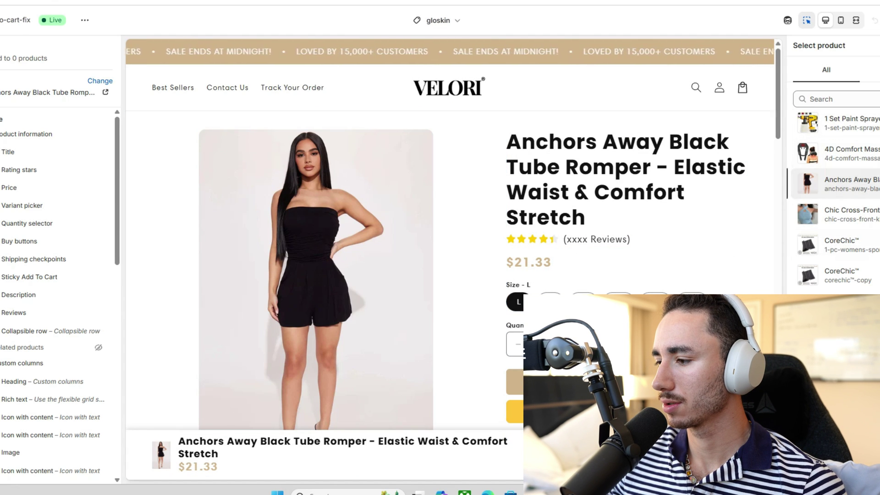
key(Escape)
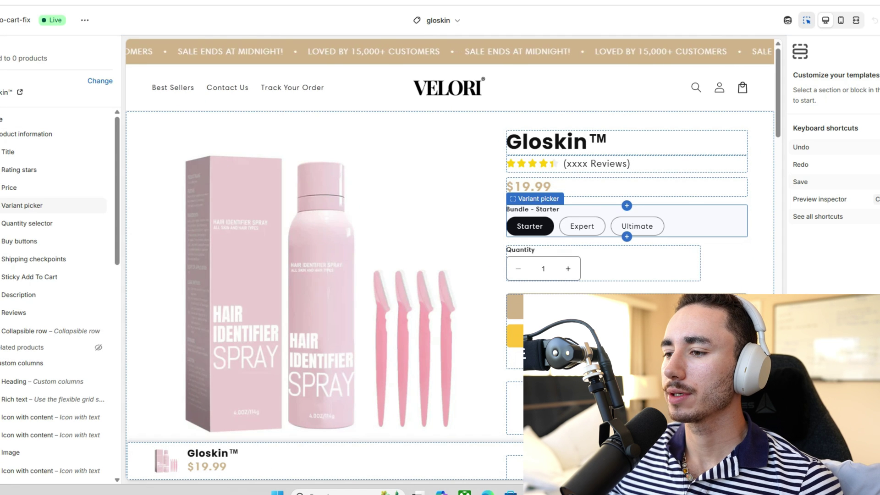
- Delete the Price, Variant picker and Quantity selector blocks from the gloskin template's product information
click(22, 205)
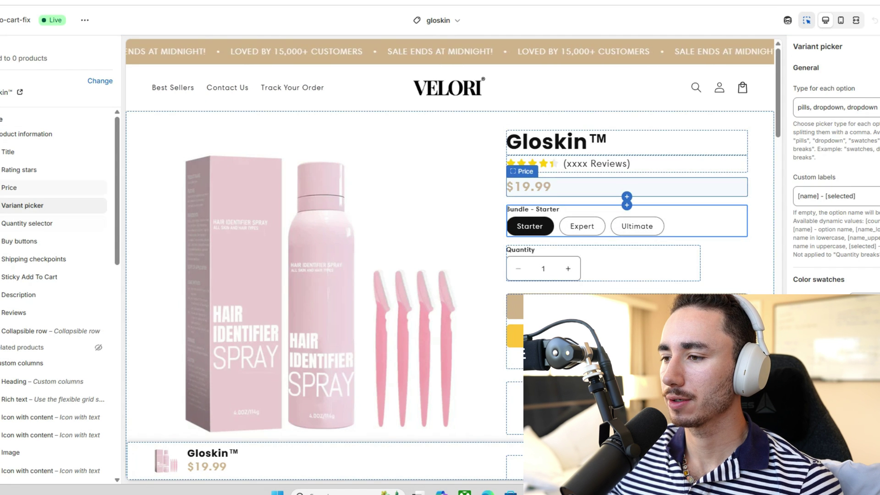
click(626, 187)
click(660, 220)
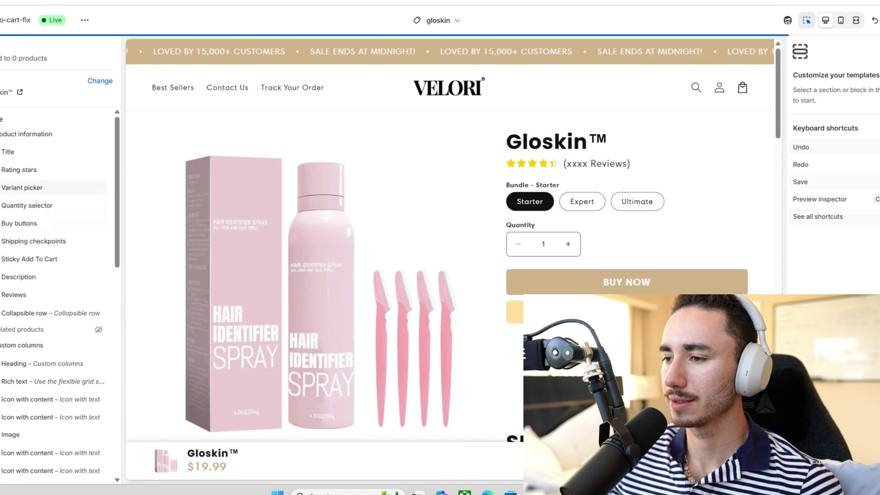
click(640, 206)
click(660, 227)
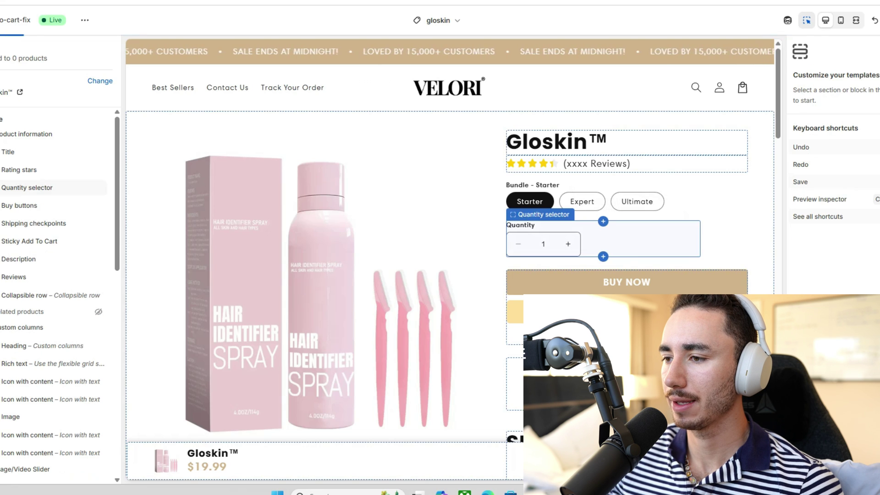
click(641, 201)
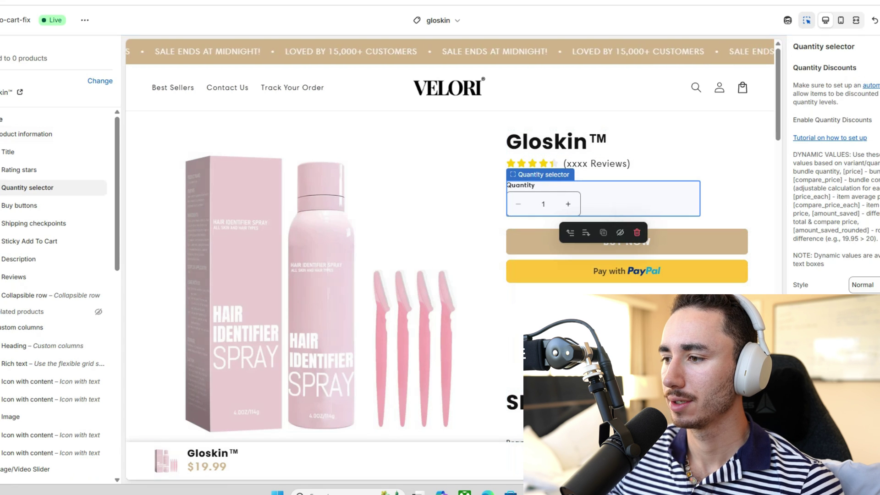
click(636, 232)
- Add a Text with icon block below the product title reading "Hair Identifier Spray With Dermaplanning Set"
click(573, 142)
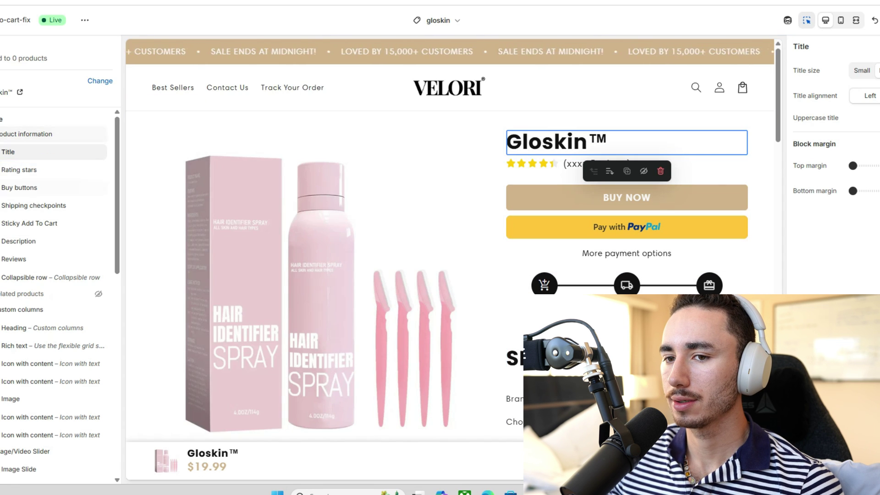
click(47, 161)
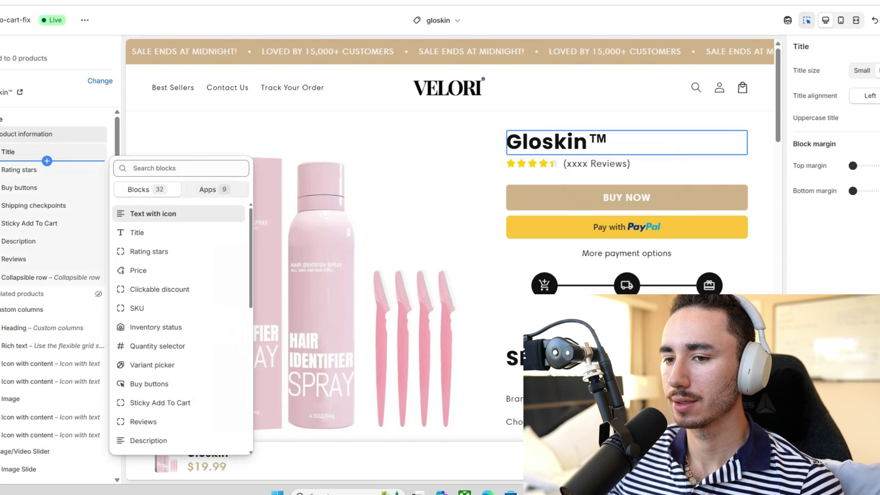
click(153, 213)
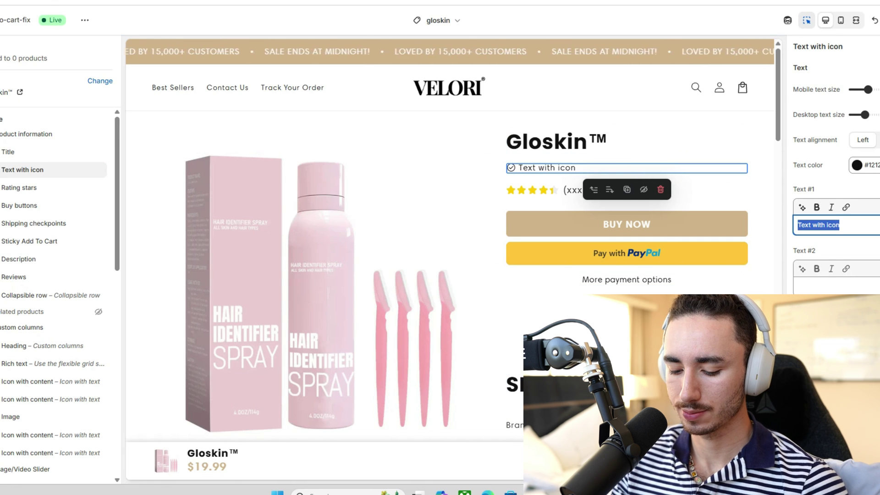
text(Hair Iden)
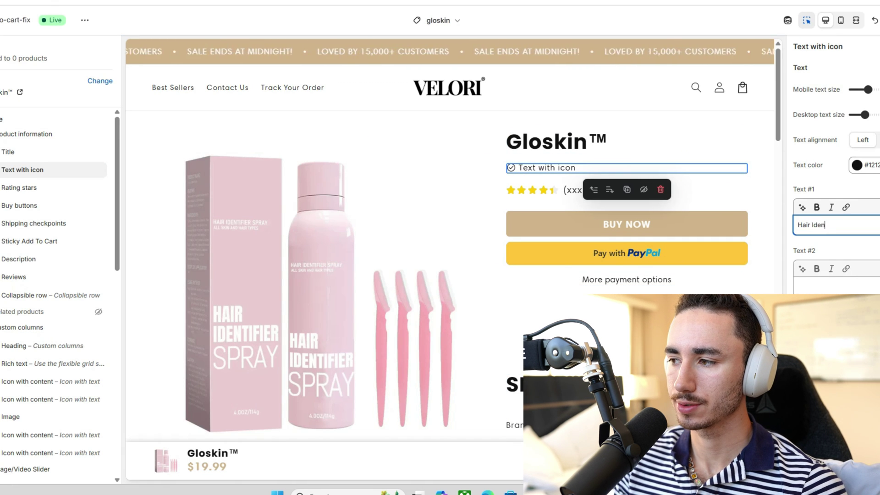
text(tifier Spray With D)
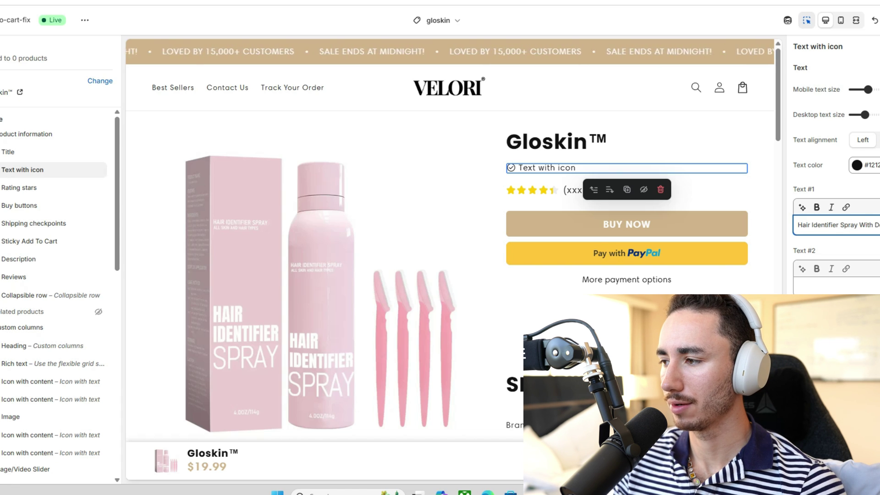
text( Set)
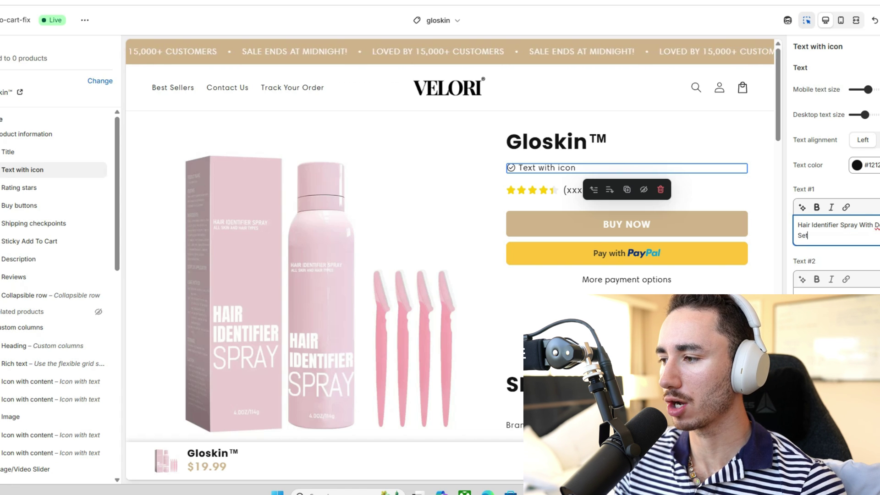
- Enlarge the mobile text size of the Text with icon block and tighten the spacing around it
scroll(835, 165, down, 3)
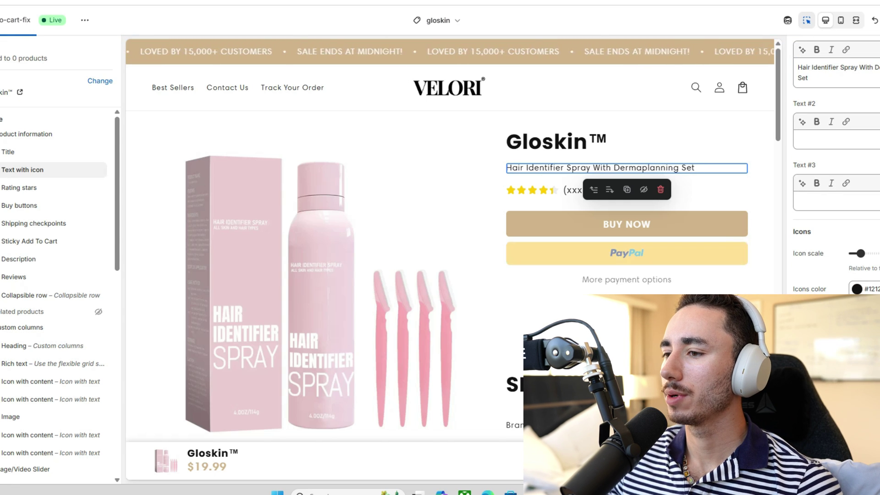
scroll(834, 165, up, 3)
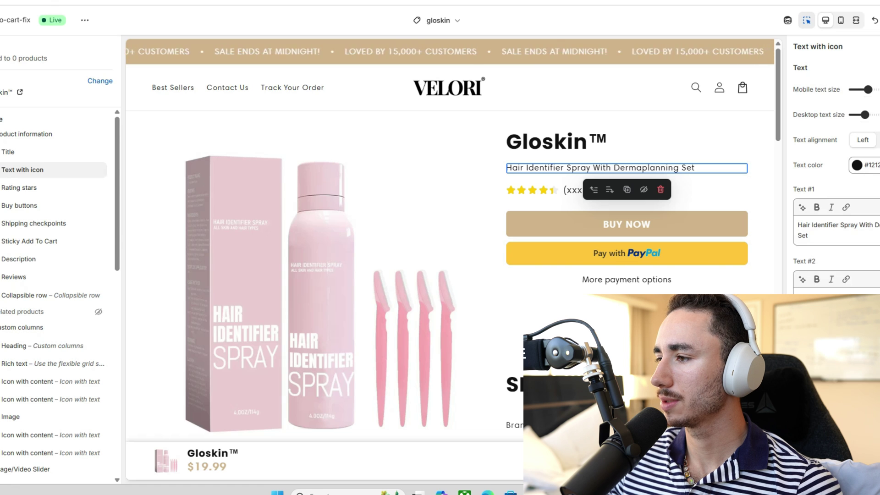
click(864, 115)
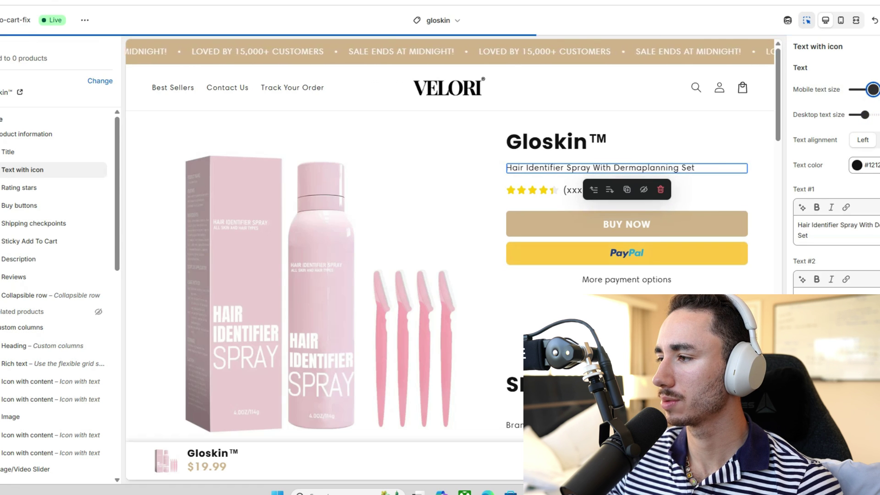
click(873, 89)
scroll(834, 165, down, 10)
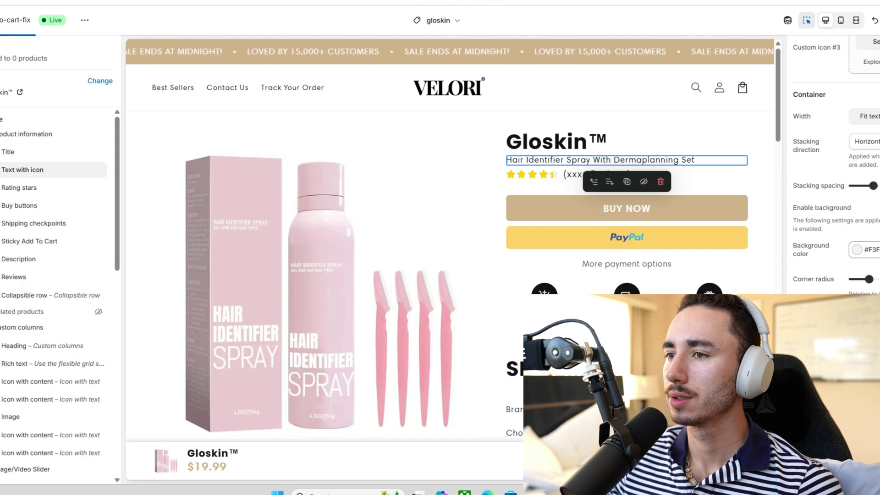
- Preview the page in mobile view and reduce the Text with icon block's mobile text size so it fits on one line
click(841, 20)
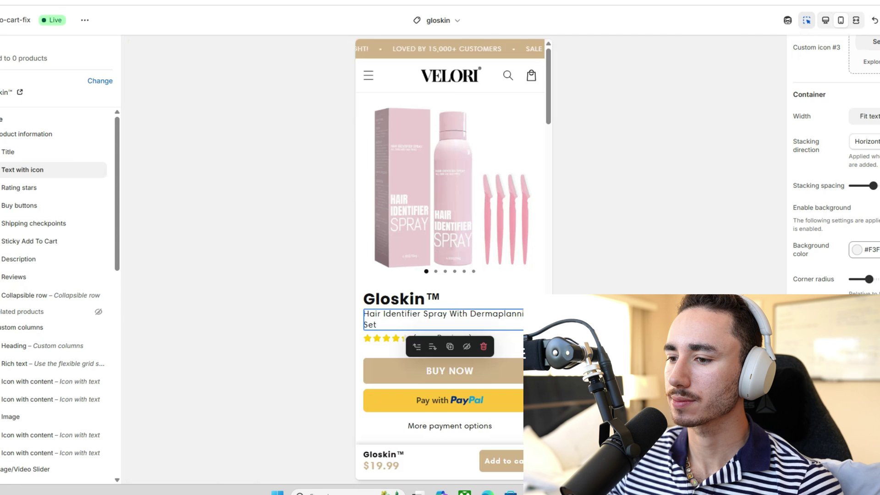
scroll(834, 165, up, 5)
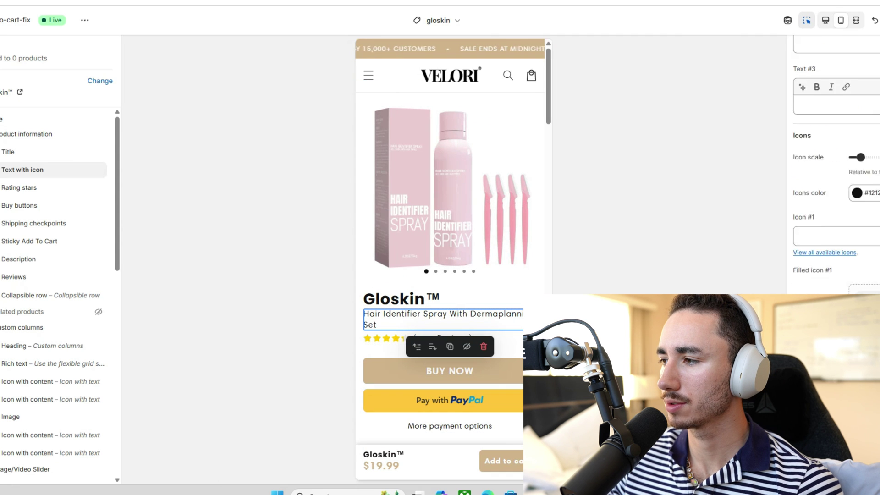
scroll(834, 165, up, 5)
drag(873, 89, 867, 89)
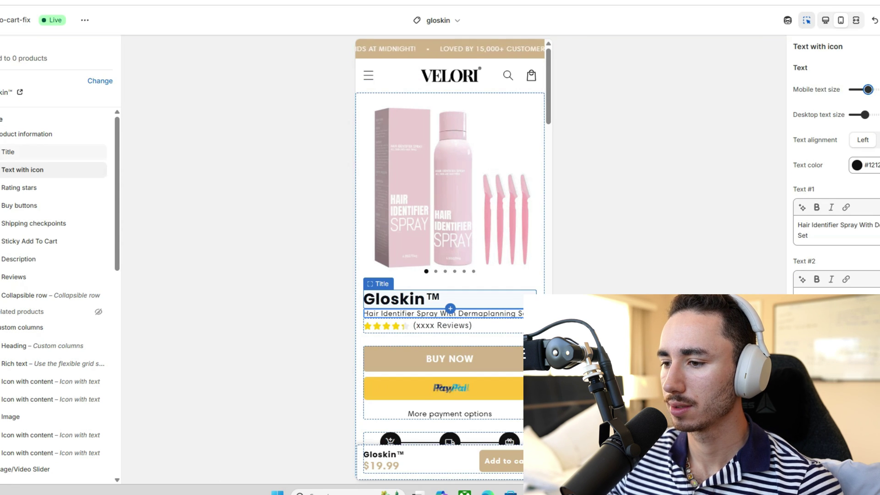
- Set the rating stars text to "Rated 4.8/5 By 4500+ Reviews" and reduce its text size so it fits on one line
scroll(449, 229, down, 3)
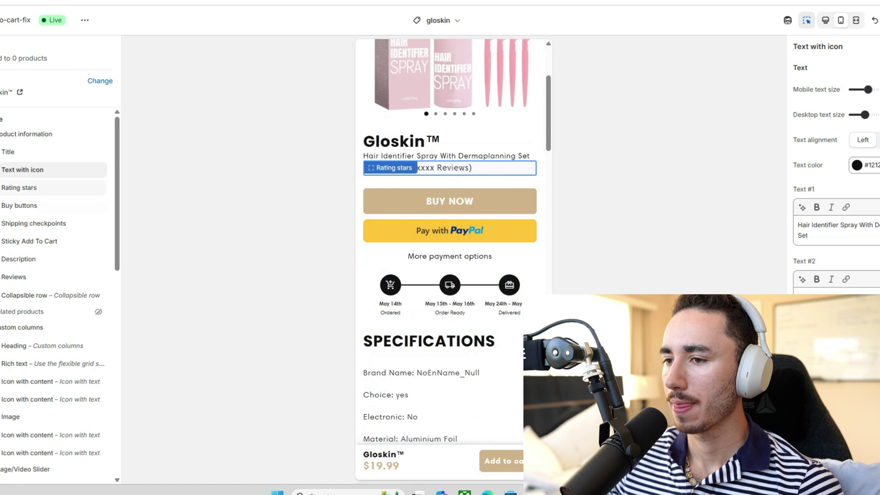
click(440, 167)
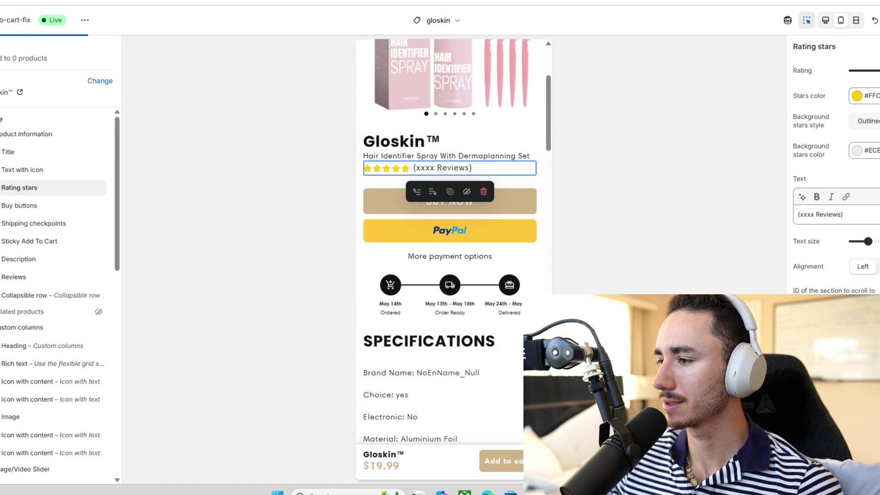
triple_click(828, 214)
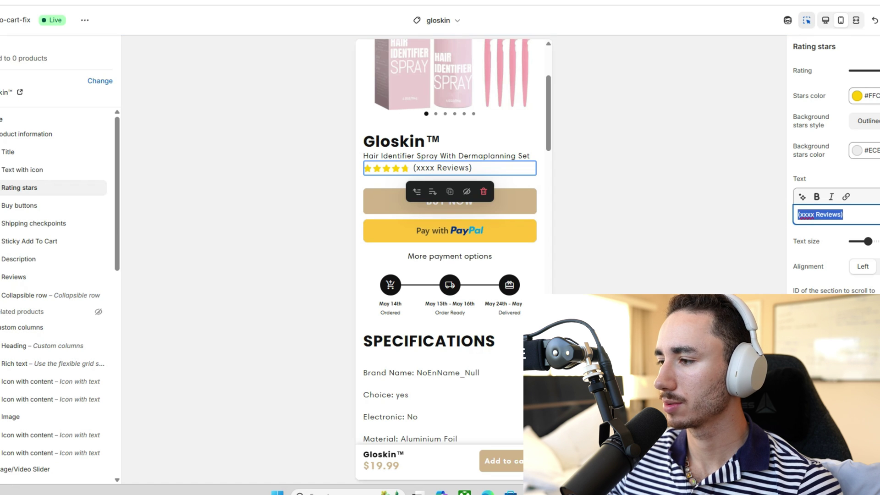
text(Rated 4.8/5 By $)
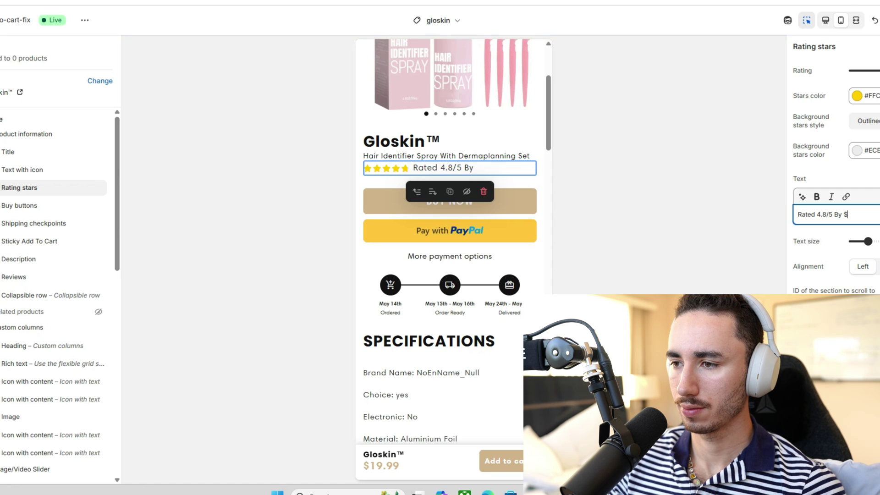
key(BackSpace)
text(4)
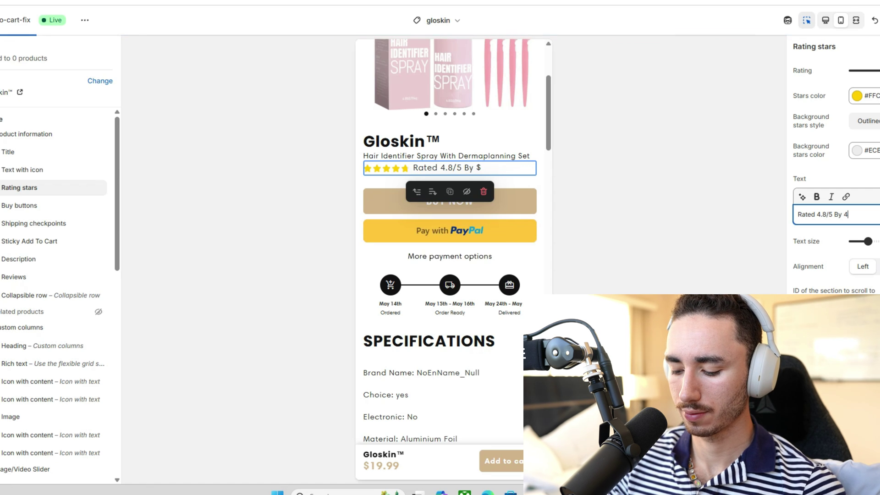
text(500++)
text( Revie)
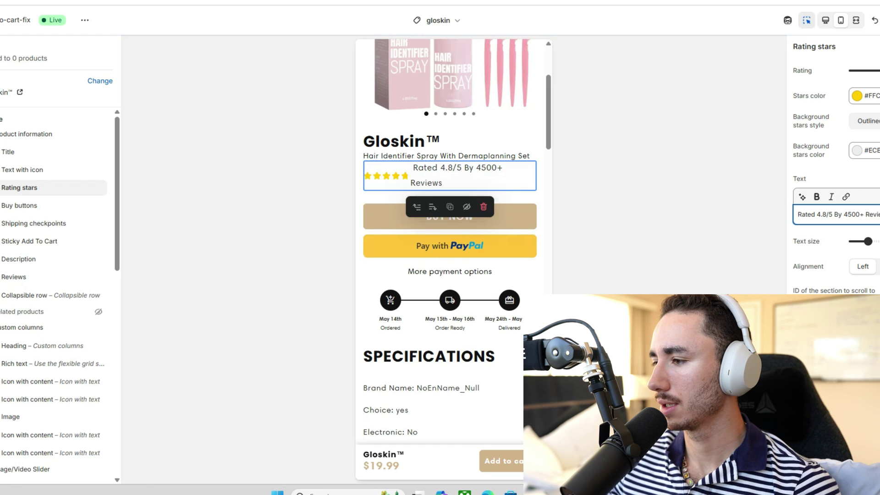
click(867, 241)
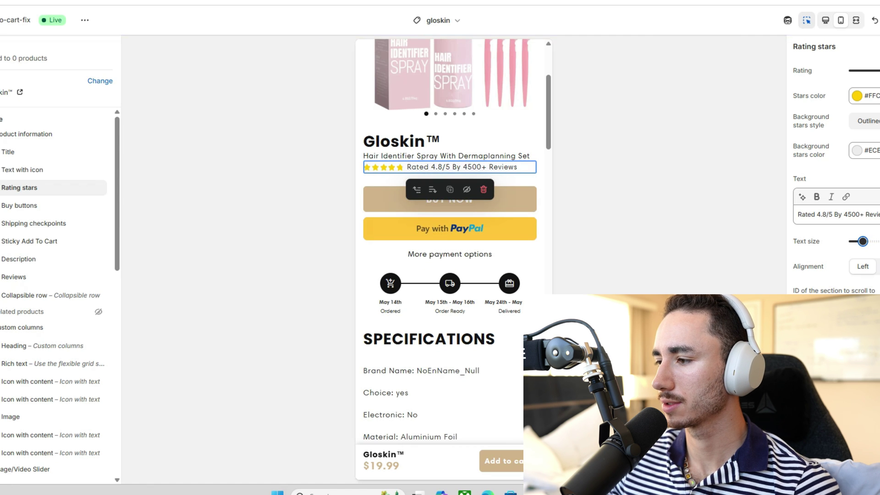
- Add an Urgency text block to the product information and place it above the Title block
scroll(449, 151, up, 3)
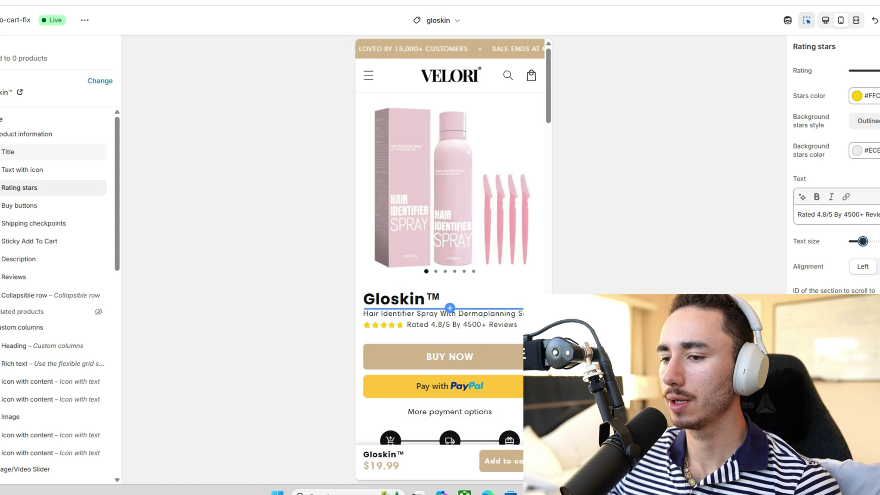
click(450, 308)
scroll(445, 193, down, 5)
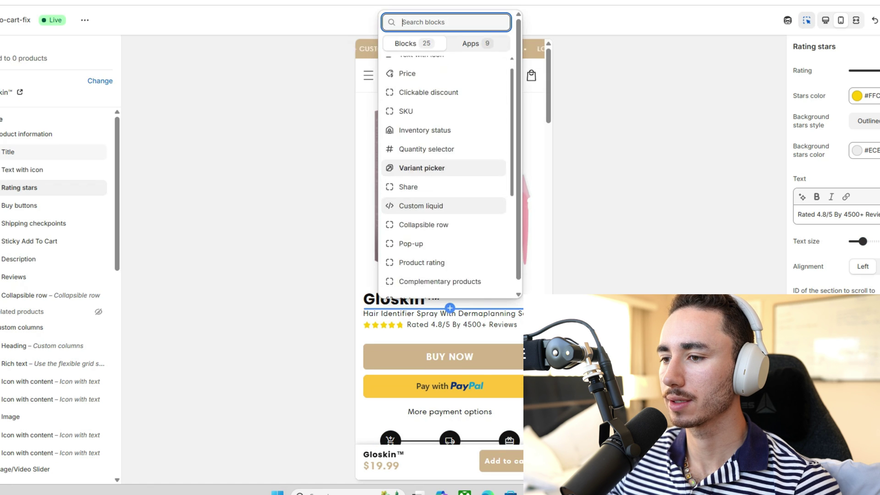
click(420, 197)
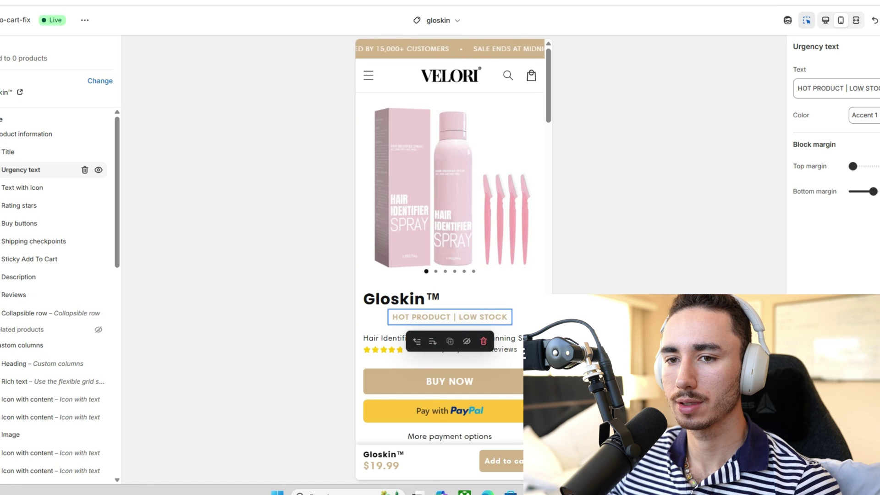
drag(21, 170, 27, 152)
- Replace the urgency text with "Limited Stock | Sold Out 5X"
drag(877, 88, 797, 88)
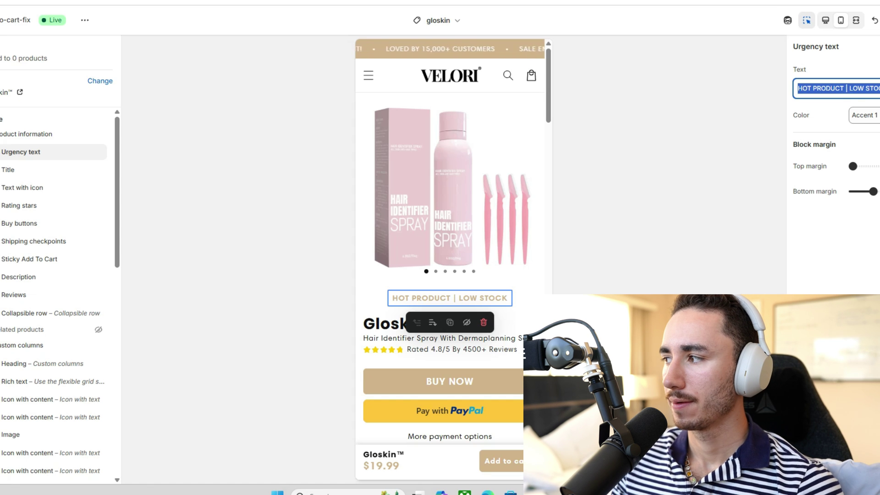
text(Limti)
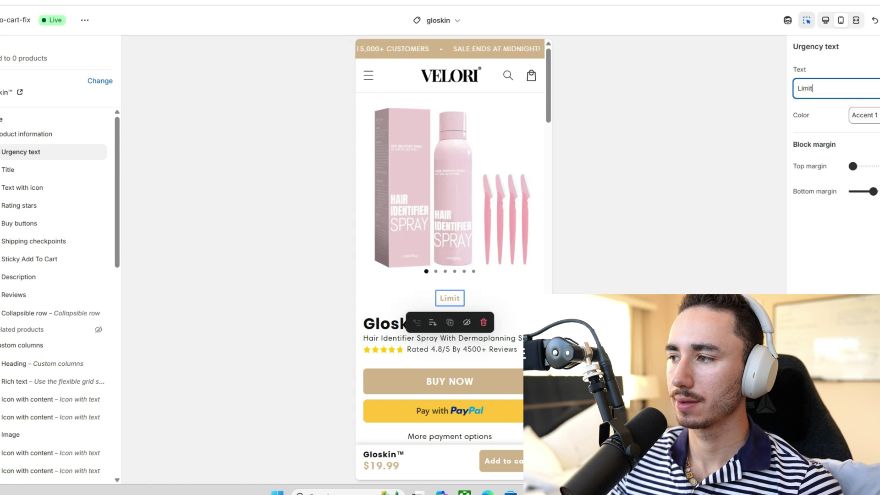
text(ed Stock )
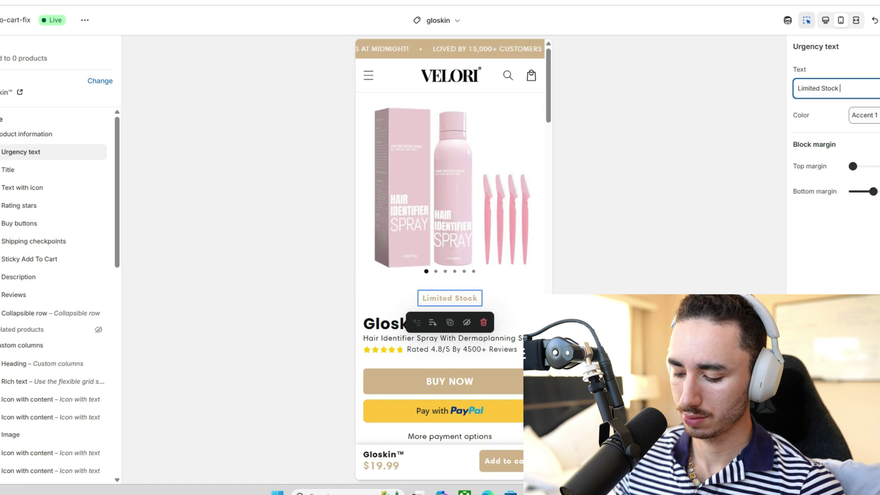
text(})
key(BackSpace)
text(|)
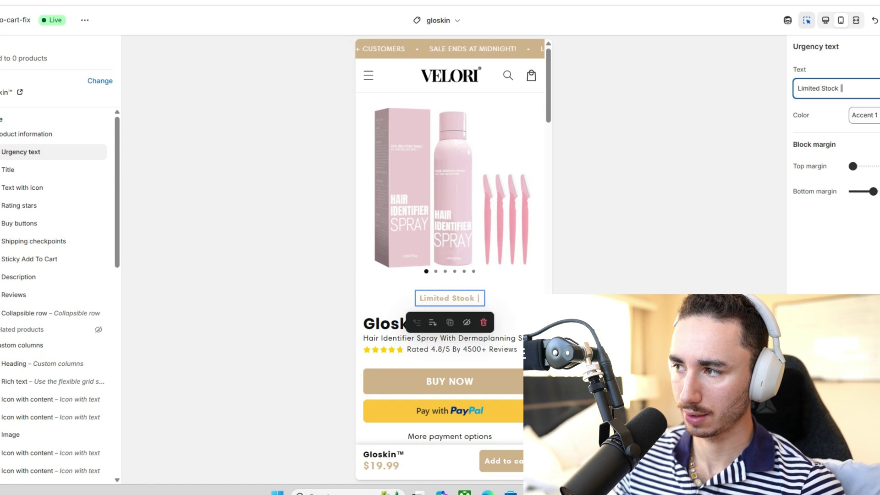
text( Sold Ou)
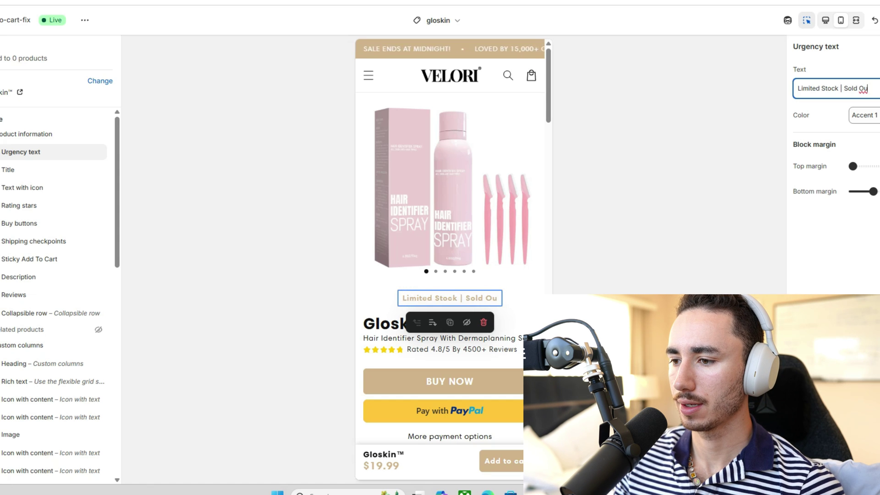
text(r 5X)
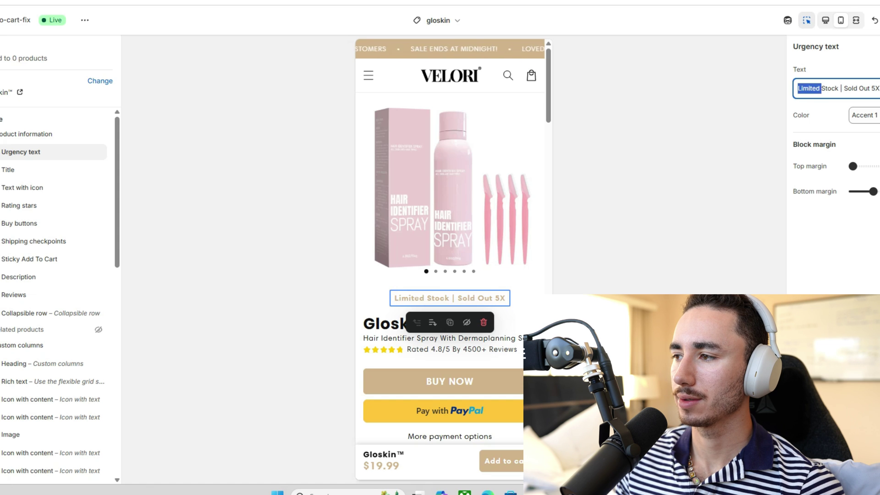
- Rewrite the urgency text in capitals as "LIMITED STOCK| SOLD OUT 5X"
key(ctrl+a)
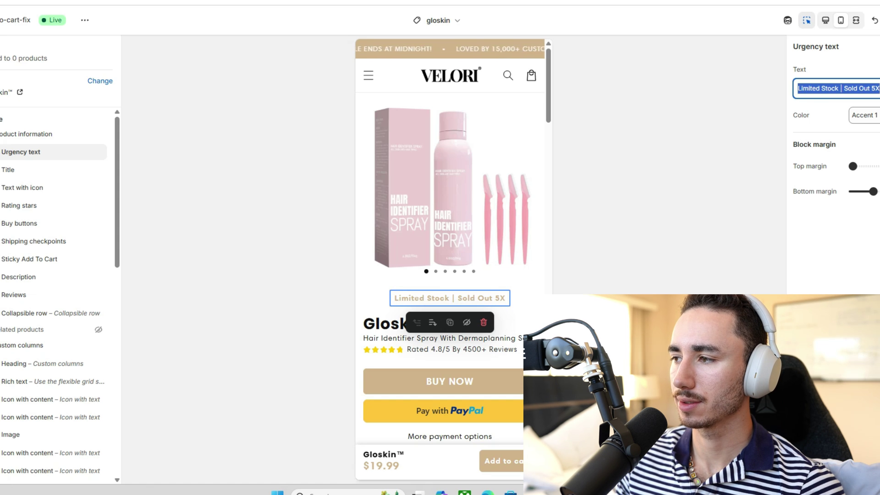
click(839, 88)
key(shift+Home)
text(LIMITED STOCK)
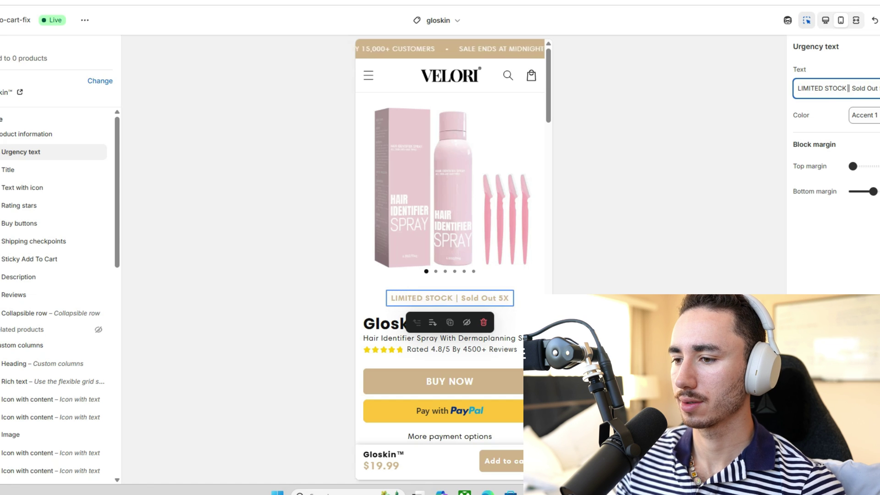
key(Delete)
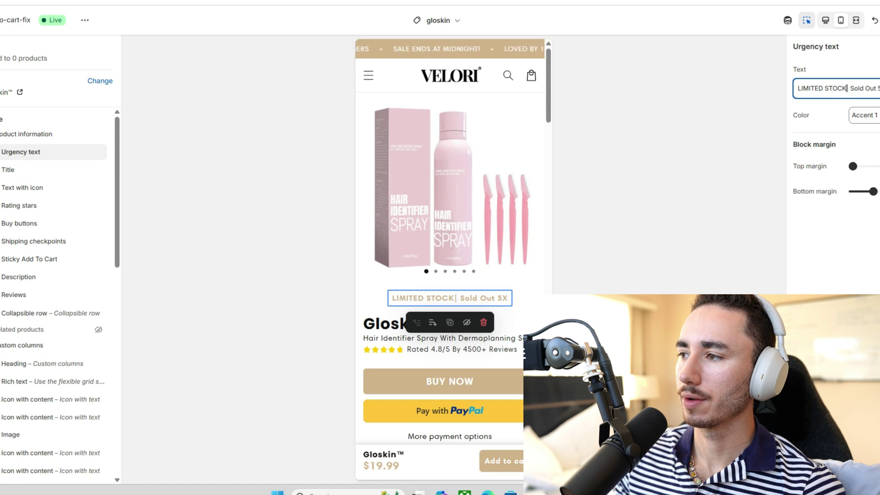
text(SOLD P)
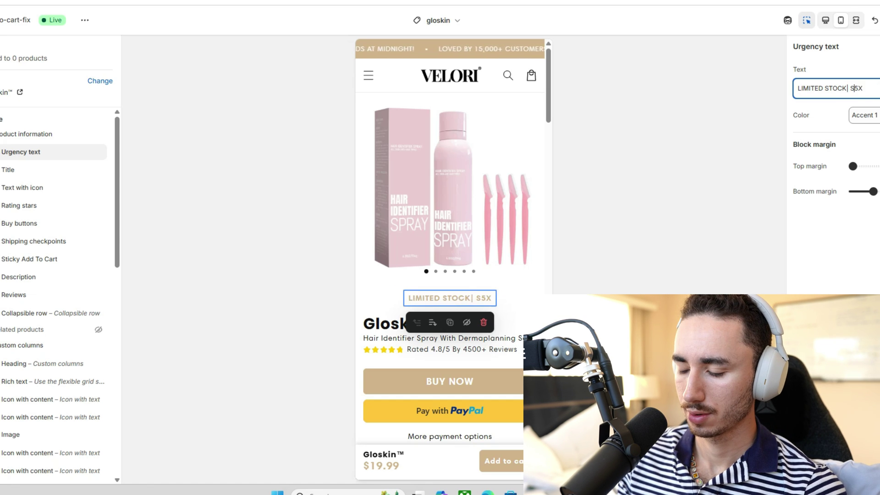
key(BackSpace)
text(OUT)
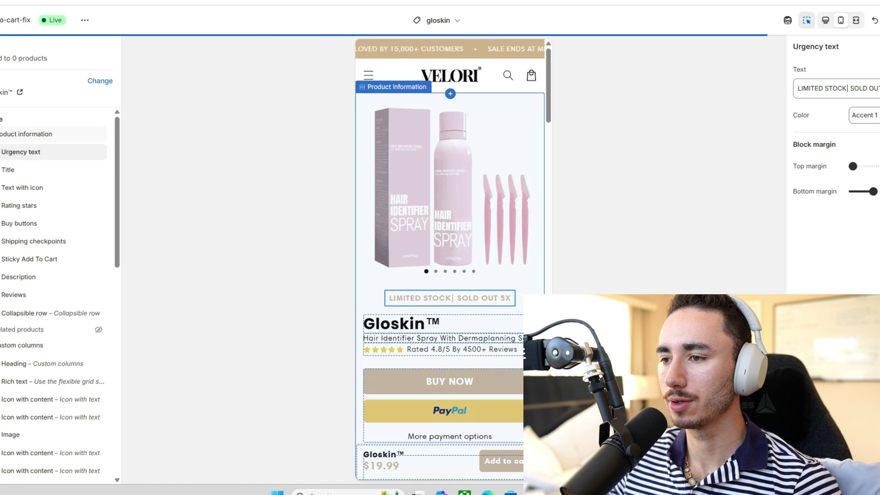
- Slightly increase the spacing below the Text with icon subtitle on the mobile product page
scroll(449, 257, down, 3)
scroll(449, 257, down, 3)
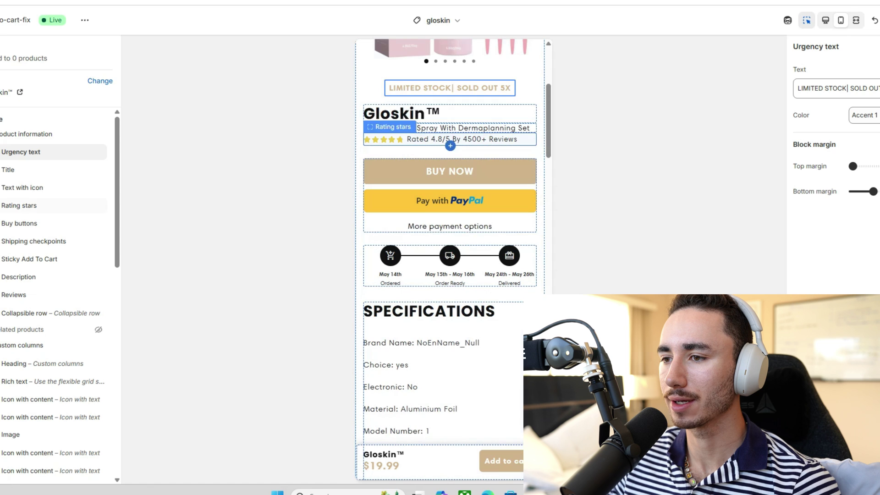
click(449, 129)
scroll(835, 161, down, 5)
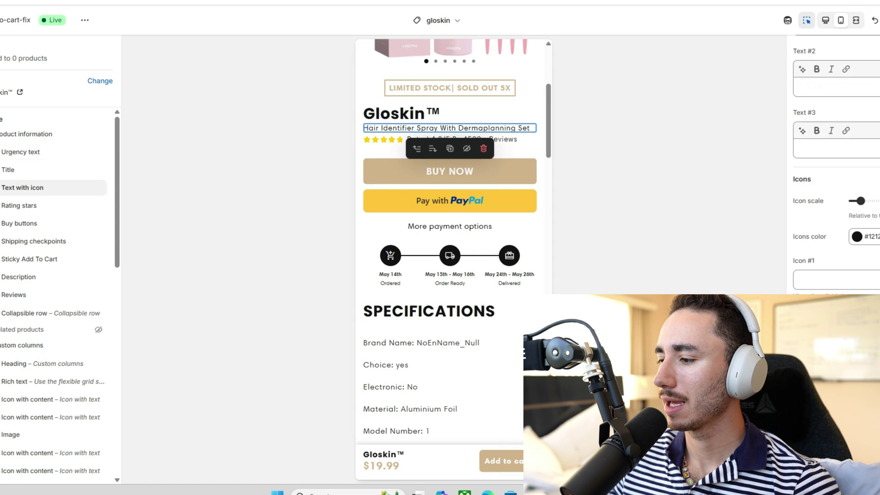
scroll(834, 165, down, 2)
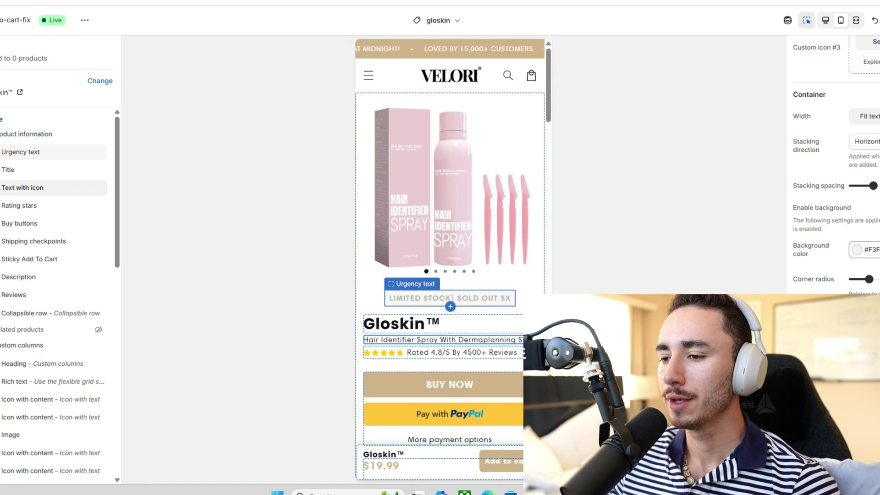
scroll(450, 250, down, 1)
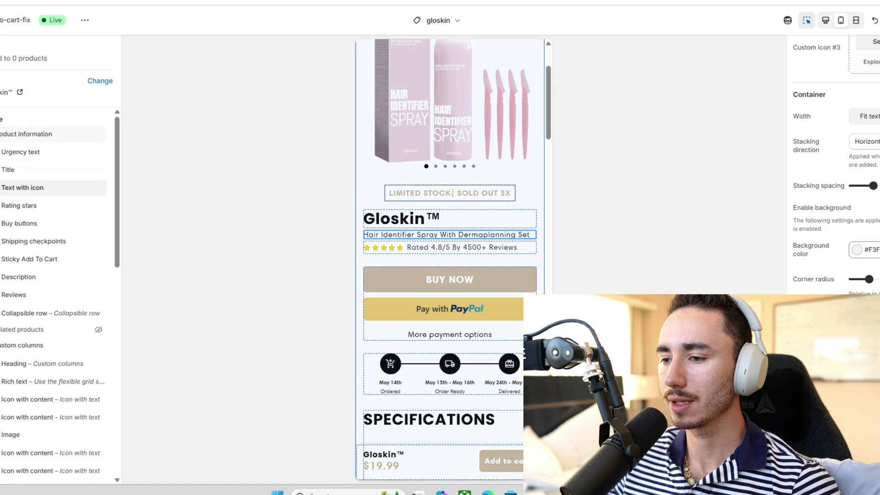
click(450, 254)
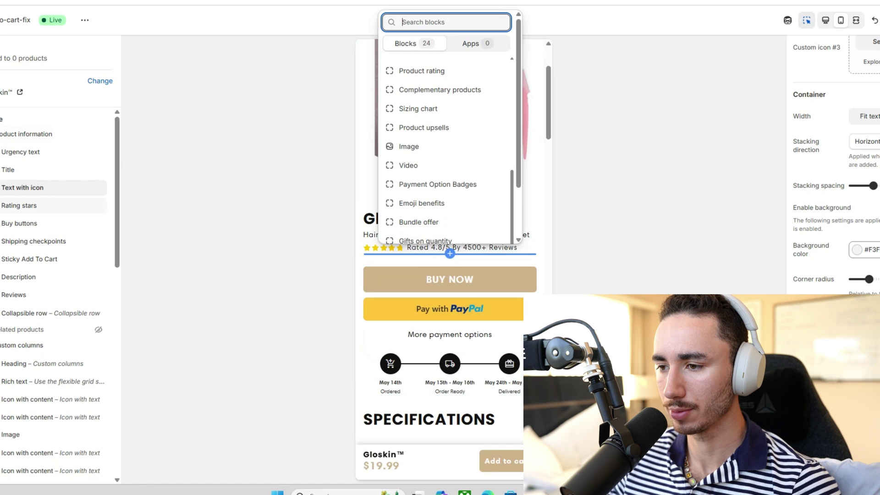
scroll(443, 137, down, 1)
scroll(443, 119, down, 1)
scroll(443, 161, up, 3)
scroll(444, 184, up, 1)
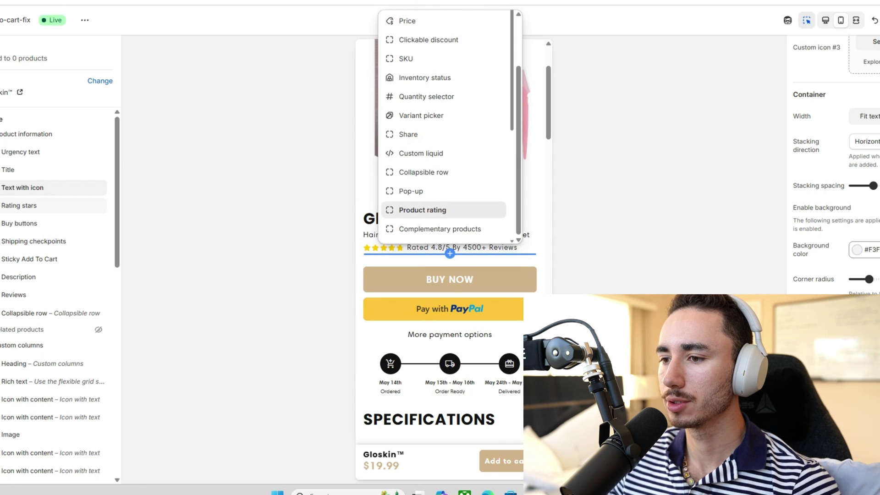
scroll(444, 183, down, 5)
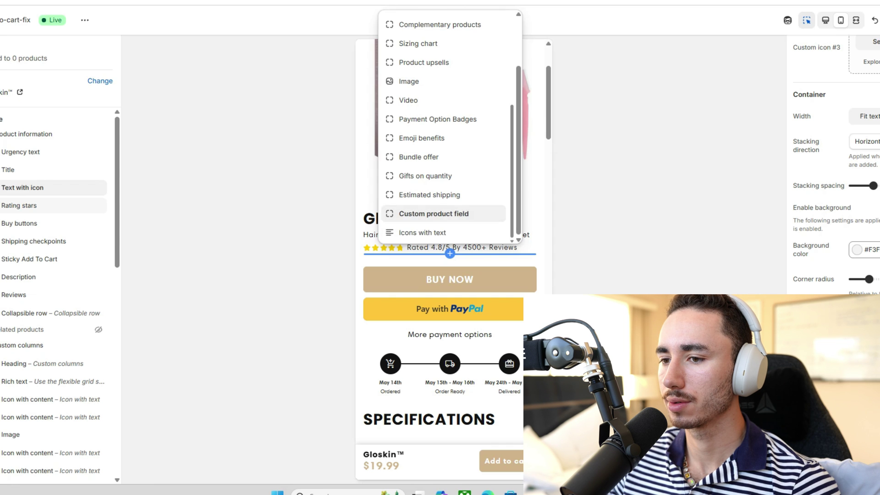
key(Escape)
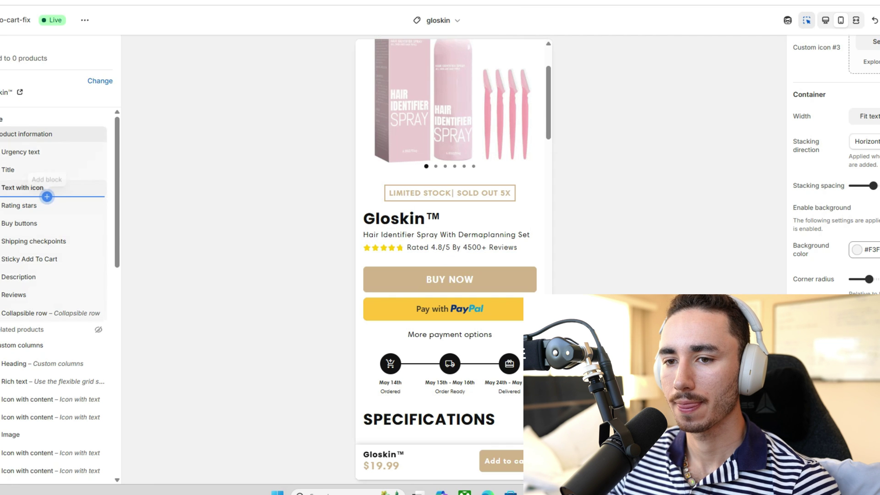
- Add an Emoji benefits block to the product information and place it below the Rating stars block
click(47, 196)
scroll(179, 340, down, 3)
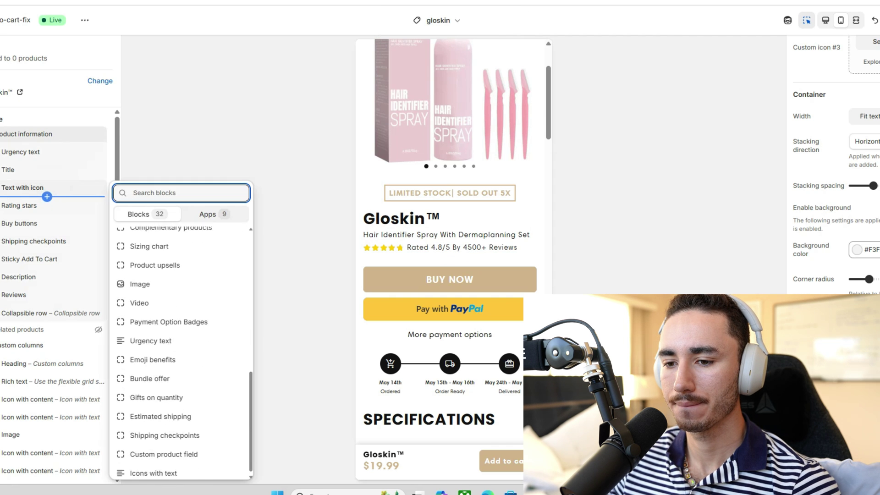
click(153, 355)
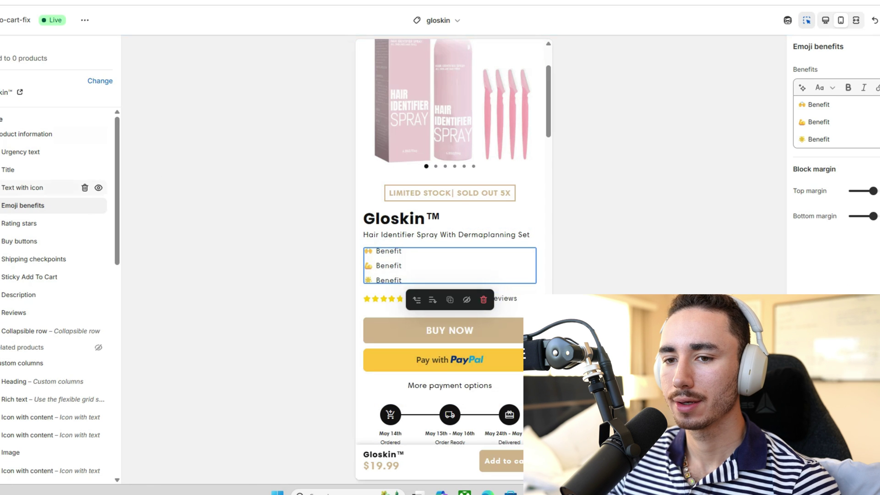
drag(23, 205, 42, 224)
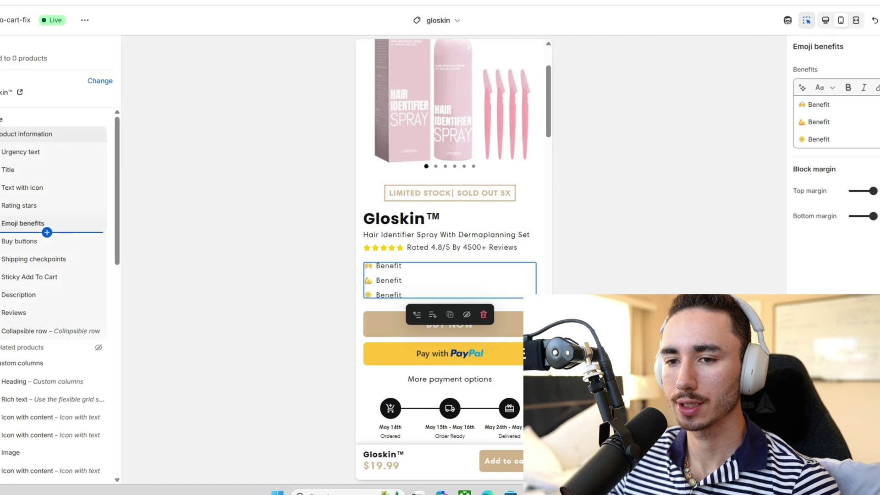
- Add the Kaching Bundles app block between the Emoji benefits and Buy buttons blocks
click(47, 233)
click(208, 214)
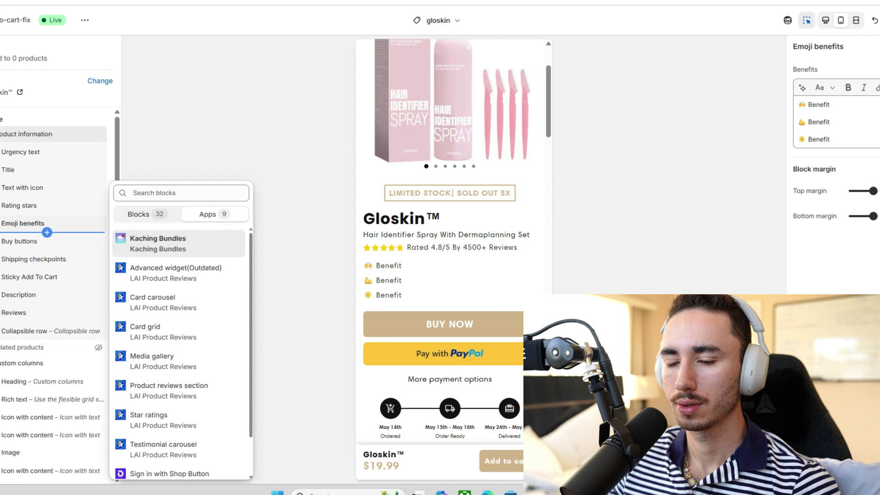
click(157, 243)
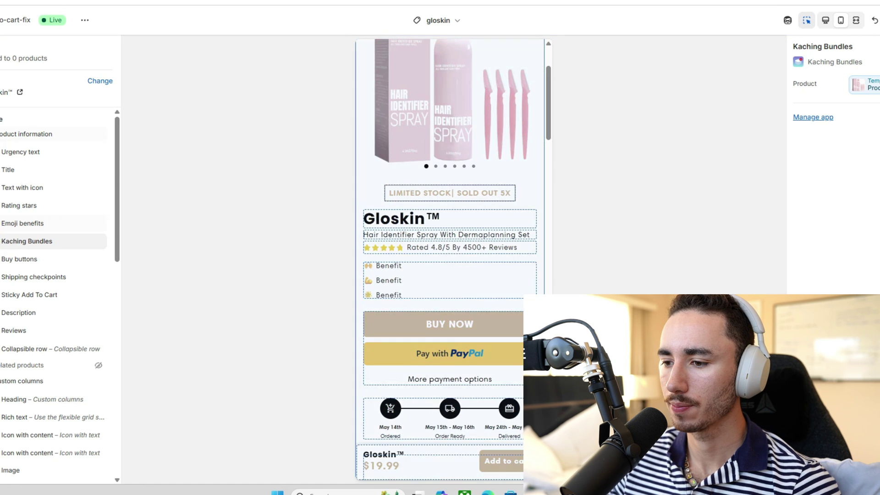
- Remove the Description and Reviews blocks from the product information section
scroll(449, 207, down, 5)
click(449, 209)
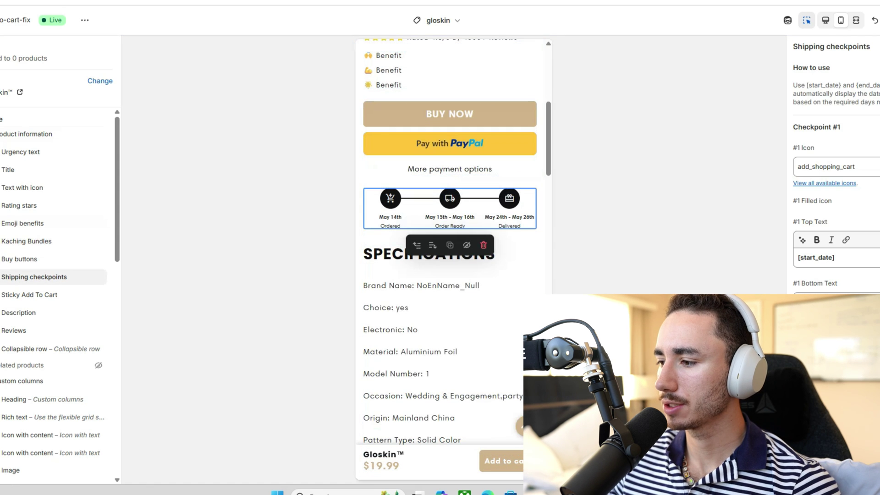
click(429, 284)
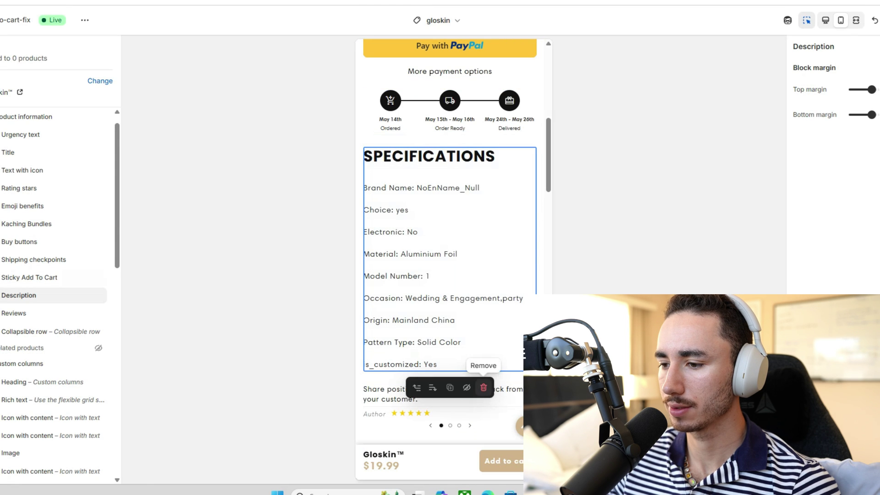
click(483, 387)
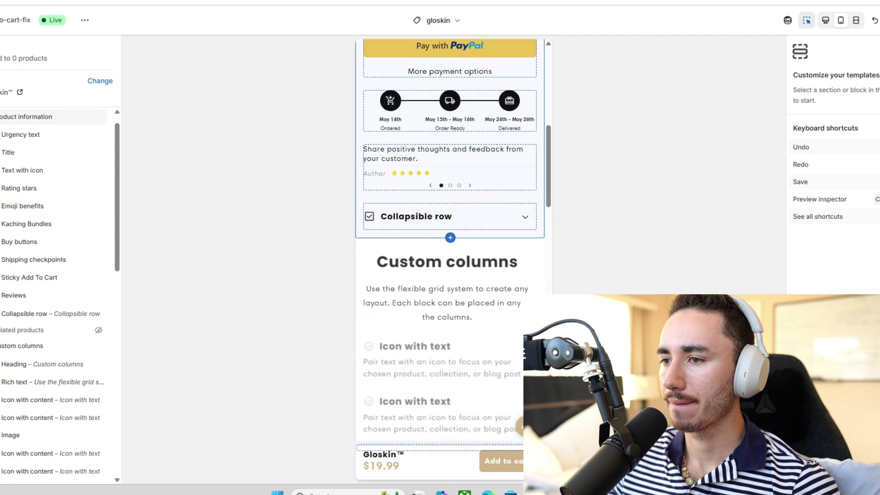
click(472, 282)
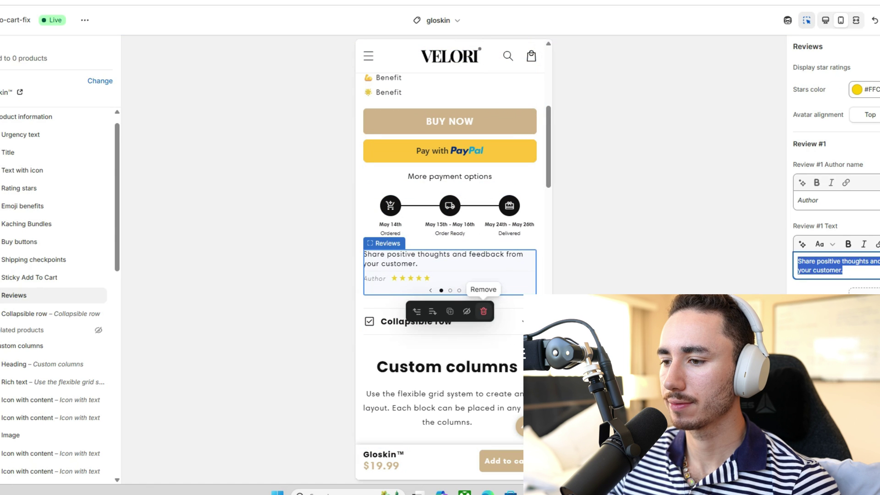
click(484, 310)
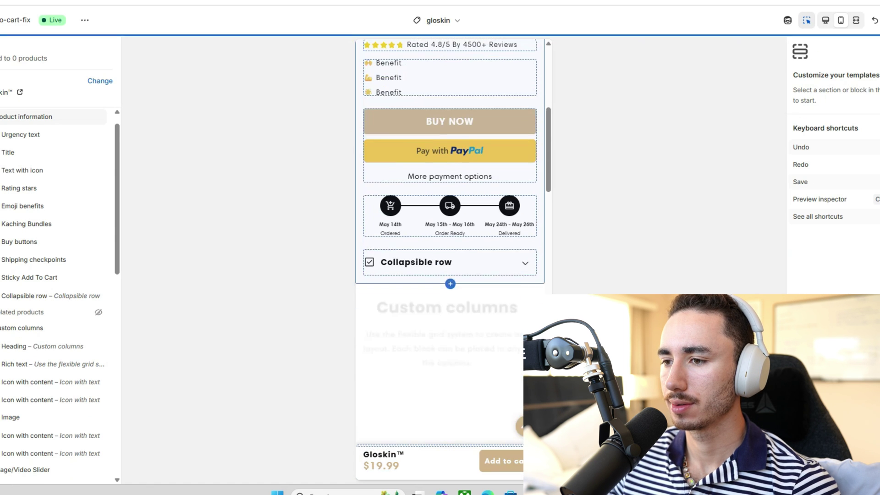
- Set the heading of the Collapsible row in the product information to "Shipping Times"
click(94, 295)
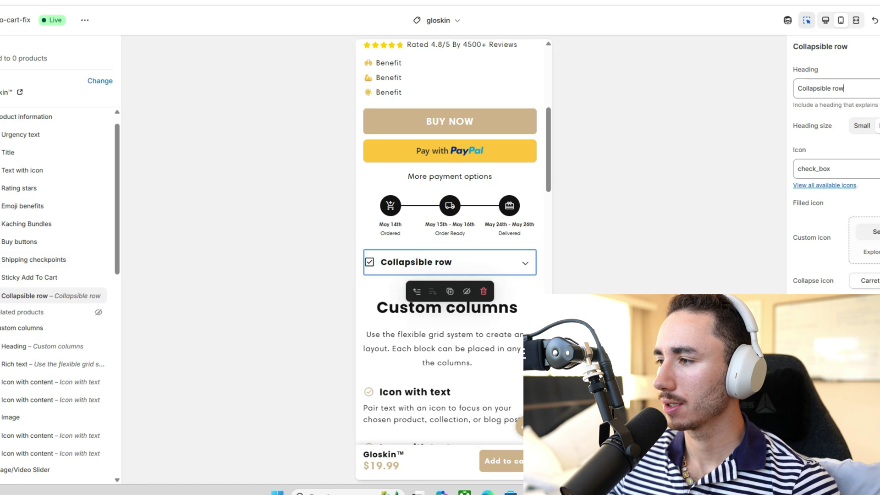
triple_click(844, 88)
text(Shipping Times)
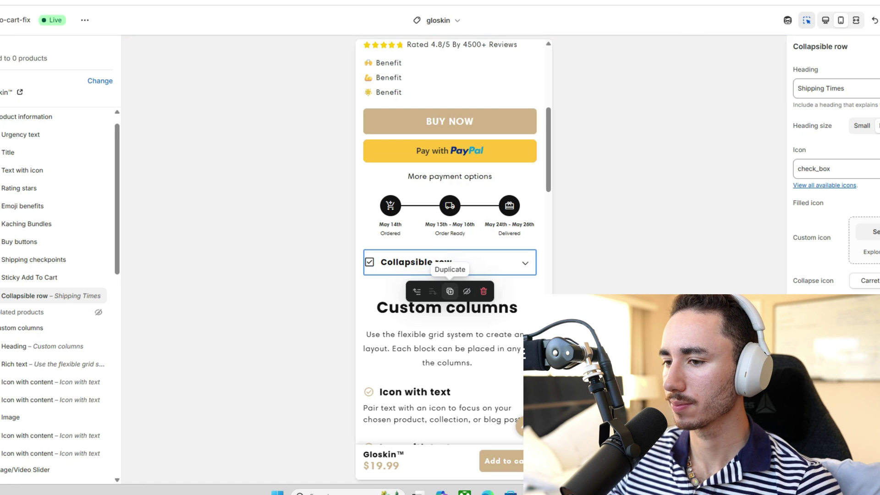
- Duplicate the Shipping Times row and set the copy's heading to "90 Day Money Back Guarantee"
click(449, 291)
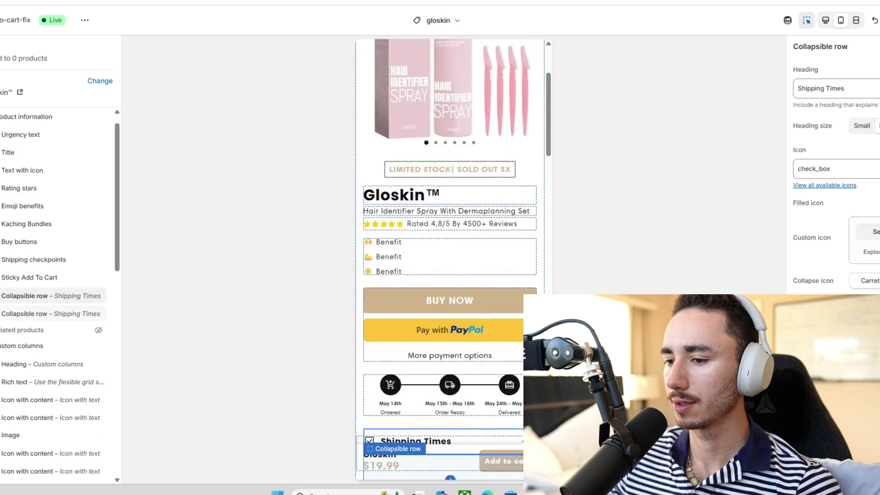
click(415, 286)
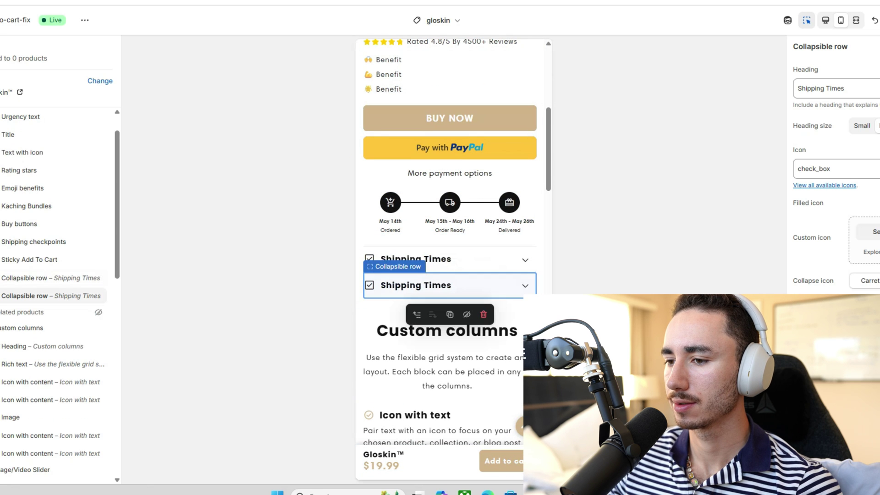
triple_click(844, 88)
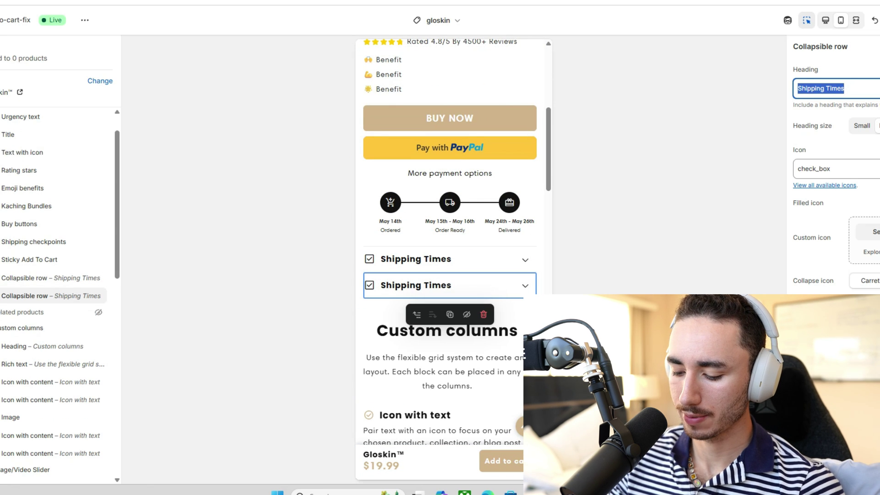
text(90 Day Money Back Guaran)
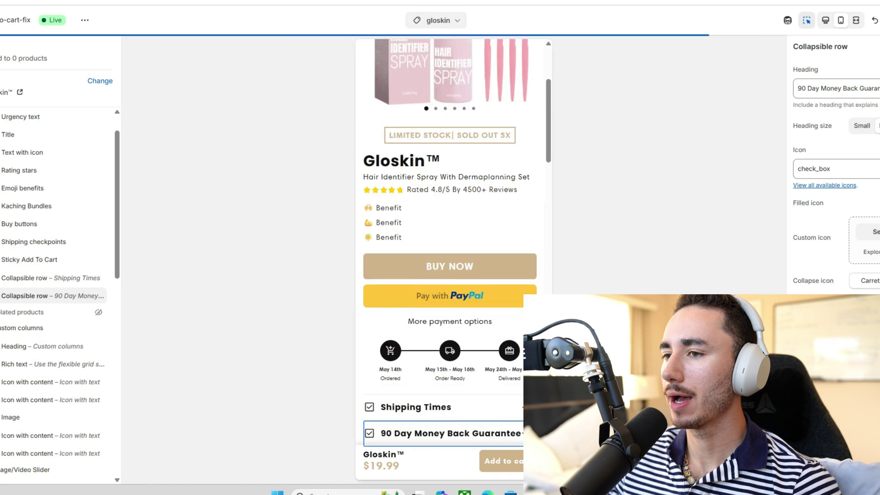
- Open the existing clincher product template in a duplicate browser tab, keeping the gloskin editor open
click(437, 21)
click(412, 81)
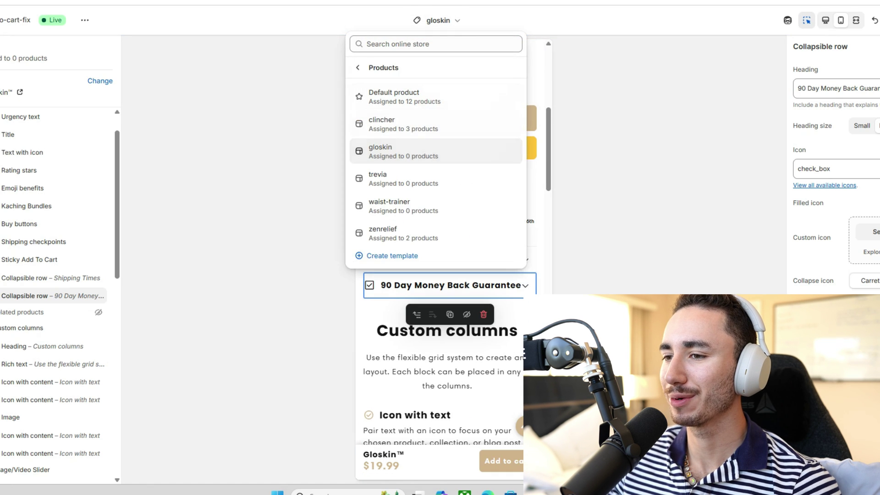
right_click(414, 124)
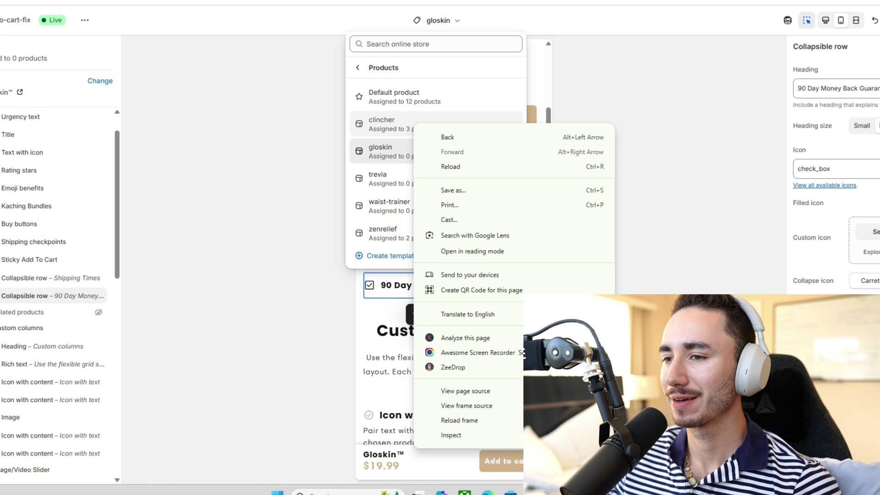
right_click(50, 2)
click(69, 29)
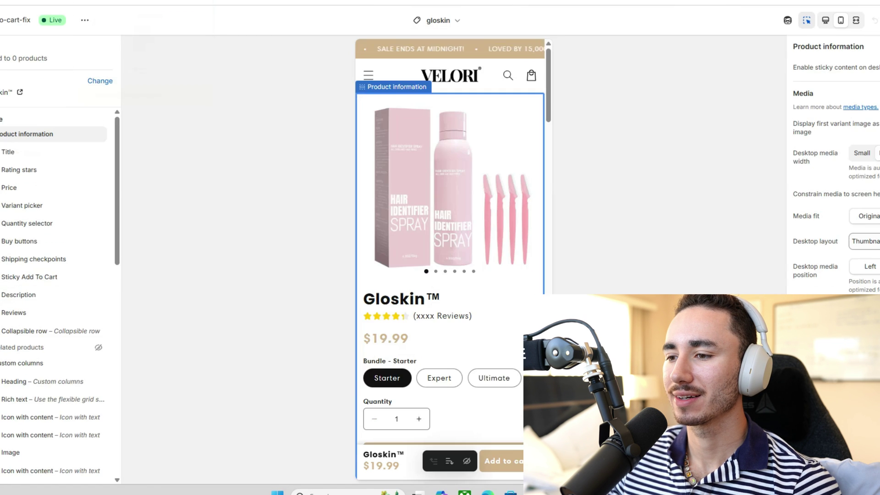
click(380, 81)
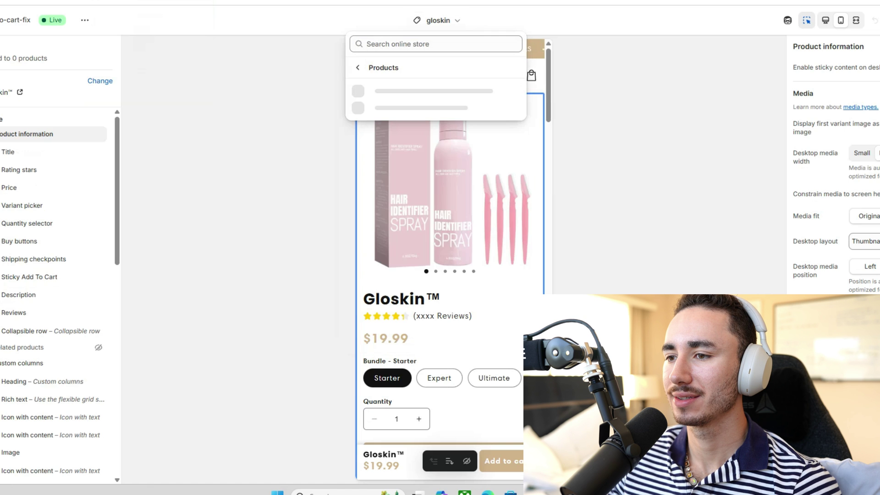
click(383, 147)
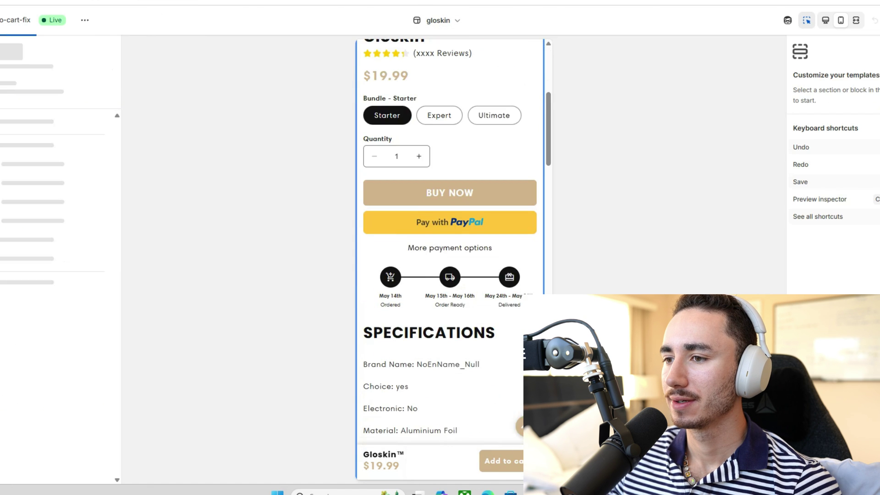
- Examine the clincher template's Shipping Times and 90-Day Money Back Guarantee rows, and return to the guarantee row in the gloskin template
scroll(516, 461, down, 10)
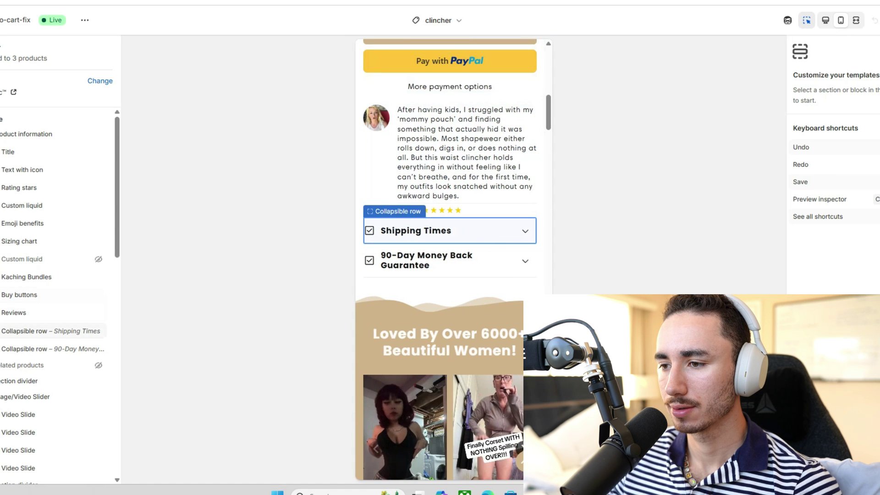
click(435, 230)
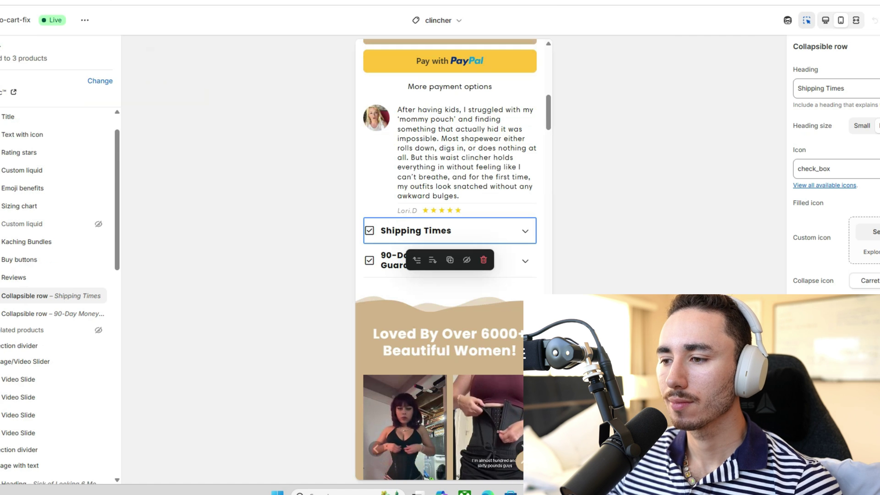
click(450, 260)
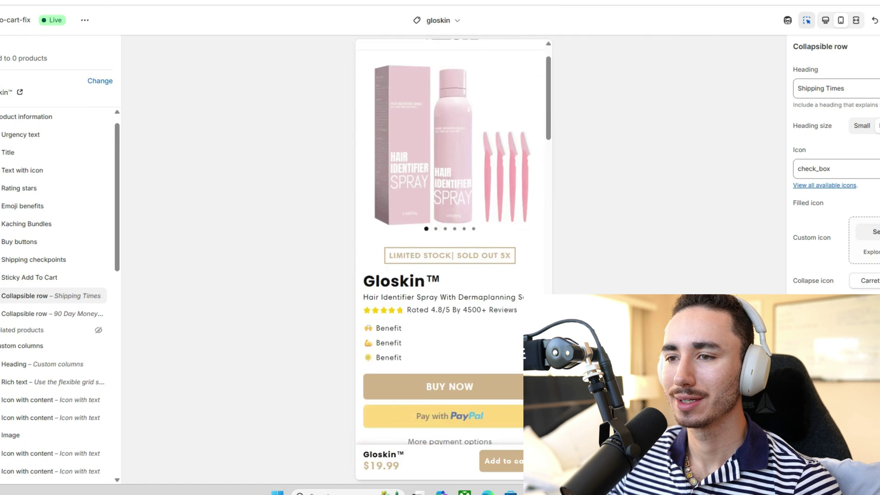
click(449, 285)
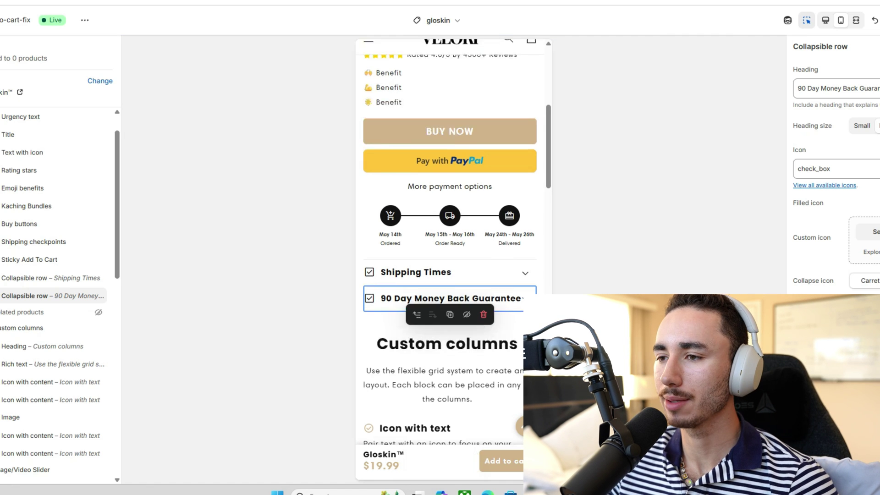
- Switch the gloskin template preview to desktop view, showing the area below the collapsible rows
scroll(447, 142, down, 5)
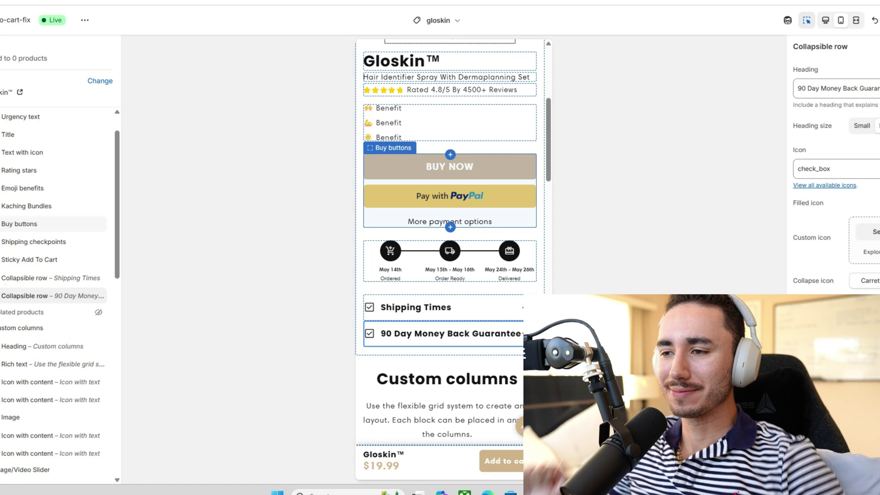
scroll(449, 229, down, 6)
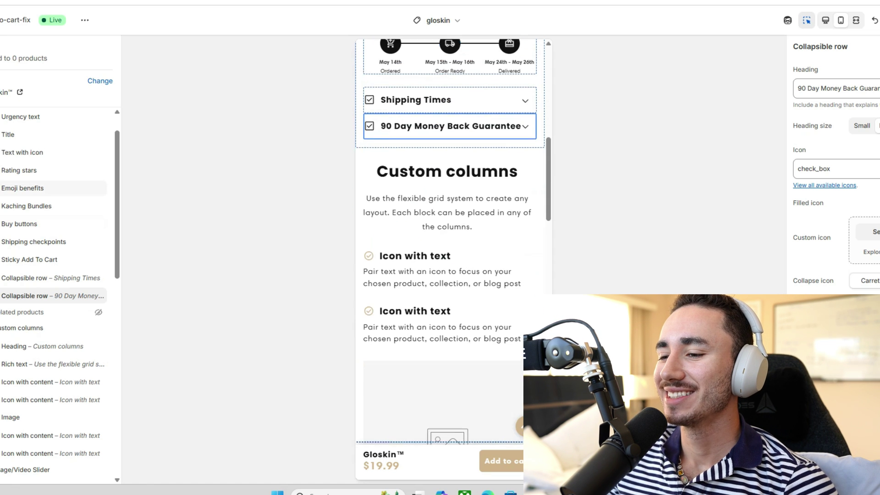
click(826, 20)
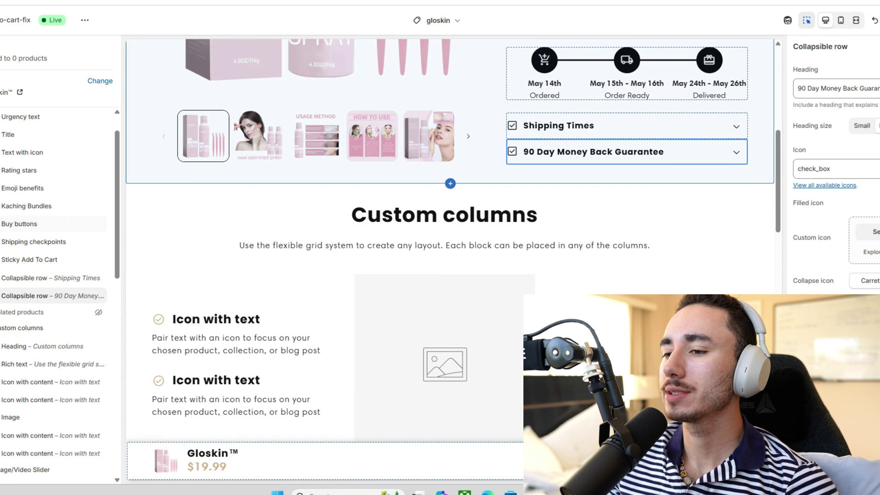
click(450, 184)
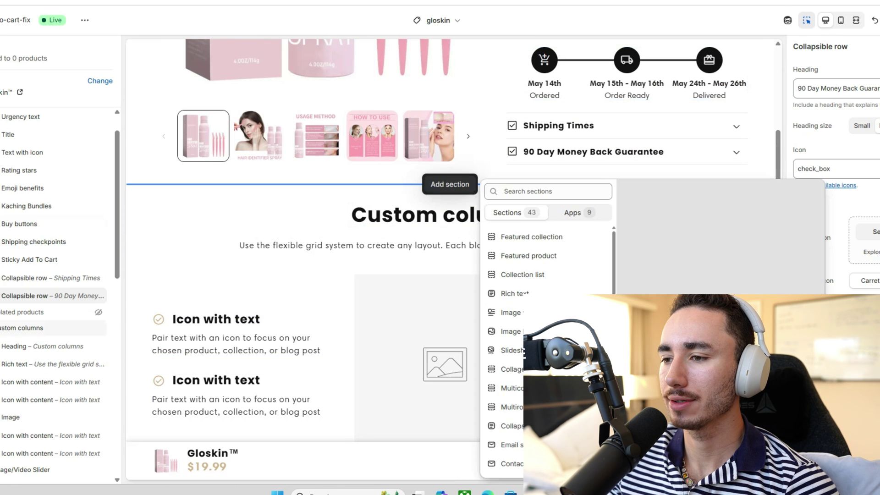
scroll(546, 254, down, 15)
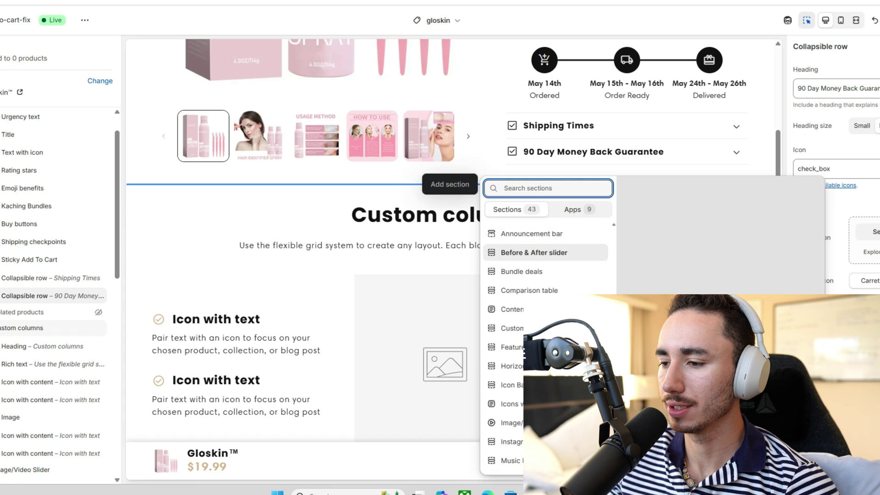
click(531, 254)
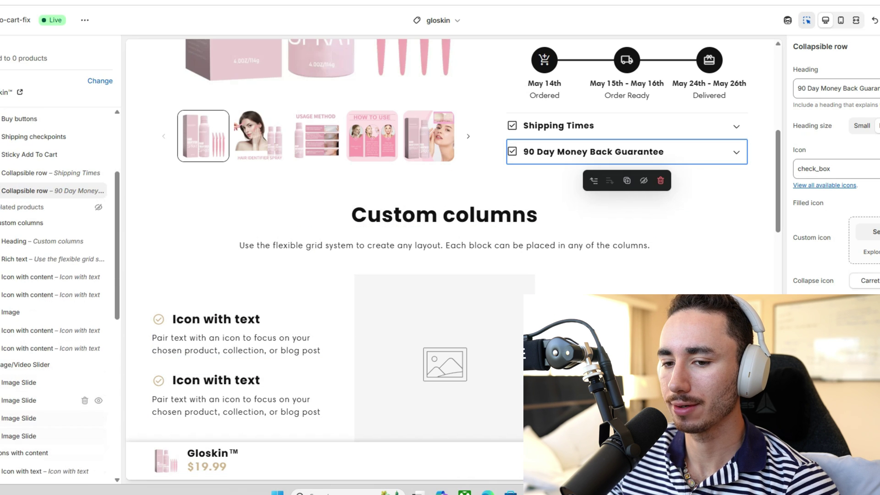
- Move the Image/Video Slider section directly above Custom columns and delete its four image slides
drag(27, 364, 18, 217)
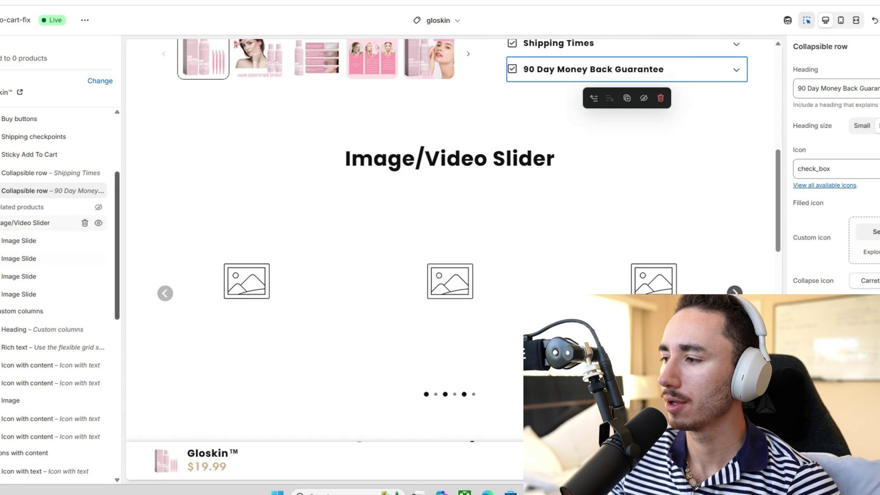
click(84, 241)
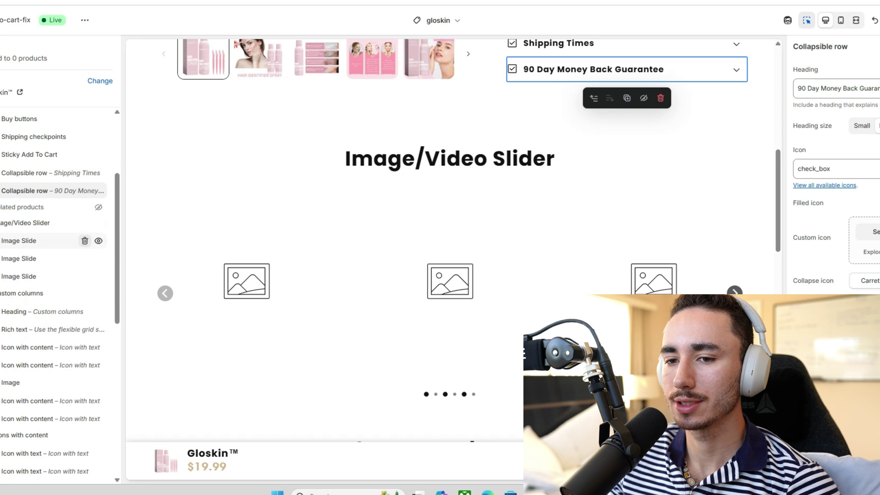
click(85, 241)
click(85, 241)
click(85, 241)
- Add three Video Slide blocks to the Image/Video Slider section and open the section's heading for editing
click(16, 241)
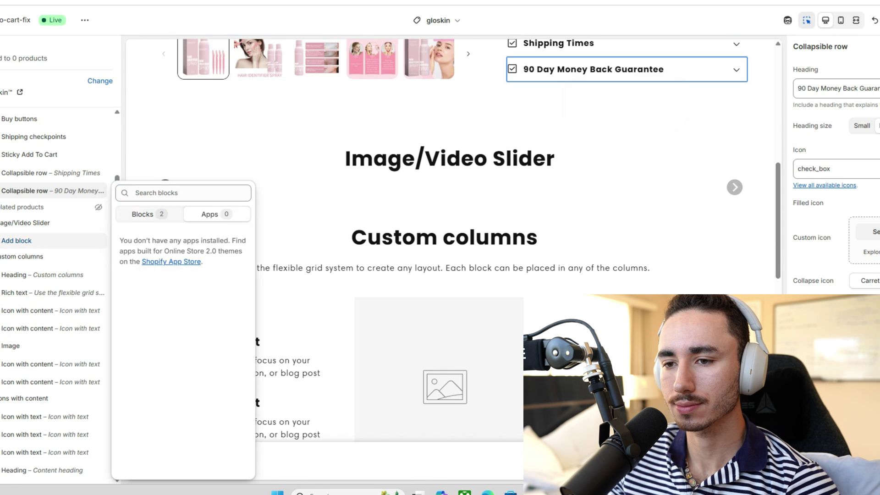
click(143, 214)
click(147, 257)
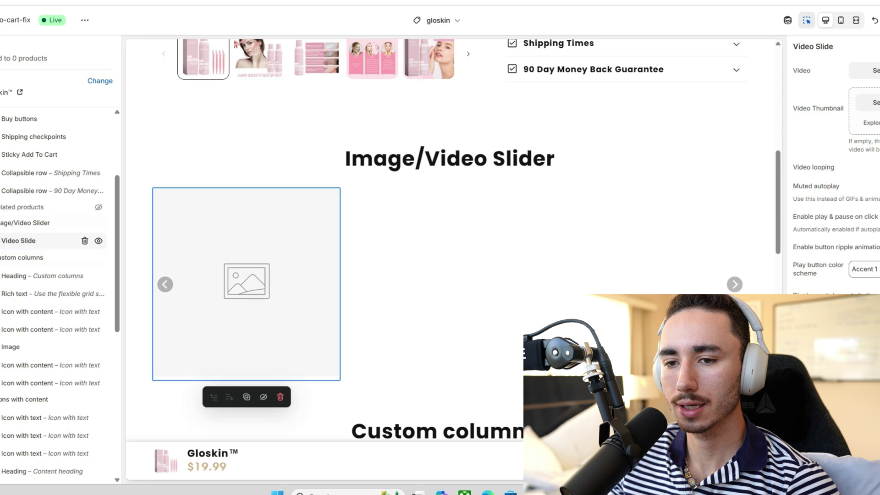
click(47, 250)
click(147, 257)
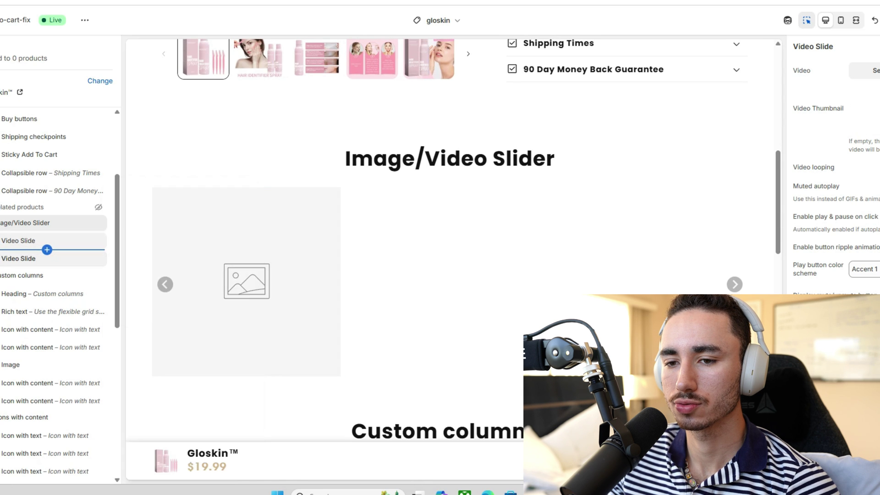
click(46, 250)
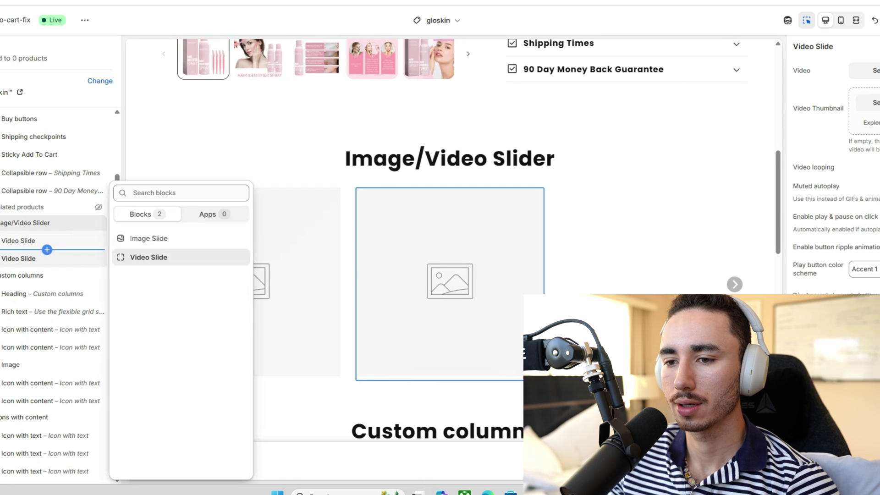
click(146, 258)
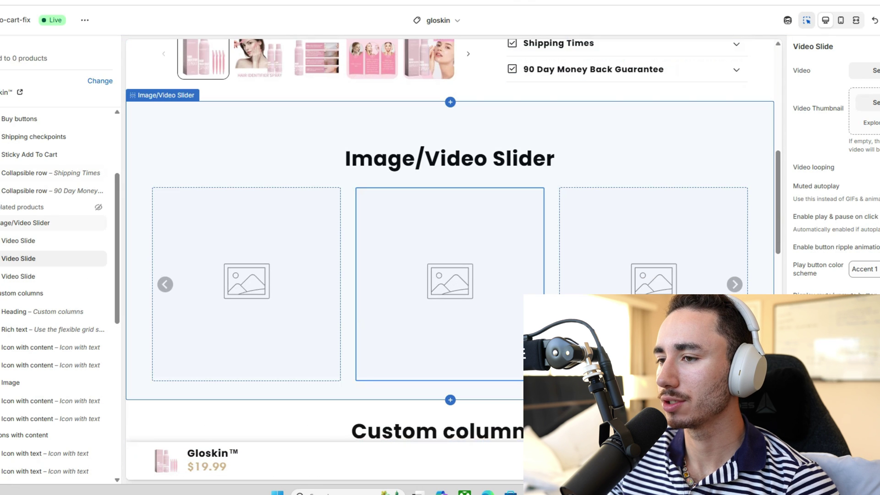
click(449, 159)
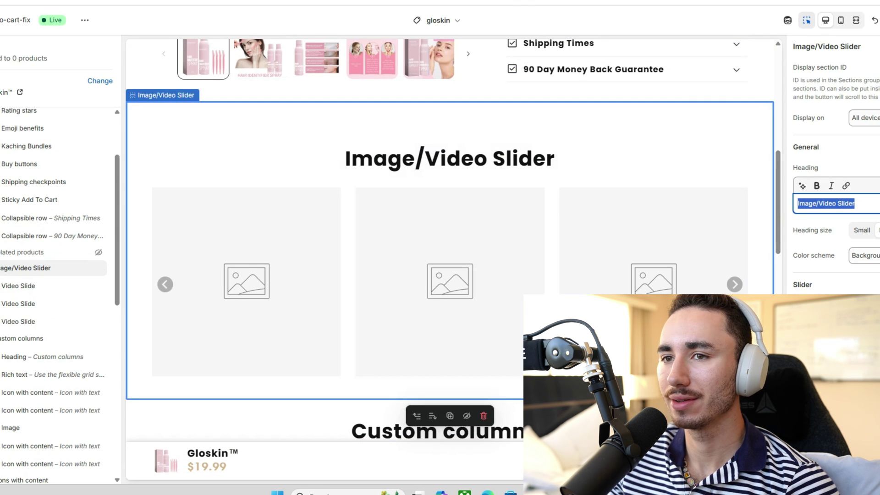
- Switch to the TikTok product research tab and download the top-ranked 37-second video for the SKNBODY hair identifier spray
key(ctrl+Tab)
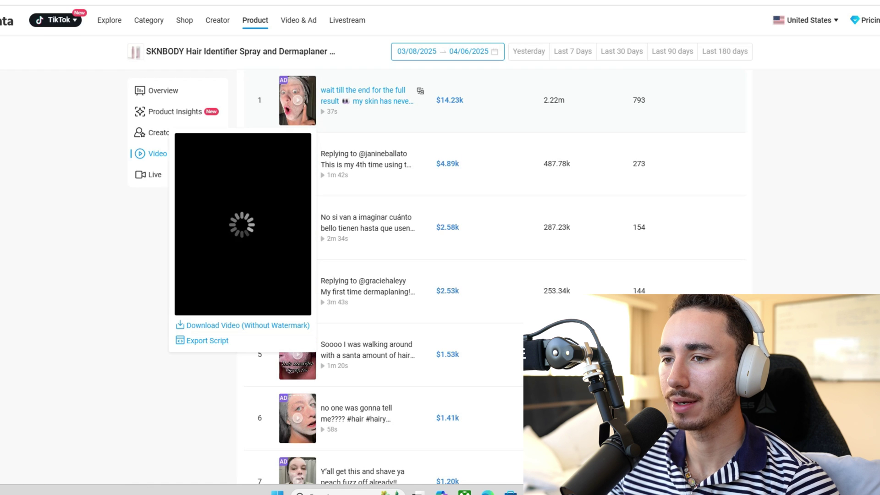
click(297, 228)
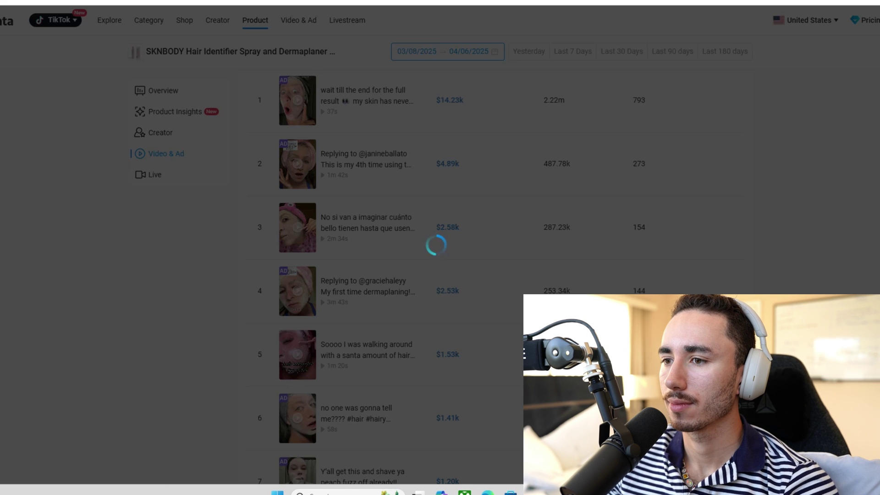
key(ctrl+Tab)
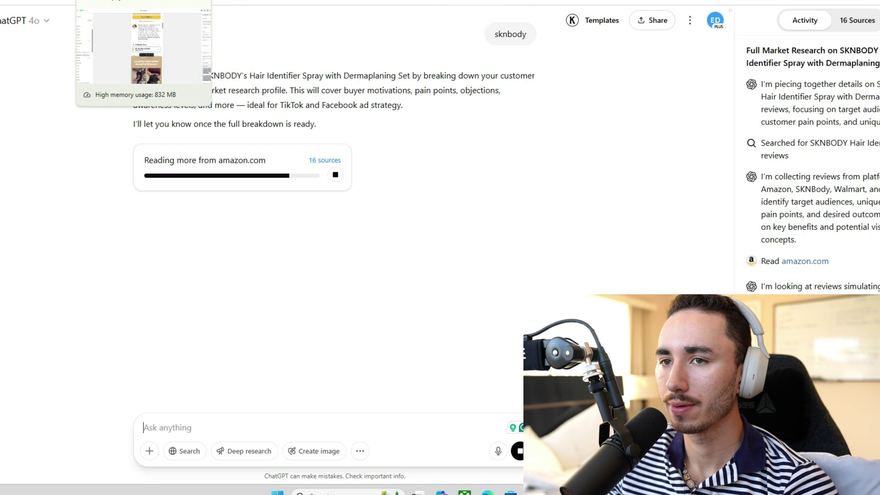
key(ctrl+Tab)
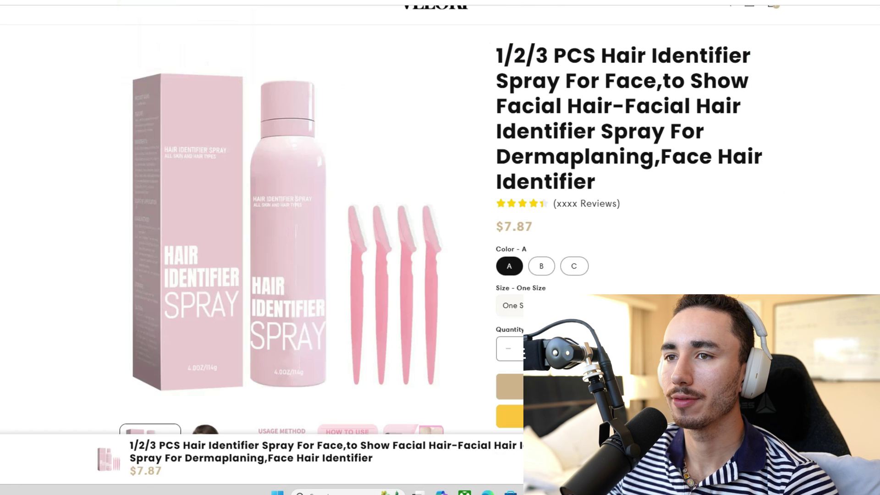
key(ctrl+Tab)
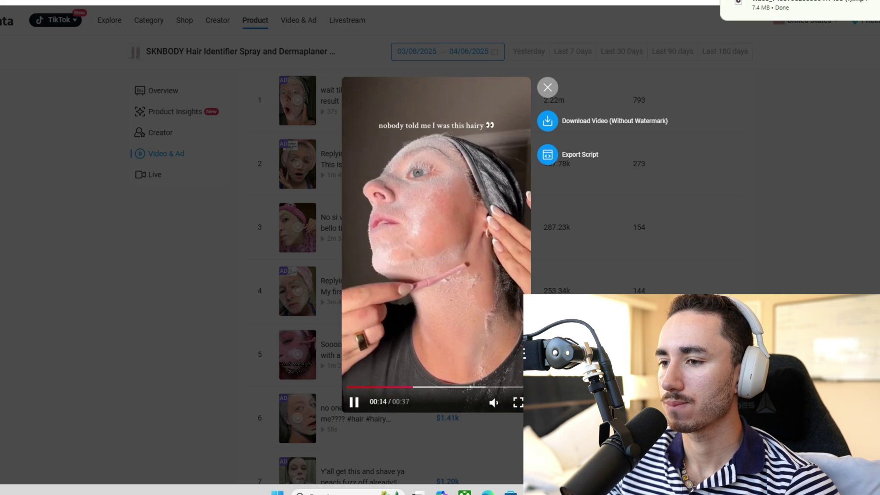
key(Escape)
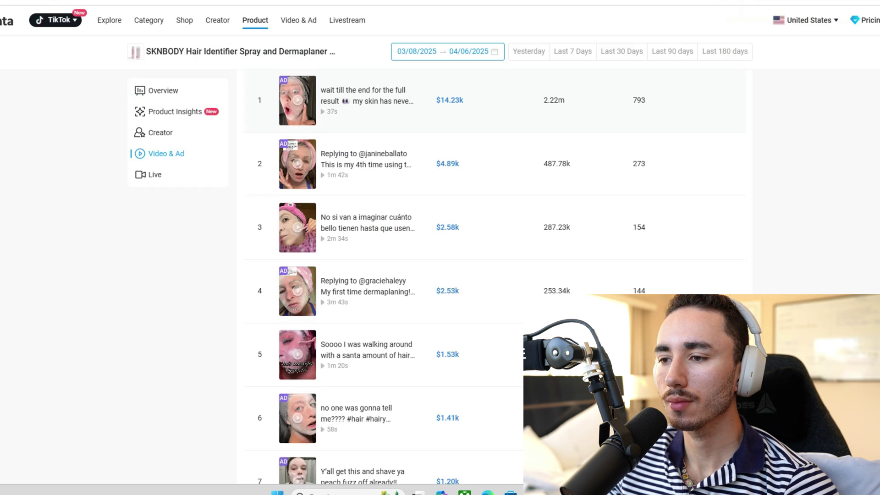
- Download the second-ranked and fifth-ranked videos from the SKNBODY product's Video & Ad list
click(297, 163)
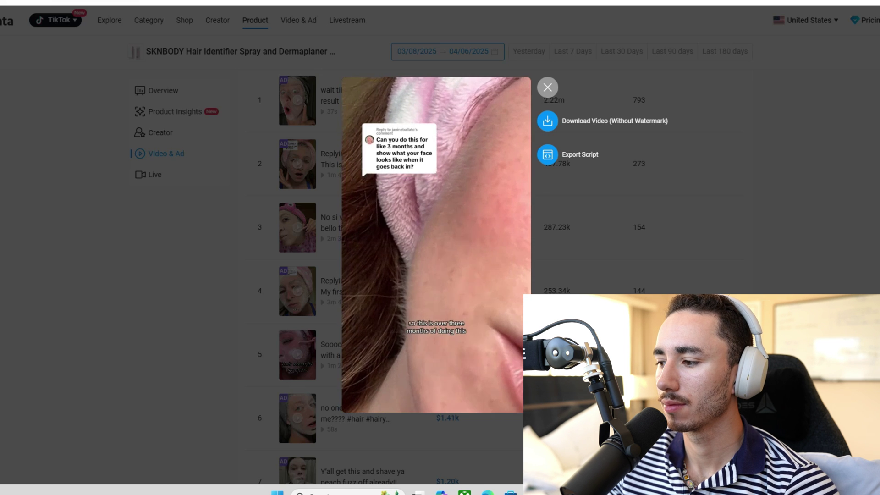
key(Escape)
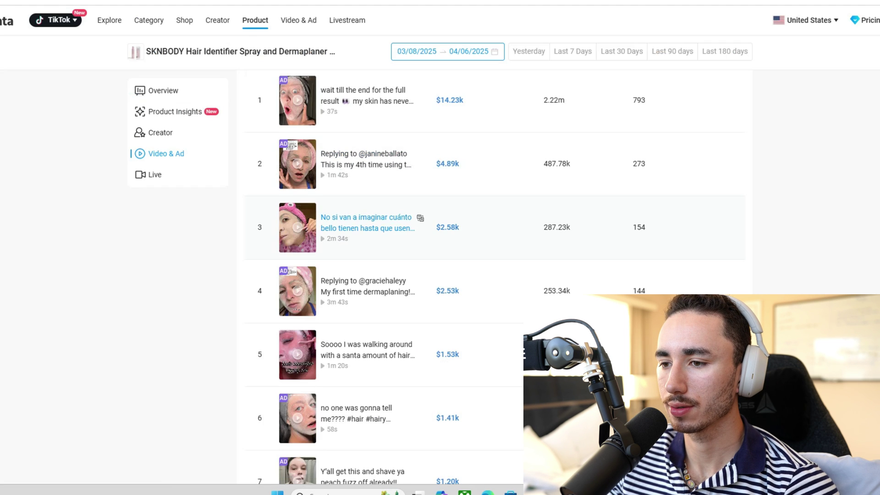
scroll(298, 229, down, 1)
scroll(298, 229, down, 2)
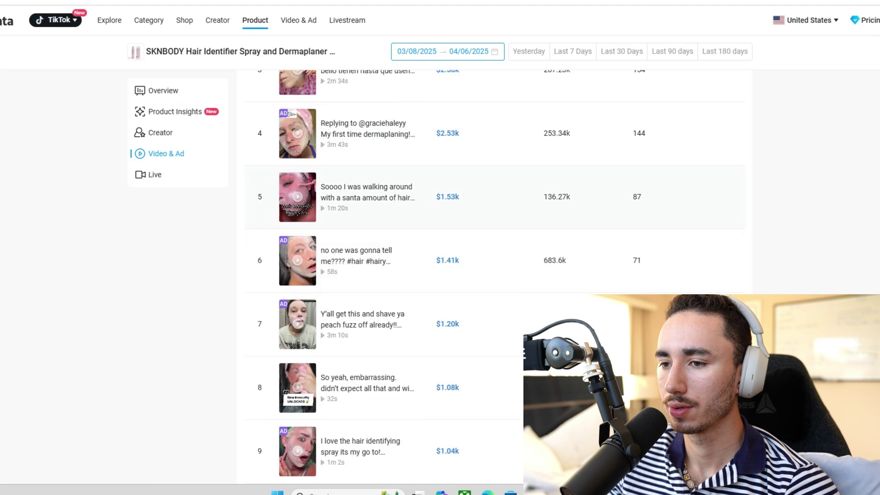
click(297, 197)
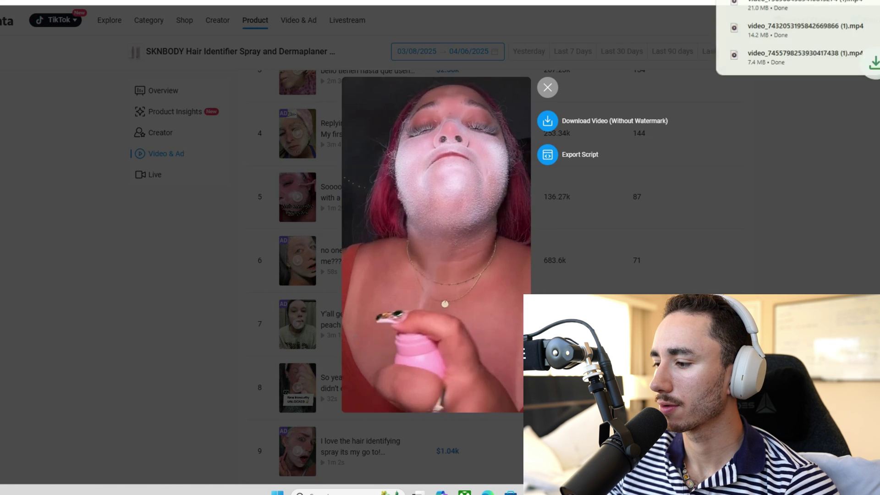
key(Escape)
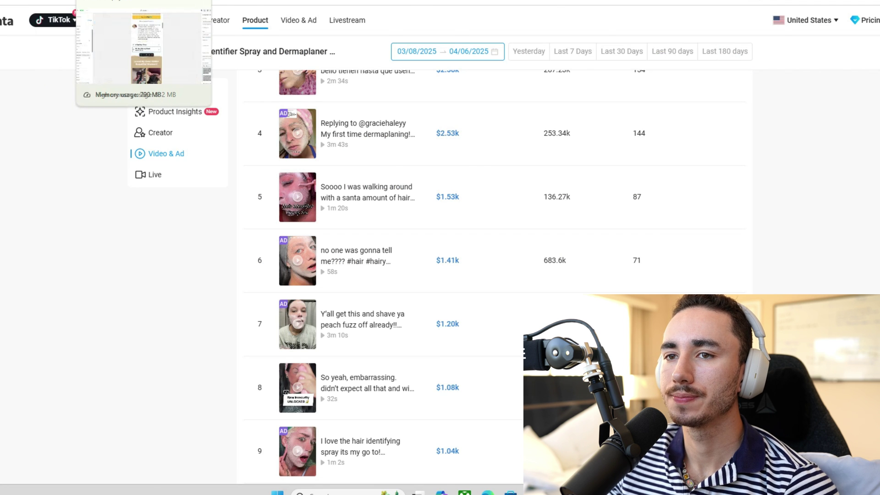
- Back in the gloskin template, upload the three newly downloaded MP4 videos from today through the first Video Slide's video picker
click(128, 1)
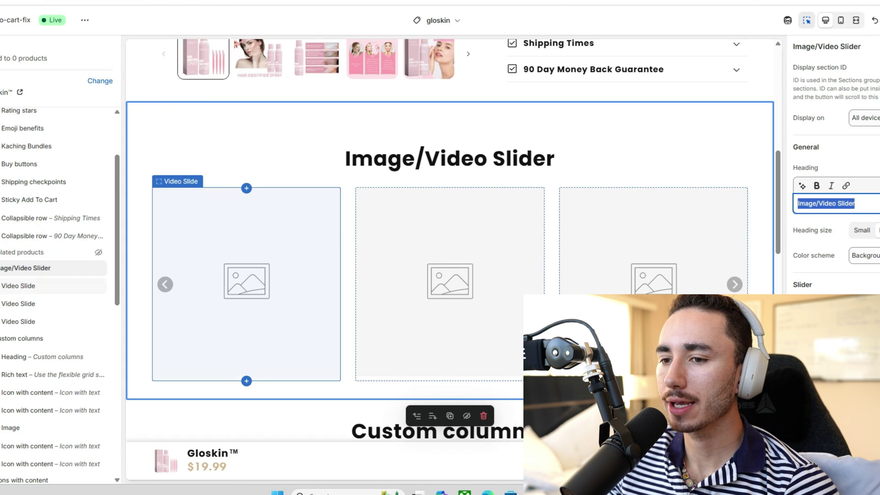
click(246, 239)
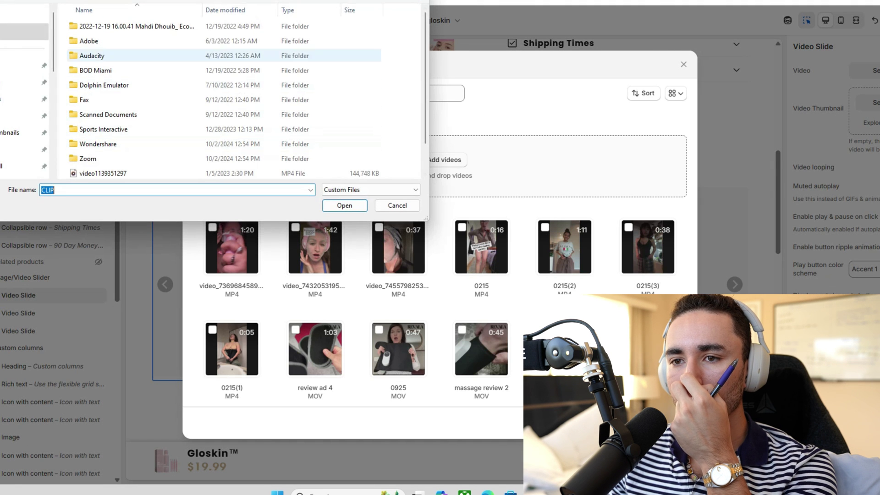
click(23, 82)
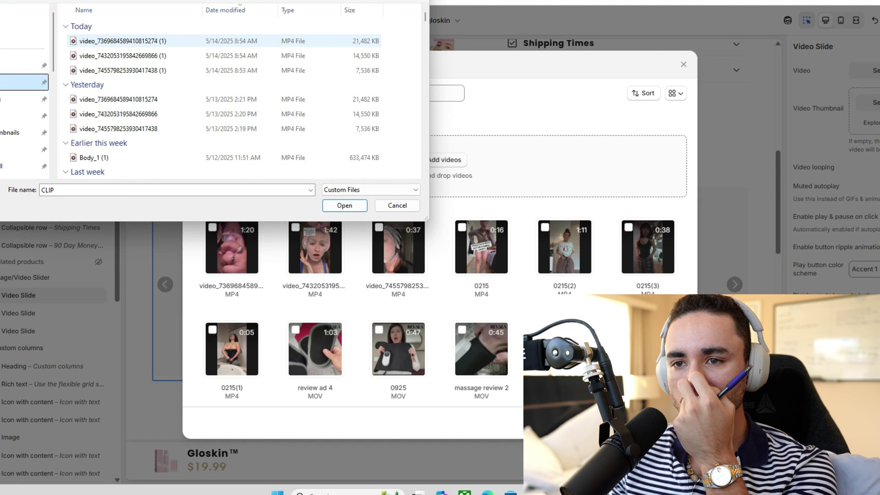
click(123, 41)
shift+click(123, 55)
shift+click(123, 70)
key(Return)
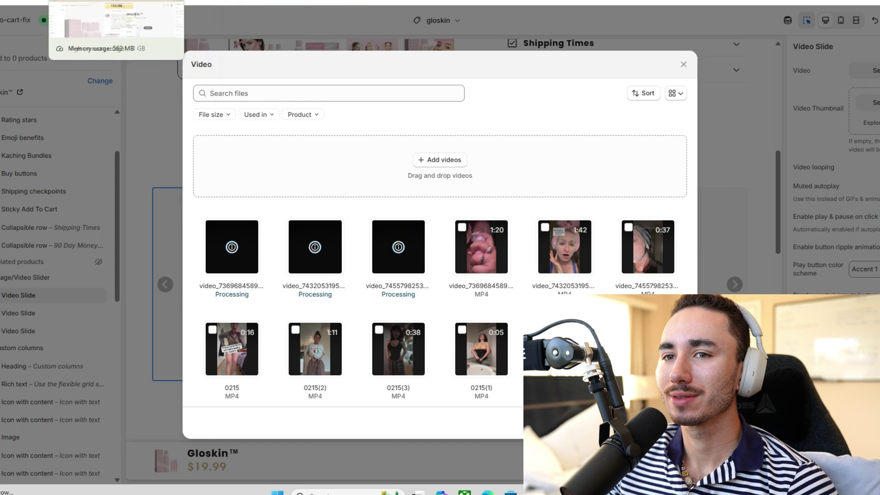
- Review the product page in the storefront preview tab, from the buy buttons and specifications down to Custom columns
click(110, 2)
scroll(440, 224, down, 5)
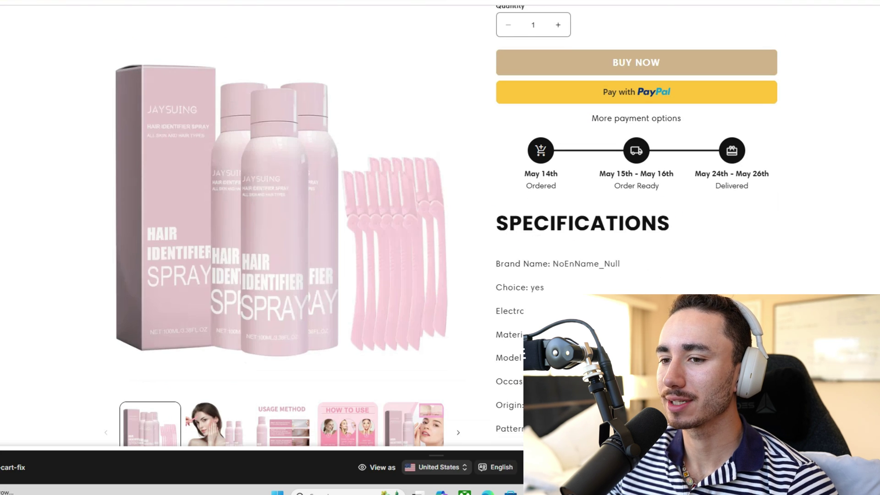
scroll(440, 224, down, 4)
scroll(440, 224, up, 5)
scroll(440, 224, down, 8)
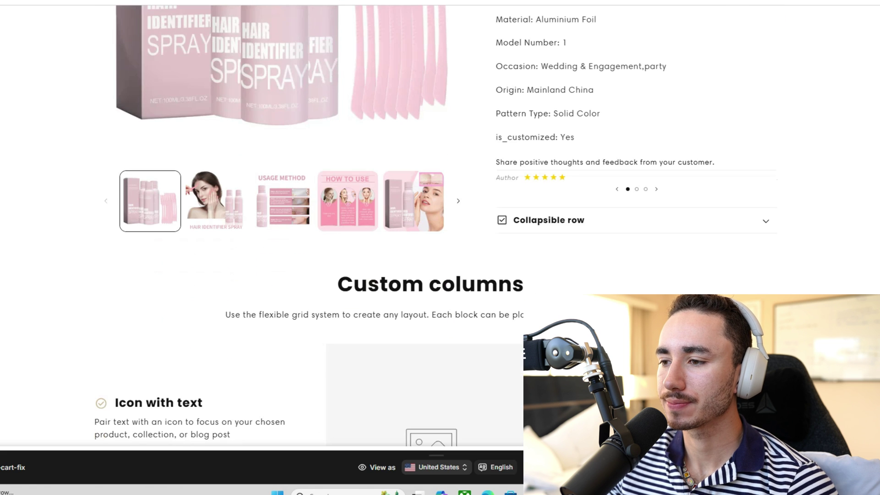
- From the Gloskin™ product admin page, open the store's shipping and delivery settings and the general shipping rates profile
key(ctrl+shift+Tab)
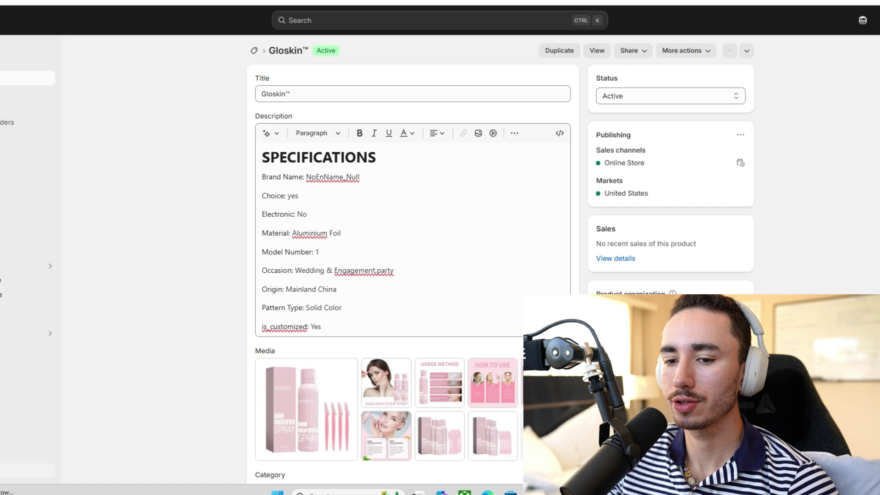
click(28, 470)
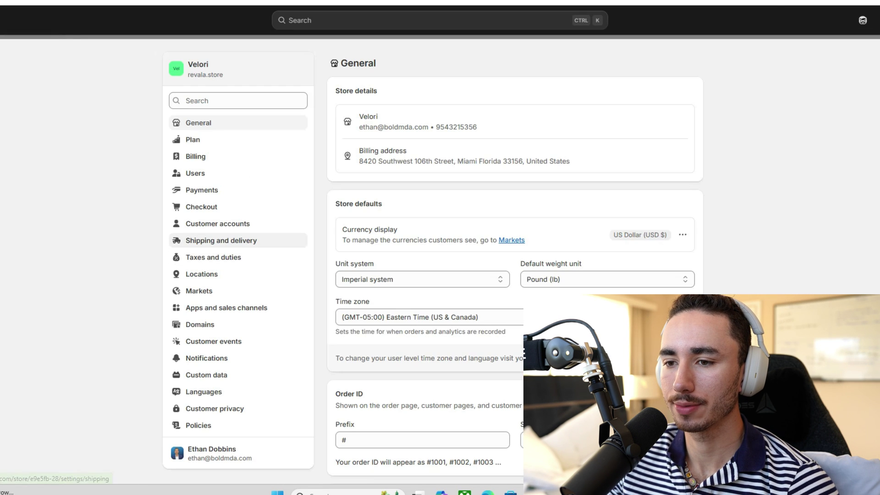
click(221, 240)
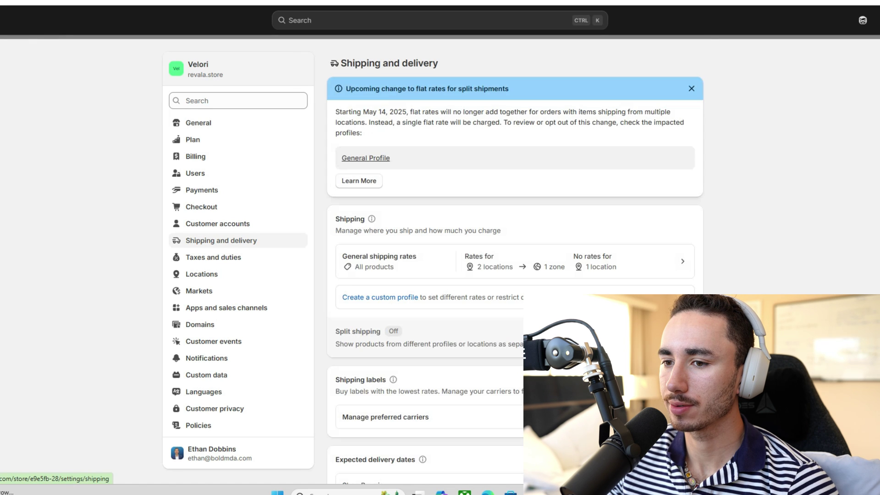
click(399, 261)
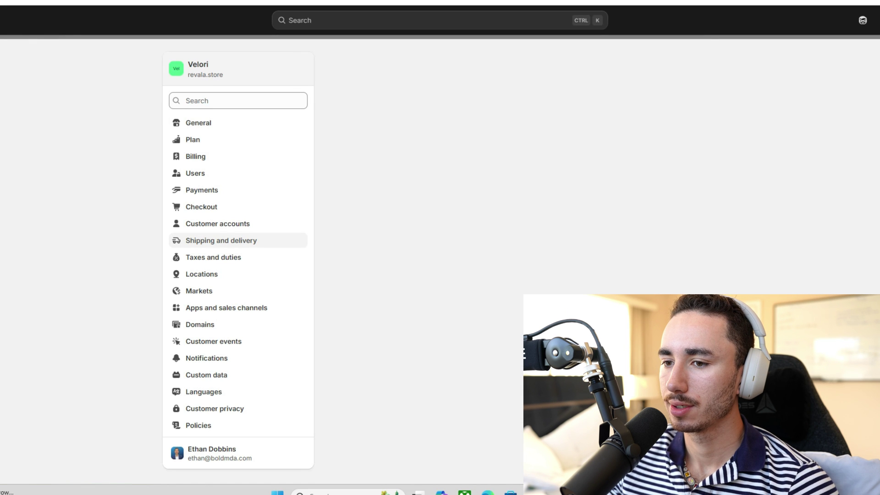
scroll(514, 257, down, 6)
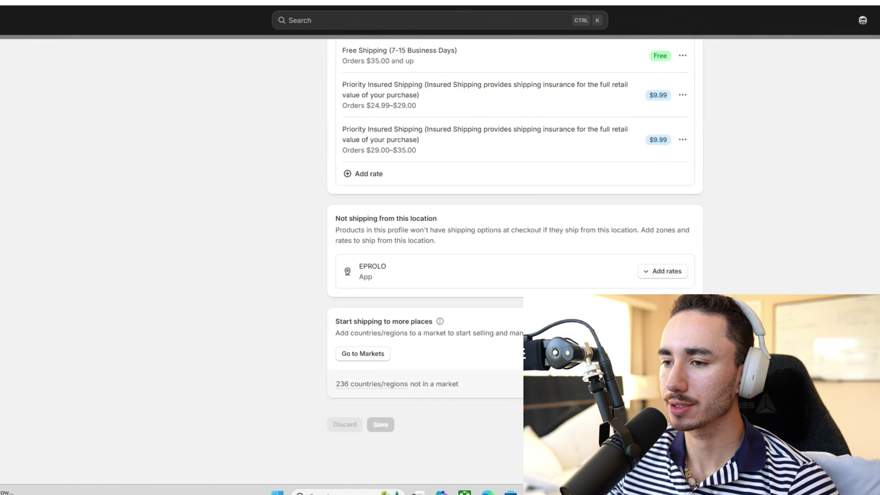
scroll(515, 257, up, 4)
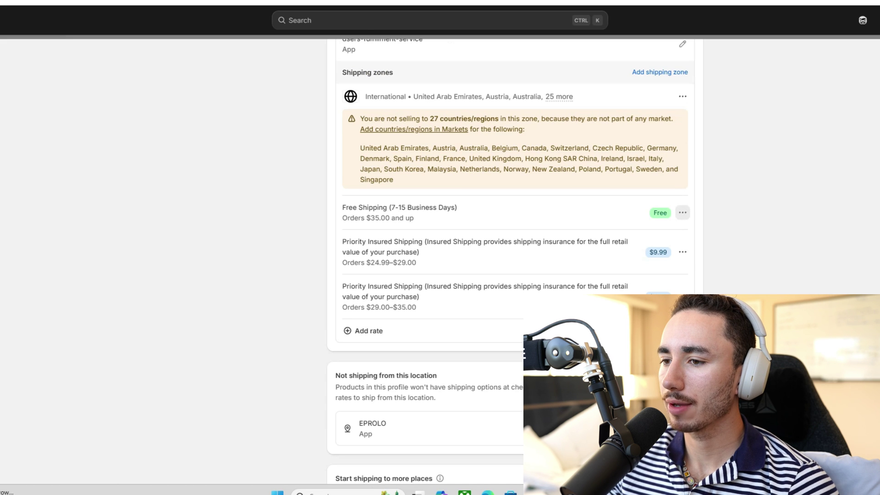
- Set the Free Shipping rate's minimum order price to $49.00 and the $24.99–$29.00 Priority Insured Shipping rate's maximum to $48
click(667, 234)
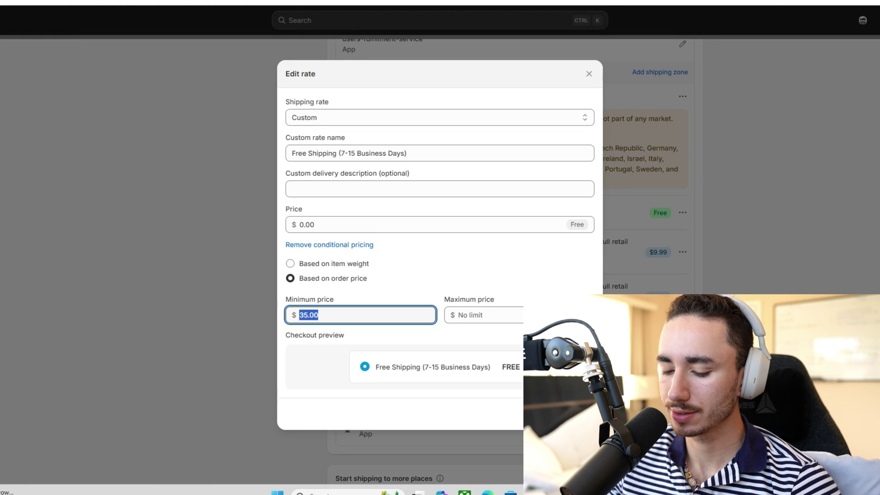
key(Return)
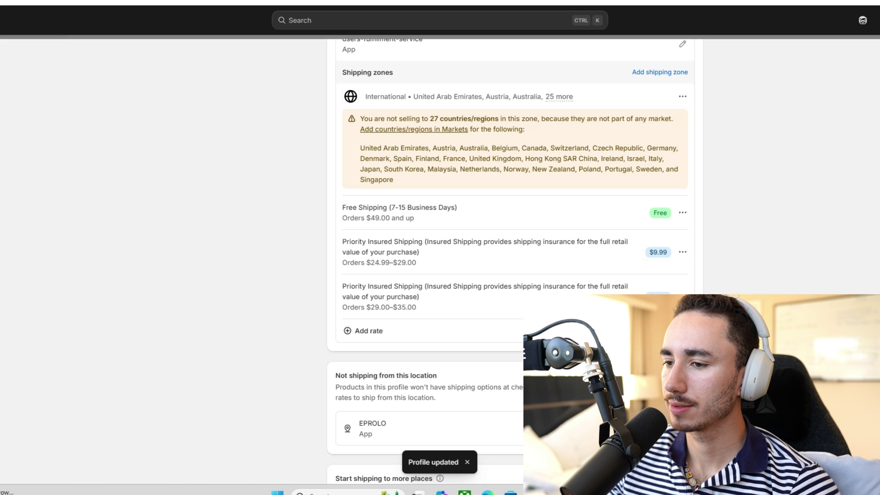
click(668, 274)
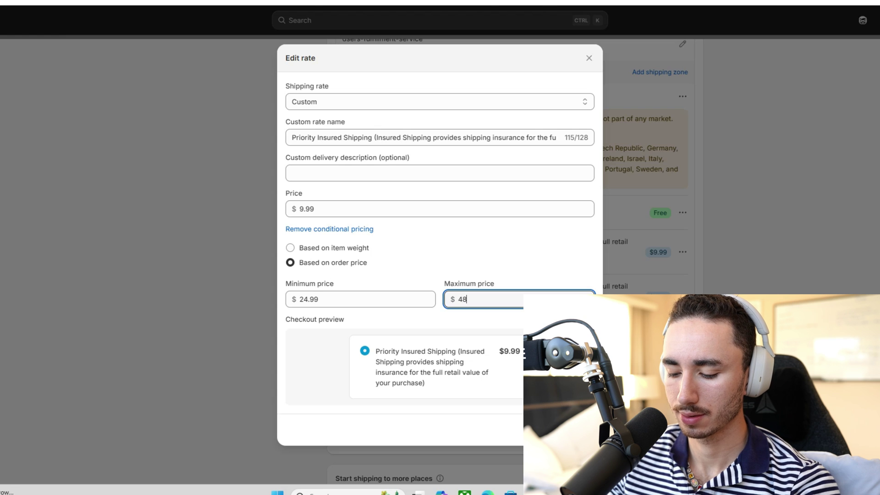
click(582, 430)
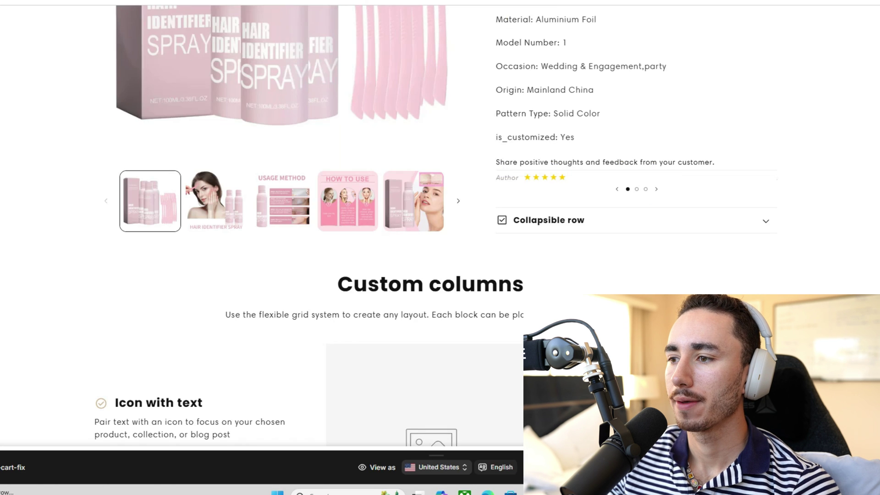
- Switch to the SKNBODY Hair Identifier Spray page and examine its sections on dermaplaning, ingredients, usage steps and before/after results
scroll(440, 229, down, 15)
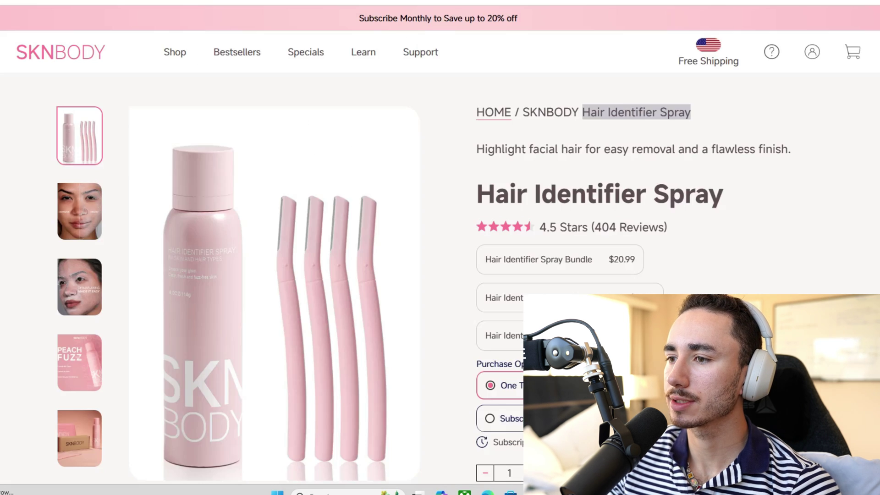
scroll(440, 229, down, 12)
scroll(440, 229, down, 10)
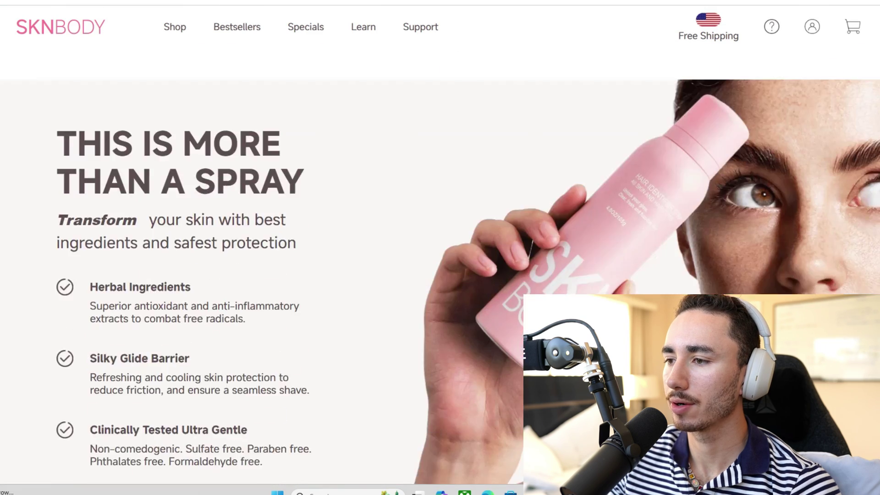
scroll(440, 229, up, 12)
scroll(440, 266, down, 10)
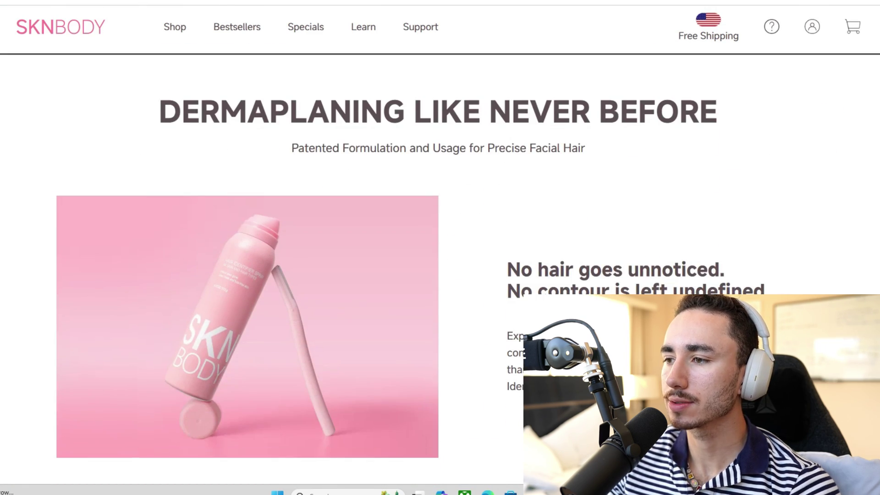
scroll(440, 266, down, 15)
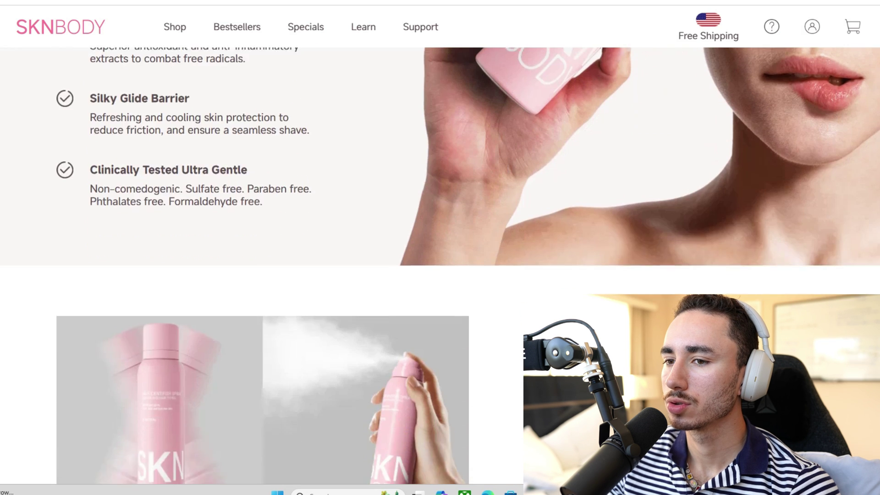
scroll(440, 266, up, 3)
mouse_move(69, 64)
mouse_down()
mouse_move(64, 254)
mouse_move(197, 271)
mouse_up()
scroll(440, 266, down, 7)
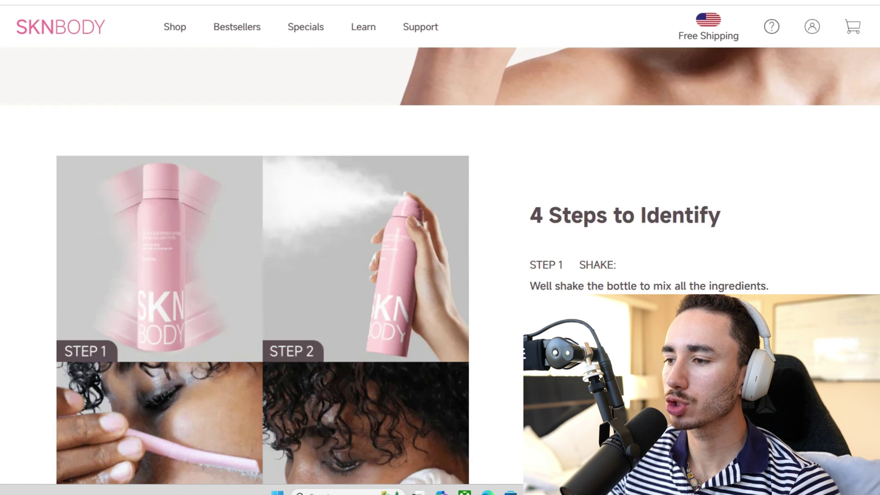
drag(548, 215, 769, 286)
scroll(768, 286, down, 10)
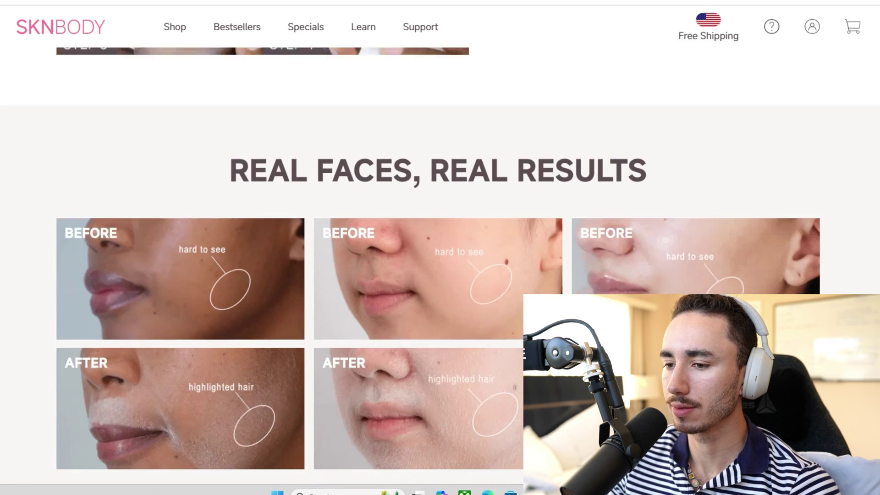
- Copy SKNBODY's "REAL FACES, REAL RESULTS" heading, confirm the 0:37 video for the gloskin template's first slide, and paste the text as the slider heading
drag(316, 158, 647, 158)
key(ctrl+c)
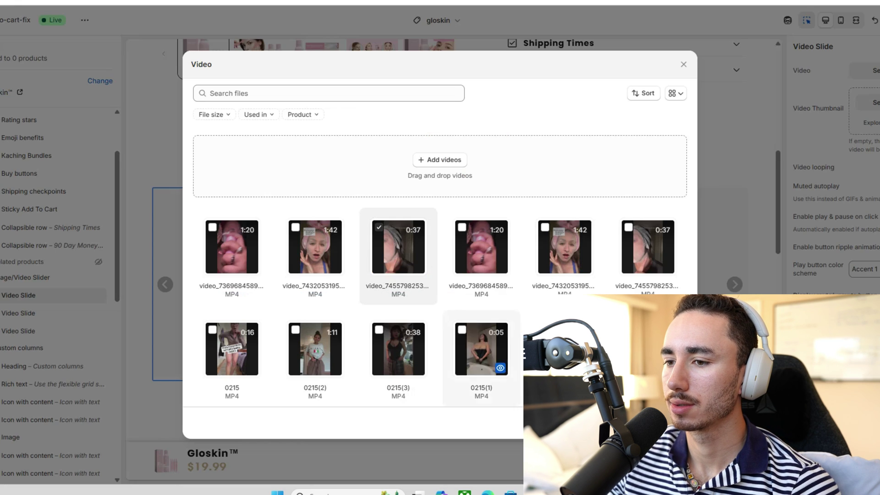
click(669, 424)
click(450, 158)
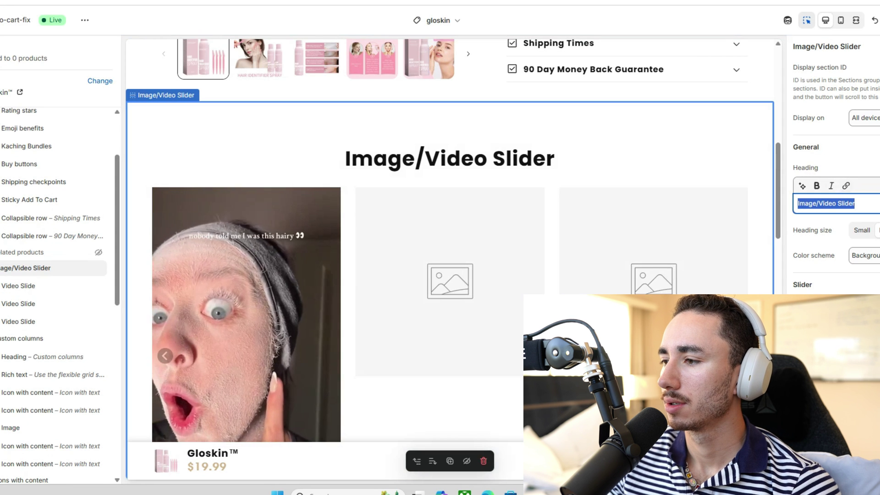
key(ctrl+v)
key(ctrl+a)
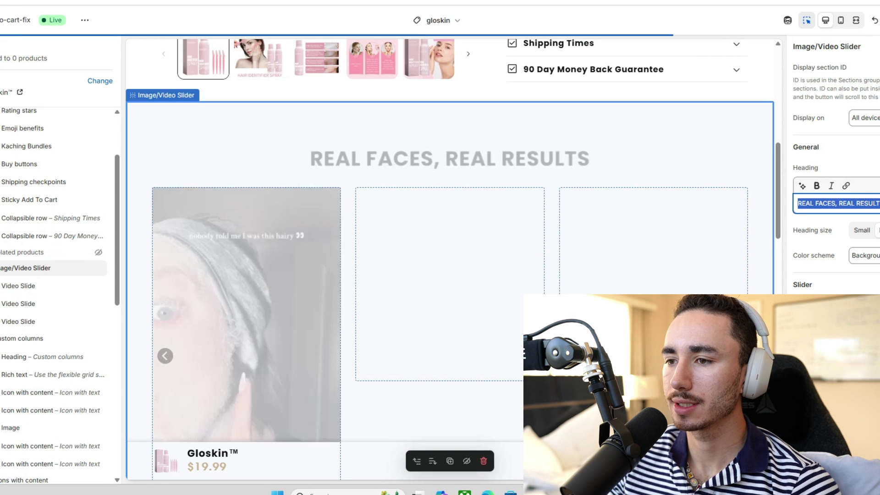
- Add a section divider directly above the image/video slider section and set its shape to Waves 1
scroll(449, 257, down, 8)
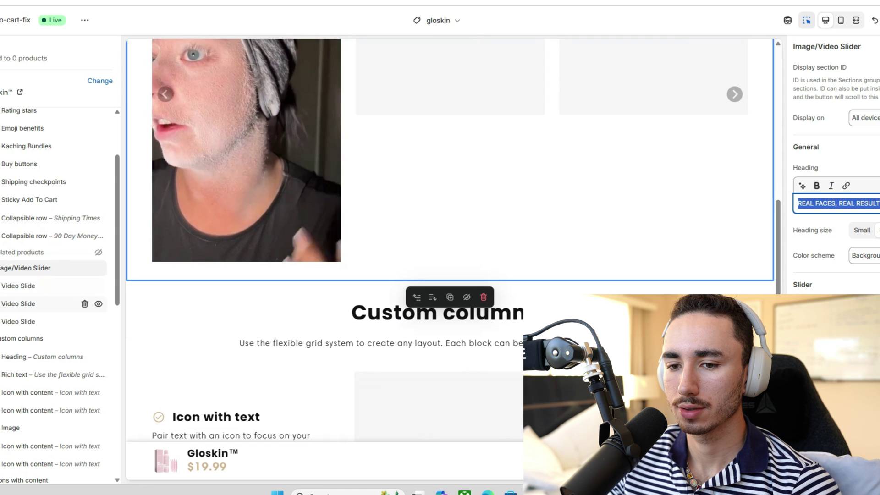
scroll(55, 293, down, 8)
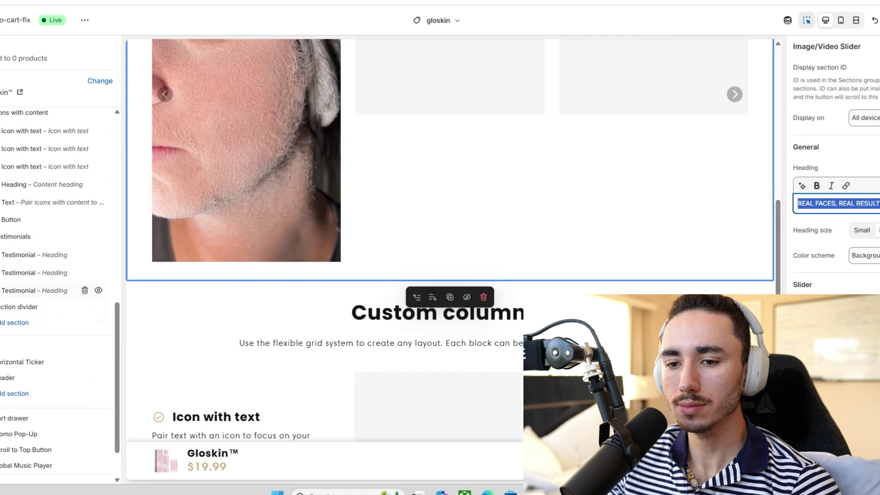
click(15, 322)
scroll(179, 334, down, 5)
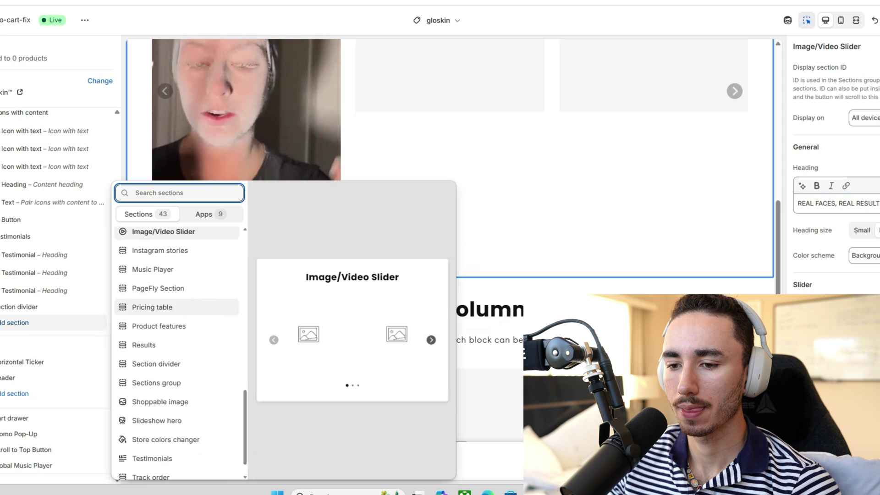
click(156, 334)
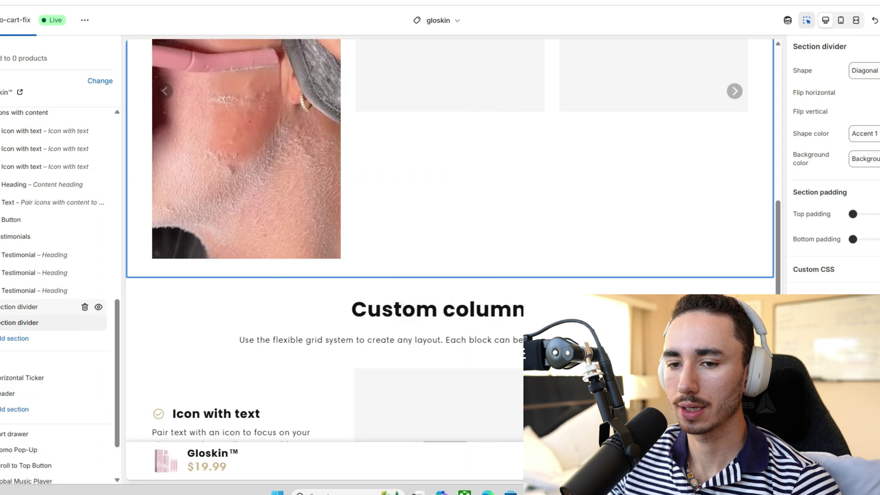
click(15, 270)
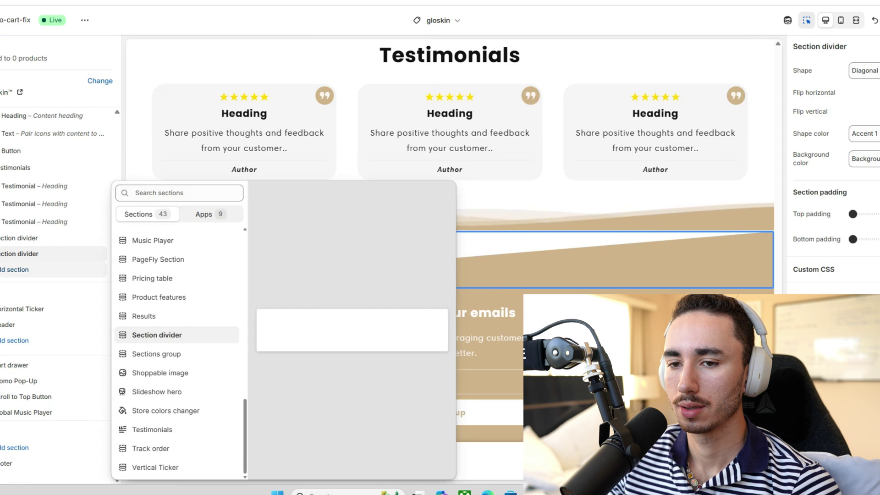
key(Escape)
drag(17, 253, 17, 324)
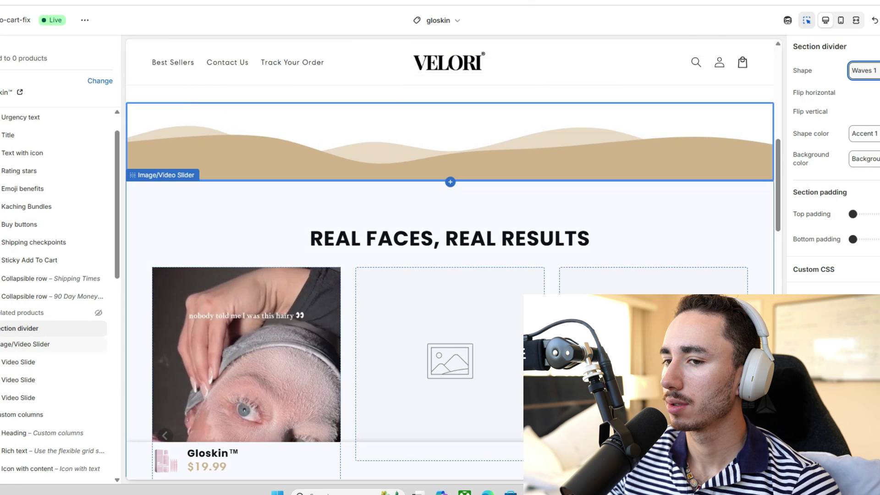
- Set the color scheme of the "REAL FACES, REAL RESULTS" image/video slider section to Accent 1
click(450, 238)
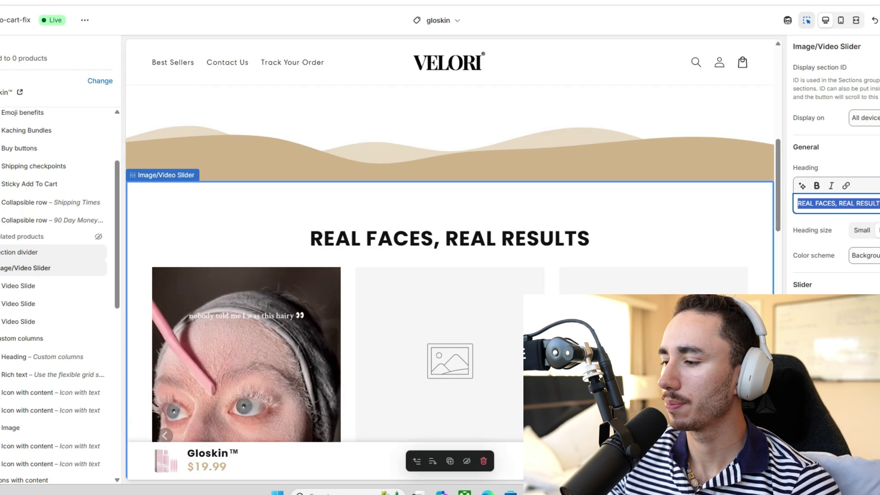
scroll(836, 164, down, 5)
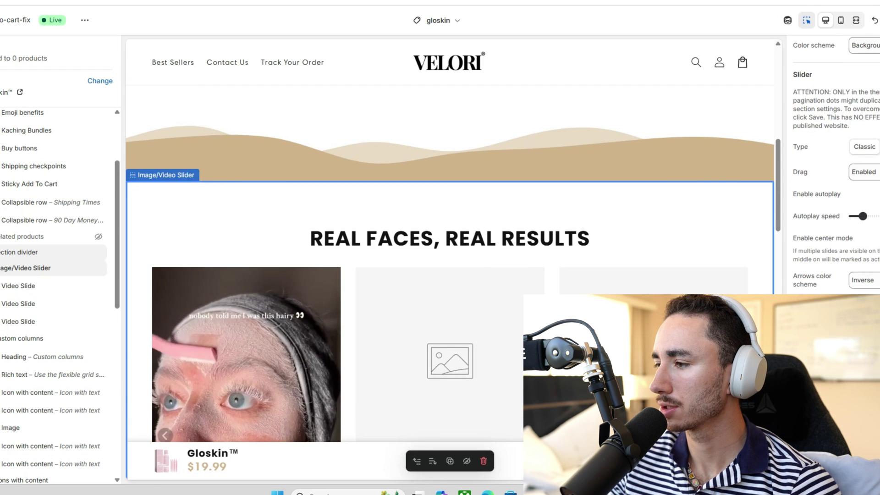
scroll(835, 164, down, 5)
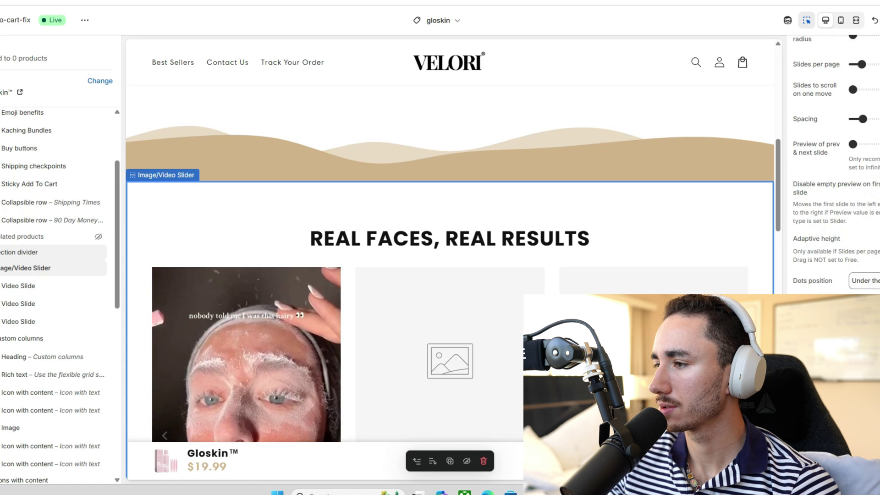
scroll(836, 165, down, 5)
scroll(836, 164, down, 1)
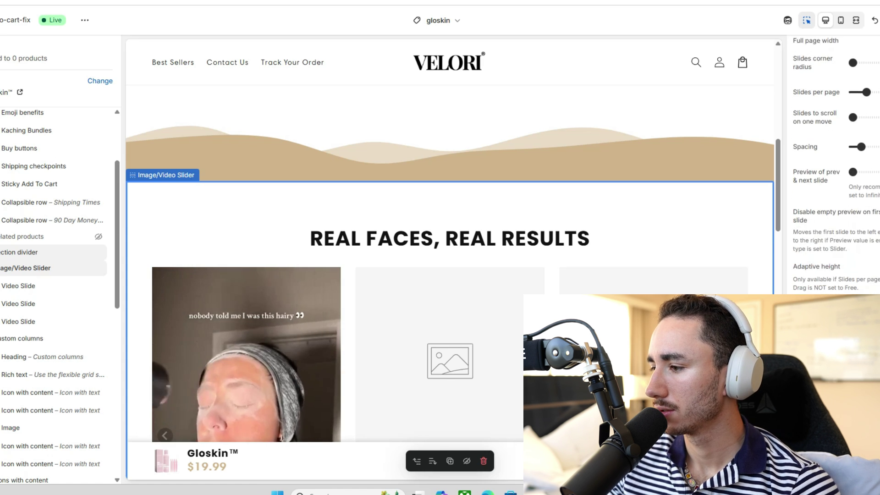
click(838, 203)
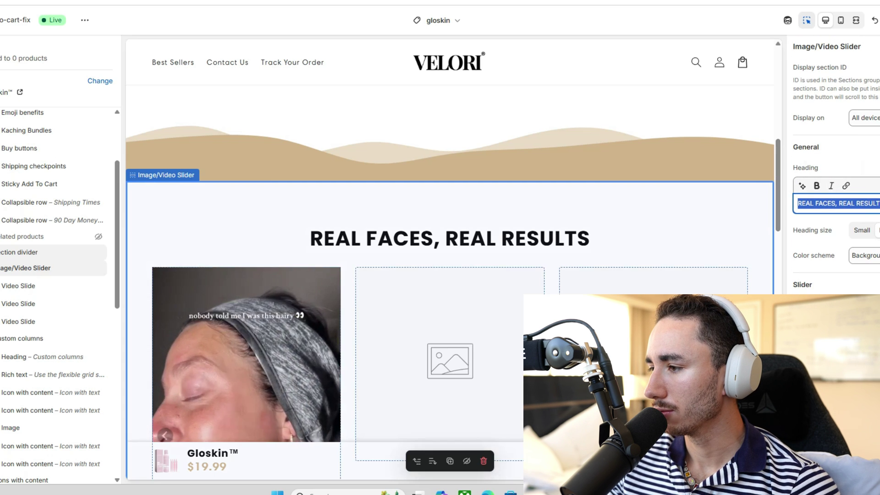
scroll(836, 164, down, 3)
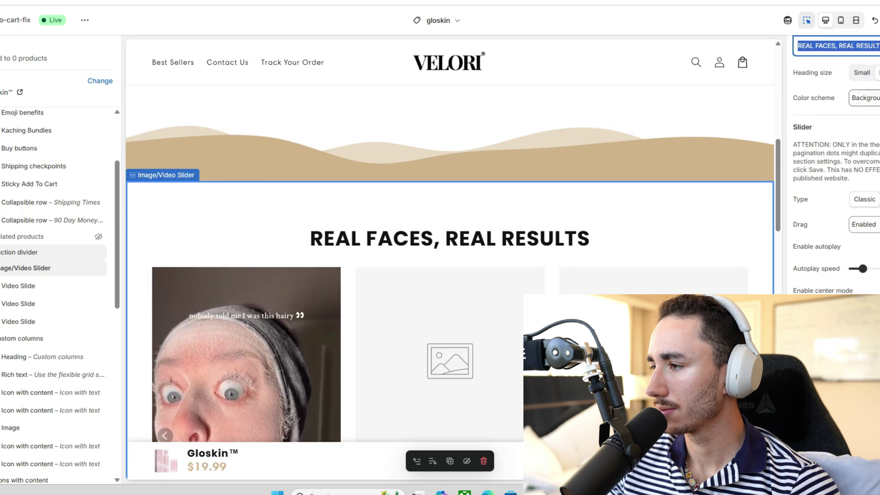
key(Return)
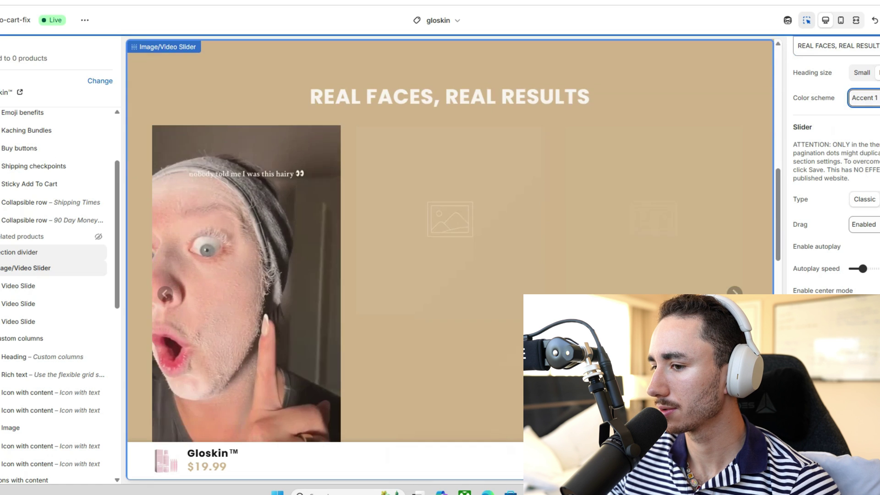
scroll(449, 256, down, 3)
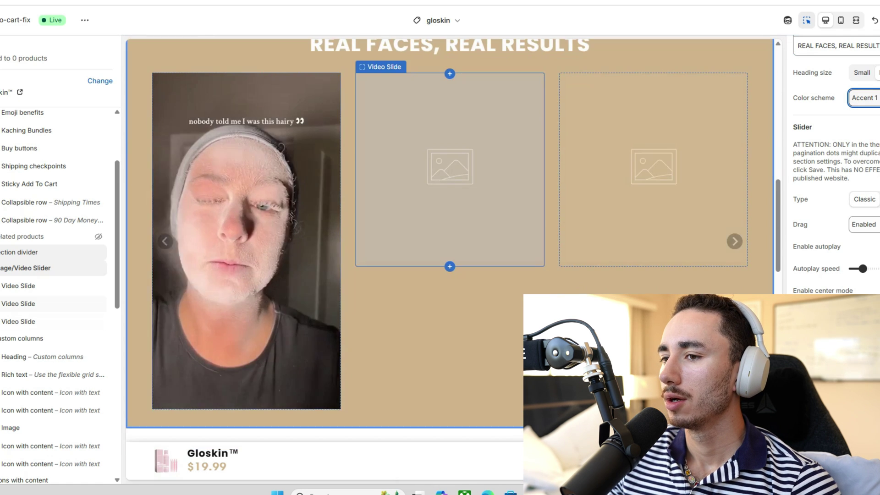
scroll(449, 183, down, 5)
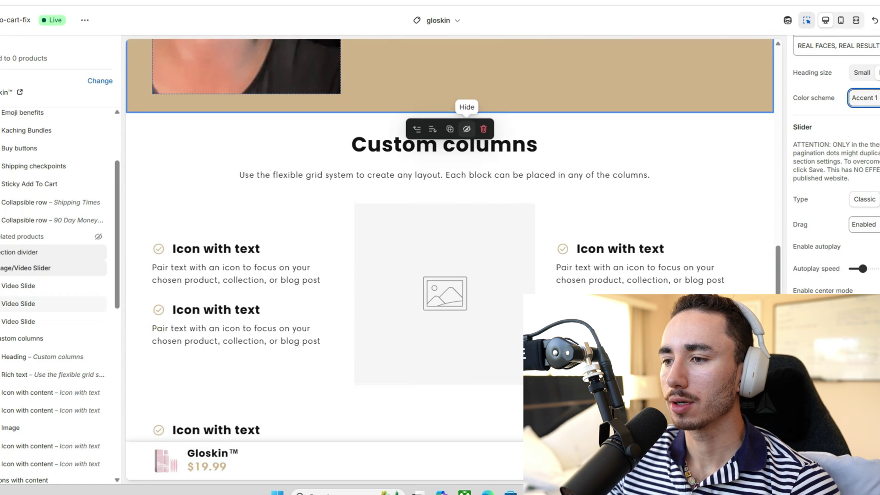
scroll(449, 184, up, 3)
click(19, 304)
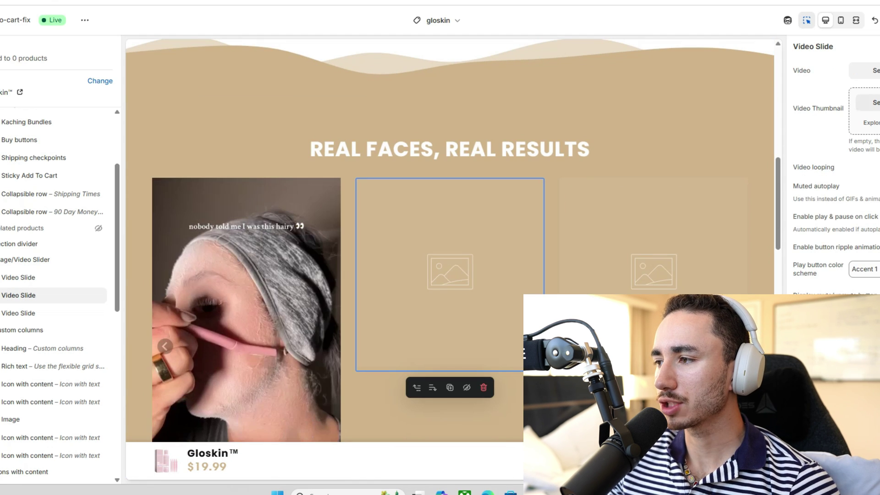
click(873, 70)
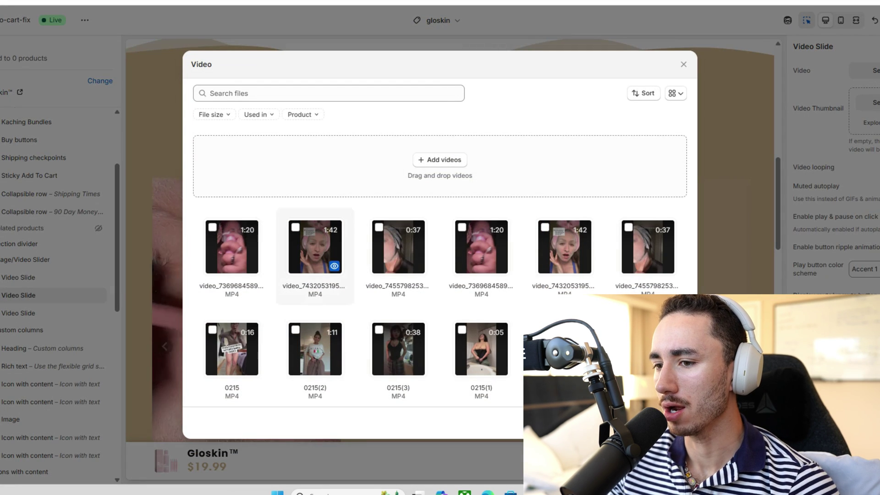
key(Return)
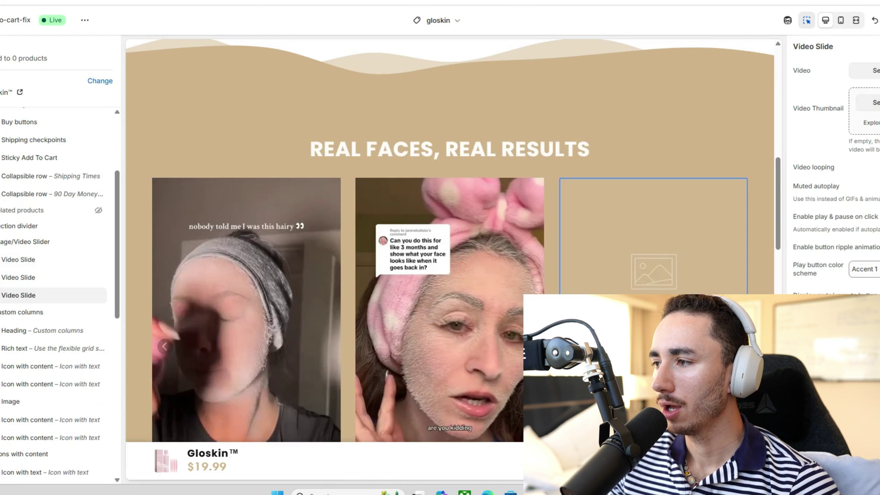
click(874, 70)
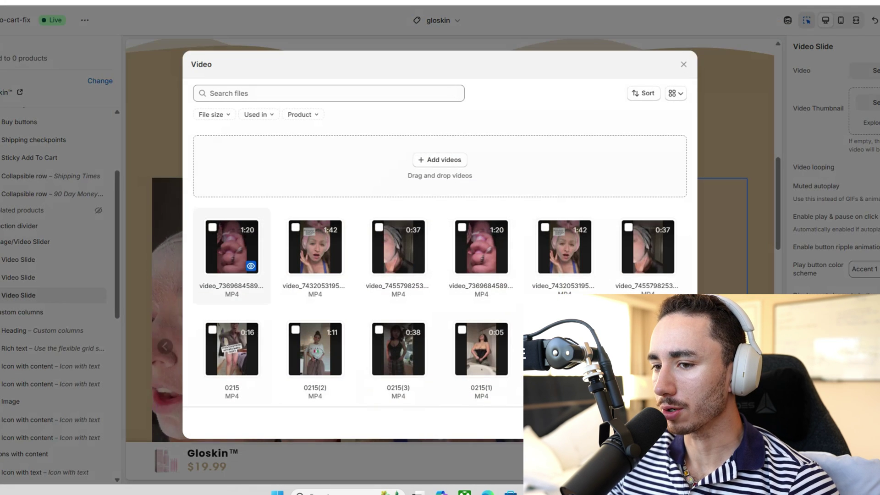
key(Return)
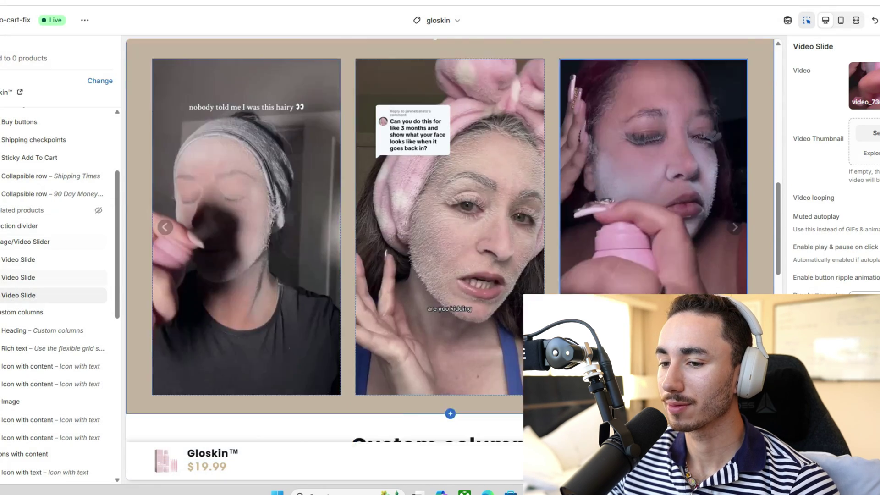
- Add another section divider between the image/video slider and the custom columns section, with its shape set to Waves 1
scroll(450, 256, up, 2)
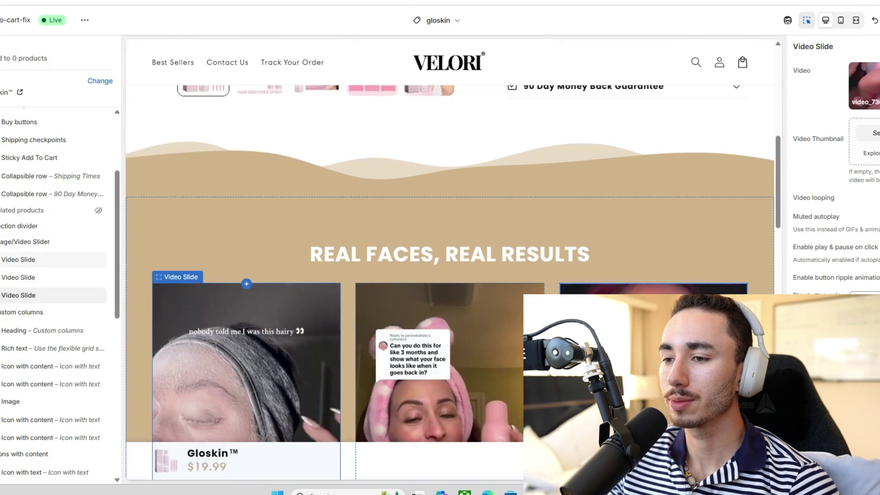
click(450, 254)
scroll(450, 254, down, 8)
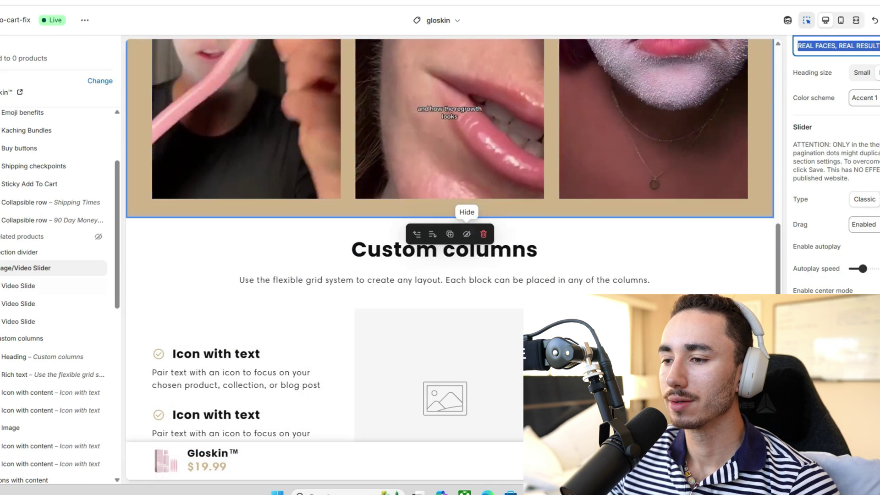
click(28, 338)
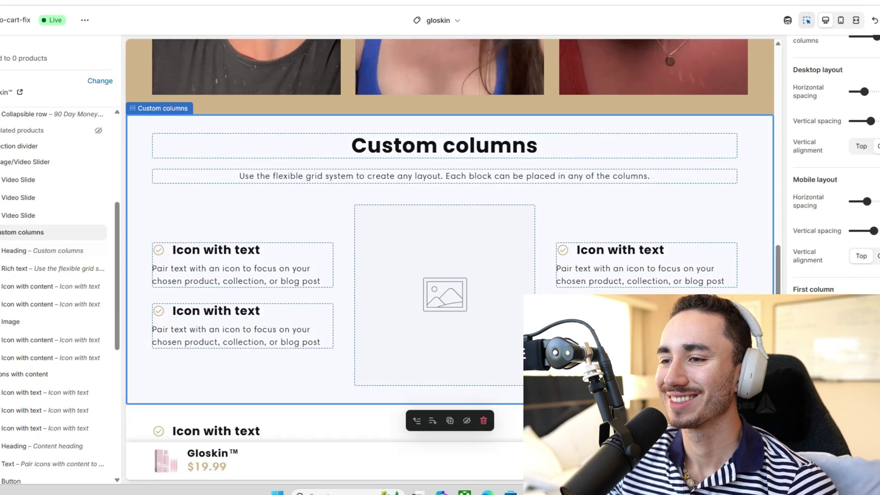
click(458, 104)
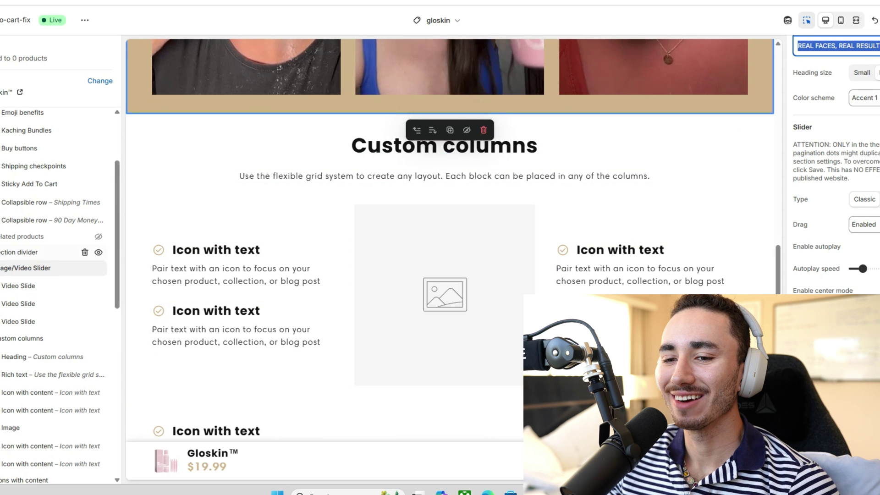
click(39, 259)
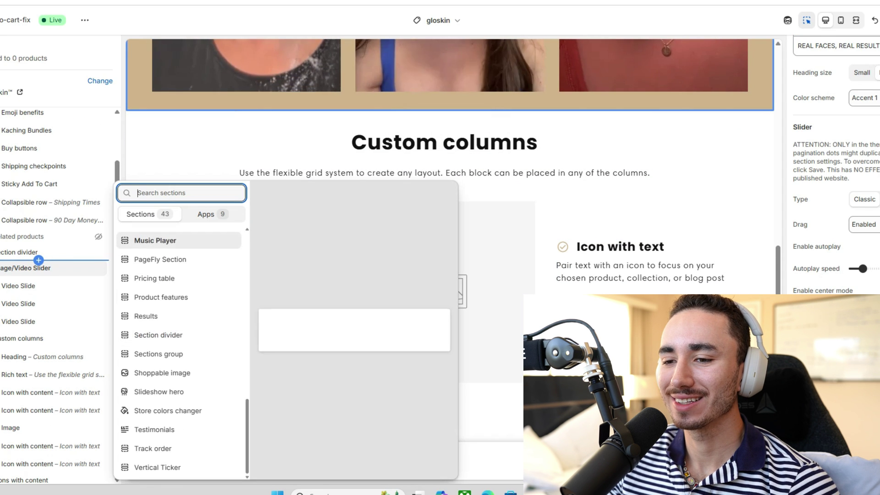
click(160, 278)
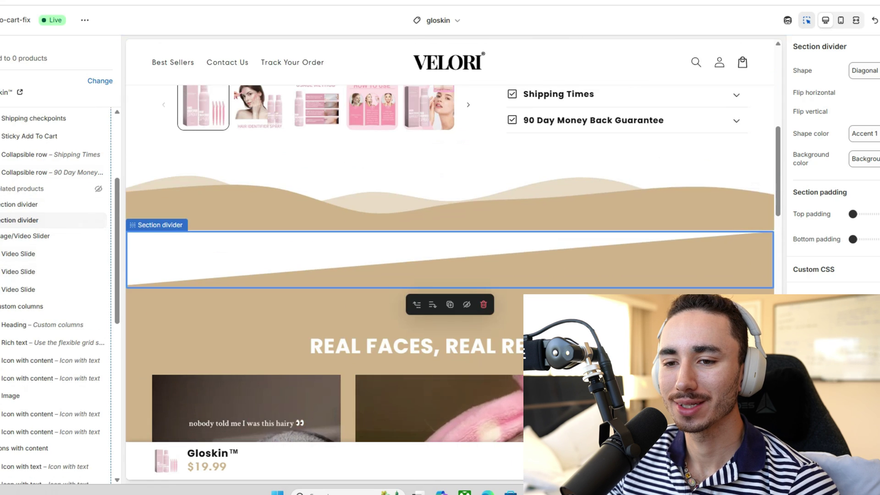
drag(28, 220, 39, 283)
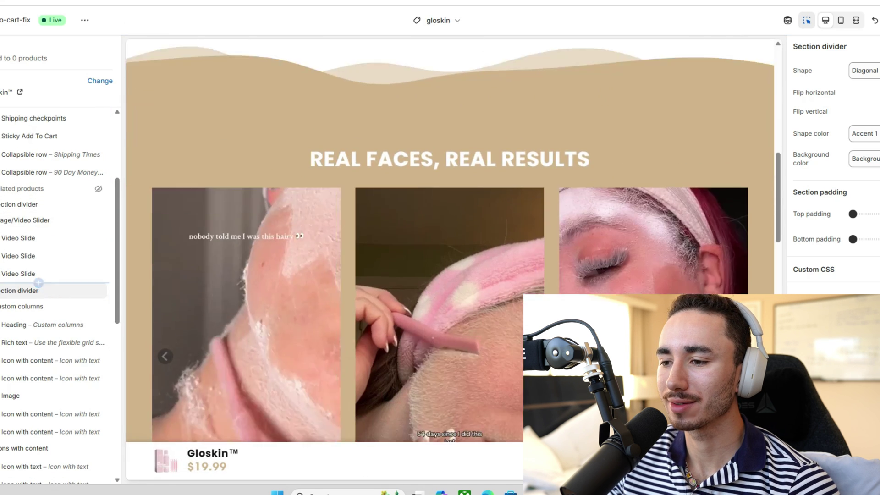
click(865, 70)
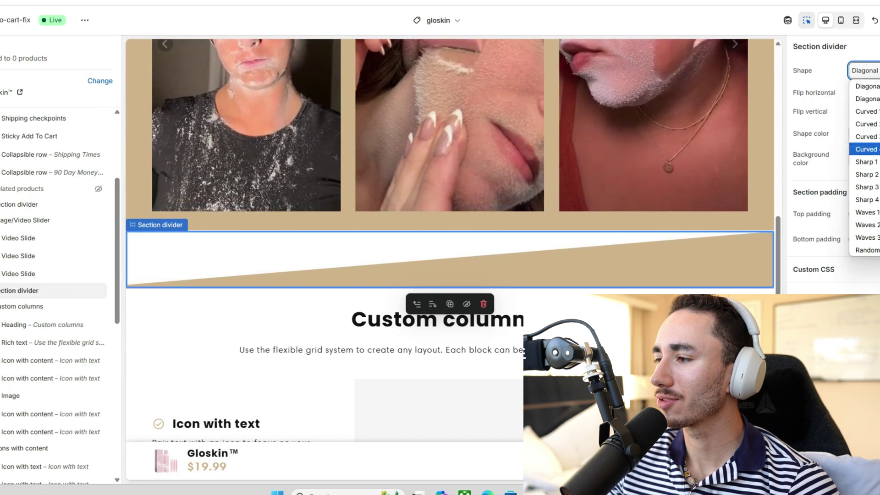
click(866, 212)
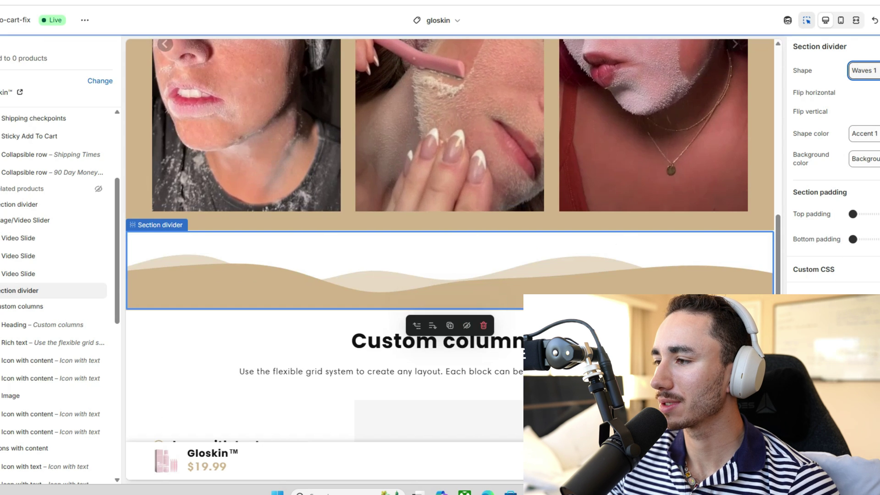
- Review the image/video slider's layout settings and how the section follows the product information on the page
mouse_move(27, 220)
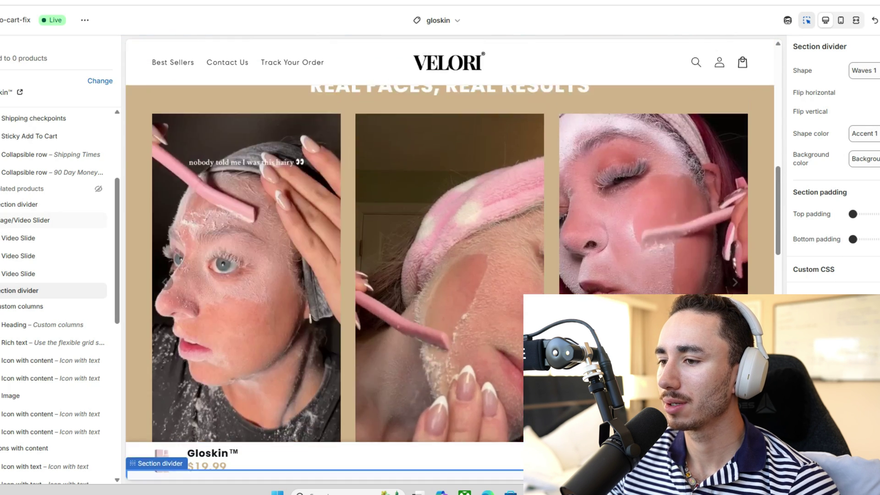
click(449, 267)
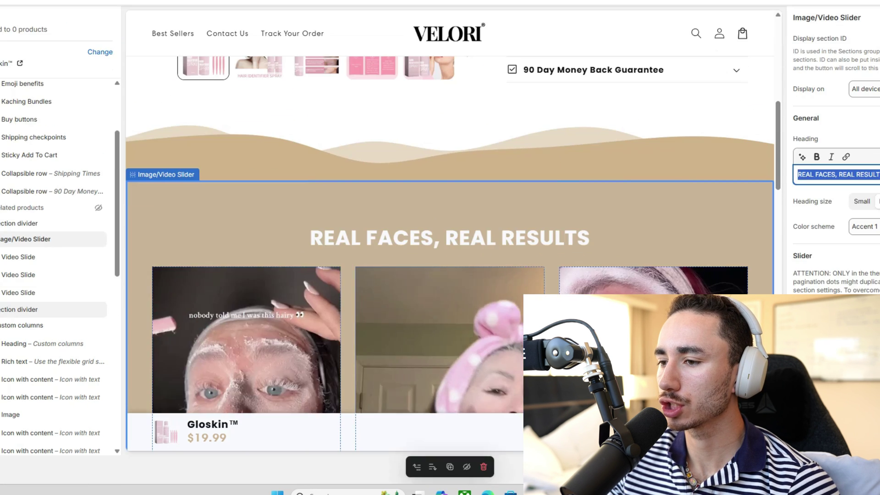
scroll(834, 152, down, 10)
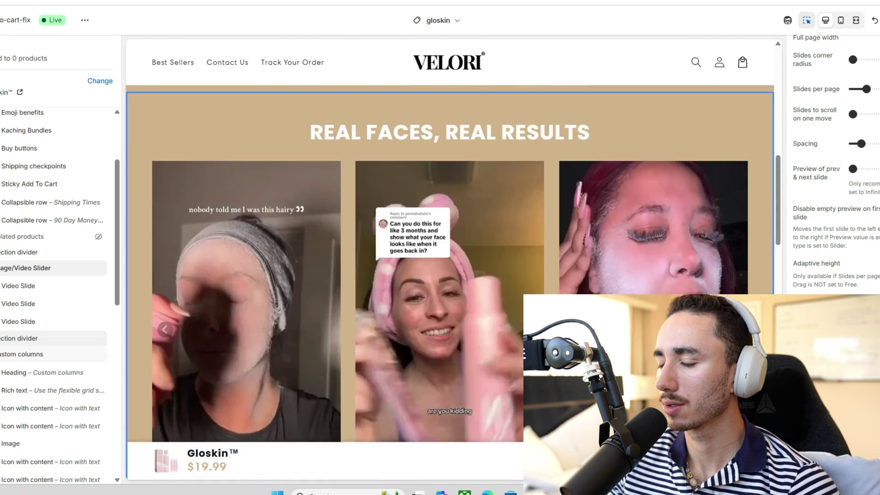
scroll(642, 256, up, 6)
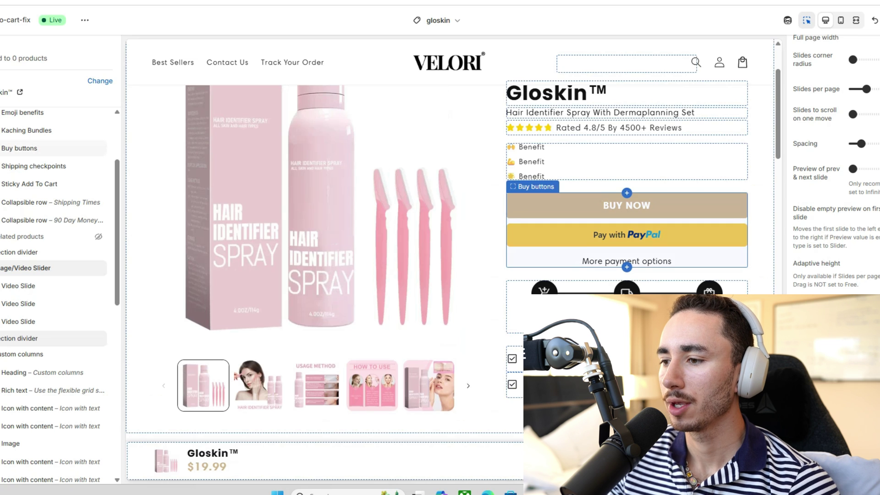
scroll(627, 218, down, 3)
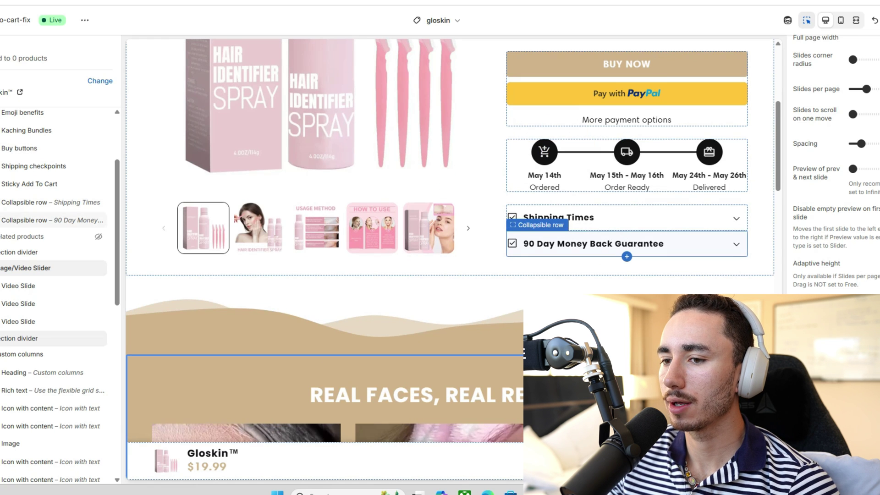
key(ctrl+Tab)
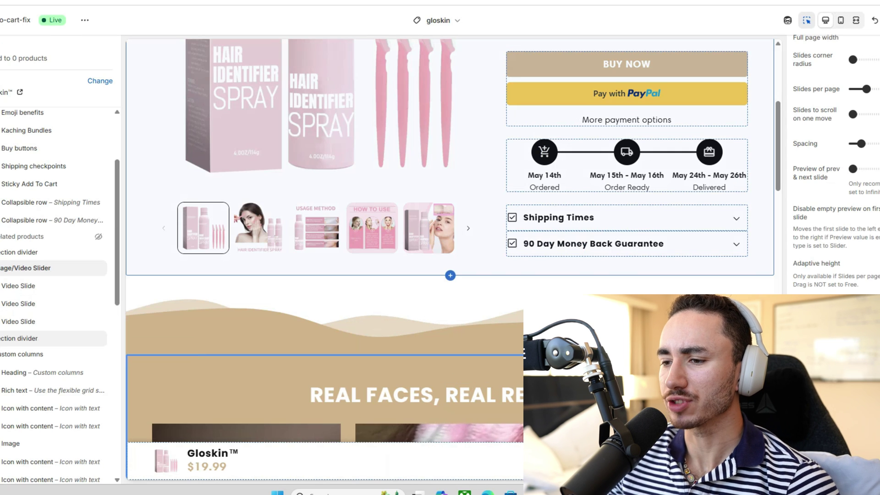
- Switch to the SKNBODY product page and copy the FAQ question "Will my hair grow back darker or thicker after using the spray?"
scroll(450, 260, down, 15)
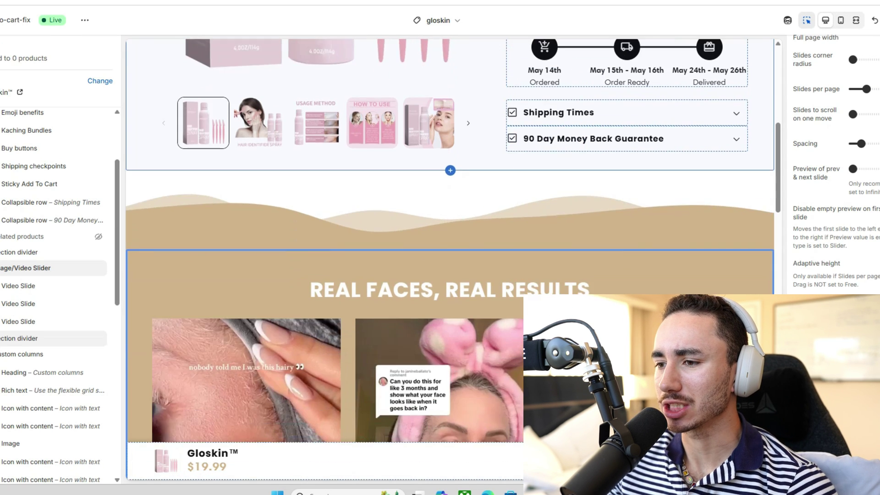
scroll(450, 229, up, 5)
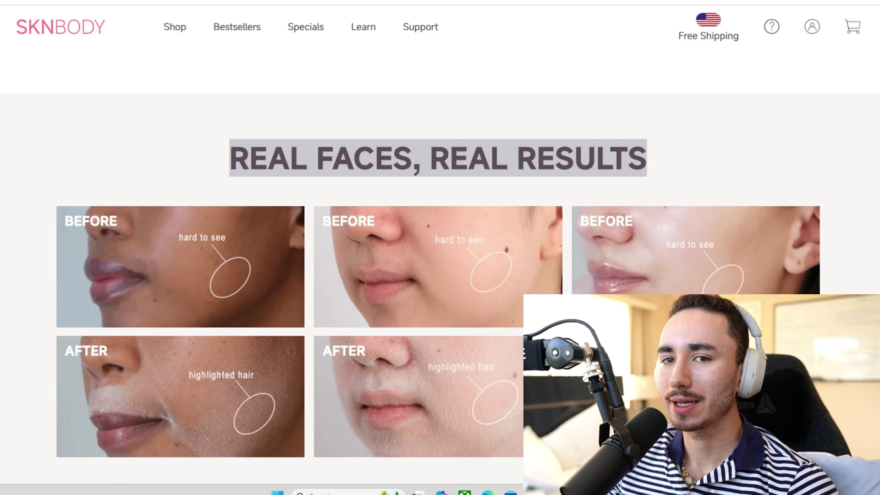
scroll(383, 290, down, 10)
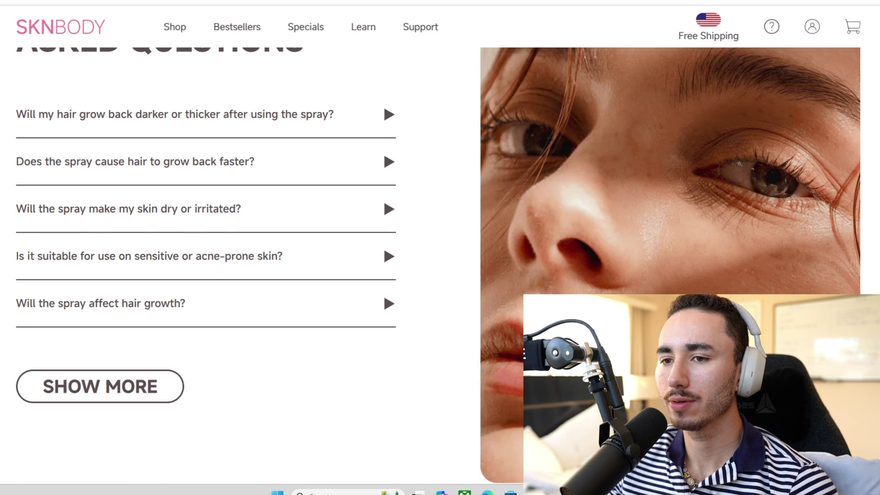
click(388, 115)
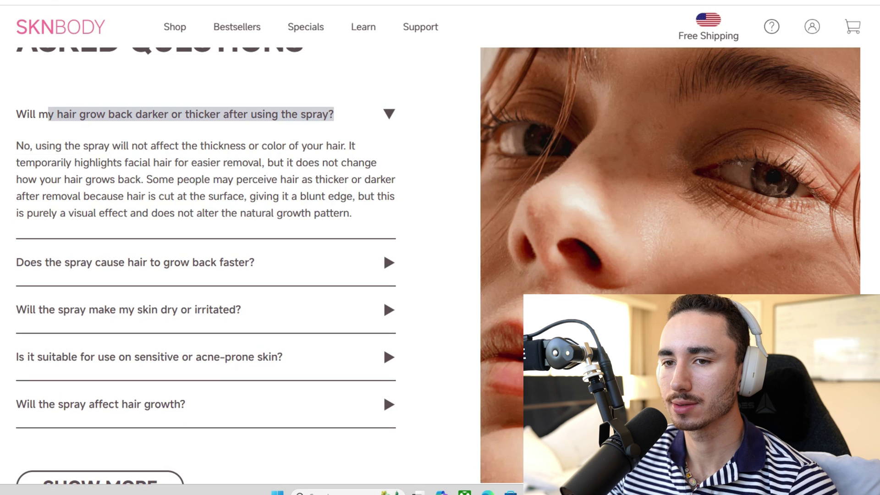
key(Return)
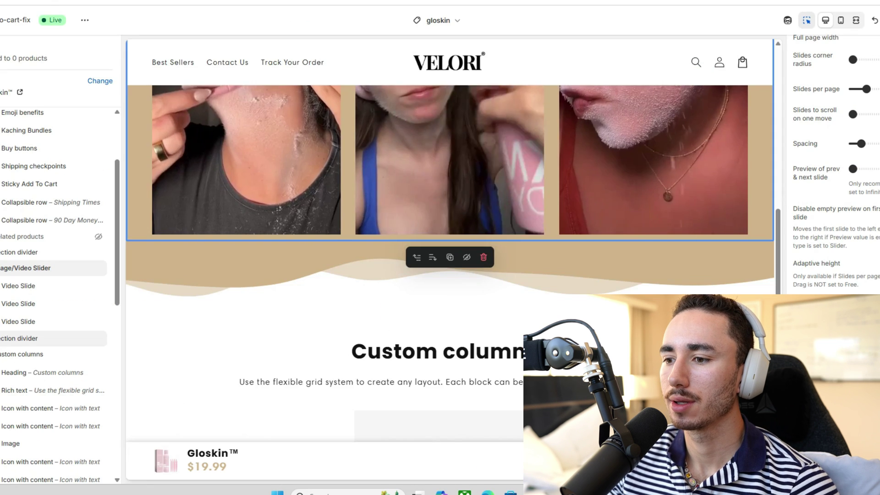
- Back in the Shopify theme editor, add a Collapsible content section between the Testimonials section and the footer
scroll(440, 256, down, 10)
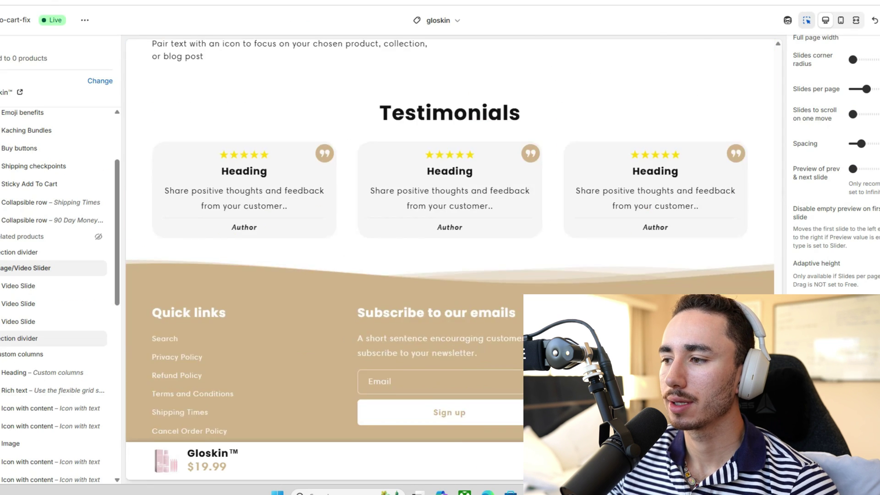
scroll(440, 257, up, 3)
scroll(440, 257, down, 5)
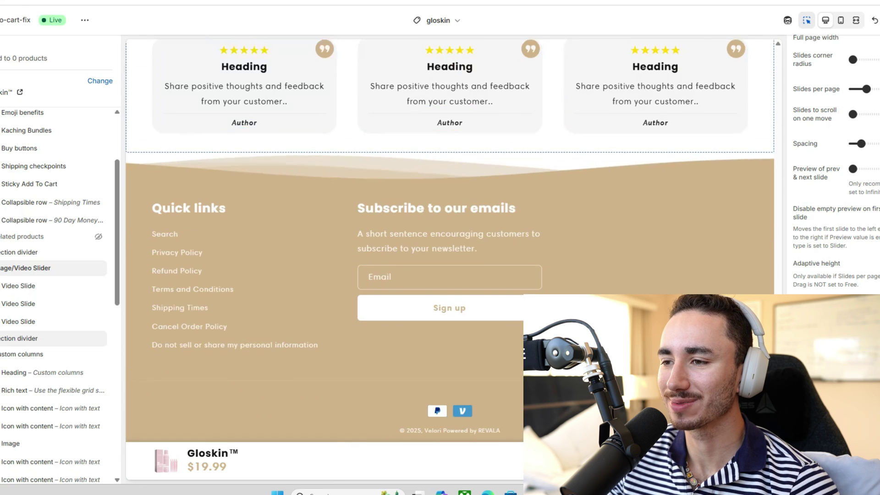
scroll(440, 257, up, 10)
scroll(445, 256, down, 5)
scroll(445, 257, up, 7)
scroll(445, 257, down, 10)
click(450, 308)
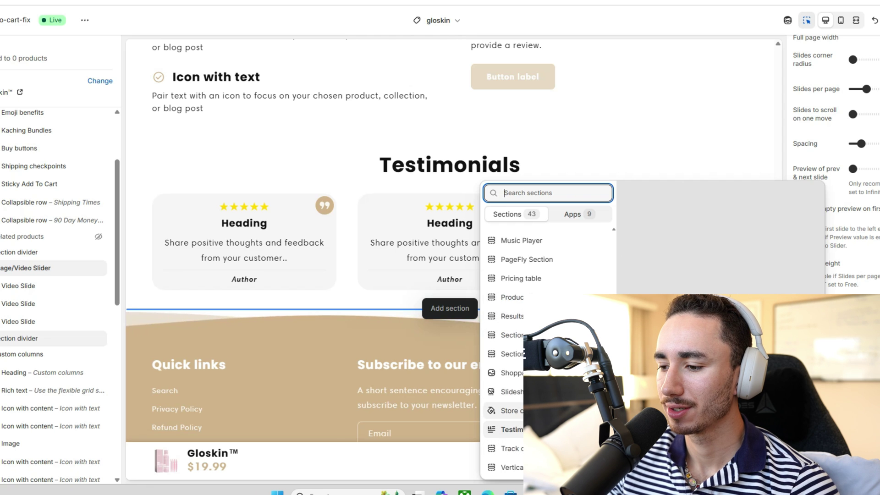
scroll(547, 352, up, 5)
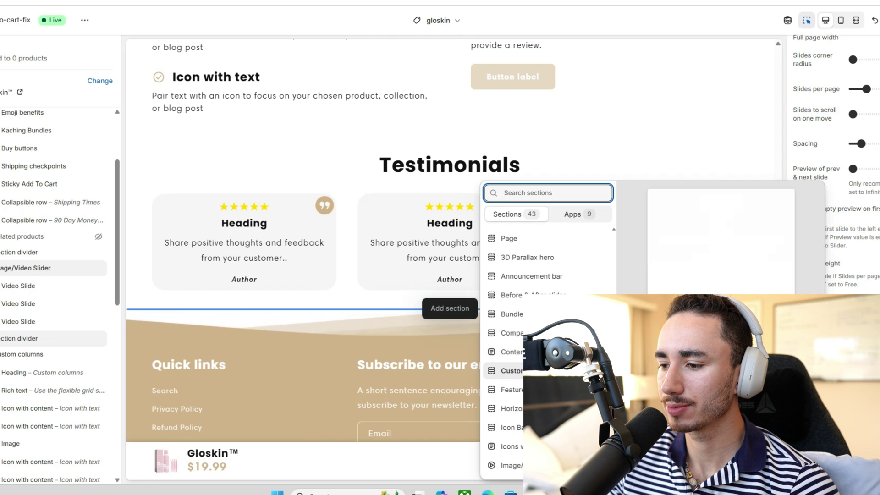
text(coll)
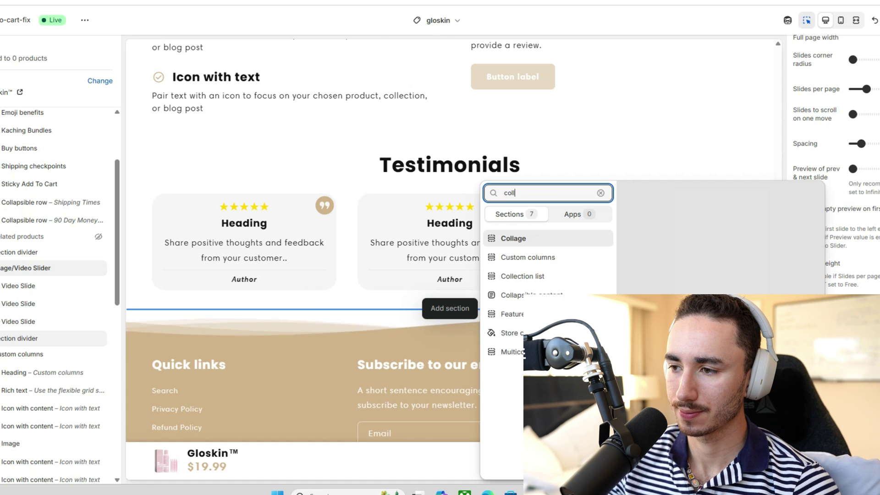
key(Down)
key(Down)
key(Return)
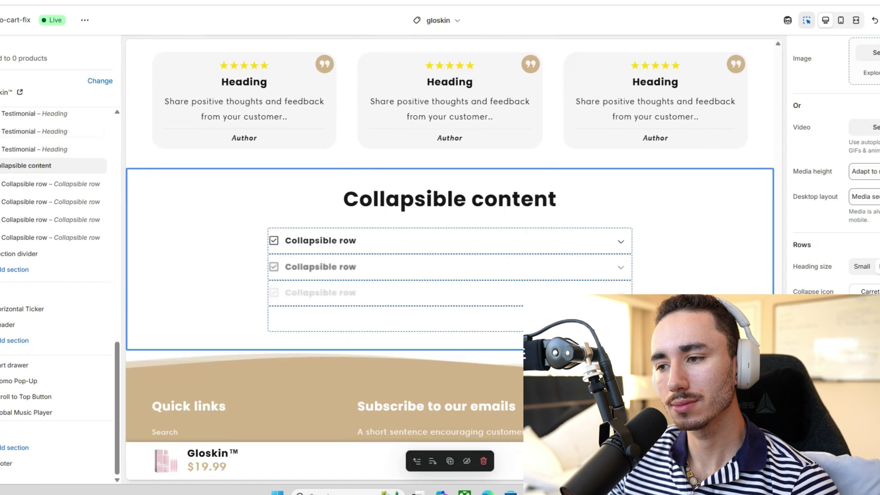
- Set the first collapsible row's heading to "Will my hair grow back darker or thicker after using the spray?" and copy the SKNBODY answer into its row content
click(28, 184)
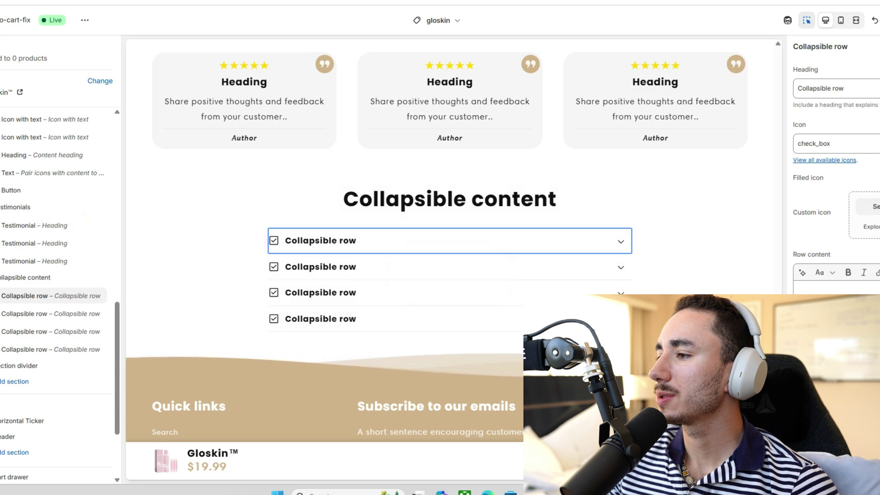
text(Will my hair grow back darker after using the spray?)
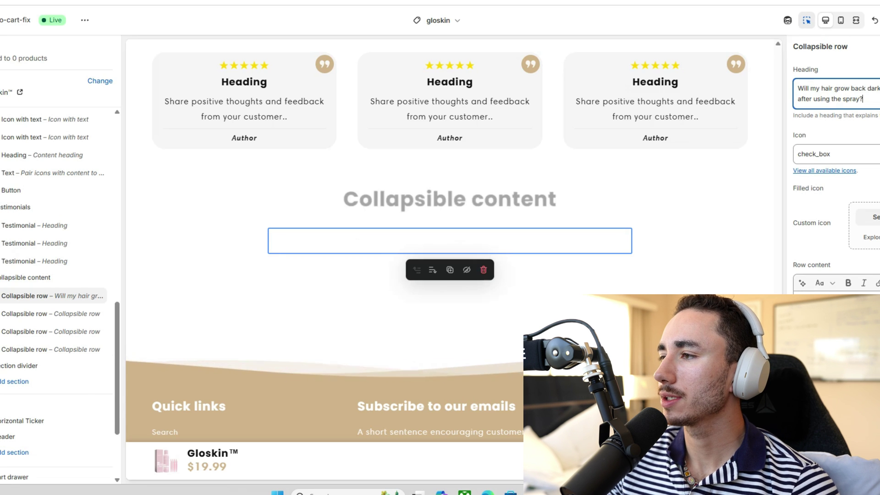
key(alt+Tab)
click(388, 114)
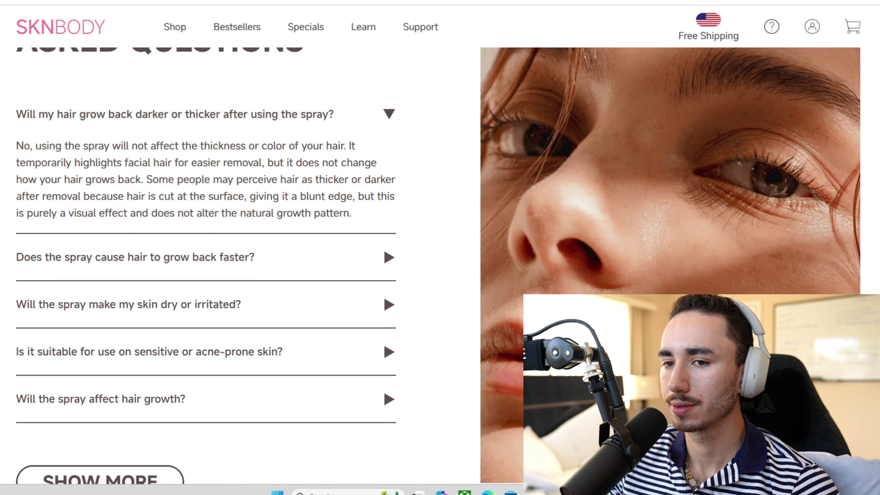
drag(24, 146, 352, 213)
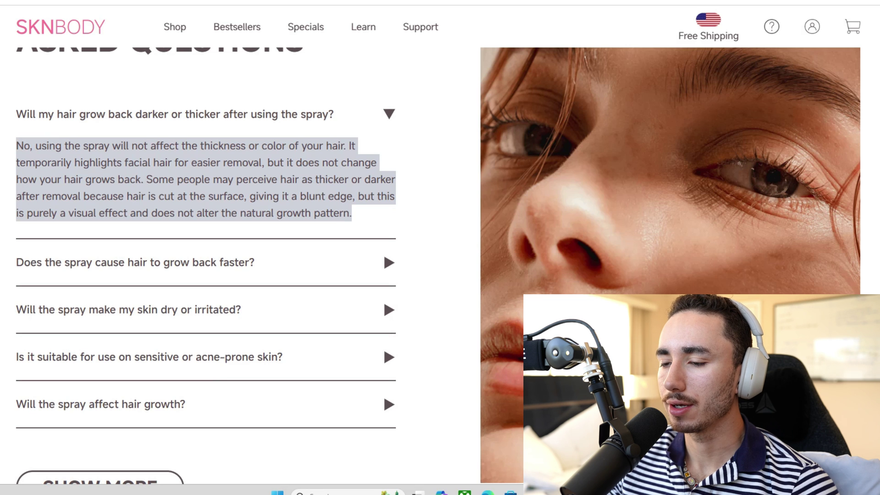
key(alt+Tab)
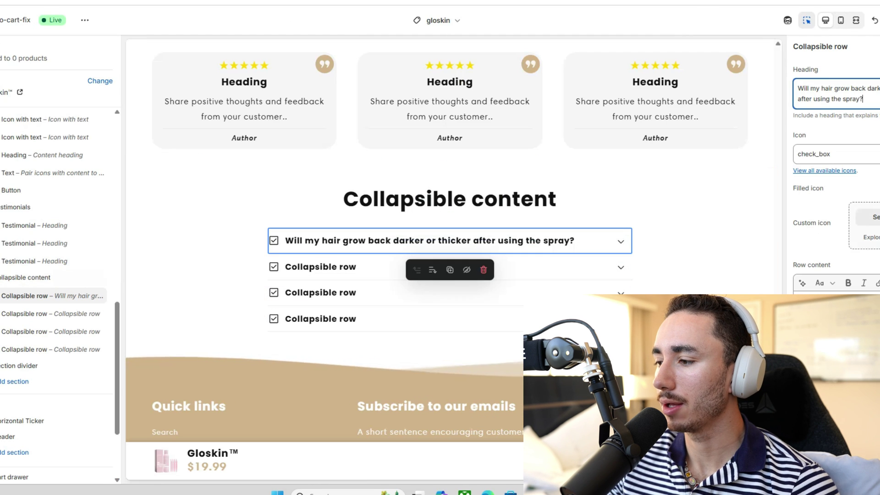
key(ctrl+v)
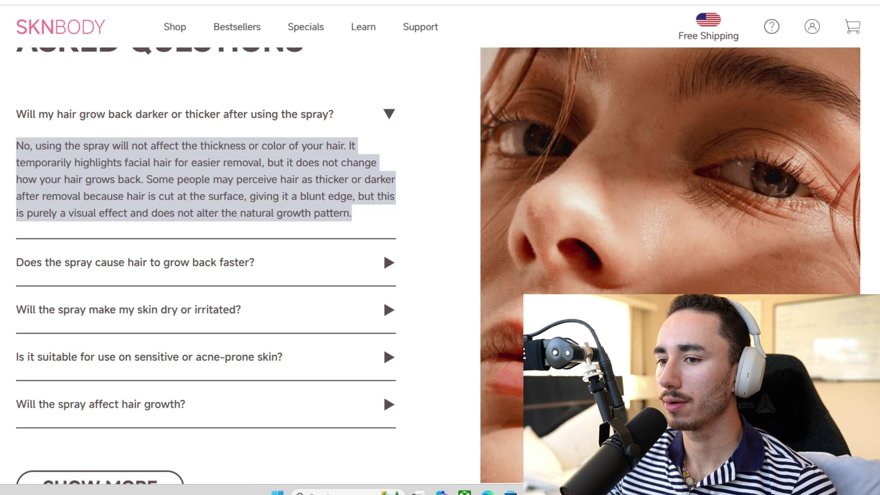
- Copy the SKNBODY question "Does the spray cause hair to grow back faster?" into the second collapsible row's heading
click(206, 213)
click(135, 262)
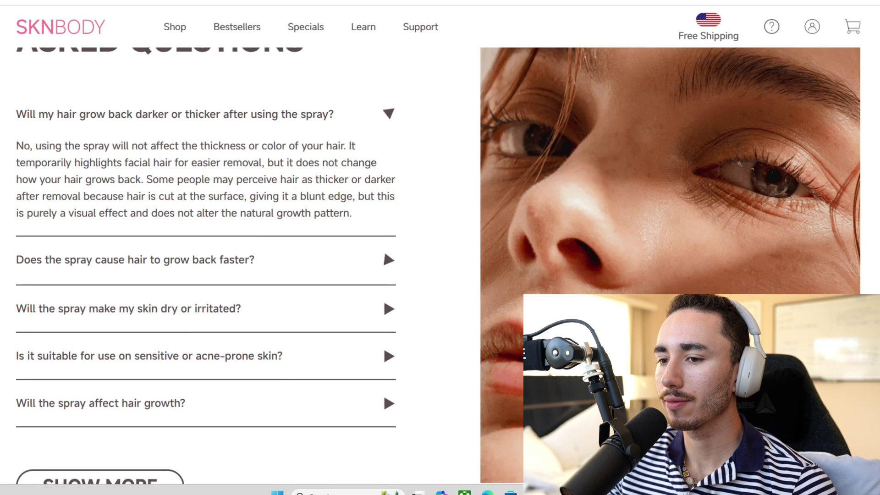
triple_click(234, 161)
key(ctrl+c)
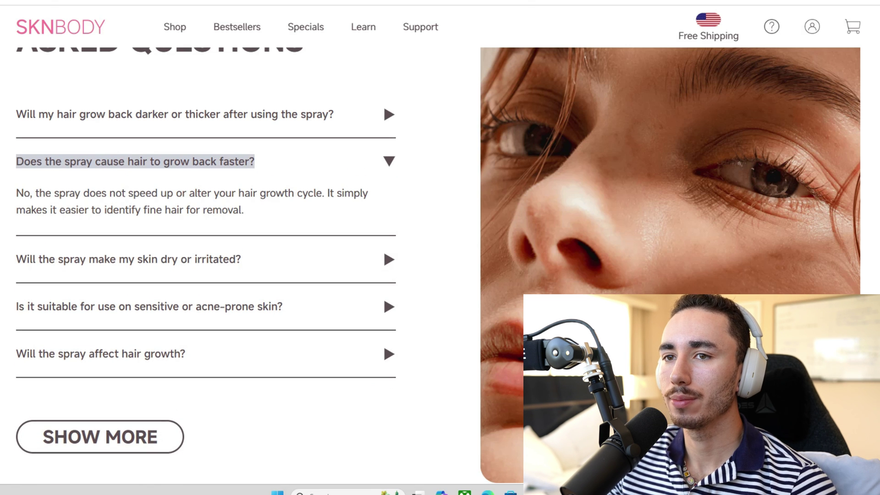
click(57, 1)
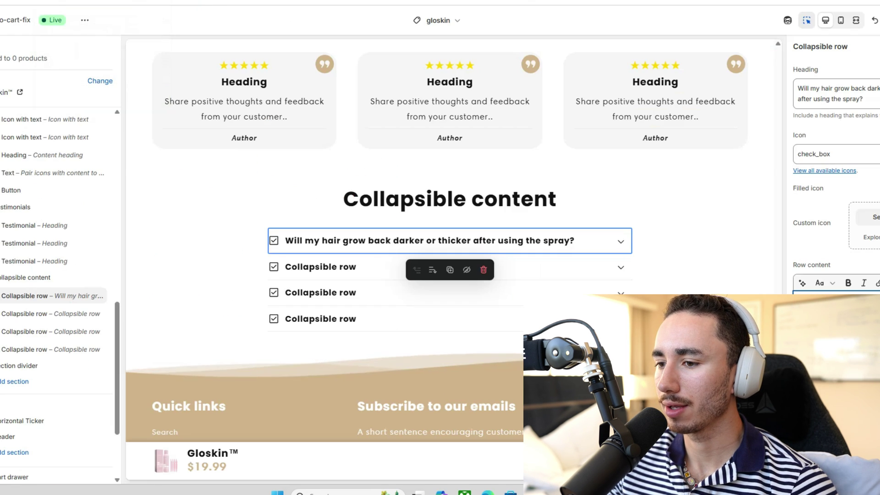
click(321, 266)
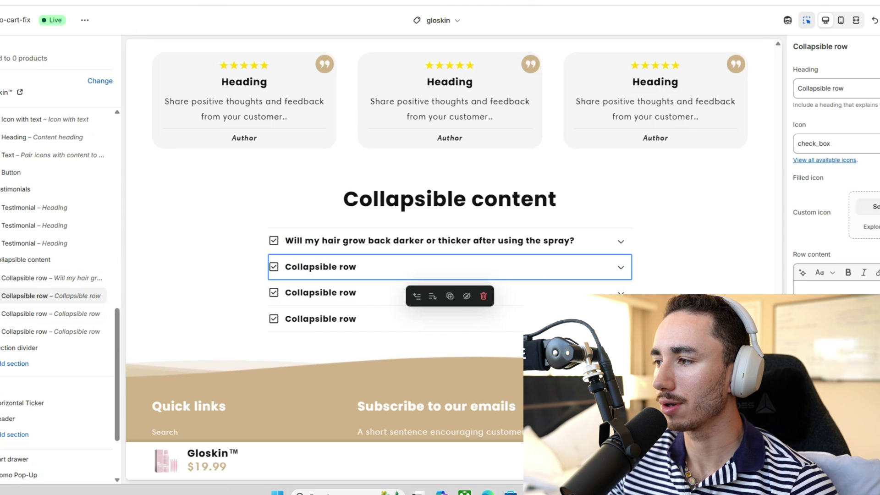
key(ctrl+v)
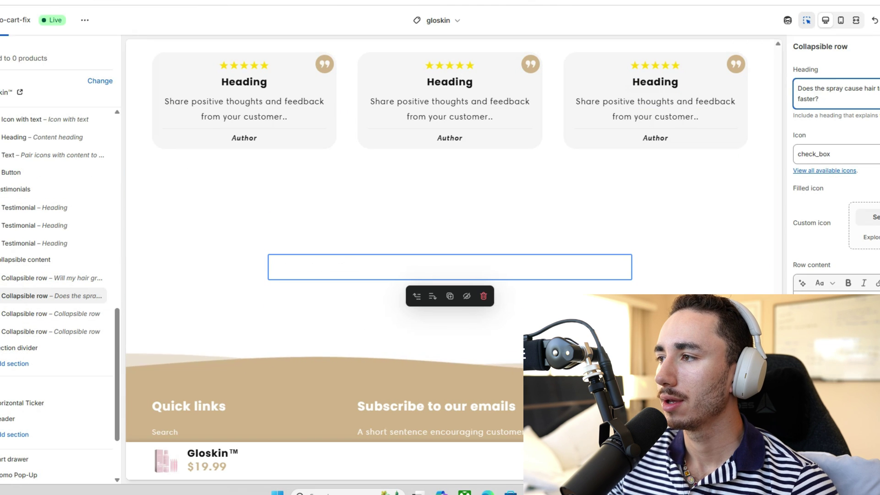
- Copy the SKNBODY answer about the spray not altering the hair growth cycle into the second collapsible row's content
key(ctrl+Tab)
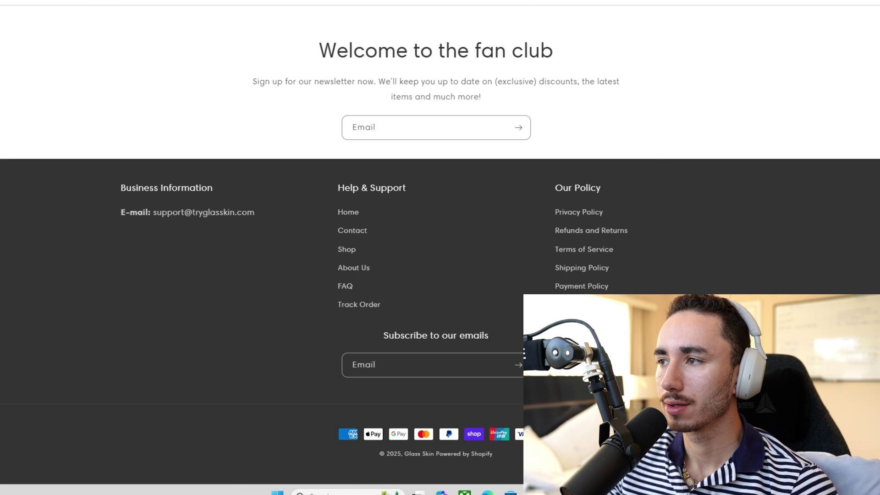
key(ctrl+Tab)
drag(16, 193, 171, 210)
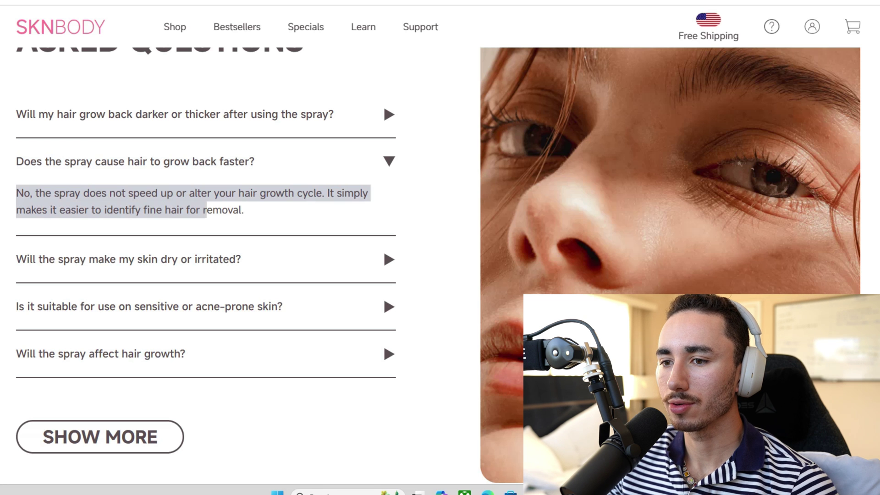
key(ctrl+Tab)
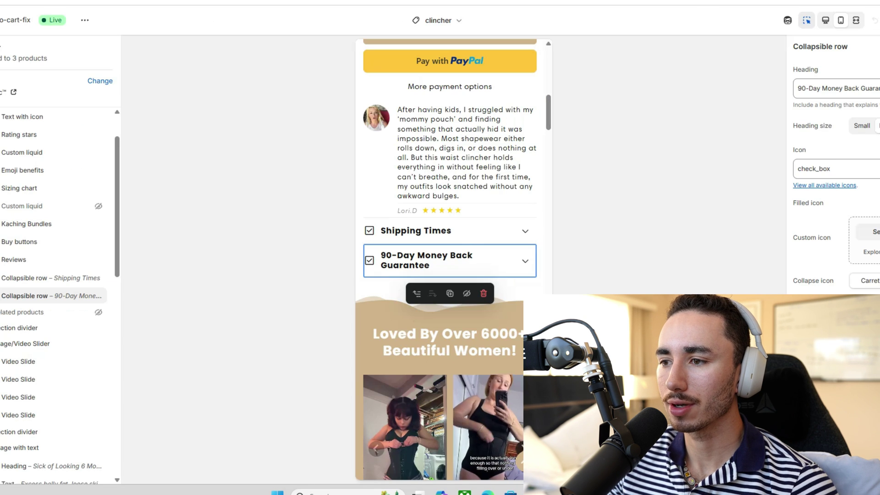
key(ctrl+Tab)
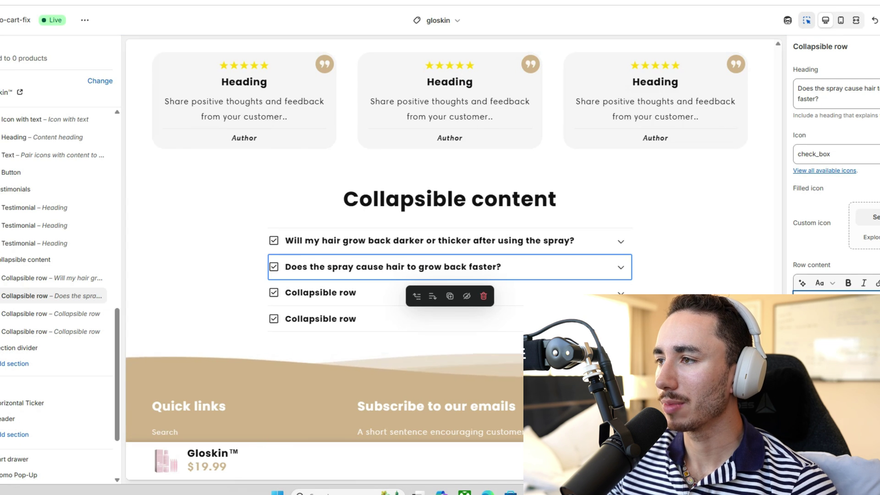
- Copy the SKNBODY question "Will the spray make my skin dry or irritated?" into the third collapsible row's heading
key(ctrl+Tab)
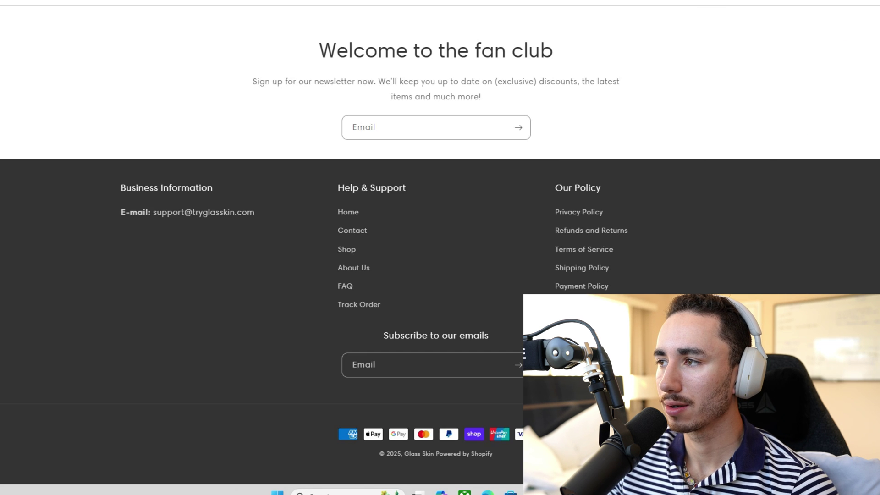
key(ctrl+Tab)
click(383, 247)
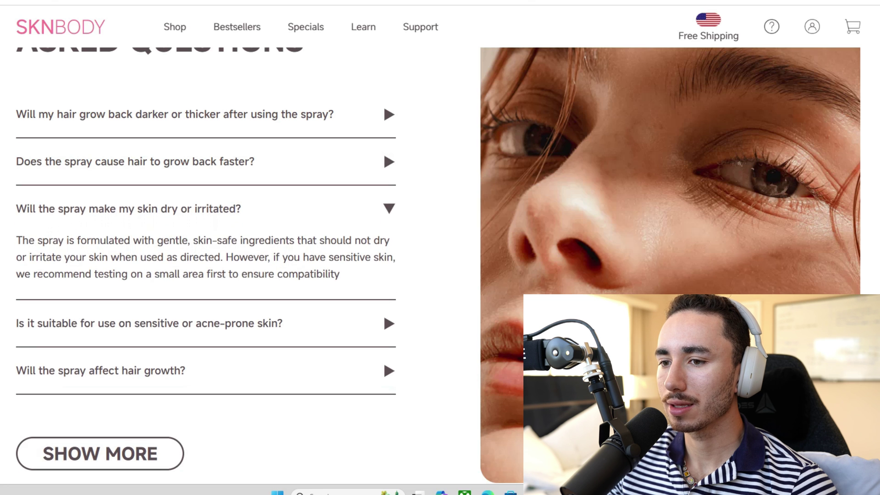
drag(241, 209, 16, 209)
key(ctrl+c)
key(ctrl+Tab)
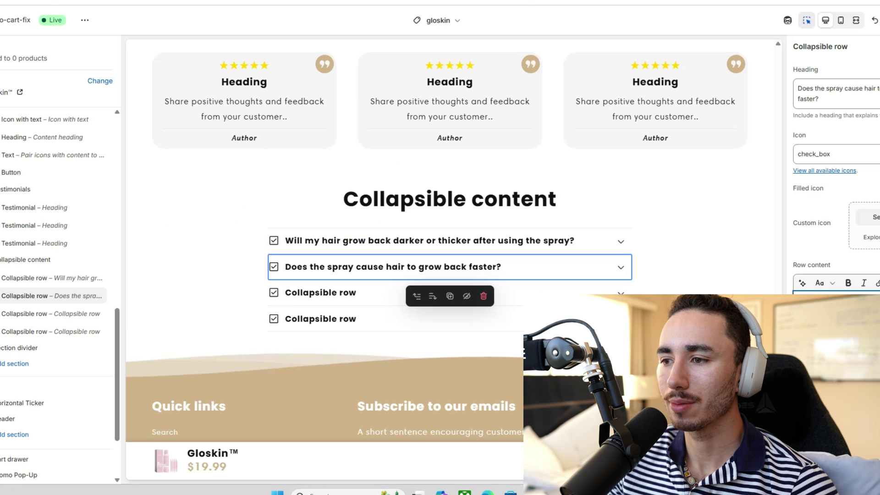
click(321, 292)
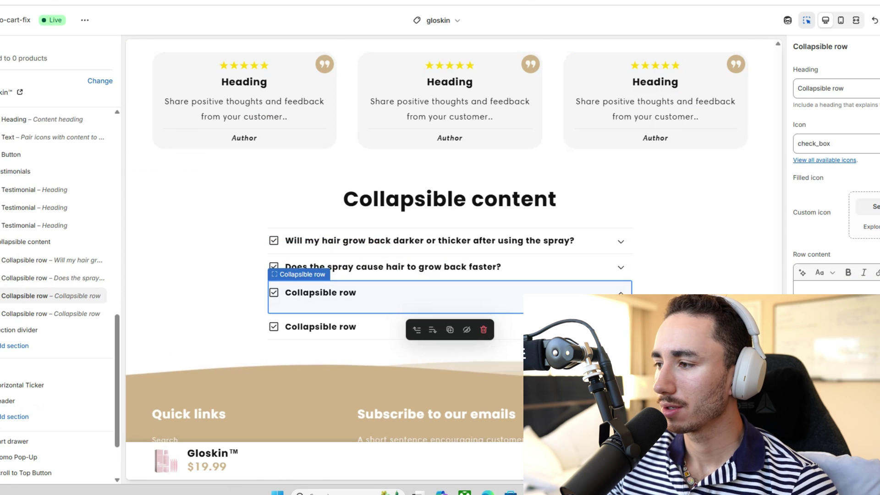
key(ctrl+a)
key(ctrl+v)
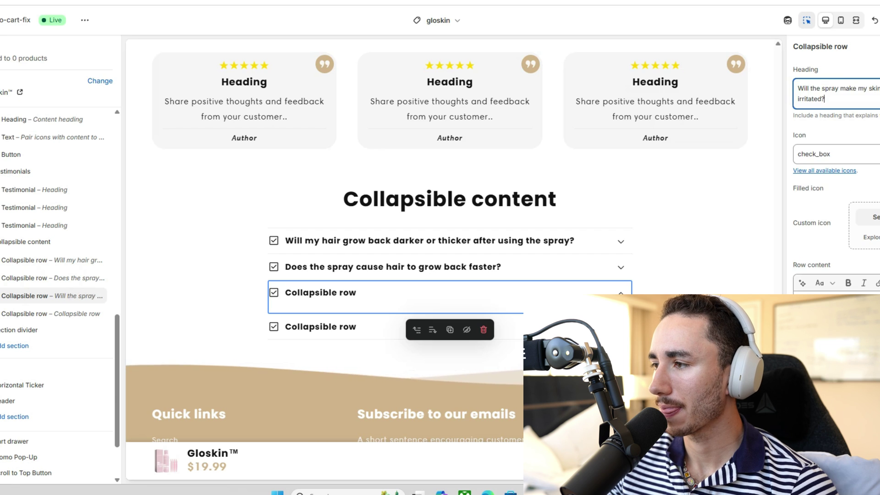
- Copy the SKNBODY answer about gentle, skin-safe ingredients into the third collapsible row's content
key(ctrl+Tab)
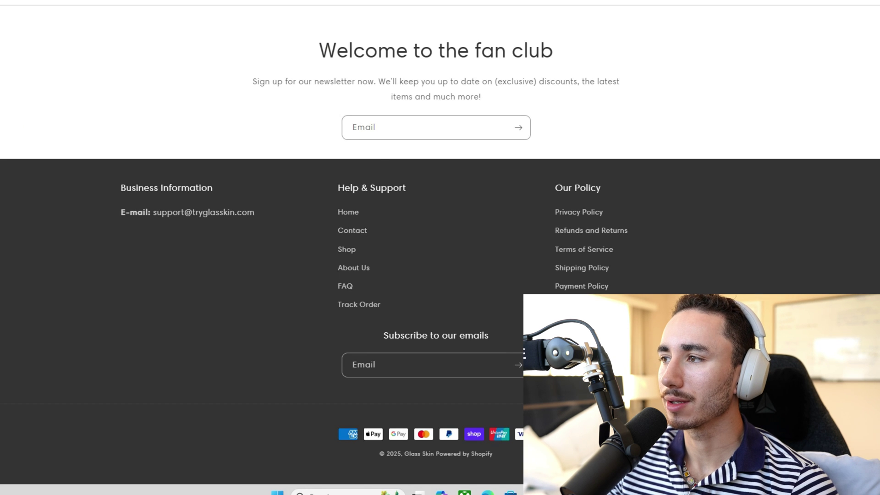
key(ctrl+Tab)
mouse_move(17, 240)
mouse_down()
mouse_move(395, 257)
mouse_move(339, 274)
mouse_up()
key(ctrl+Tab)
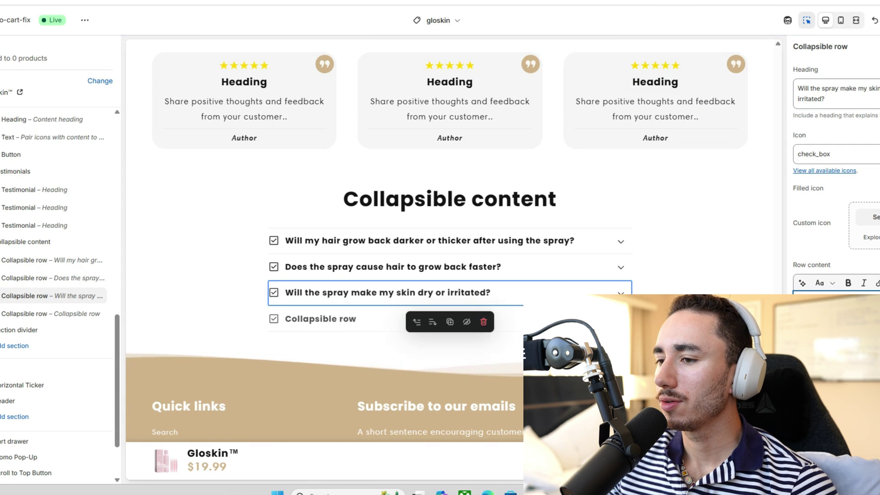
- Copy the SKNBODY title "FREQUENTLY ASKED QUESTIONS" into the heading of the collapsible content section
key(ctrl+Tab)
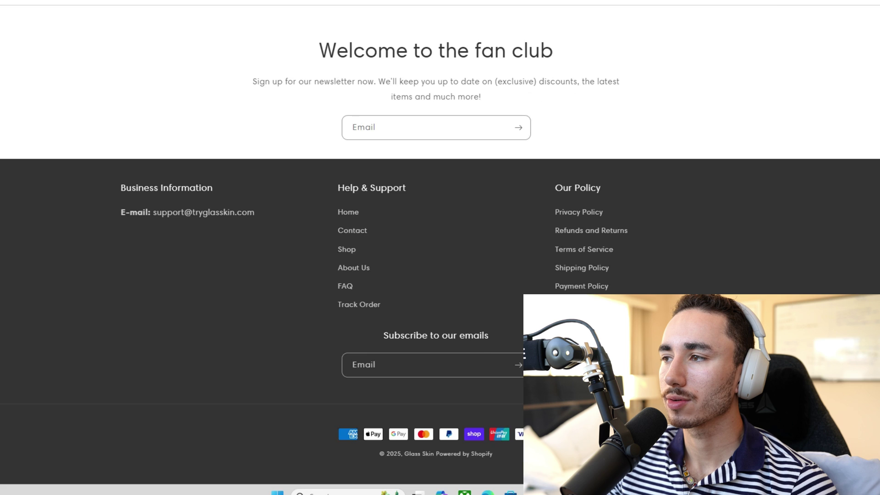
key(ctrl+Tab)
scroll(206, 252, up, 2)
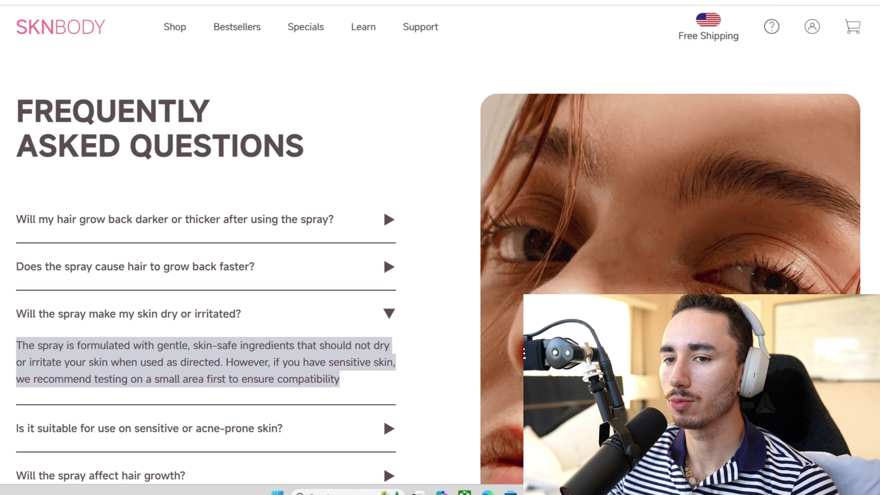
drag(17, 99, 304, 158)
key(ctrl+Tab)
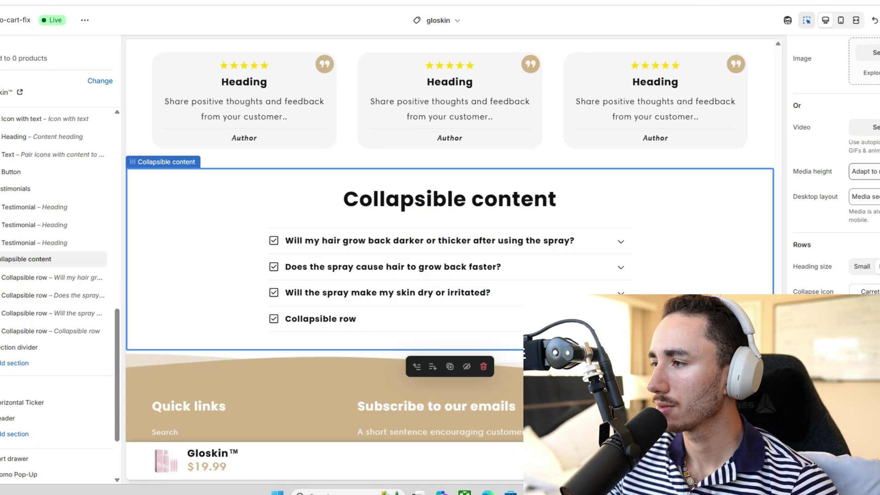
text(FREQUENTLYASKED QUESTIONS)
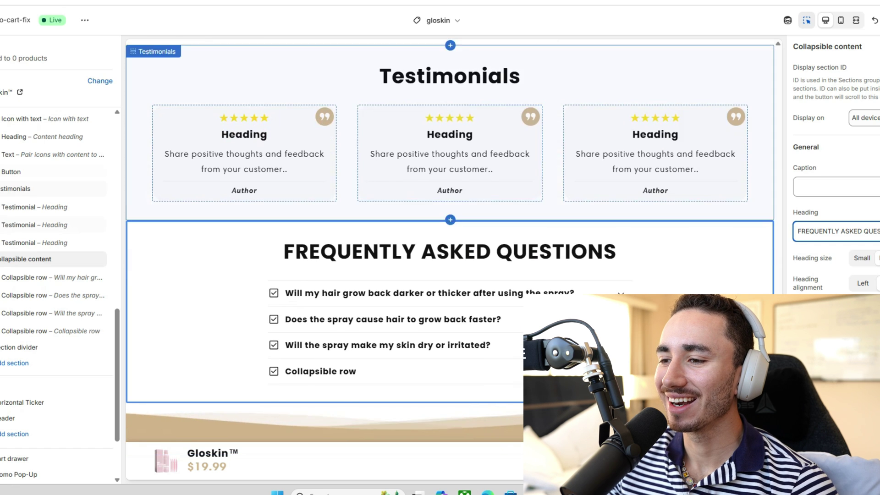
- Add the LAI Product Reviews "Product reviews section" to the template and place it between the testimonials and the collapsible content
click(450, 76)
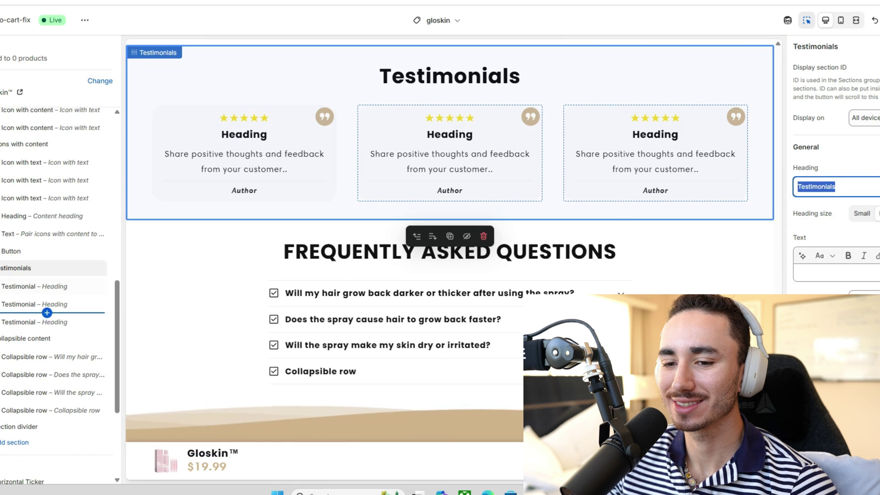
scroll(55, 294, down, 4)
click(50, 270)
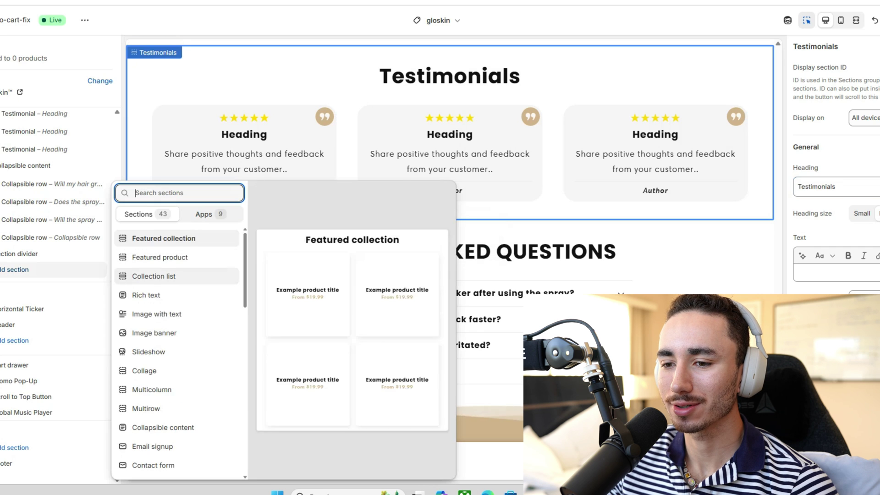
click(210, 214)
scroll(179, 312, down, 2)
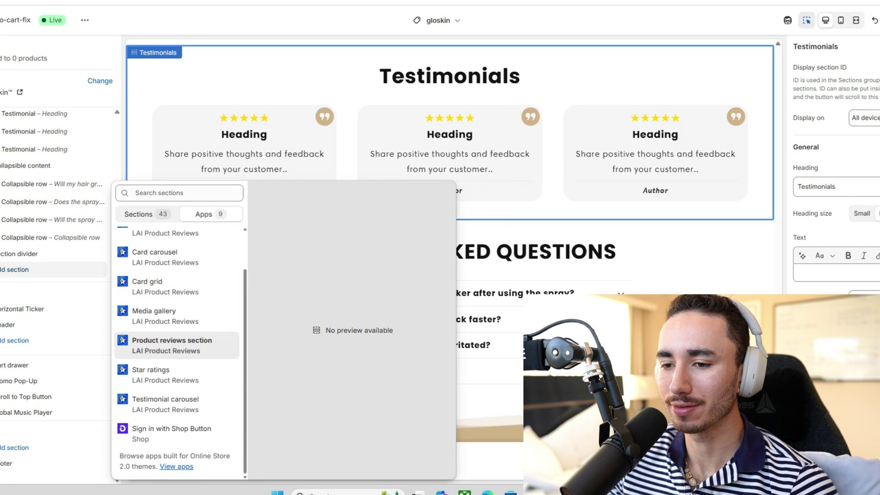
click(172, 345)
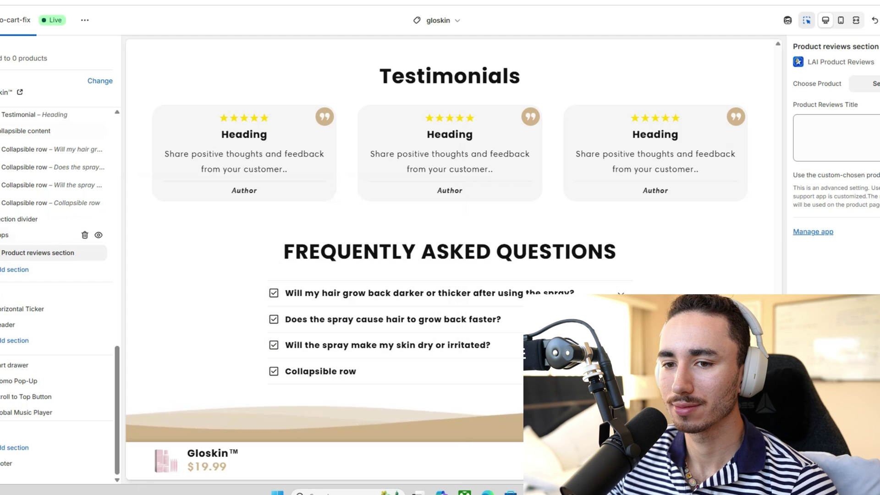
drag(9, 235, 4, 219)
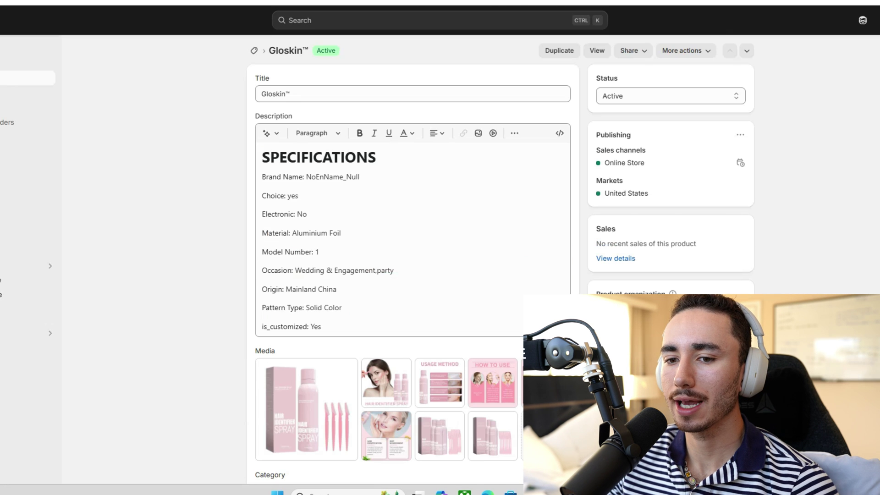
- Switch to the LAI Product Reviews app in the Shopify admin and open its review import from Amazon
click(46, 333)
click(353, 100)
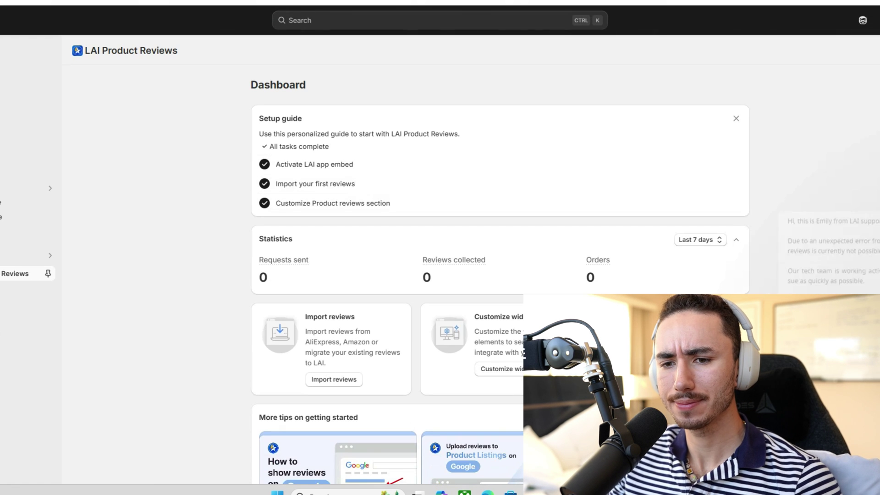
click(27, 288)
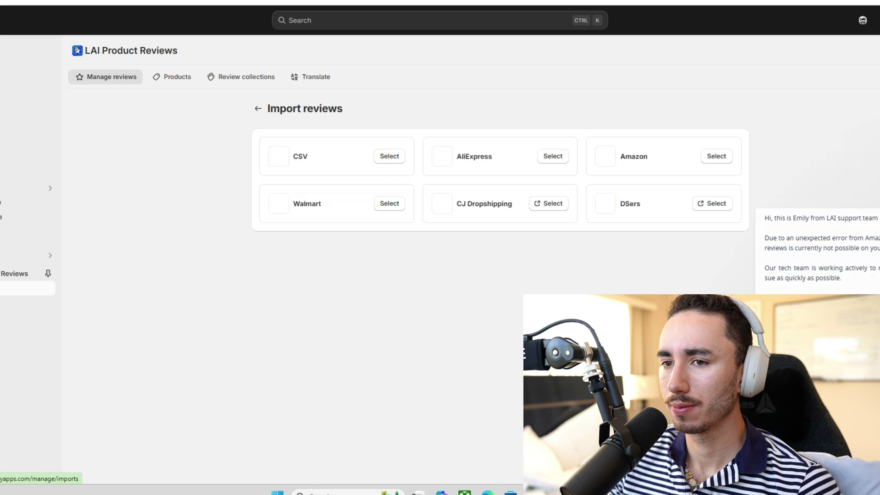
click(717, 155)
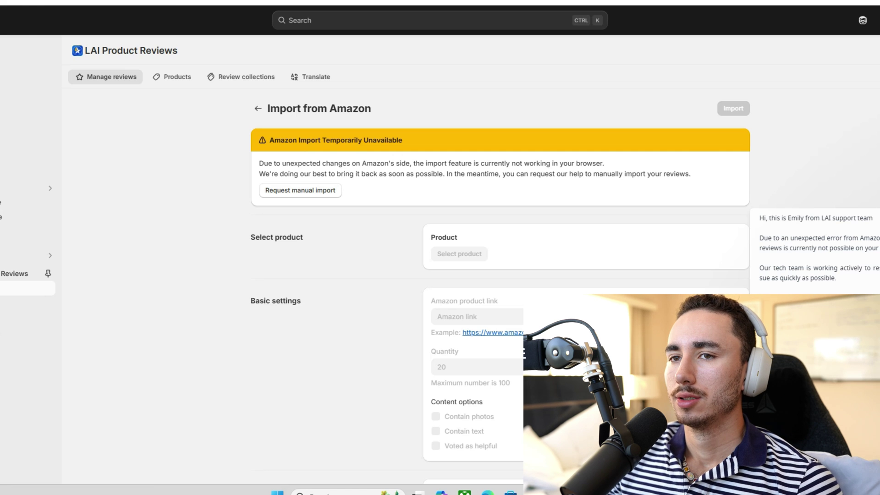
- Return to the theme editor and search for a "logo" section to insert above the wave divider below the product details
click(45, 2)
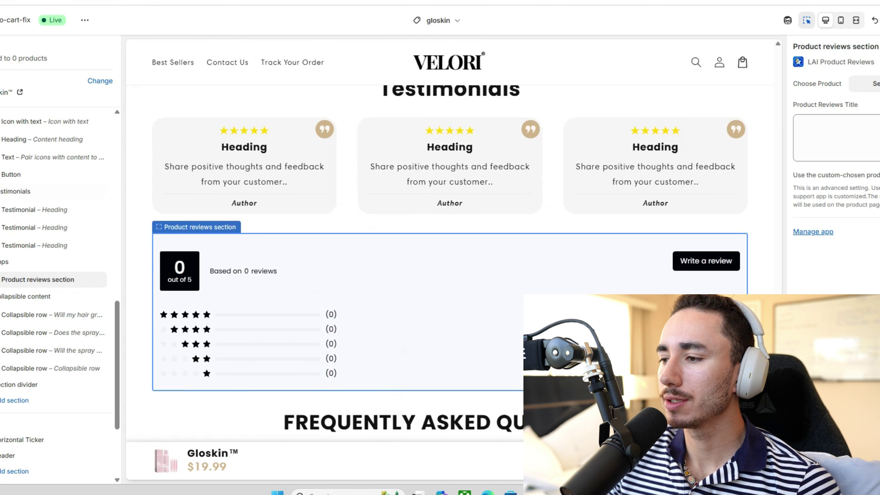
scroll(321, 431, down, 4)
scroll(321, 431, up, 5)
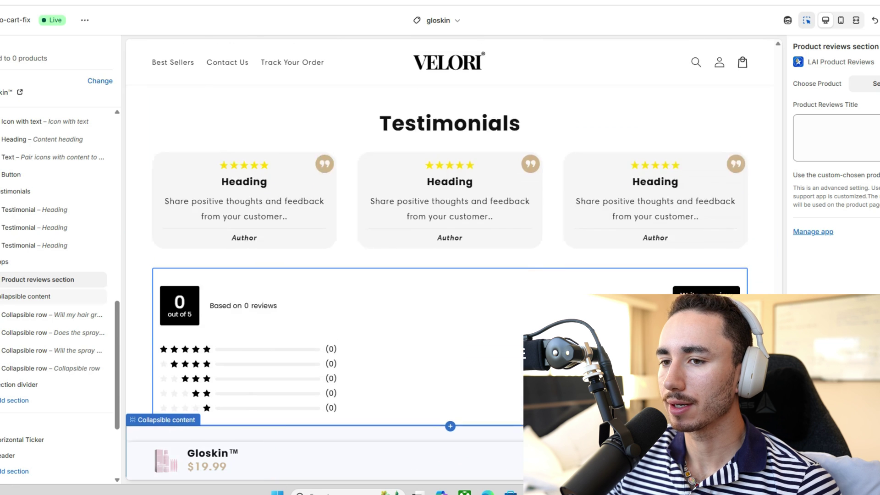
scroll(321, 431, down, 5)
scroll(320, 431, up, 8)
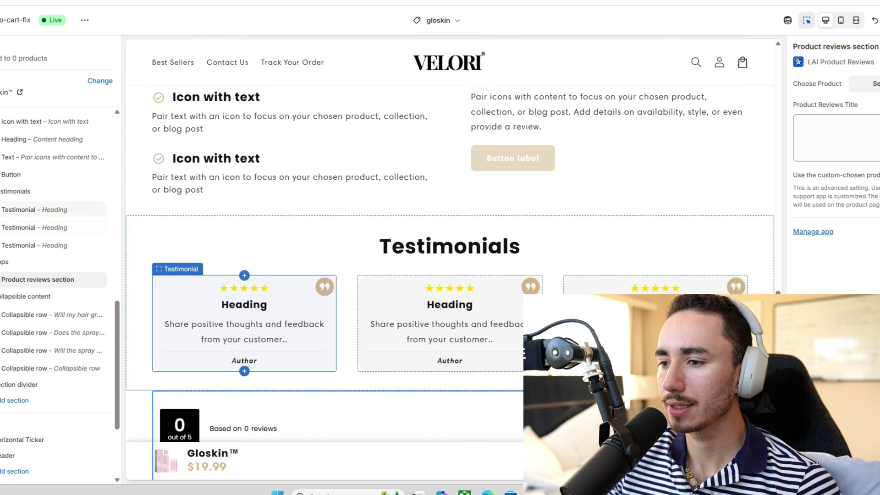
scroll(245, 321, up, 8)
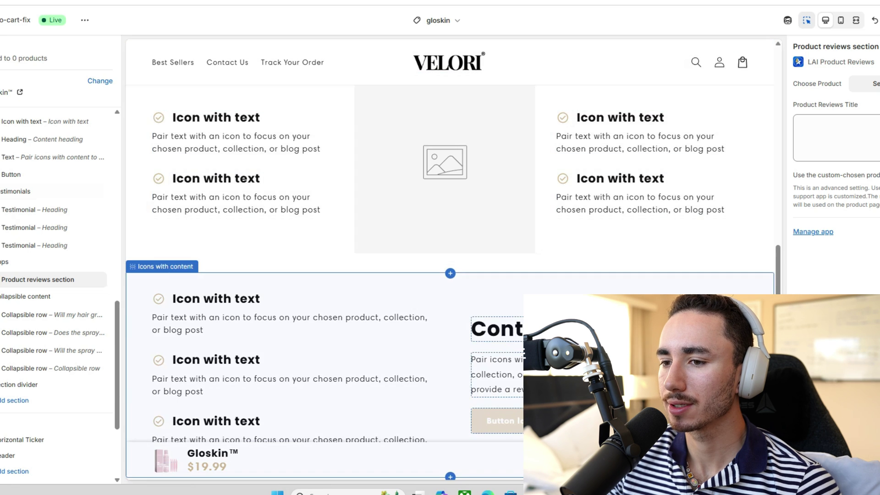
scroll(244, 321, up, 10)
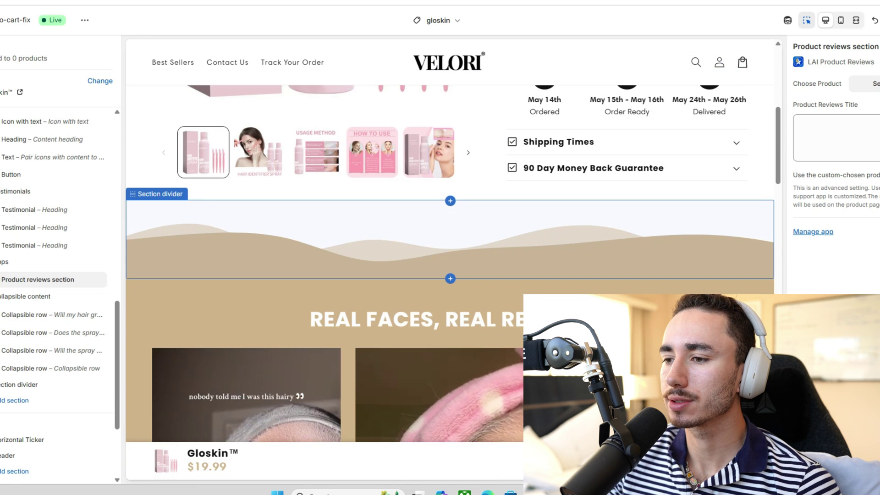
click(450, 201)
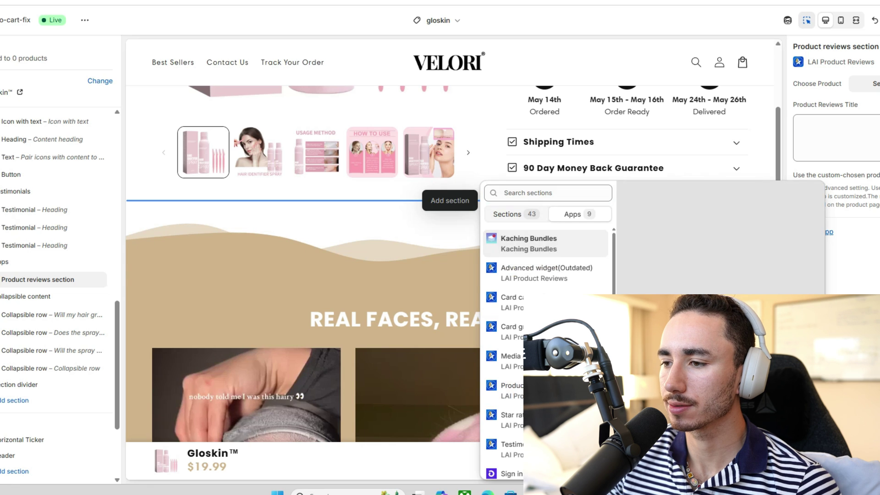
click(547, 193)
text(logo)
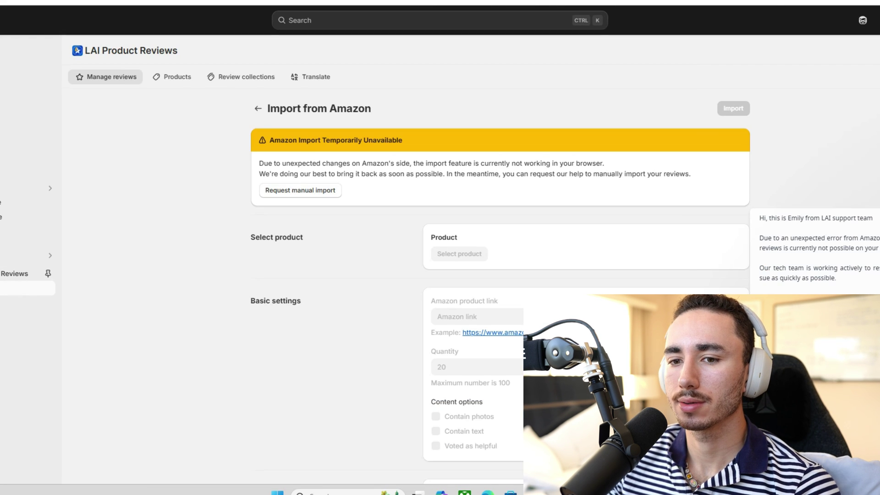
- Look up the trending scrolling "Trusted by" logo section in the Section Store app, and close the editor's section picker
click(50, 256)
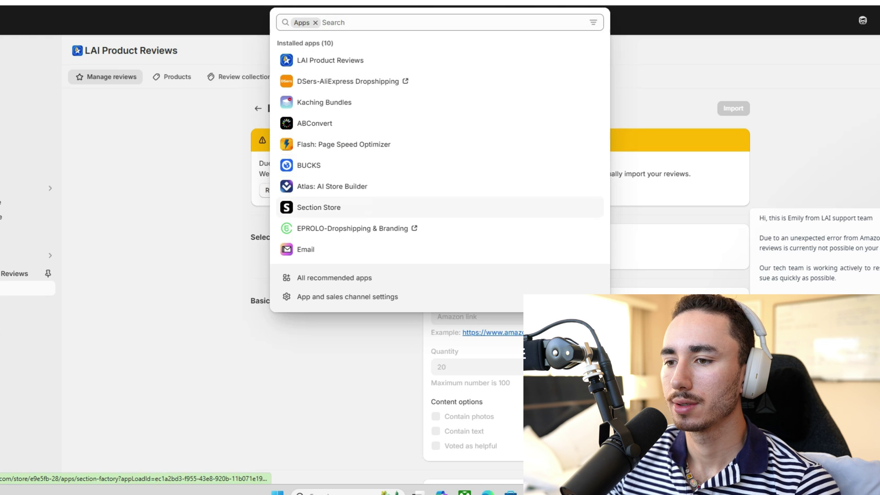
click(319, 208)
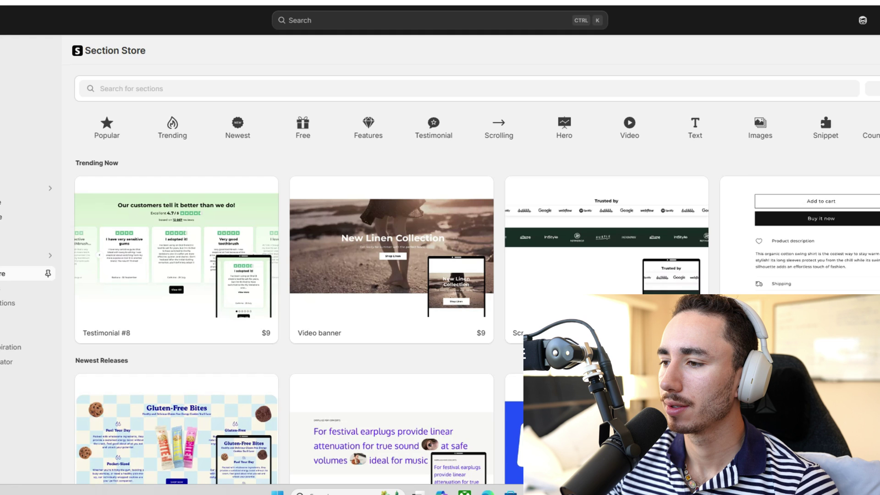
click(607, 229)
click(765, 183)
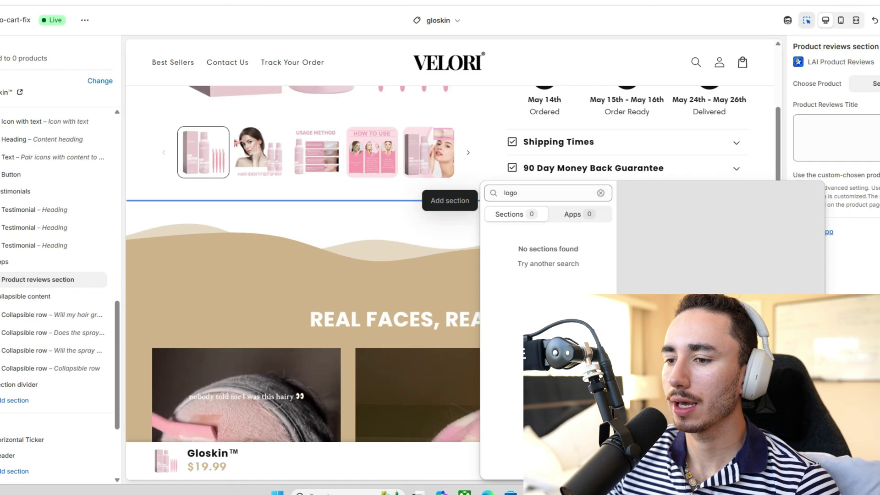
key(Escape)
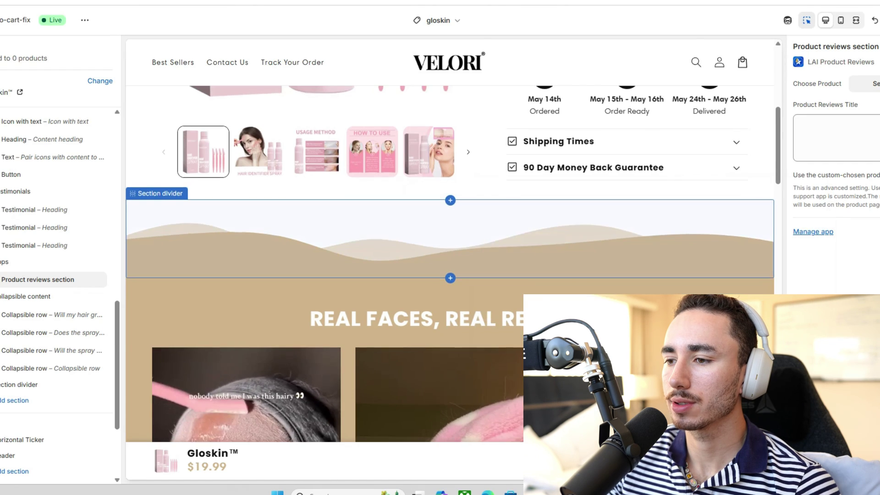
- Examine the remaining placeholder sections on the Gloskin page and compare them with the layout of the SKNBODY product page
scroll(450, 229, down, 6)
scroll(449, 229, up, 3)
scroll(450, 230, down, 10)
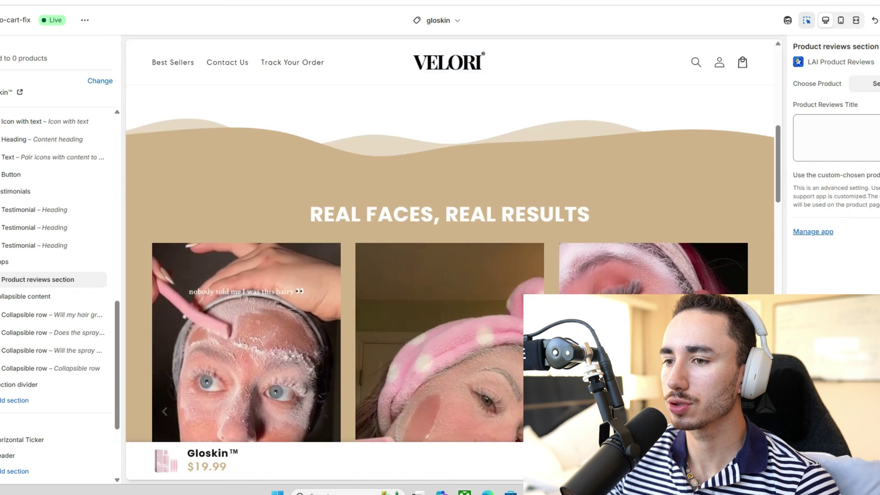
scroll(449, 229, down, 4)
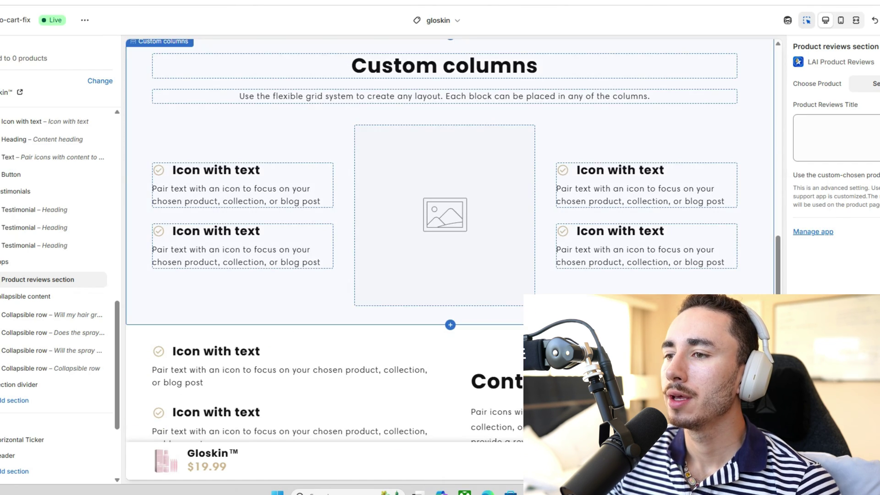
scroll(449, 229, up, 3)
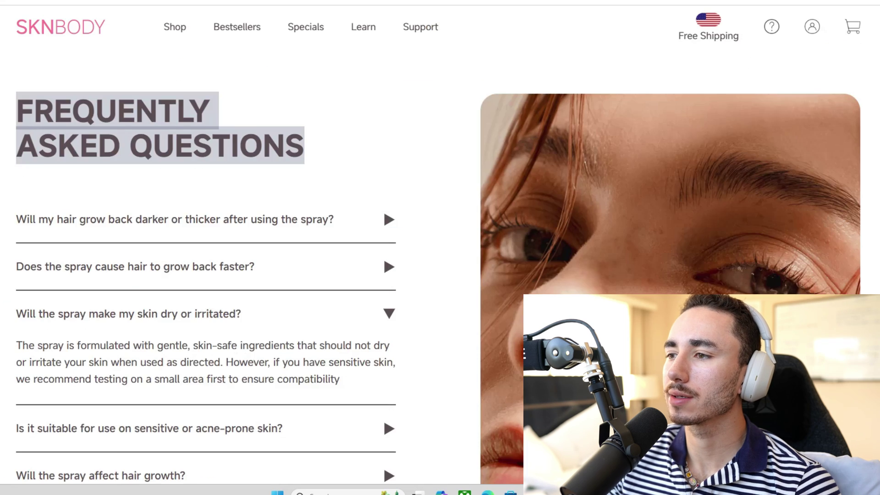
scroll(275, 229, down, 4)
scroll(275, 229, up, 10)
scroll(275, 229, up, 10)
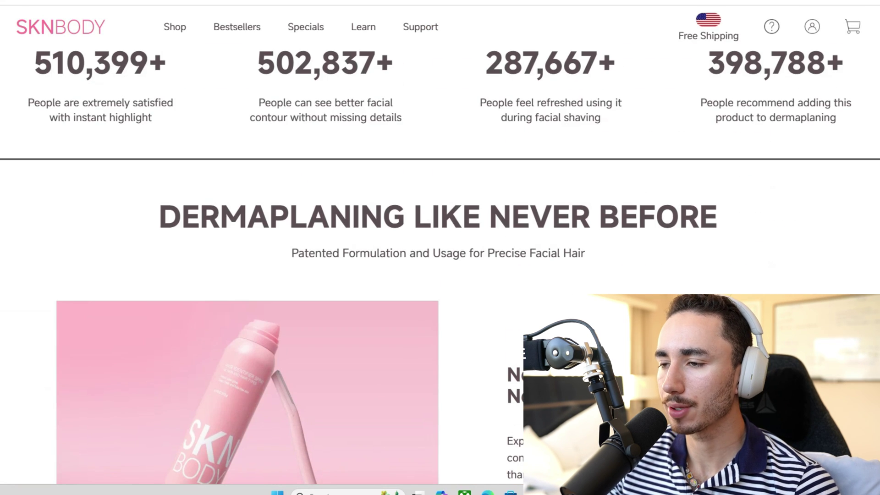
scroll(440, 265, down, 3)
scroll(440, 265, up, 15)
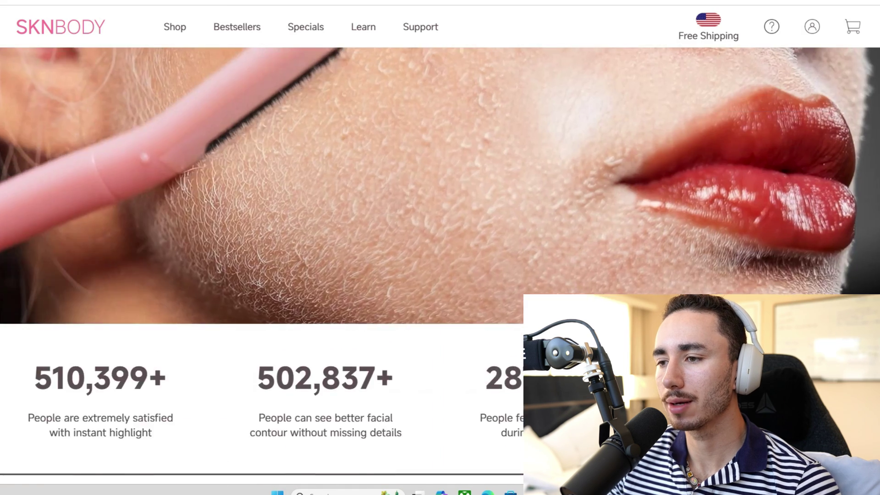
scroll(440, 265, down, 3)
scroll(440, 266, up, 5)
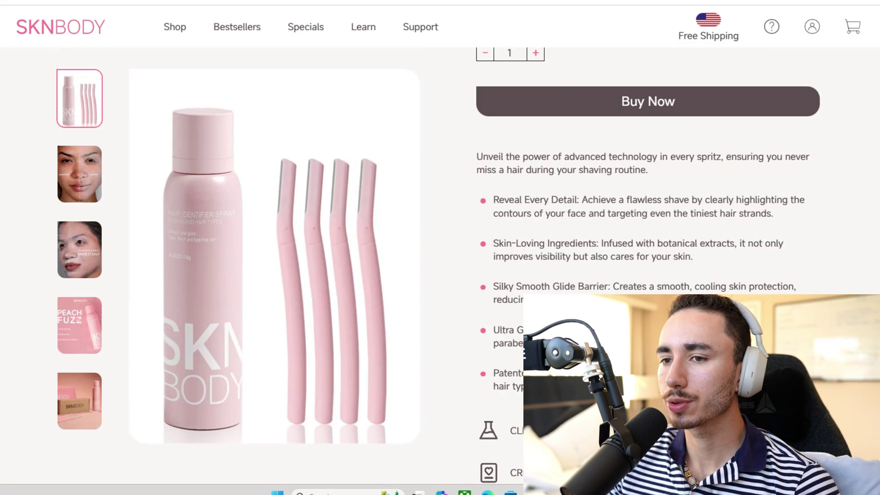
- Save the unsprayed versus sprayed face comparison image from the SKNBODY product gallery
scroll(440, 266, down, 2)
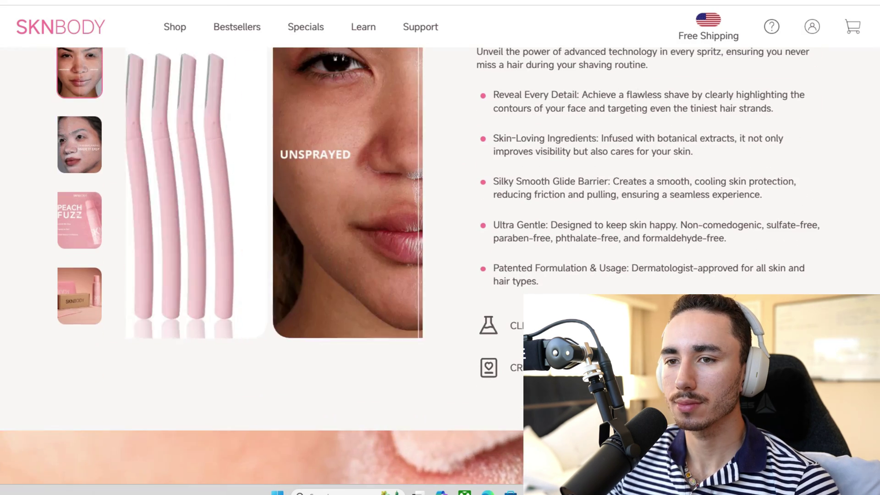
scroll(440, 266, up, 2)
right_click(223, 252)
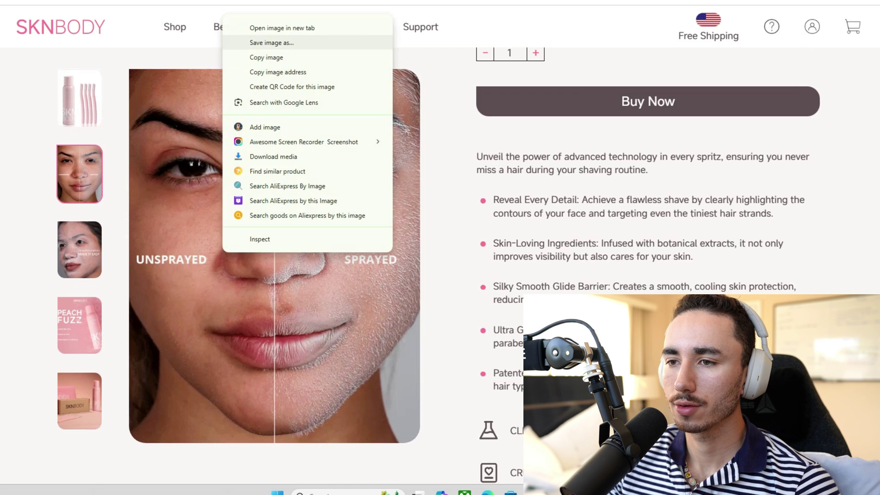
key(Return)
key(Return)
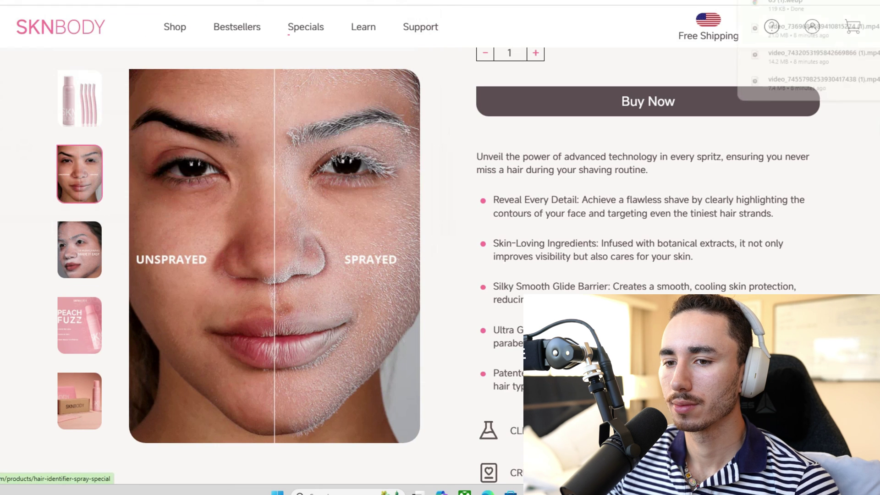
- Examine the other SKNBODY gallery images and the page sections below them for usable content
click(80, 250)
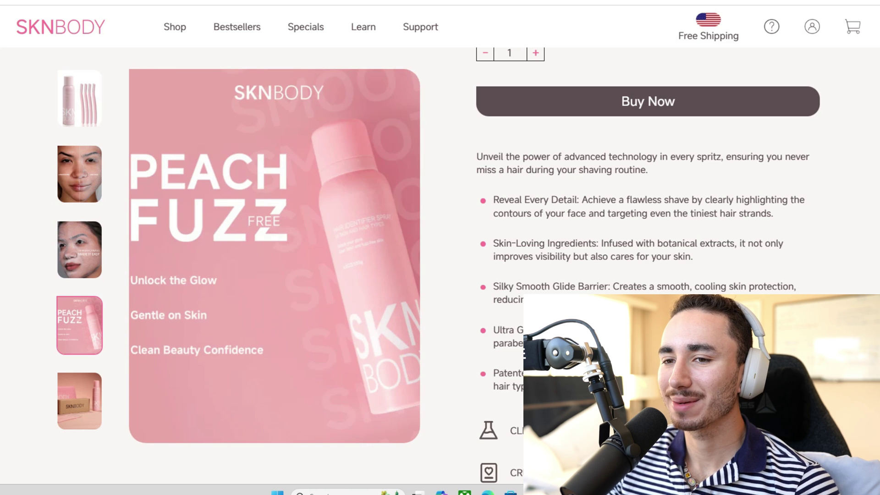
click(79, 98)
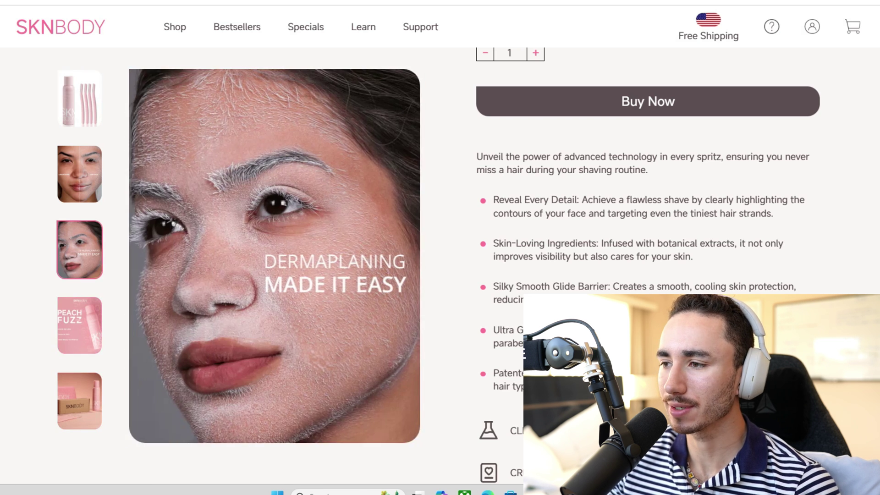
scroll(440, 266, down, 15)
scroll(440, 266, up, 15)
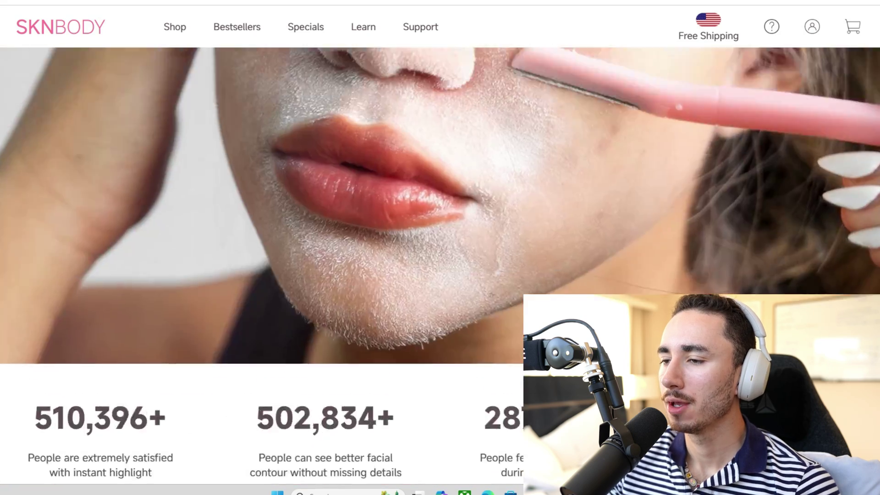
- Examine the customer statistics and the 4 Steps to Identify section on the SKNBODY product page
drag(493, 95, 685, 270)
scroll(440, 266, down, 20)
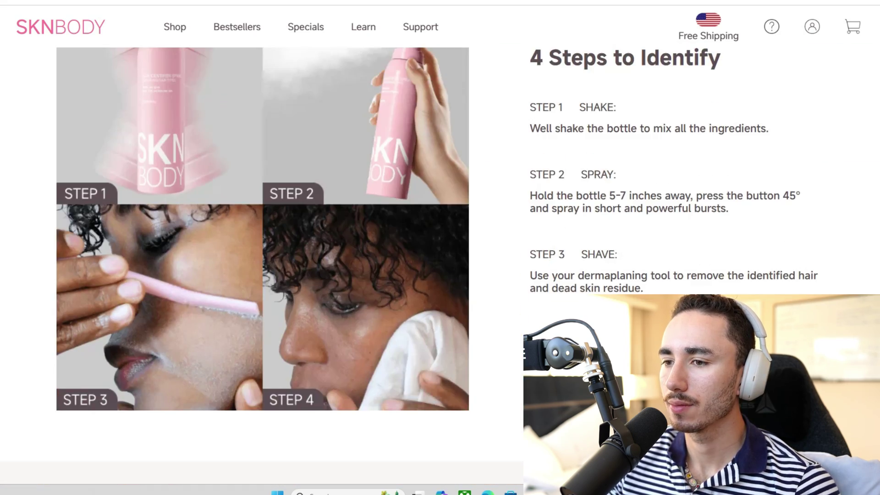
scroll(440, 265, up, 8)
scroll(440, 266, down, 8)
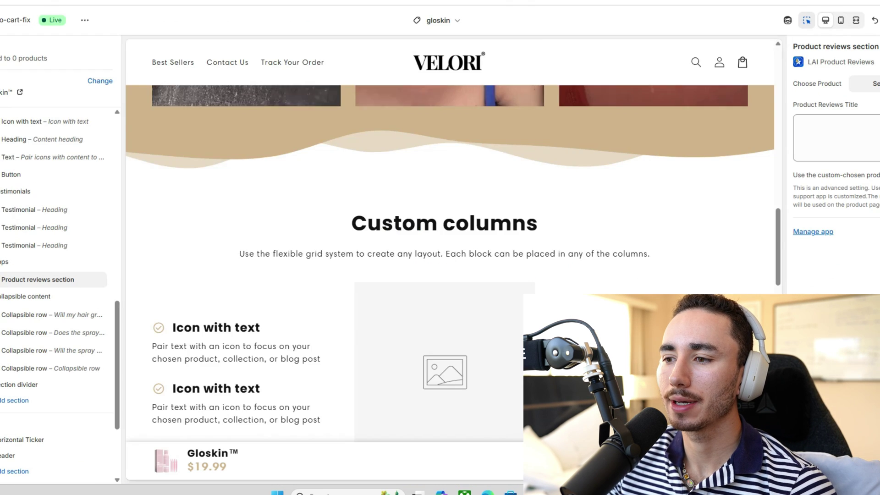
- Switch to the theme editor and remove the Icons with content section below Custom columns on the Gloskin page
scroll(449, 238, down, 5)
scroll(449, 239, up, 3)
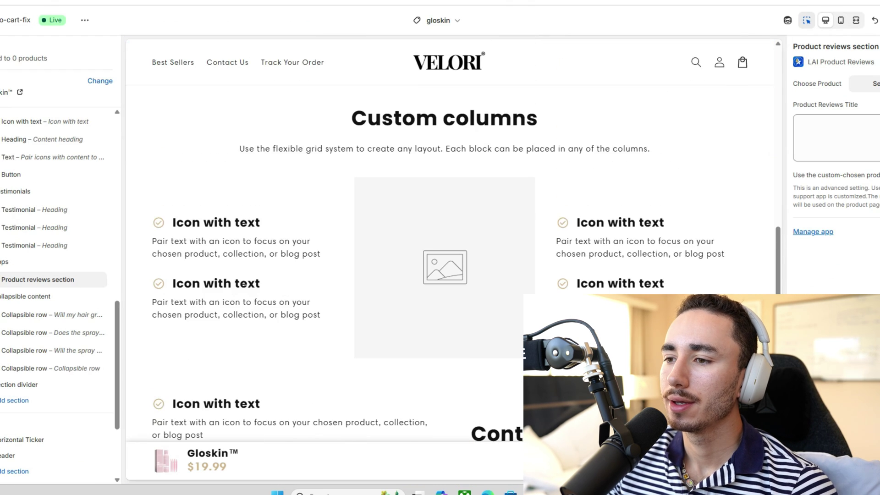
scroll(449, 238, down, 3)
click(449, 181)
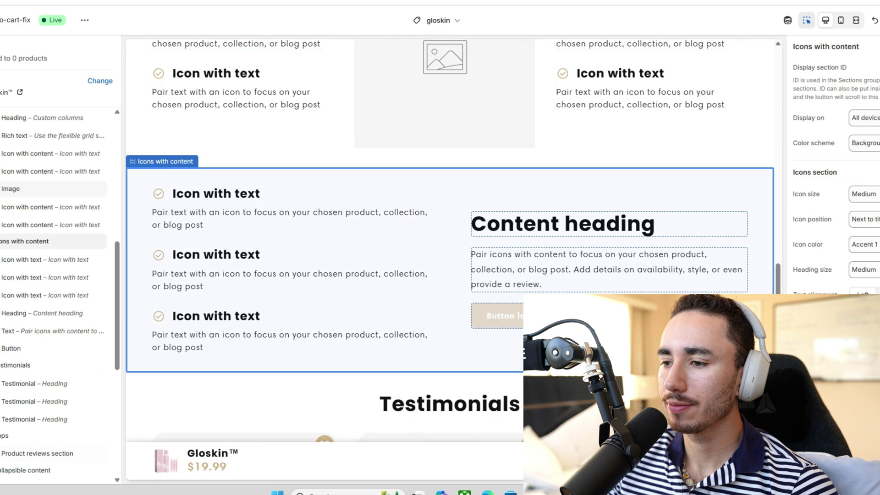
click(484, 388)
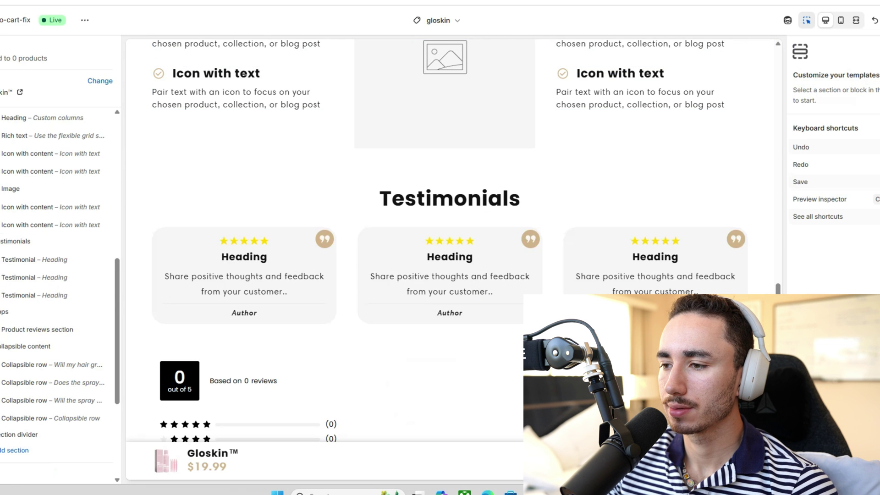
- Add an Image with text section between the Custom columns and Testimonials sections
scroll(449, 238, up, 2)
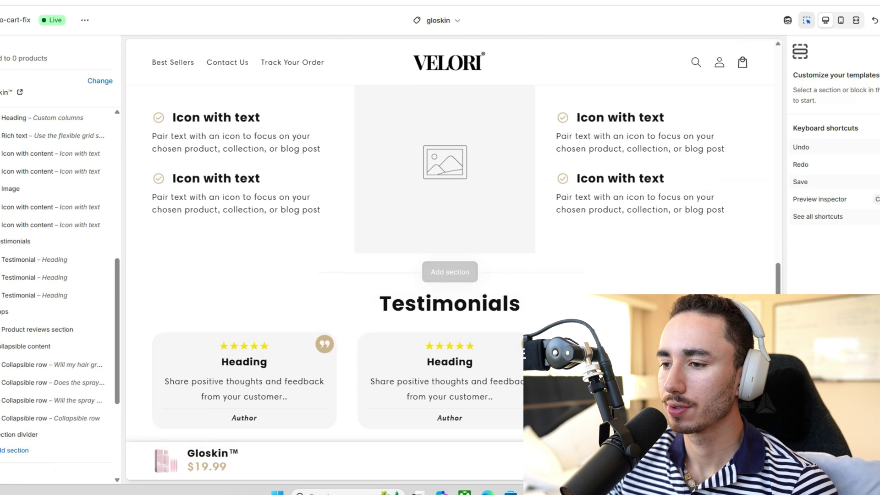
click(449, 272)
scroll(545, 352, down, 10)
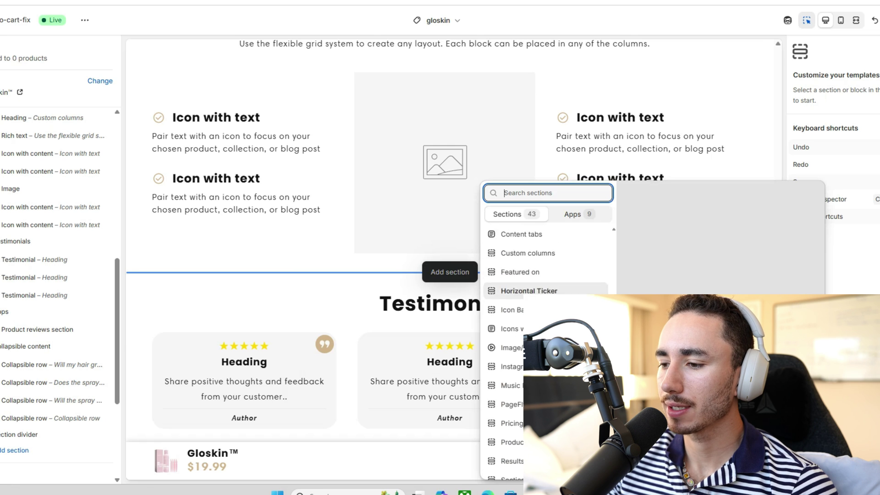
scroll(545, 298, up, 4)
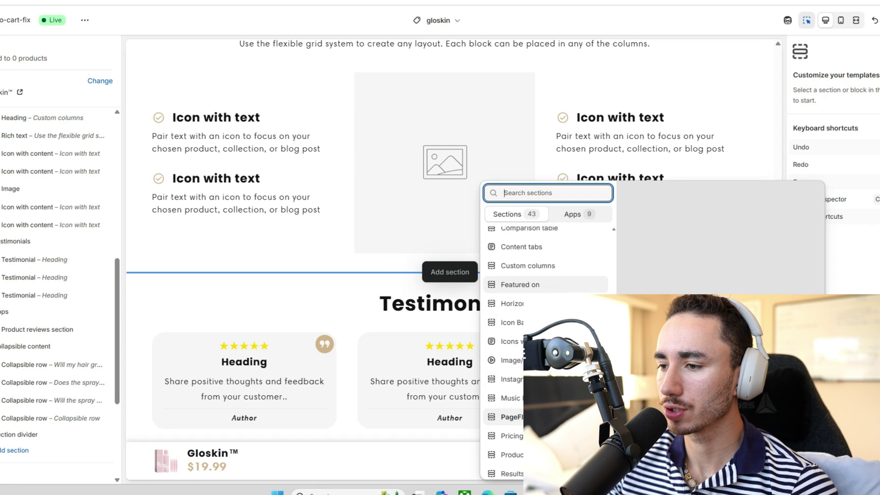
scroll(505, 348, up, 8)
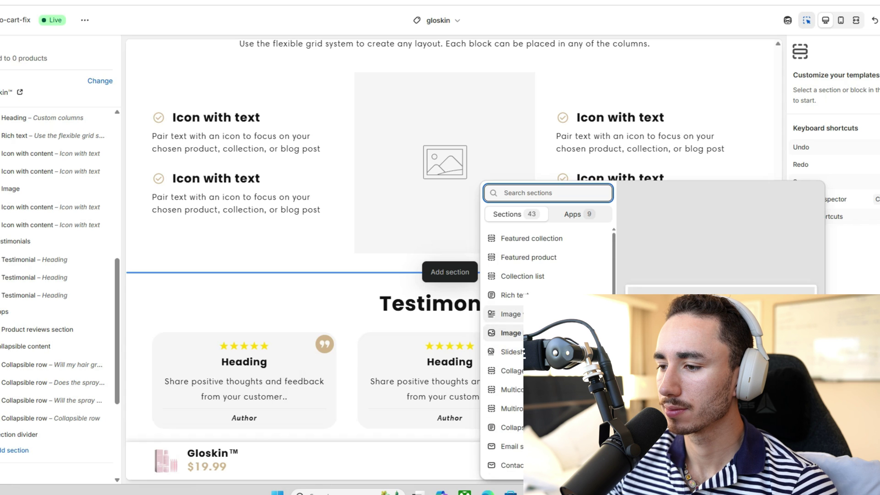
key(Escape)
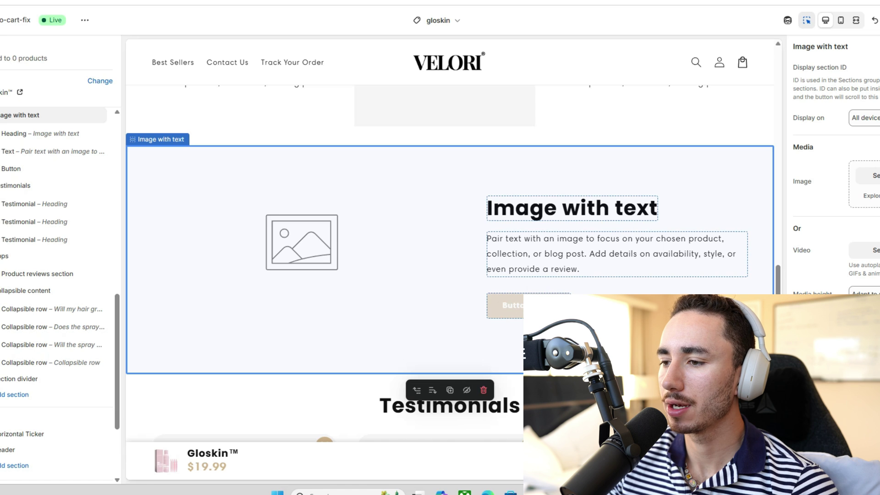
scroll(449, 229, down, 3)
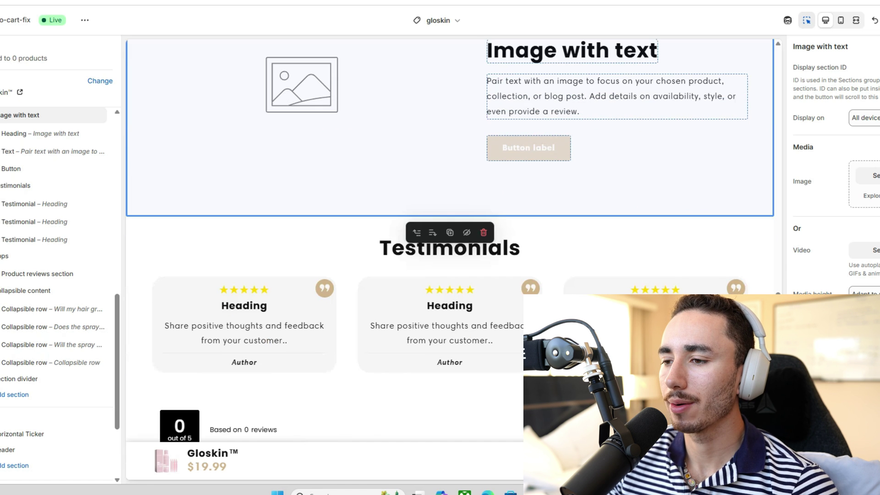
click(449, 250)
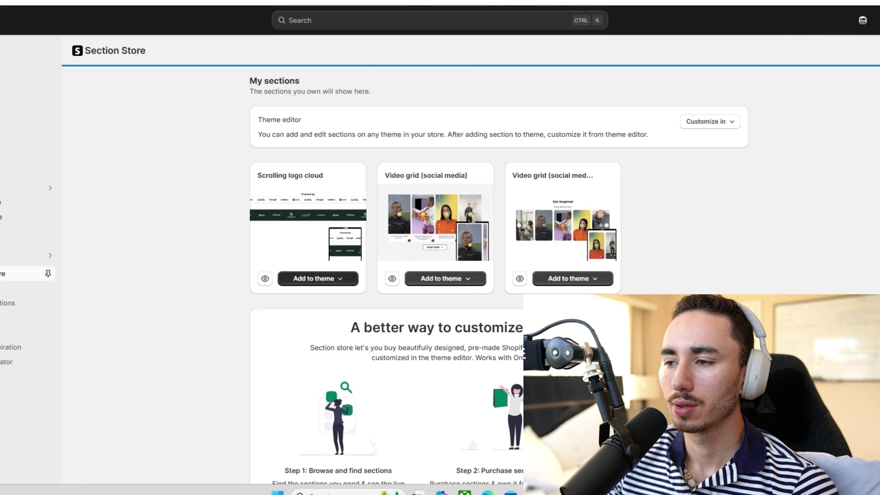
- In the Section Store app, add the Scrolling logo cloud section to the live shrine-pro-cart-fix theme
click(318, 278)
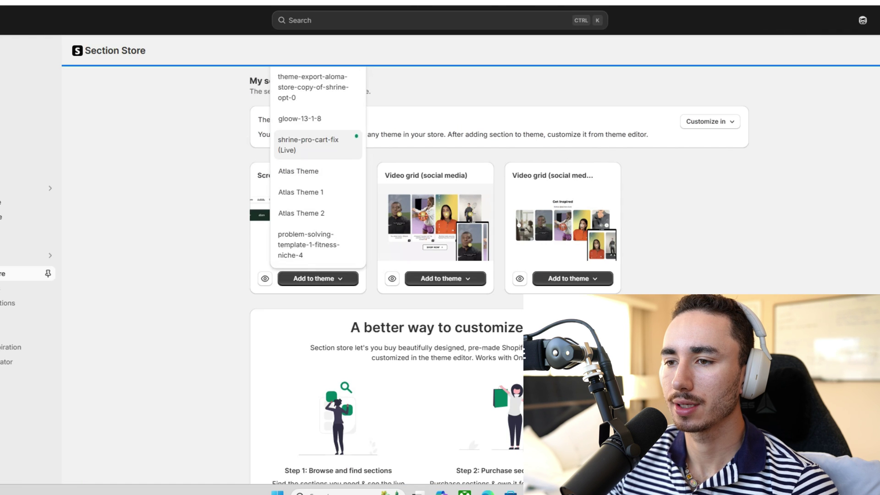
click(308, 144)
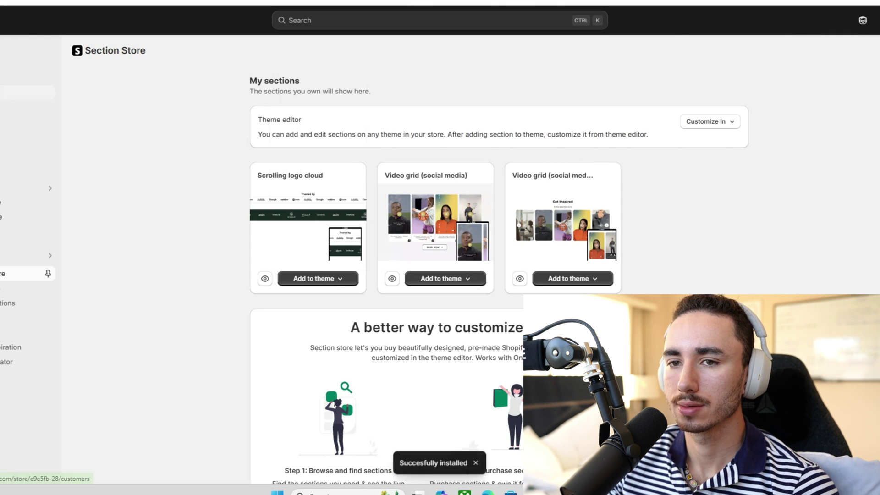
- Open the Gloskin product in the store's product list and bring up its USAGE METHOD image for cropping
scroll(27, 230, up, 2)
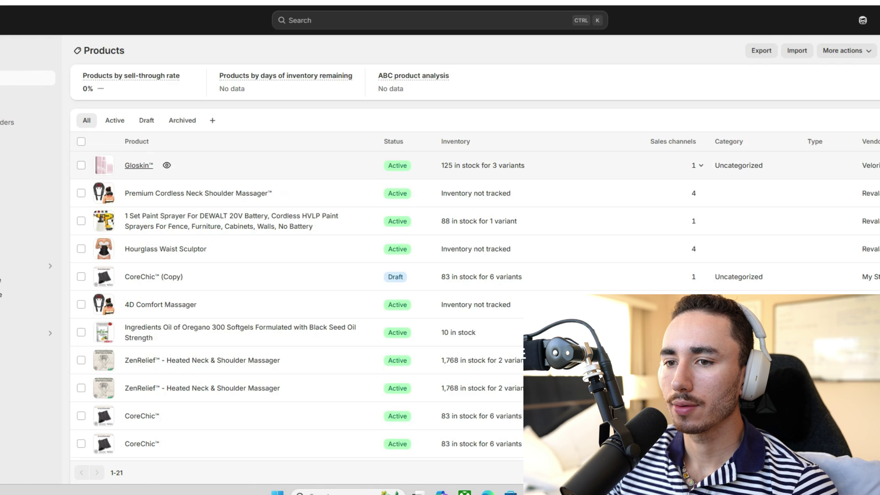
click(138, 165)
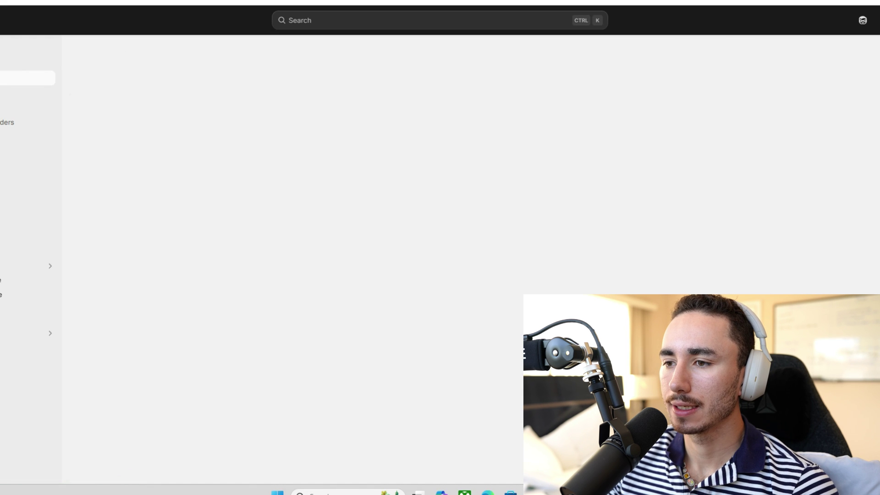
scroll(412, 229, down, 9)
scroll(412, 229, up, 8)
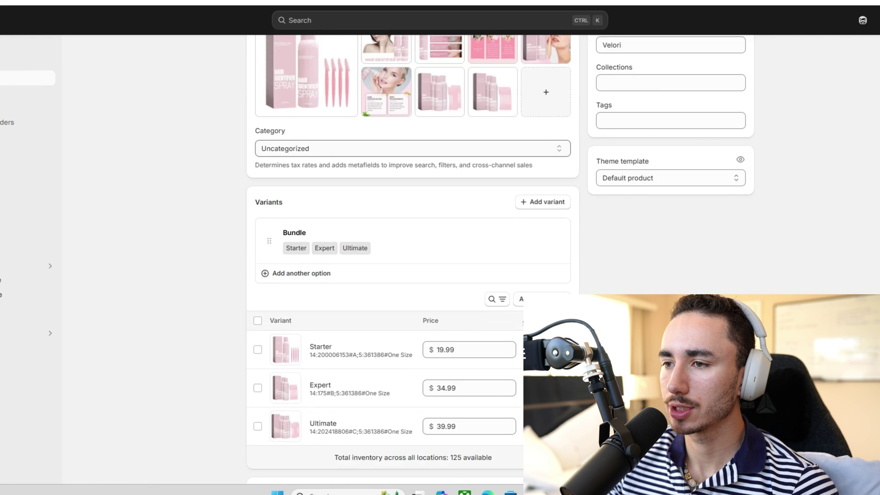
click(387, 197)
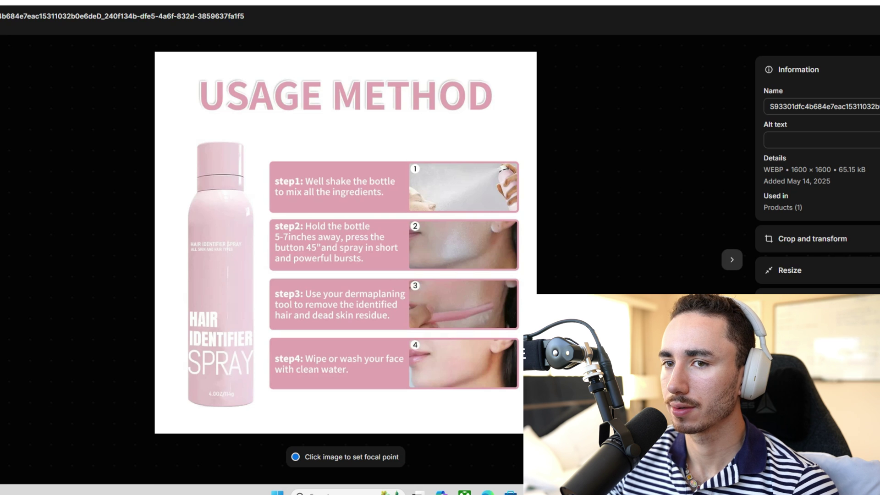
click(812, 238)
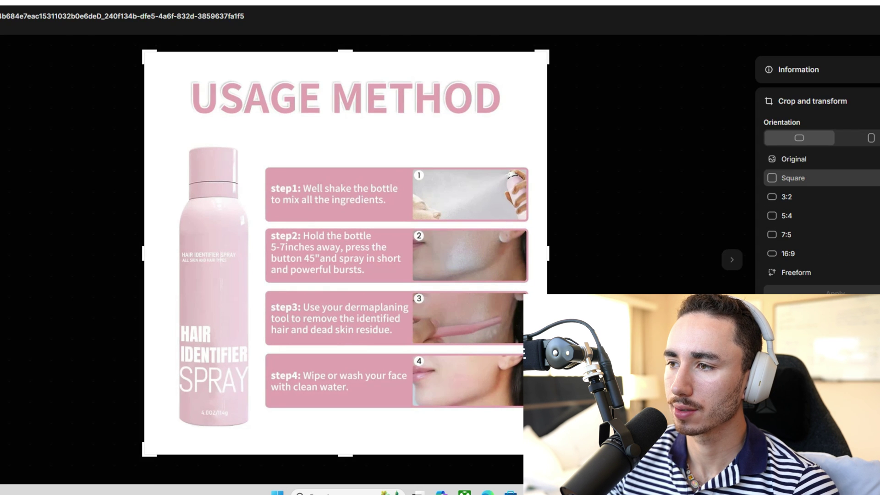
click(793, 178)
drag(334, 229, 369, 229)
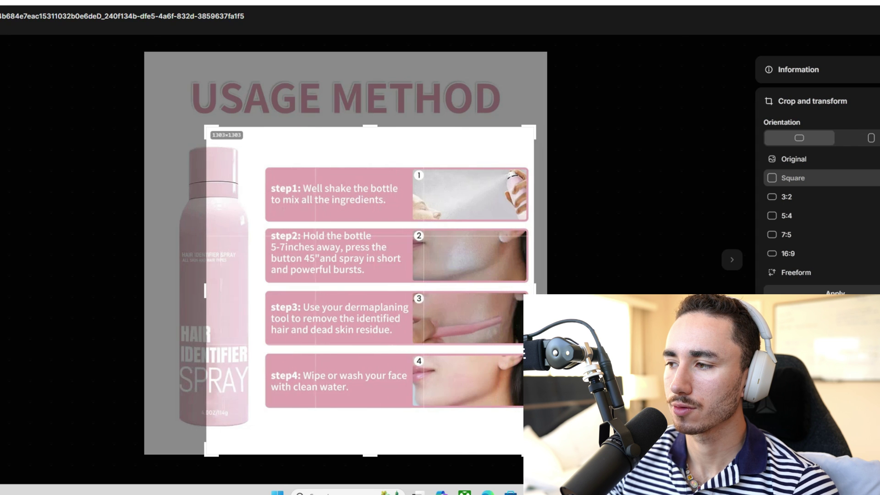
click(793, 159)
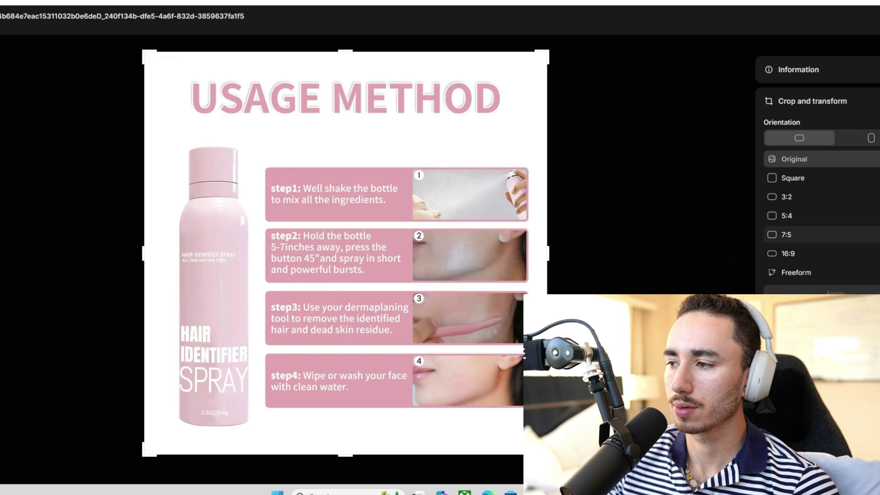
- Crop the image freeform to about 1463 × 1169 pixels, cutting off the USAGE METHOD title, and close the image
click(796, 272)
drag(345, 50, 339, 144)
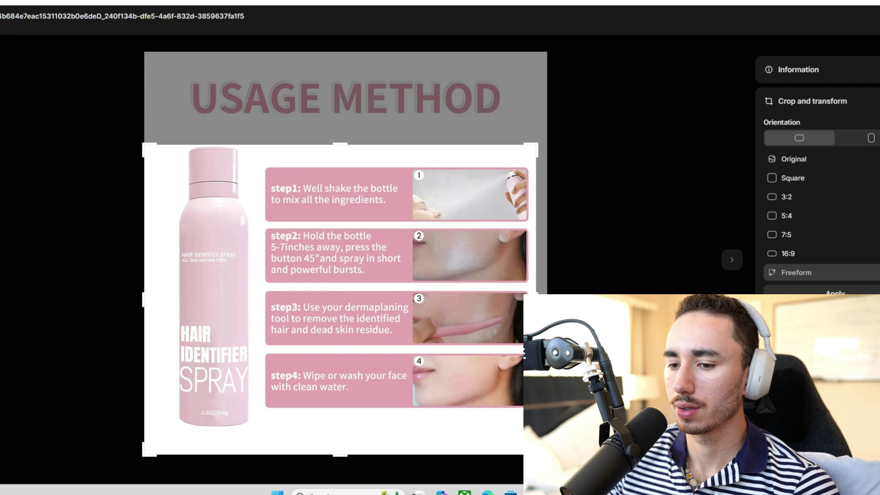
drag(147, 451, 168, 438)
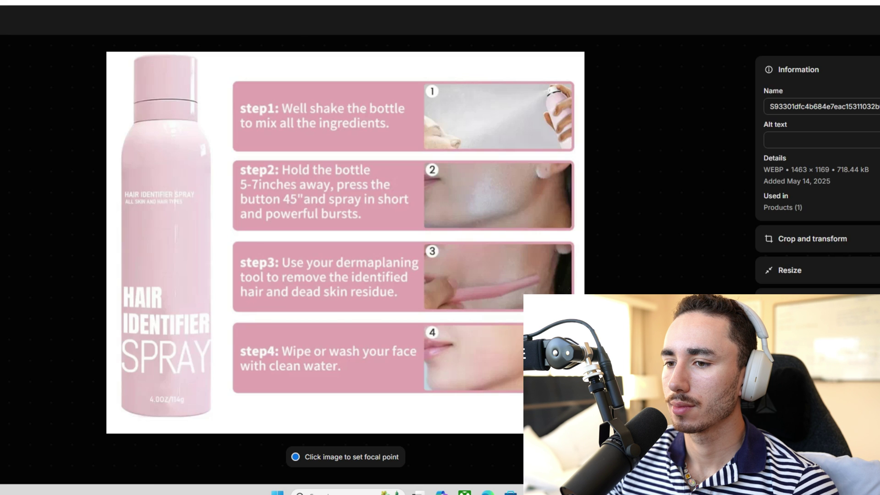
key(Escape)
click(493, 196)
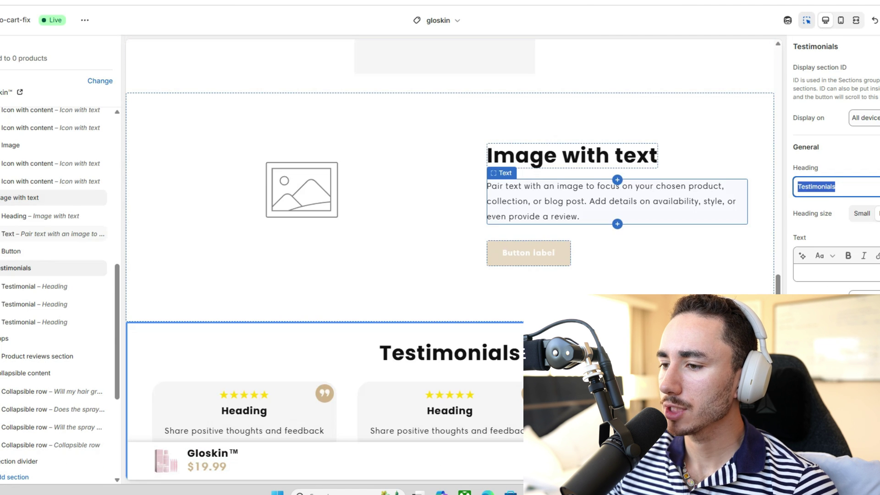
- Duplicate the Image with text section above Testimonials in the theme editor
click(367, 275)
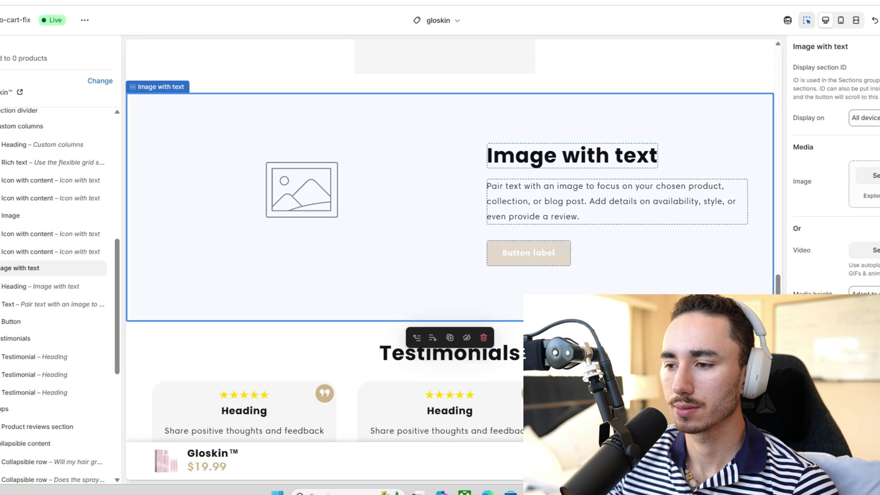
click(450, 337)
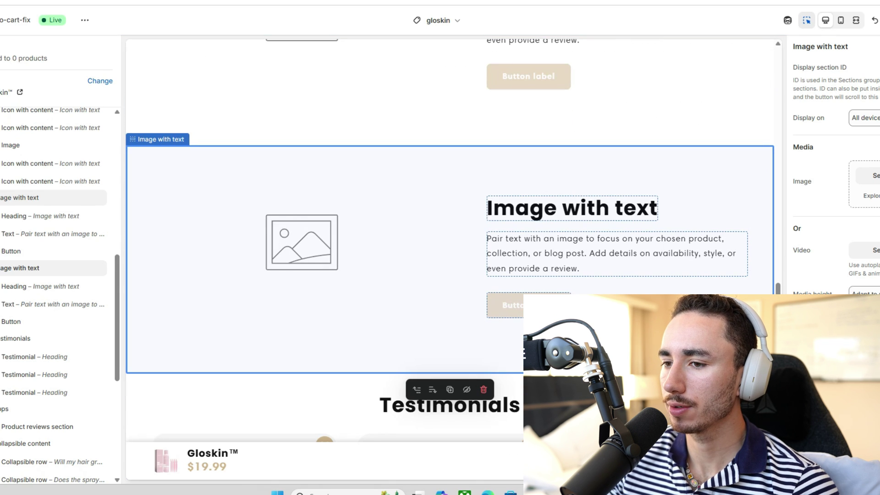
- Use the pink HOW TO USE picture as the image of the lower Image with text section, and remove that section's button
click(301, 242)
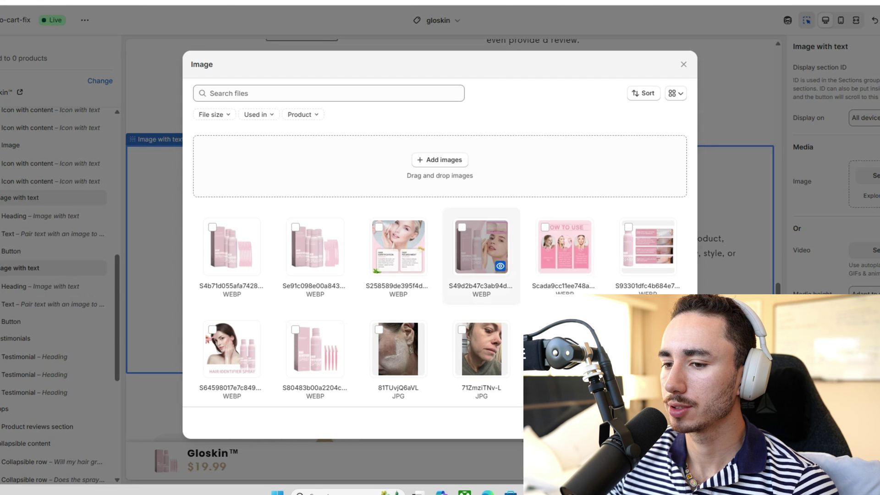
click(565, 246)
click(669, 423)
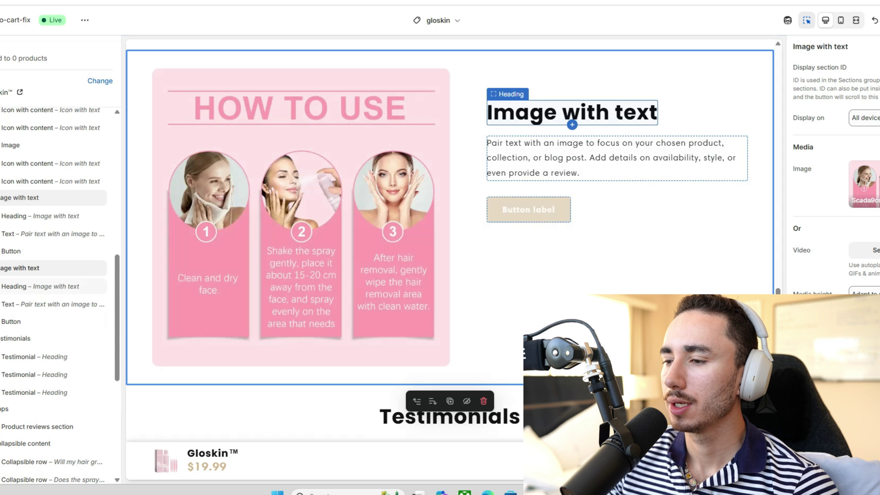
click(527, 209)
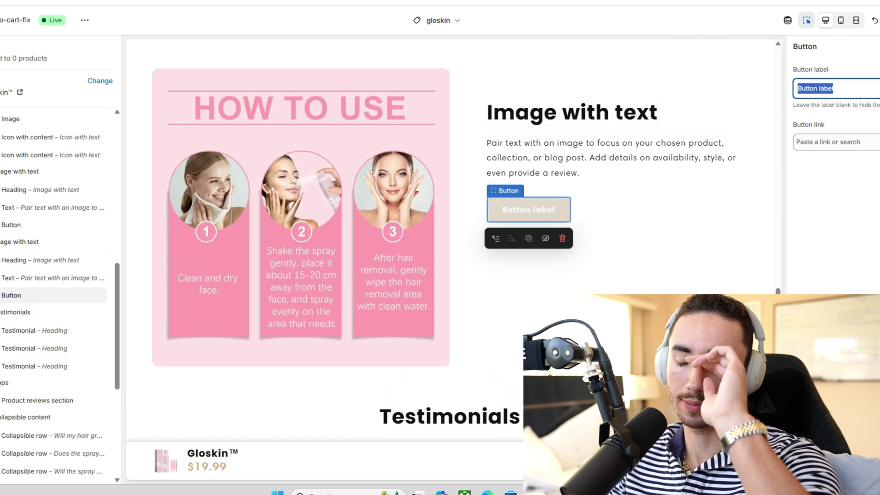
click(563, 238)
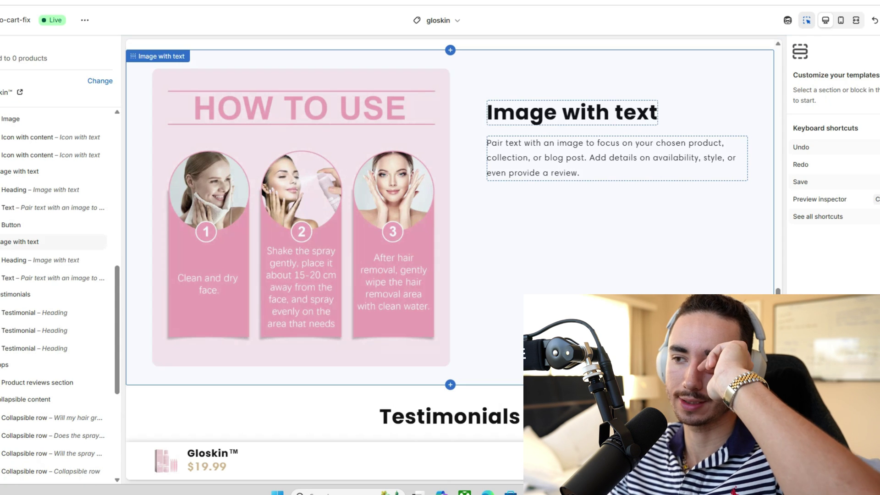
- Examine the page layout around the new image sections, testimonials, product reviews and frequently asked questions
scroll(449, 229, up, 5)
scroll(449, 256, up, 3)
scroll(449, 256, down, 10)
scroll(449, 229, down, 3)
scroll(229, 160, down, 4)
scroll(449, 229, down, 5)
scroll(449, 229, up, 7)
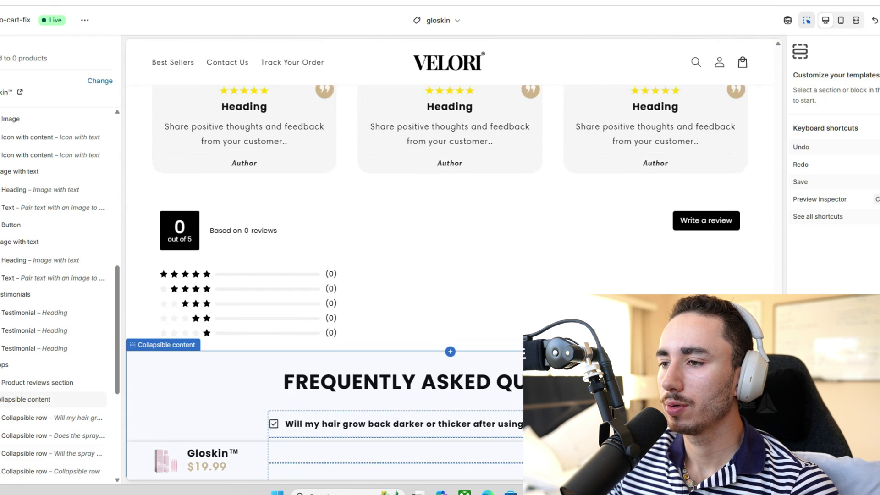
scroll(449, 256, down, 3)
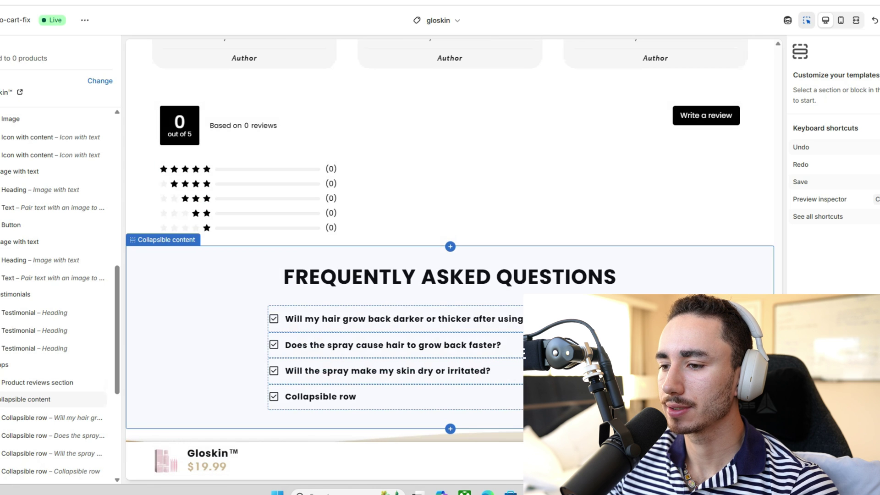
- Move the FREQUENTLY ASKED QUESTIONS collapsible content section above the product reviews section
click(449, 277)
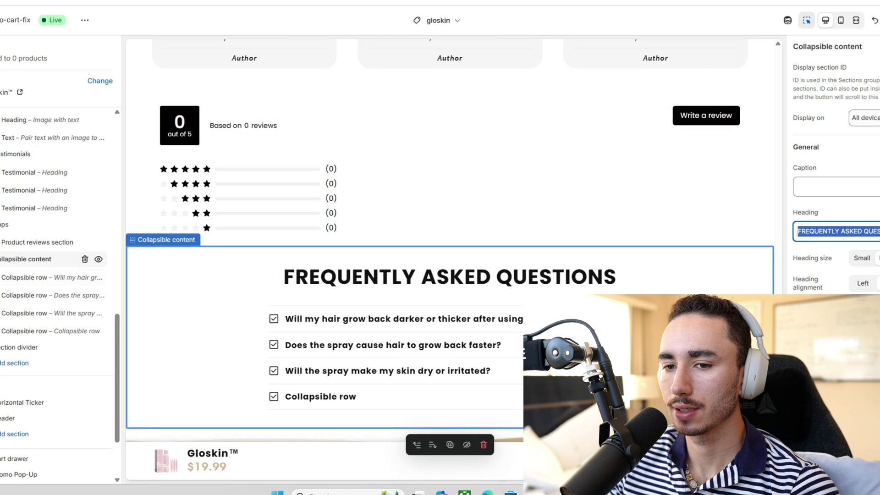
drag(26, 259, 43, 226)
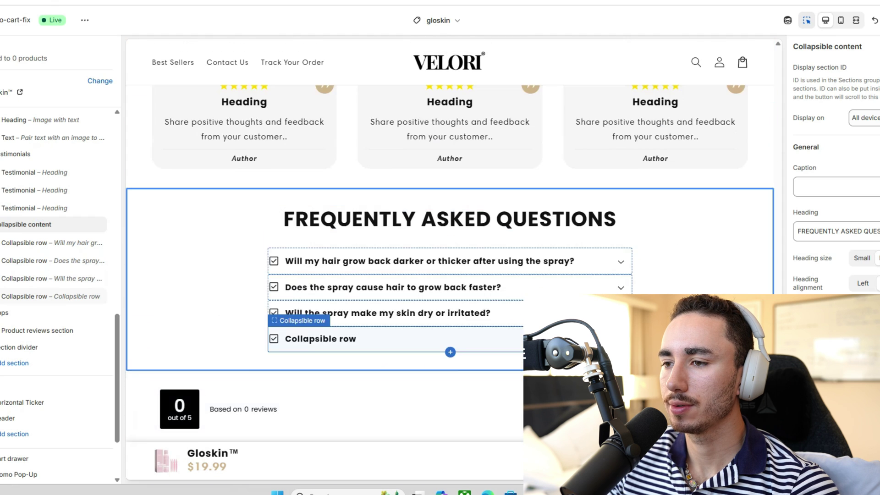
scroll(449, 229, down, 6)
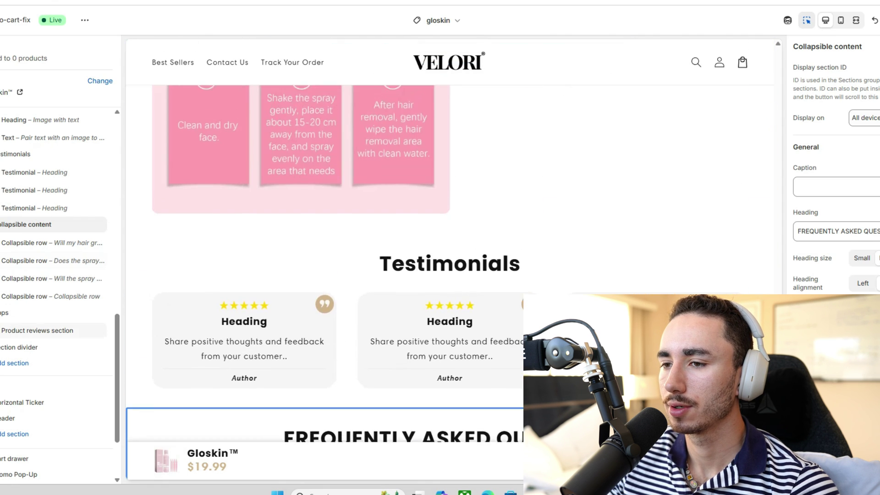
- Examine the Gloskin page from the REAL FACES, REAL RESULTS videos through the custom columns to the image with text sections
scroll(450, 270, up, 6)
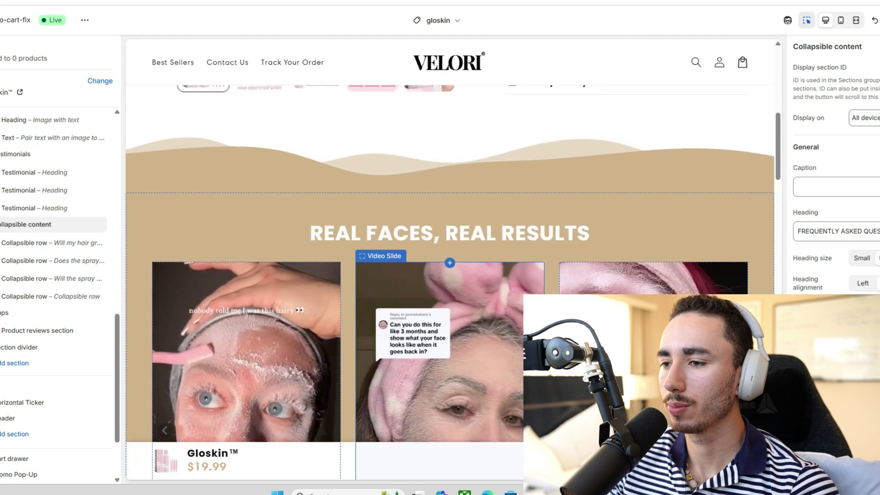
scroll(447, 229, down, 7)
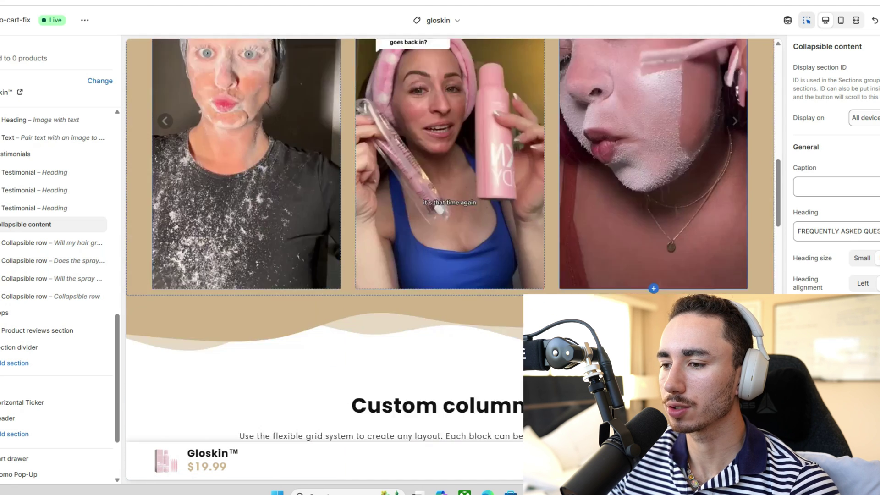
scroll(444, 229, down, 3)
scroll(444, 230, up, 3)
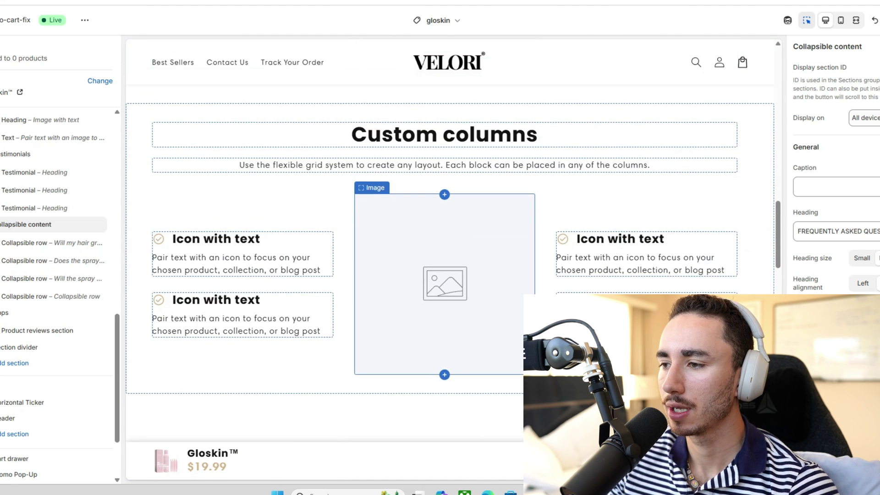
scroll(445, 229, down, 8)
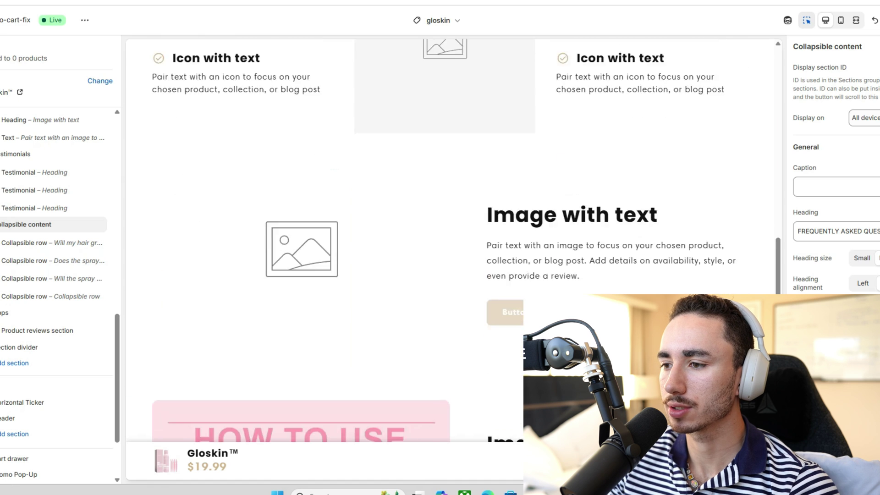
scroll(444, 229, up, 2)
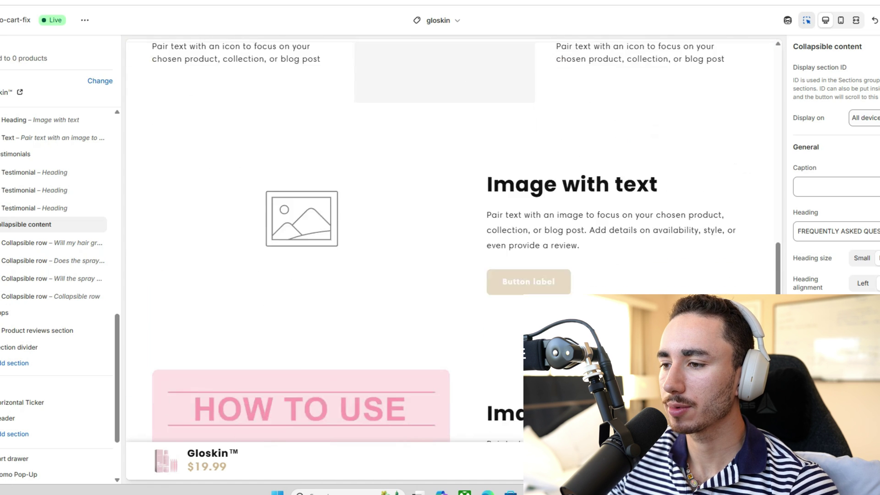
scroll(445, 229, down, 1)
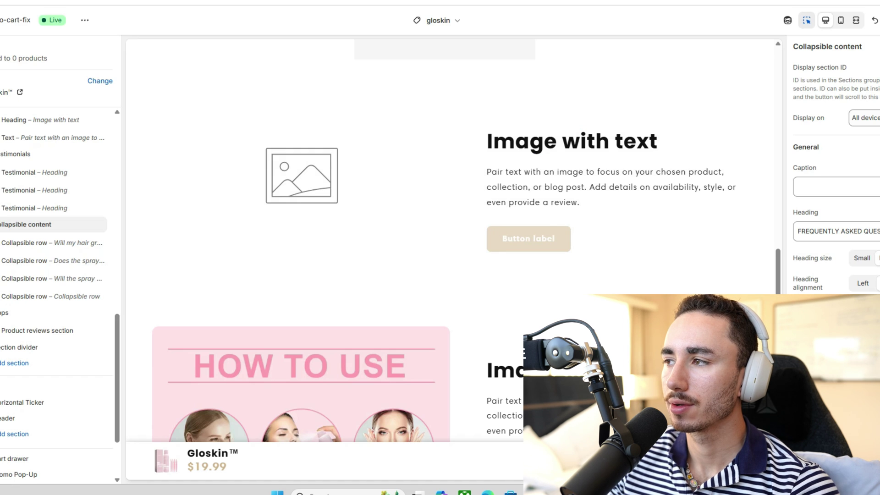
key(ctrl+t)
text(ez)
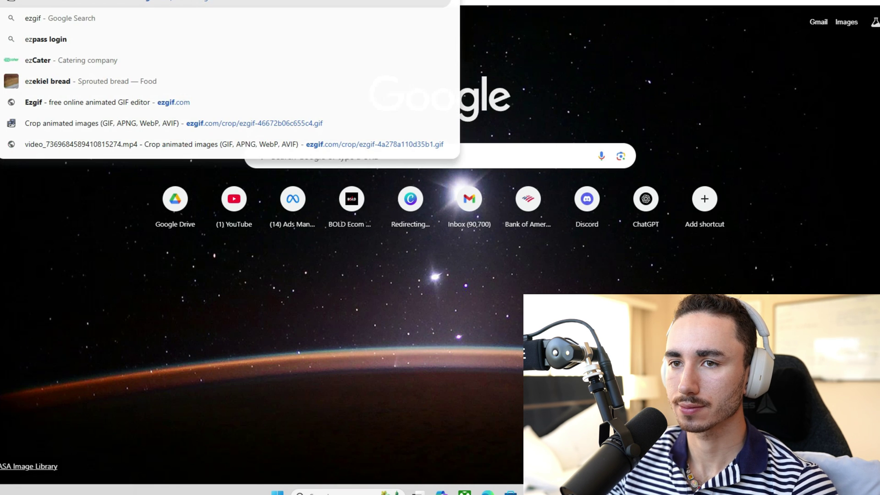
key(Return)
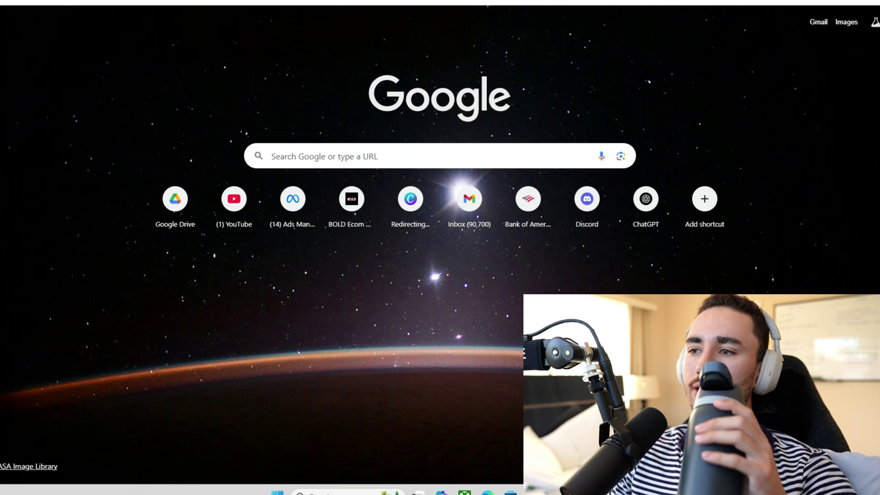
key(Return)
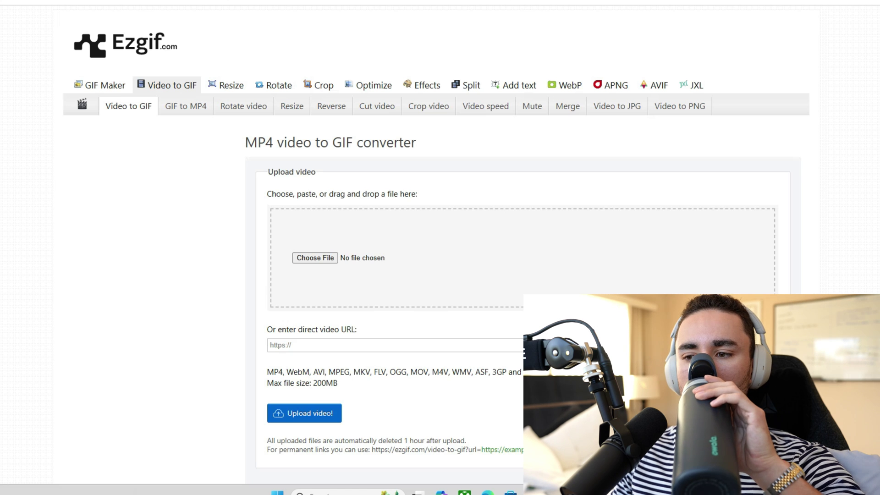
click(315, 258)
double_click(124, 100)
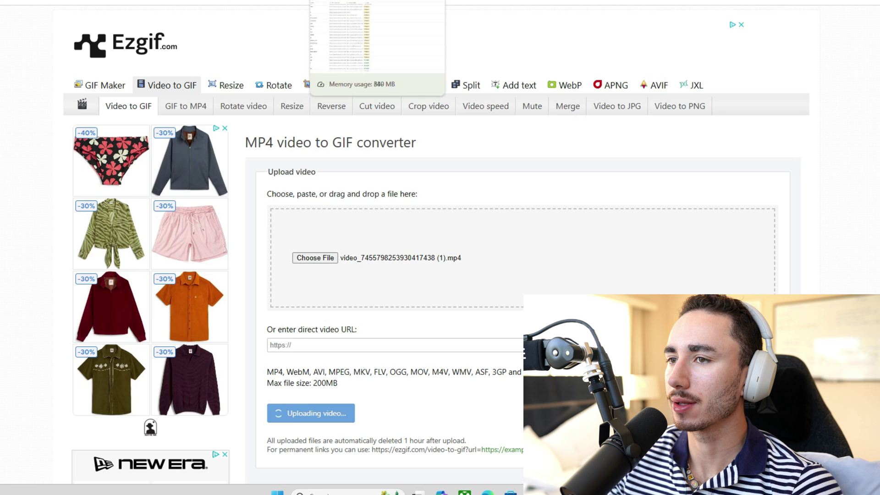
click(333, 0)
click(303, 0)
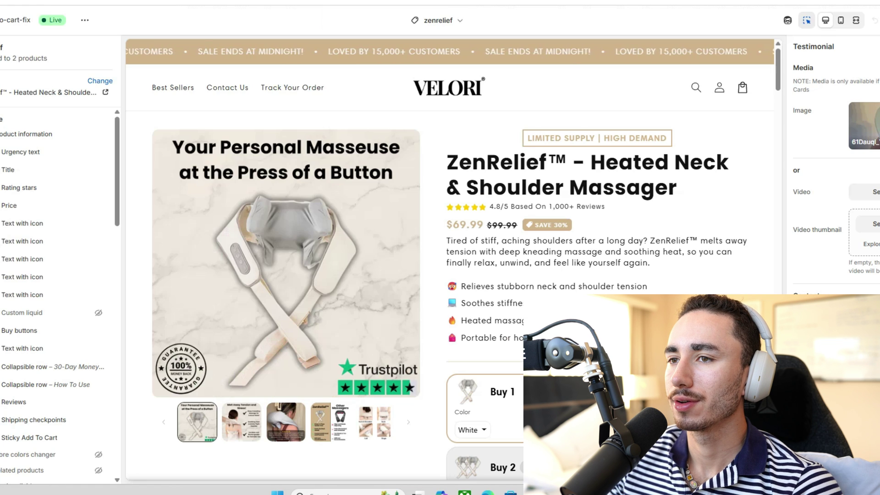
key(ctrl+Tab)
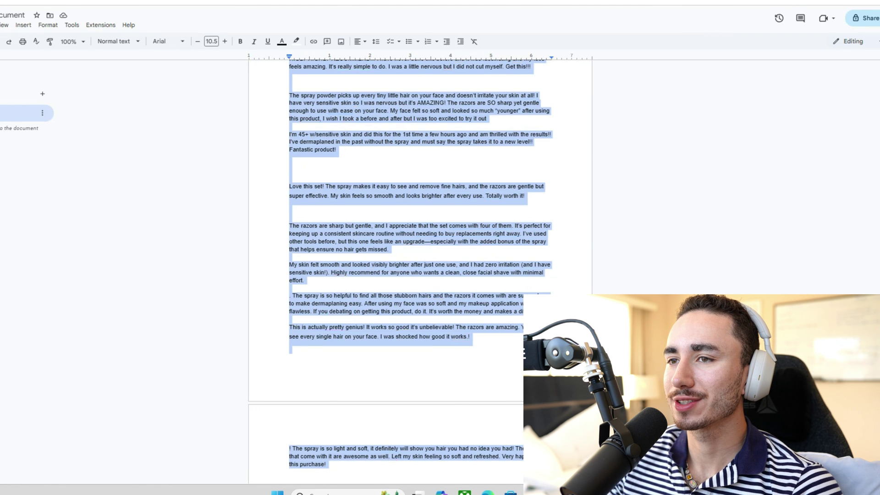
key(ctrl+shift+Tab)
key(ctrl+shift+Tab)
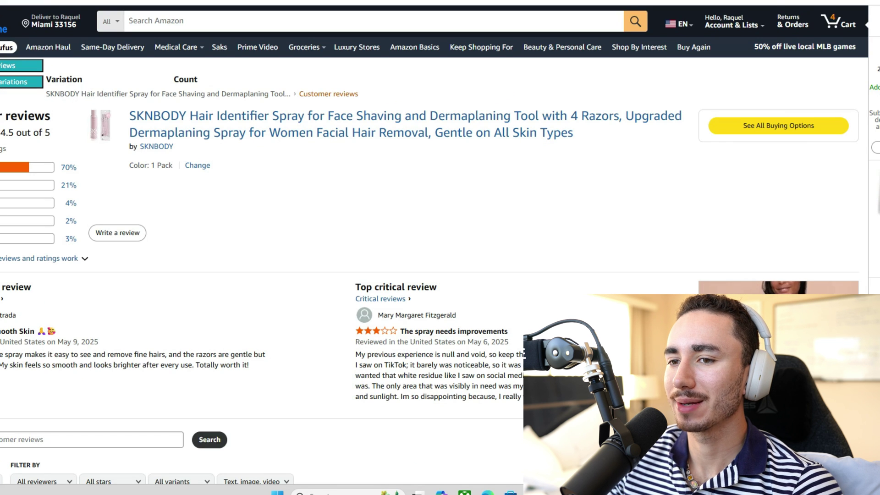
key(ctrl+Tab)
key(ctrl+shift+Tab)
key(ctrl+Tab)
key(alt+f)
key(Down)
key(Down)
key(Down)
key(Down)
key(Down)
key(Down)
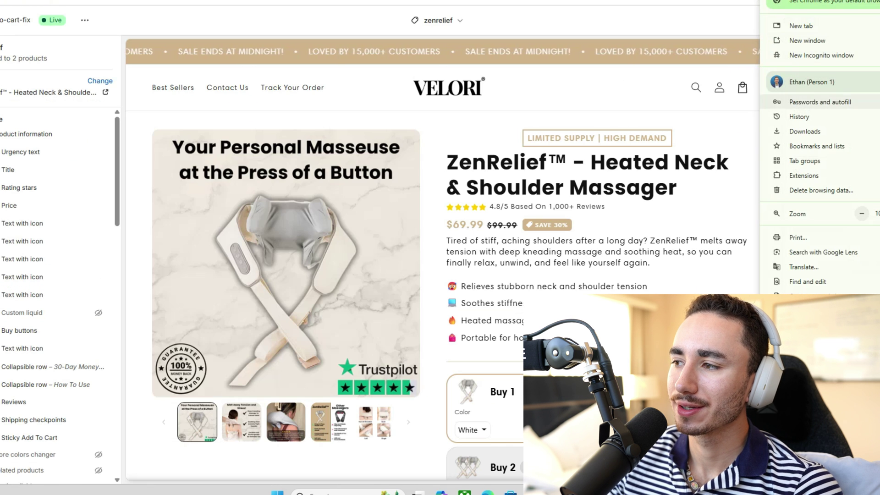
key(Right)
key(Down)
key(Down)
key(Down)
key(Down)
key(Return)
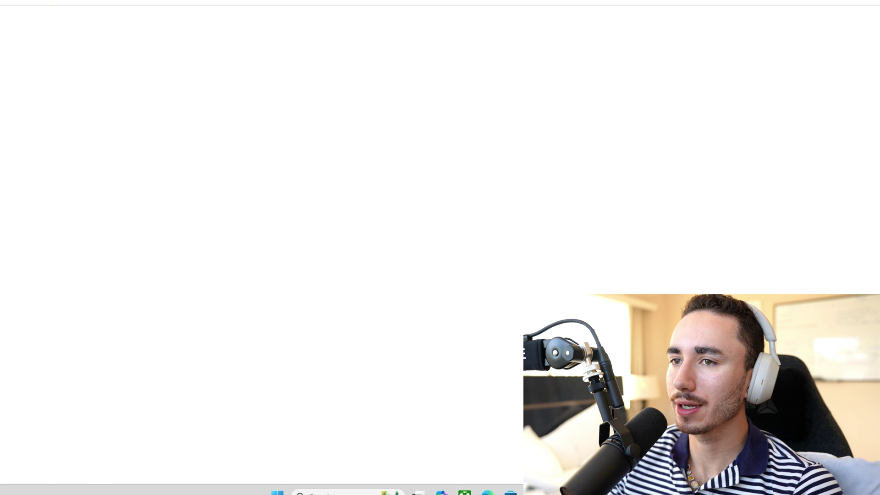
- Return to the ZenRelief page in the Shopify theme editor and examine its offers, customer videos, comparison table and FAQ sections
key(ctrl+Tab)
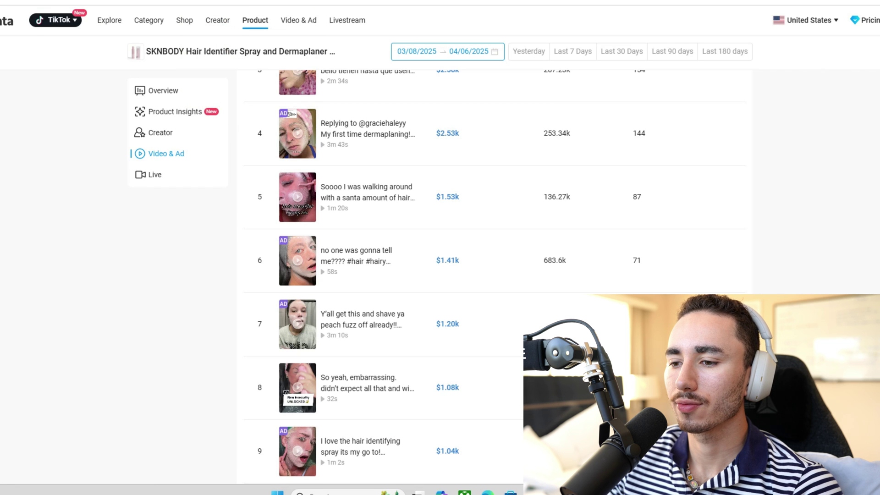
key(ctrl+Tab)
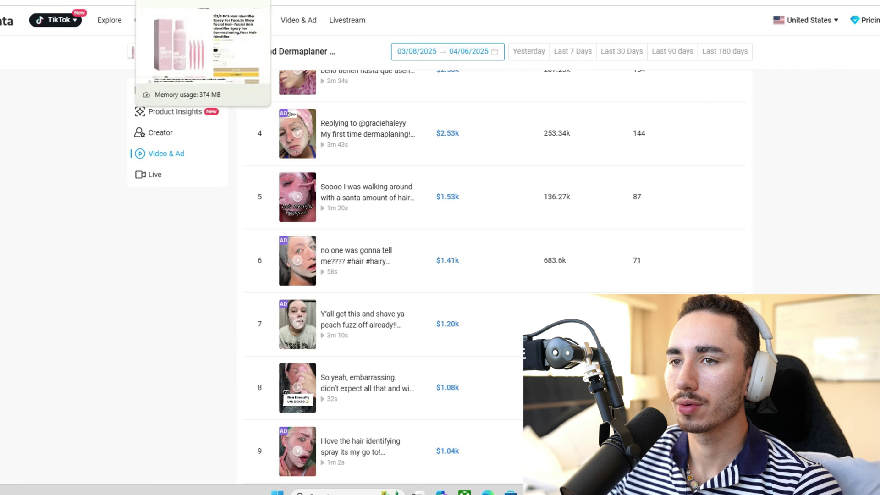
key(ctrl+shift+Tab)
key(ctrl+Tab)
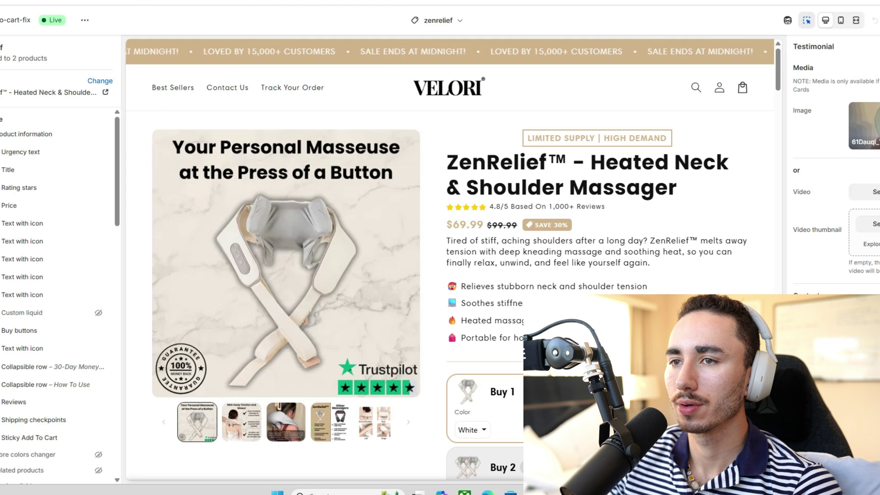
scroll(591, 180, down, 9)
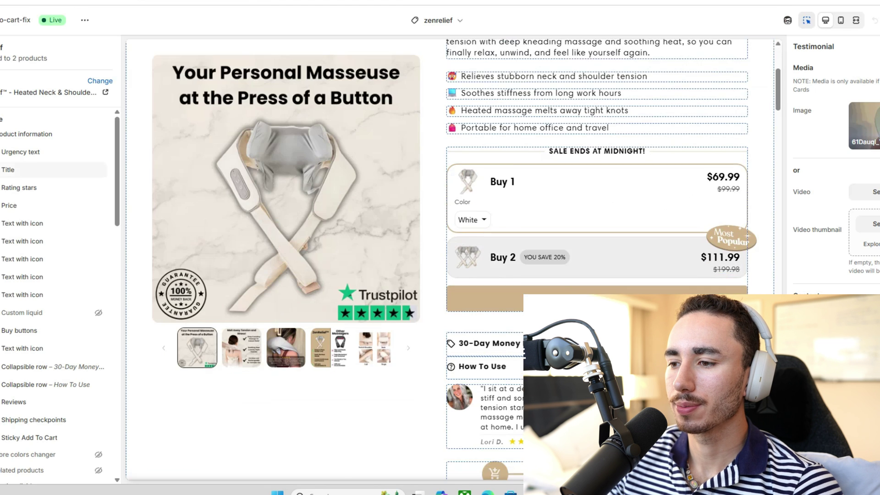
scroll(591, 201, down, 15)
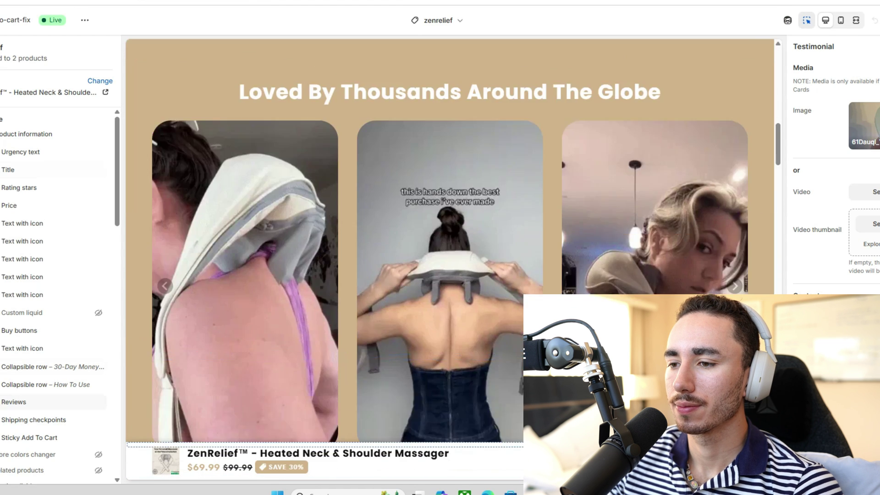
scroll(449, 207, down, 15)
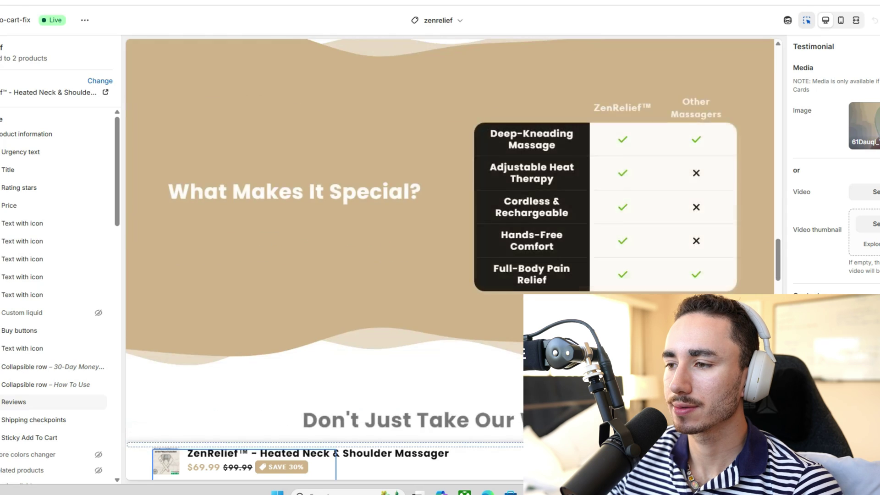
scroll(449, 206, down, 3)
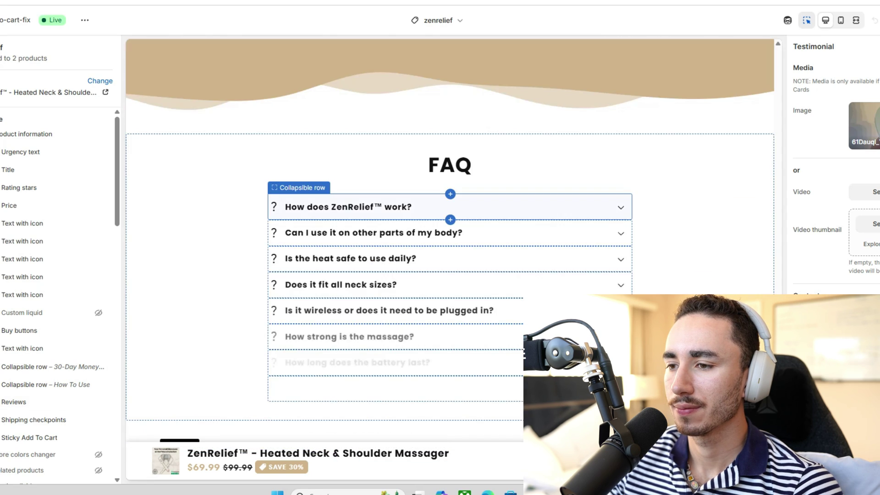
scroll(449, 206, up, 8)
scroll(449, 206, down, 5)
scroll(449, 229, down, 10)
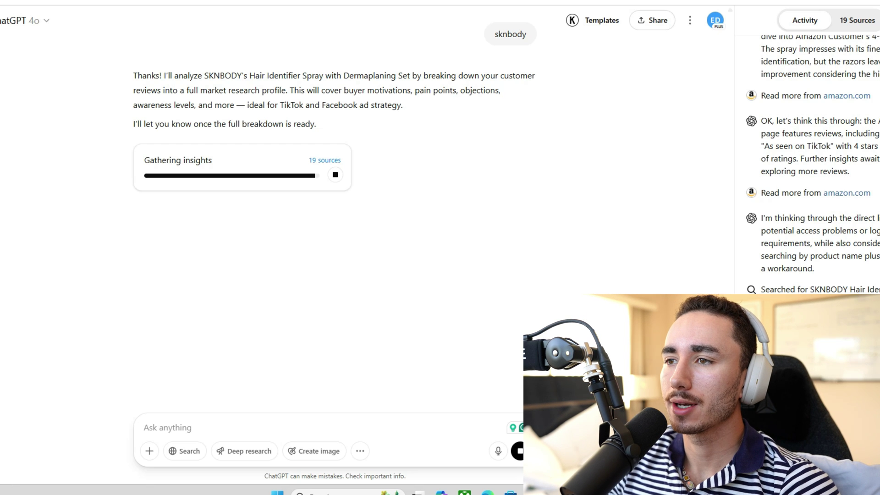
- Switch to Canva and open the hero image template design in a new tab
key(ctrl+Tab)
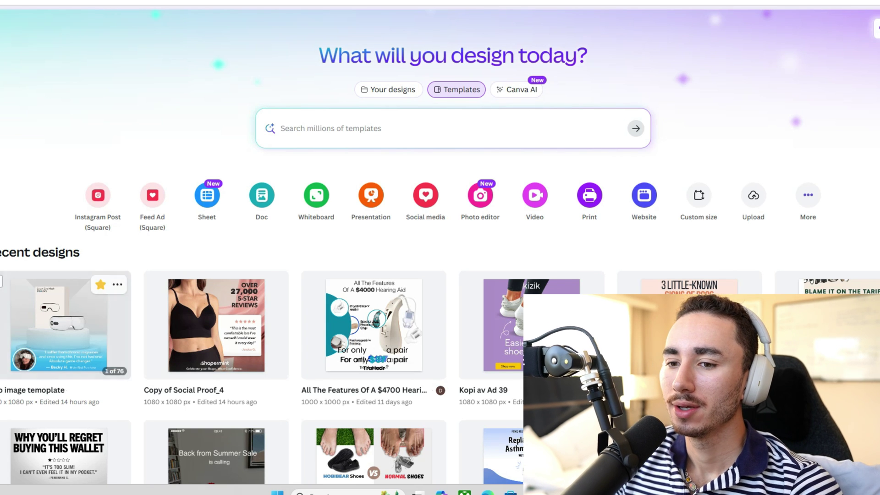
click(117, 284)
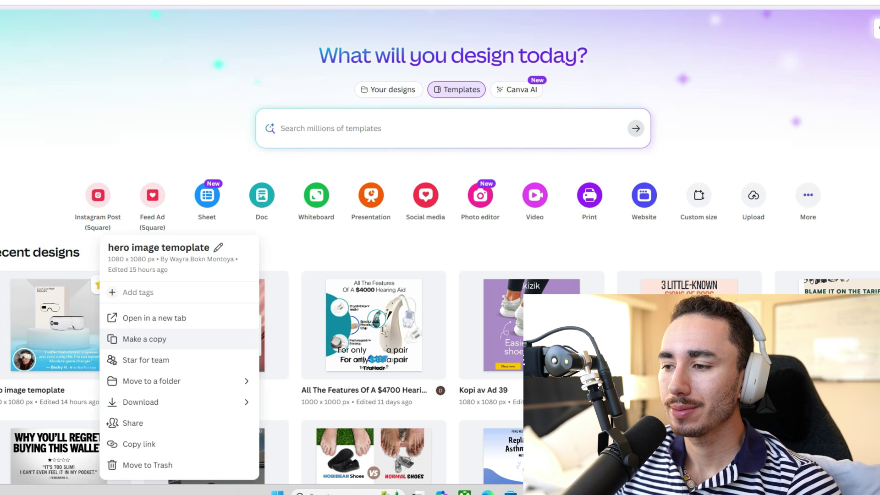
click(154, 317)
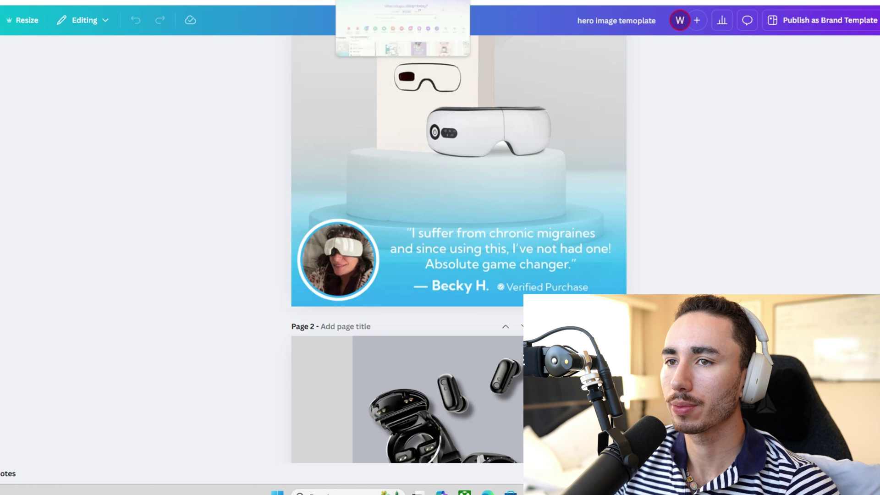
- Go to Notion in a new browser tab and open Website Templates - Problem Solving from the BOLD Ecom Master Workspace's Product Page resources
key(ctrl+t)
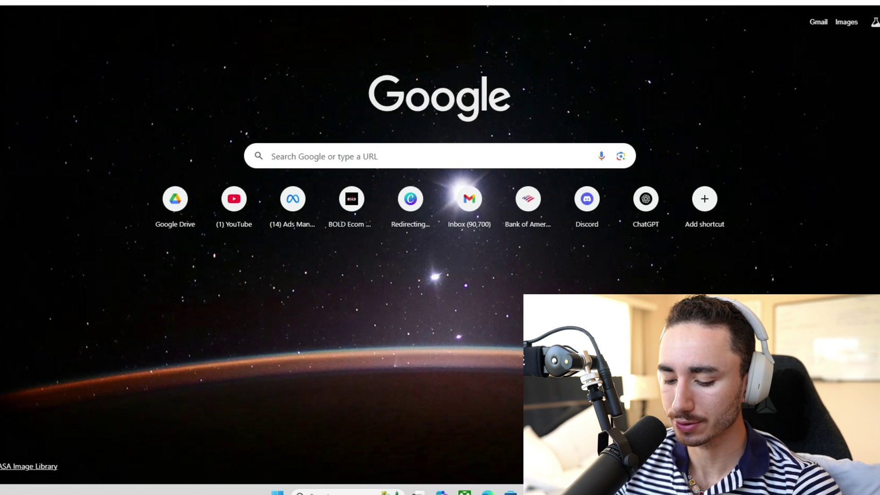
text(notion)
key(Return)
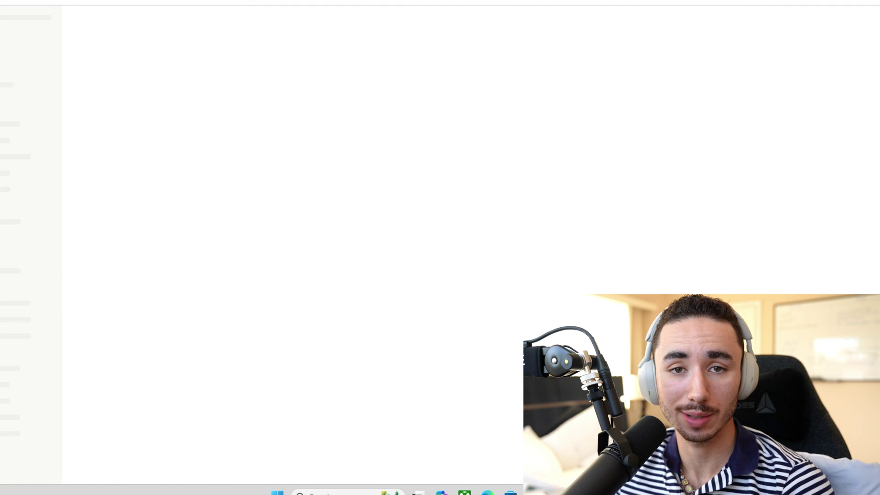
scroll(275, 229, down, 8)
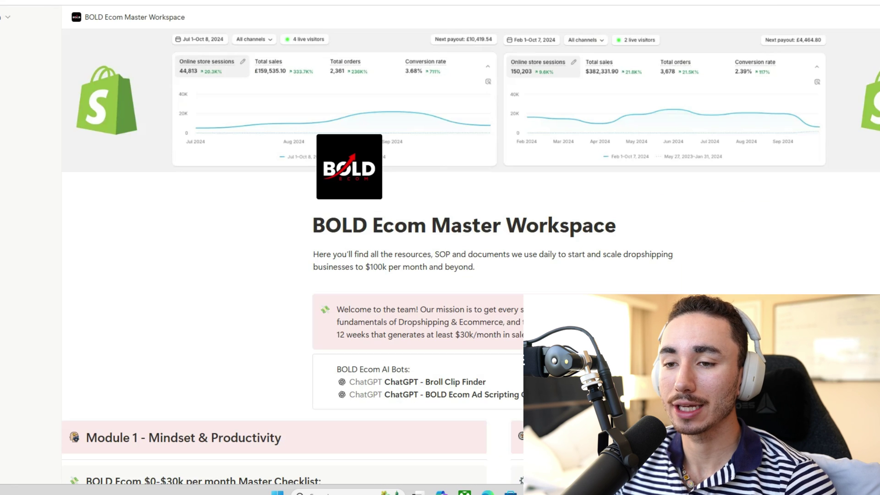
scroll(293, 192, down, 10)
scroll(183, 197, down, 5)
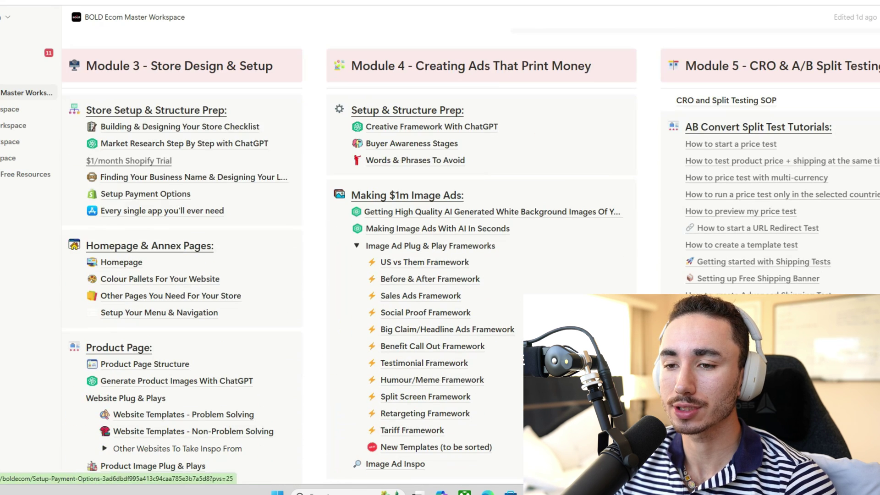
scroll(183, 362, down, 1)
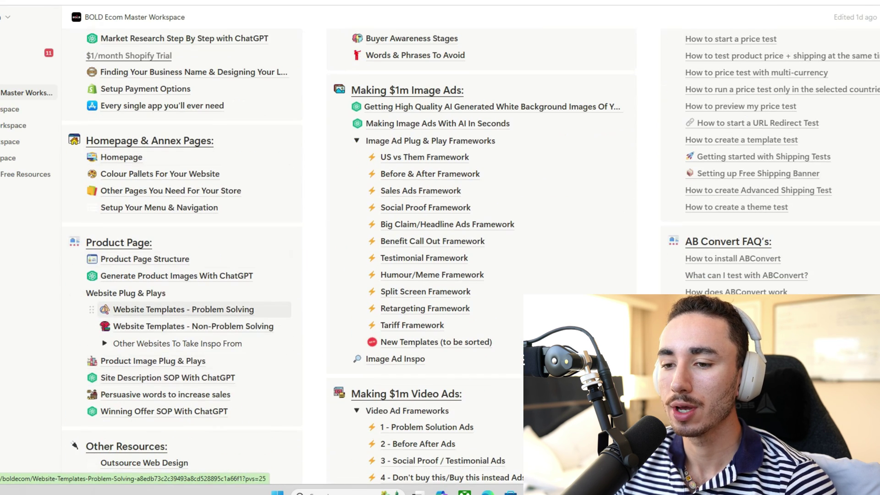
click(179, 310)
- Look through the problem-solving website templates, and return to the BOLD Ecom Master Workspace
scroll(499, 256, down, 5)
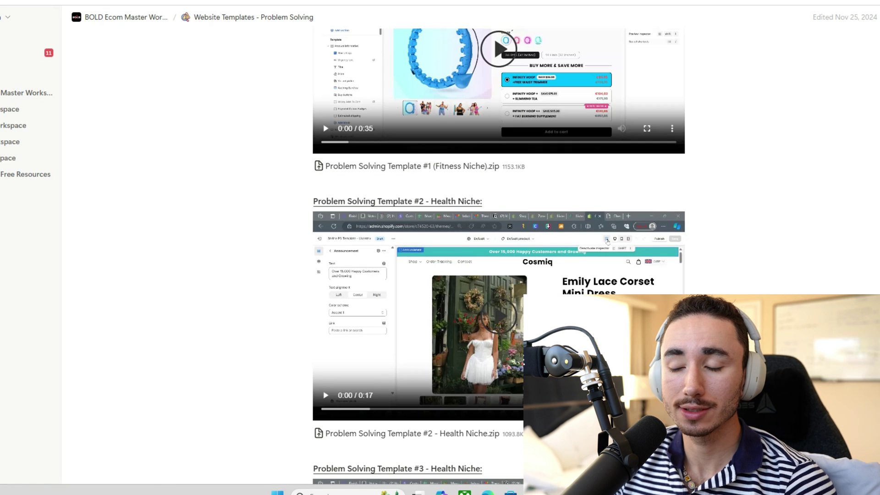
scroll(674, 276, down, 5)
scroll(675, 275, down, 11)
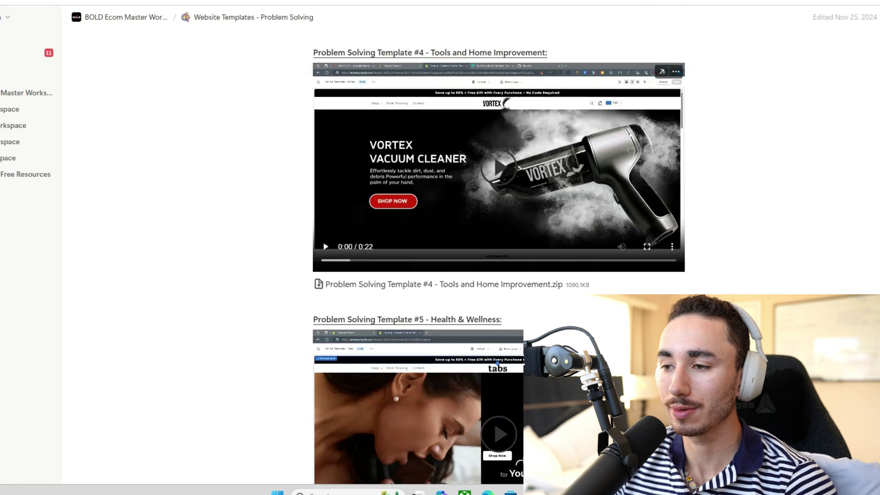
scroll(675, 276, up, 20)
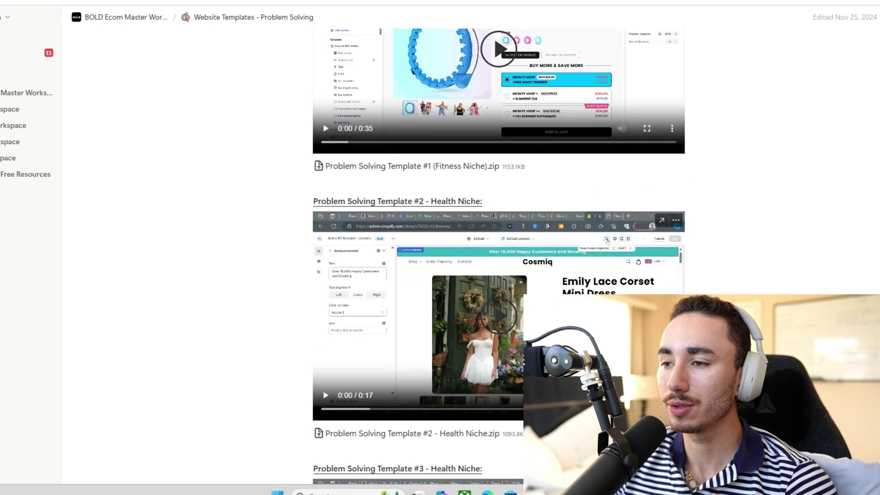
click(126, 17)
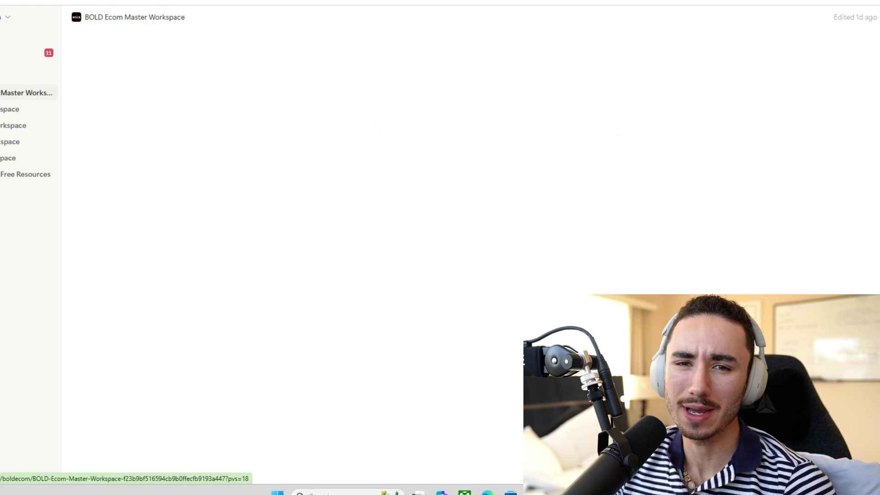
- Open Before & After Framework from the image ad frameworks in the BOLD Ecom Master Workspace and look through its ad templates
scroll(440, 248, down, 10)
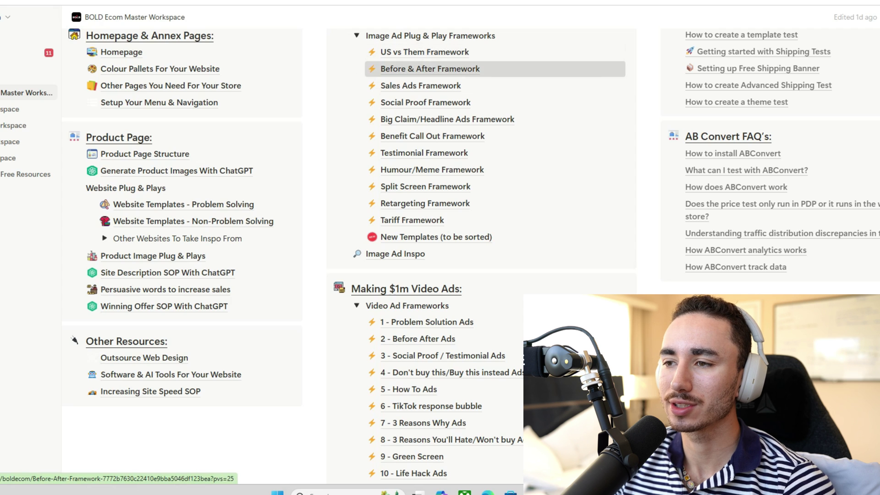
click(430, 68)
scroll(440, 248, down, 3)
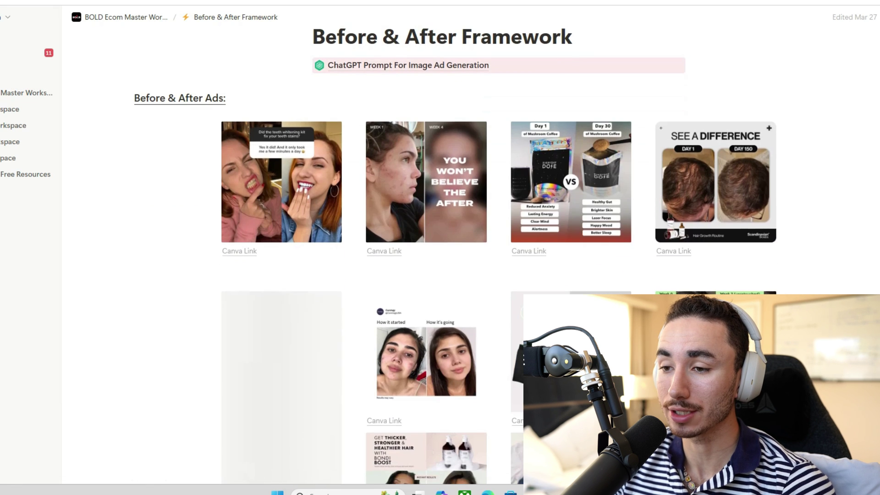
scroll(440, 248, down, 3)
scroll(440, 248, up, 4)
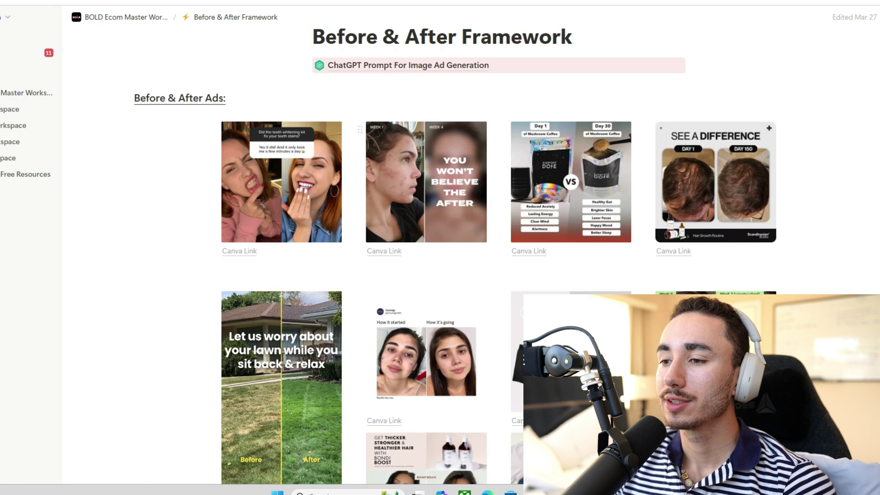
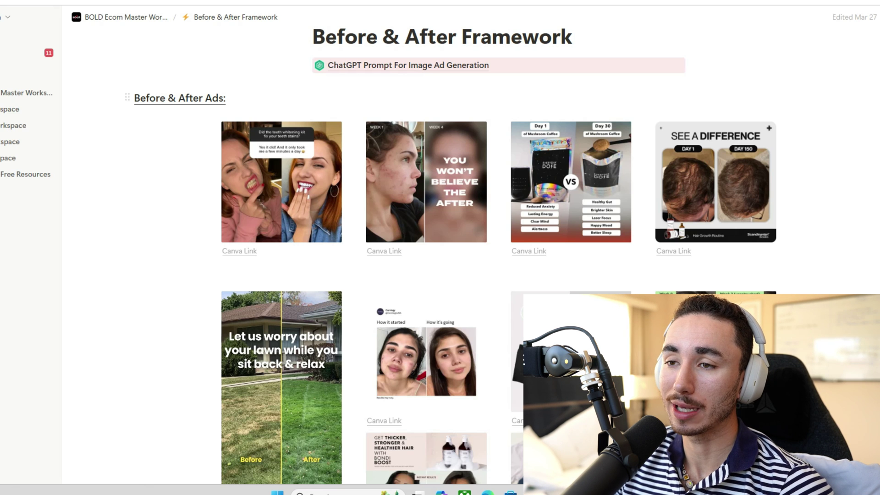
scroll(454, 257, down, 2)
scroll(216, 91, down, 2)
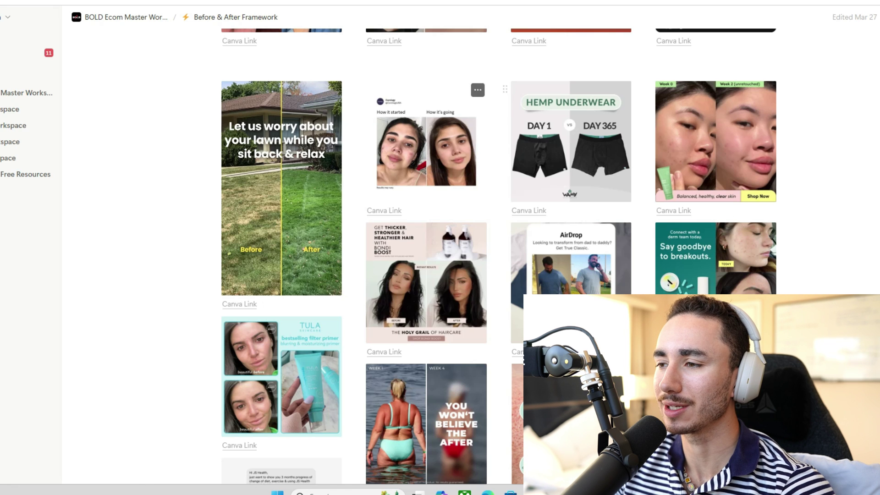
scroll(478, 90, down, 4)
scroll(504, 183, up, 6)
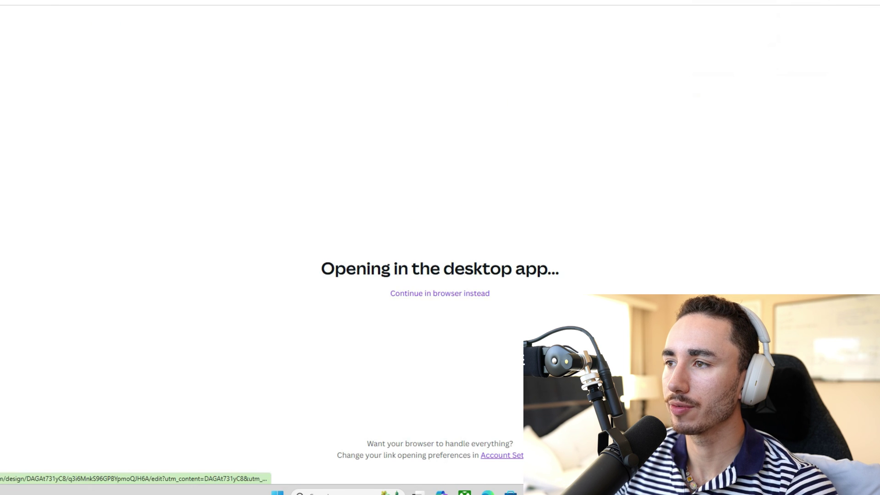
- Open the clear-skin "Copy of Week 1" before-and-after template in Canva in the browser and make a copy of it
click(440, 294)
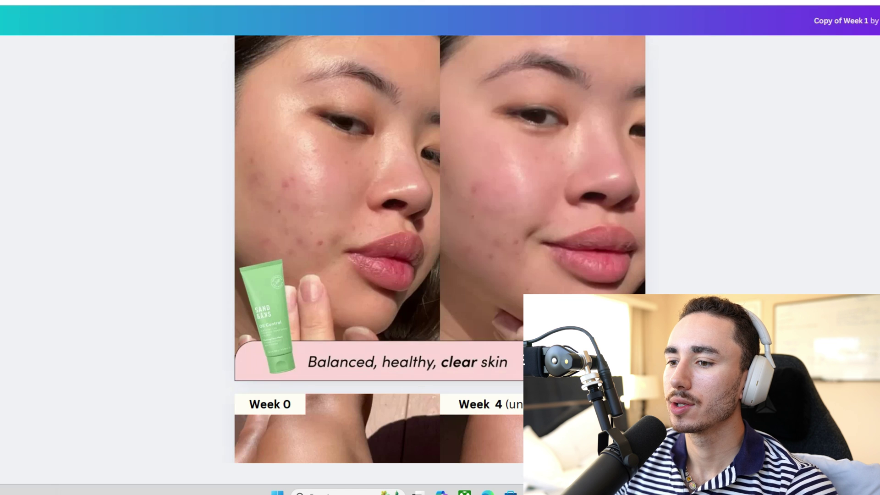
scroll(440, 248, down, 2)
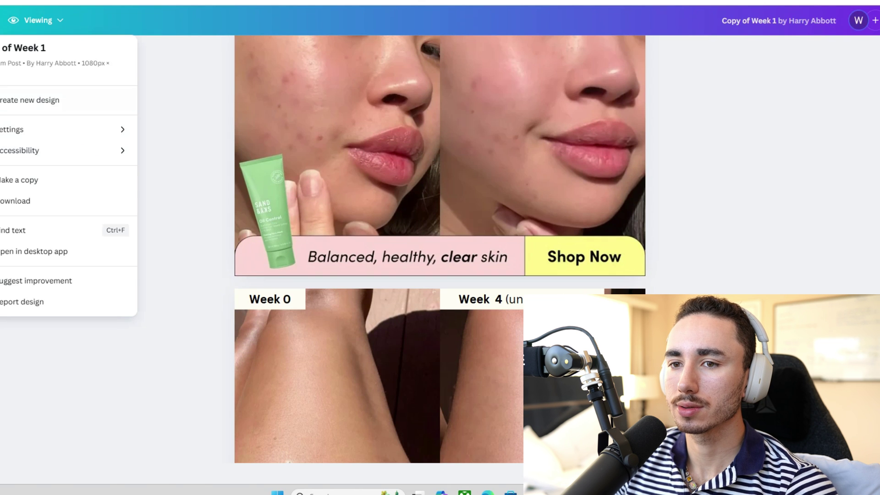
click(19, 180)
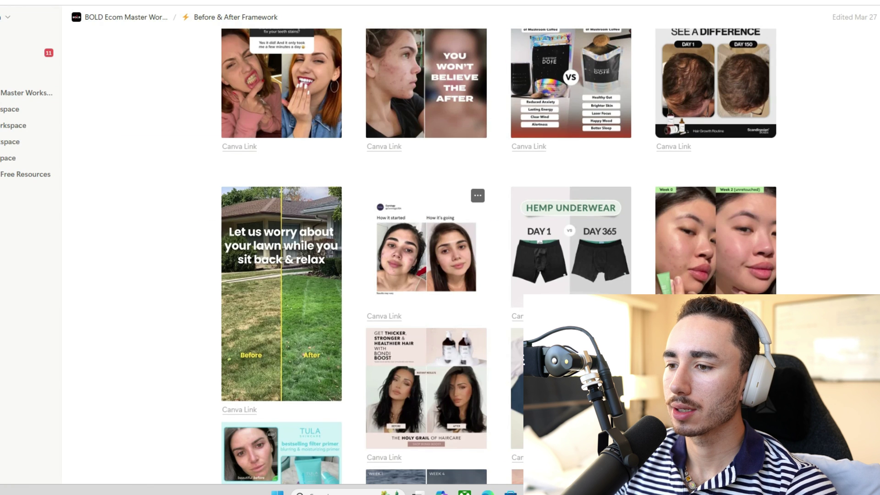
- From the Before & After Framework page, open the "See a Difference" Canva template, and bring up the copied Week 1 design in the browser
scroll(440, 247, up, 3)
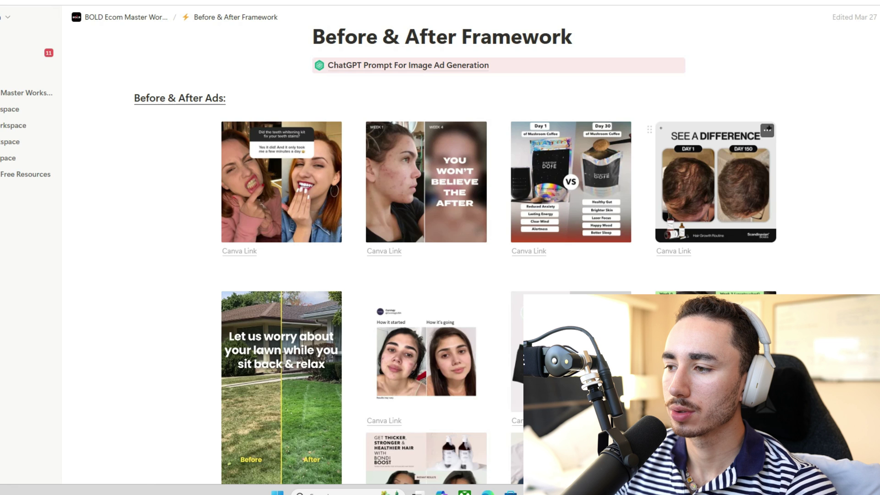
click(673, 420)
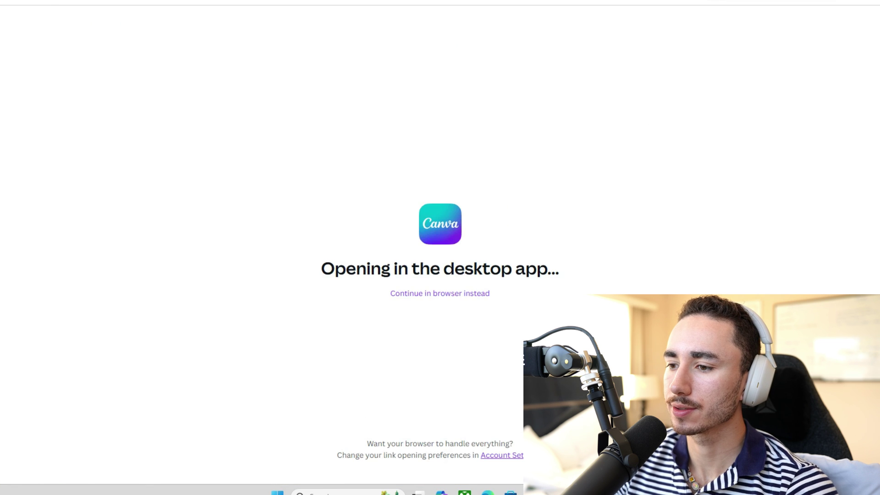
click(440, 294)
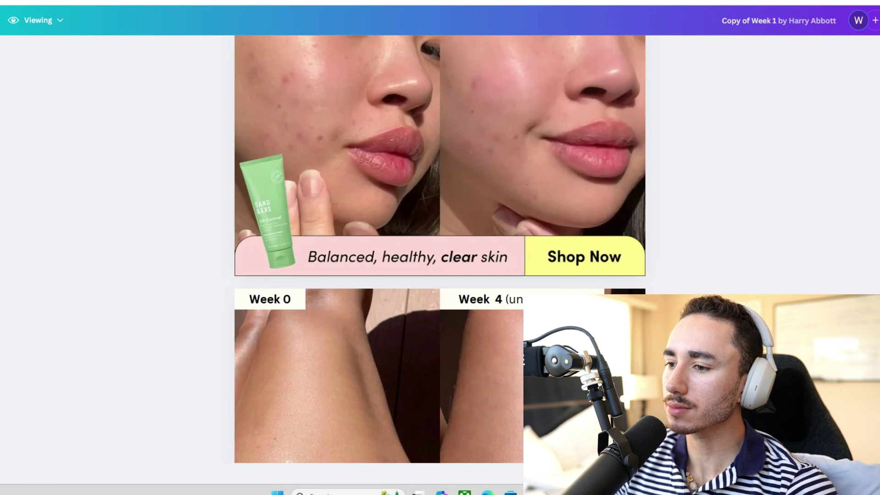
key(alt+Left)
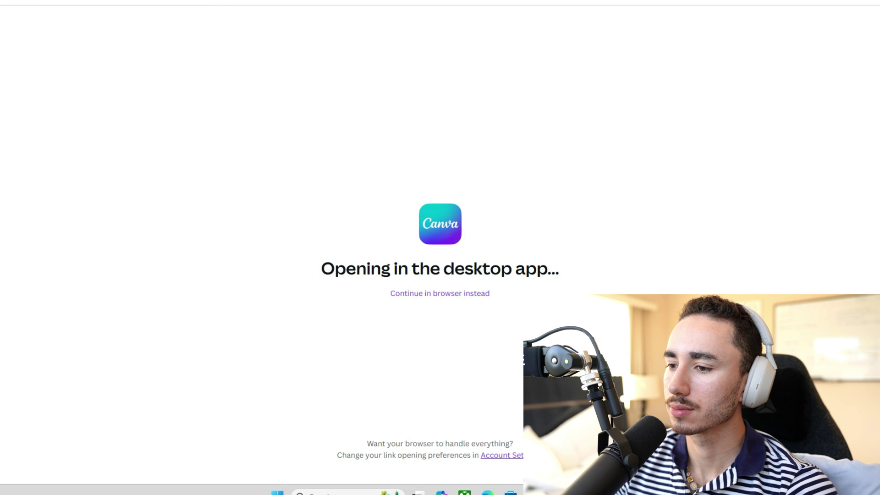
click(440, 293)
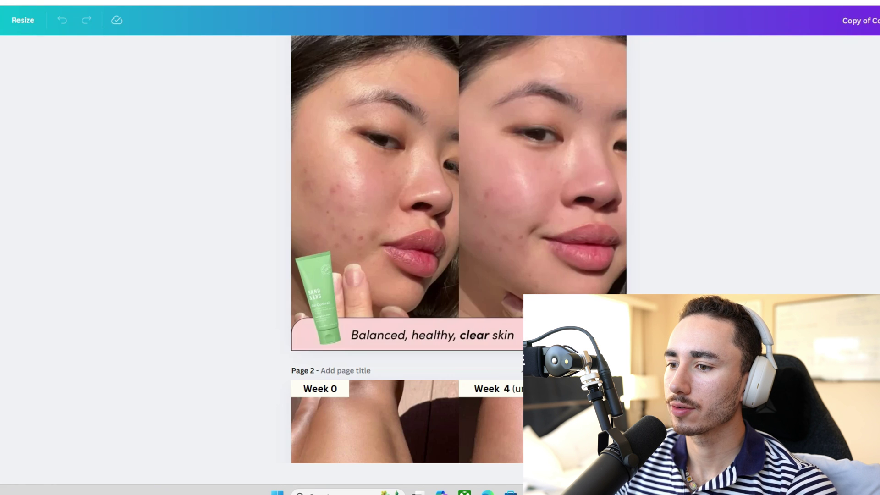
- Look through the pages of the copied Week 1 before-and-after design
scroll(458, 247, down, 8)
scroll(458, 247, down, 12)
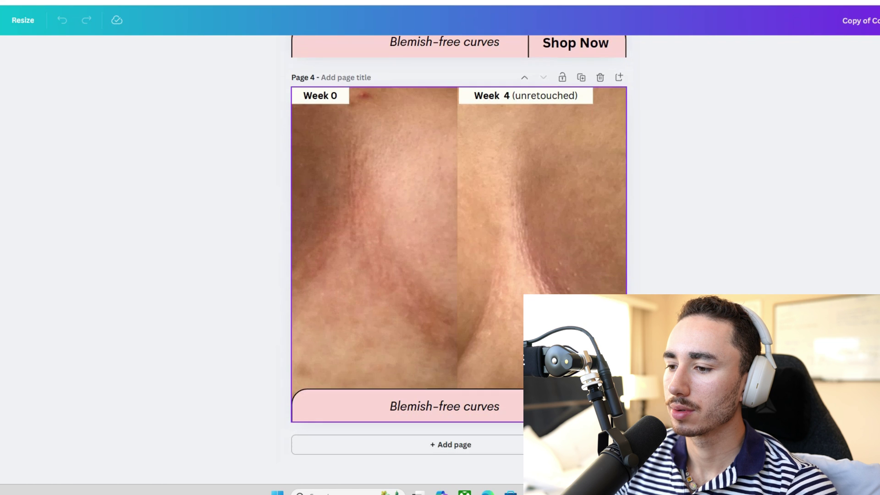
scroll(458, 247, up, 8)
scroll(459, 247, down, 8)
scroll(458, 247, up, 15)
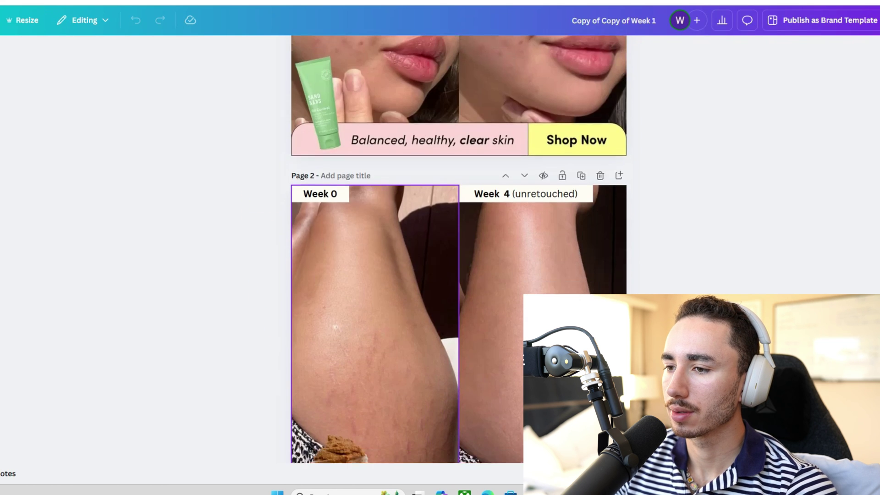
scroll(458, 248, up, 5)
scroll(458, 247, down, 7)
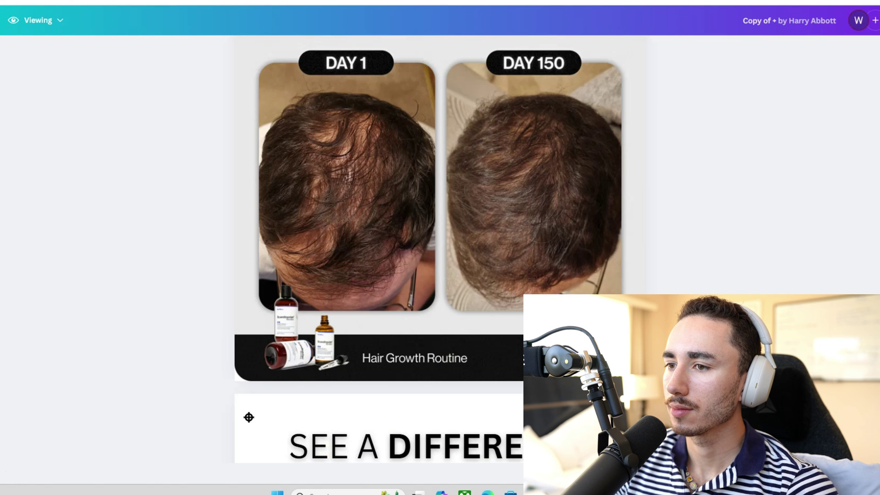
- Look over the "See a Difference" hair growth template and make a copy of it
scroll(440, 248, down, 5)
scroll(440, 248, up, 7)
click(2, 20)
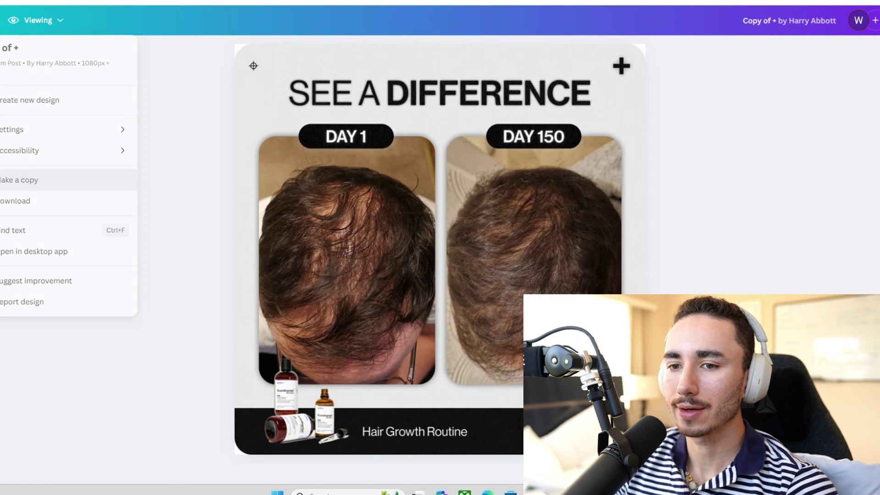
click(18, 180)
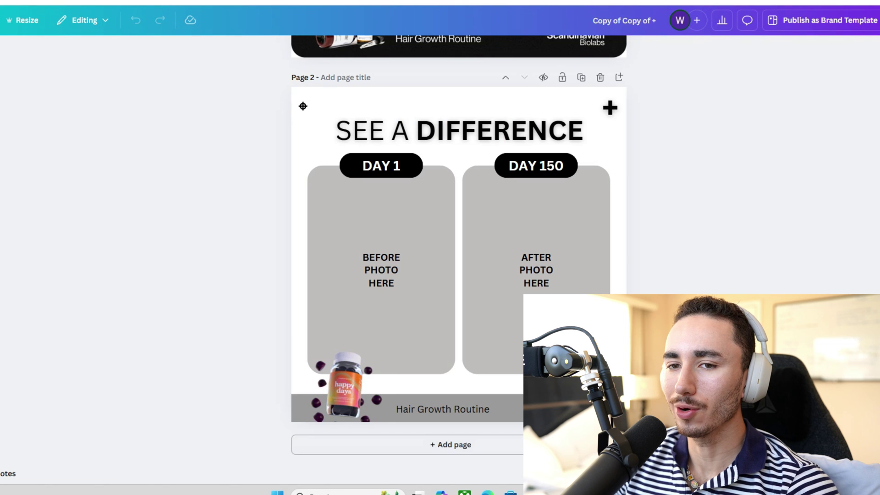
- Upload the logo file Untitled design (80) and place it on page 2 of the copied "See a Difference" design
mouse_move(0, 184)
click(56, 84)
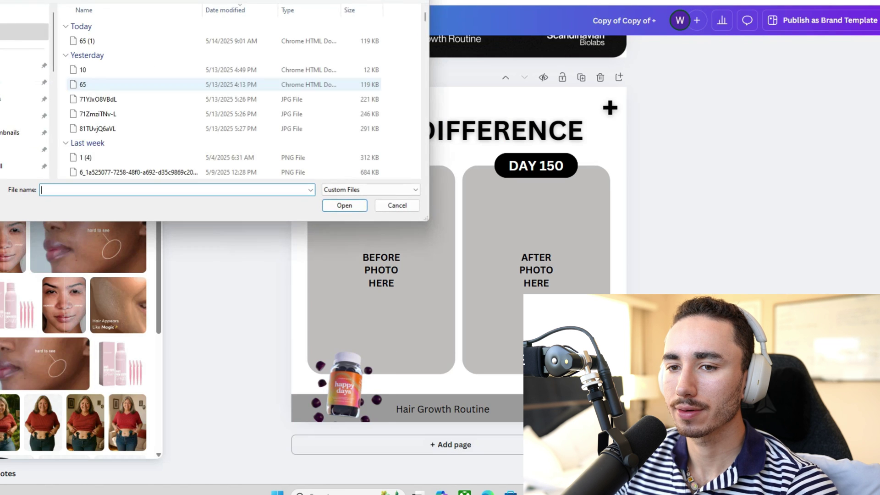
scroll(220, 113, down, 1)
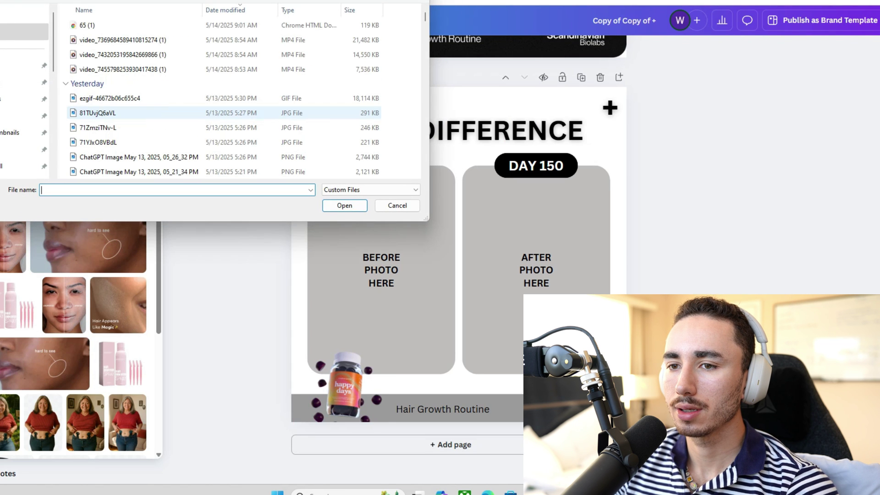
scroll(220, 113, down, 3)
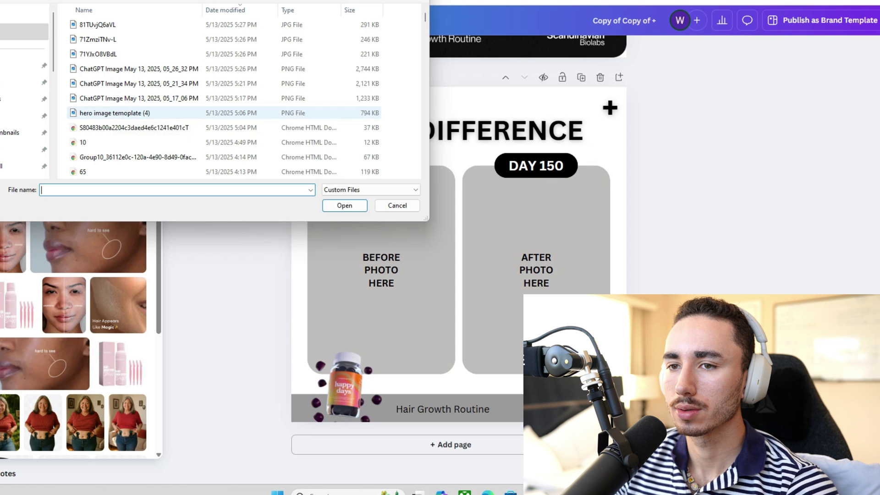
scroll(110, 113, down, 3)
scroll(110, 138, down, 2)
click(106, 113)
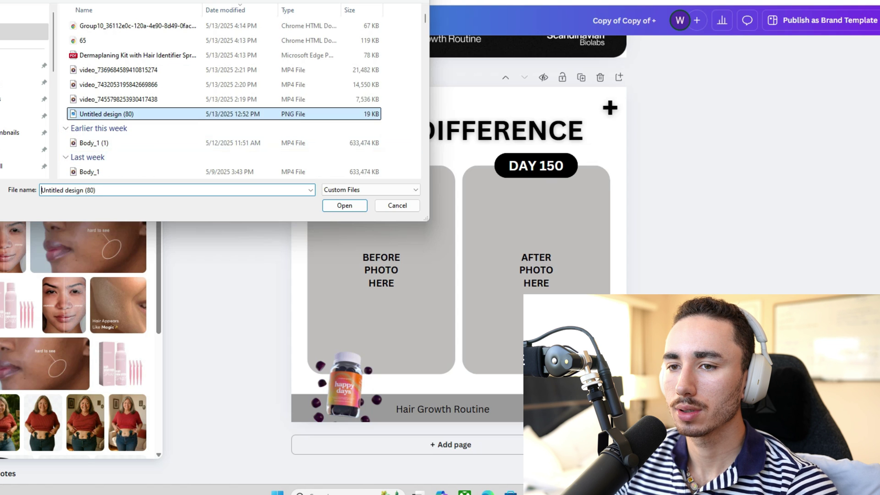
key(Return)
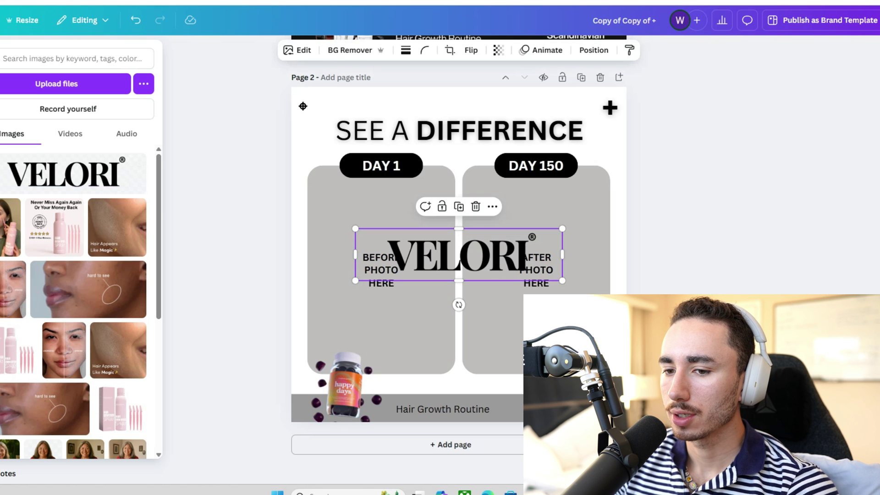
- Delete the brand text in page 2's footer bar, move the VELORI logo into its place, and shrink it to fit
click(575, 409)
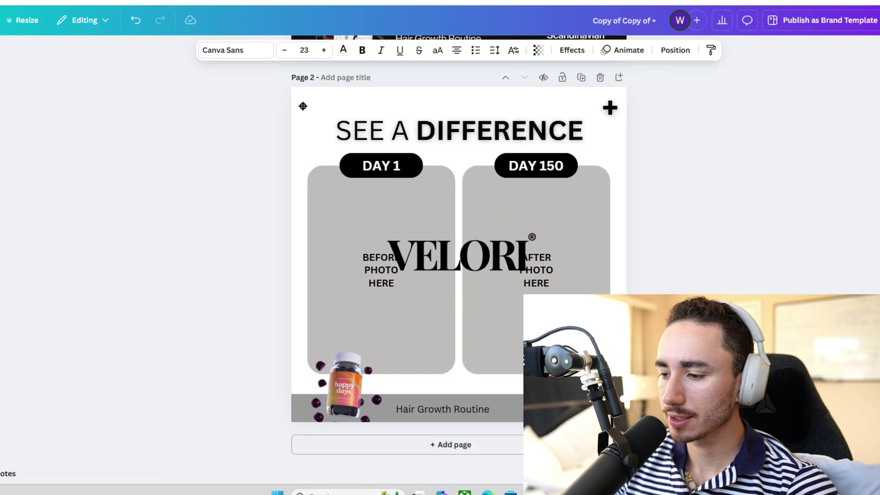
key(Delete)
drag(440, 258, 523, 403)
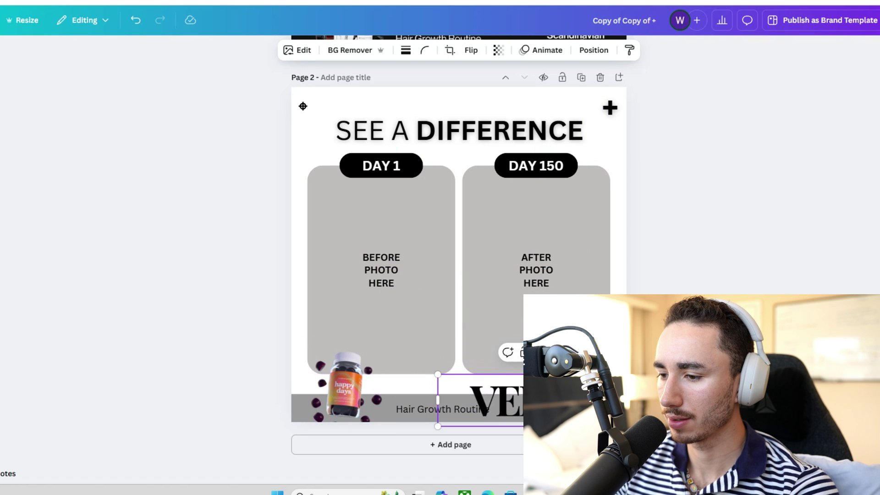
drag(438, 374, 519, 394)
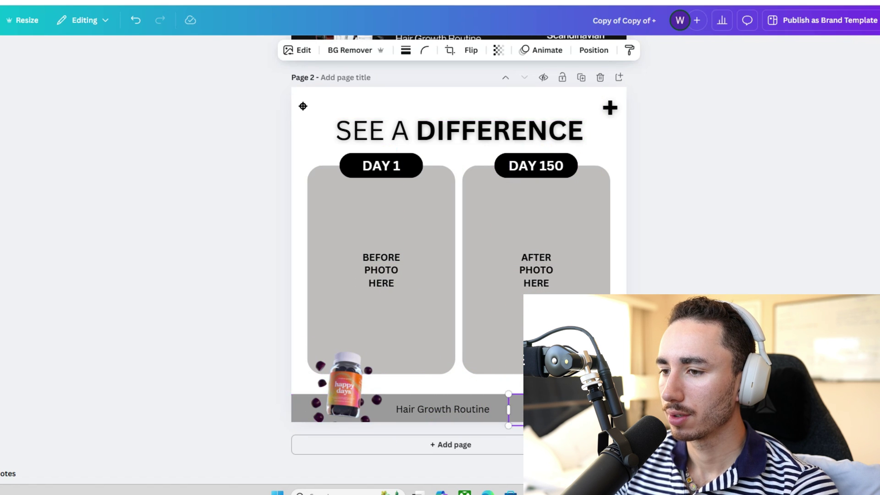
- Fill the footer bar on page 2 with the pink from the Pastel Colors palette
scroll(458, 248, up, 3)
scroll(617, 409, down, 3)
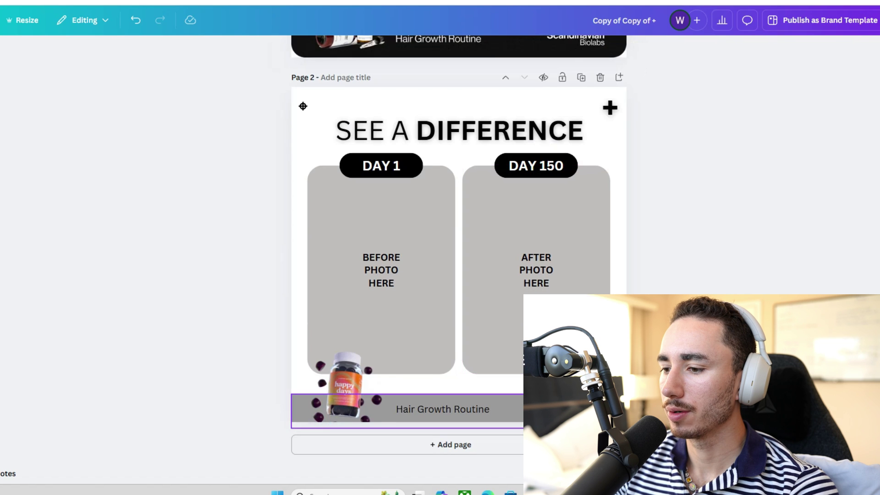
click(617, 409)
click(217, 50)
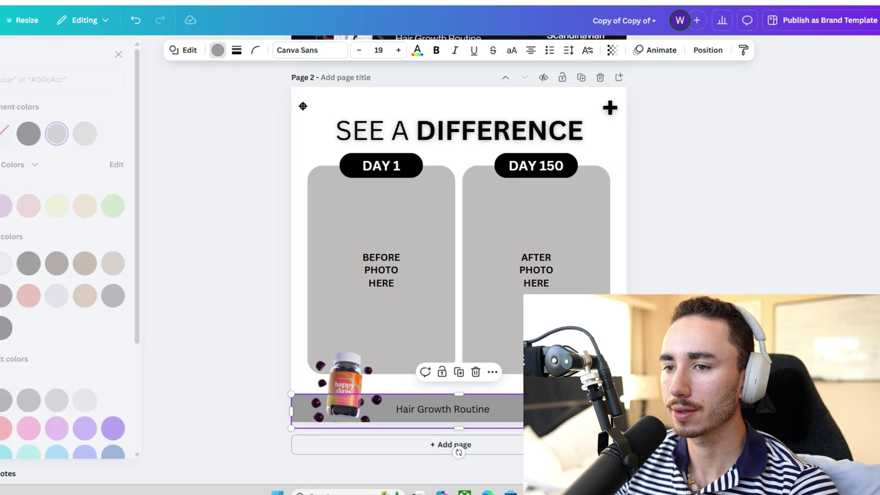
click(50, 205)
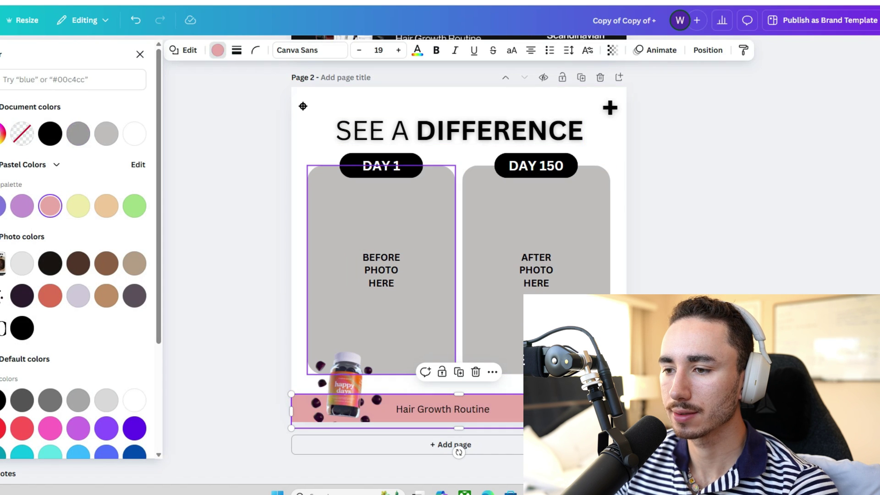
- Set the background of page 2 to the same pastel pink as the footer bar
scroll(381, 256, up, 6)
scroll(458, 257, down, 5)
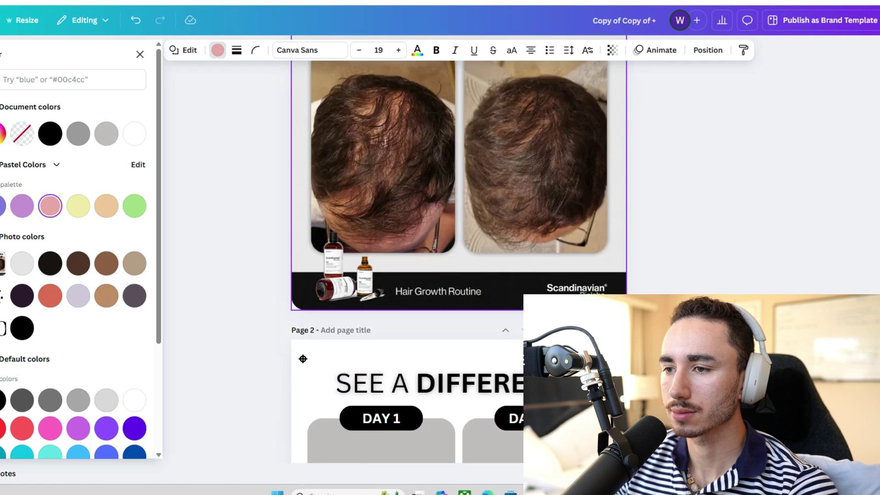
click(678, 312)
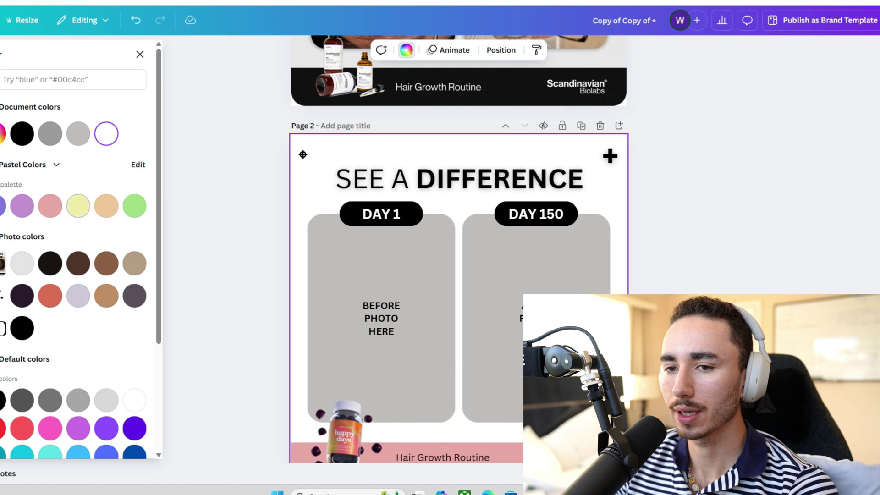
click(50, 206)
key(Escape)
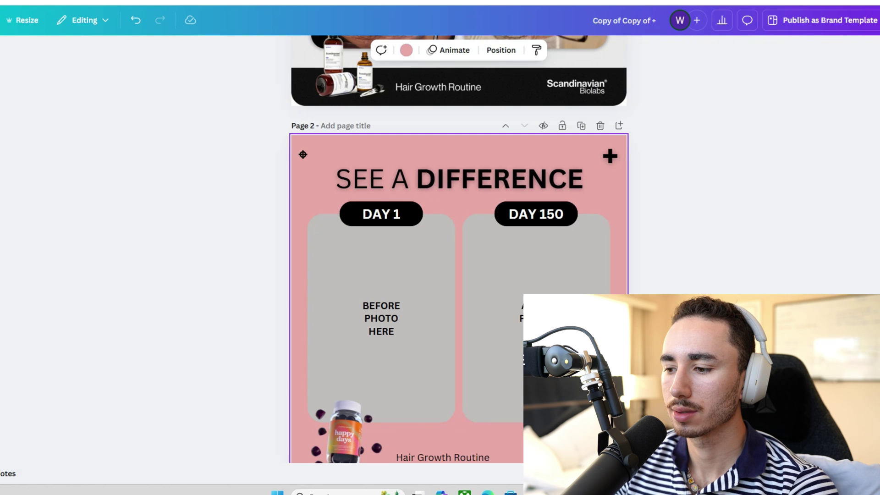
key(Escape)
- Try alternative palette and photo colors on page 2's footer bar, including peach, yellow, tan and brown, before reapplying the pastel pink
scroll(458, 248, down, 1)
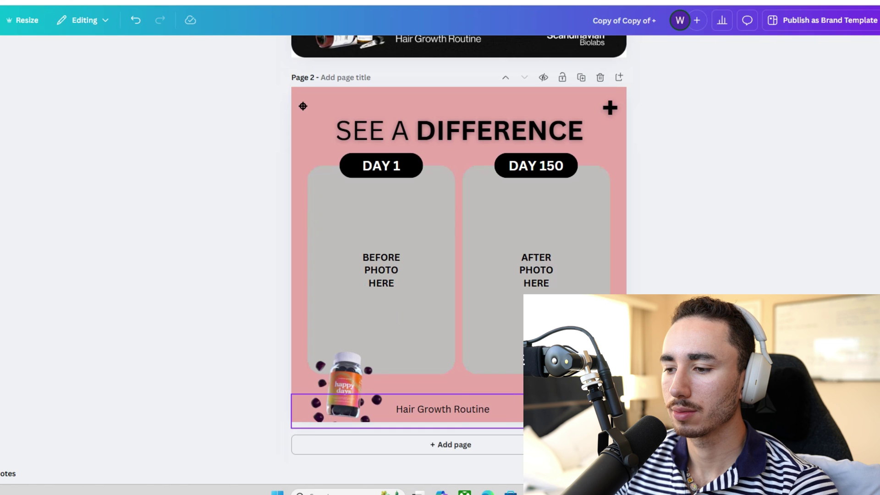
click(458, 419)
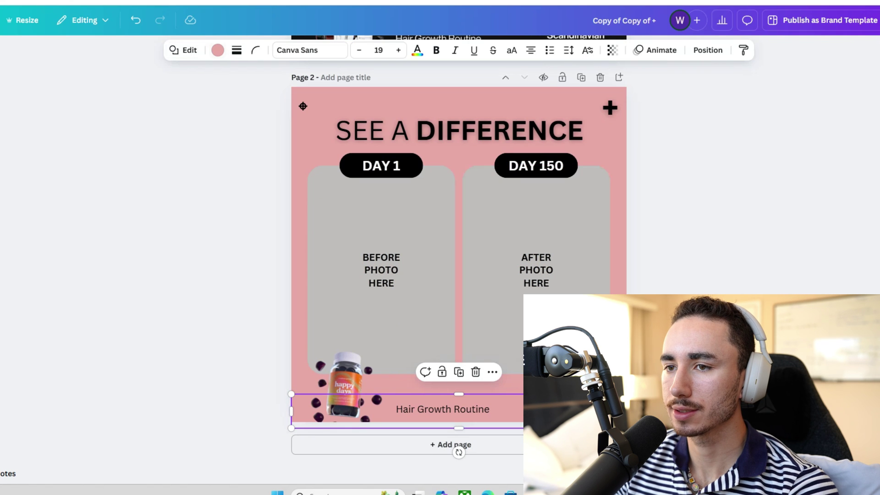
click(218, 50)
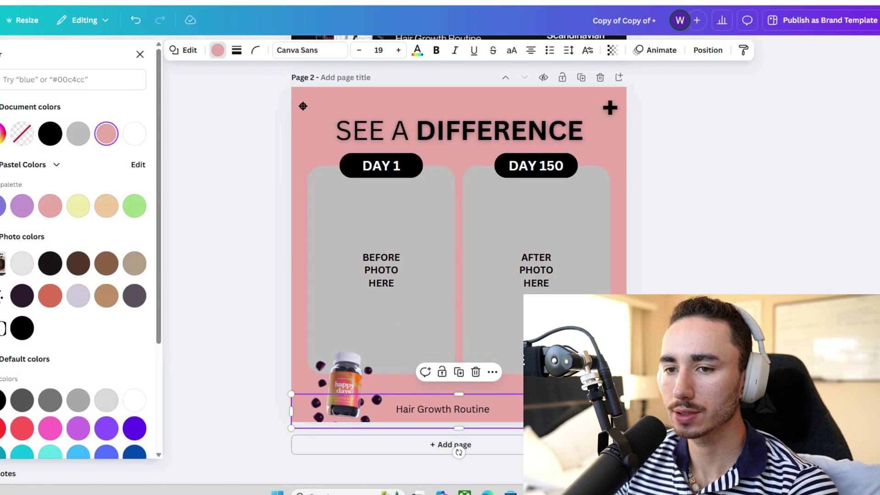
click(107, 206)
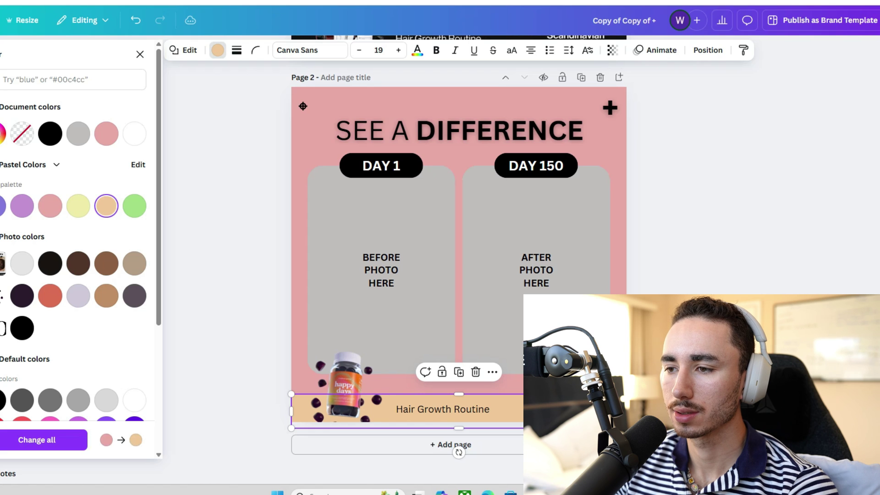
click(78, 206)
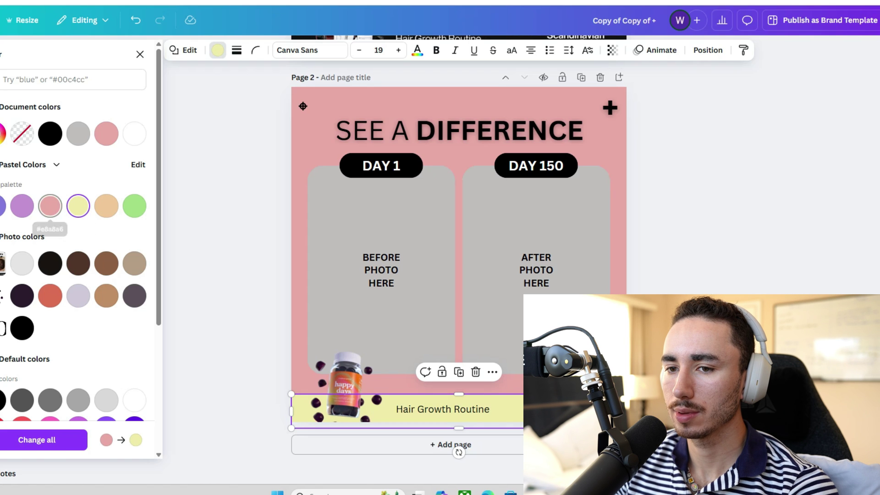
click(50, 206)
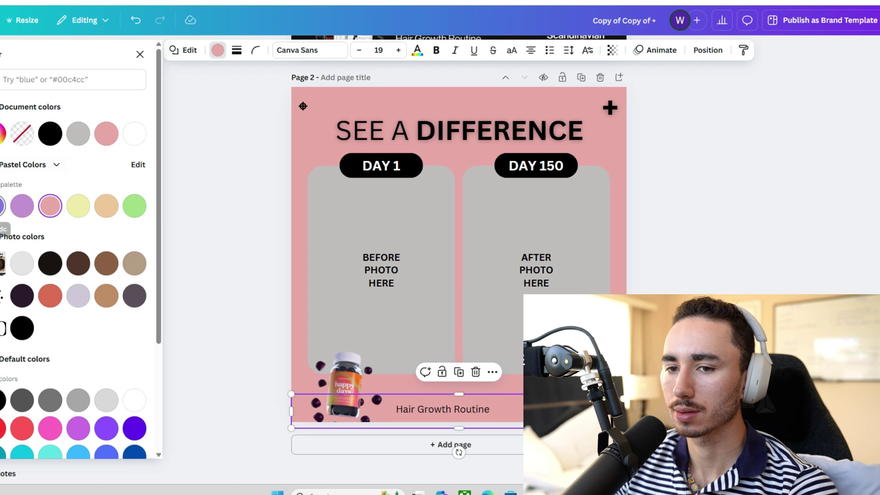
click(2, 206)
click(49, 206)
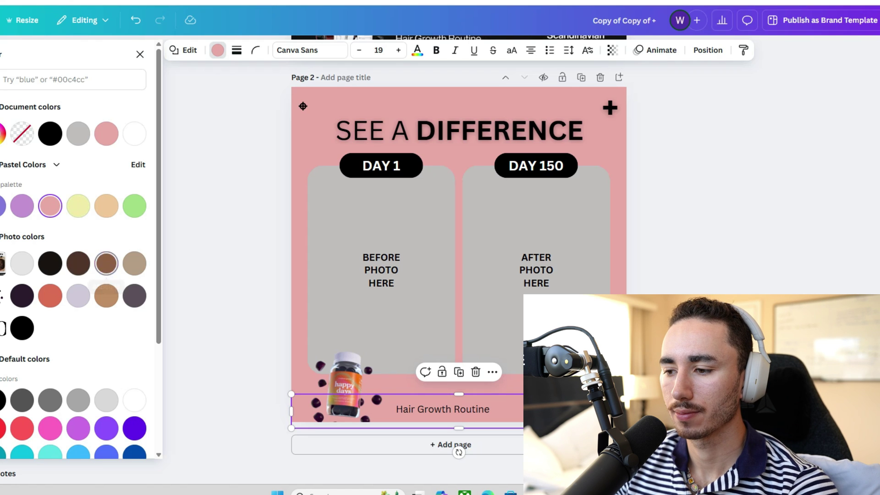
click(106, 264)
click(134, 291)
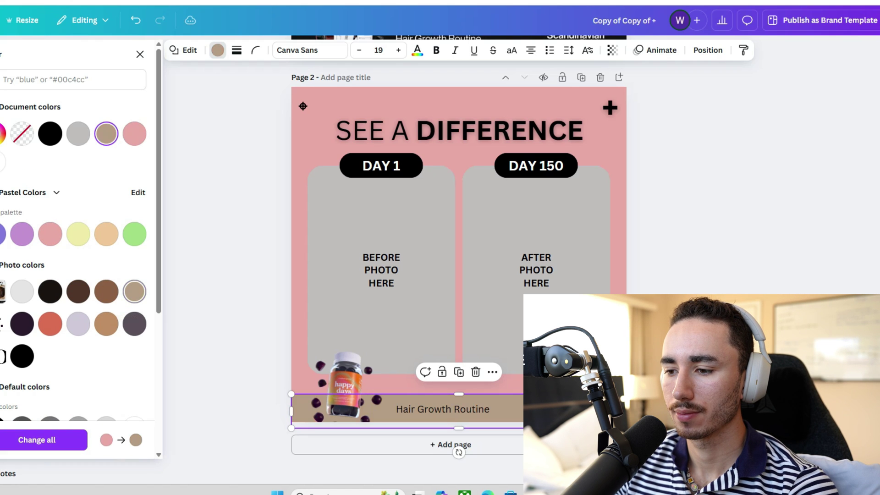
click(106, 324)
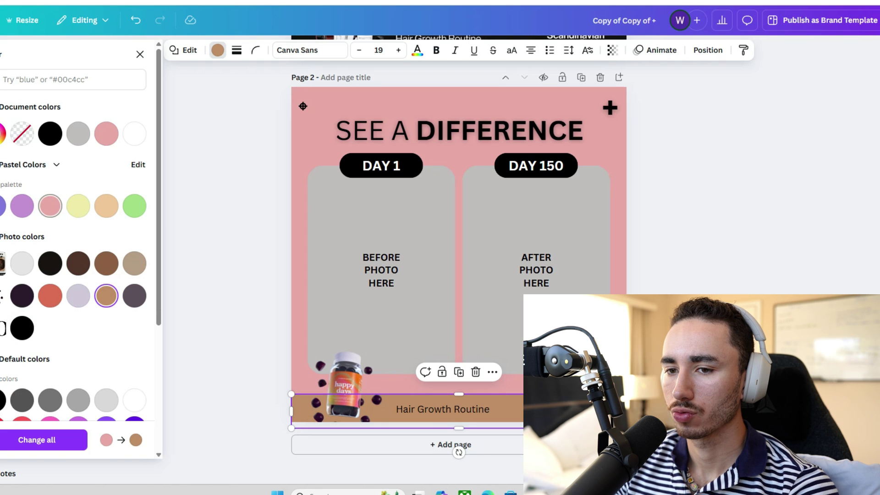
click(50, 206)
key(Escape)
click(514, 408)
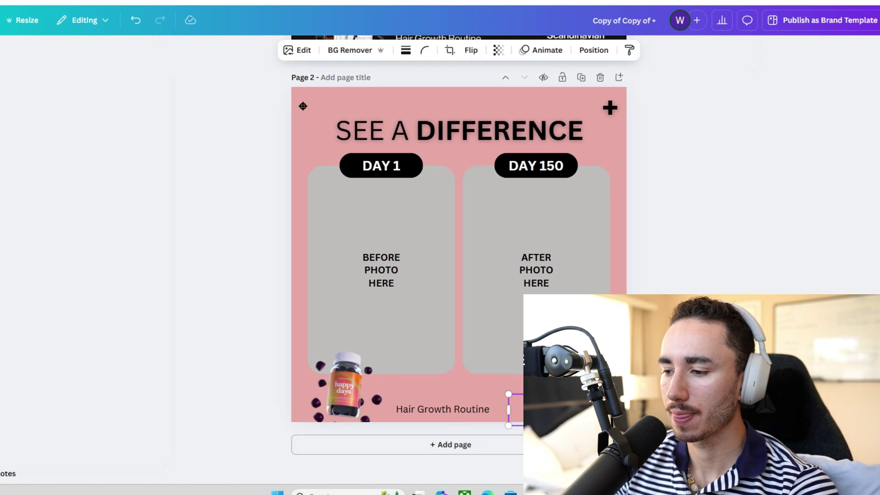
key(Escape)
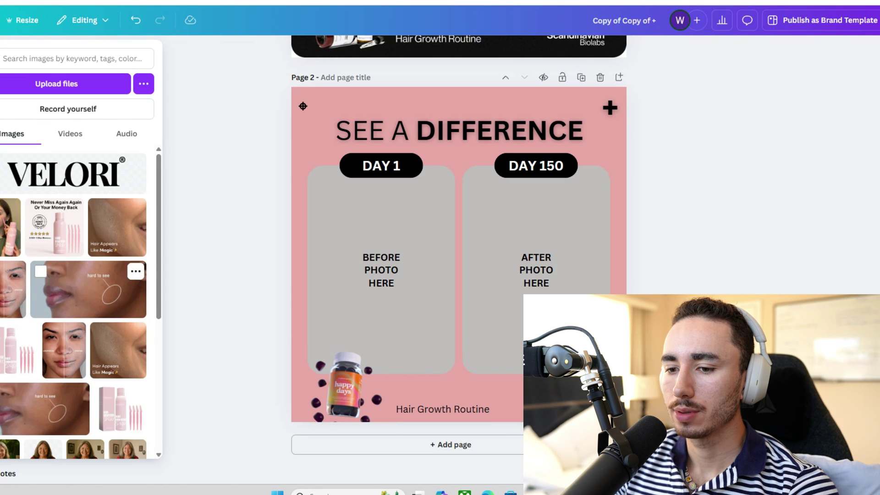
- Add the uploaded Hair Identifier Spray product image to page 2 and crop it to just the bottle and razors
click(120, 409)
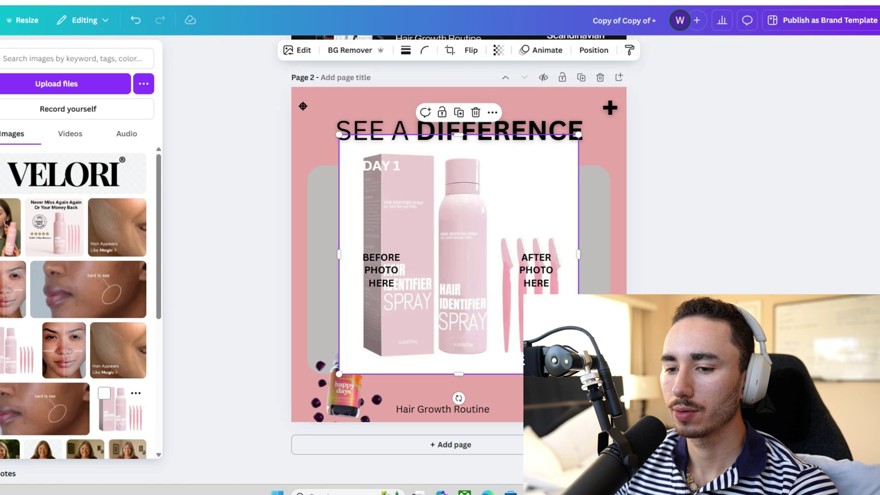
drag(459, 254, 400, 277)
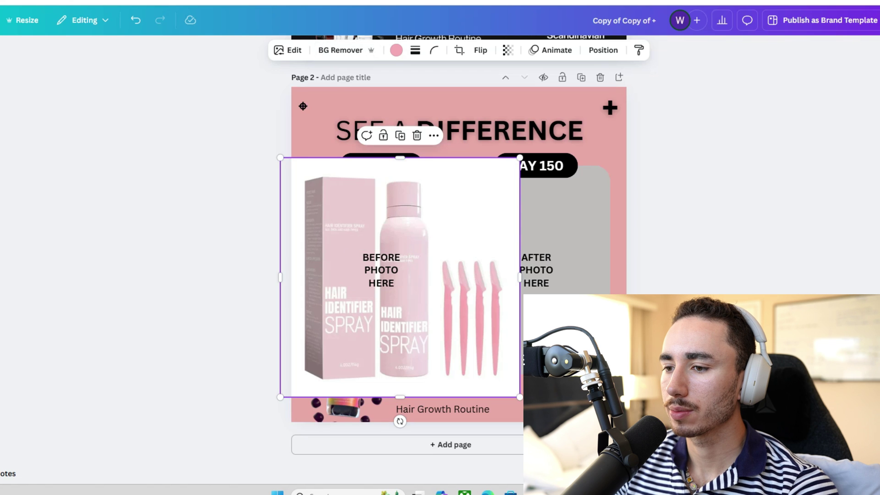
double_click(400, 277)
drag(281, 158, 379, 178)
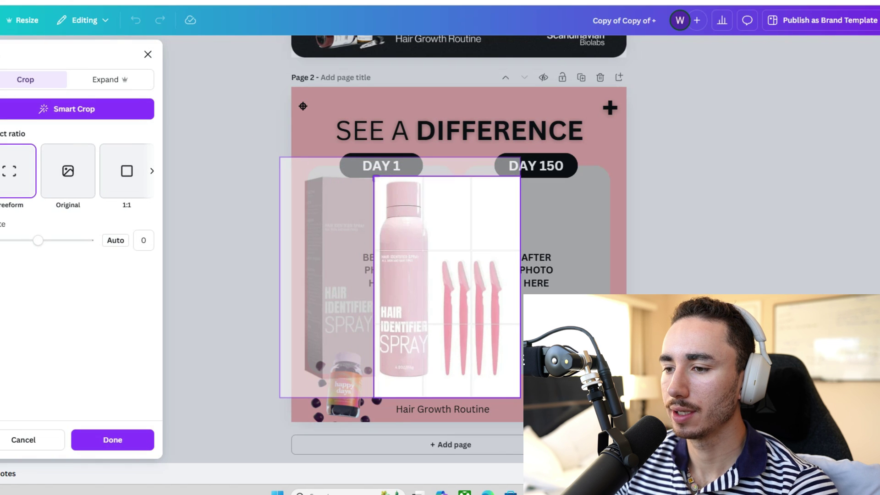
drag(520, 397, 508, 384)
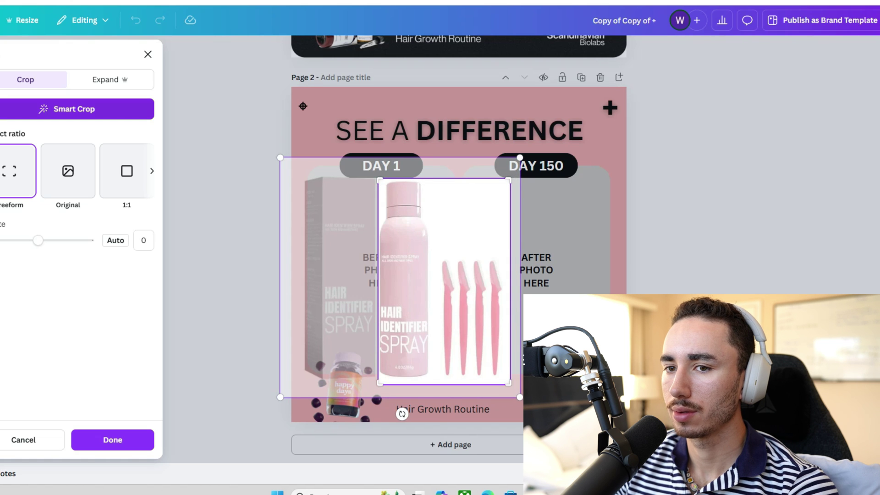
click(112, 440)
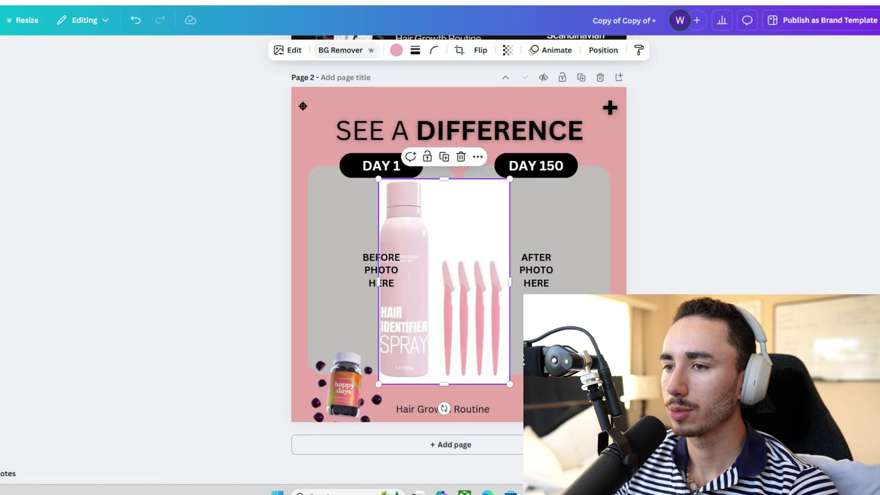
- Remove the background from the spray product image and delete the "happy days" bottle from page 2
click(346, 385)
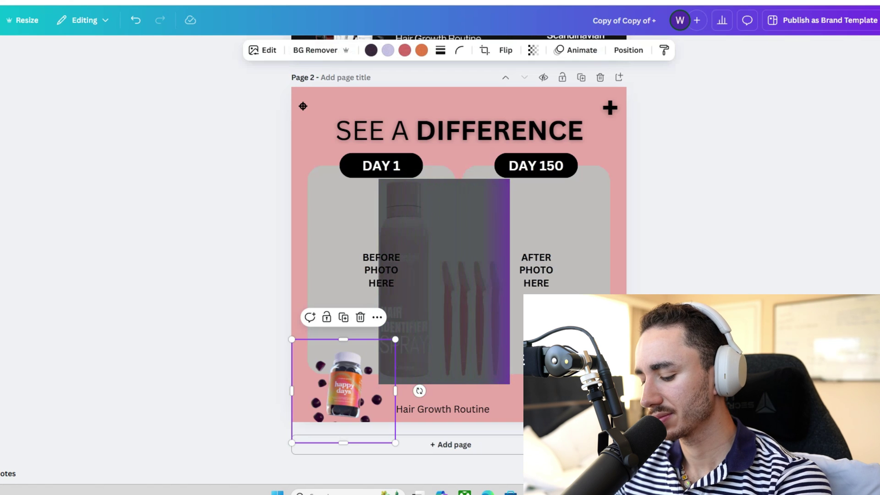
key(Delete)
click(444, 282)
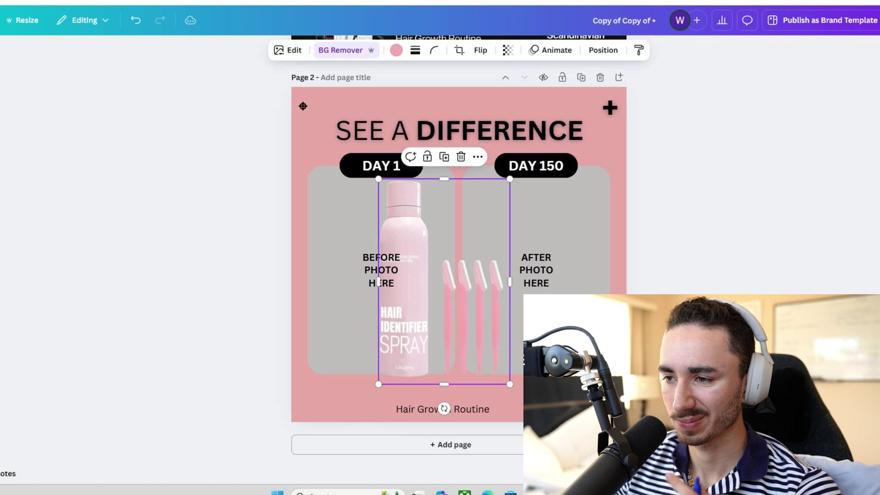
- Shrink the product image into page 2's lower-left corner and delete the "Hair Growth Routine" text from the footer bar
drag(443, 282, 373, 311)
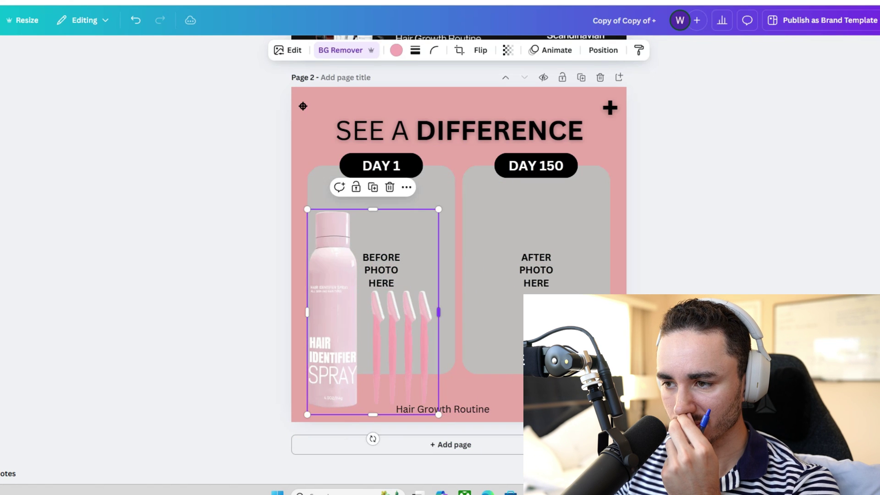
drag(439, 209, 366, 321)
drag(334, 367, 331, 368)
click(442, 409)
key(Delete)
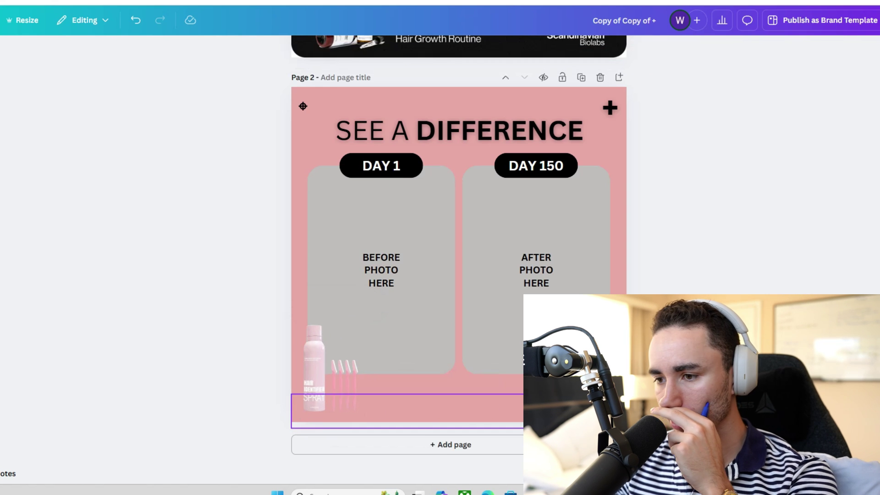
- Copy the product cutout into page 2 of the "Copy of Copy of Week 1" design in place of the scrub jar
click(331, 369)
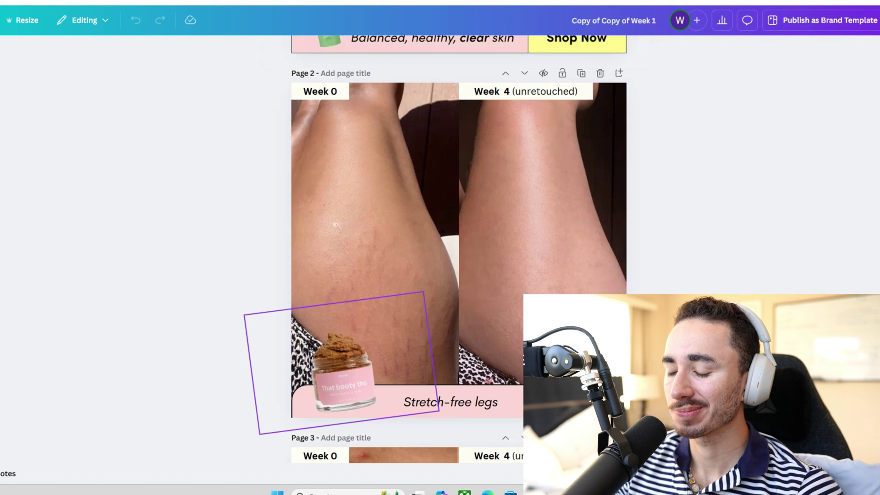
click(343, 373)
key(Delete)
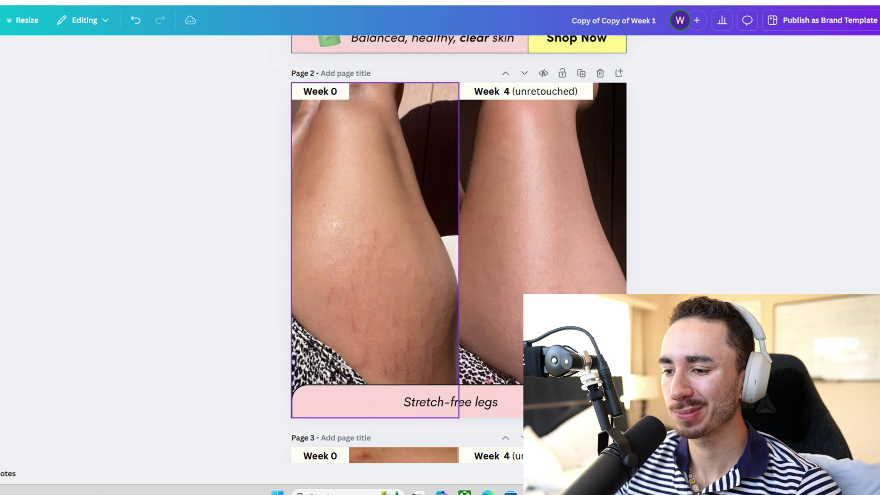
key(ctrl+z)
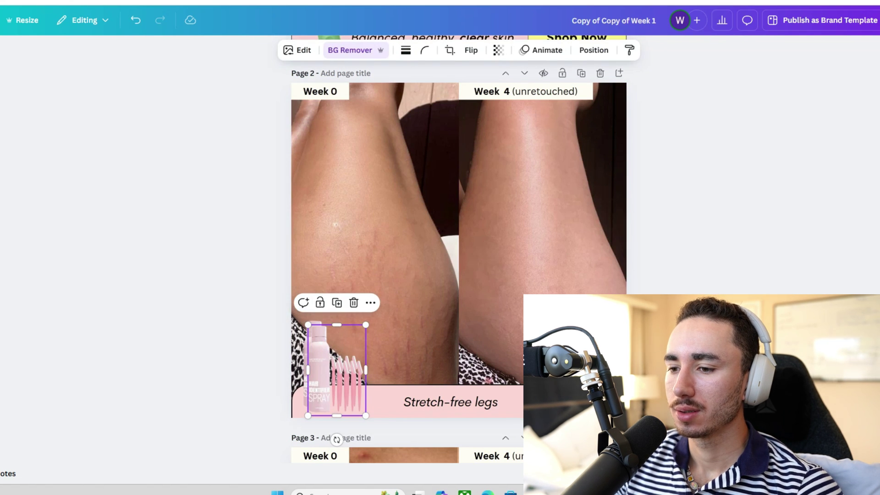
key(Escape)
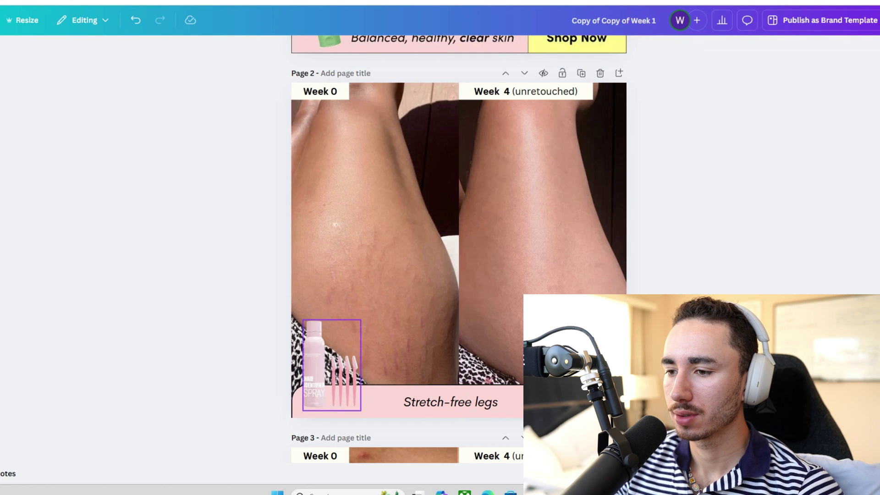
- Enlarge the product cutout slightly in the lower-left corner of the Week 0 photo
click(327, 348)
drag(363, 318, 371, 301)
click(450, 402)
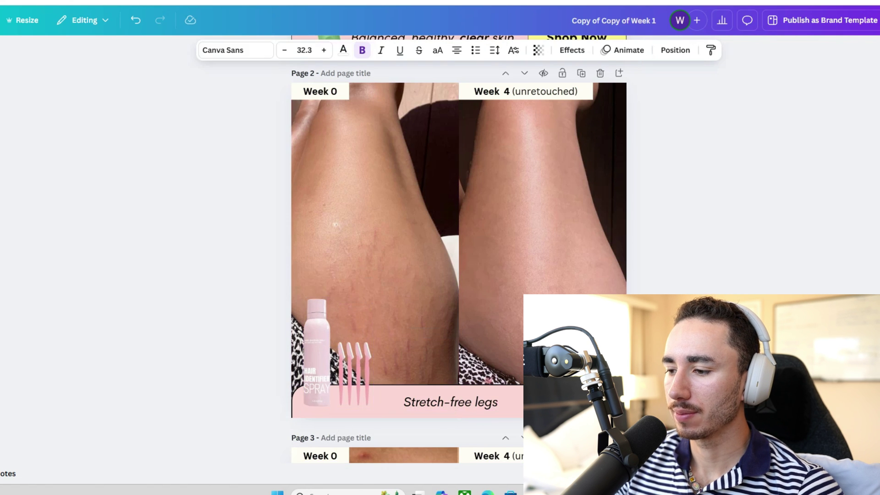
key(Escape)
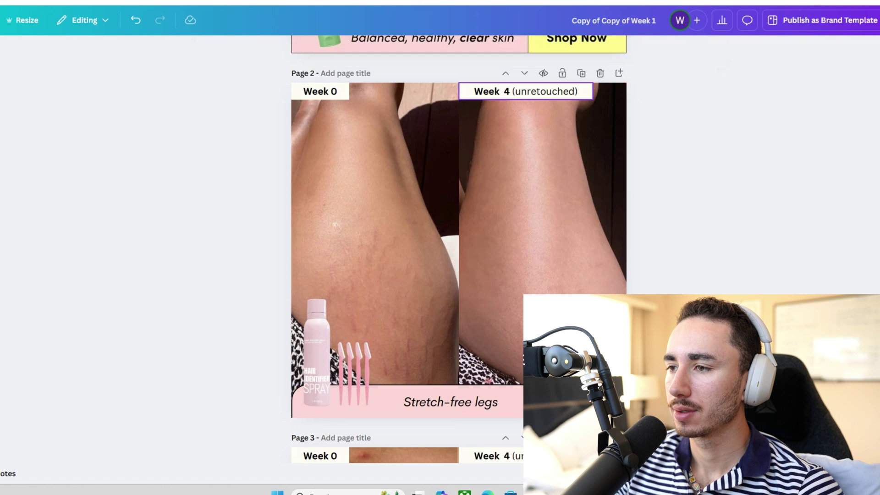
- Change the "Week 4 (unretouched)" label on page 2 to "Week 1" and remove "(unretouched)"
click(533, 91)
click(533, 92)
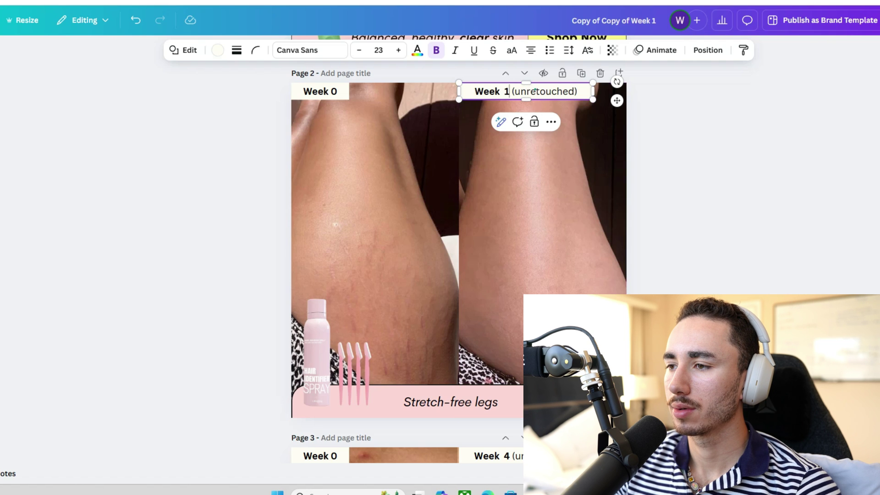
key(shift+Right)
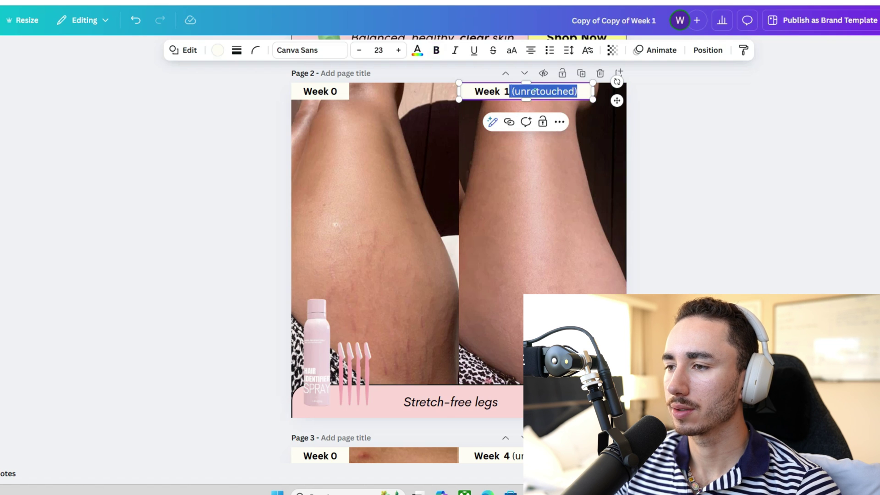
key(BackSpace)
key(Escape)
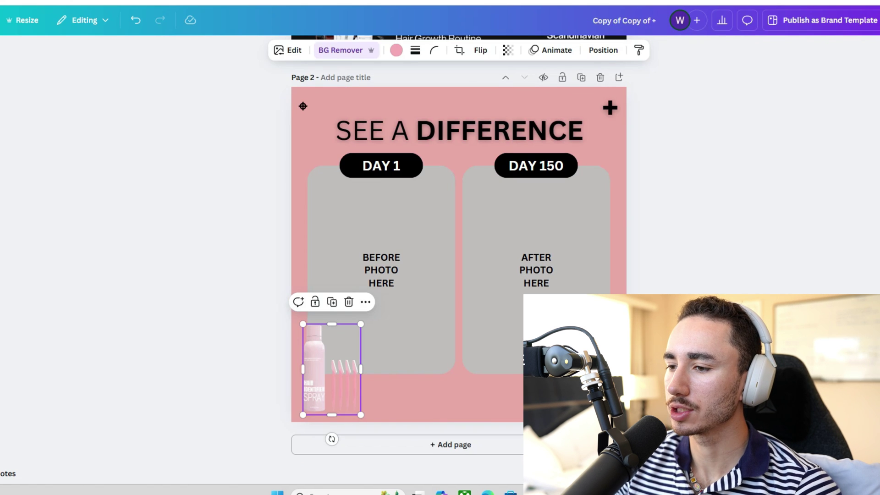
- Return to the "See a Difference" design and change the after-photo label on page 2 to "DAY 7"
key(Escape)
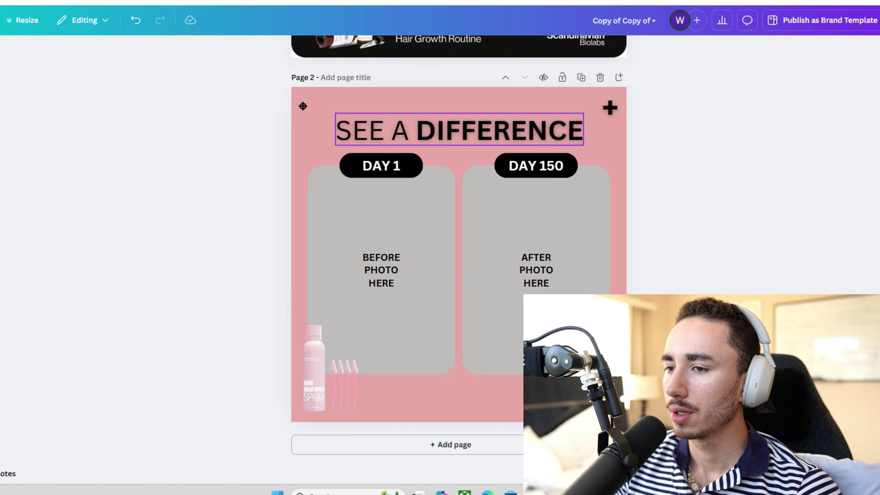
click(528, 166)
click(528, 165)
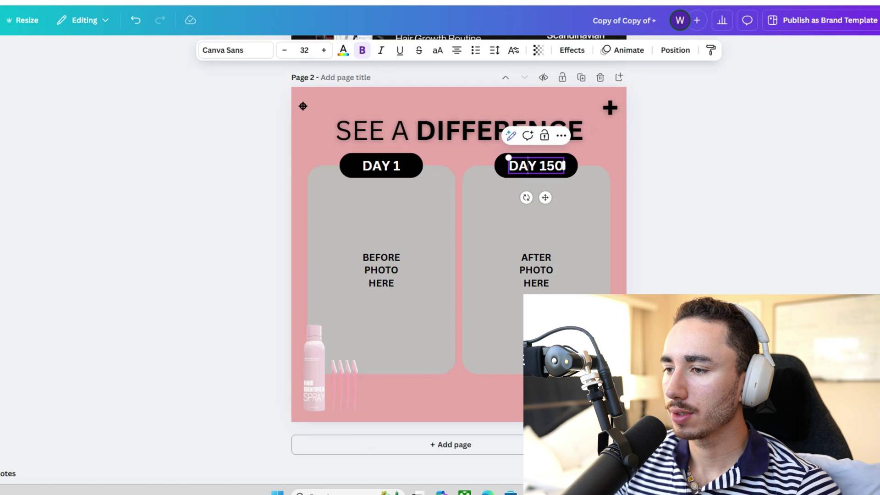
text(7)
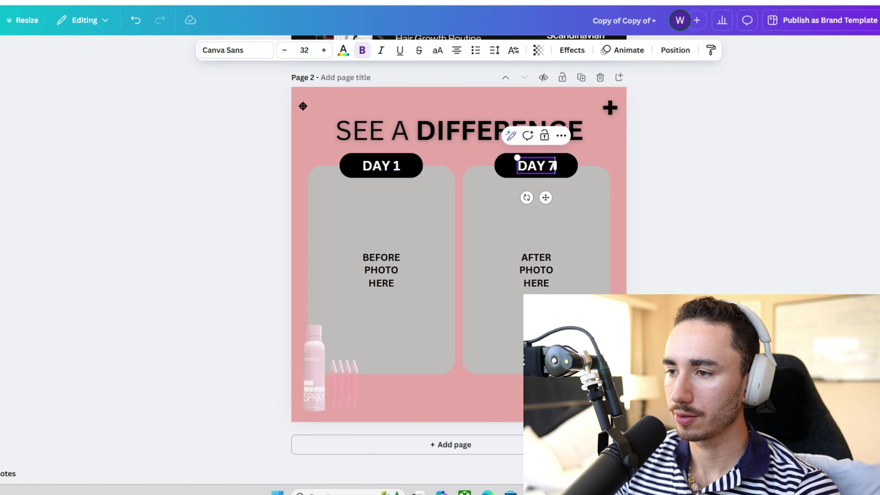
key(Escape)
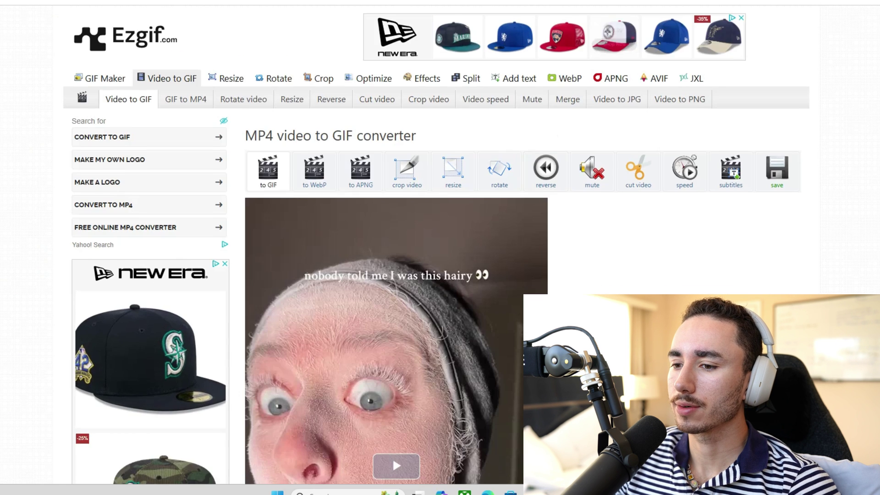
- Set the GIF's start time to 5.68 seconds, where the face close-up begins in the video
scroll(440, 247, down, 10)
scroll(440, 248, down, 4)
scroll(395, 248, up, 8)
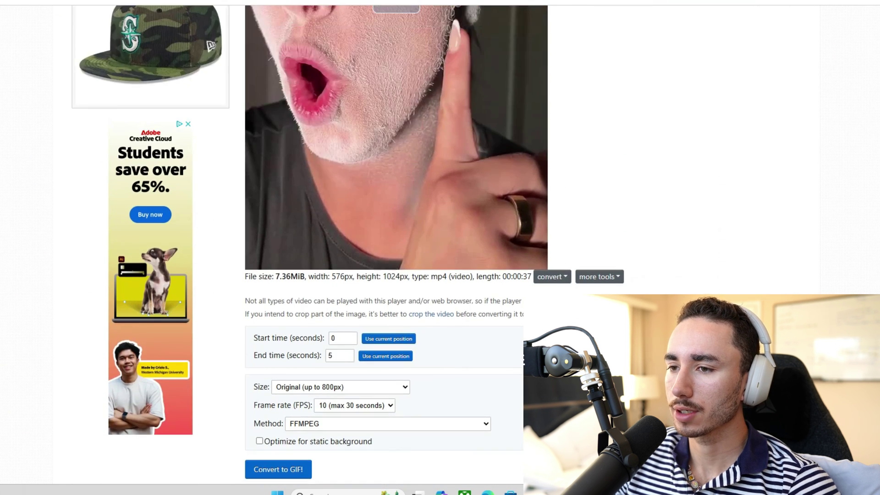
scroll(395, 248, down, 1)
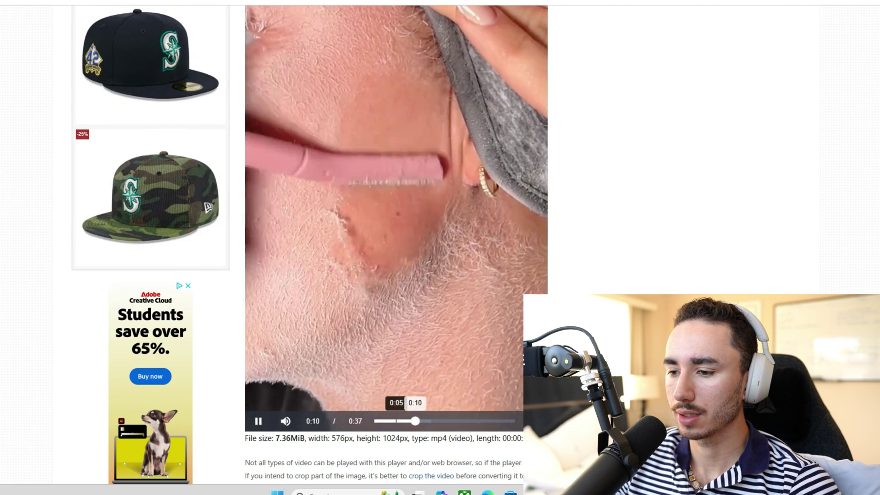
click(398, 421)
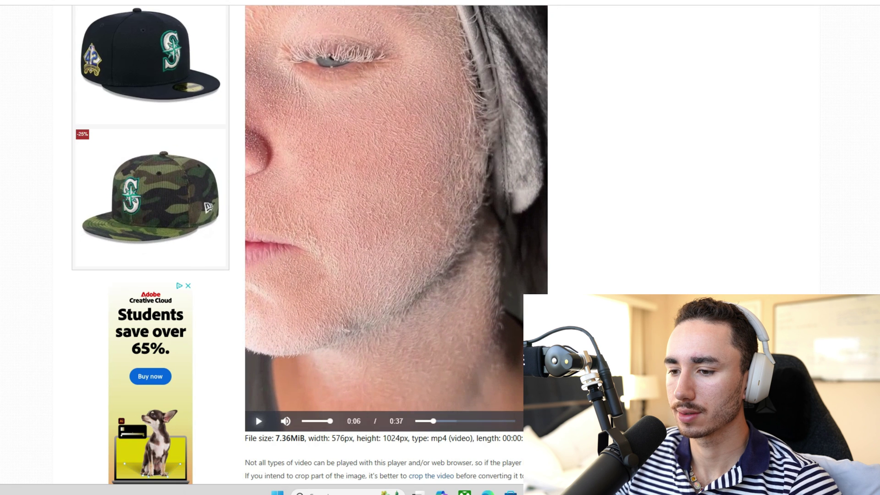
scroll(298, 245, down, 2)
click(389, 395)
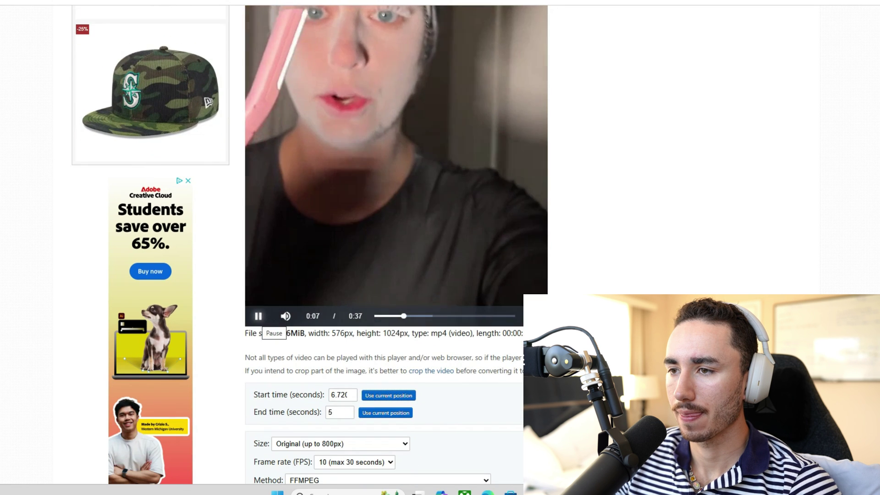
key(space)
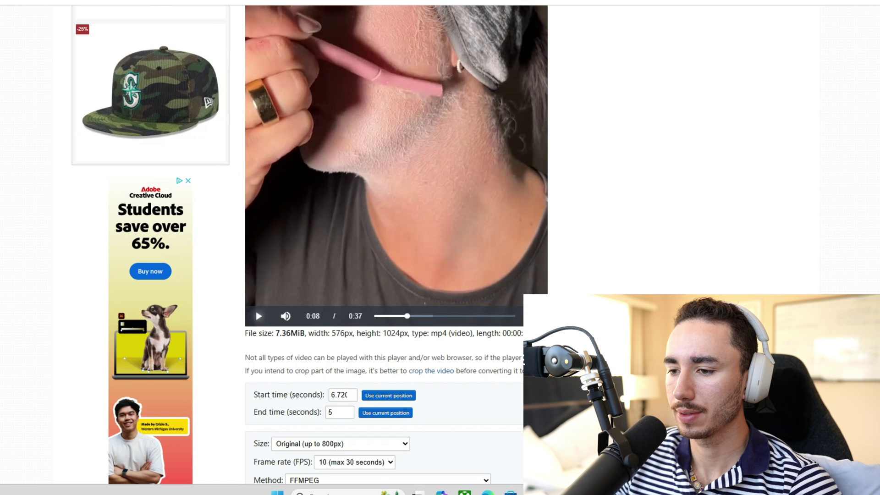
drag(399, 316, 396, 316)
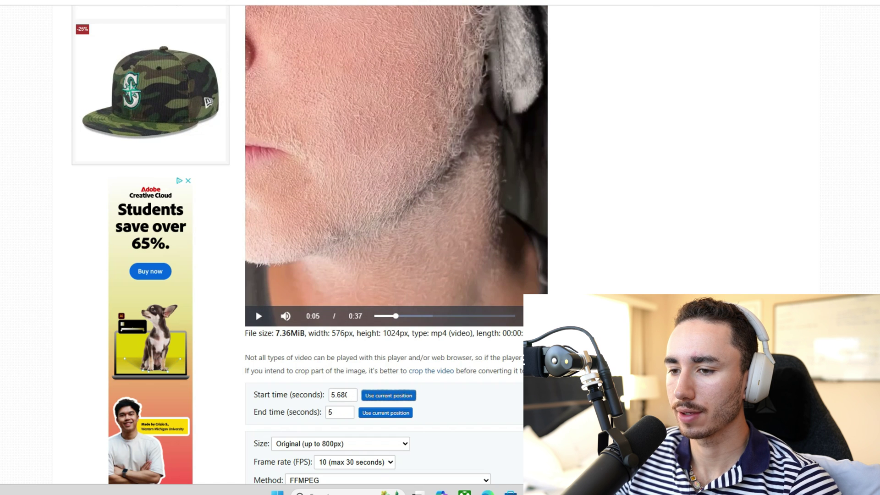
- Set the end time to about 10.6 seconds from the playback position and convert the clip to GIF
click(258, 316)
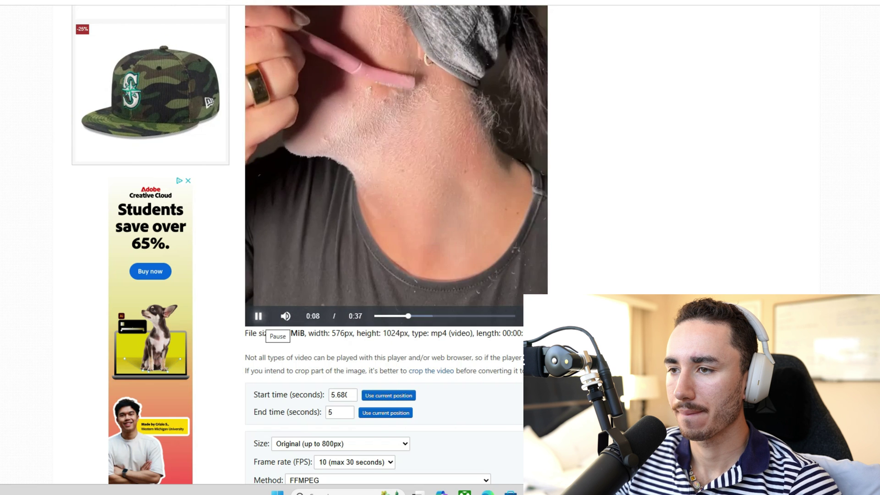
click(258, 316)
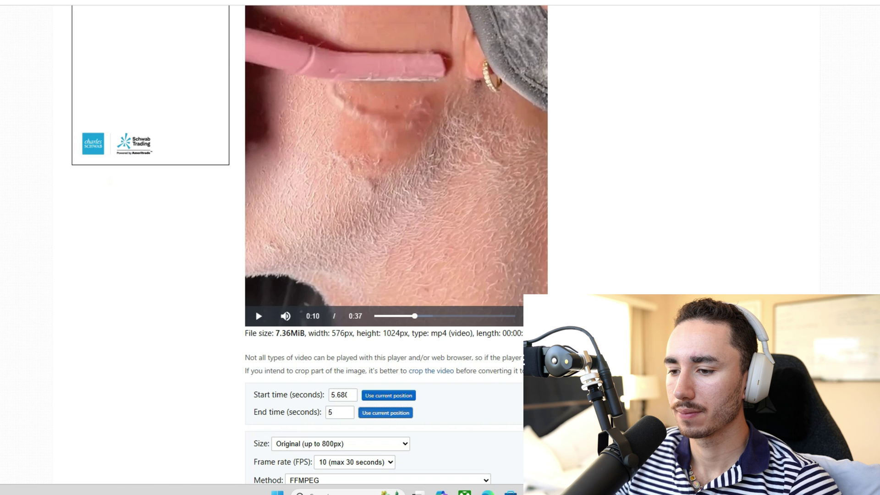
click(385, 413)
click(258, 316)
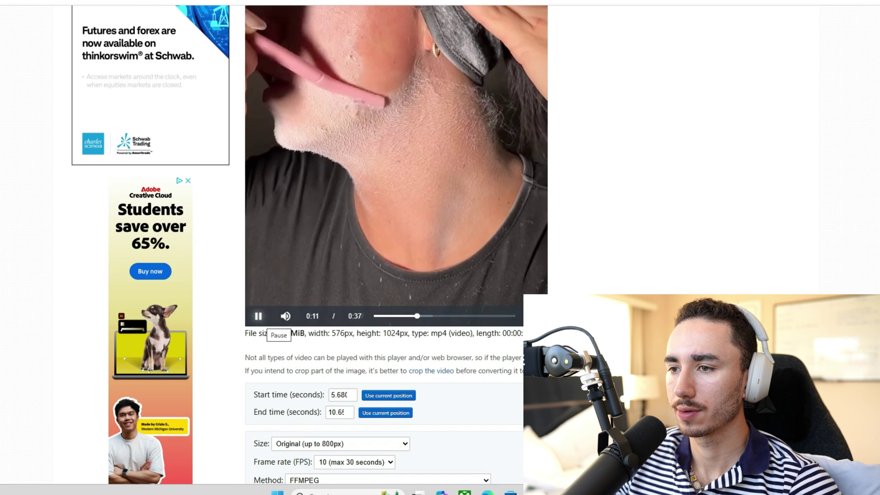
click(258, 316)
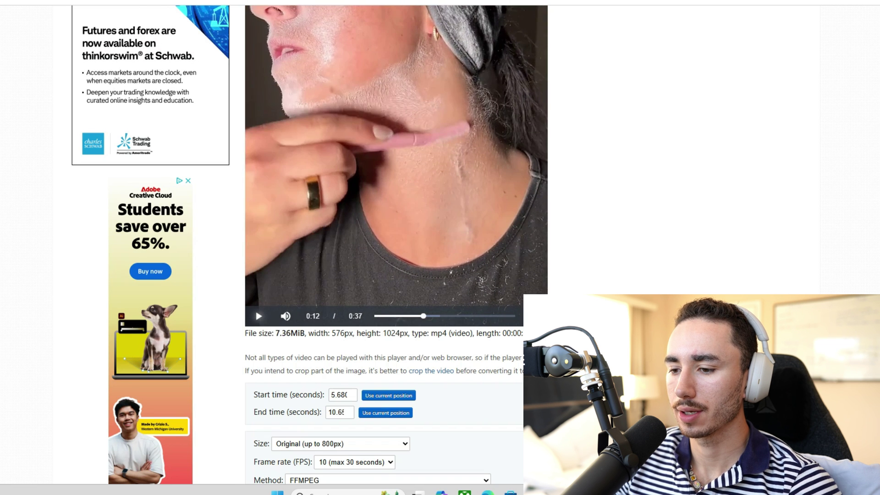
scroll(395, 229, down, 3)
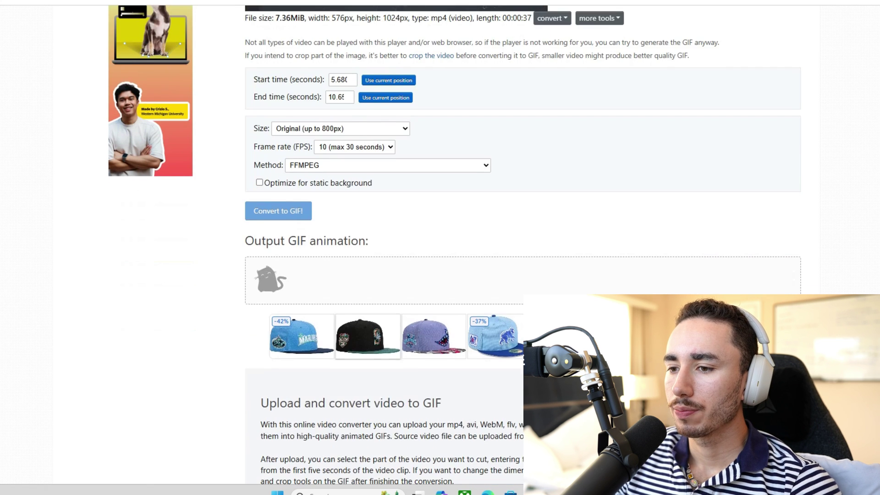
scroll(431, 247, up, 10)
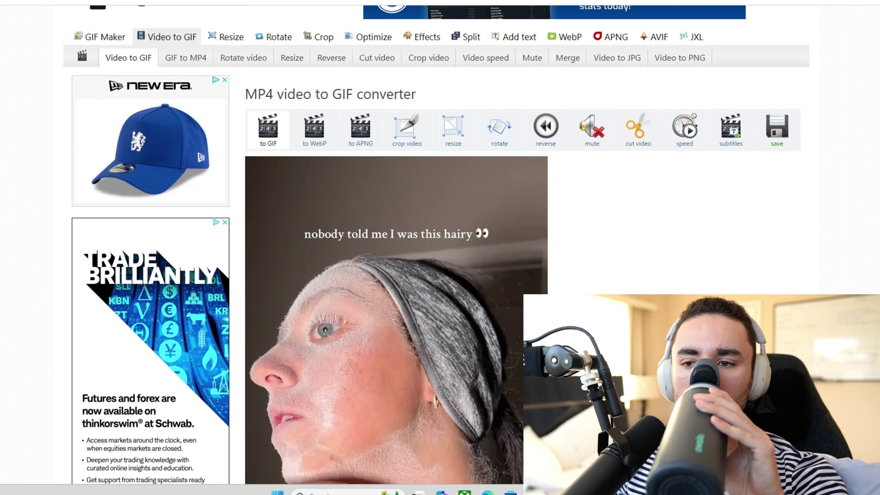
key(ctrl+Tab)
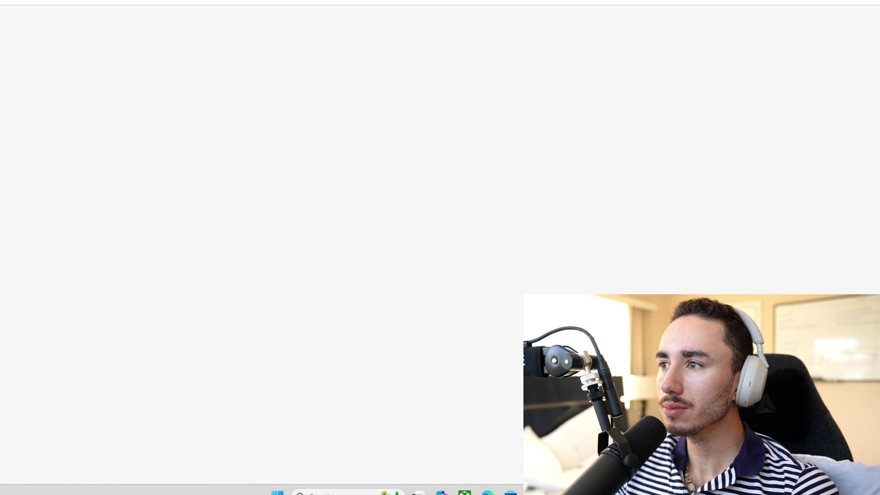
scroll(440, 247, down, 4)
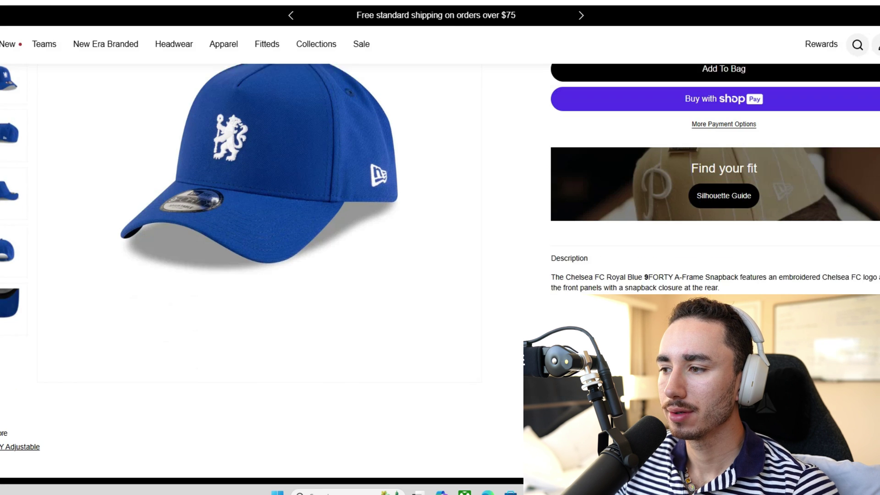
scroll(440, 248, up, 3)
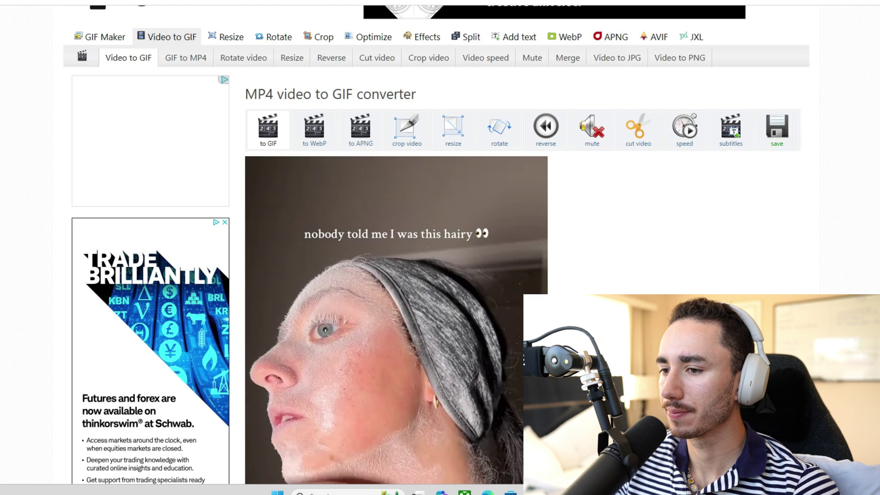
- Open the converted GIF in the crop tool
scroll(151, 248, down, 15)
scroll(403, 247, down, 10)
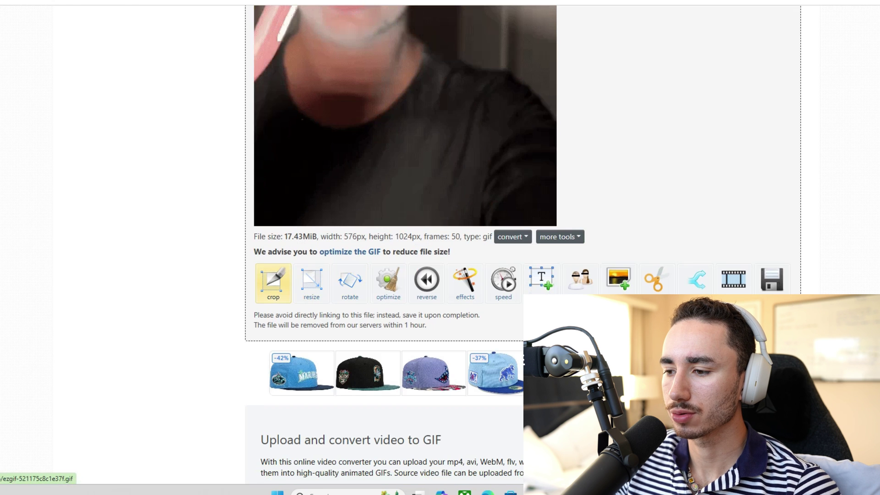
click(273, 280)
scroll(403, 248, down, 10)
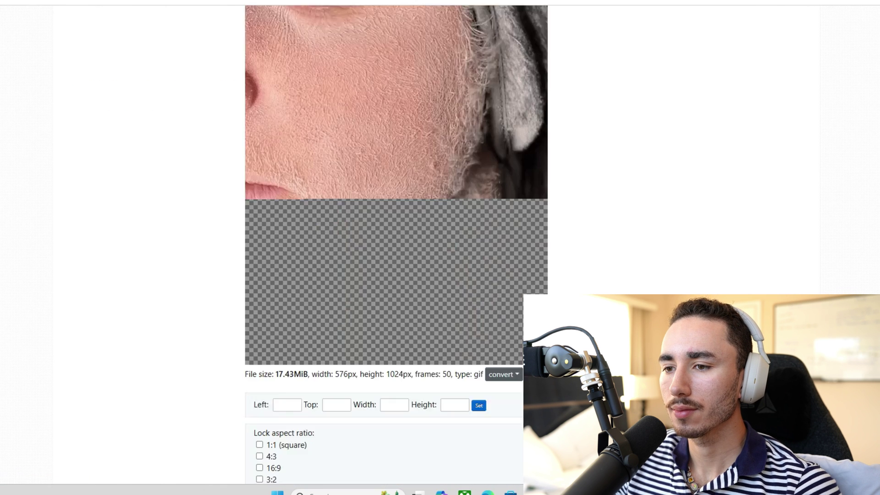
scroll(403, 247, up, 13)
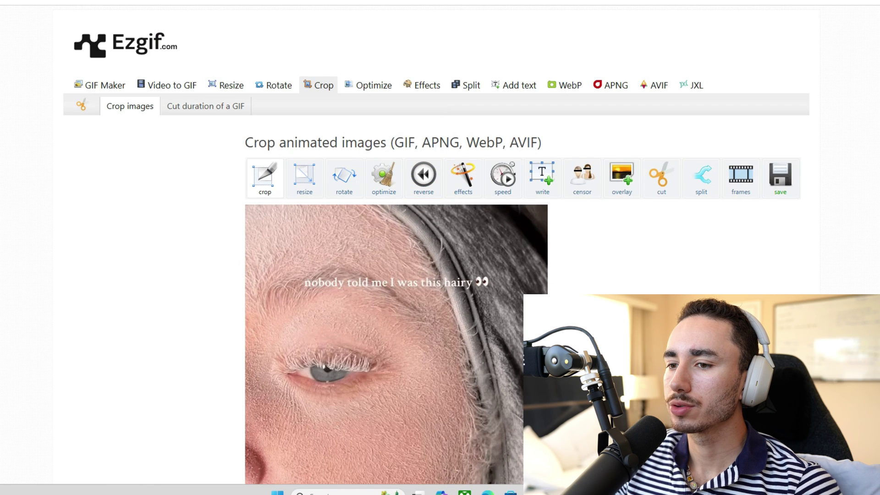
scroll(403, 247, down, 10)
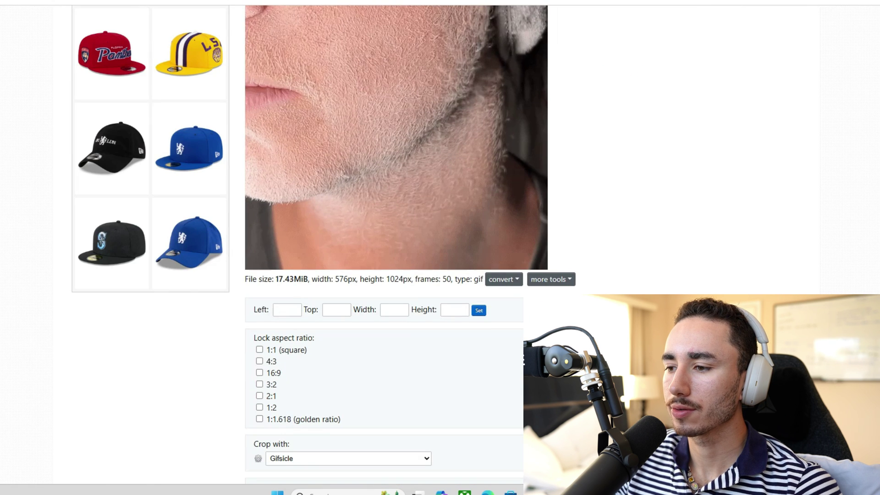
scroll(403, 247, down, 2)
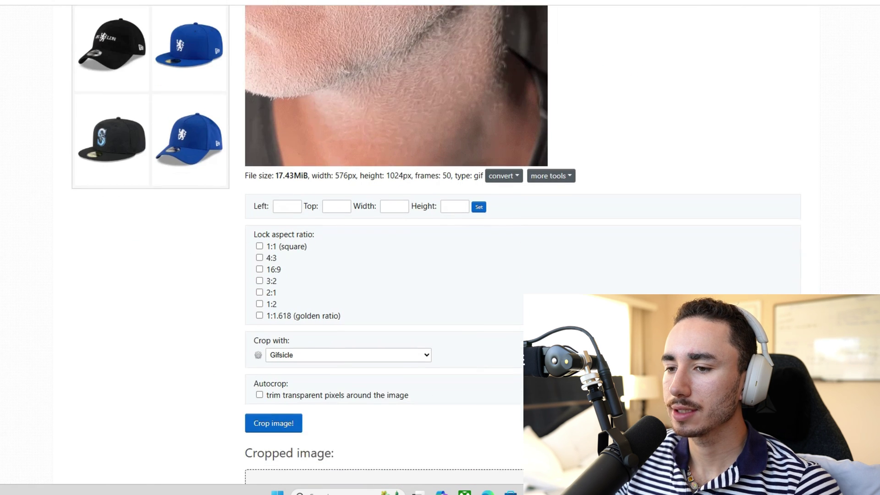
- Try to crop the GIF with ImageMagick using a locked 1:1 square aspect ratio
click(348, 353)
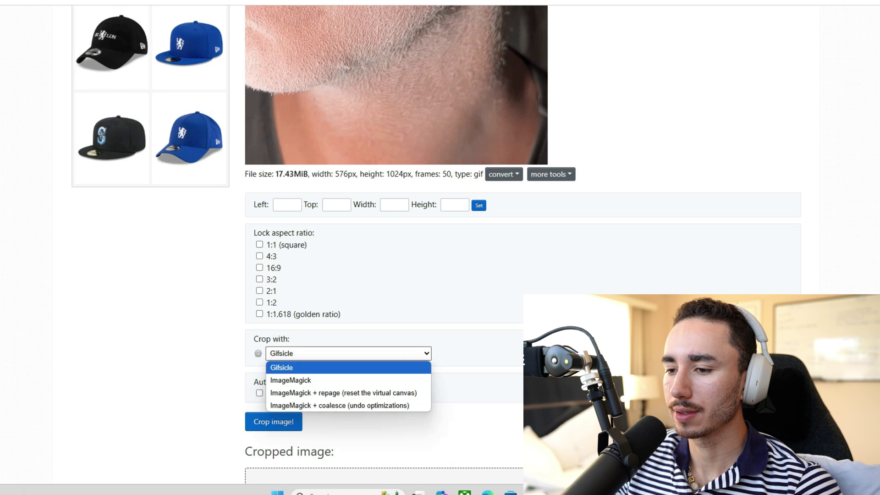
key(Down)
key(Return)
scroll(403, 247, up, 10)
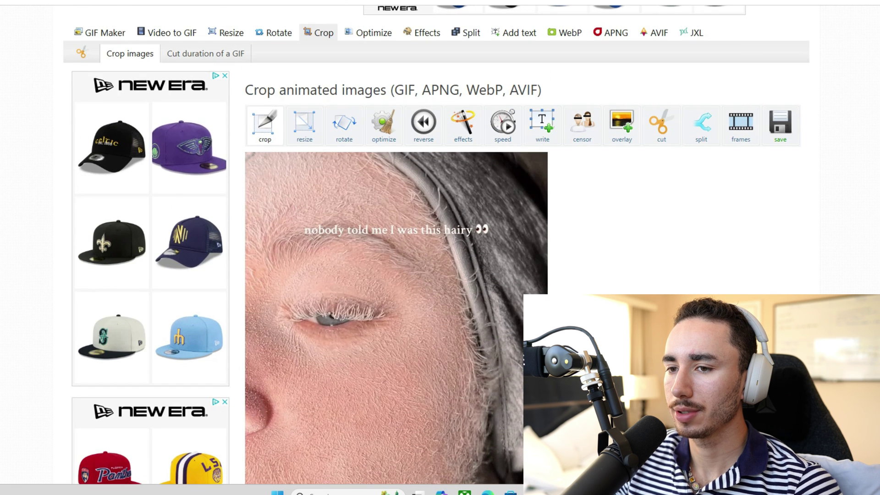
scroll(404, 247, down, 10)
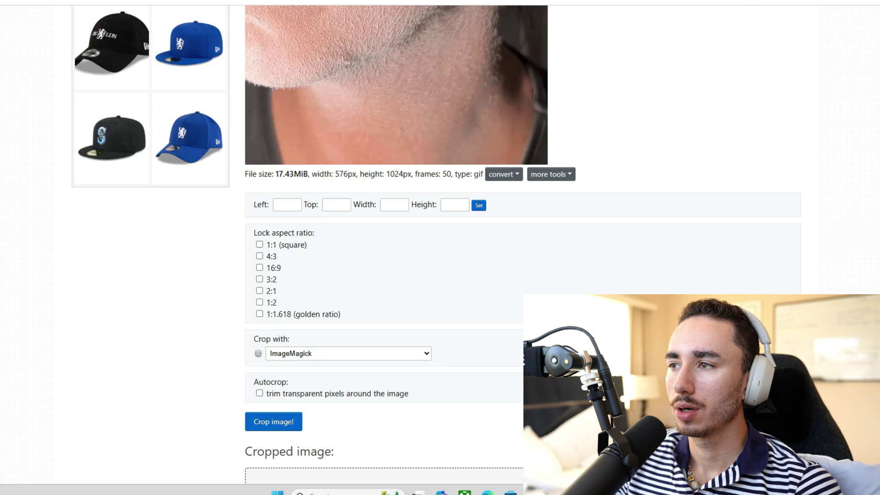
scroll(396, 247, up, 8)
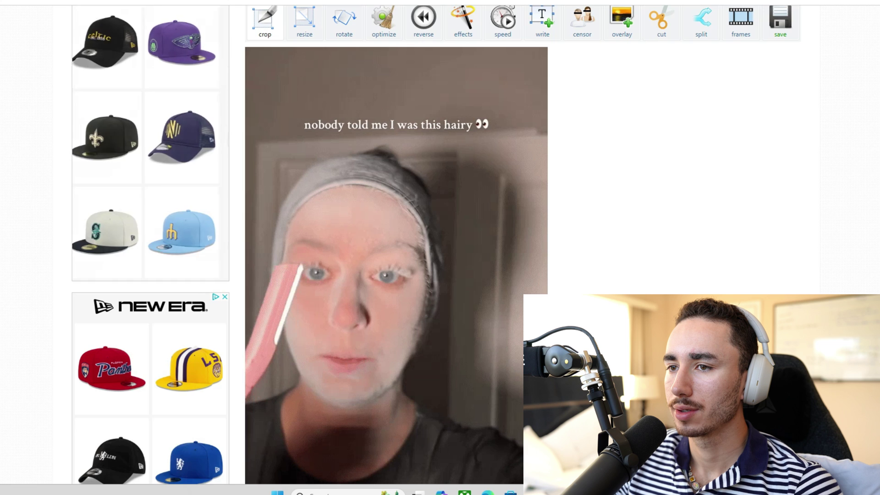
scroll(396, 248, down, 6)
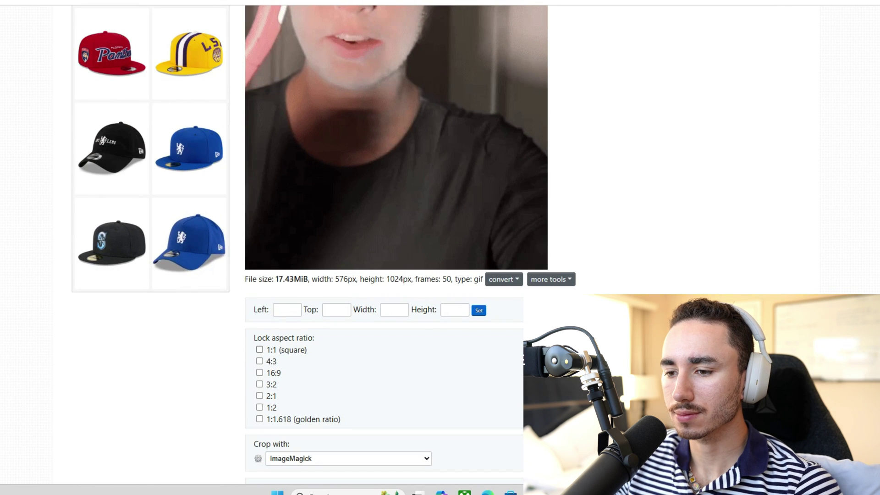
click(259, 350)
scroll(397, 247, down, 4)
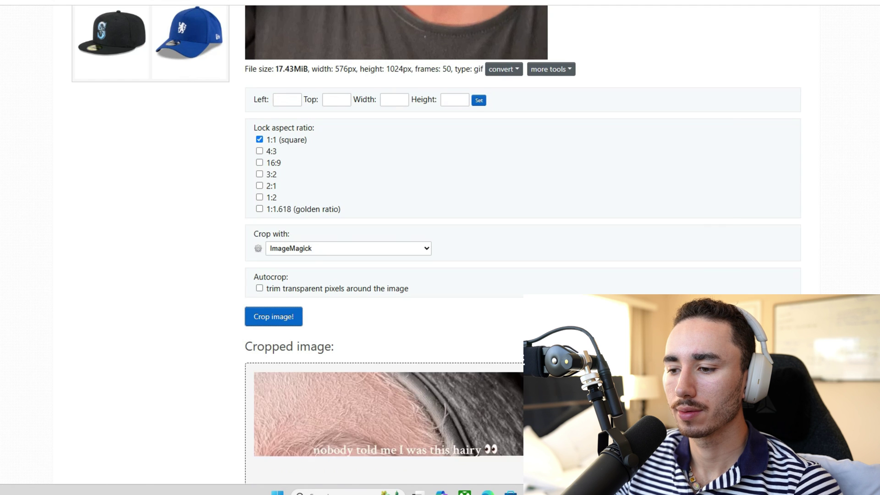
- Save the uncropped GIF to the computer
scroll(397, 248, up, 12)
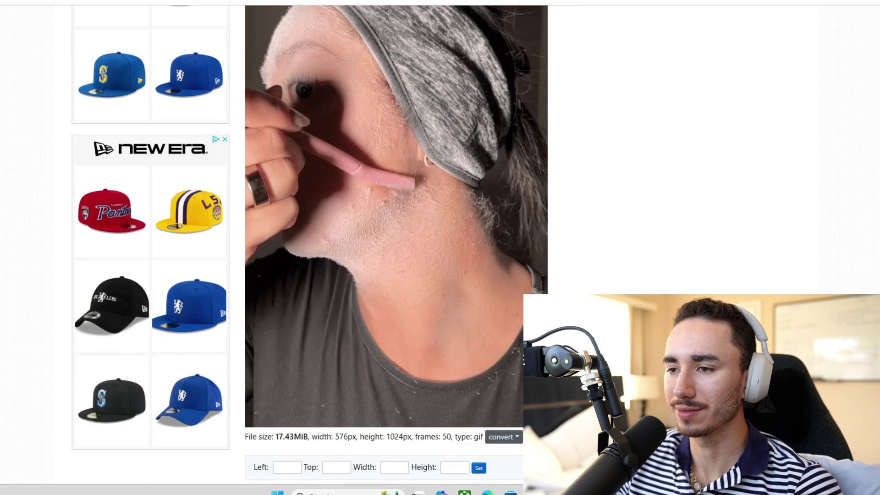
right_click(343, 209)
click(366, 235)
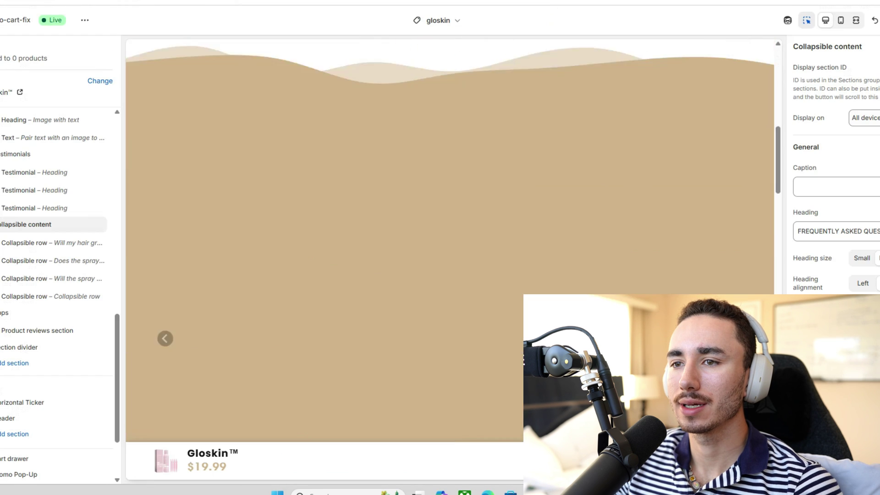
- Switch to the Shopify theme editor and open image selection for the empty Image with text section above the How to Use image
scroll(242, 101, down, 5)
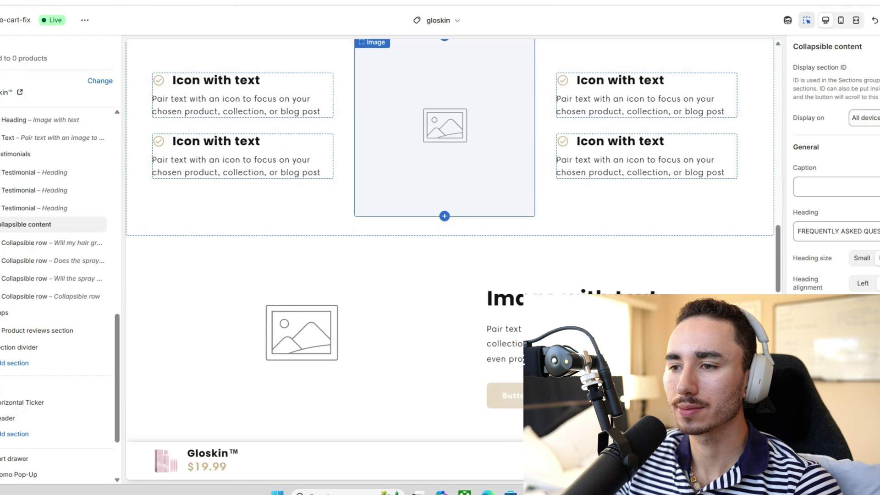
scroll(449, 239, down, 5)
scroll(449, 239, up, 2)
click(449, 161)
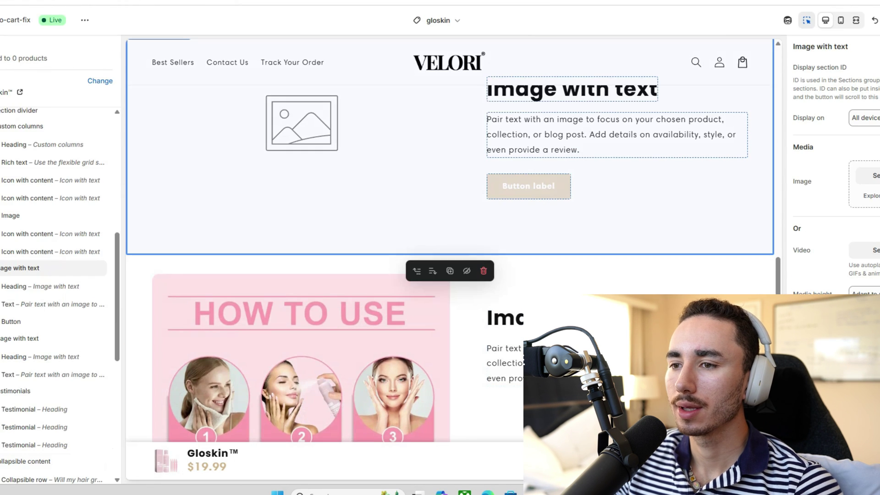
scroll(449, 238, up, 2)
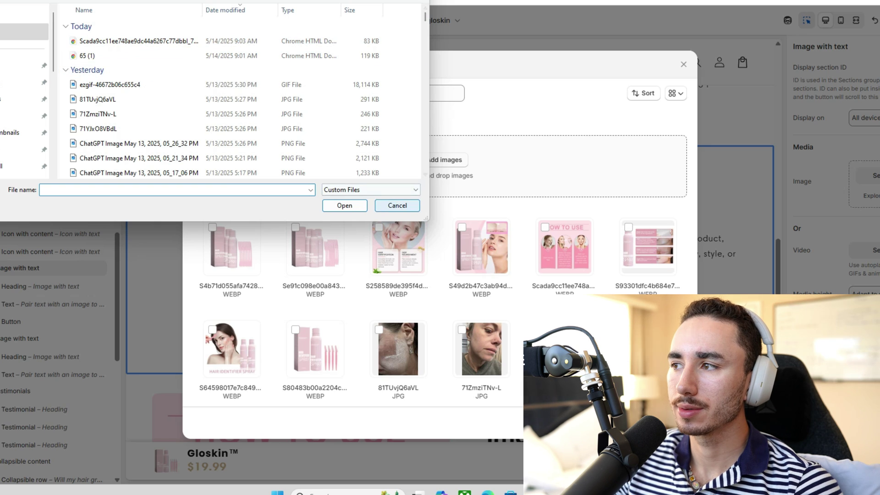
key(Escape)
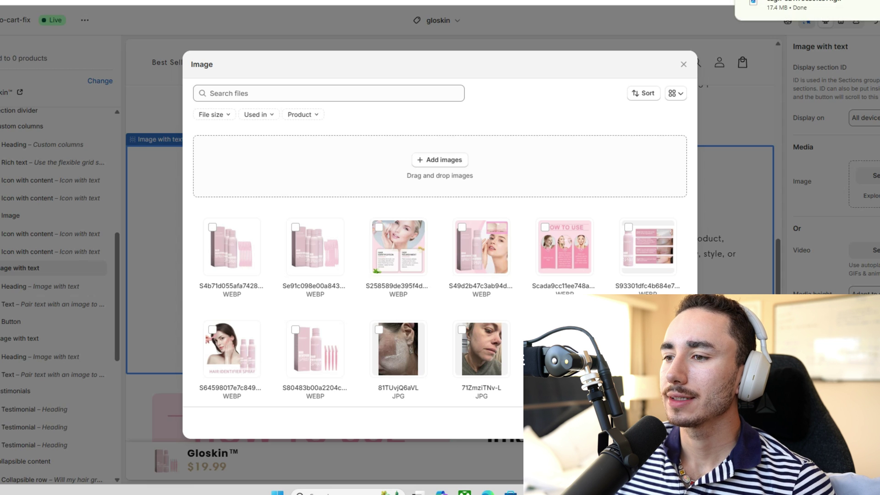
- Upload ezgif-521175c8c1e37f as the Image with text section's image and set the media height to Medium
click(439, 159)
click(119, 39)
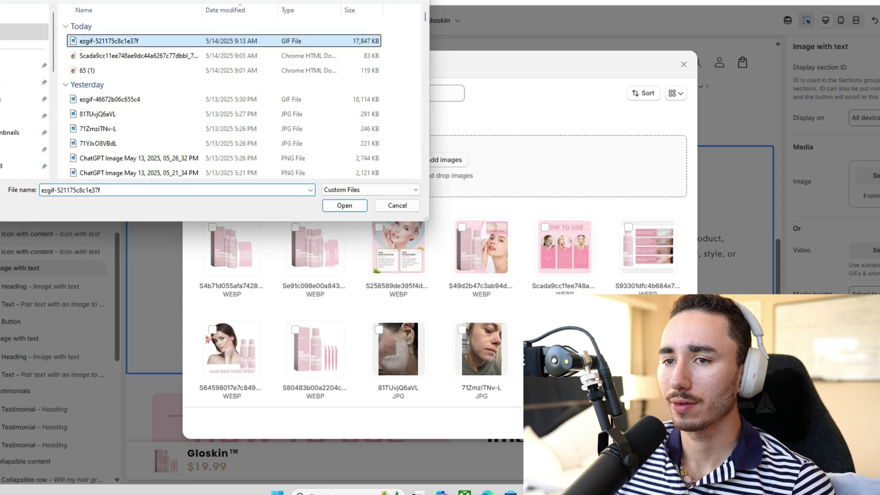
click(344, 204)
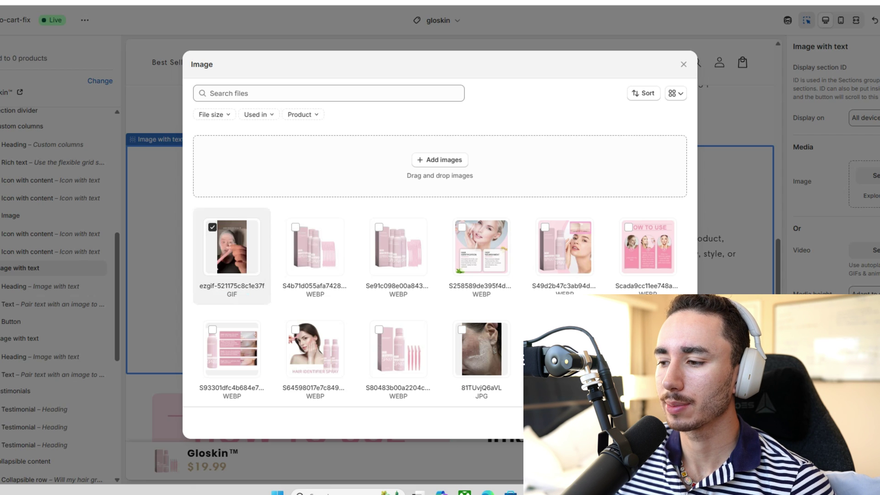
key(Return)
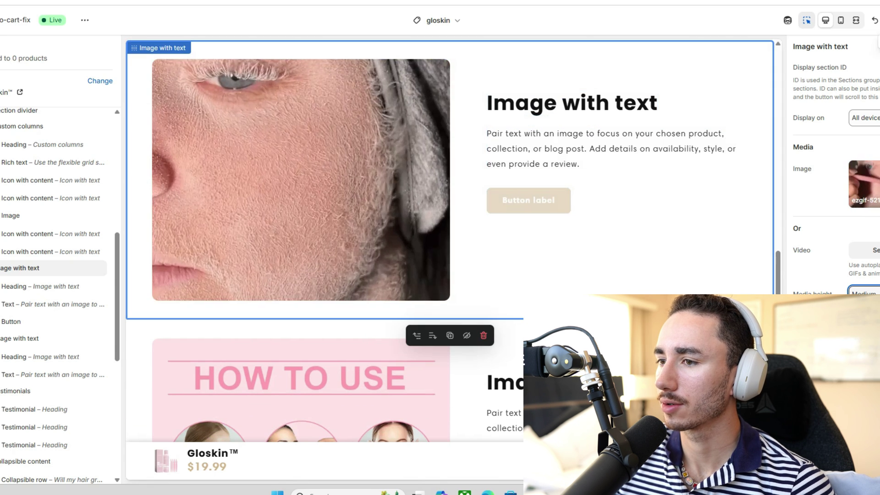
- Remove the button from the Image with text section showing the GIF and the rich text block from the Custom columns section
click(528, 201)
click(562, 229)
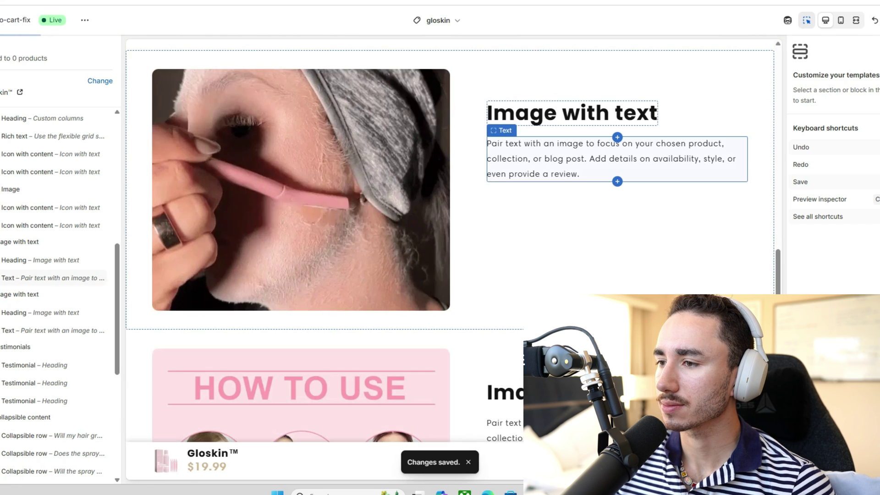
scroll(450, 229, down, 5)
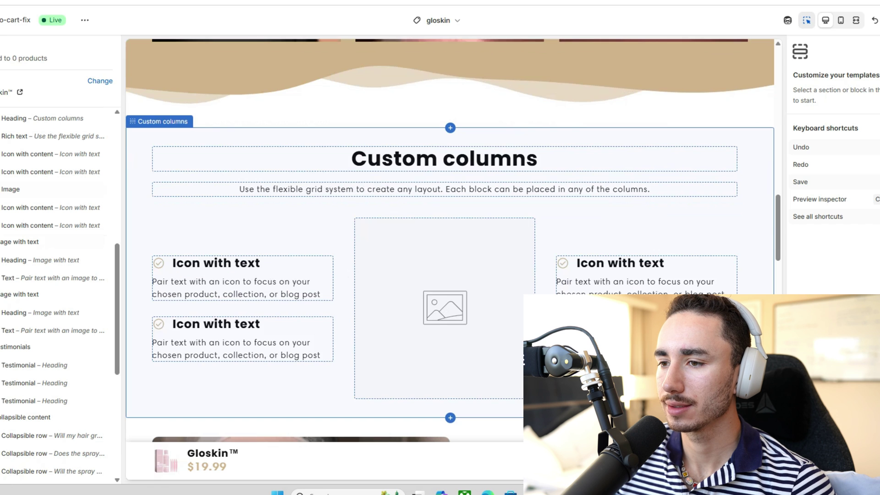
click(445, 189)
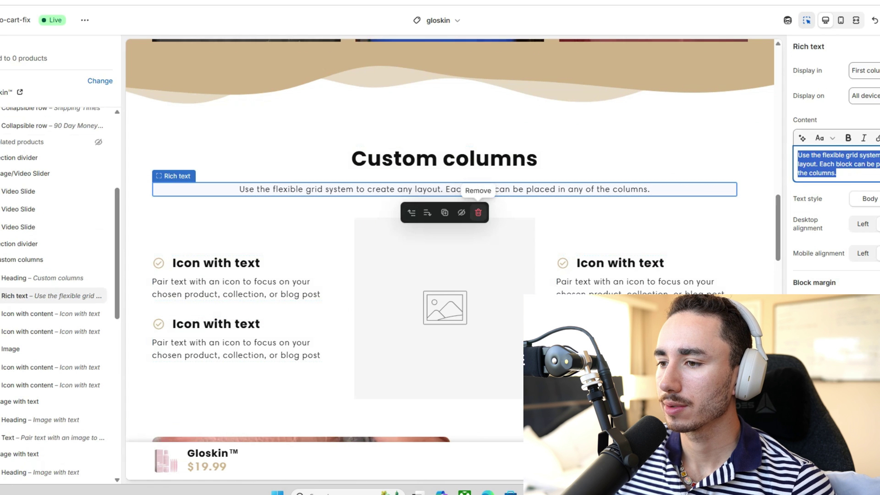
click(478, 213)
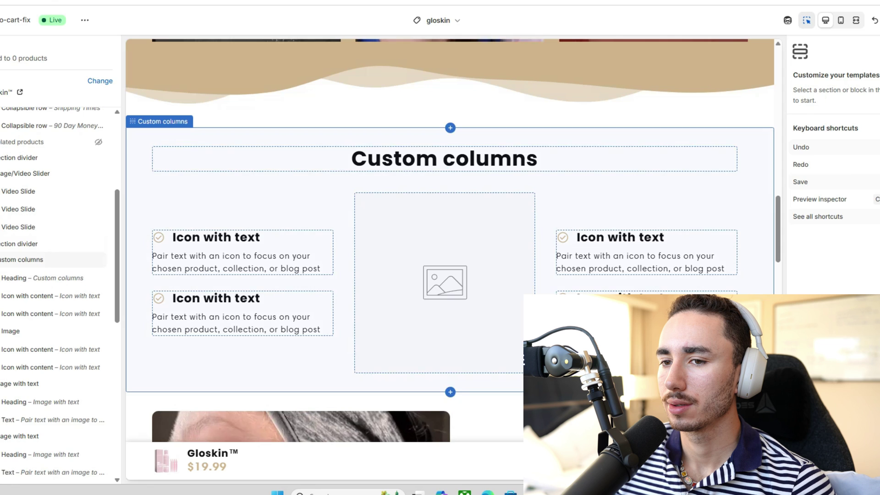
- Move the Image with text section containing the GIF above the Custom columns section
click(449, 382)
drag(23, 241, 39, 290)
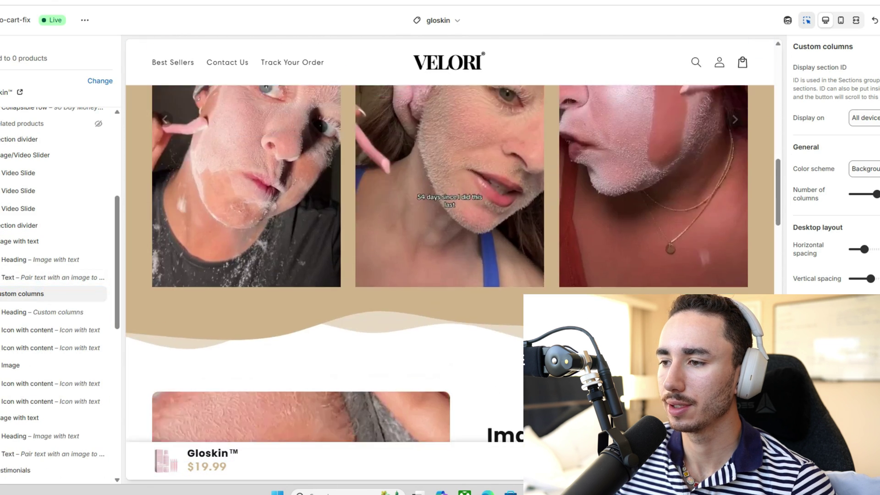
scroll(626, 142, up, 15)
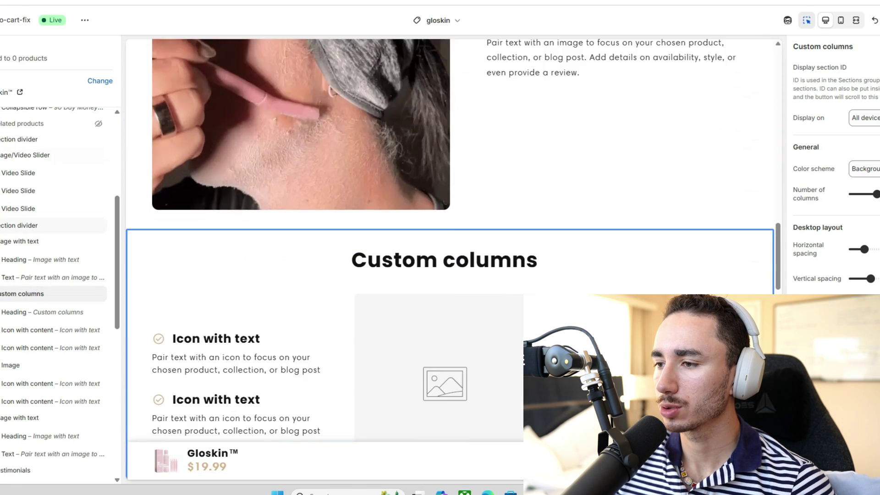
- Set the last FAQ row's heading to "Is it suitable for use on sensitive or acne-prone skin?" and copy its answer from the SKNBODY page
mouse_move(28, 365)
mouse_move(19, 417)
mouse_move(19, 469)
scroll(450, 160, down, 3)
scroll(449, 160, up, 3)
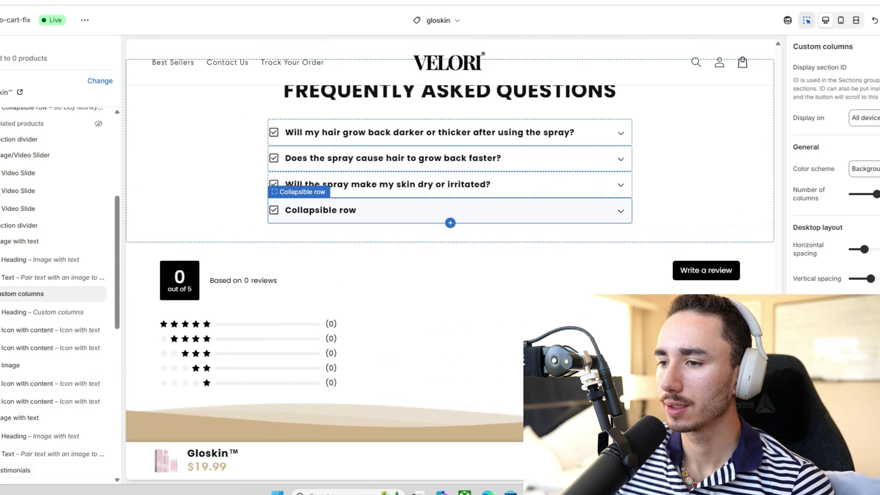
click(449, 210)
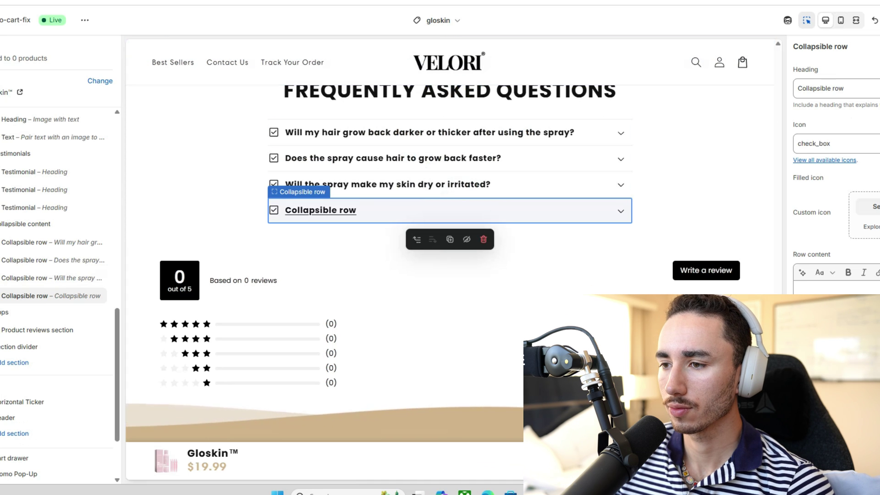
click(321, 210)
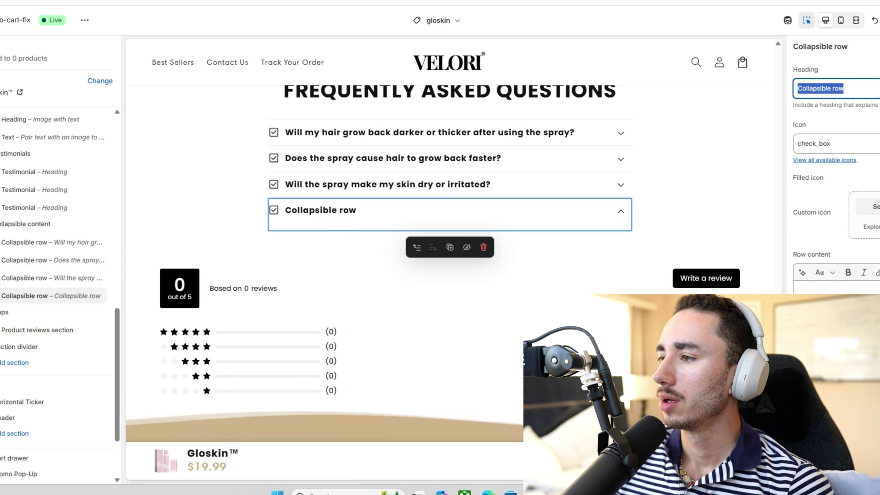
text(Is it suitable for use on sensitive or acne-prone skin?)
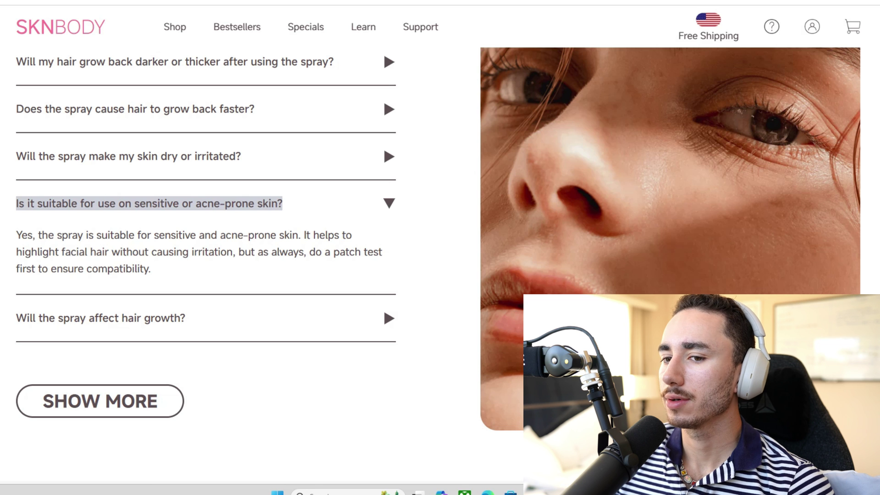
triple_click(183, 252)
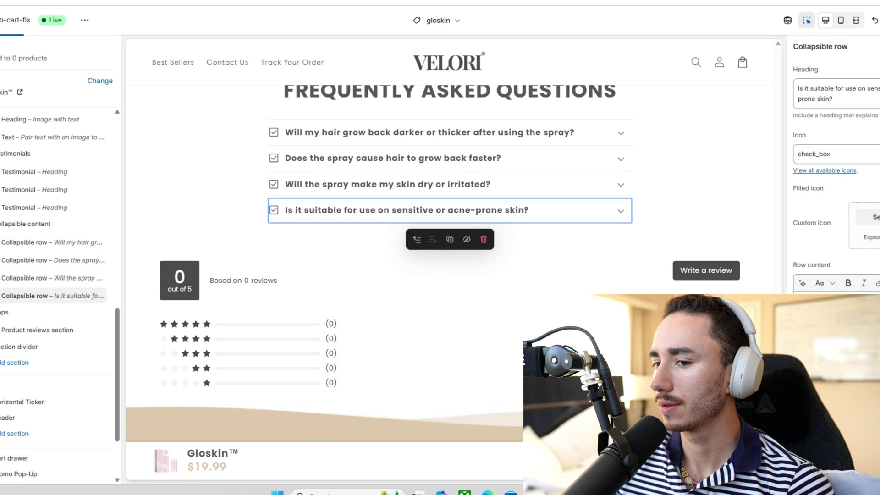
- Switch to Canva, open the "hero image temoplate" design and find the "Wake Up to Frizz-Free Hair" page
scroll(449, 275, up, 15)
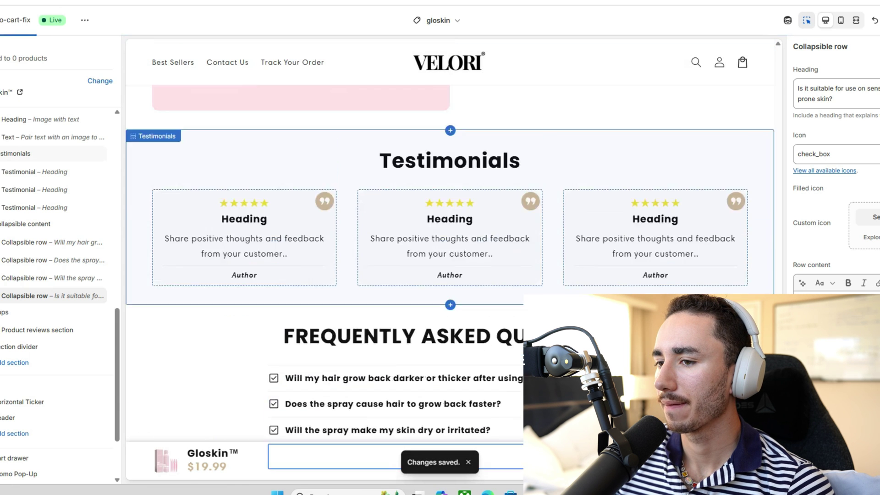
scroll(449, 229, up, 10)
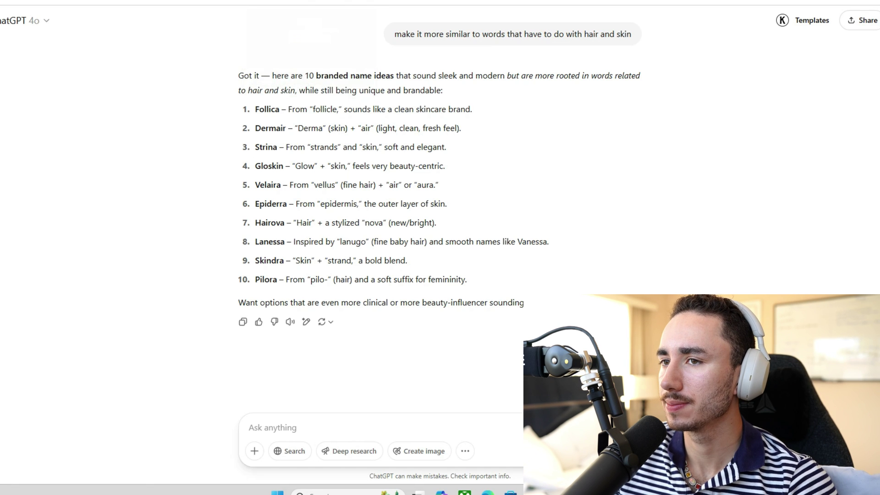
key(ctrl+Tab)
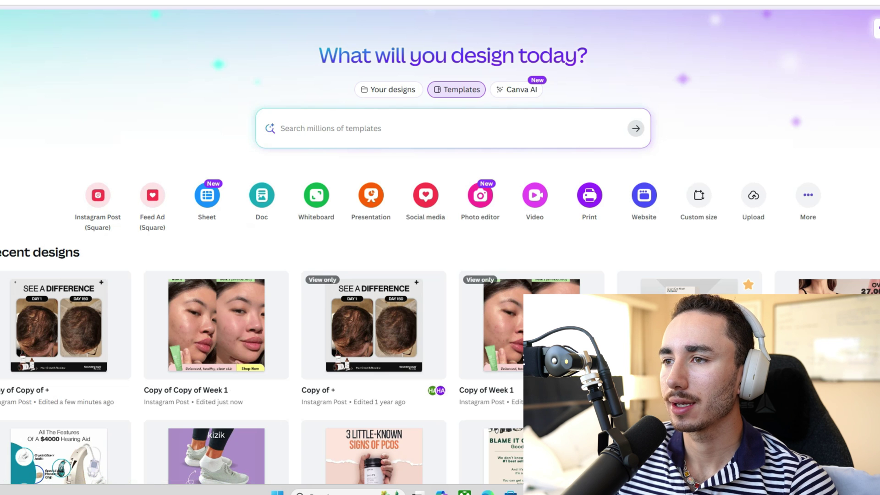
click(366, 2)
scroll(458, 247, down, 20)
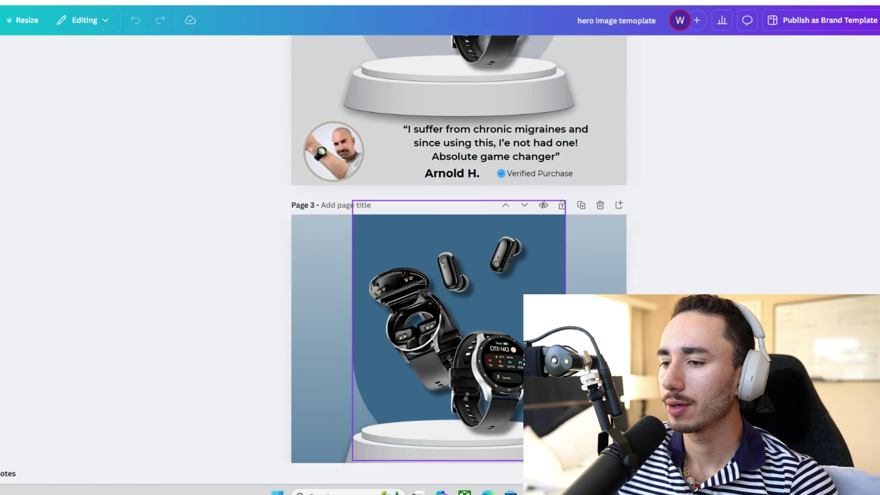
scroll(458, 247, down, 20)
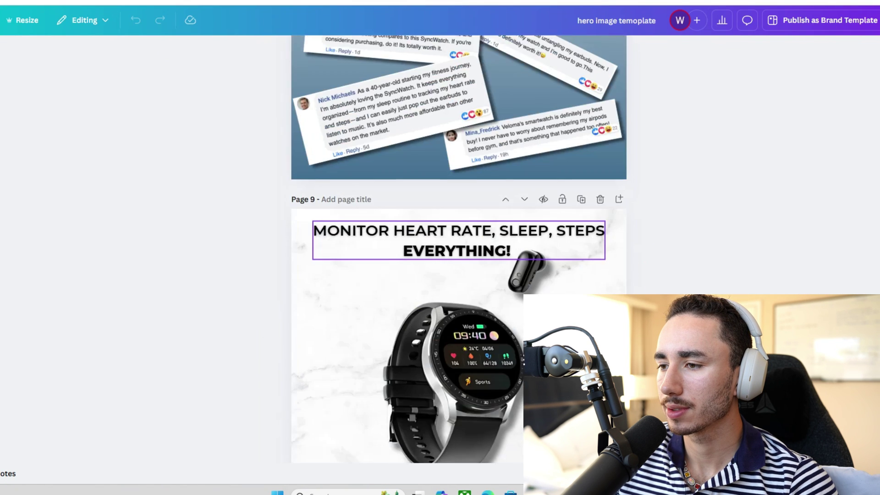
scroll(459, 247, down, 20)
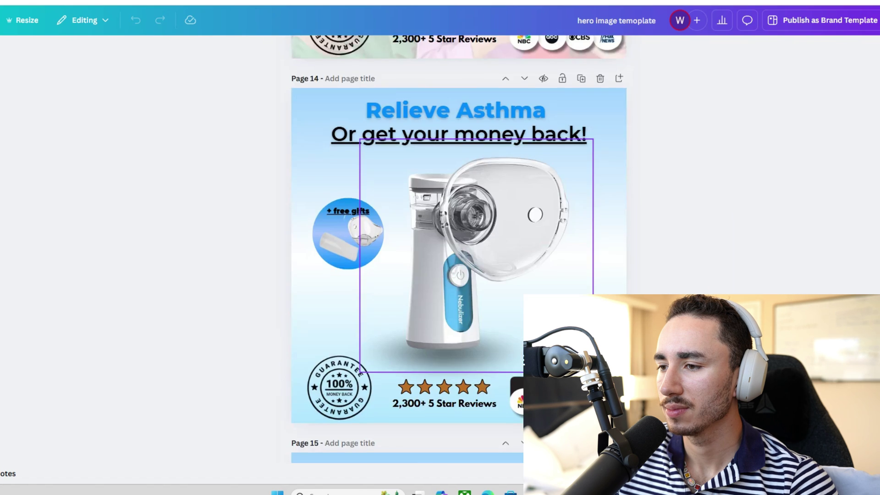
scroll(458, 248, down, 10)
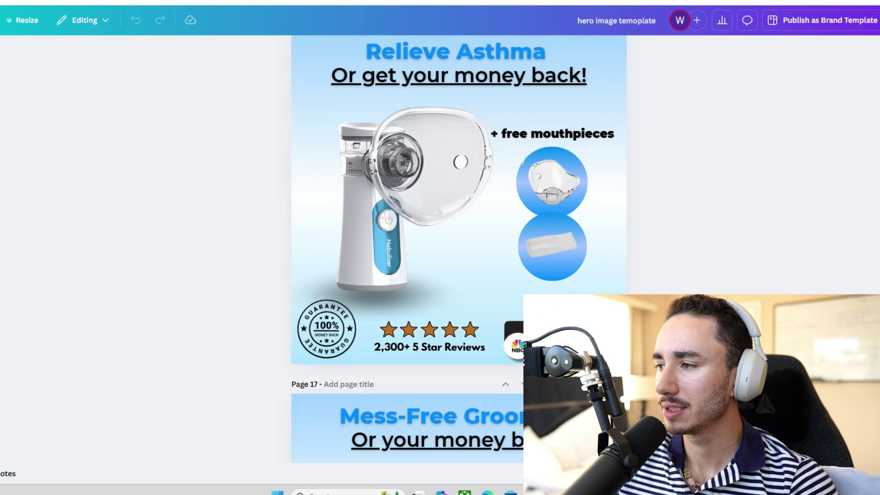
scroll(459, 247, down, 20)
scroll(458, 248, down, 18)
scroll(458, 248, up, 5)
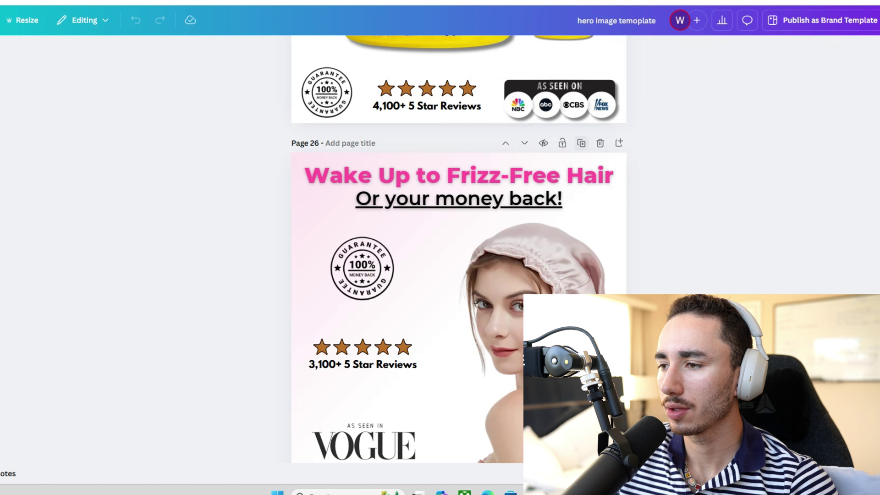
- Duplicate the "Wake Up to Frizz-Free Hair" page and delete the bonnet model's photo from the copy
click(581, 143)
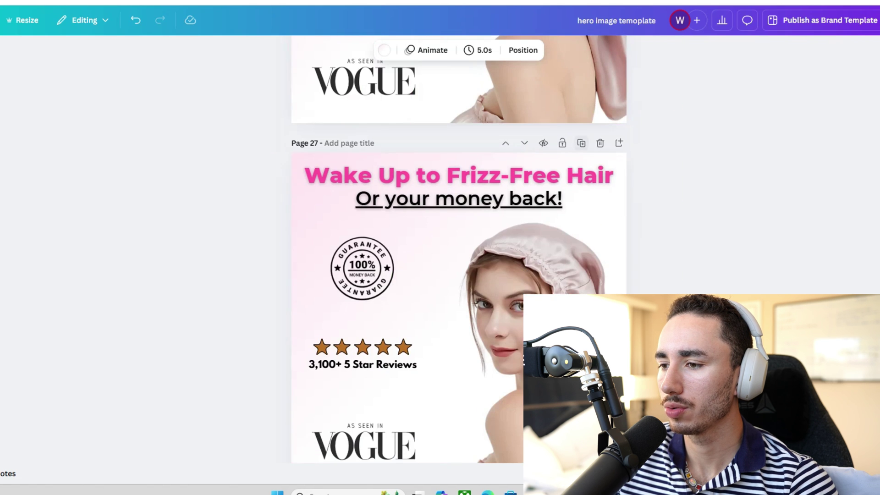
click(601, 362)
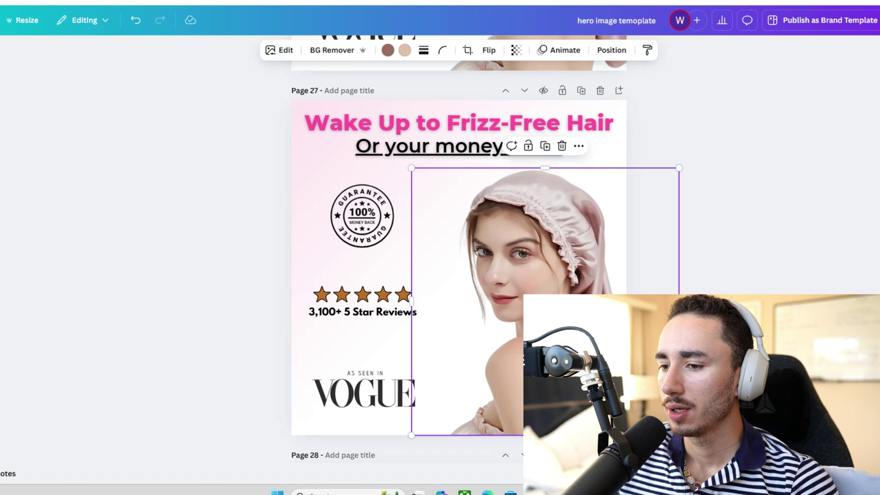
key(Delete)
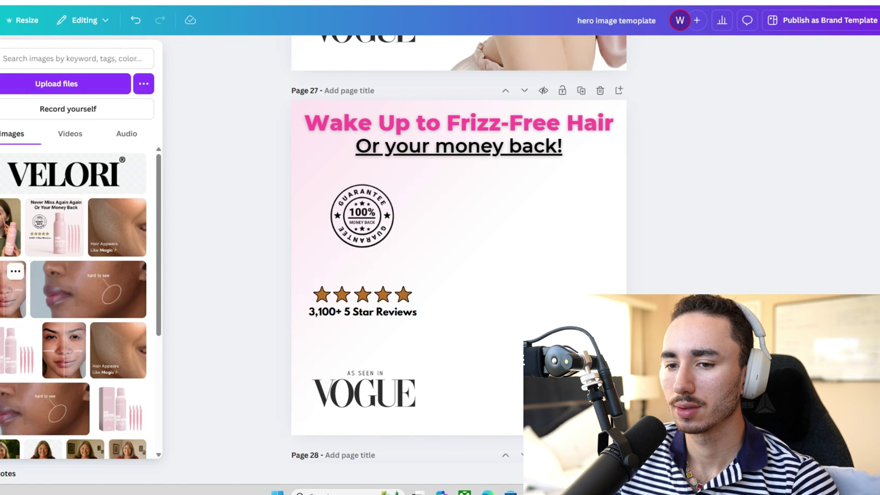
- Add the uploaded Hair Identifier Spray product image to the duplicated page and remove its background
click(10, 351)
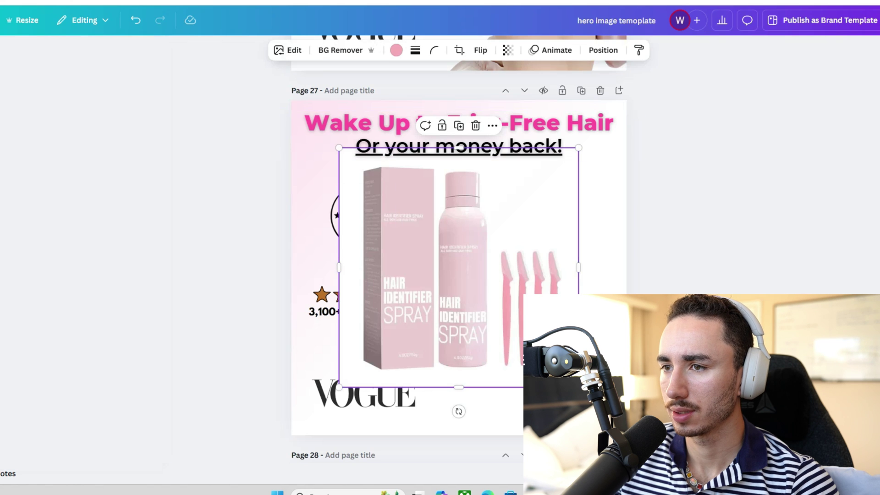
click(340, 50)
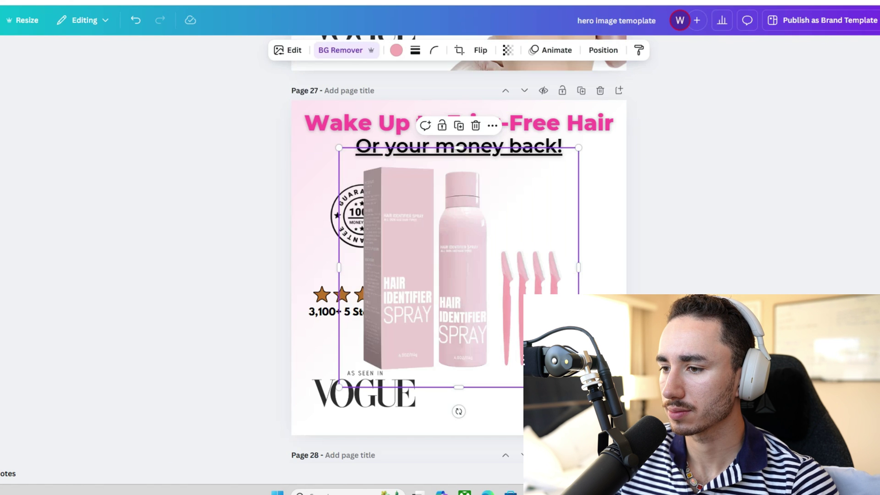
- Crop the box out of the product image, then enlarge the bottle and razors beside the guarantee badge, stars and VOGUE logo
click(459, 50)
drag(339, 268, 436, 268)
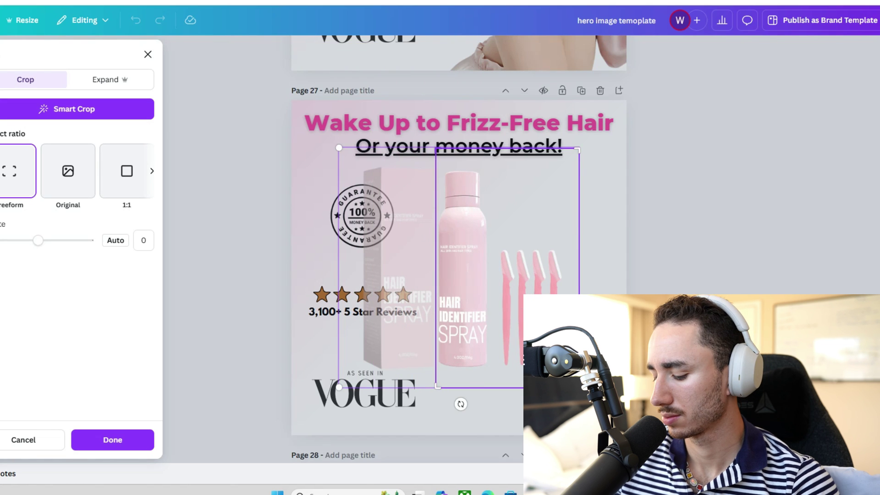
key(Return)
mouse_move(508, 268)
mouse_down()
mouse_move(548, 315)
mouse_move(568, 322)
mouse_move(555, 316)
mouse_up()
drag(484, 196, 432, 112)
drag(467, 275, 467, 296)
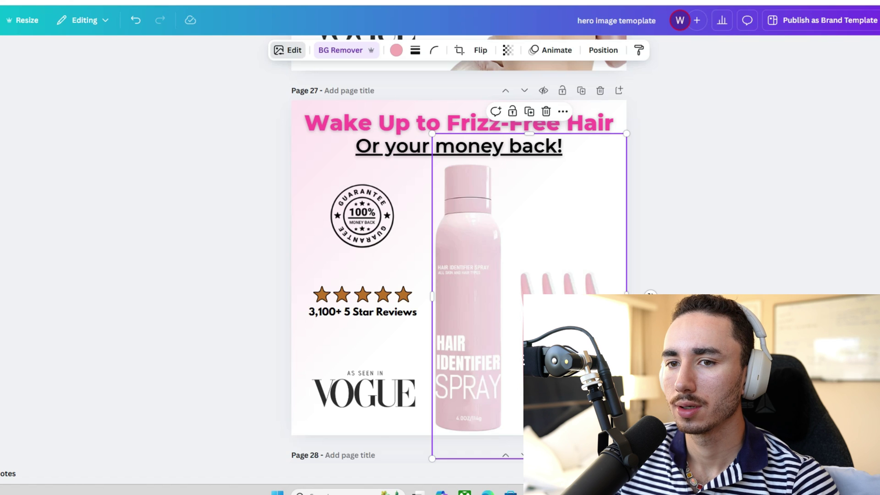
- Apply a Page lift shadow to the product image with blur amount 19, distance 0 and curve 18
click(288, 50)
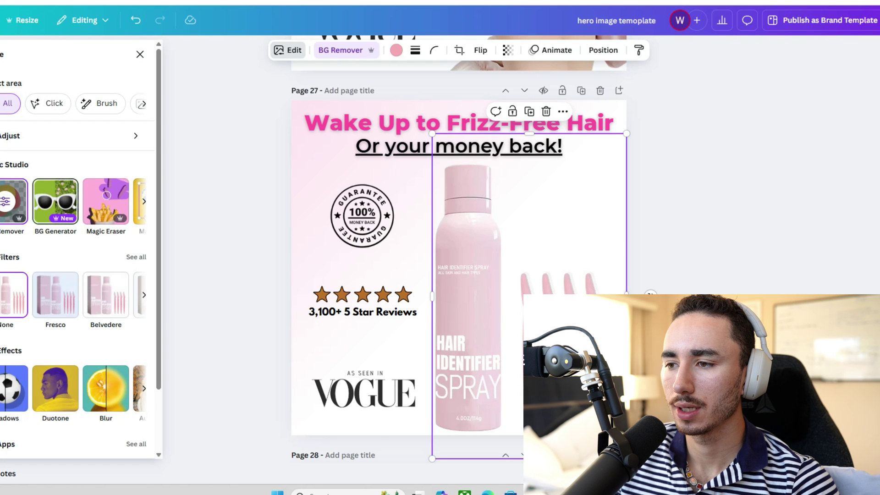
click(13, 389)
click(65, 239)
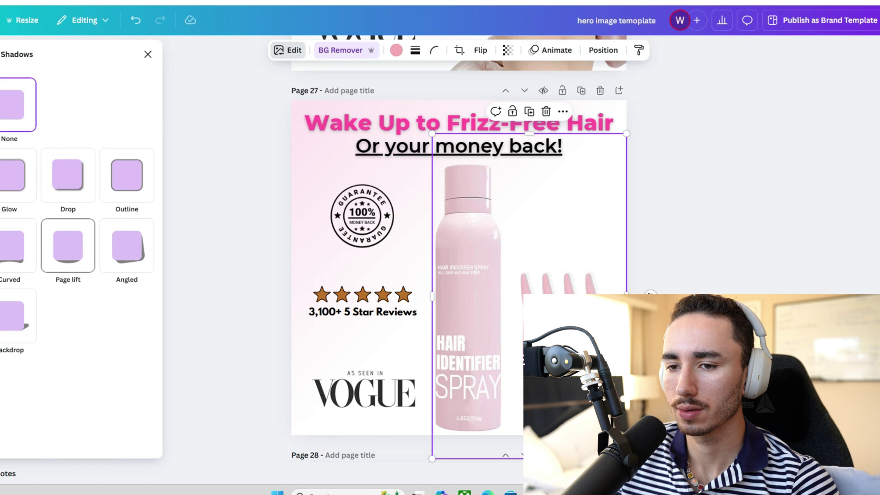
scroll(78, 275, down, 1)
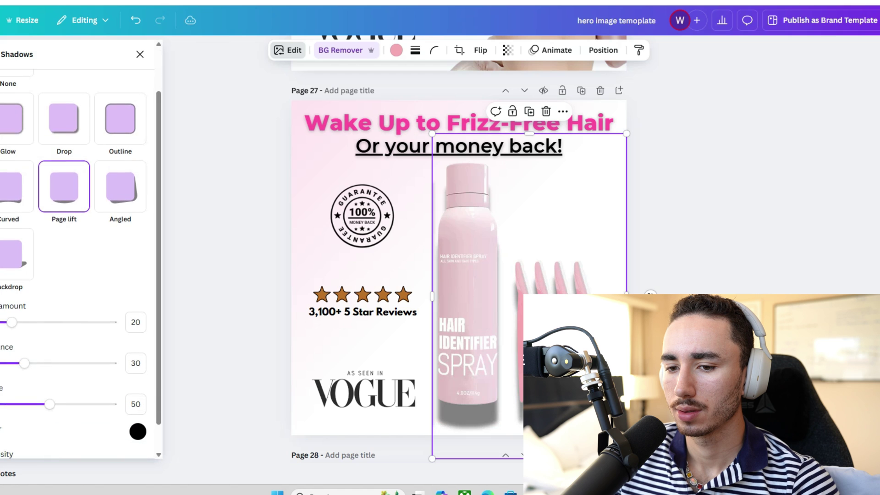
drag(24, 363, 1, 363)
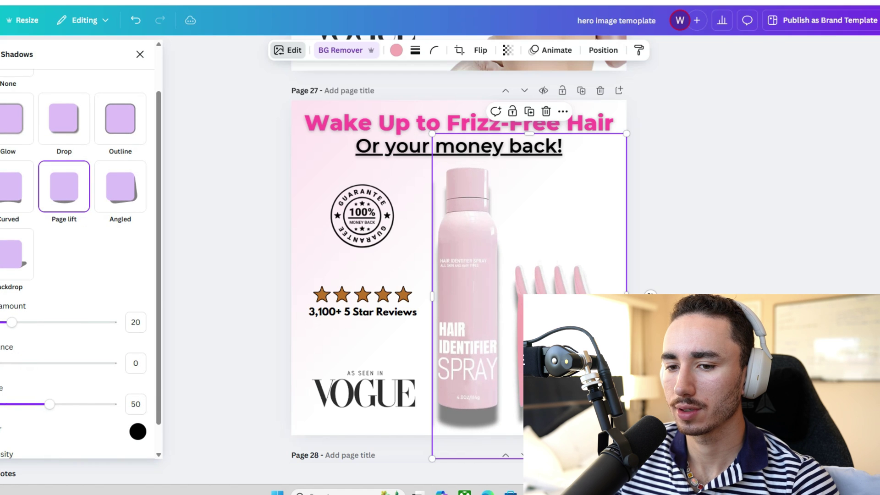
drag(49, 403, 9, 404)
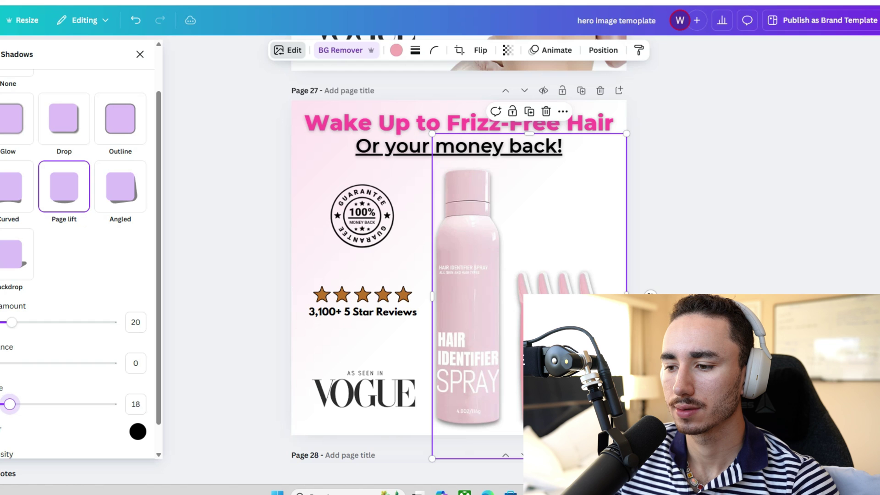
drag(3, 363, 0, 363)
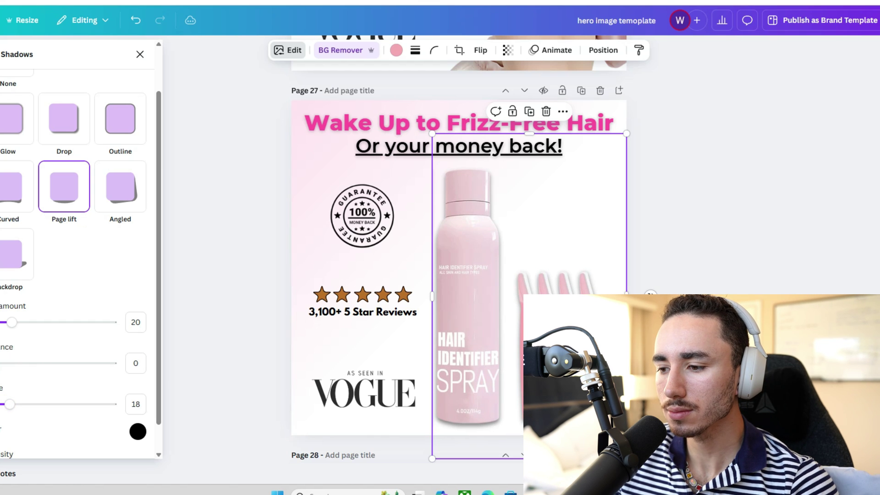
mouse_move(11, 322)
mouse_down()
mouse_move(50, 322)
mouse_move(0, 323)
mouse_move(11, 322)
mouse_up()
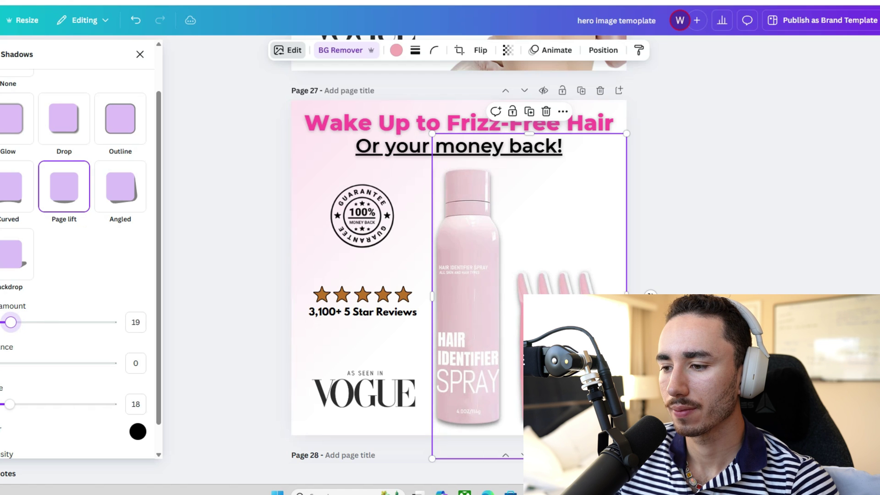
key(Escape)
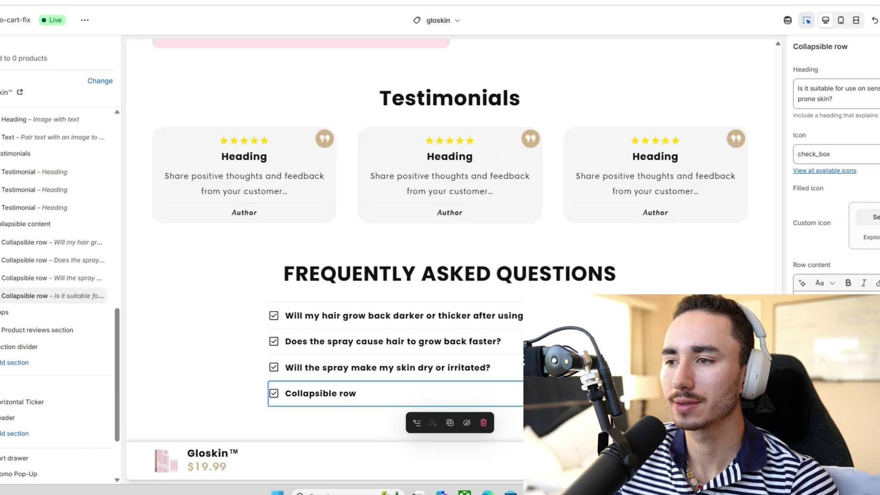
- Reopen the recently closed Amazon customer reviews page for the OYB Hair Identifier Spray
scroll(244, 330, up, 4)
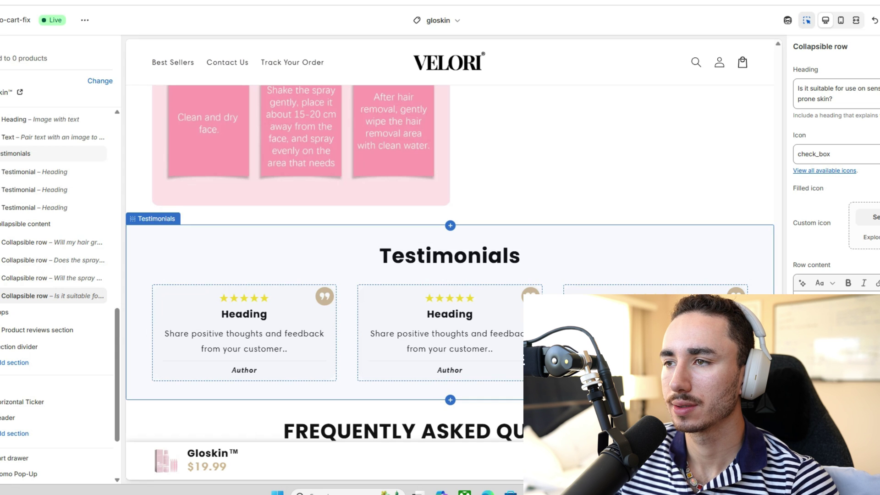
scroll(453, 264, up, 10)
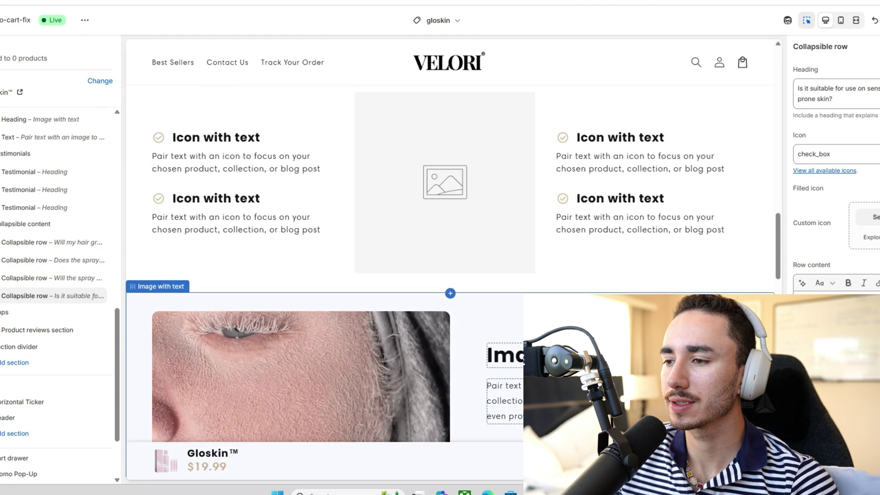
scroll(452, 264, up, 10)
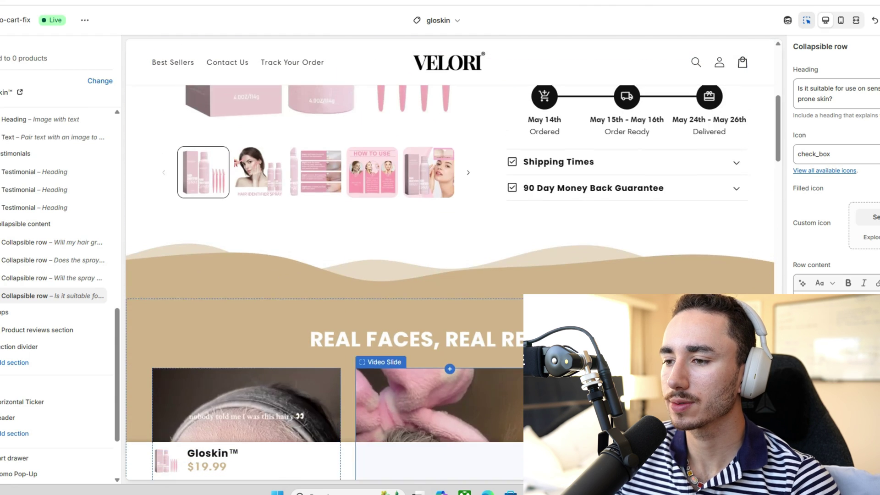
scroll(453, 264, up, 3)
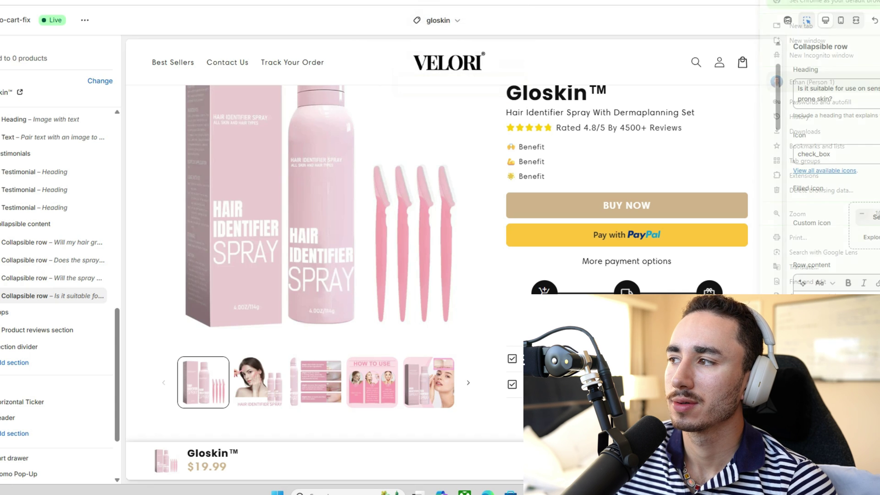
key(alt+f)
mouse_move(799, 117)
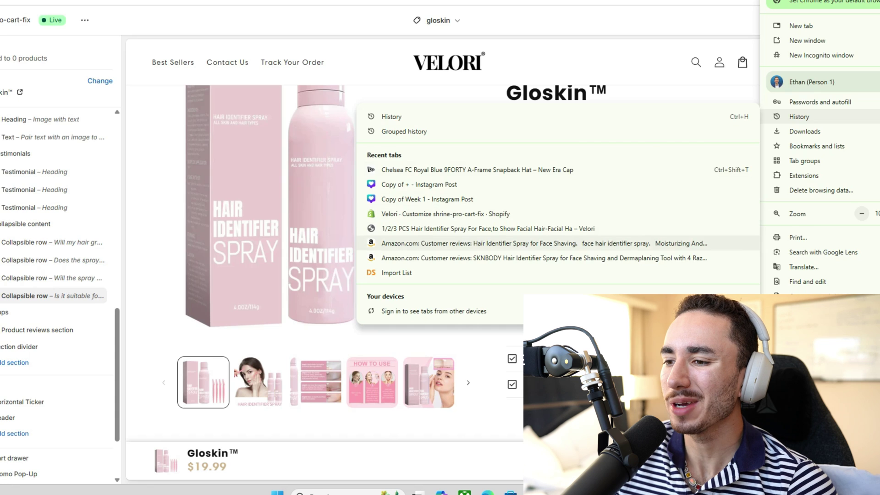
click(504, 243)
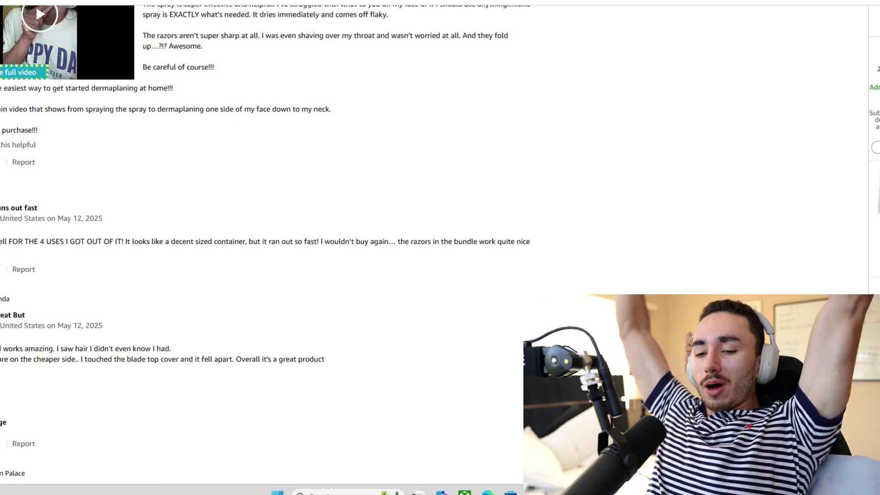
- Reopen the recently closed Amazon customer reviews page for the SKNBODY Hair Identifier Spray
scroll(261, 243, up, 15)
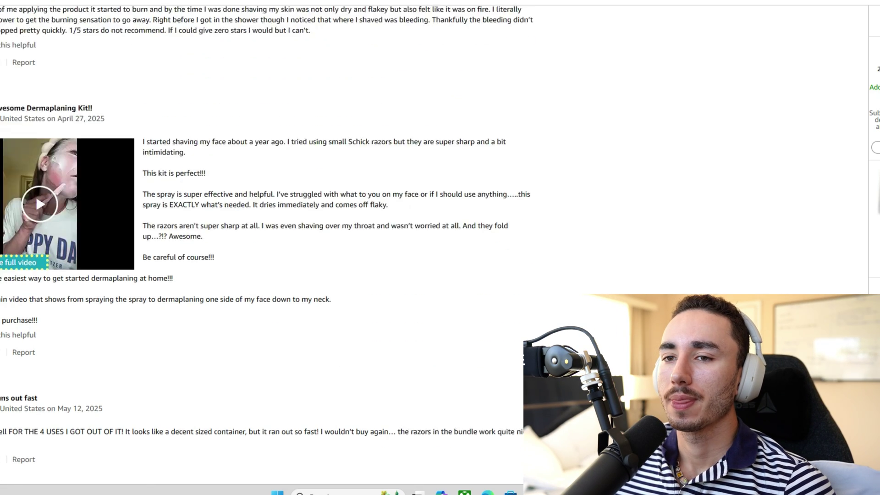
scroll(261, 243, up, 8)
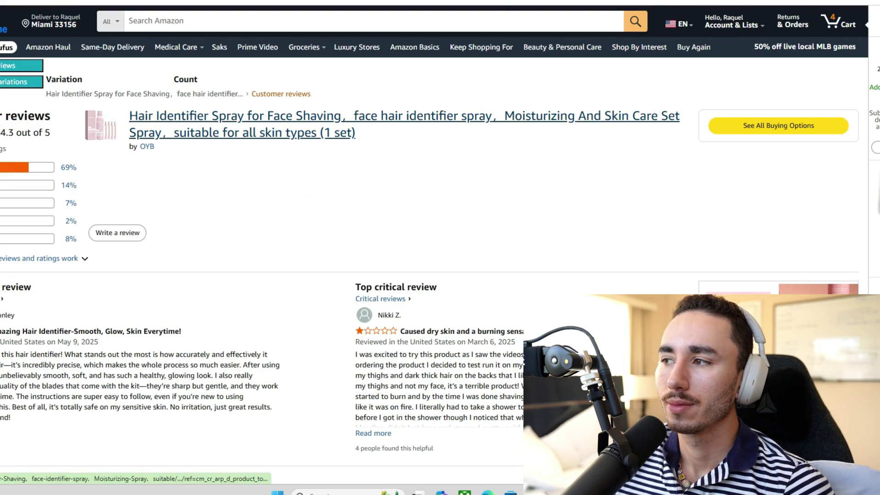
key(alt+f)
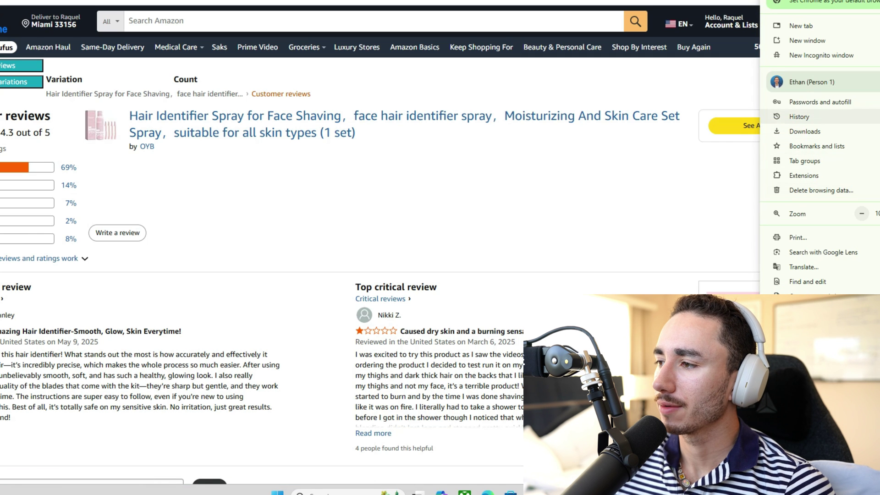
mouse_move(799, 116)
click(459, 243)
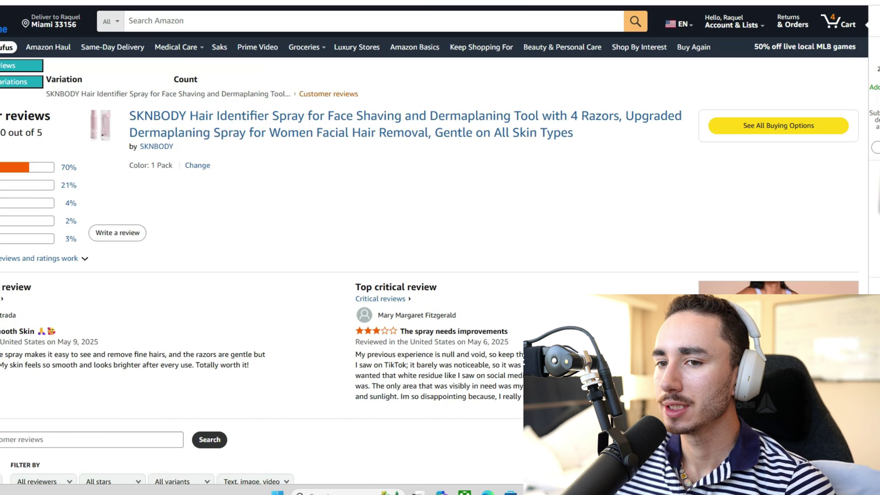
- Open the OYB Hair Identifier Spray product listing from its reviews page and go to the customer review photos
key(alt+Left)
click(404, 116)
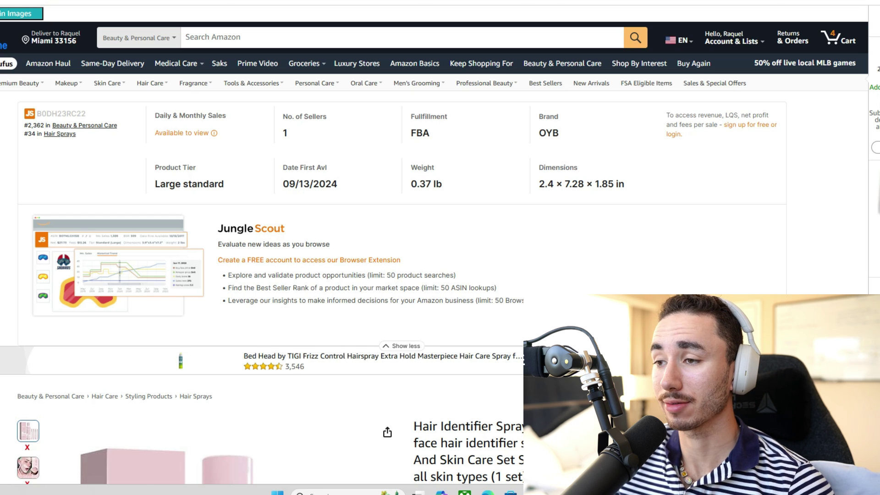
scroll(321, 252, down, 20)
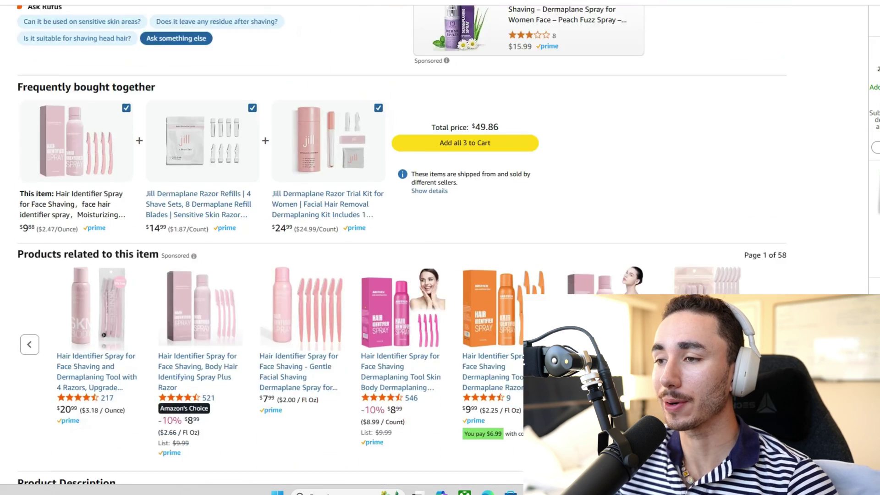
scroll(402, 257, down, 9)
scroll(402, 257, up, 4)
scroll(402, 256, down, 16)
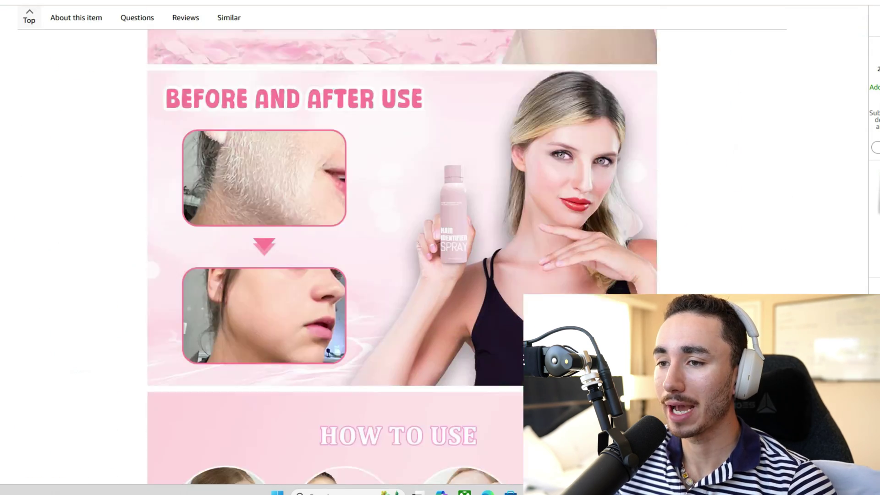
scroll(440, 138, down, 20)
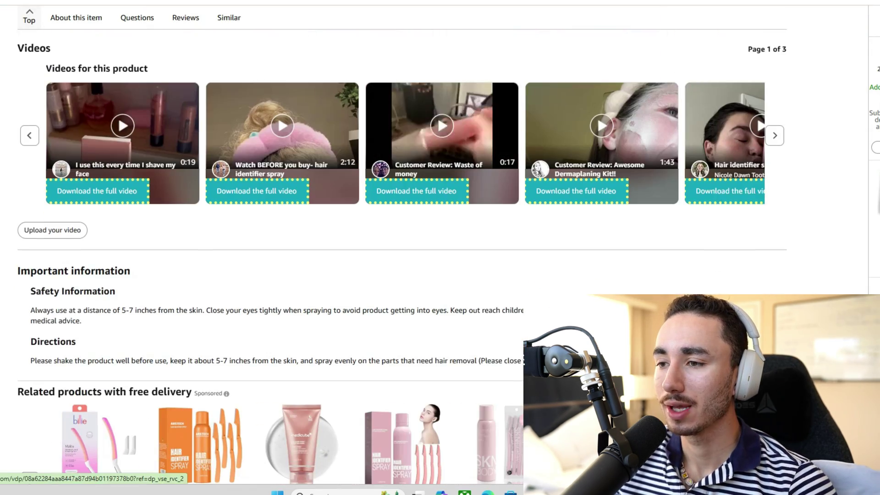
scroll(441, 137, down, 15)
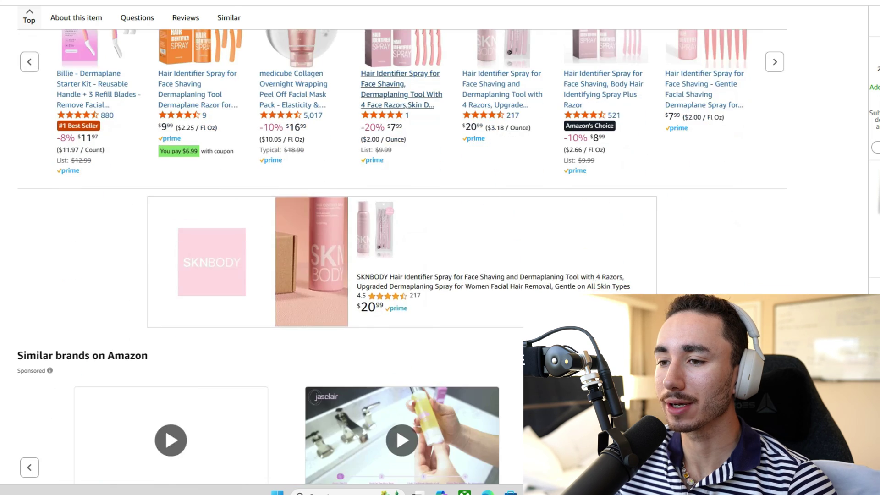
scroll(441, 138, down, 20)
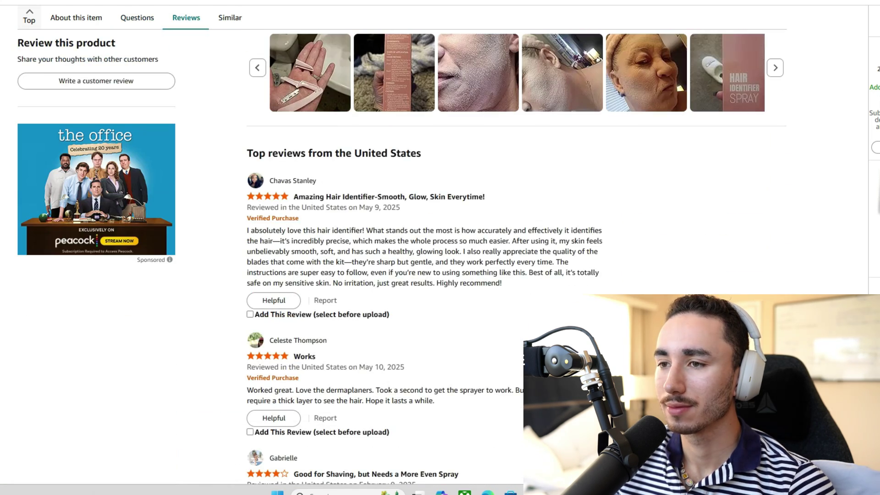
- Open the customer photo from the "Perfectly as advertised" review, showing a sprayed cheek and jaw, and save it to the computer
click(478, 72)
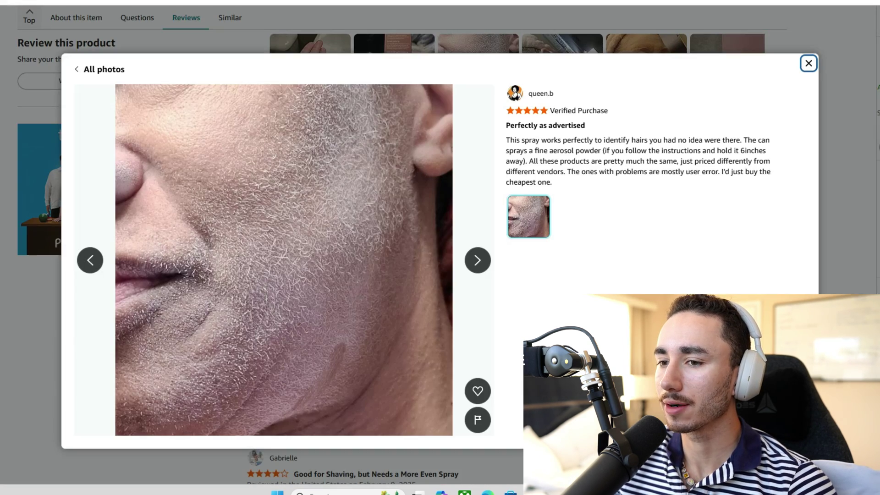
right_click(317, 207)
click(353, 348)
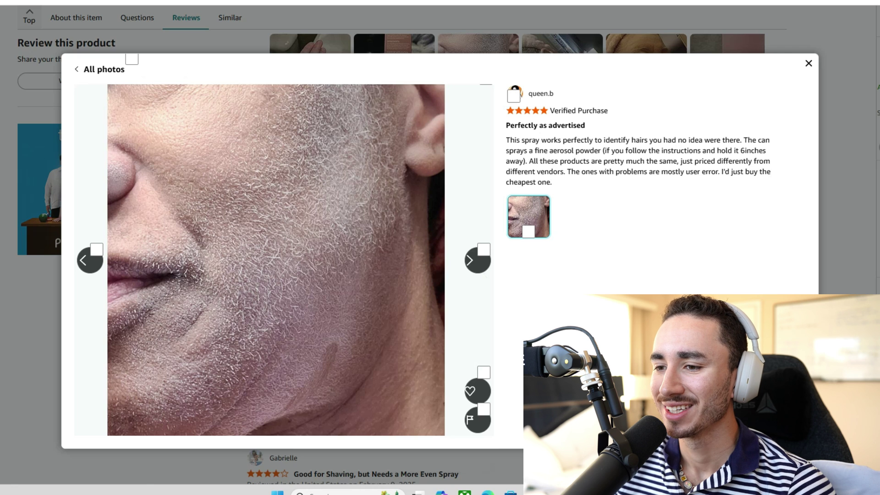
key(Return)
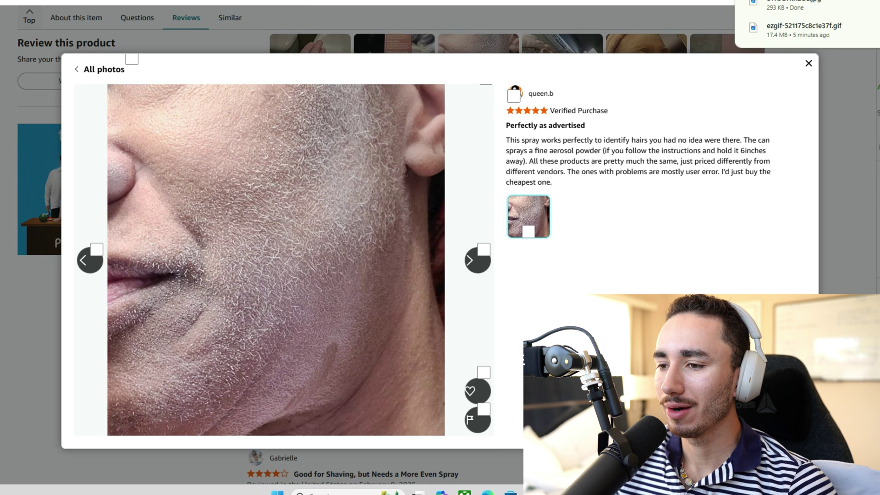
- Browse the following customer photos and save the "Amazing!" review's towel-wrapped sprayed face as a JPEG image named 71L9o3flMTL
key(Right)
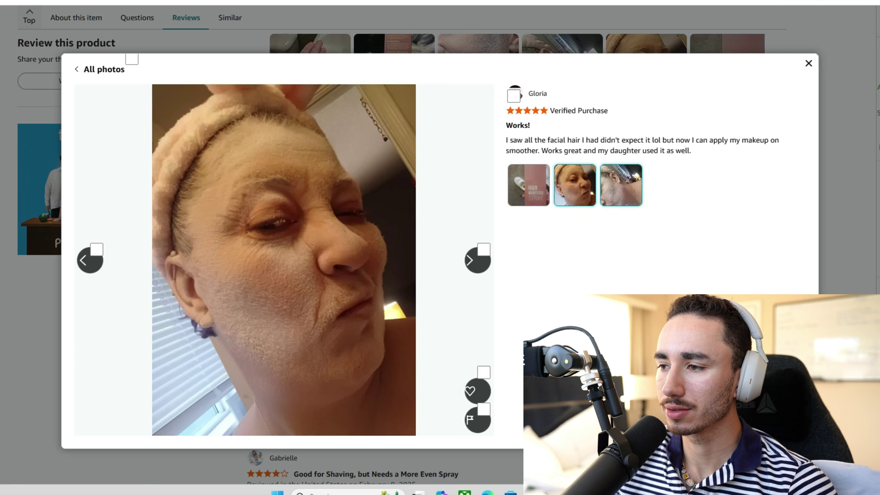
key(Right)
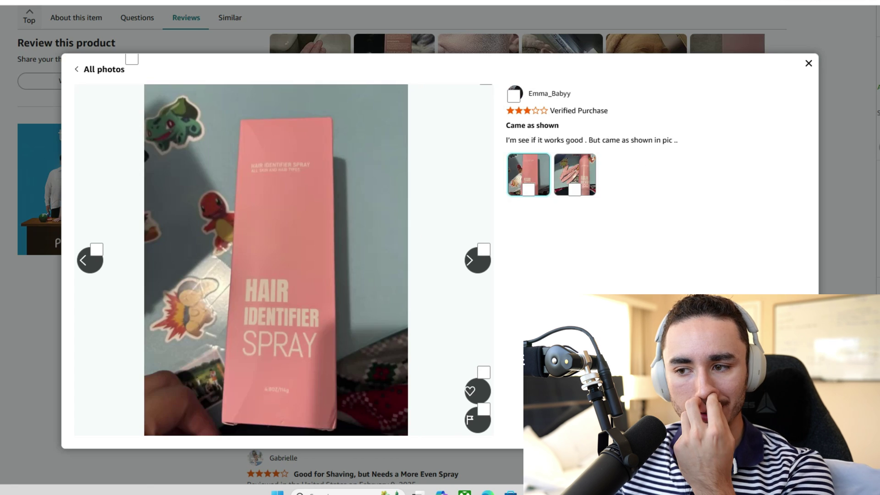
key(Right)
key(Right)
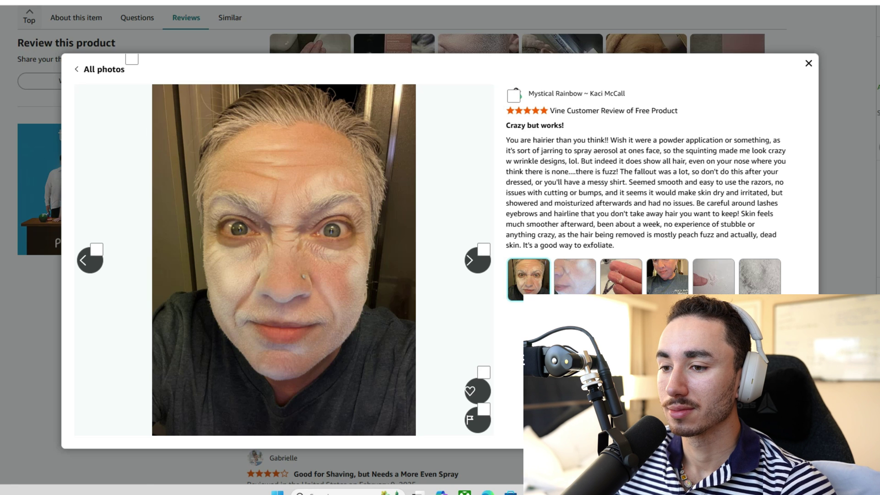
key(Right)
key(Right)
key(Right)
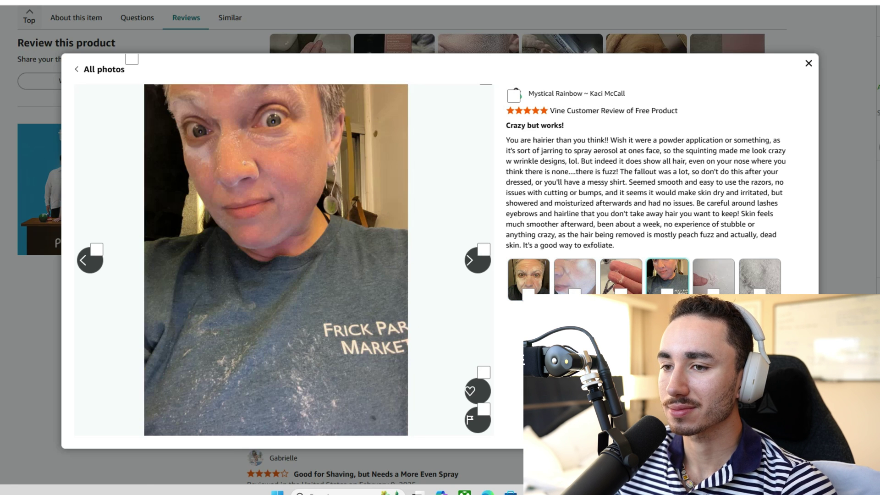
key(Right)
key(Right)
key(Right)
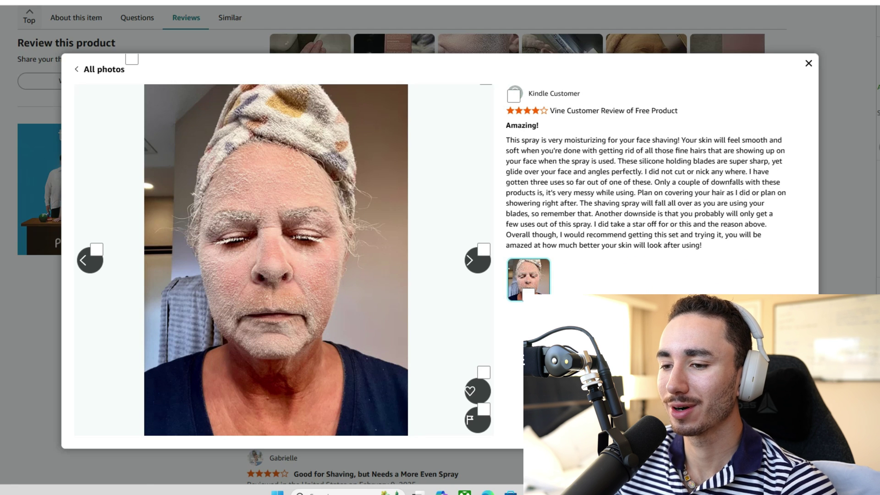
right_click(354, 252)
click(384, 31)
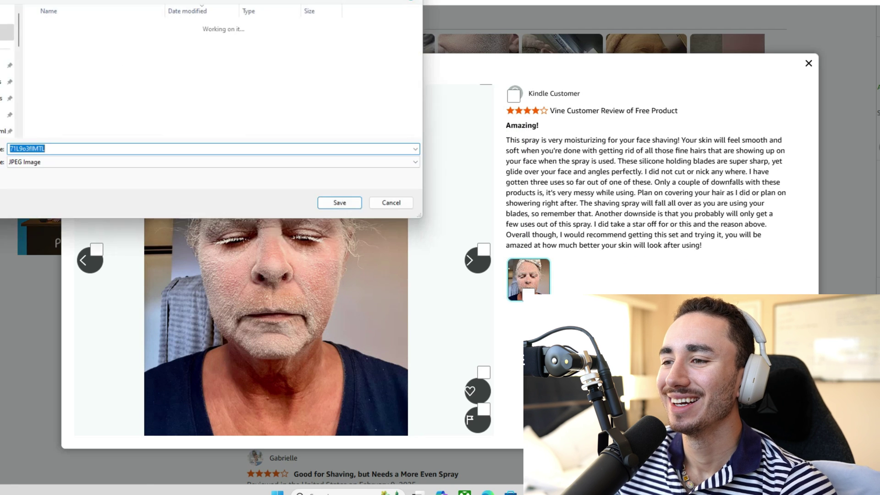
key(Return)
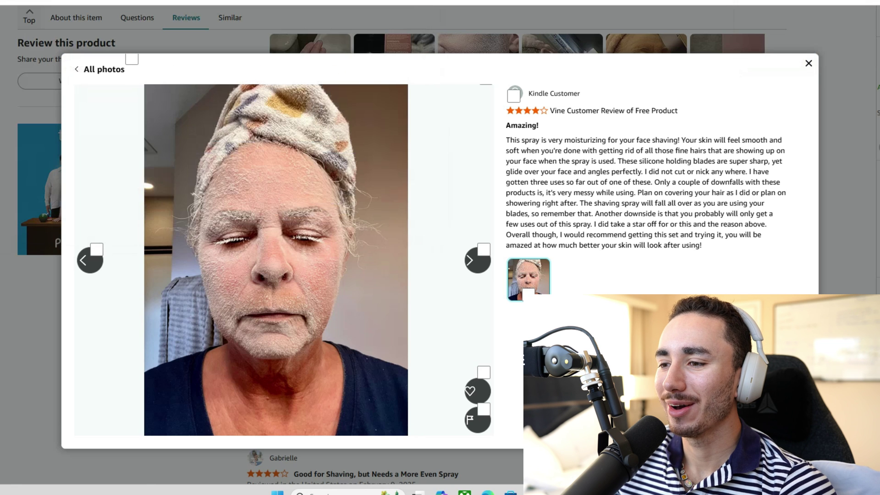
- Browse further customer photos and save the fourth photo of the "Great Concept, Challenging Application" review as a JPEG image
key(Right)
key(Right)
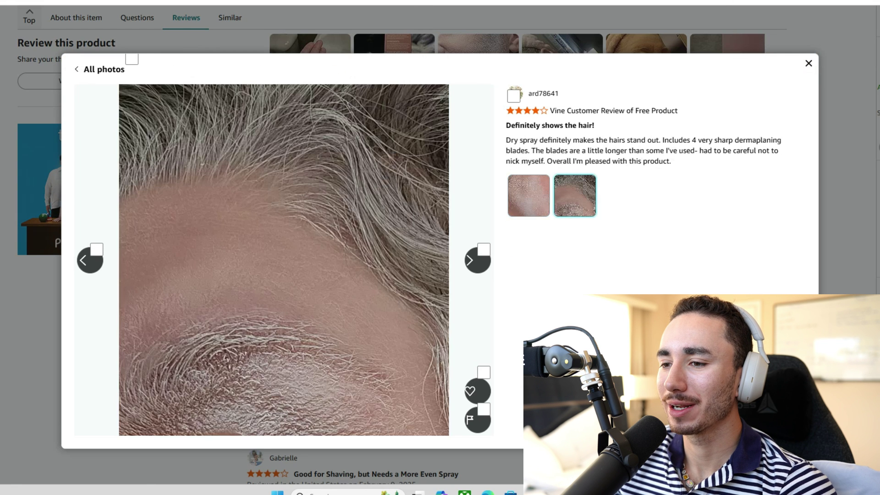
key(Right)
key(Right)
key(Right)
key(Right)
key(Right)
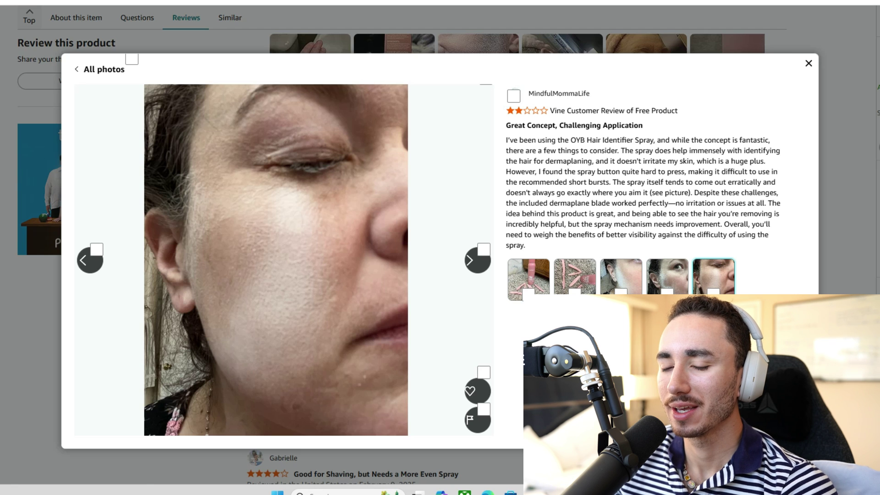
key(Left)
right_click(238, 249)
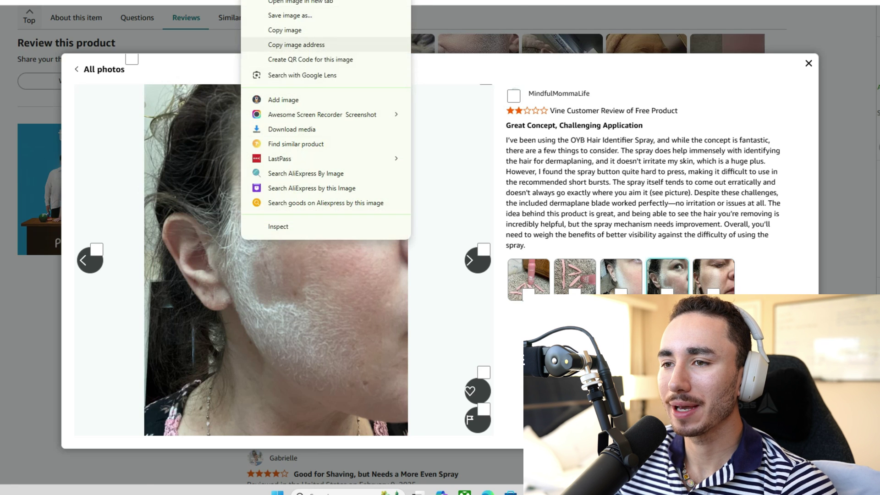
click(284, 14)
click(343, 204)
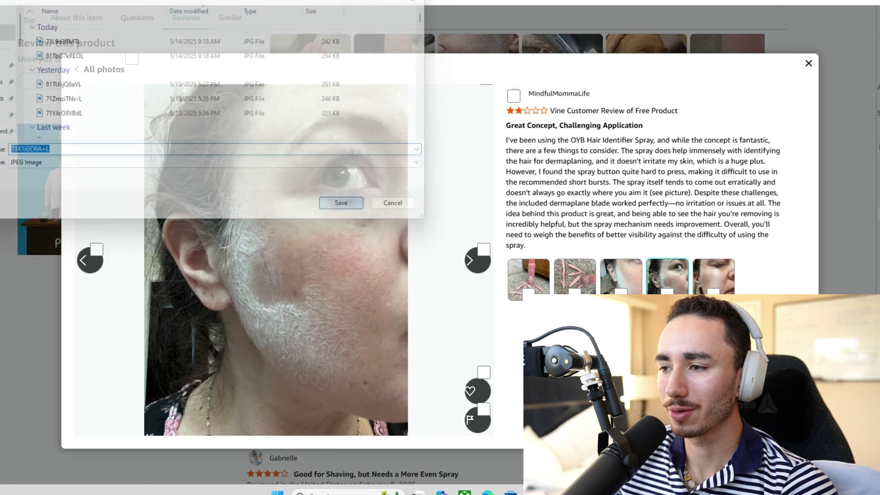
- Open the SKNBODY Hair Identifier Spray product listing from its reviews page and go to the reviews with images
key(Right)
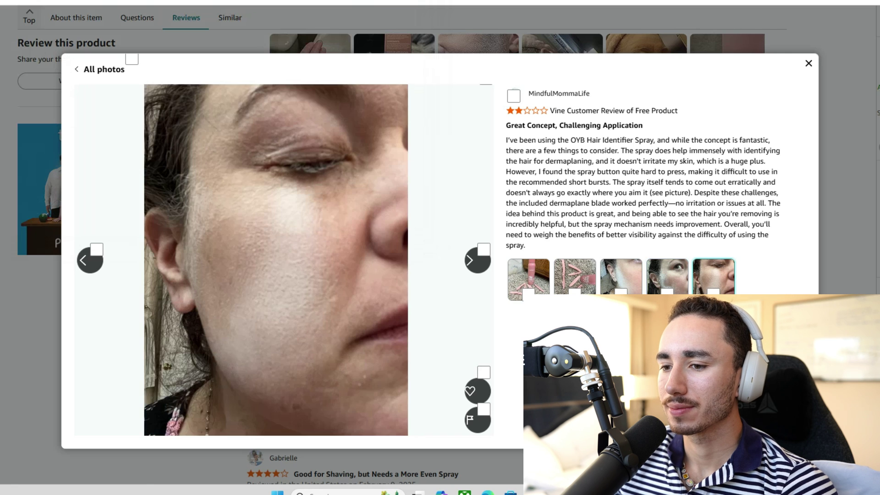
key(Right)
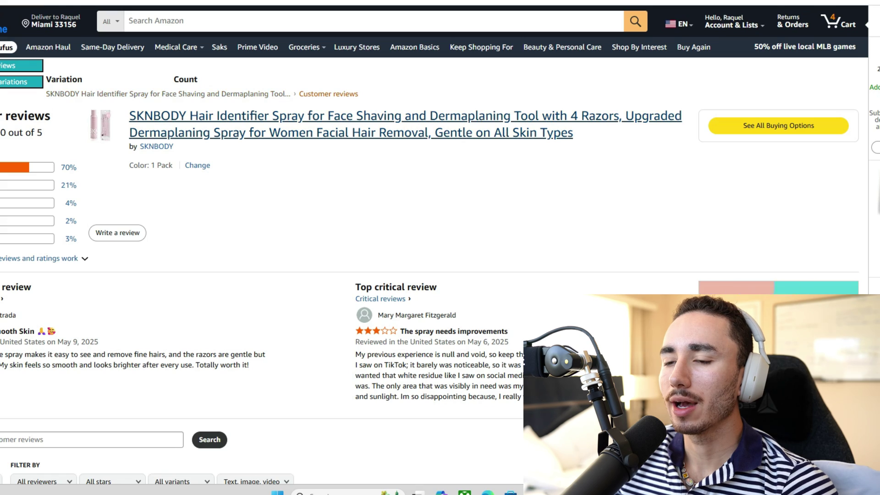
click(405, 123)
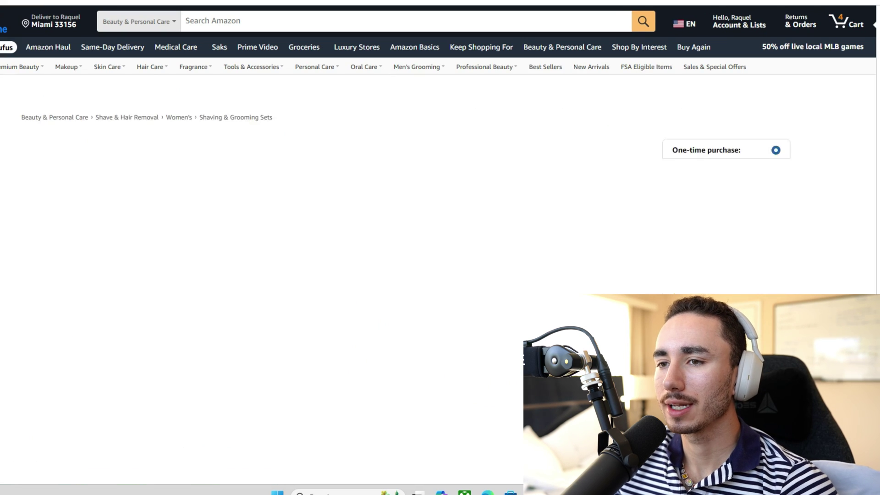
scroll(255, 220, down, 5)
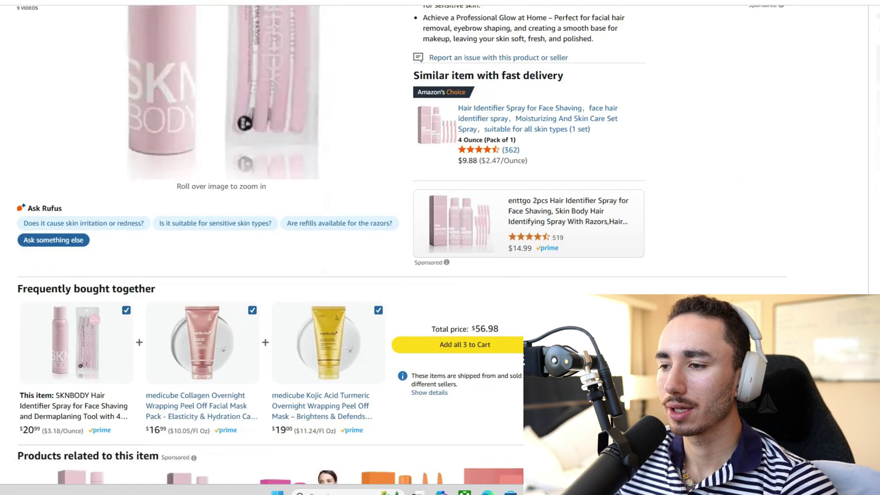
scroll(321, 229, down, 15)
scroll(401, 252, down, 15)
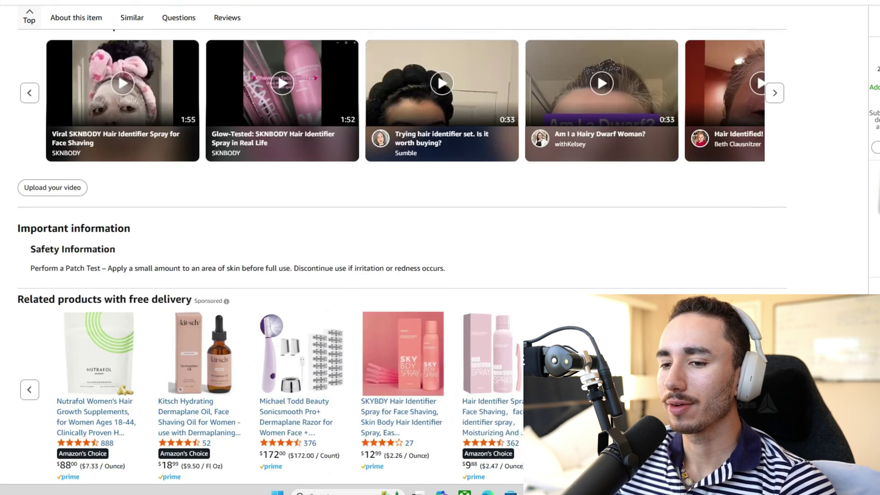
scroll(402, 252, down, 10)
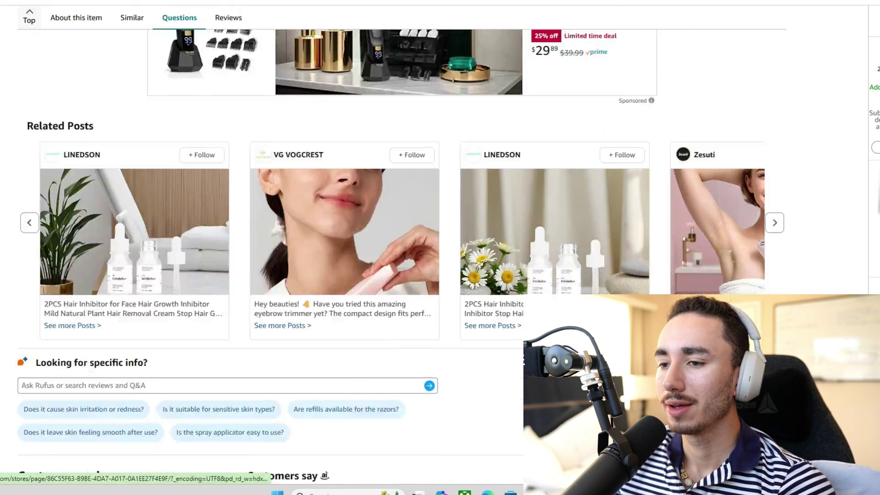
scroll(402, 252, down, 10)
- Open the "Smooth Skin" review's photo of a sprayed jaw and neck and save it to the computer as an image
click(310, 159)
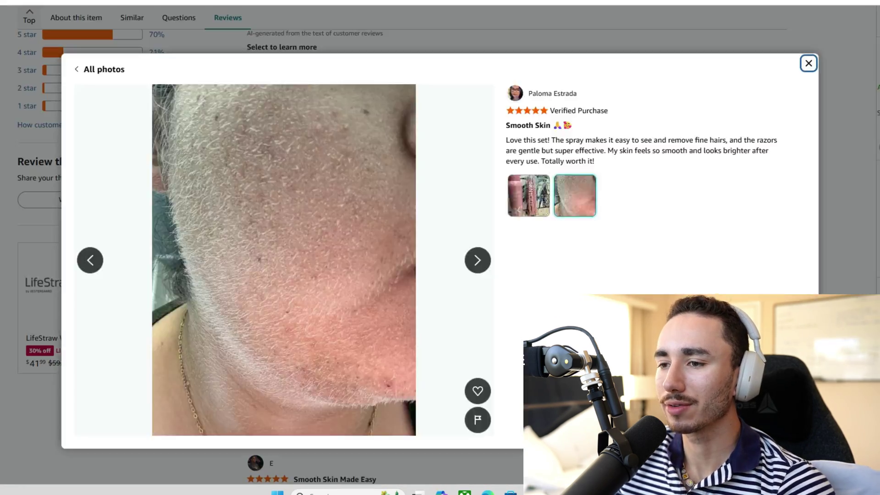
right_click(314, 245)
click(335, 269)
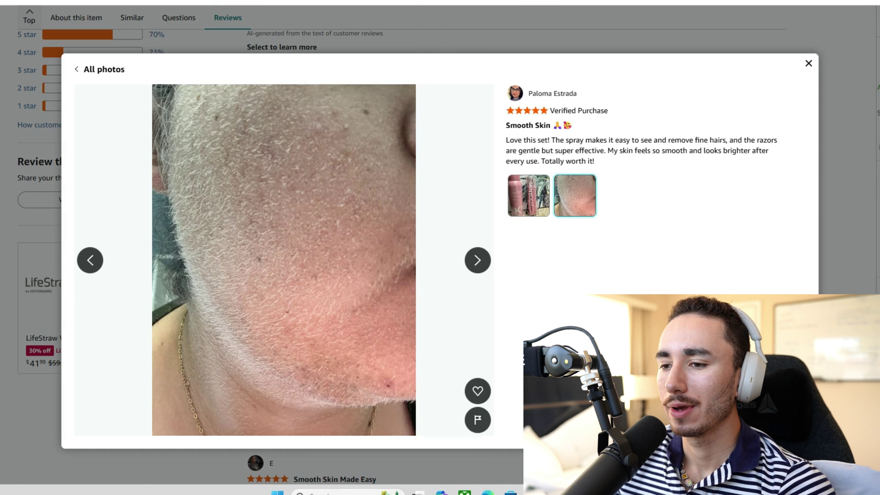
key(Return)
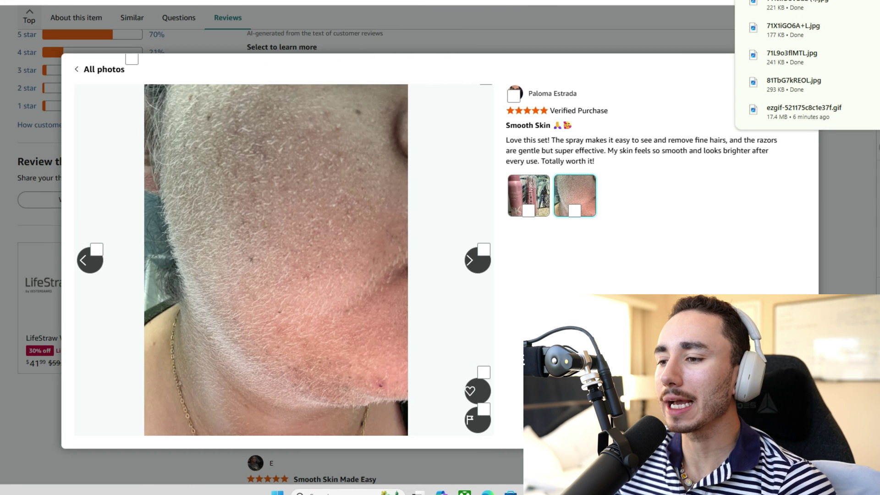
- Browse the following customer photos and save the third photo of the "Soft Skin" review as a JPEG image named 71B4VS+V6aL
key(Right)
key(Right)
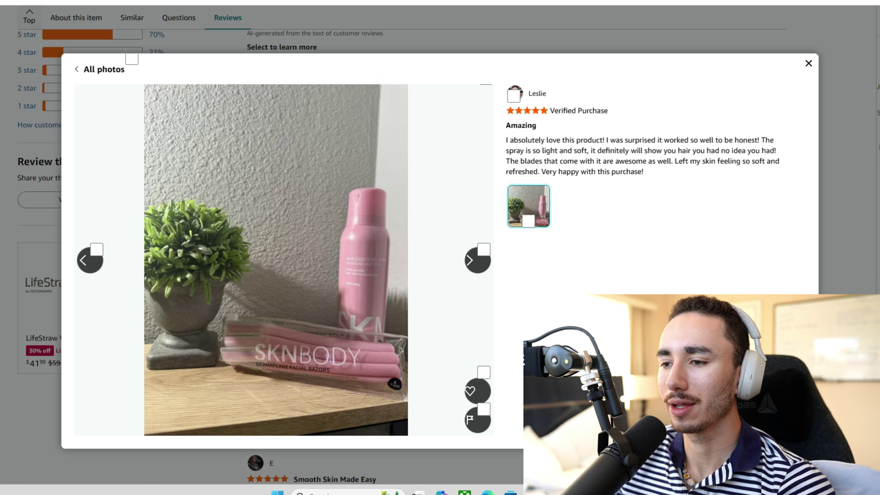
key(Right)
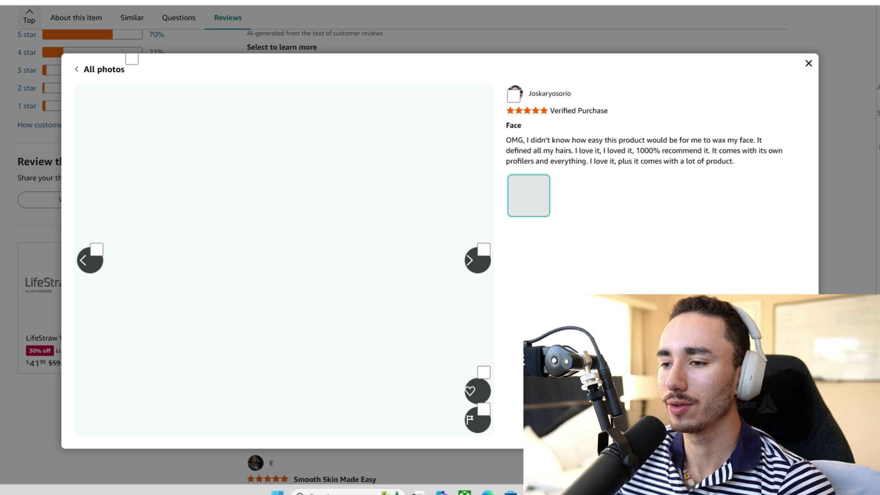
key(Right)
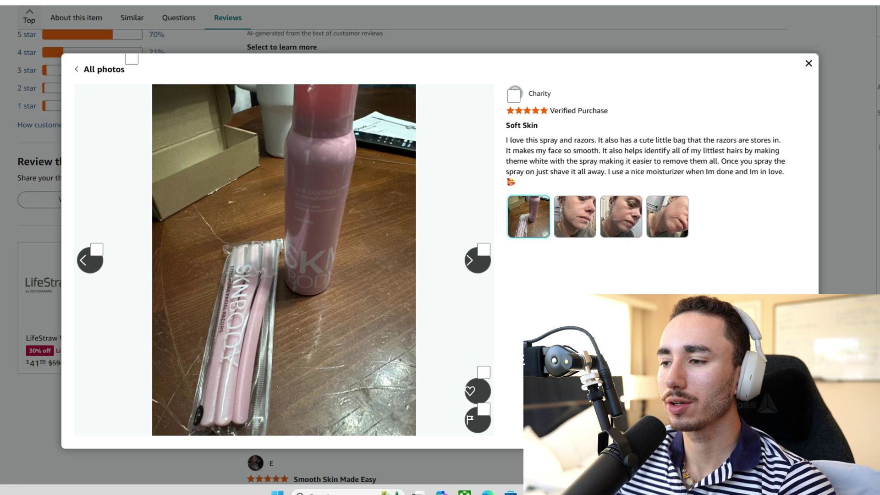
key(Right)
key(Right)
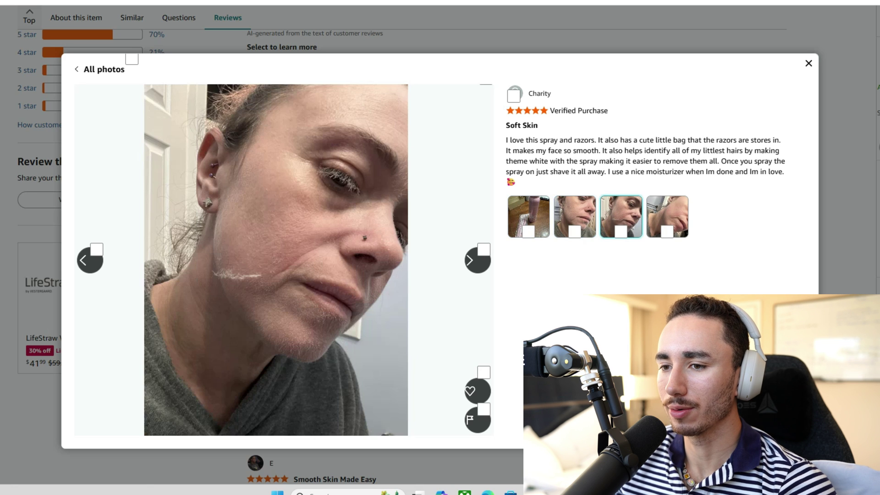
key(Right)
key(Left)
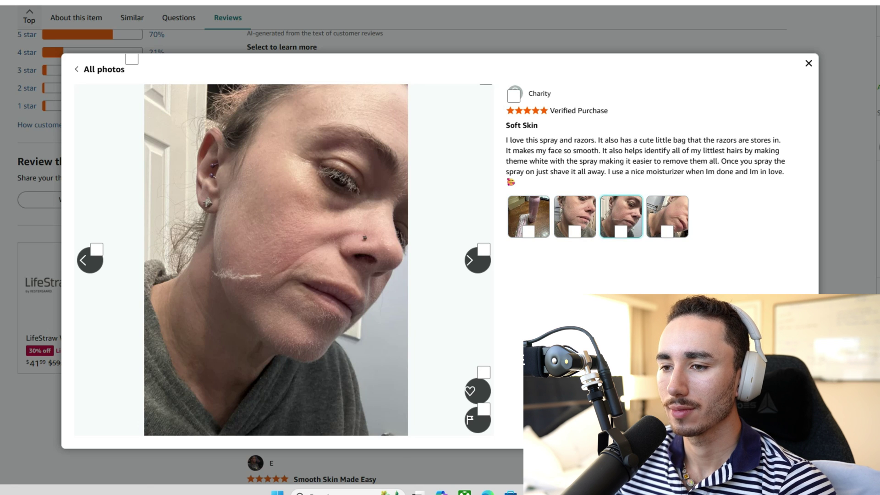
right_click(229, 239)
click(257, 263)
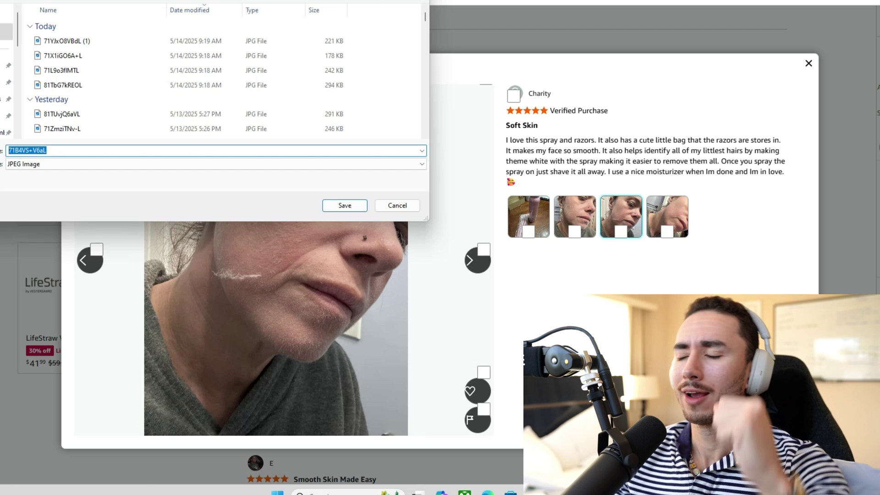
key(Return)
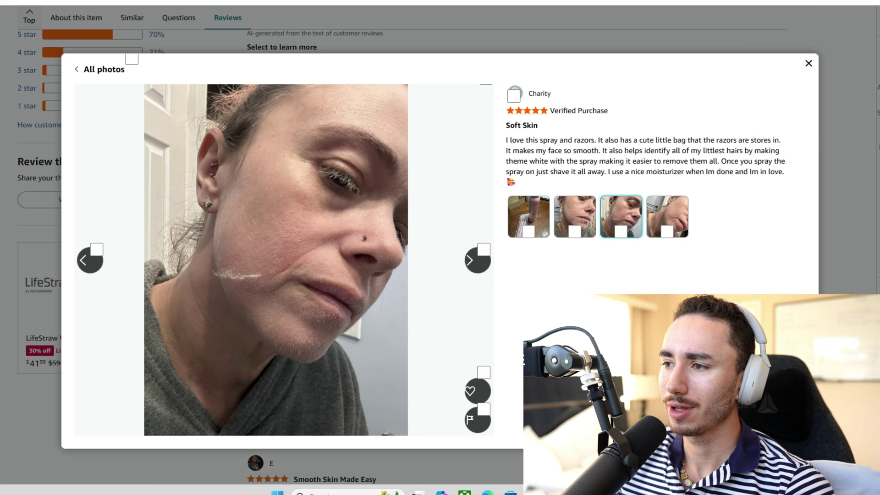
- Reopen the SKNBODY customer photo gallery and look through the remaining reviews for close-ups of sprayed faces
key(Escape)
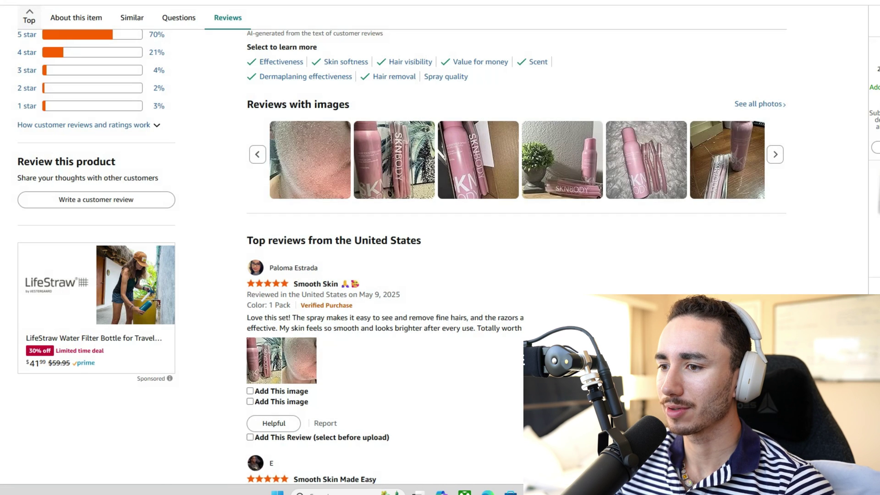
click(646, 159)
key(Right)
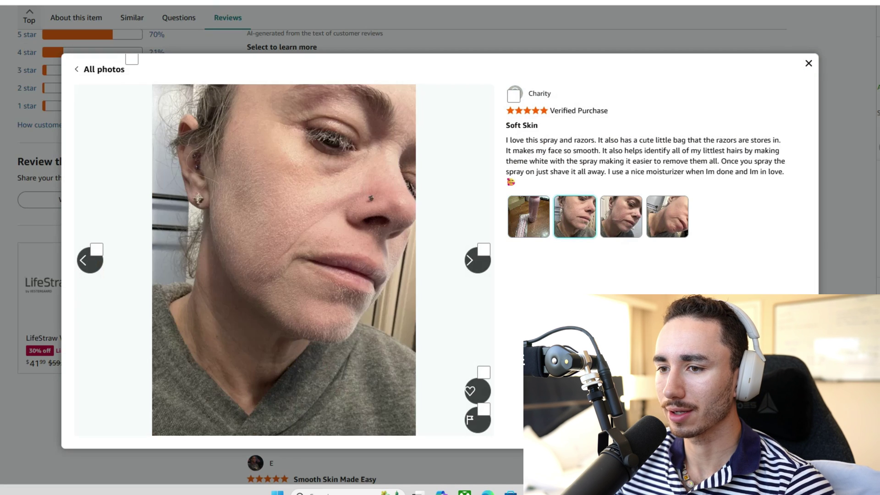
key(Right)
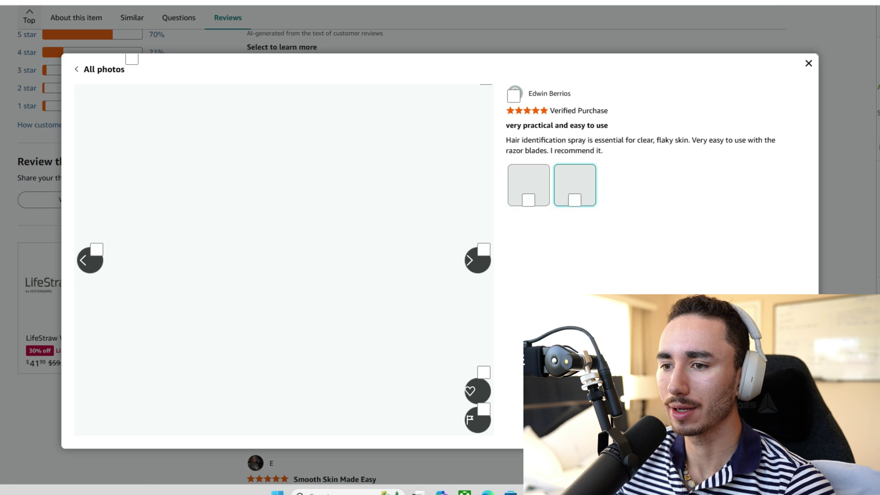
key(Right)
key(Right)
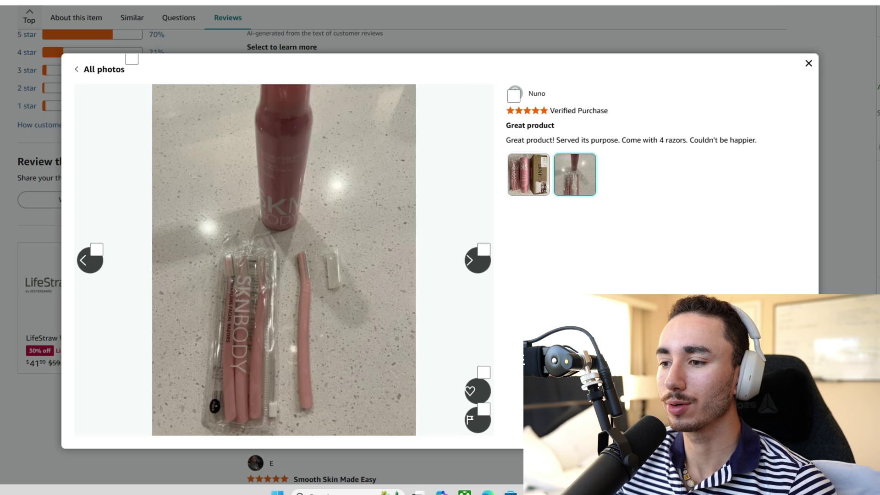
key(Right)
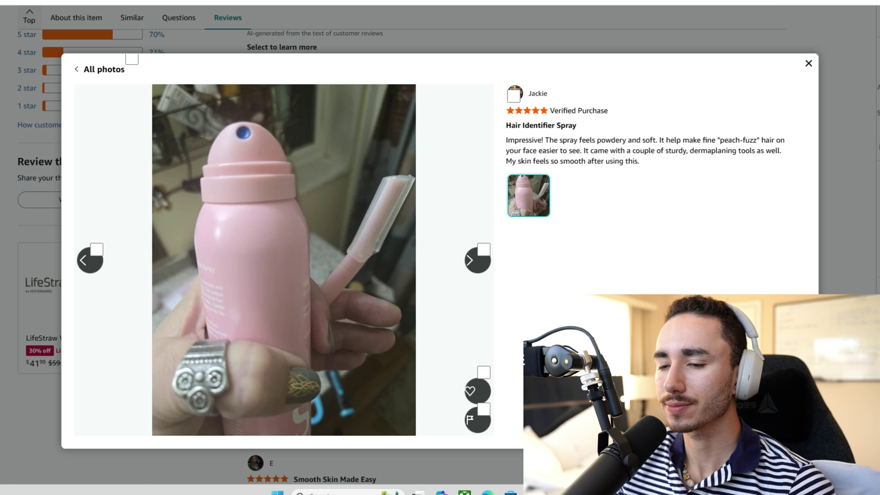
key(Right)
key(Right)
key(Right)
key(Right)
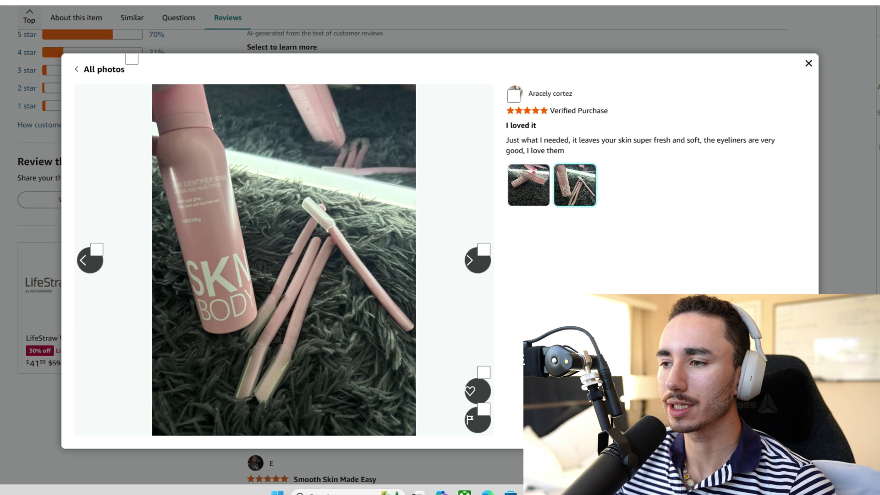
key(Right)
key(Right)
key(Right)
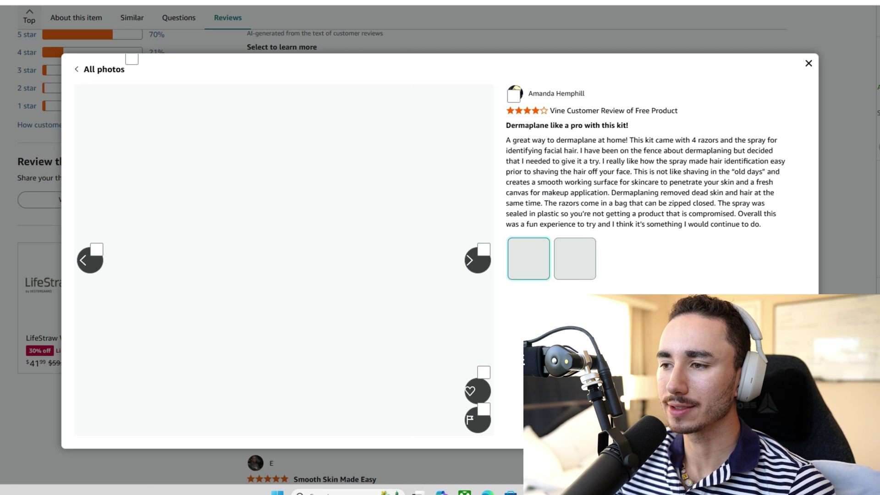
key(Right)
key(Right)
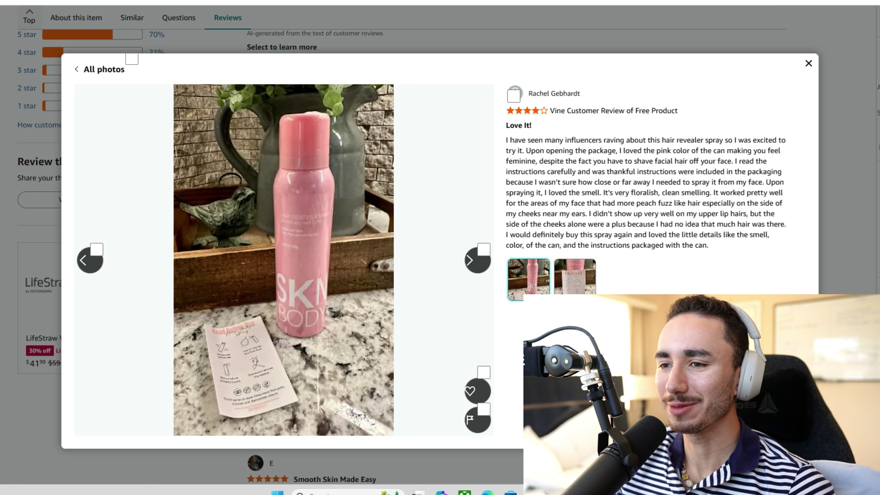
key(Right)
key(Right)
key(Right)
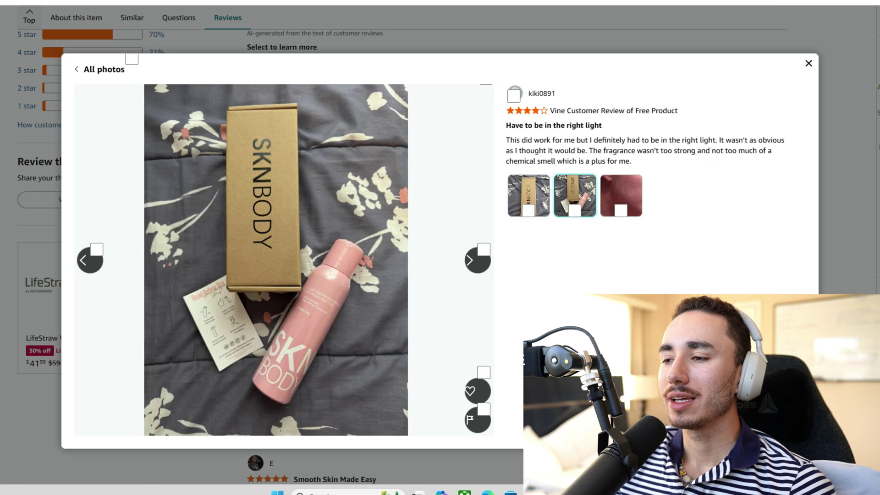
key(Right)
key(Right)
key(Right)
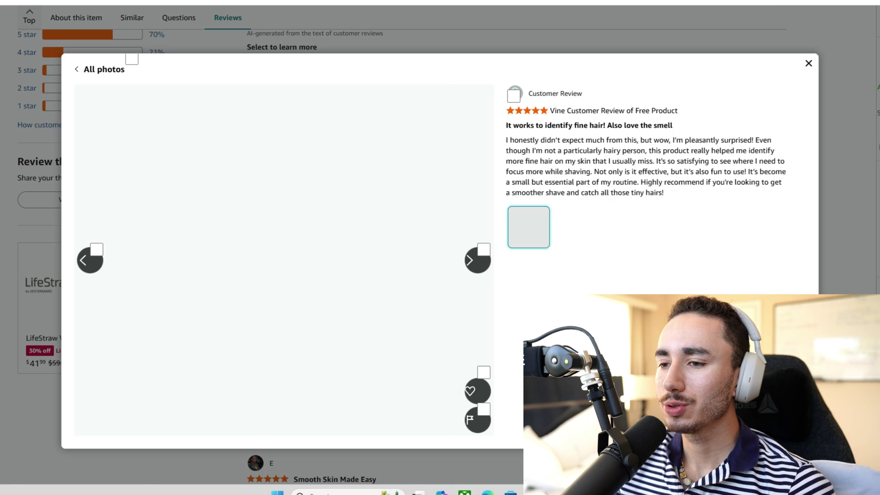
- Save the first photo of the "Makes Hair Removal So Much Easier" review as a JPEG image named 81Dg9CJ-GSL
key(Right)
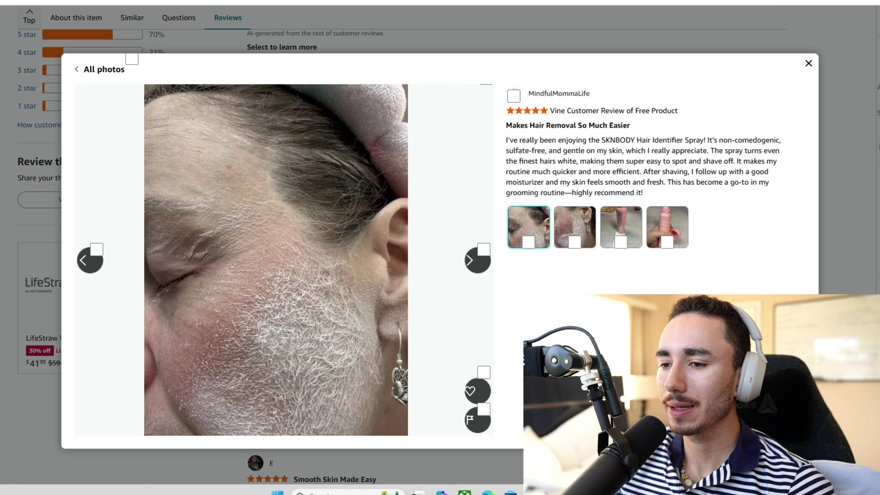
right_click(329, 241)
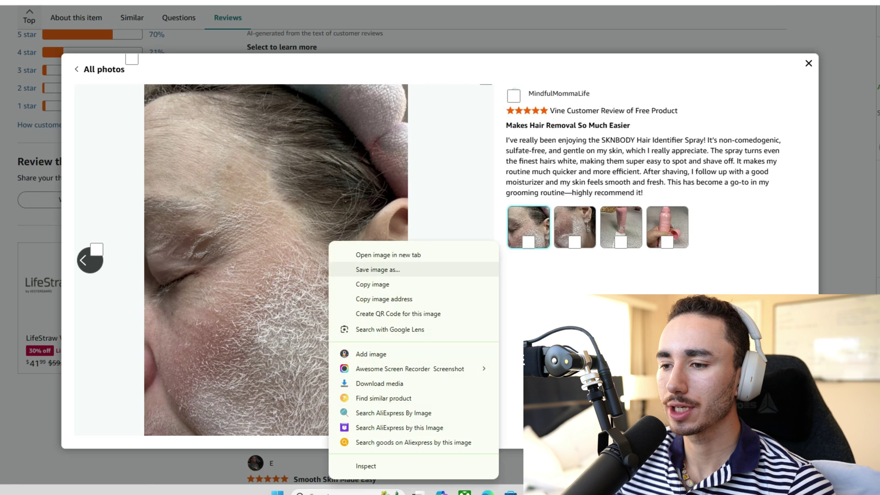
click(377, 270)
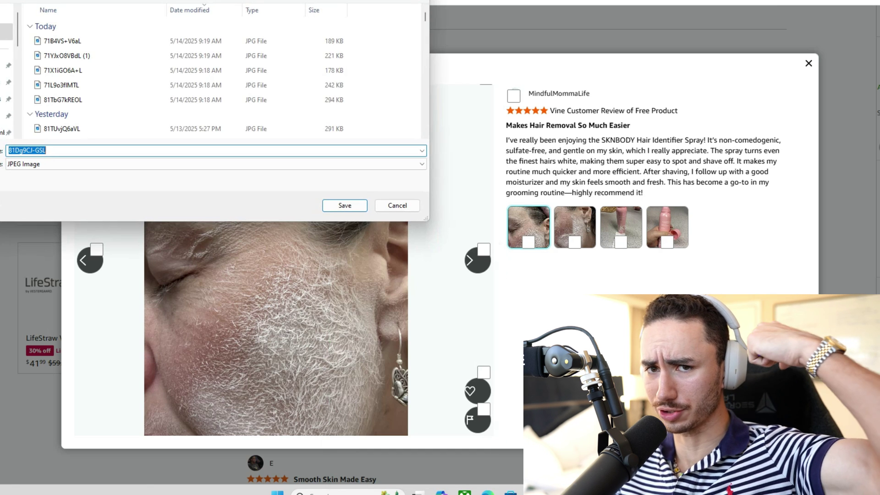
click(345, 205)
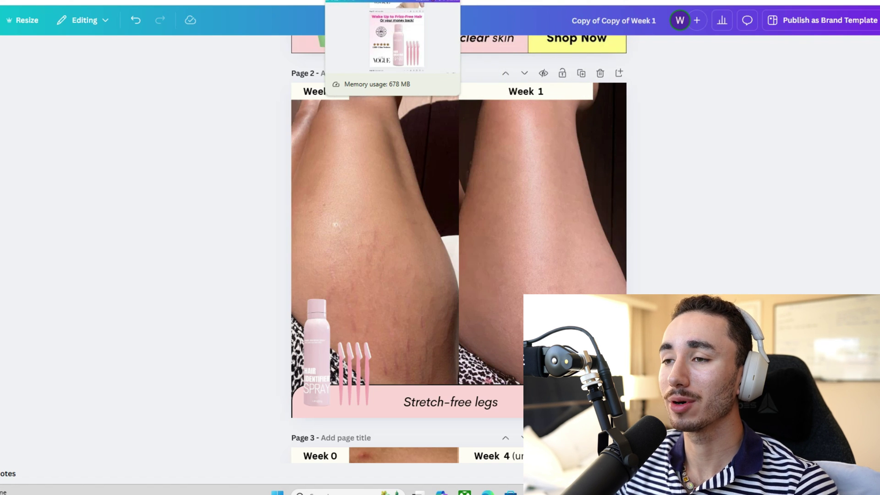
- Switch to the SKNBODY market research report in ChatGPT, look through its sections and download it as a PDF
click(275, 2)
scroll(334, 215, down, 8)
scroll(335, 215, down, 20)
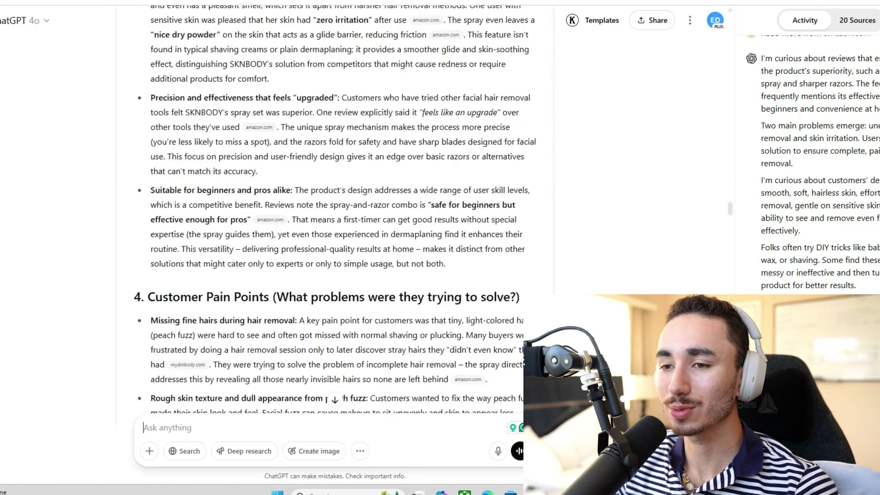
scroll(334, 216, down, 20)
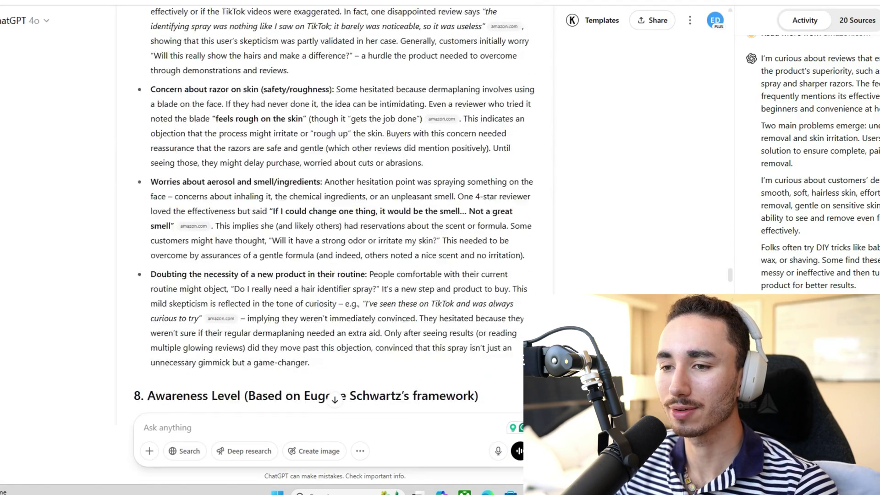
scroll(334, 215, down, 20)
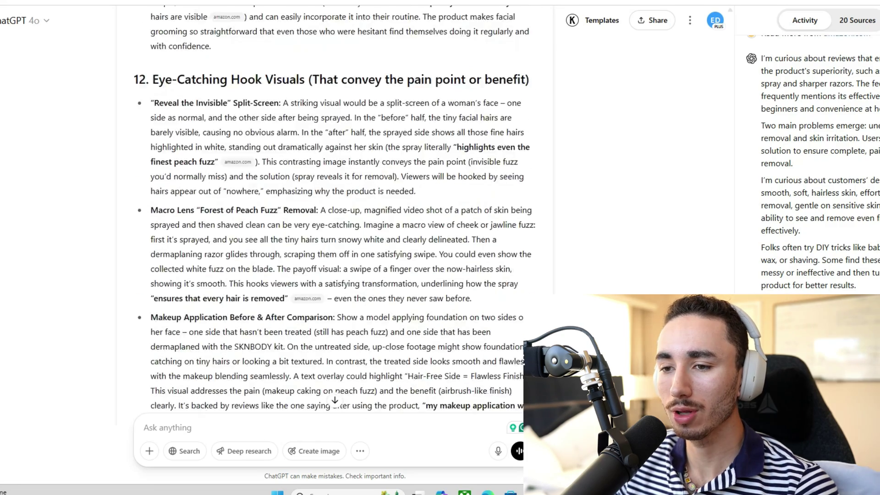
scroll(334, 215, down, 15)
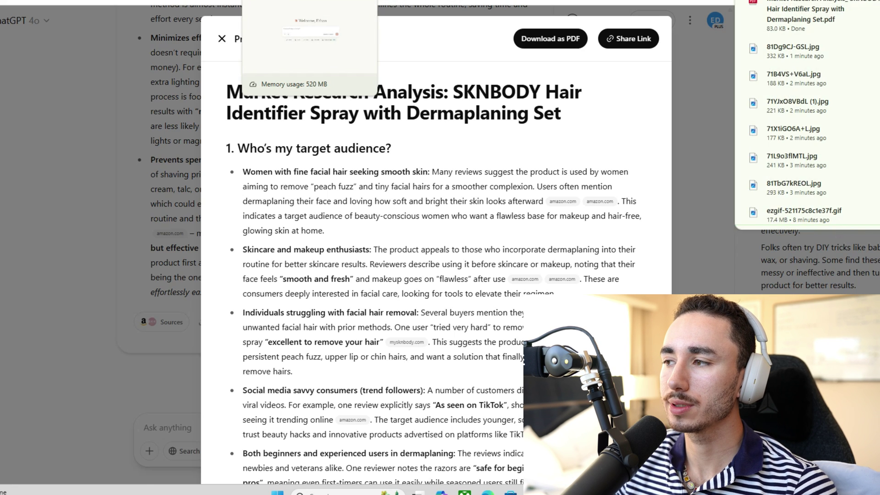
- Switch to Claude and attach the downloaded SKNBODY market research PDF to a new chat
click(310, 2)
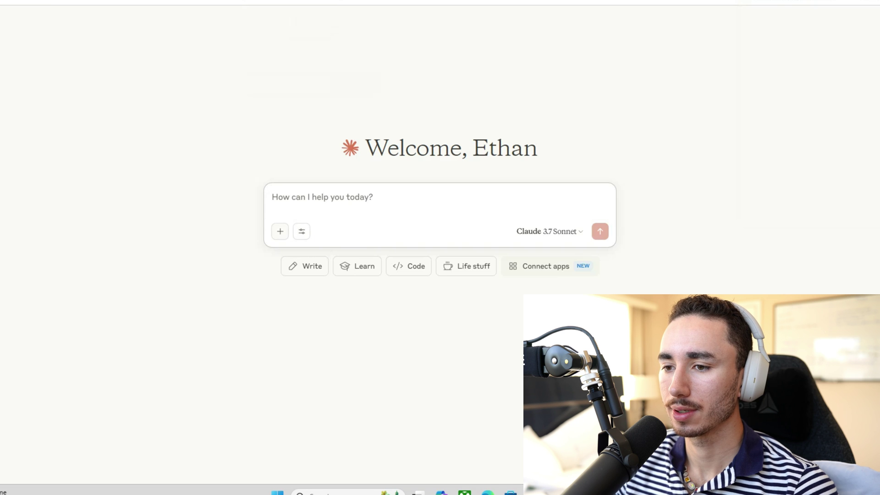
click(281, 231)
click(315, 272)
double_click(157, 40)
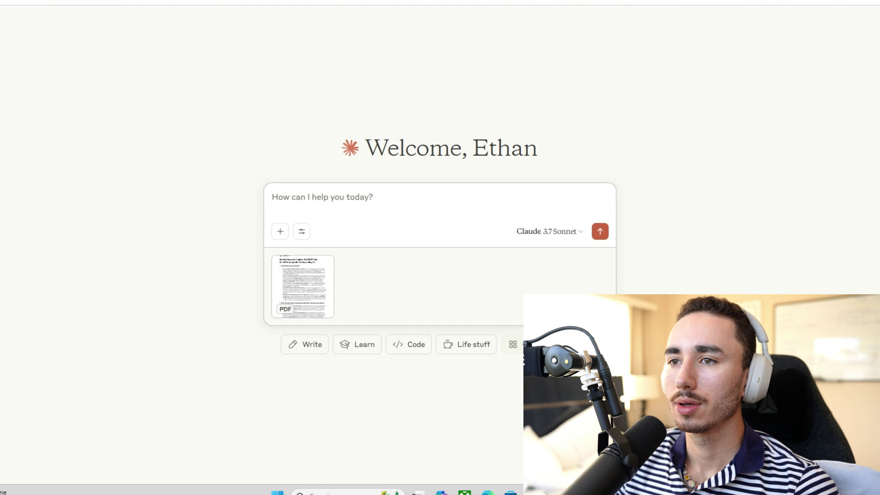
- Open the earlier Trainer Market Research Insights chat in a duplicate browser tab and copy its product description prompt
right_click(267, 2)
click(296, 38)
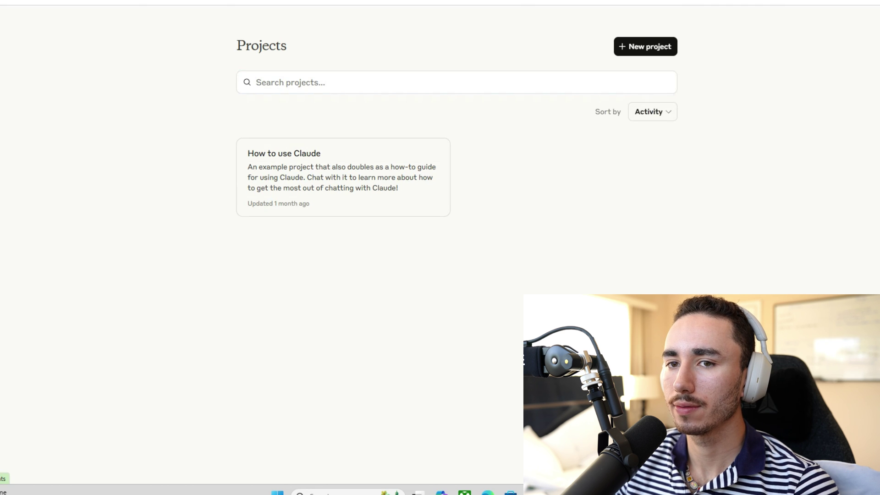
click(257, 227)
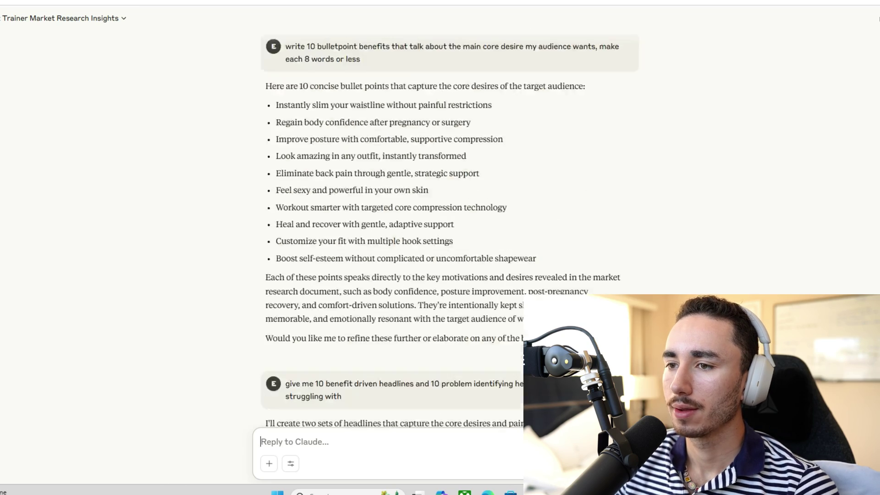
drag(285, 126, 563, 237)
scroll(564, 256, down, 4)
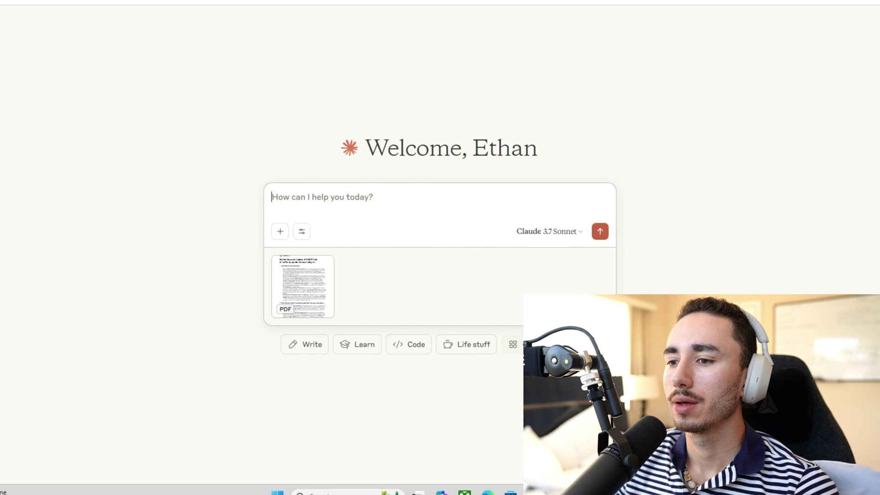
- Paste the copied product description prompt into the new chat with the attached PDF and review its sections
key(ctrl+v)
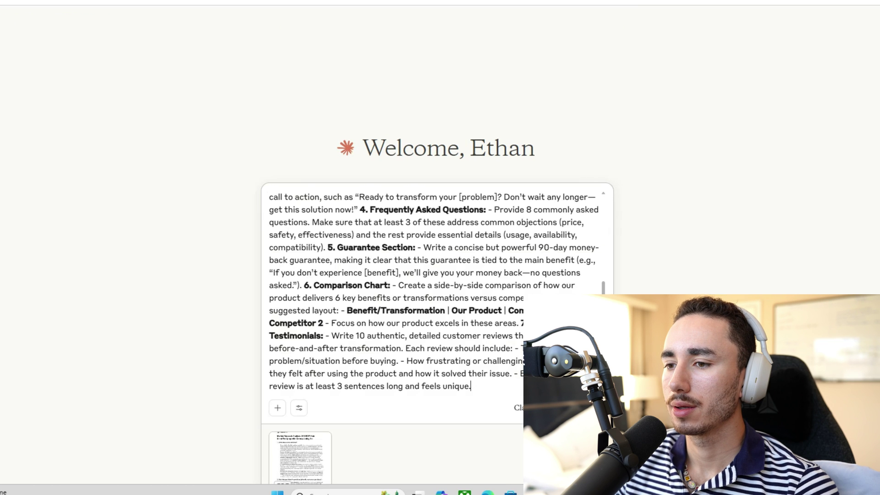
scroll(394, 292, up, 2)
scroll(394, 291, down, 2)
scroll(394, 275, up, 4)
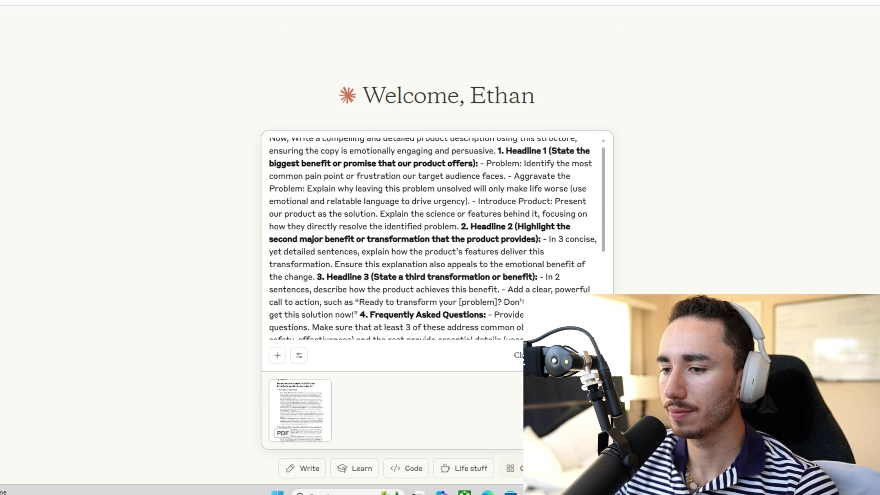
- Delete the whole Headline 1 section, including its problem, aggravation and product introduction instructions, from the product description prompt
drag(316, 276, 478, 289)
click(478, 290)
scroll(478, 289, up, 1)
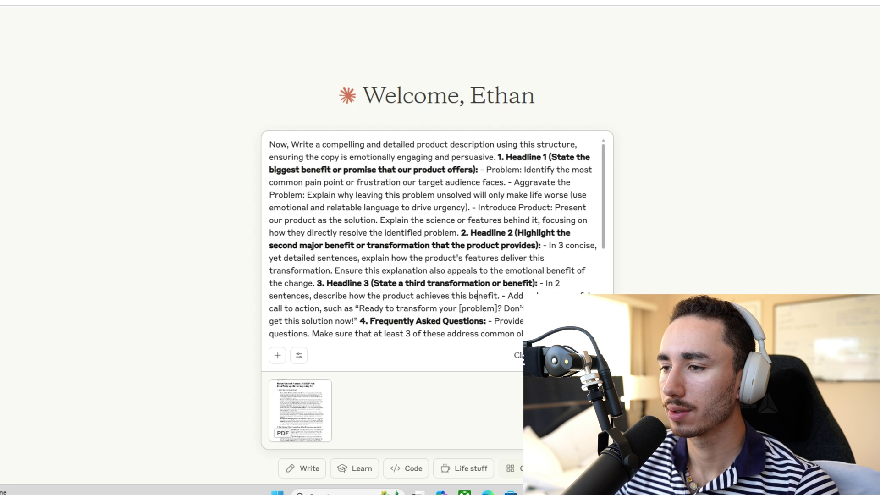
drag(498, 157, 458, 233)
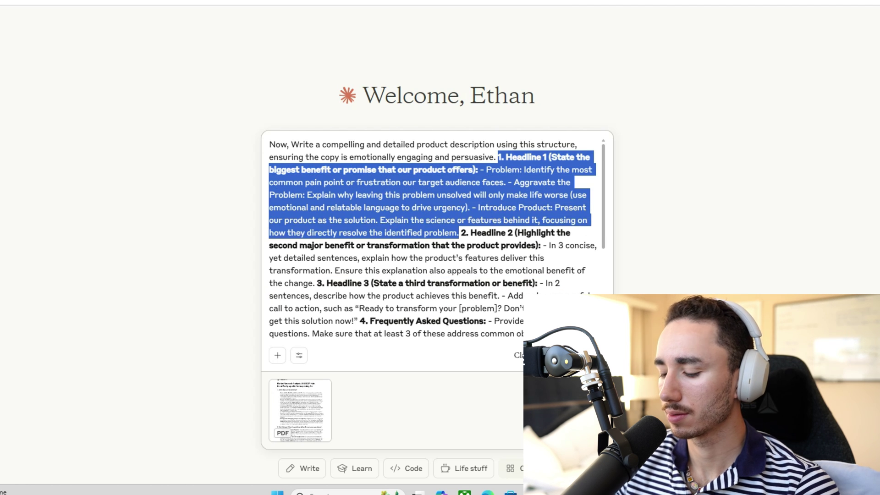
key(BackSpace)
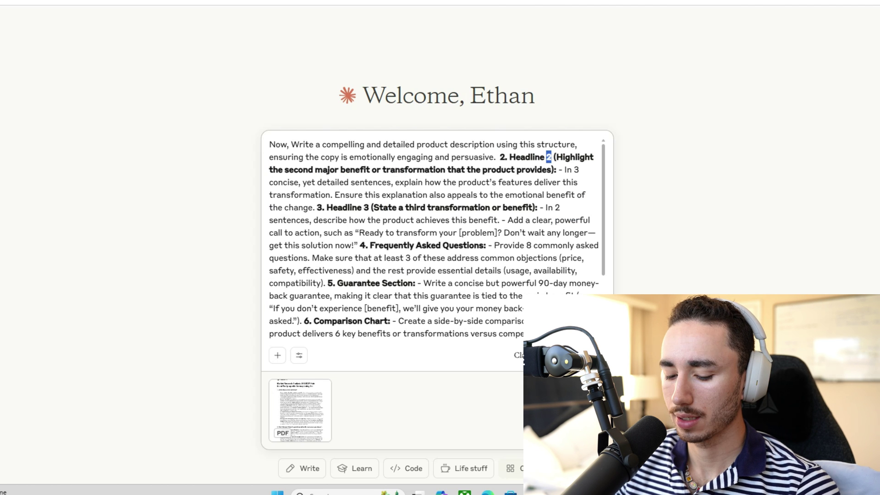
- Renumber the two remaining headline sections in the prompt as "1. Headline 1" and "2. Headline 2"
text(1)
double_click(502, 157)
text(1)
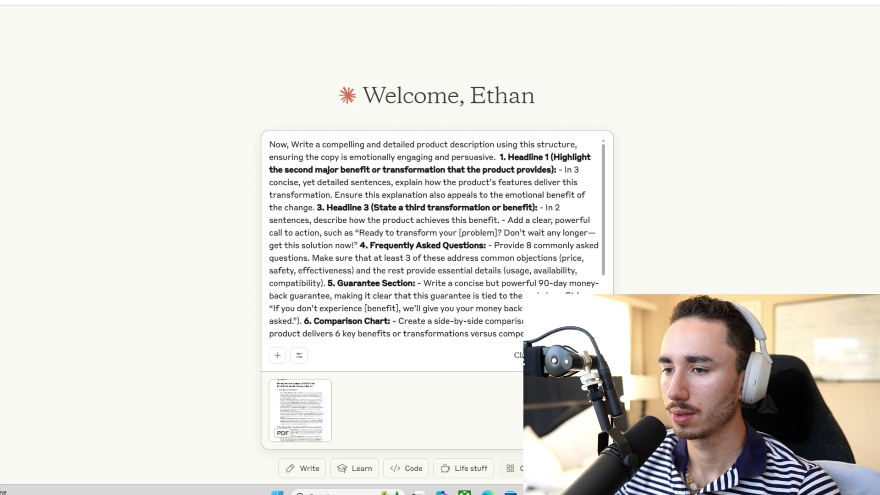
double_click(319, 207)
text(2)
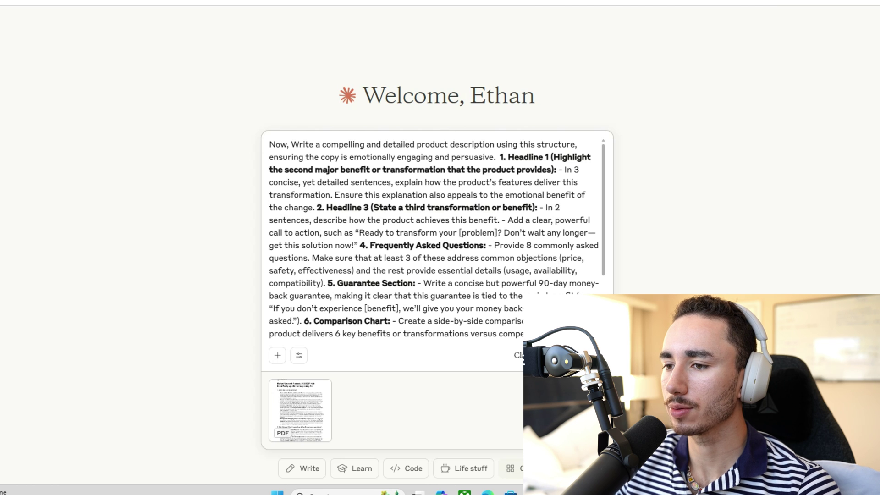
double_click(366, 207)
text(2)
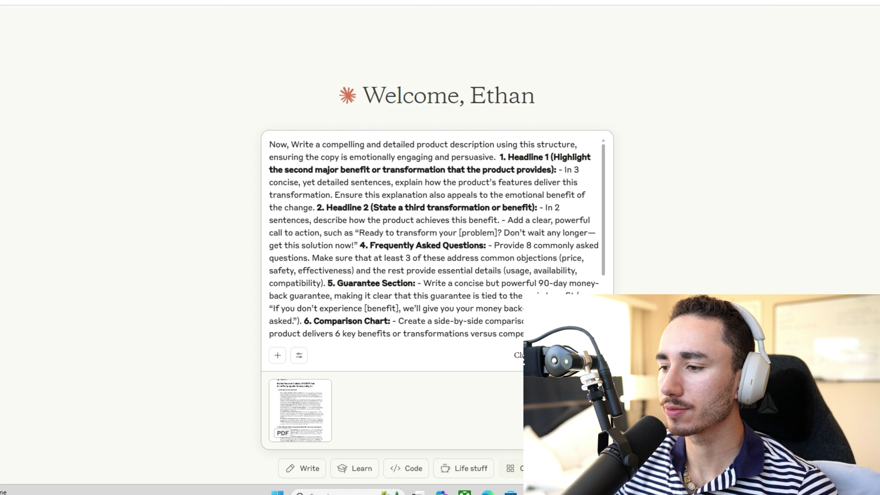
- Submit the product description prompt and read through the generated copy, benefit bullets and frequently asked questions
scroll(431, 238, down, 2)
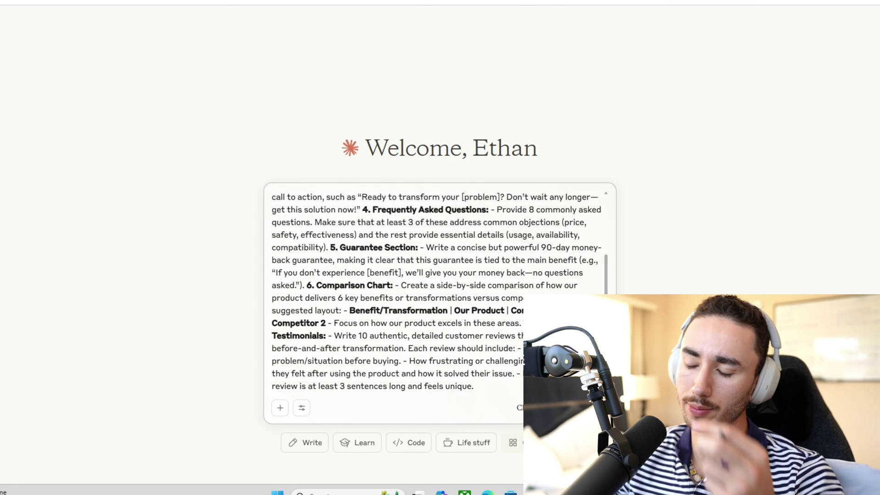
key(Return)
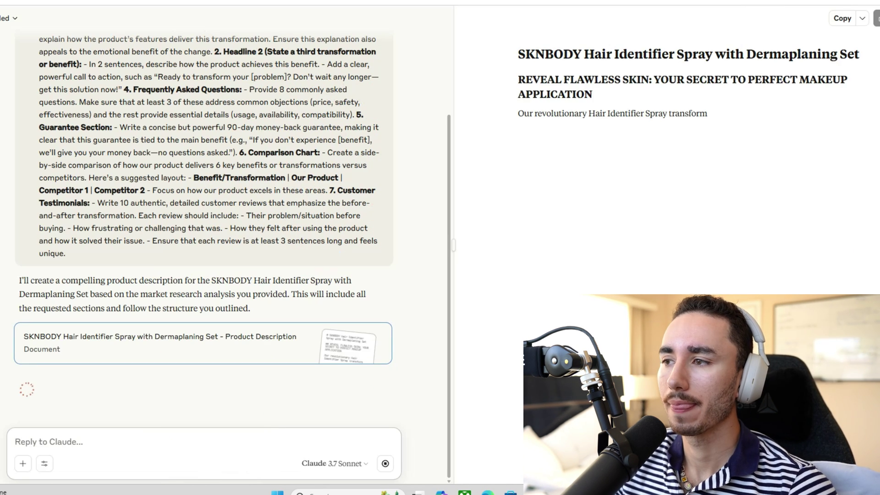
drag(518, 113, 754, 169)
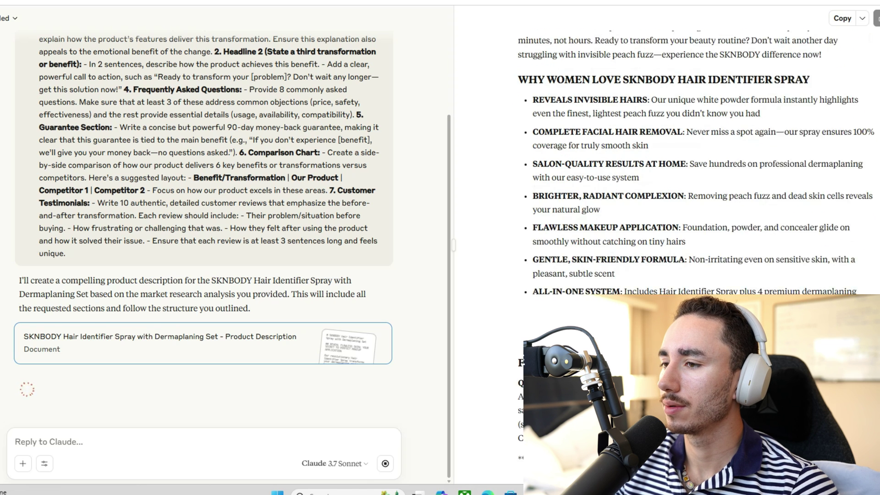
drag(532, 72, 595, 57)
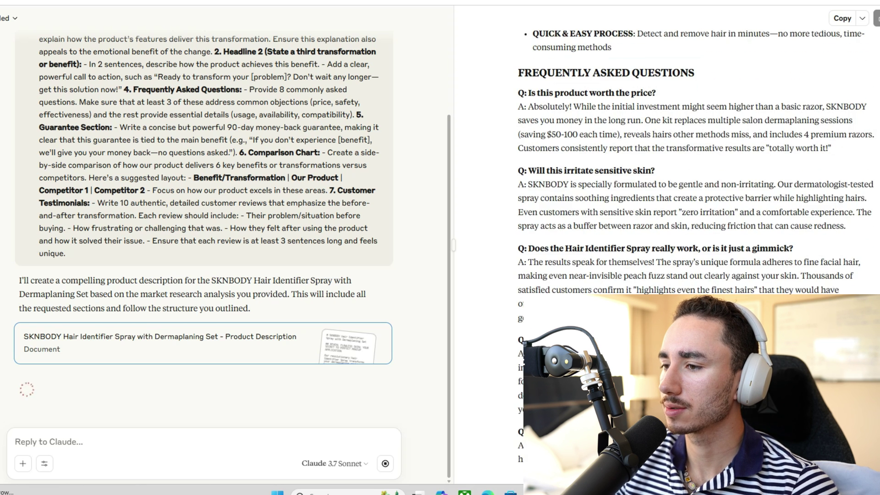
scroll(694, 156, up, 8)
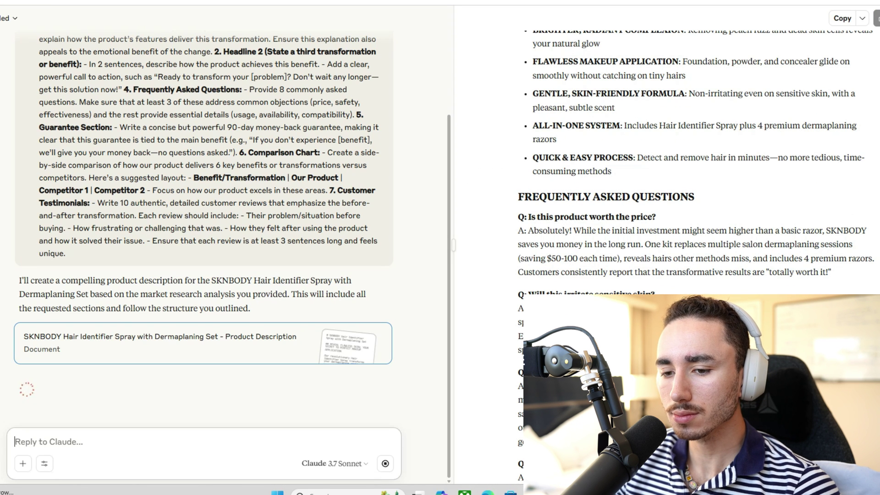
- Write the follow-up request "write 15 benefit driven headlines about the core desires of this product, keep it to 8 words max"
text(write )
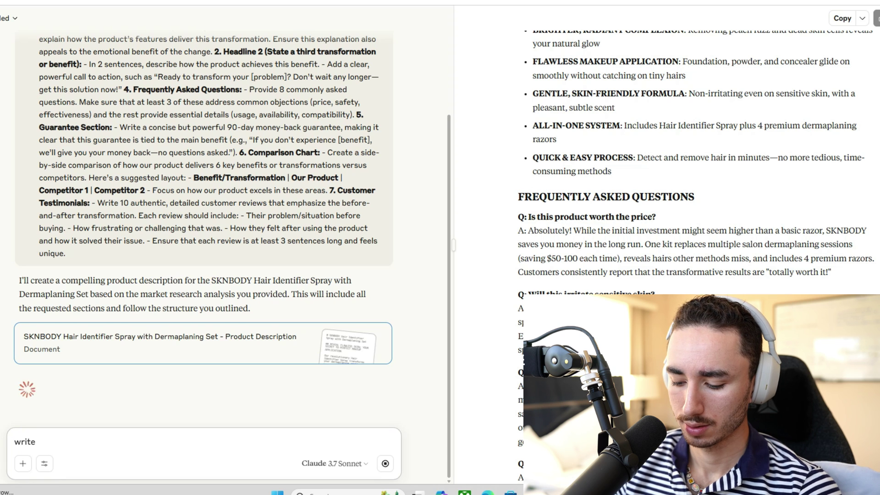
text(15 benefit d)
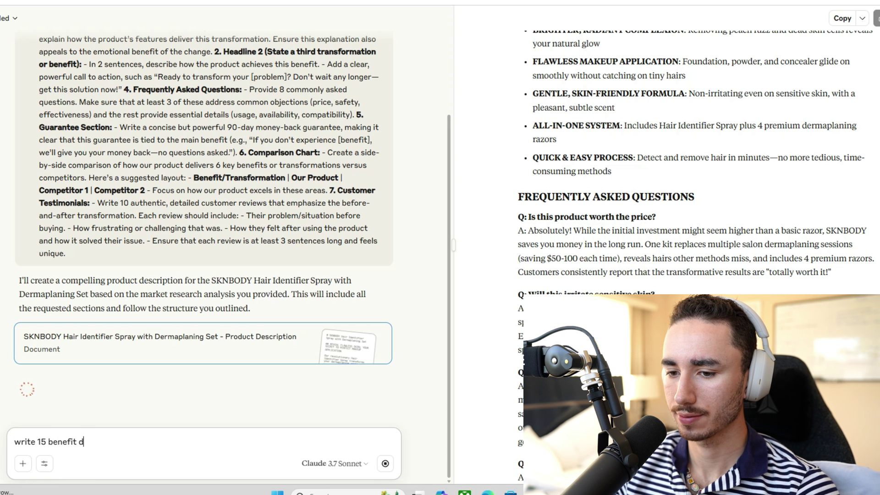
text(riven headliens a)
key(BackSpace)
key(BackSpace)
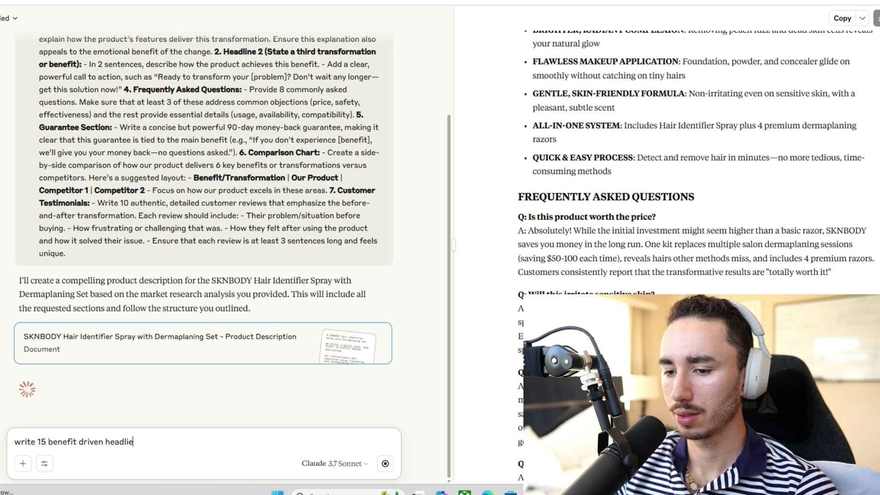
text(nes about the )
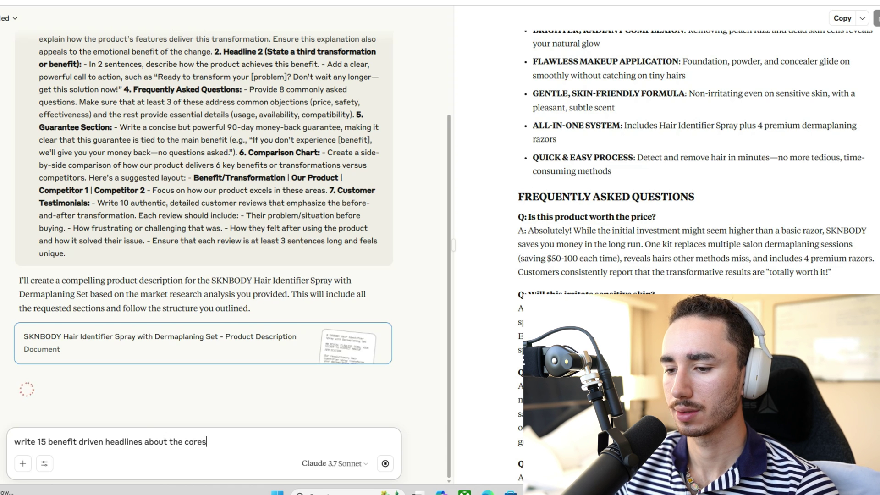
text(core des)
key(BackSpace)
text(desires of this product, keep it)
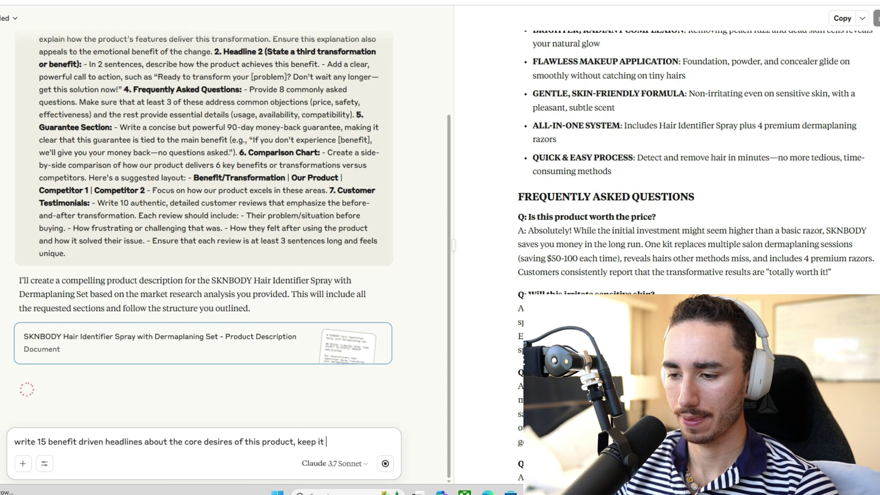
text( to 8 words max)
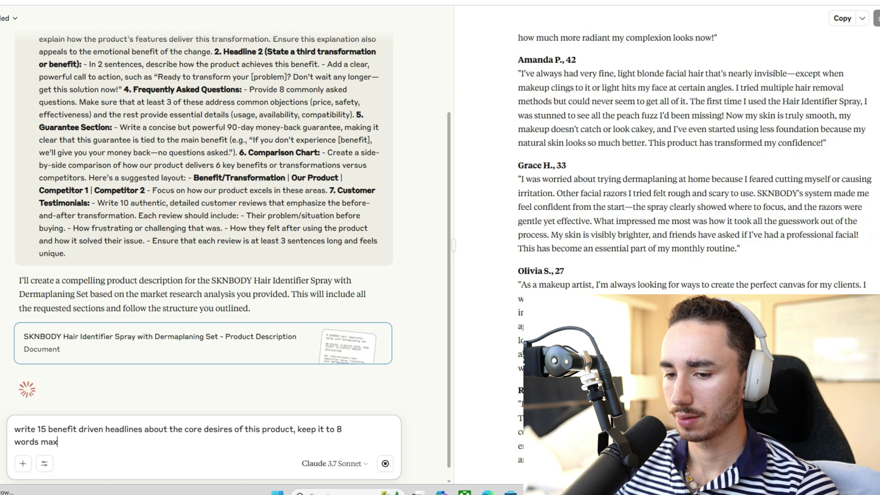
- Extend the request with "then write 10 bulletpoint benefits that are 8 words or max as well" and send it
text(, then wr)
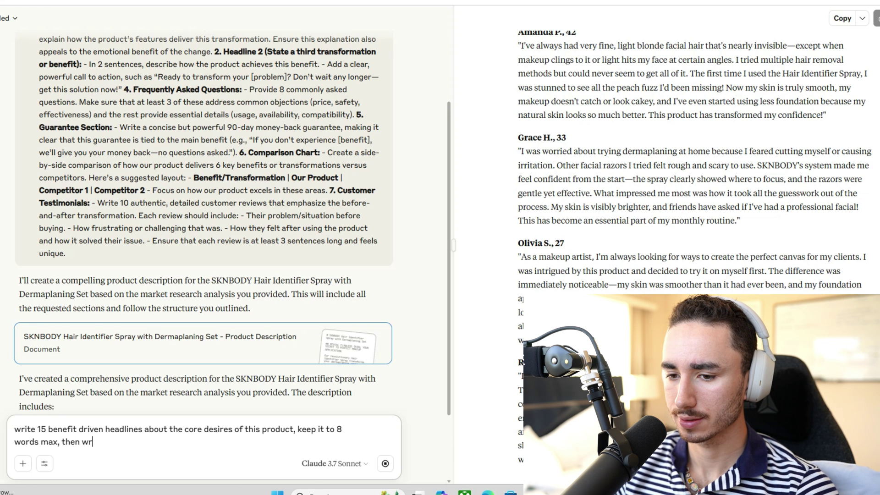
text(ite 10 b)
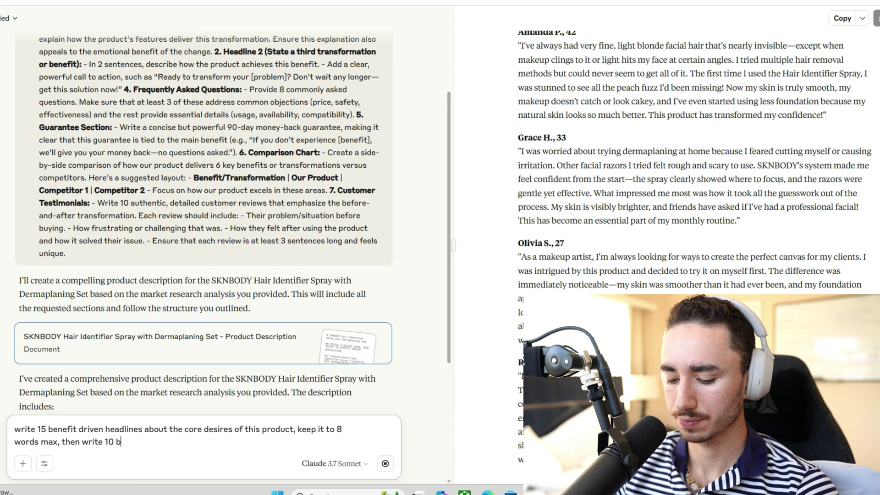
text(ulletpoint benefits that are)
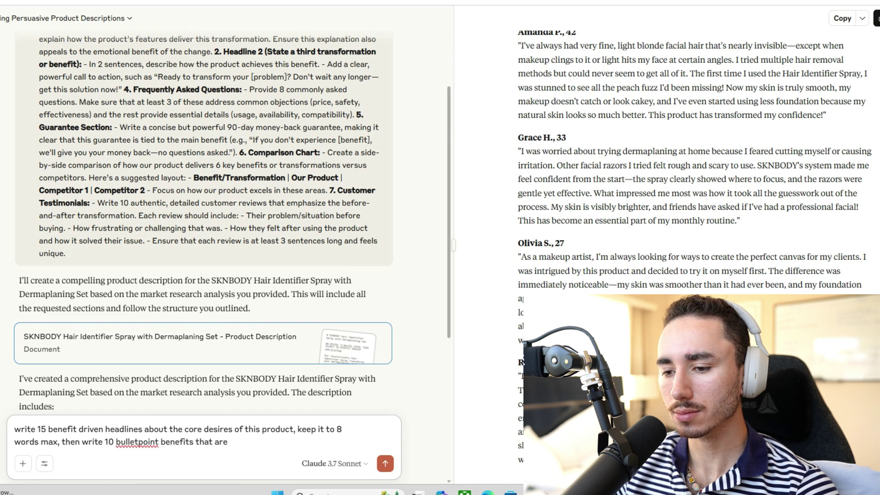
text( 8 words or max as well)
key(Return)
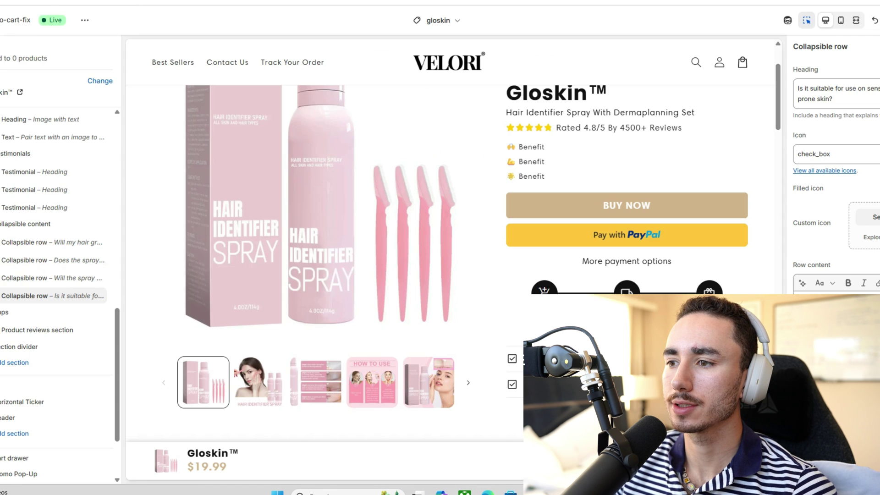
- Switch to the Shopify theme editor and examine the Gloskin page's image with text, custom columns and testimonials sections for placeholder content
scroll(449, 238, down, 4)
scroll(449, 239, down, 7)
scroll(449, 238, down, 3)
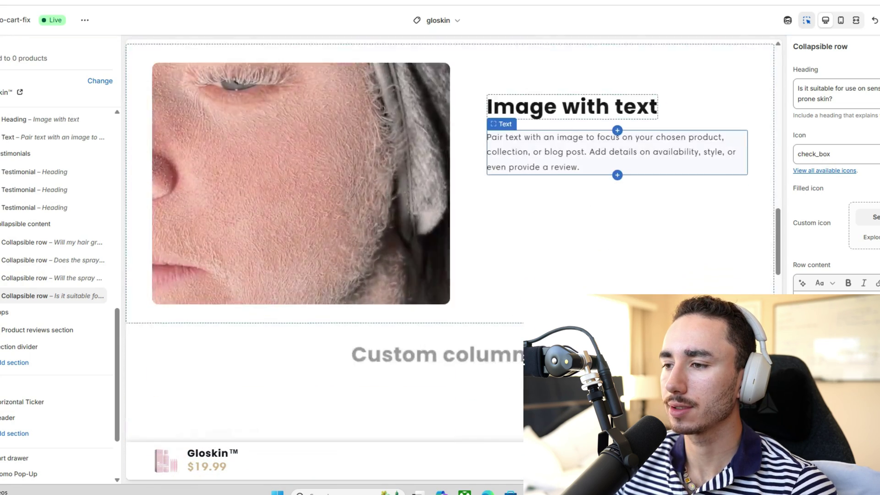
scroll(449, 238, down, 3)
scroll(449, 238, up, 10)
scroll(449, 238, up, 13)
scroll(449, 239, down, 7)
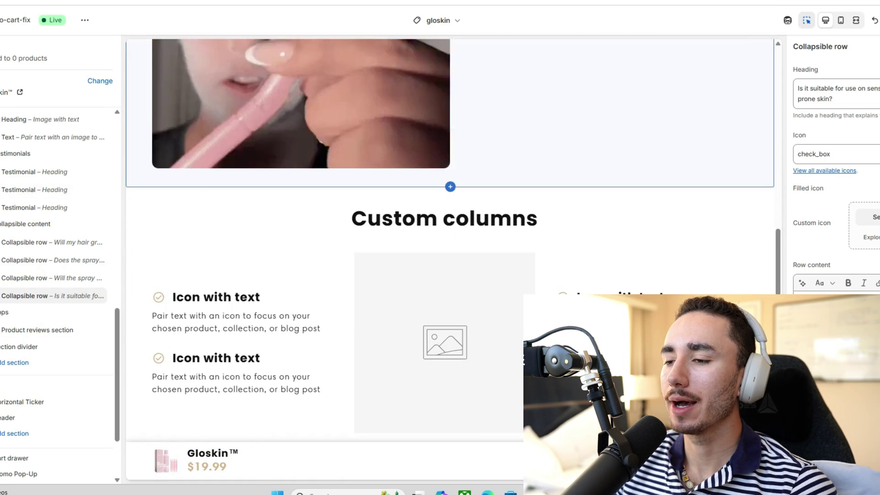
scroll(449, 239, up, 8)
scroll(449, 238, down, 4)
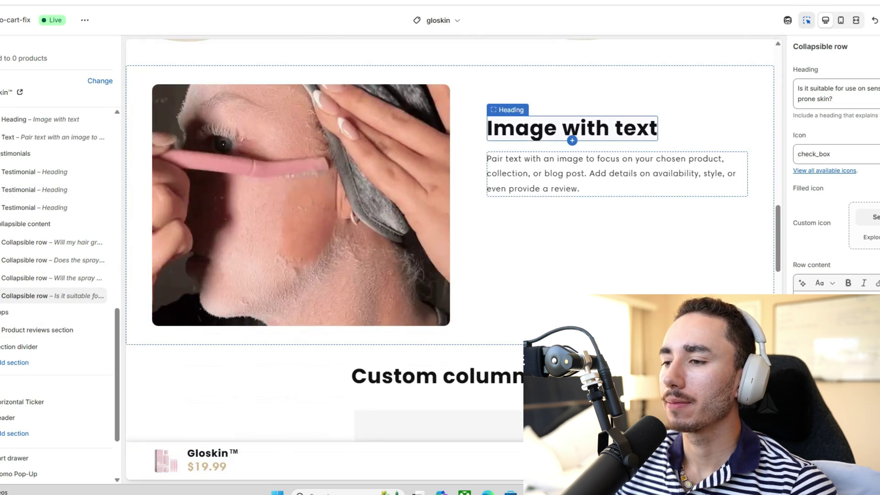
scroll(596, 178, down, 5)
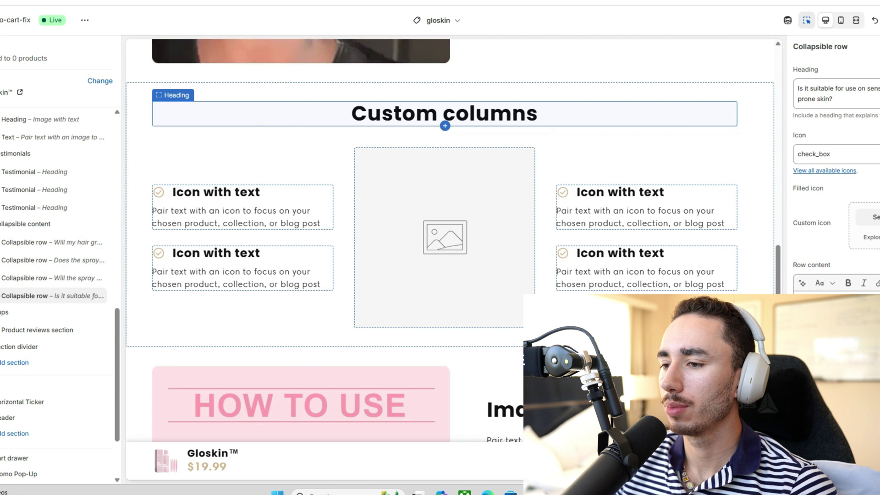
scroll(449, 230, down, 5)
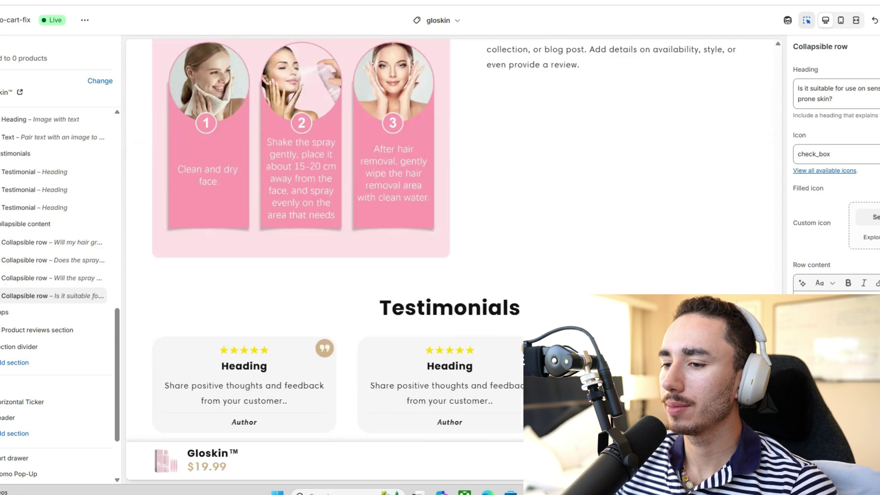
scroll(449, 229, up, 8)
scroll(445, 229, down, 6)
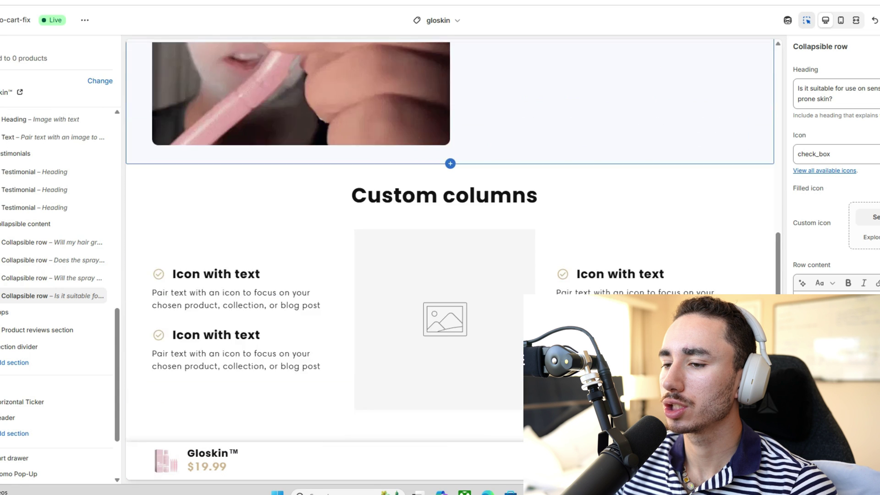
- Set the image block in the Custom columns section to the unsprayed/sprayed face picture 65.webp from the file library
click(444, 238)
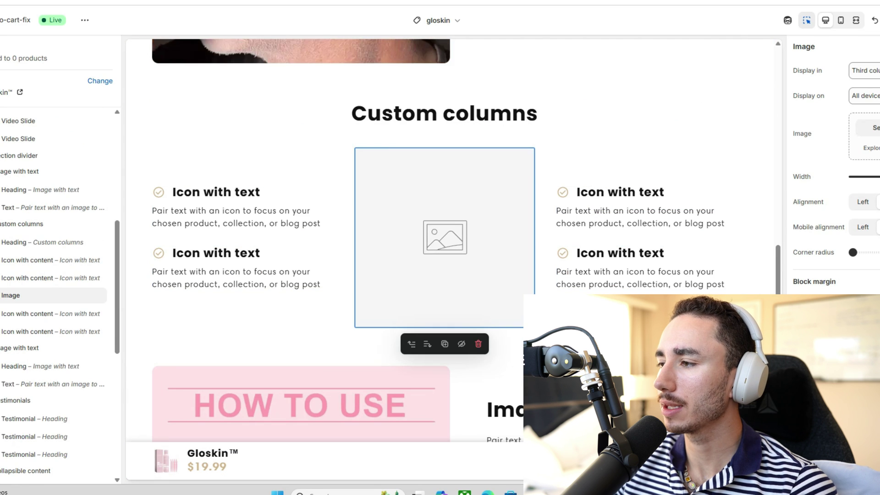
click(871, 128)
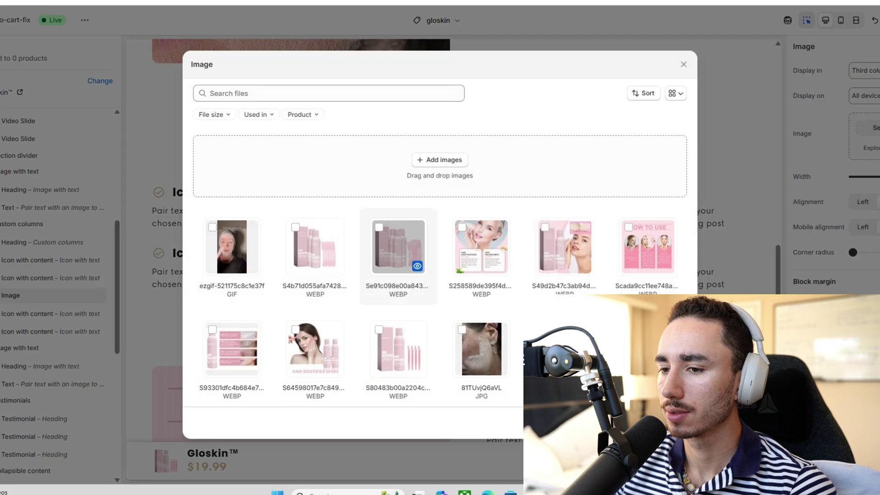
scroll(399, 248, down, 3)
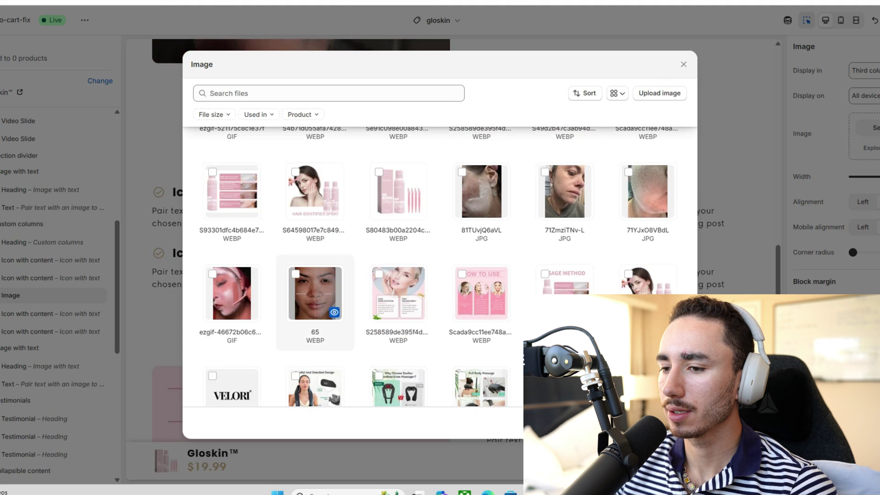
click(315, 293)
click(673, 422)
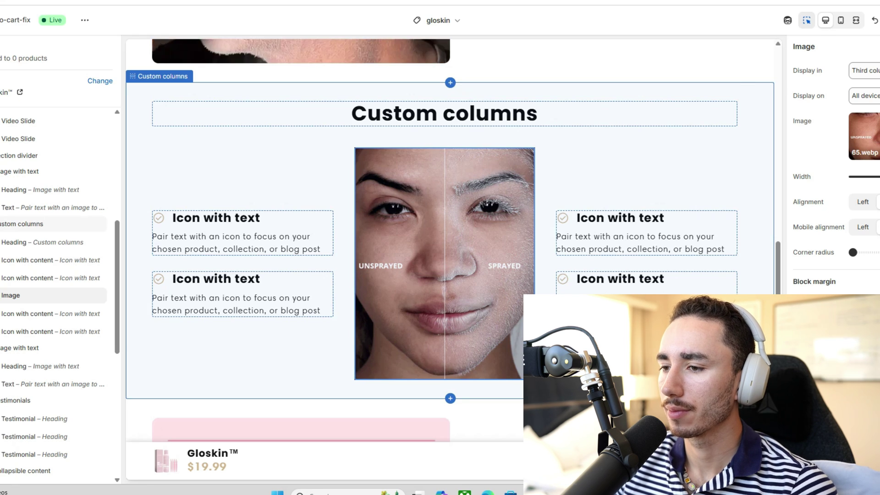
scroll(449, 256, up, 10)
scroll(449, 256, up, 1)
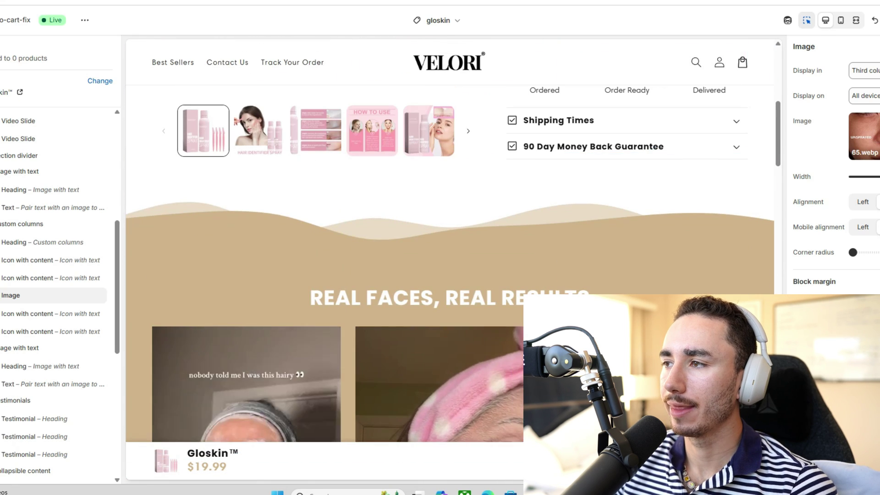
scroll(449, 257, down, 10)
scroll(450, 257, down, 5)
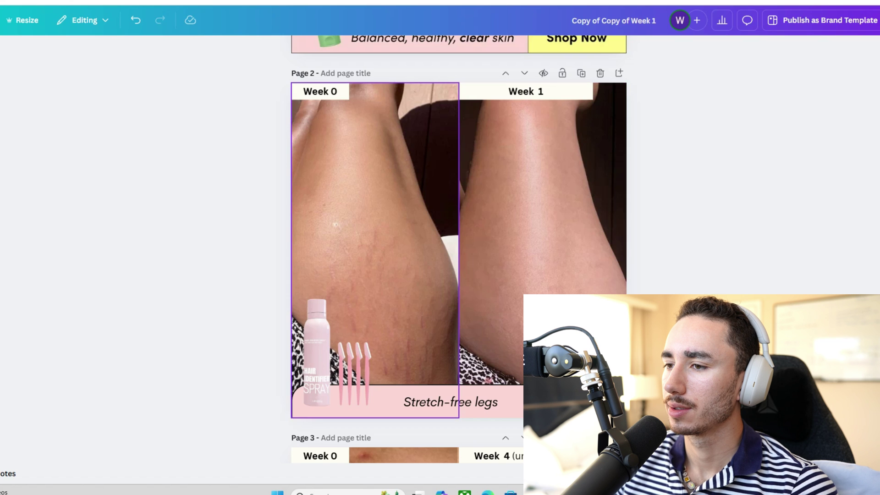
- Add the uploaded unsprayed/sprayed face picture to page 2 in Canva, enlarge it to fill the page width, and shift it up
click(5, 183)
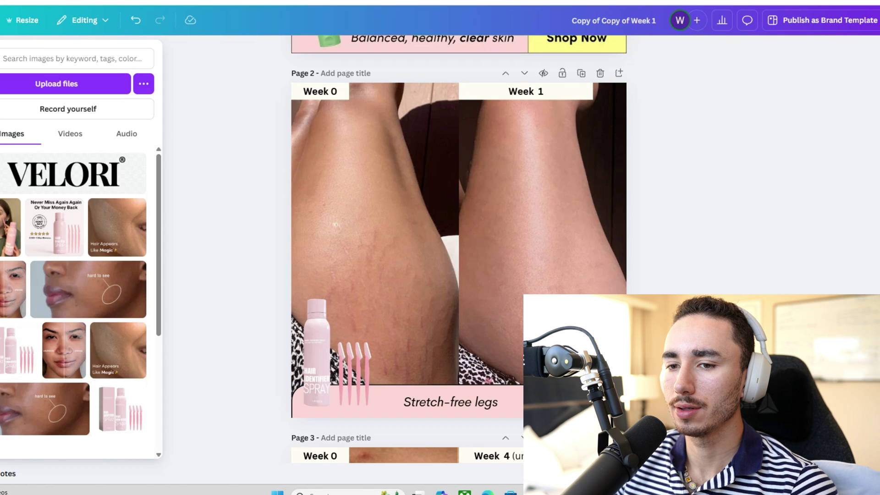
click(16, 271)
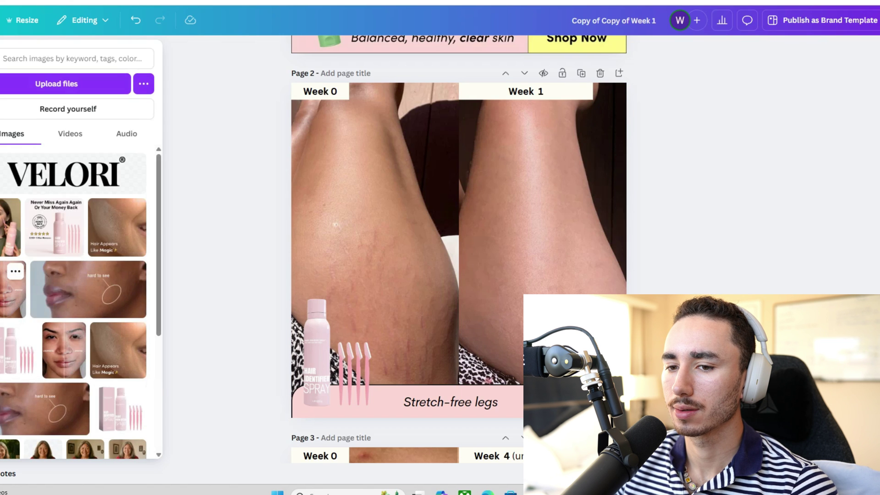
click(13, 290)
drag(458, 250, 389, 192)
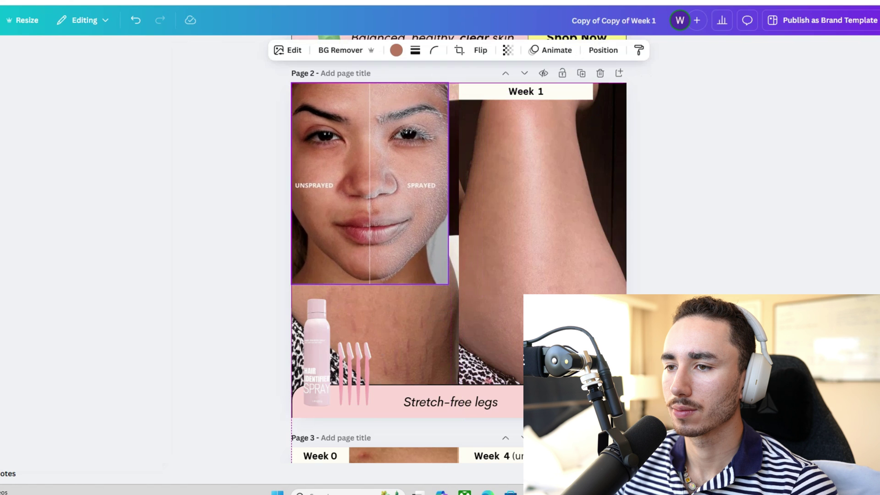
drag(448, 285, 626, 494)
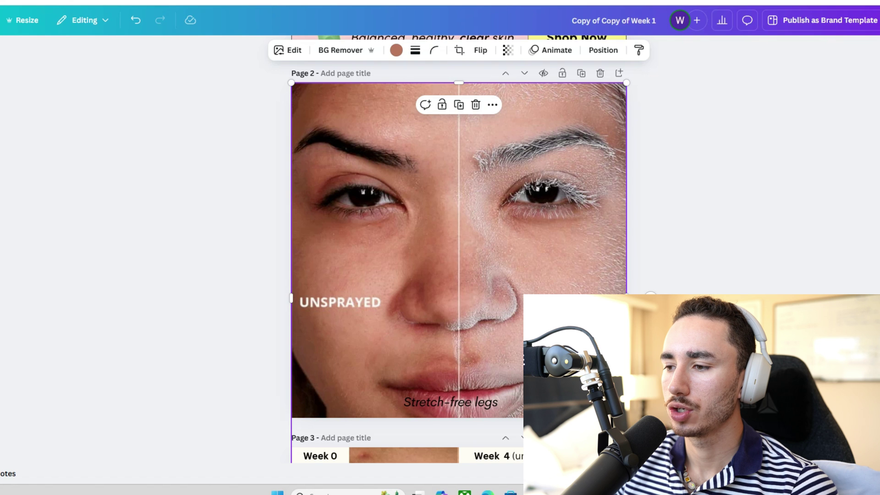
drag(596, 436, 596, 395)
- Layer the face picture in front of both leg photos but behind the product picture, week labels and caption band
click(603, 50)
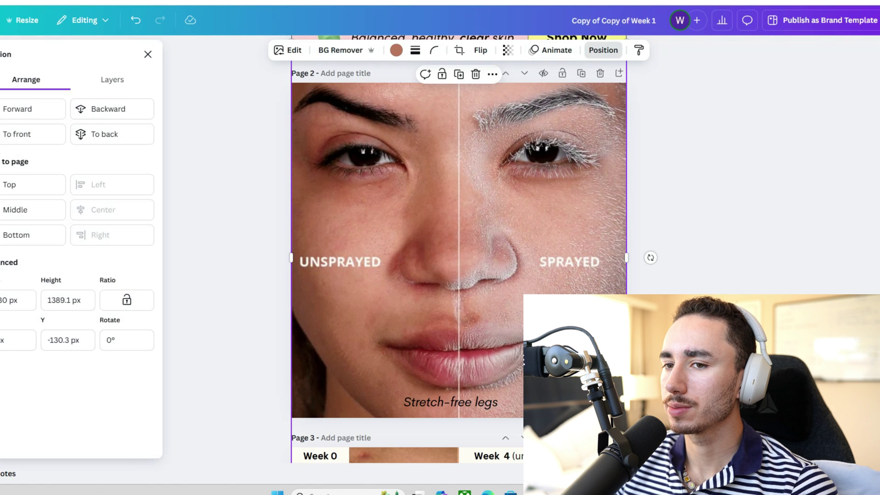
click(108, 109)
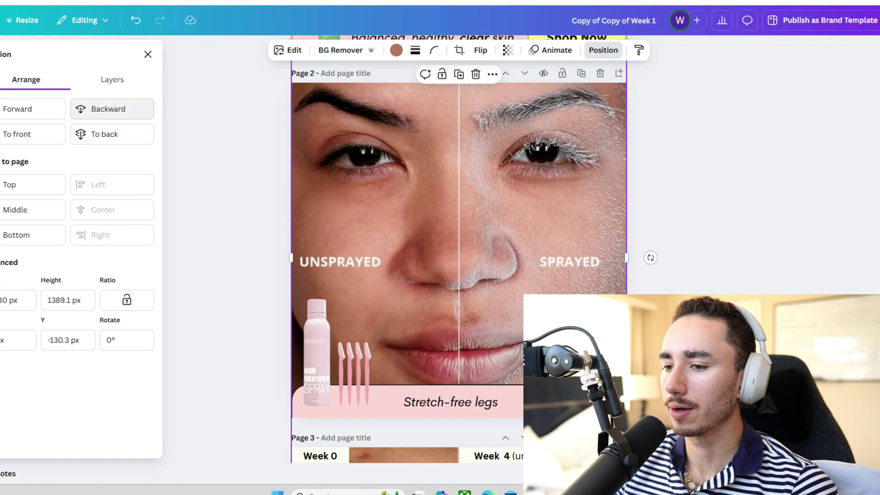
click(108, 109)
click(108, 109)
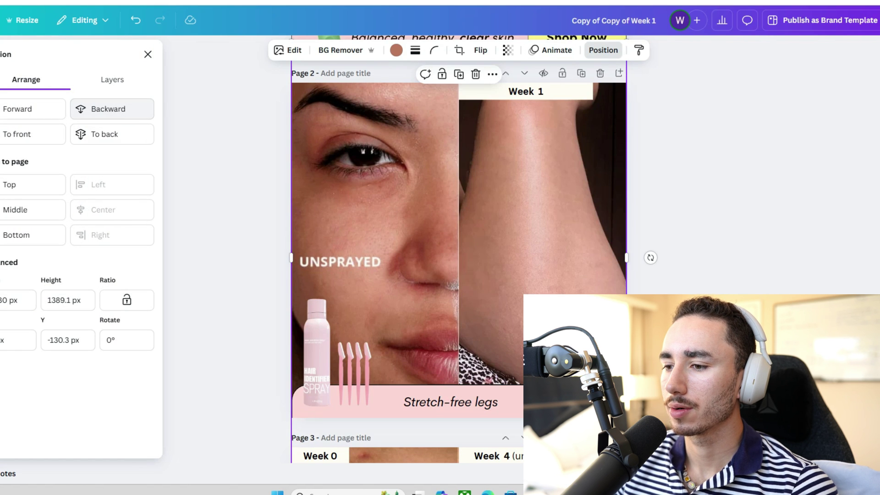
click(543, 206)
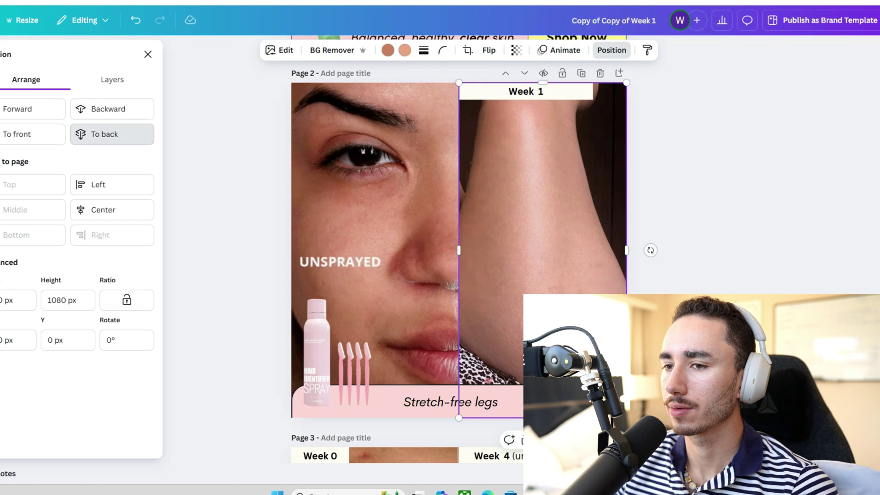
click(112, 134)
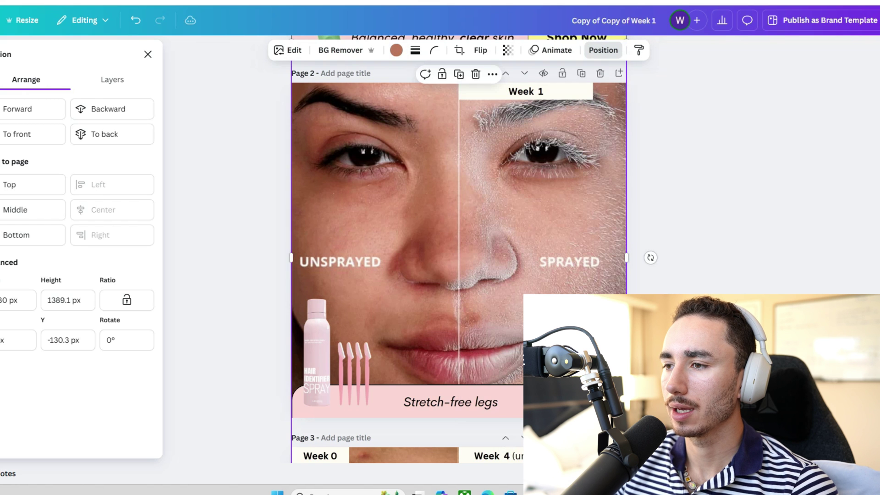
click(108, 109)
click(108, 109)
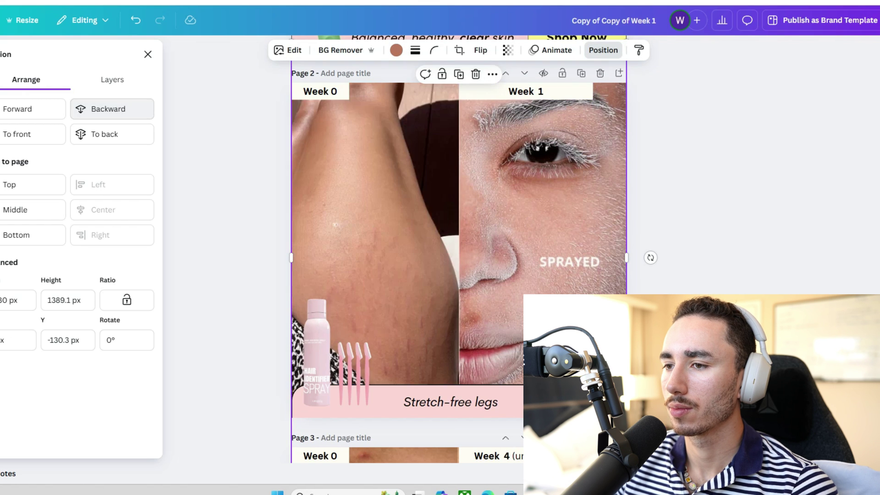
click(32, 108)
click(147, 54)
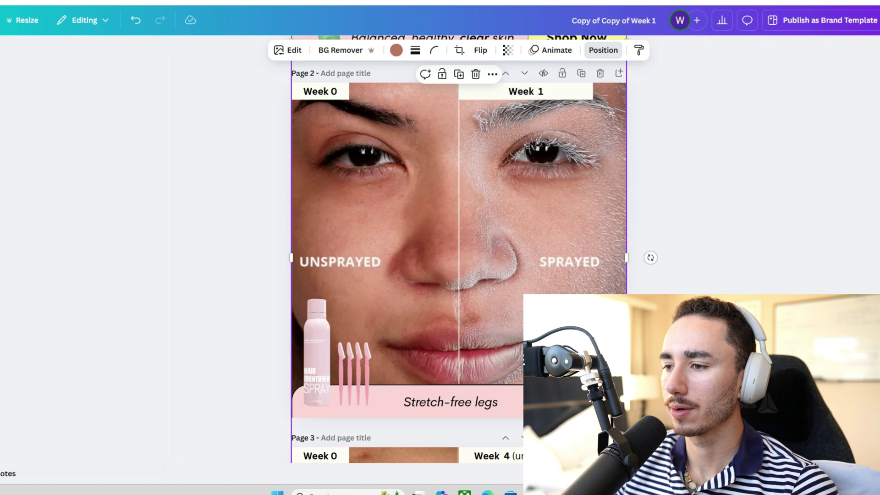
key(Escape)
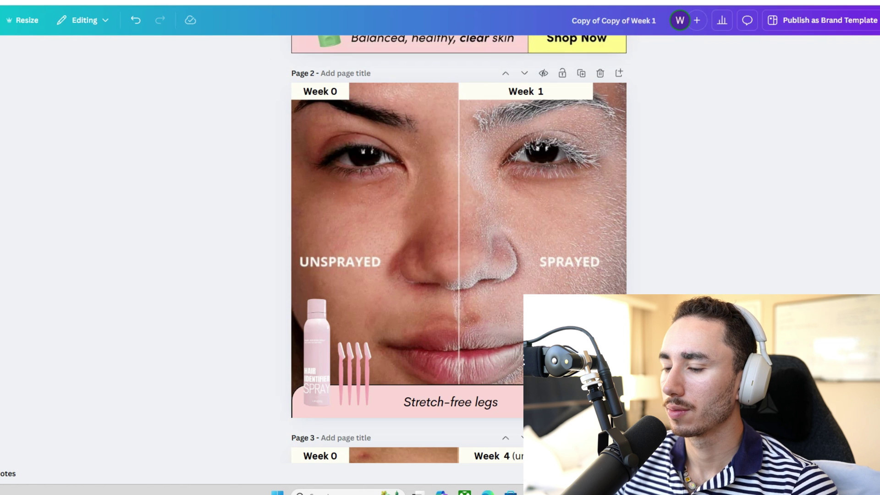
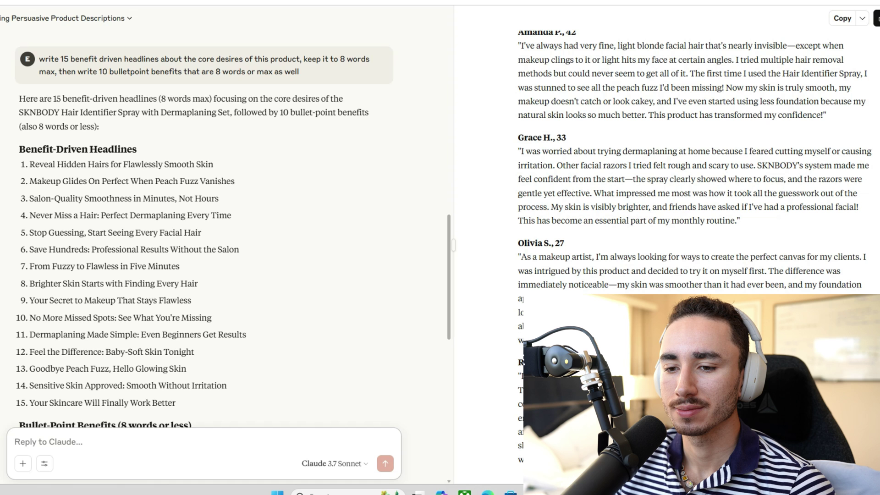
- Copy Claude's headline "Goodbye Peach Fuzz, Hello Glowing Skin" and paste it over the "Stretch-free legs" caption on page 2 in Canva
drag(29, 368, 186, 368)
key(ctrl+c)
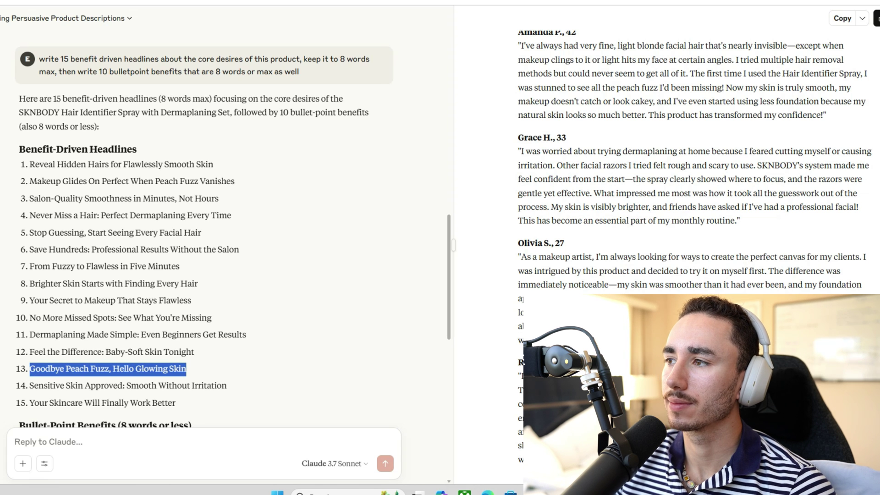
key(alt+Tab)
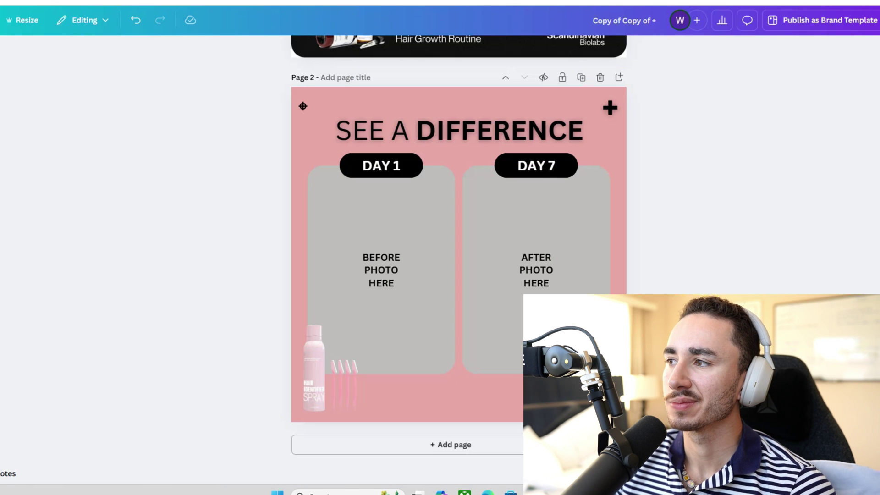
key(alt+Tab)
double_click(447, 401)
key(ctrl+v)
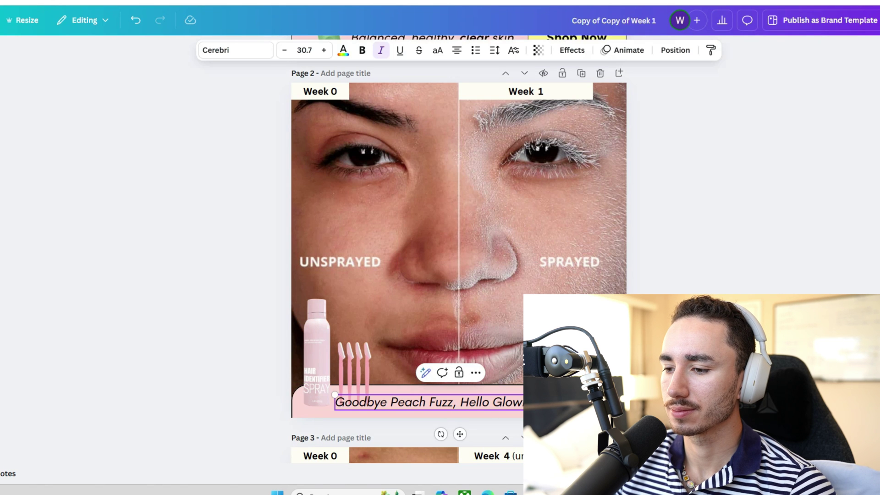
- Shrink the caption to size 29.6, start it at the pink band's left end, and move the spray-and-razors picture just above it
mouse_move(335, 403)
mouse_down()
mouse_move(291, 402)
mouse_move(300, 396)
mouse_up()
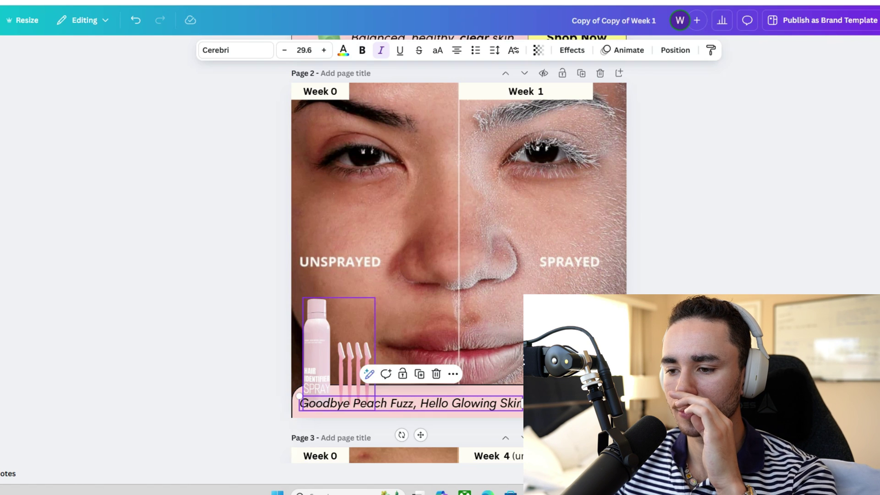
mouse_move(340, 348)
mouse_down()
mouse_move(336, 325)
mouse_move(330, 332)
mouse_up()
click(348, 403)
drag(349, 403, 347, 402)
key(Escape)
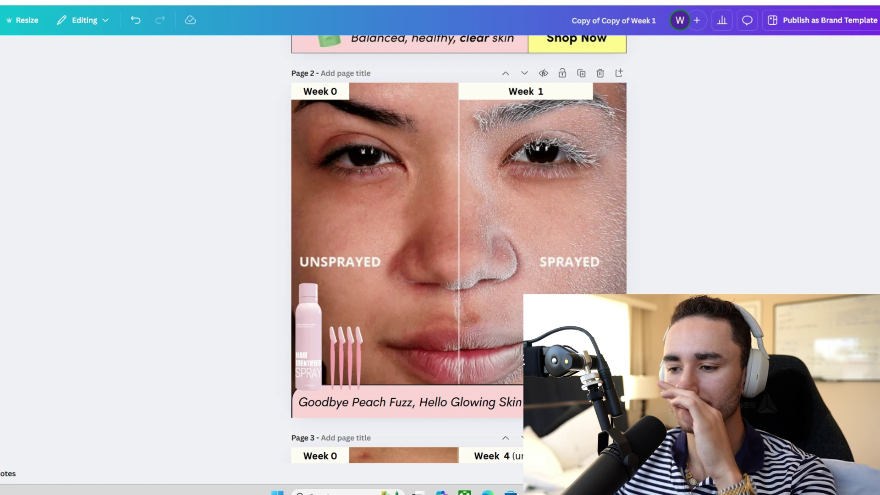
drag(331, 335, 335, 335)
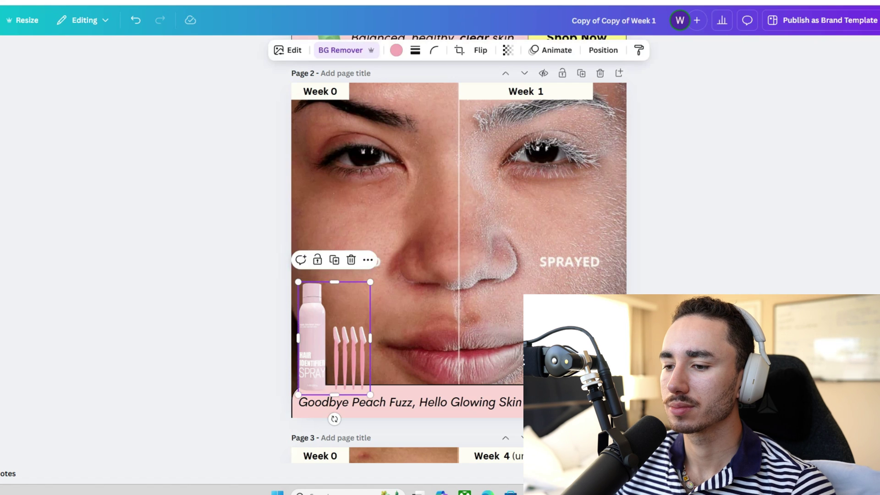
key(Escape)
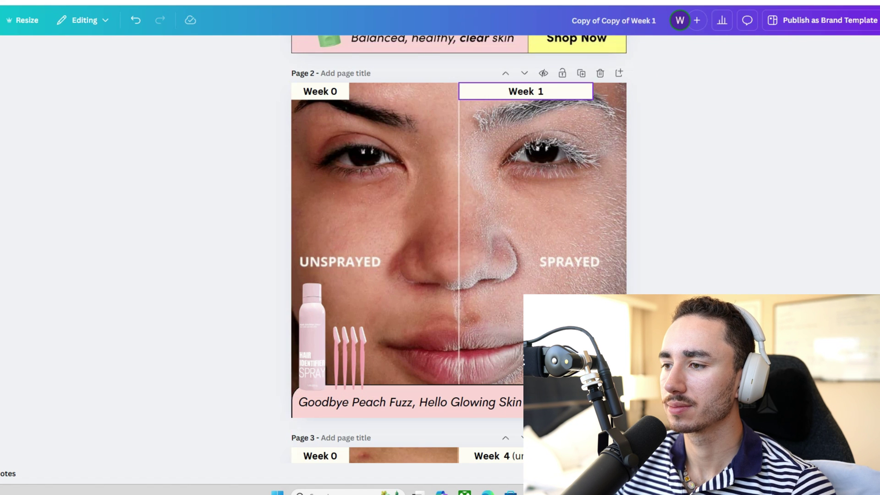
- Delete the Week 1 and Week 0 labels from page 2
click(525, 91)
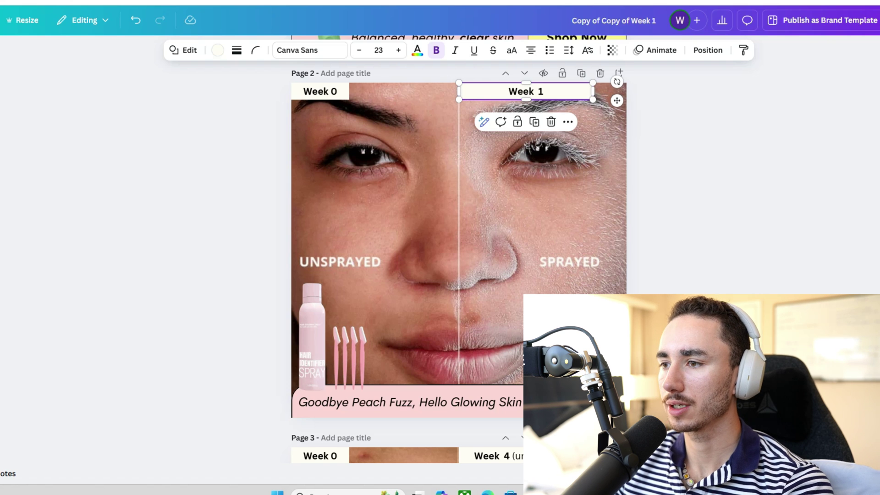
key(Escape)
click(320, 92)
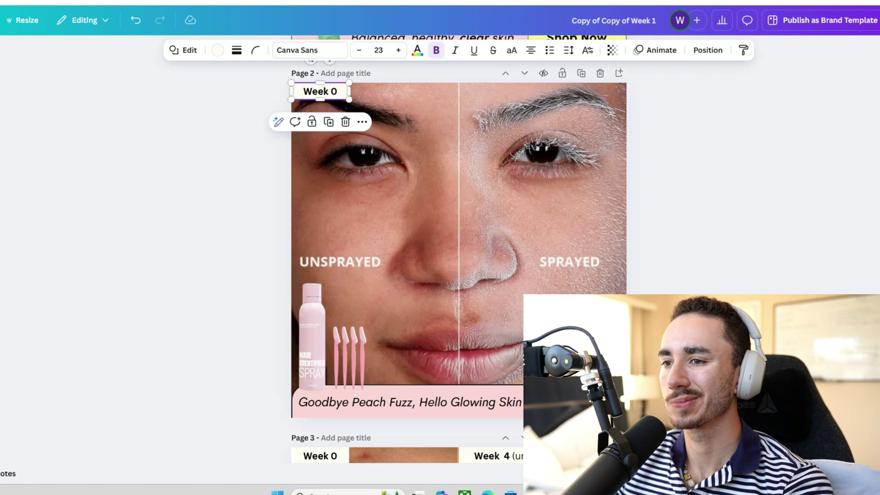
key(Delete)
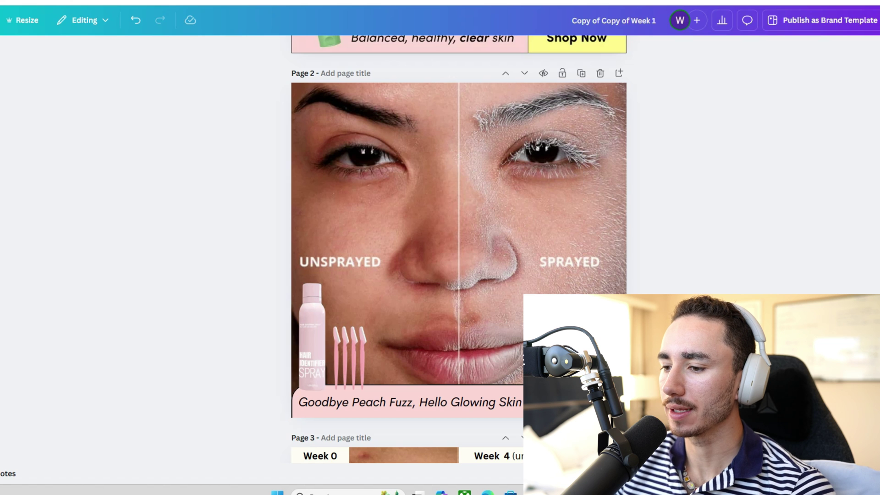
- Try a Page lift shadow with distance 0 on the spray-and-razors picture and replace it with a Glow shadow
click(332, 367)
key(Escape)
click(333, 348)
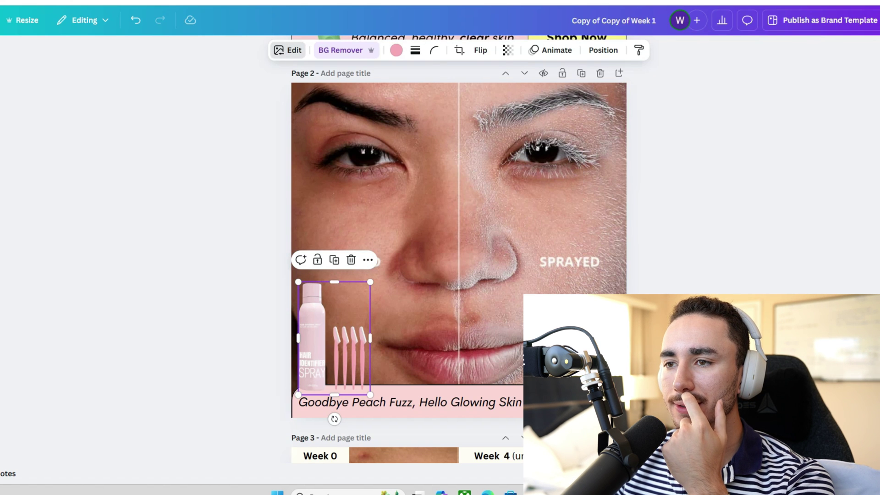
click(288, 50)
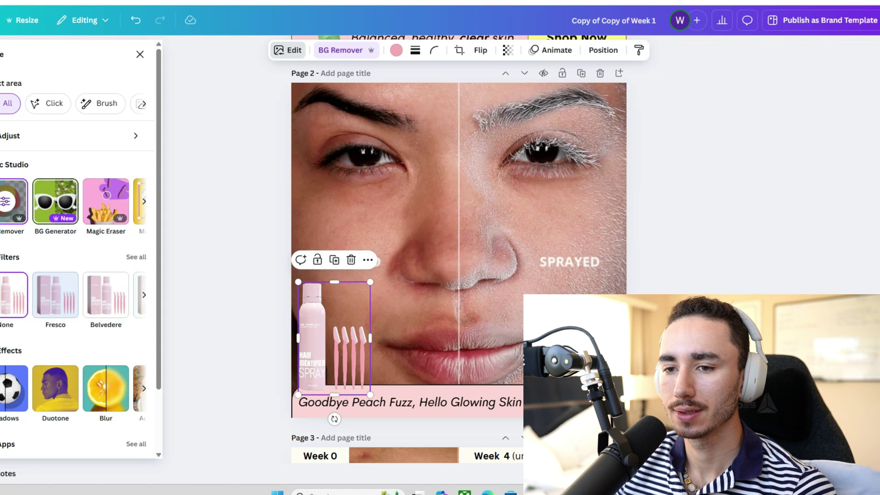
scroll(77, 275, down, 3)
click(14, 313)
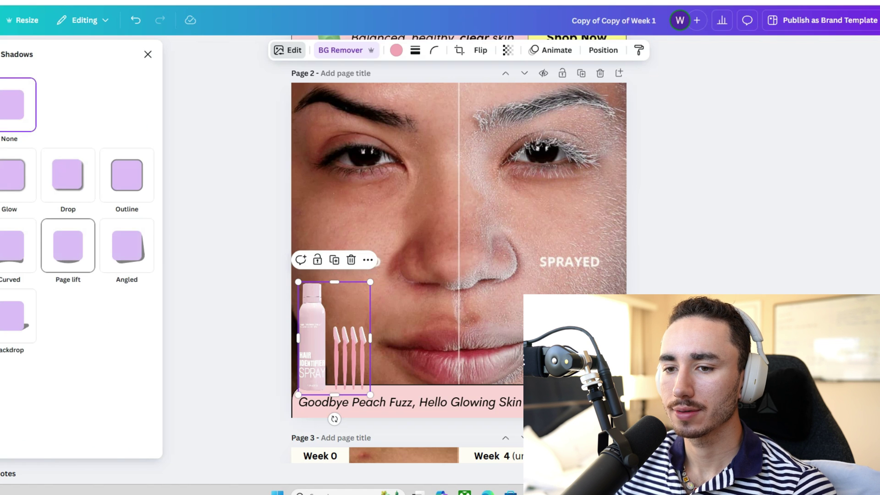
click(68, 246)
drag(24, 415, 1, 415)
drag(49, 456, 17, 456)
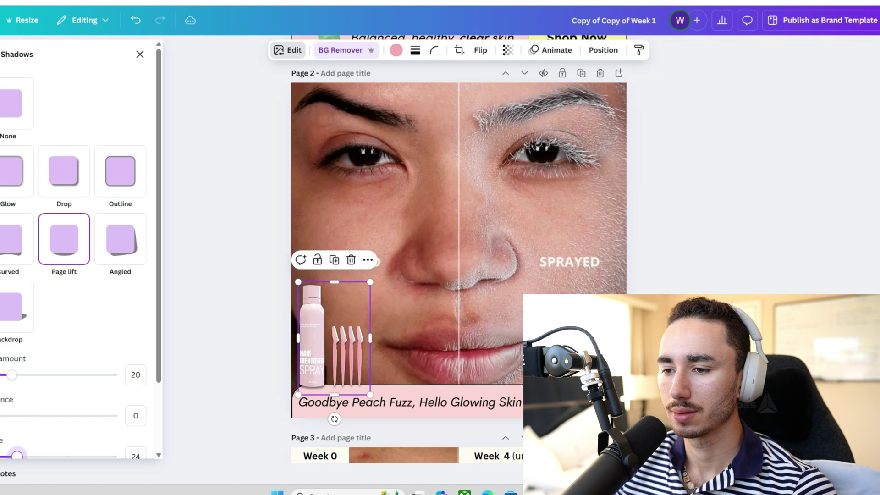
click(16, 170)
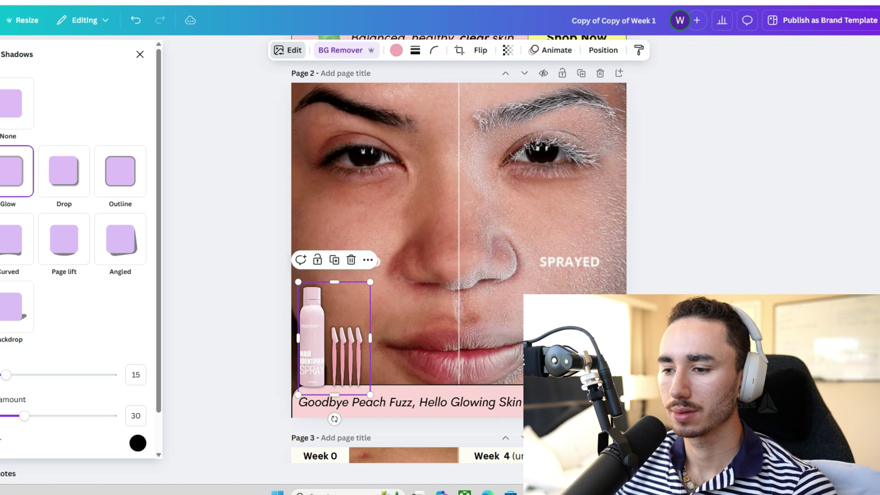
key(Escape)
key(Escape)
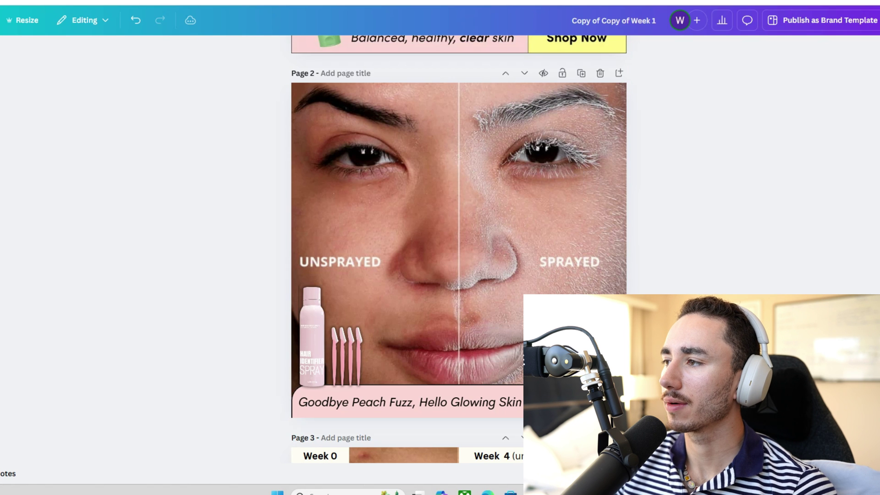
- Download only page 2 as a PNG and upload the file Copy of Copy of Week 1 to the product's media in Shopify
click(877, 20)
click(753, 237)
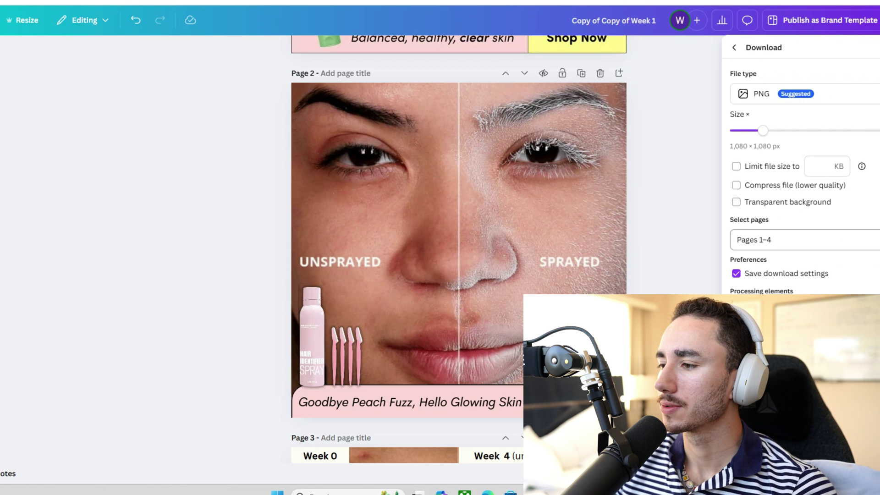
click(779, 240)
click(761, 289)
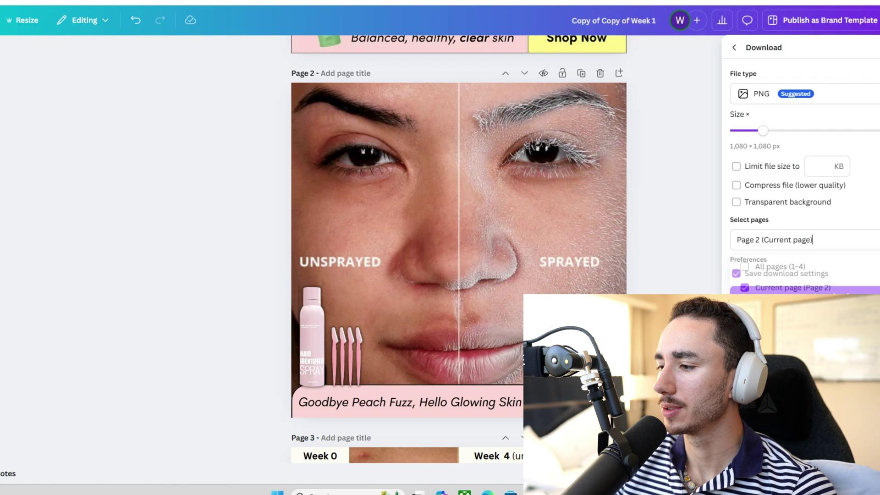
click(804, 335)
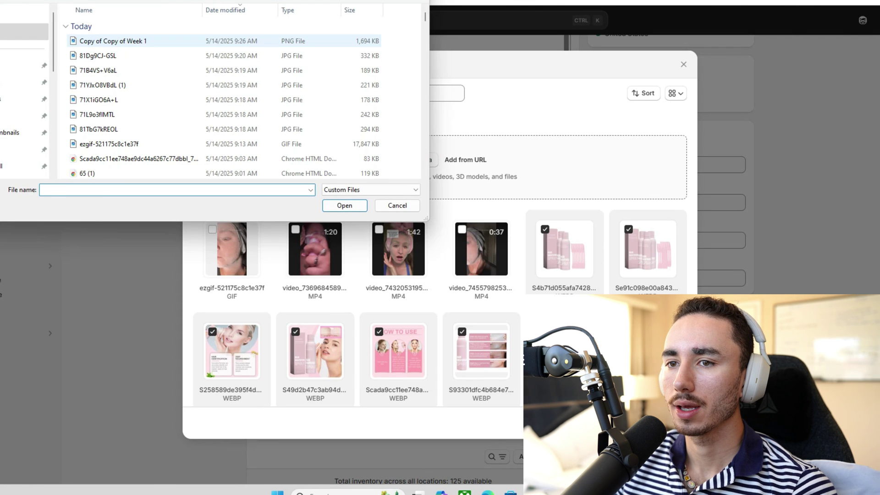
double_click(113, 41)
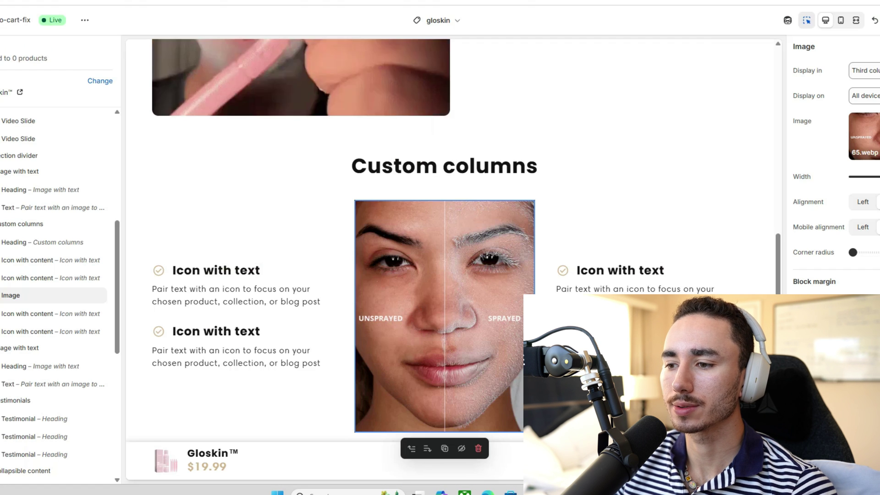
- Replace the picture in the Custom columns section with the uploaded image file Copy of Copy of Week 1
click(864, 136)
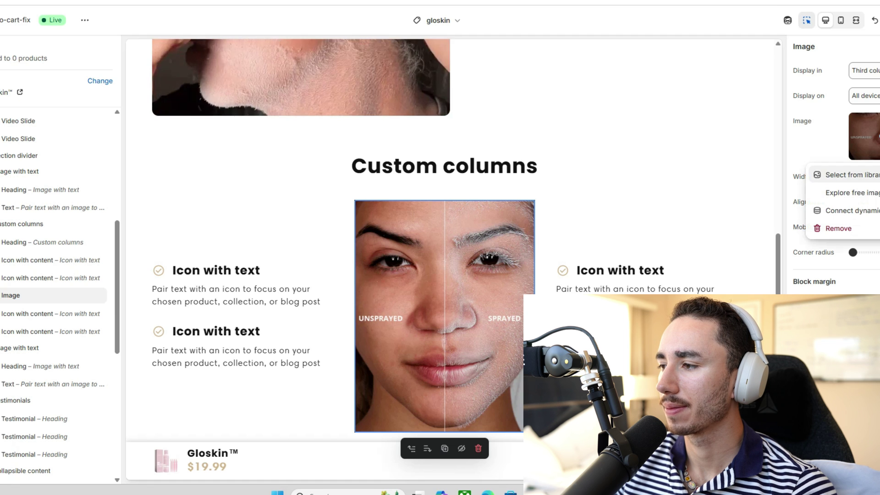
click(843, 175)
click(441, 159)
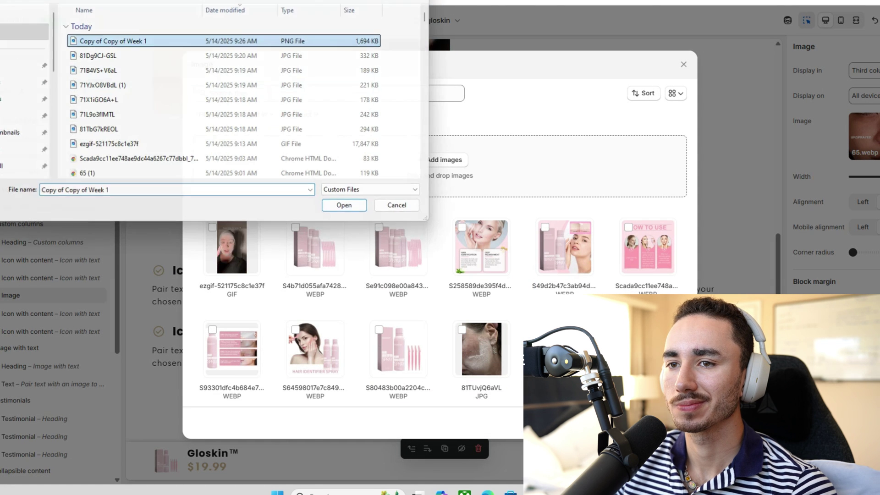
key(Return)
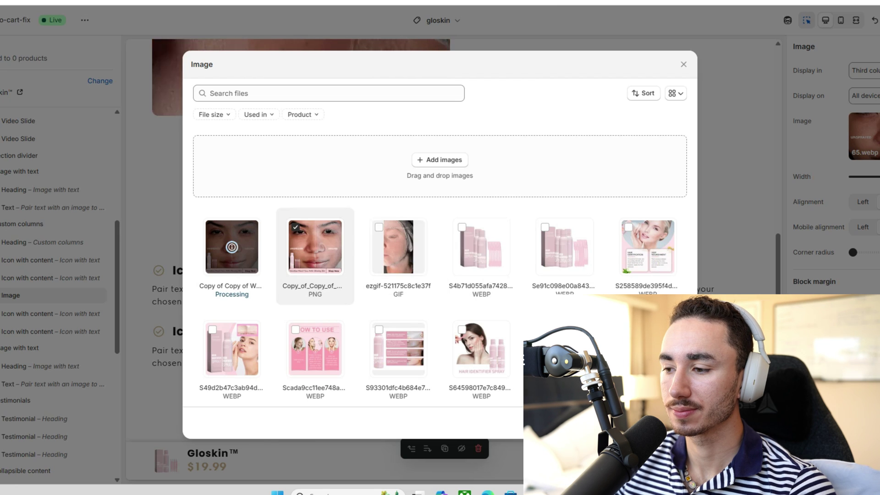
key(Escape)
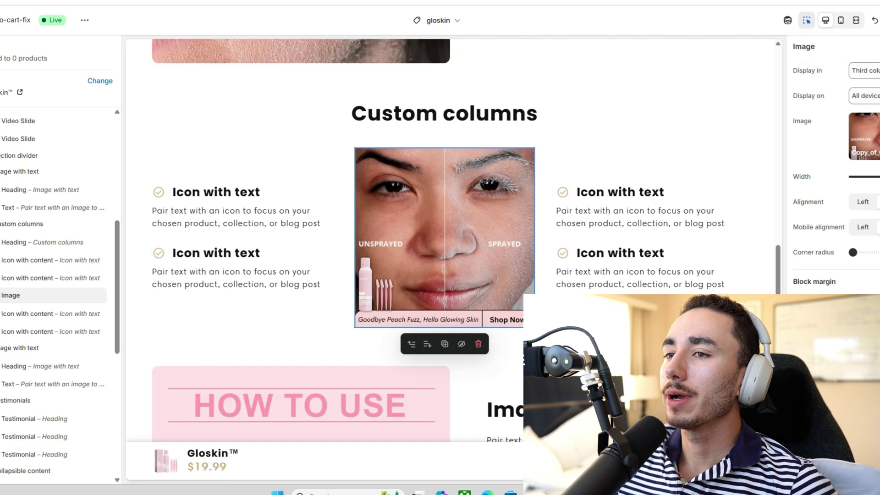
- Switch to Claude and review the generated product description and the benefit-driven headlines for hero image wording
click(482, 2)
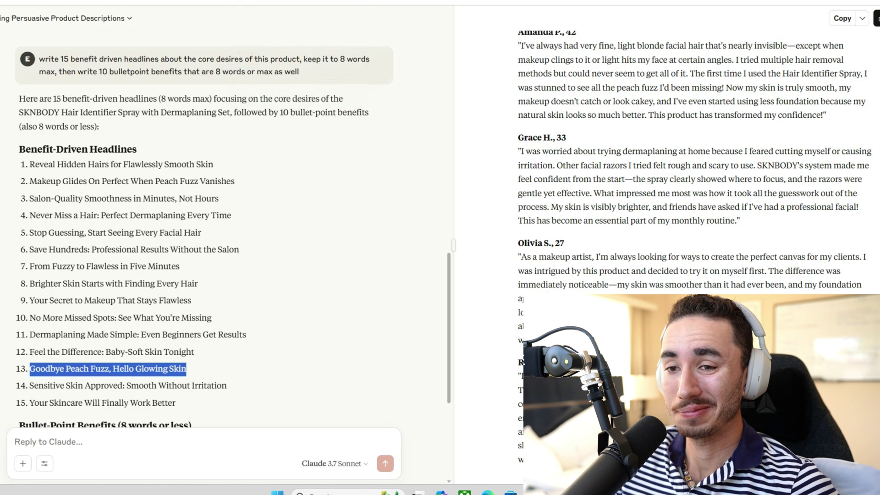
scroll(204, 237, up, 5)
scroll(204, 237, up, 5)
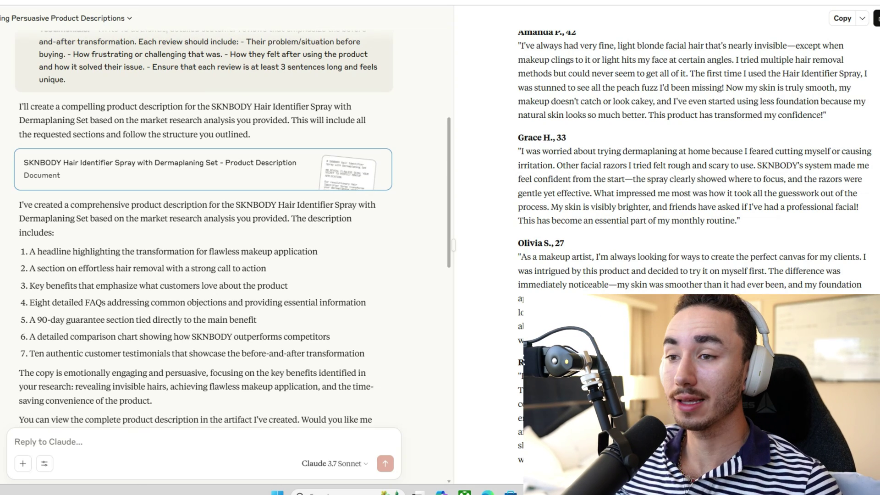
scroll(204, 229, up, 3)
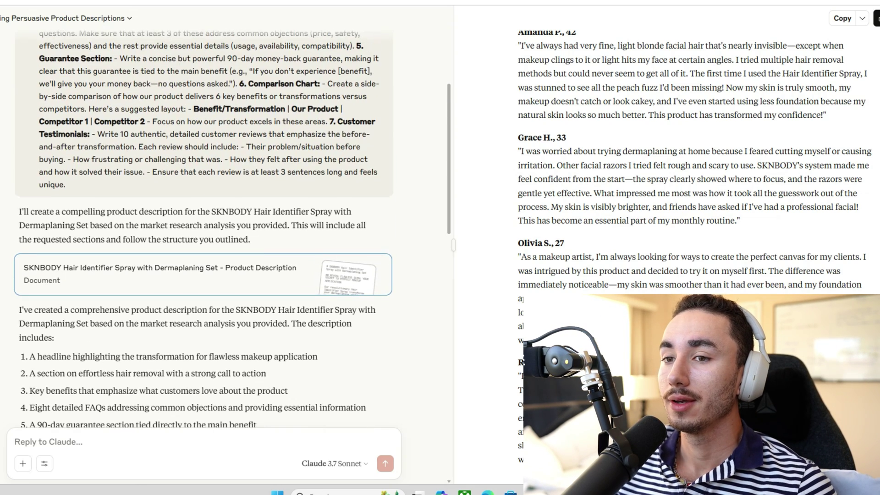
scroll(696, 161, up, 20)
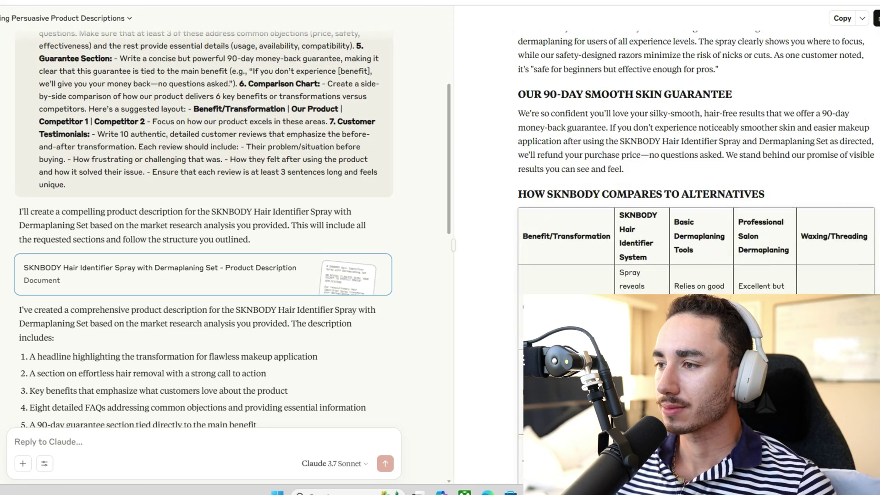
scroll(696, 160, up, 5)
scroll(696, 161, up, 20)
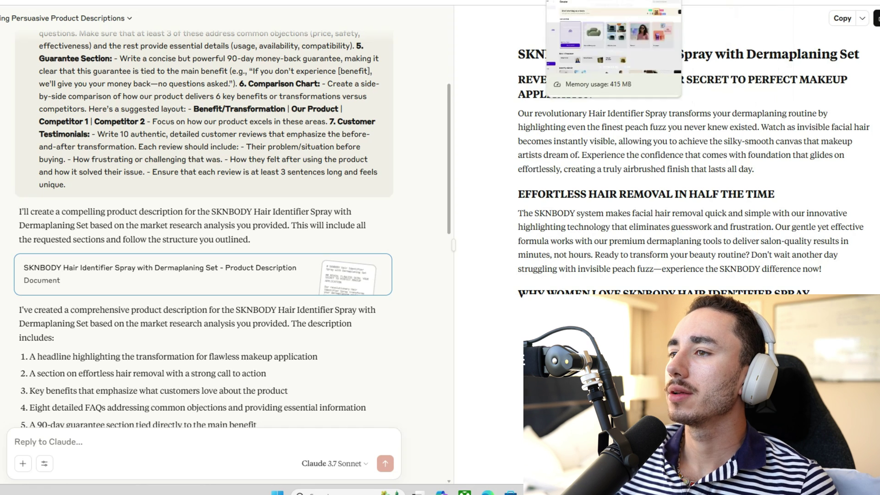
click(458, 1)
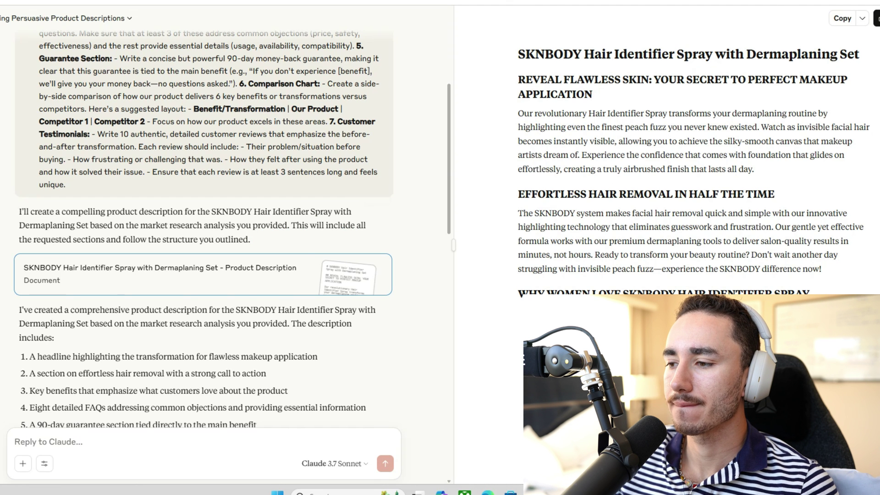
scroll(204, 229, down, 9)
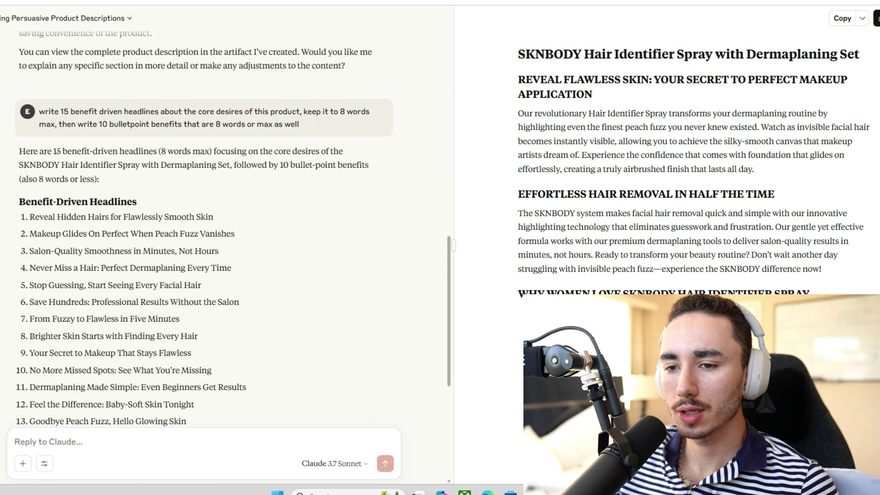
scroll(204, 229, down, 1)
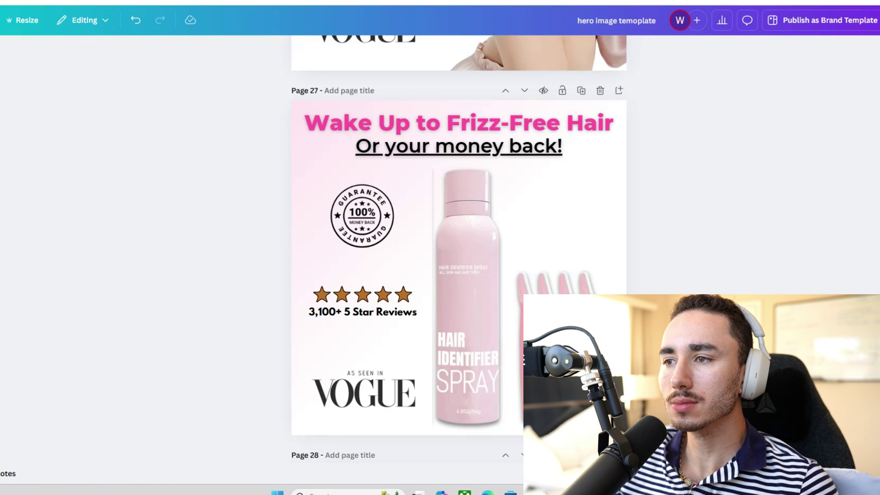
- In Canva, replace the pink headline on page 27 of the hero image template with "Never Miss A Hair Again"
click(458, 123)
double_click(458, 123)
click(304, 123)
drag(303, 123, 614, 123)
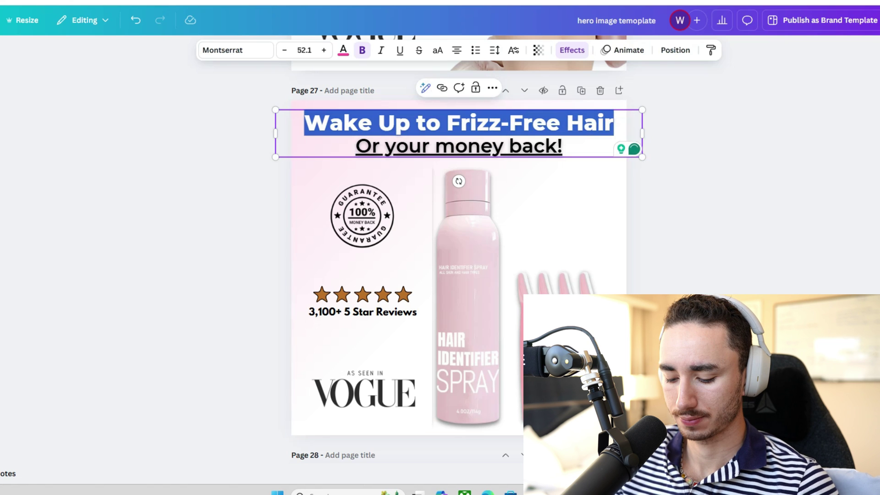
text(Never Misse)
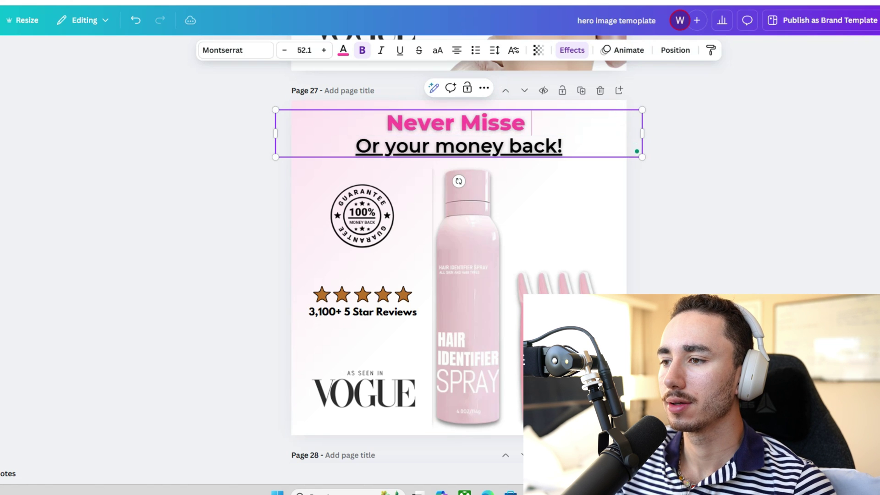
key(BackSpace)
text(Z)
key(BackSpace)
text(A Hair Ag)
text(ain)
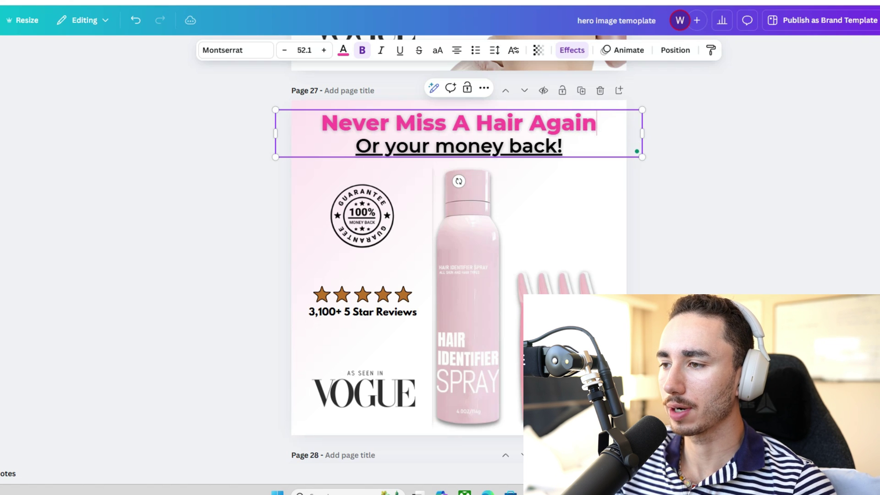
key(Escape)
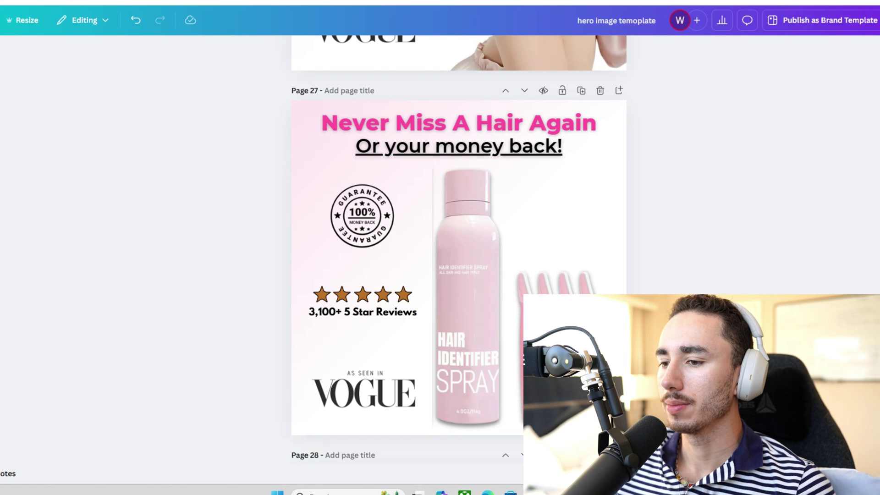
- Change the review count under the stars on page 27 to "4,500+ 5 Star Reviews"
double_click(362, 311)
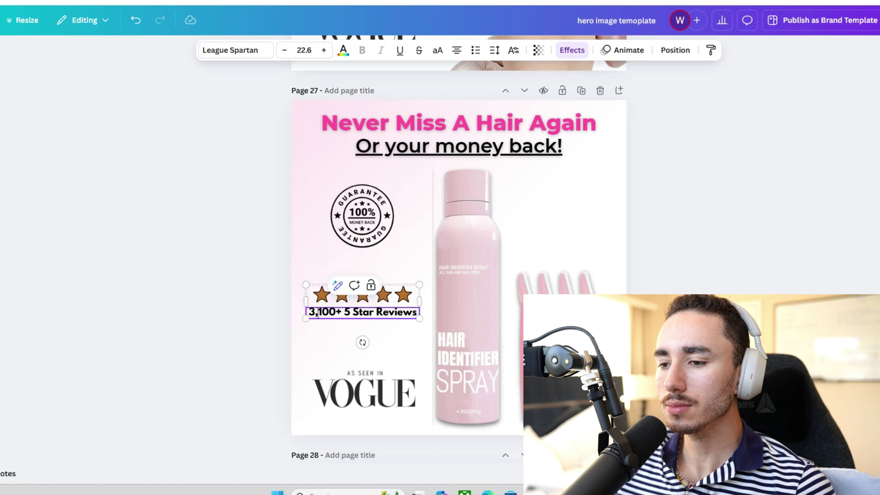
key(shift+Home)
text(4,5)
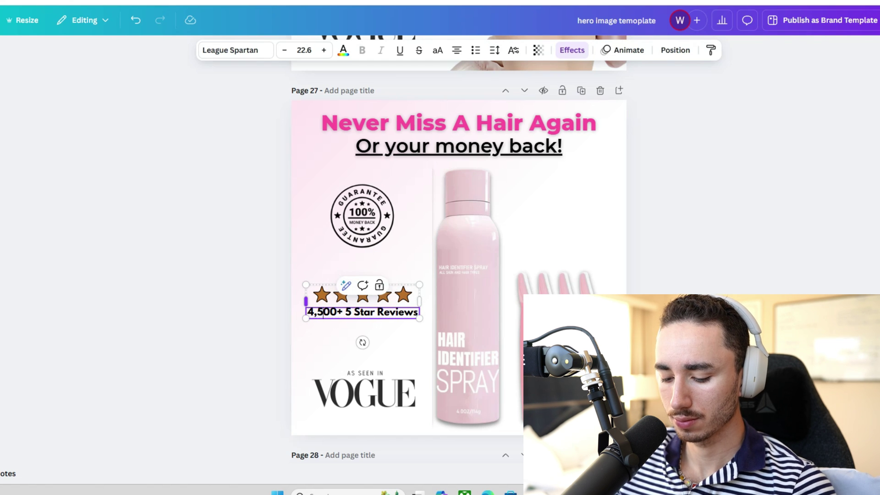
key(Escape)
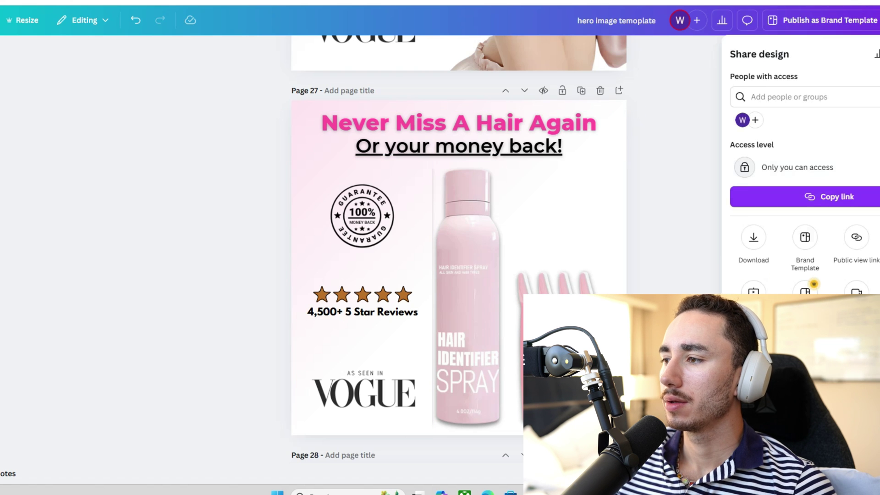
- Download only the current page, page 27, of the hero image template as a PNG
click(754, 237)
click(779, 239)
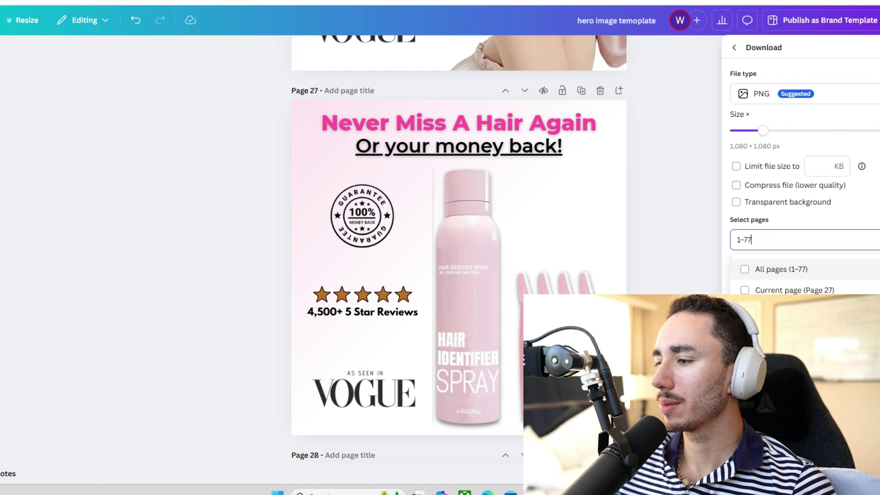
click(794, 287)
click(816, 240)
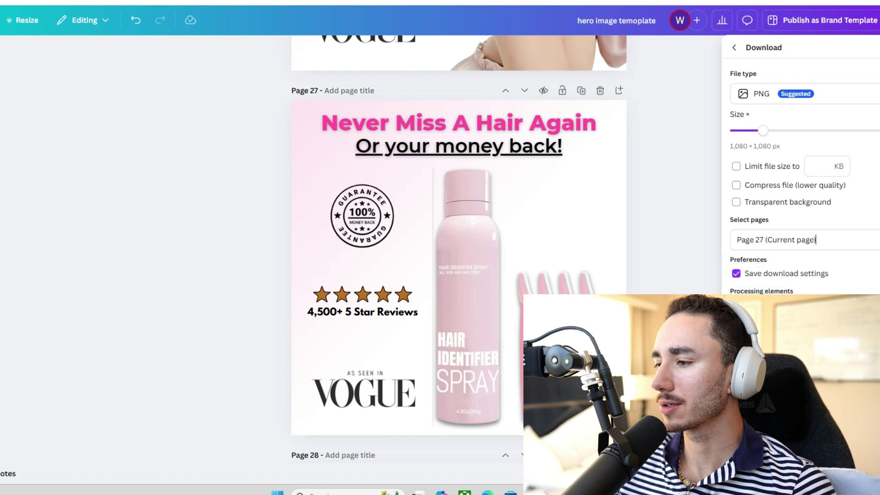
click(802, 463)
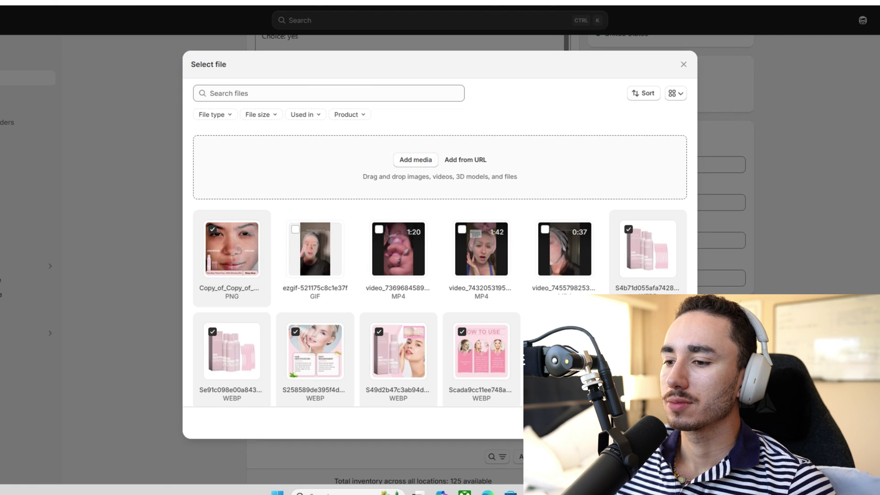
- Upload hero image temoplate (5) to the Shopify product's media, placing it first and the unsprayed/sprayed face picture second
click(416, 160)
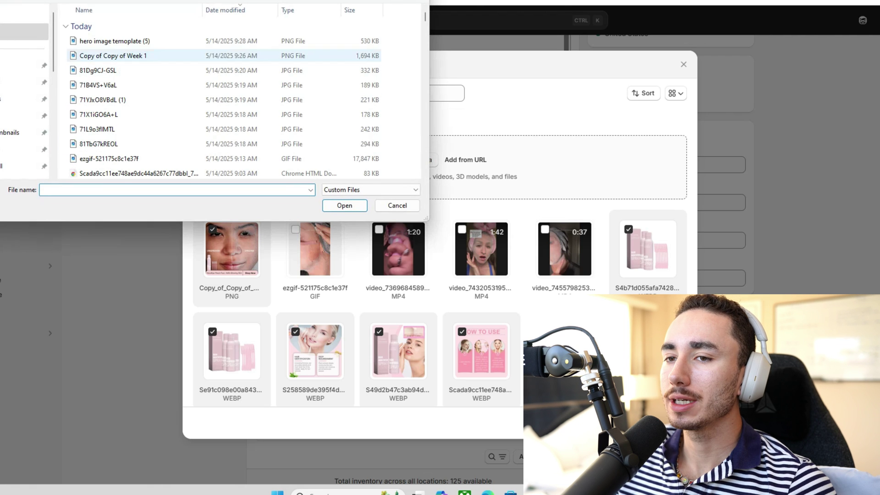
double_click(112, 41)
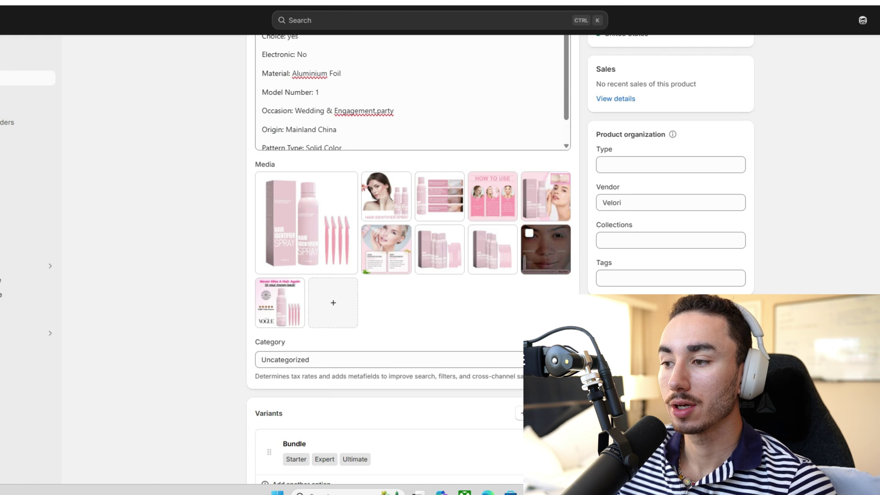
drag(280, 303, 306, 223)
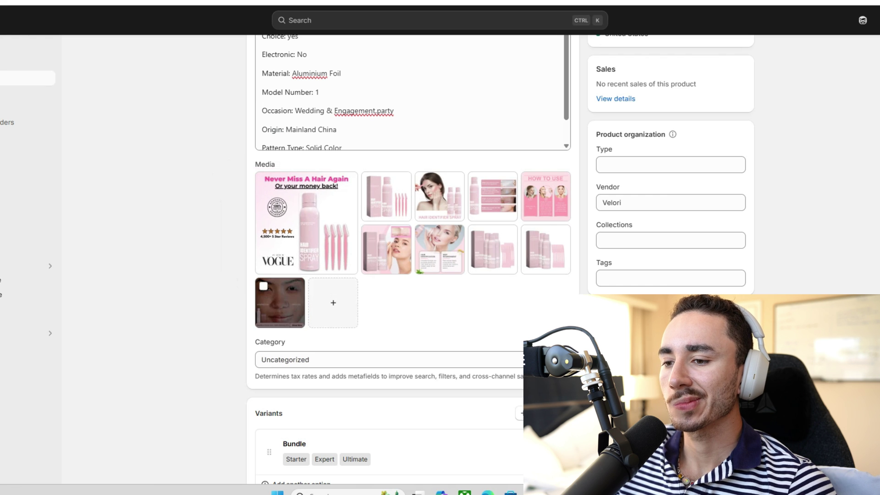
drag(280, 303, 386, 196)
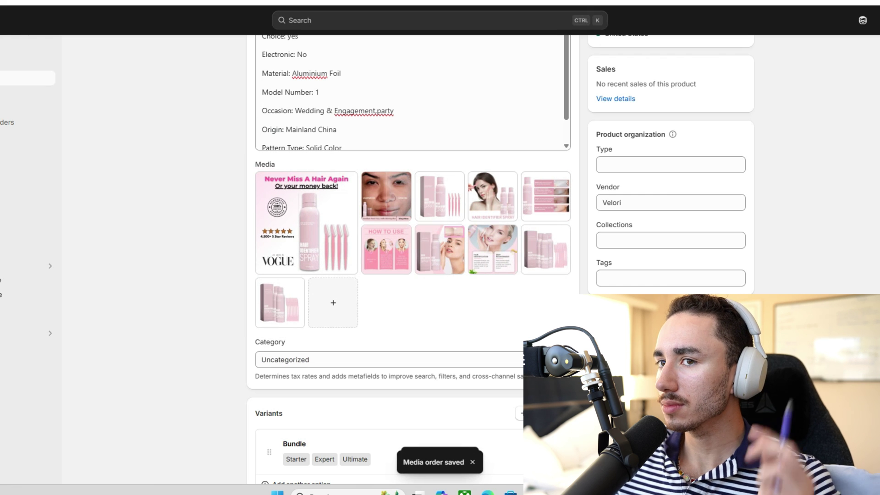
- Check which main picture the storefront preview shows for the Starter and Ultimate bundle options
key(ctrl+Tab)
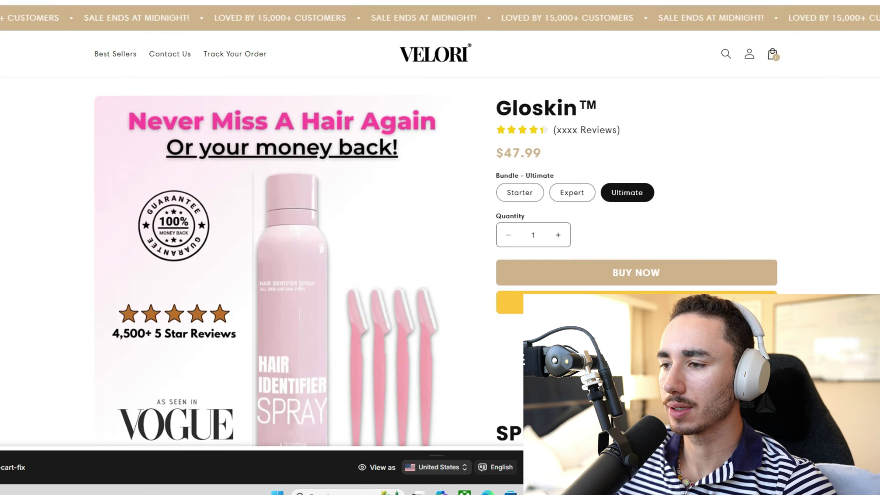
click(520, 192)
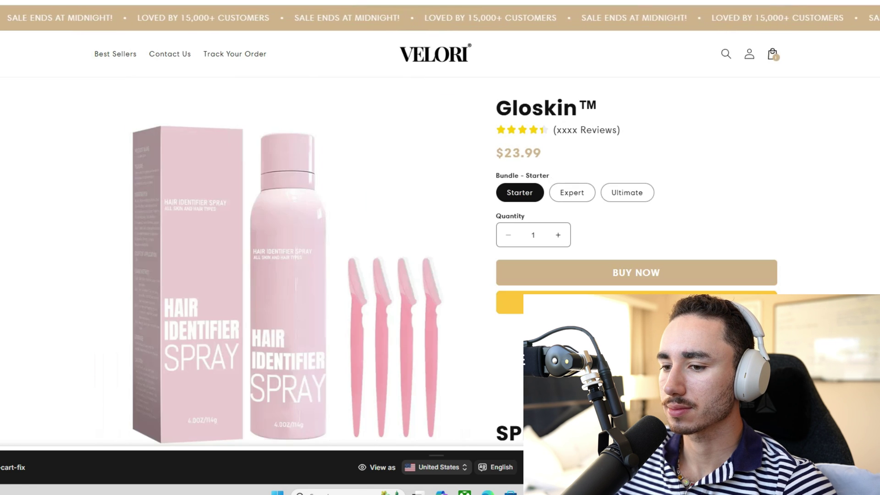
click(627, 193)
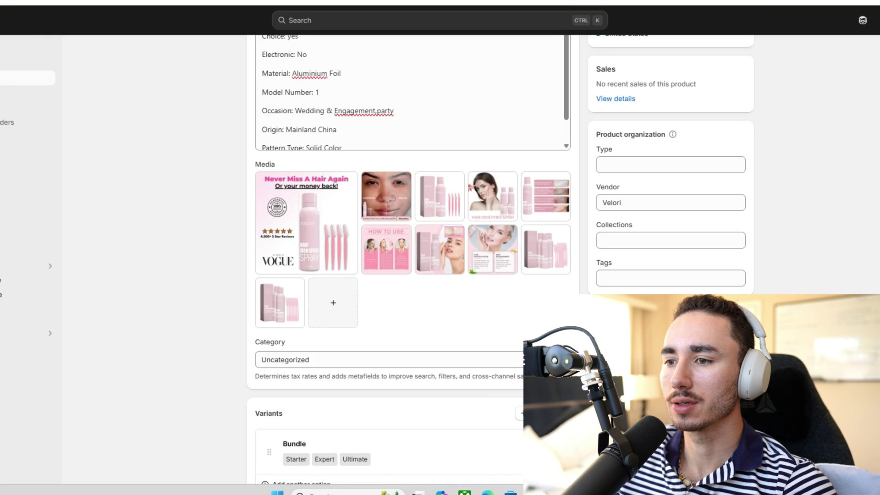
- Assign the "Never Miss A Hair Again" hero image to the Starter variant in the product's variant list
scroll(413, 230, down, 4)
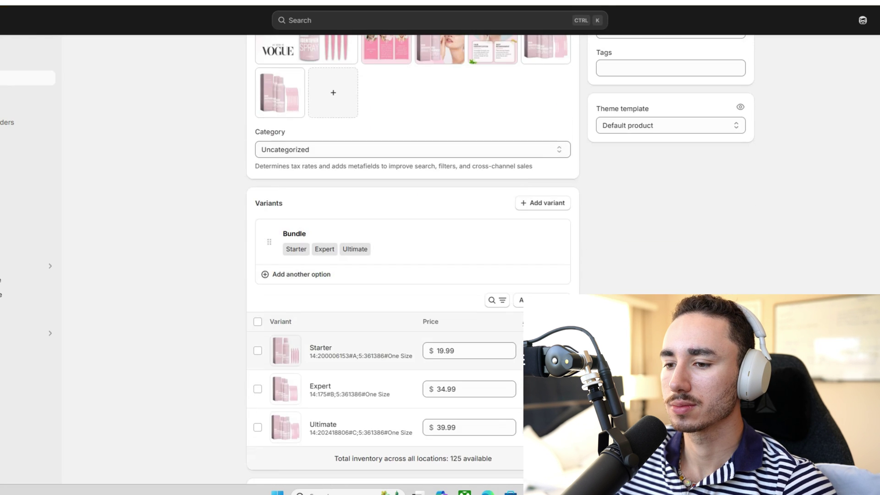
click(285, 351)
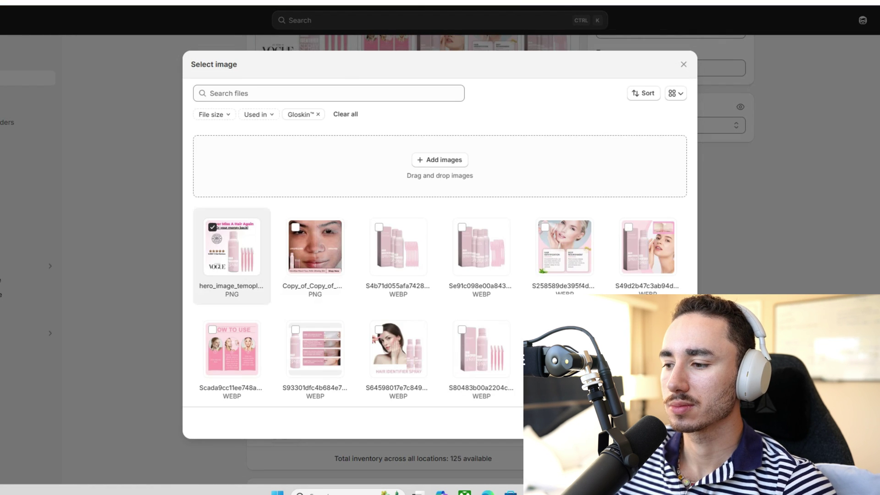
click(676, 422)
scroll(676, 423, up, 5)
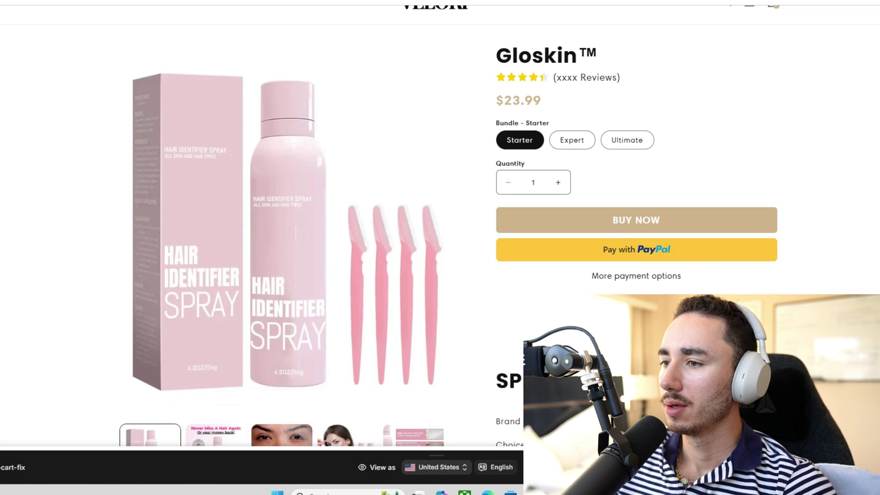
- Review the product gallery in the storefront preview and the top of the Gloskin page in the theme editor
scroll(440, 229, down, 10)
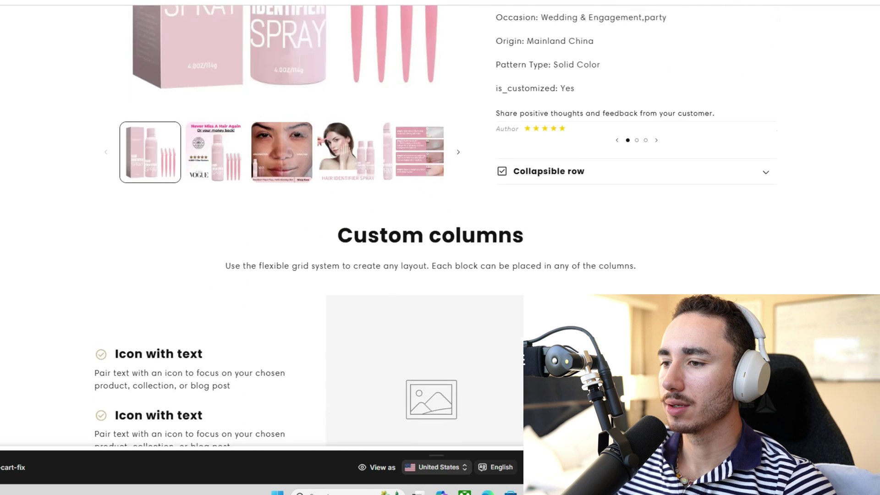
scroll(440, 229, up, 12)
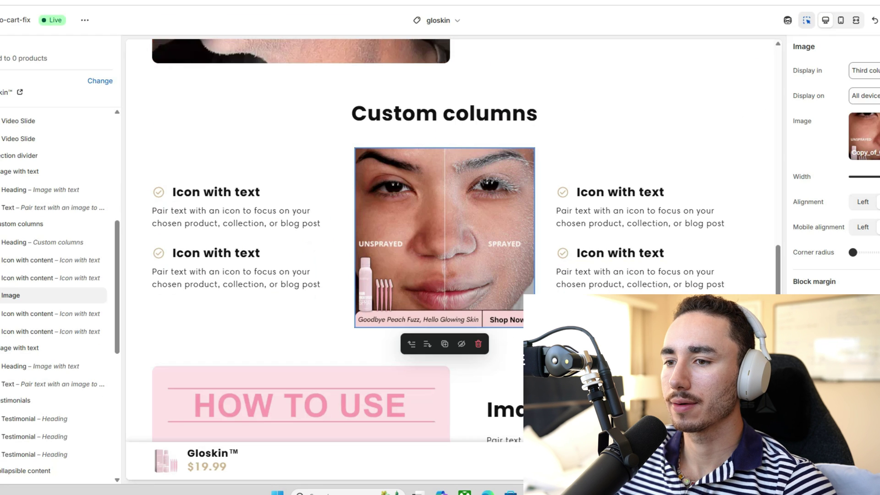
scroll(449, 229, up, 15)
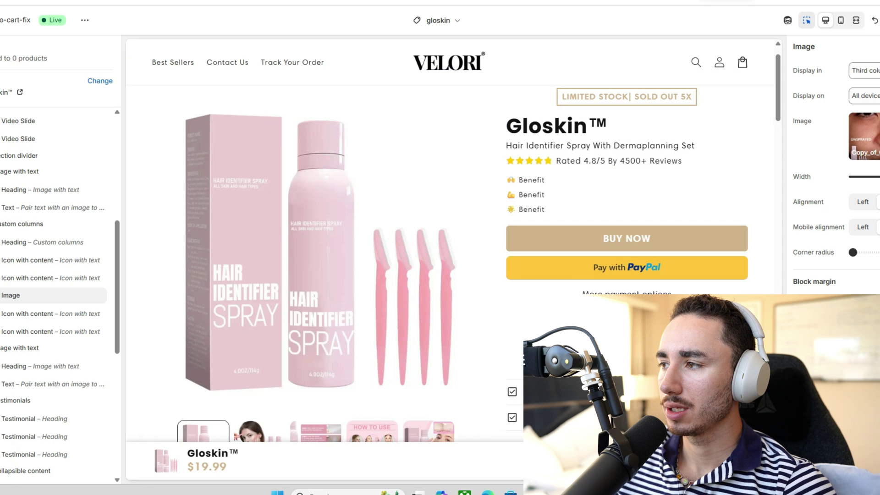
- Save the Gloskin theme template, overriding the recent theme customizations
key(ctrl+s)
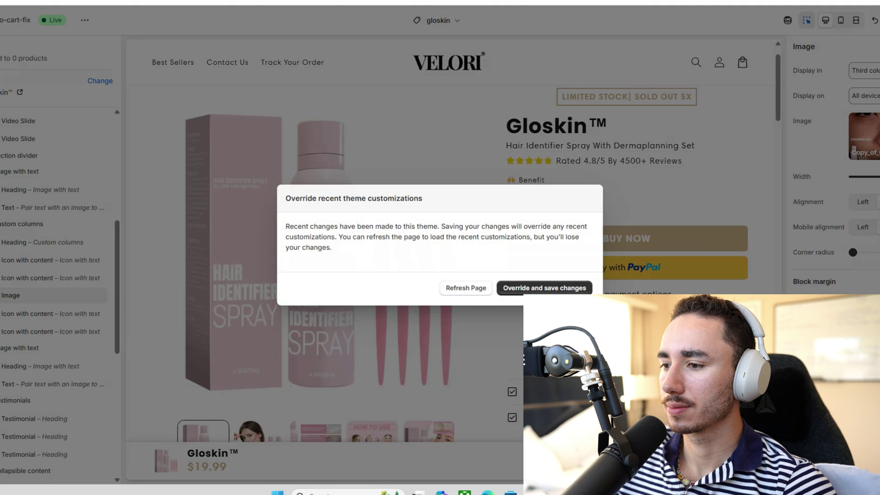
click(544, 288)
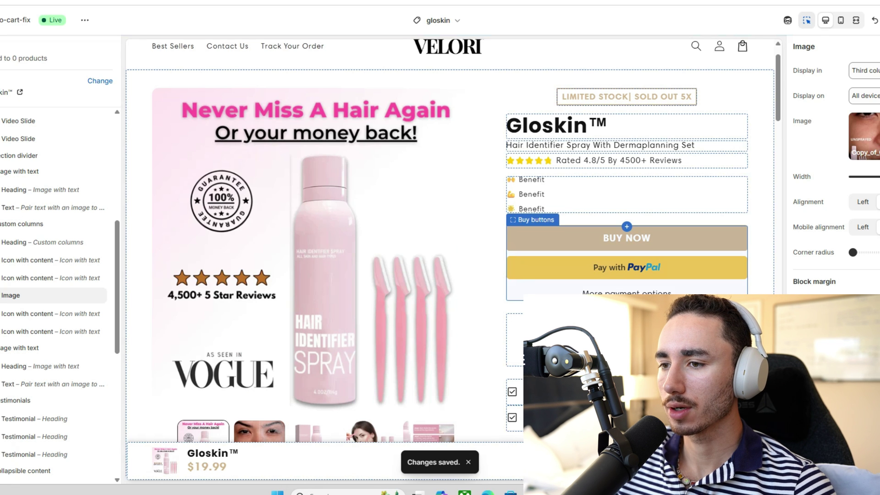
- Review the Gloskin page preview from the product gallery through the image, custom columns, testimonials, FAQ and reviews sections to the footer
scroll(449, 239, down, 15)
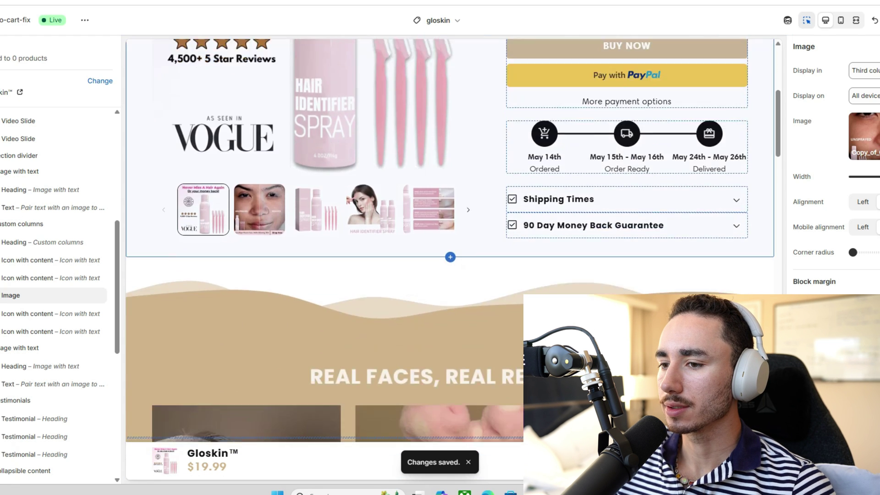
scroll(450, 239, down, 15)
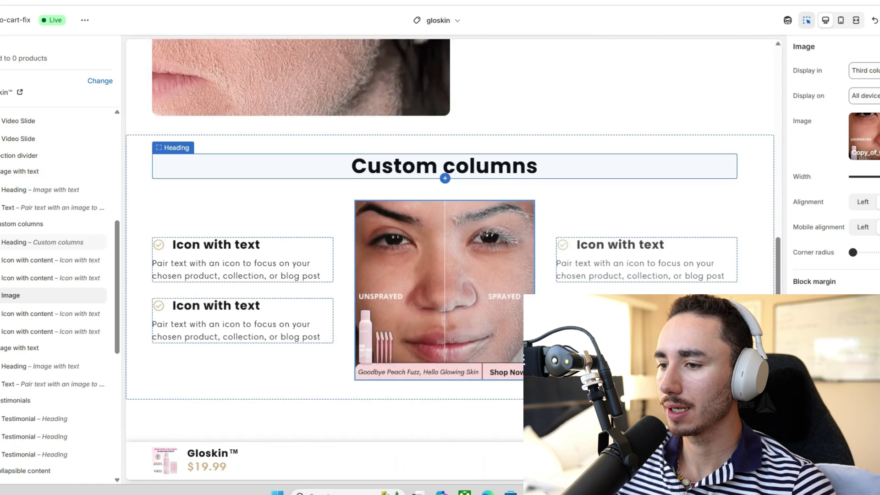
scroll(450, 206, down, 4)
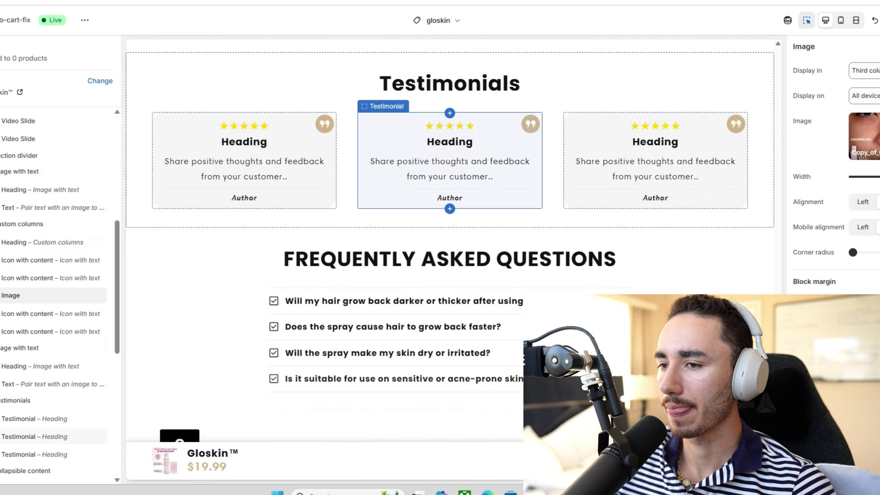
scroll(449, 206, down, 5)
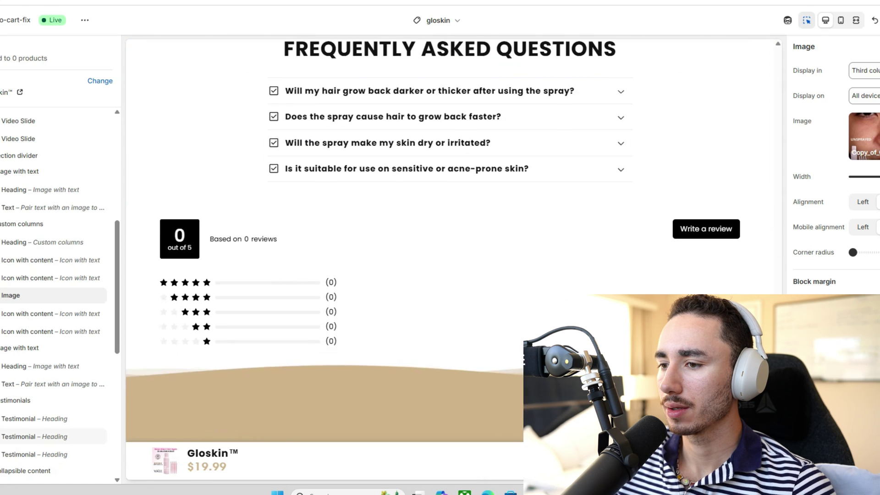
scroll(449, 206, up, 11)
scroll(449, 206, down, 8)
scroll(449, 206, down, 5)
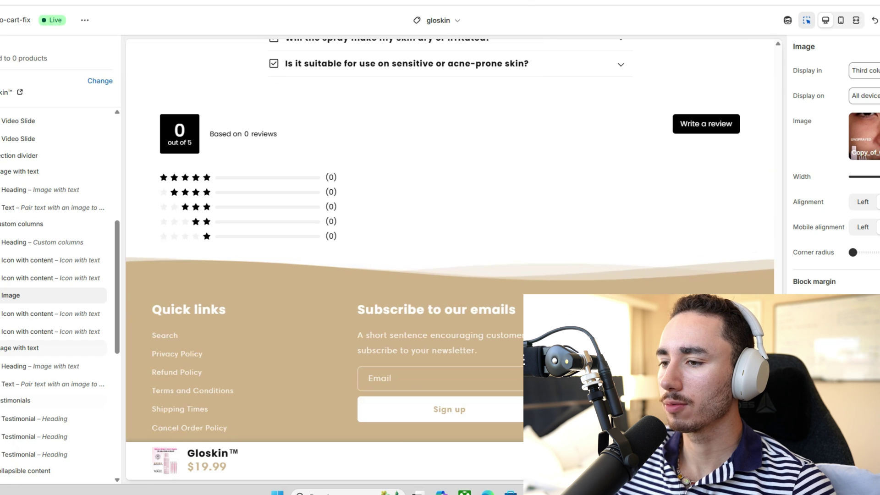
scroll(449, 206, up, 4)
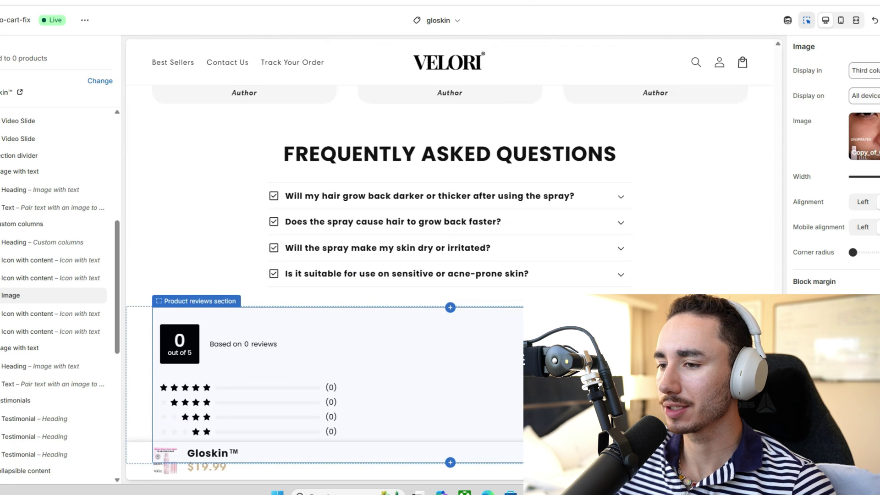
scroll(450, 284, up, 5)
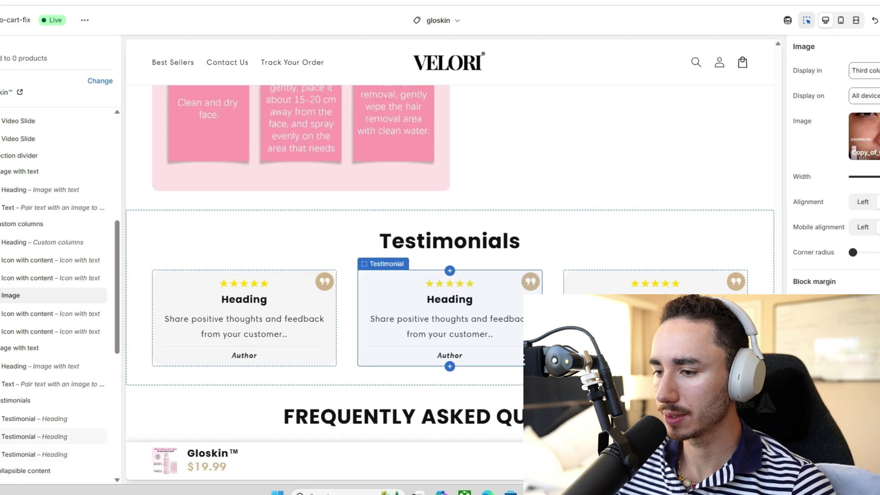
scroll(449, 294, up, 12)
scroll(449, 294, up, 15)
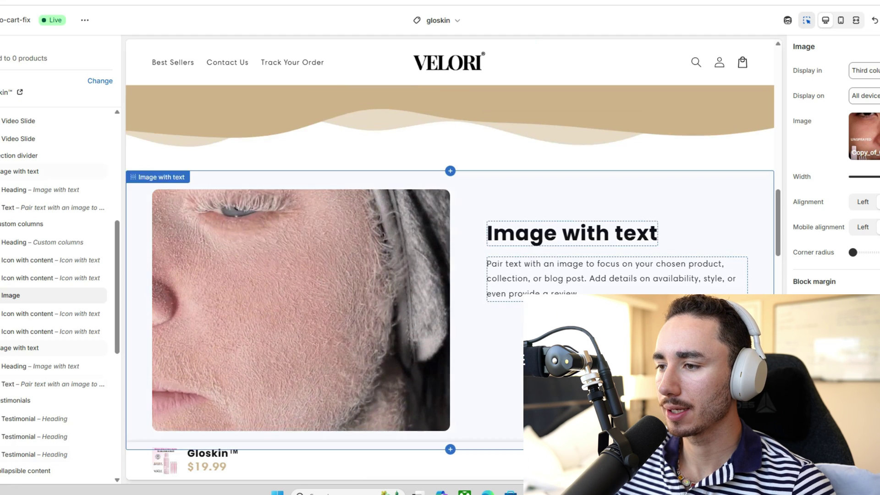
scroll(449, 284, up, 5)
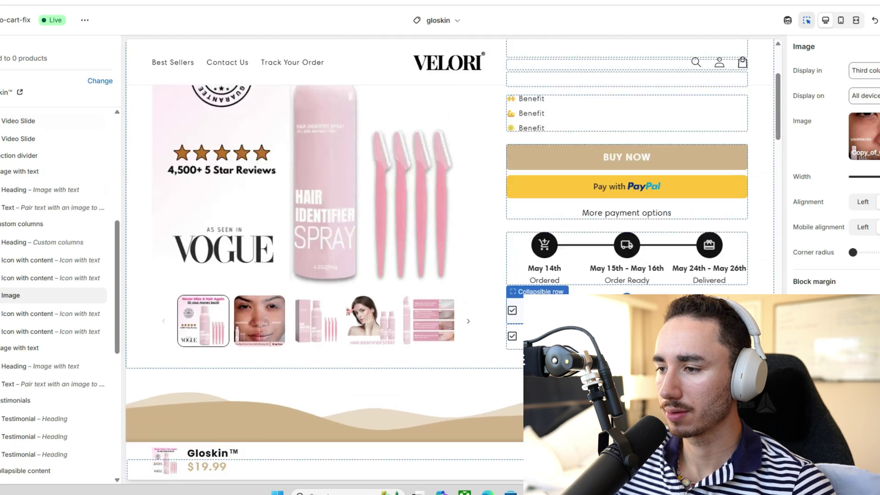
scroll(449, 284, down, 6)
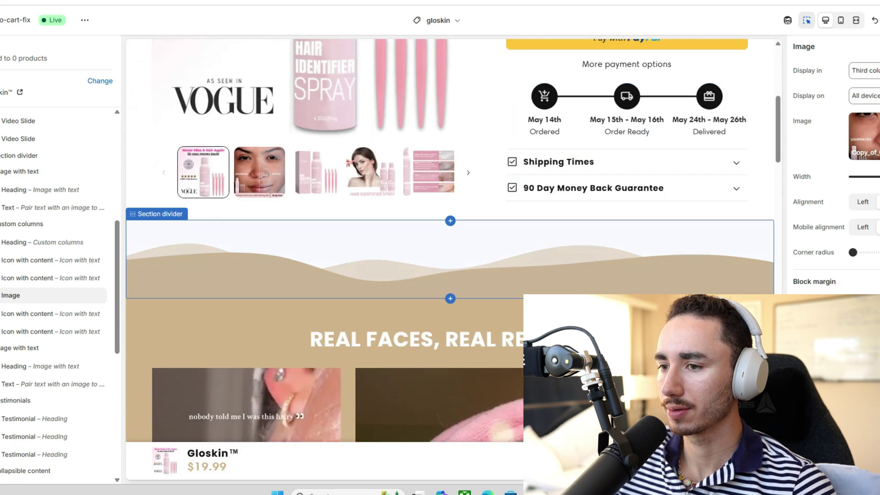
scroll(449, 284, down, 15)
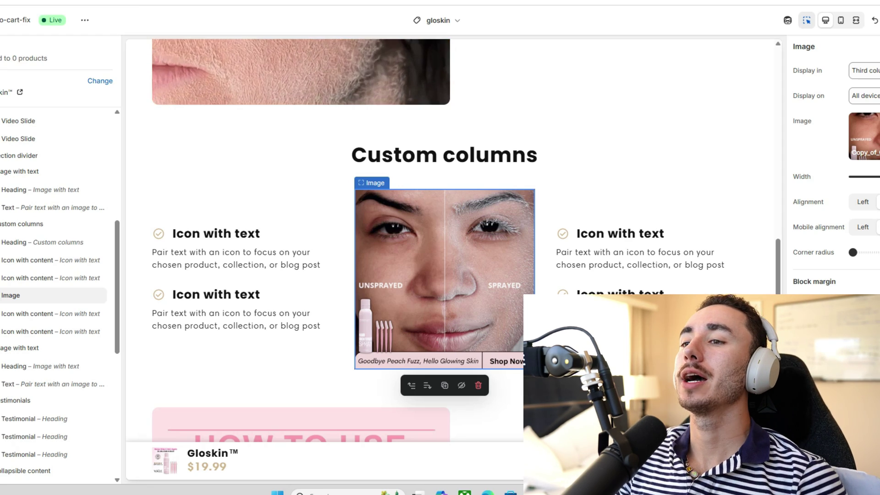
scroll(451, 257, up, 10)
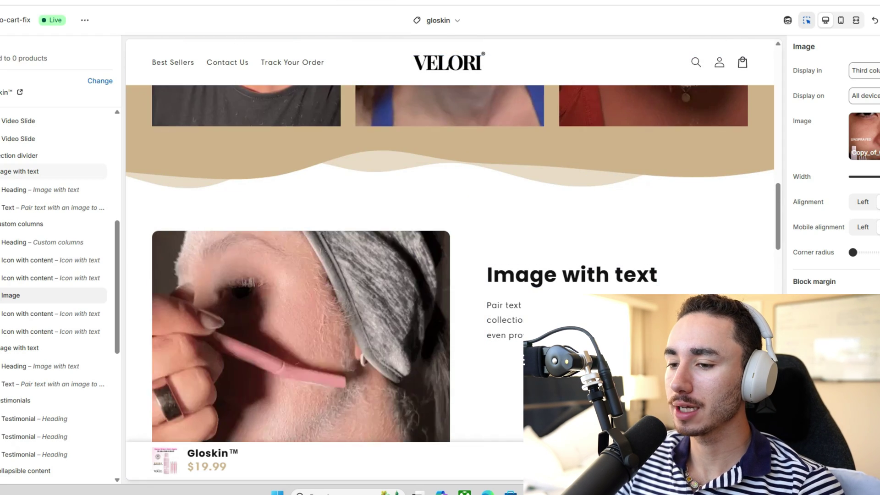
scroll(451, 256, up, 9)
scroll(452, 257, down, 9)
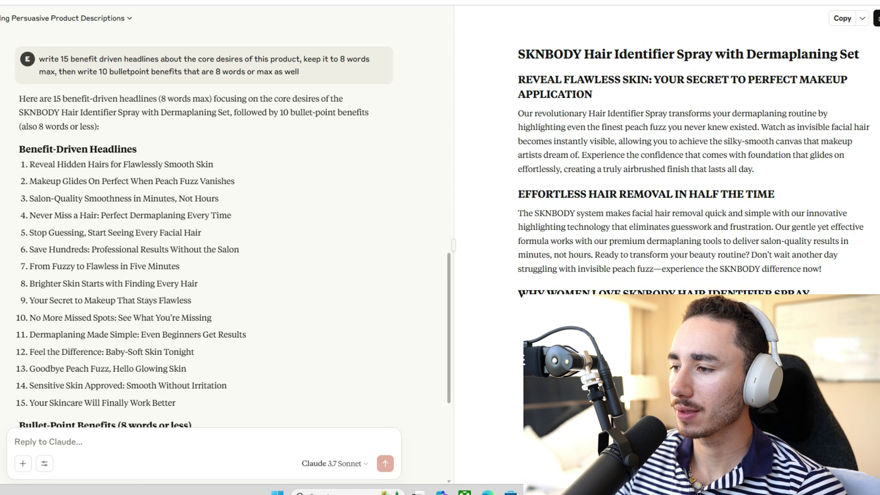
- Set the first image-with-text heading to "EFFORTLESS HAIR REMOVAL IN HALF THE TIME", copied from the Claude document
triple_click(633, 194)
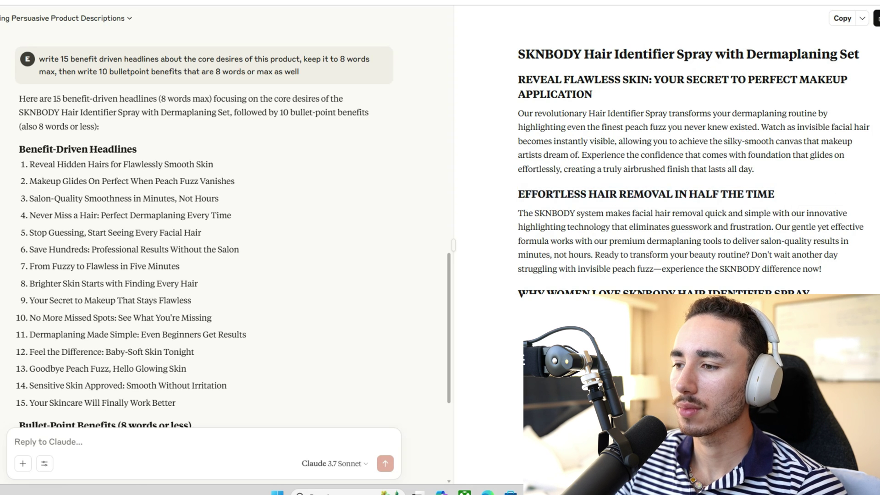
drag(518, 194, 775, 194)
key(ctrl+c)
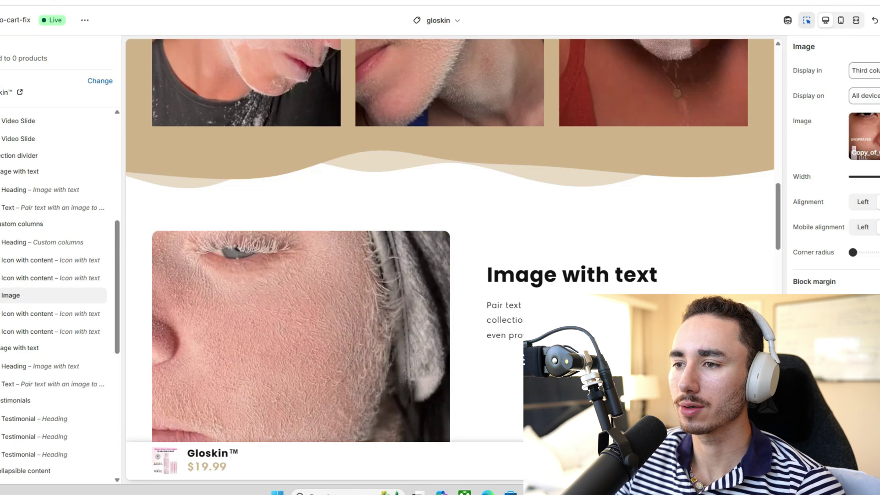
click(571, 275)
key(ctrl+v)
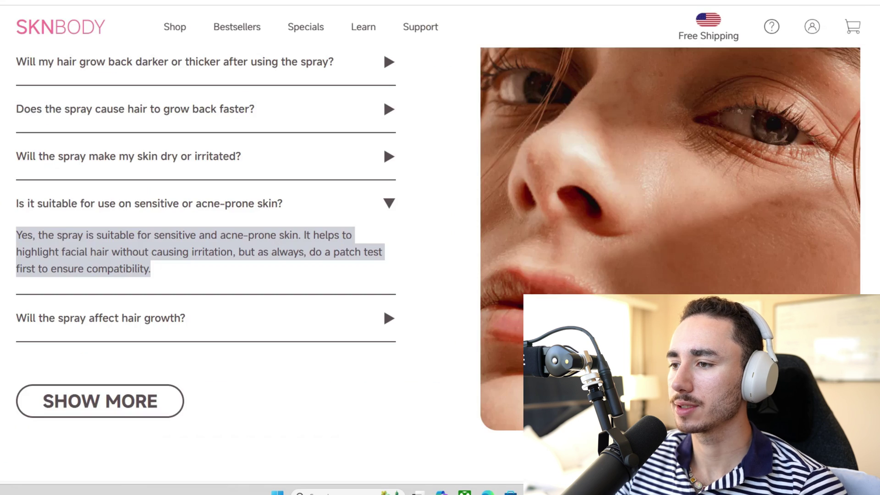
- Examine the SKNBODY competitor product page's sections and the benefit bullets under its buy button
scroll(383, 307, up, 15)
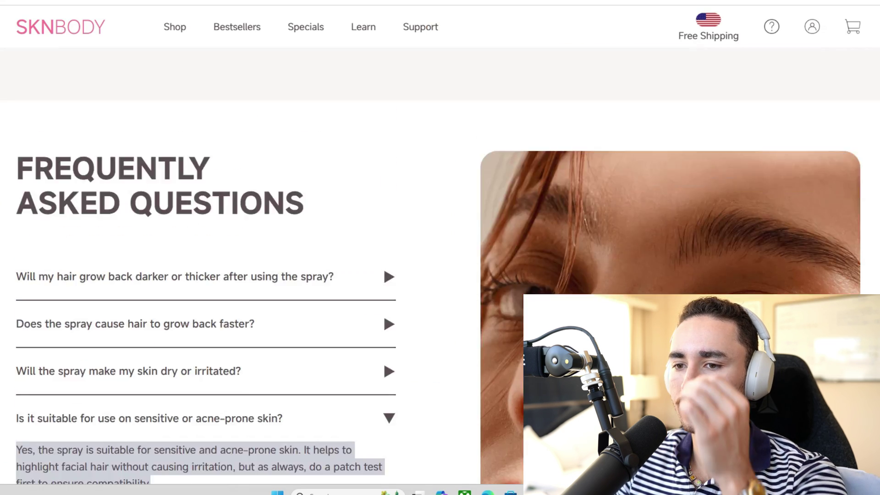
scroll(440, 266, up, 15)
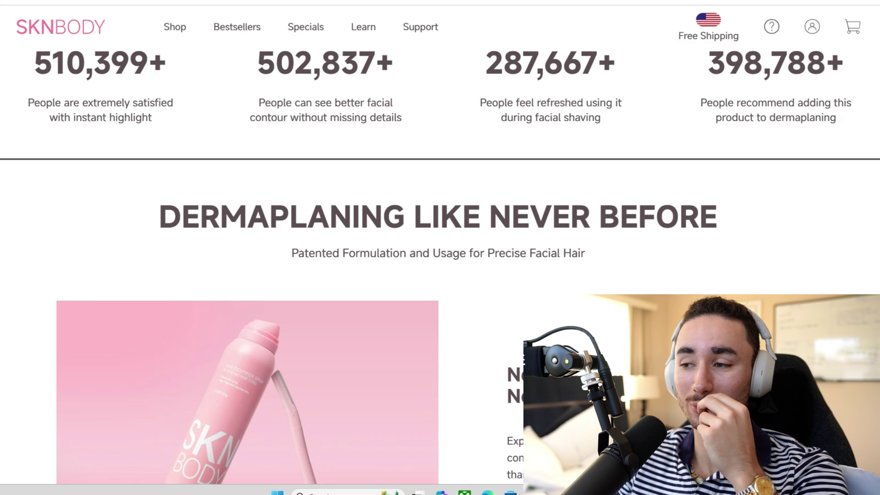
scroll(440, 266, up, 15)
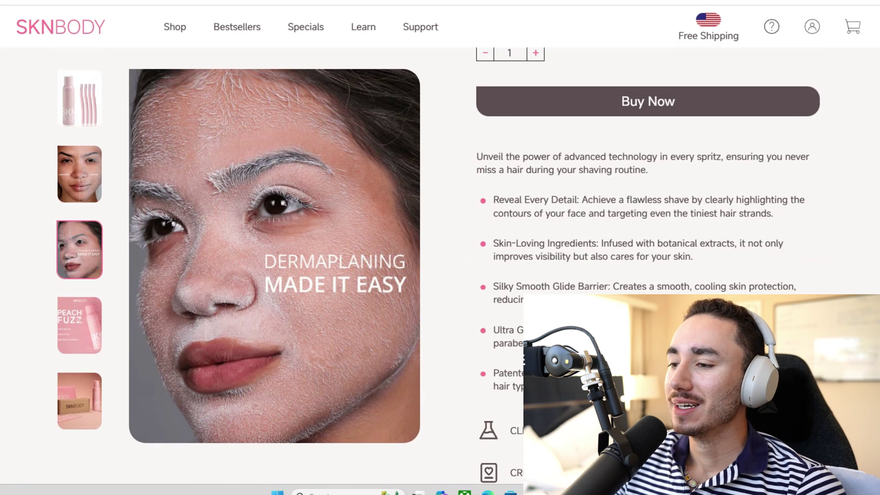
drag(493, 200, 779, 244)
click(778, 243)
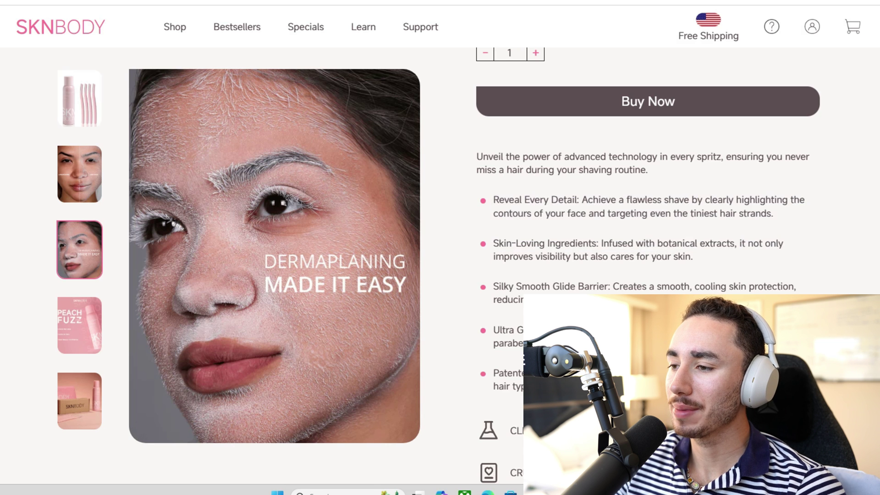
scroll(642, 265, up, 8)
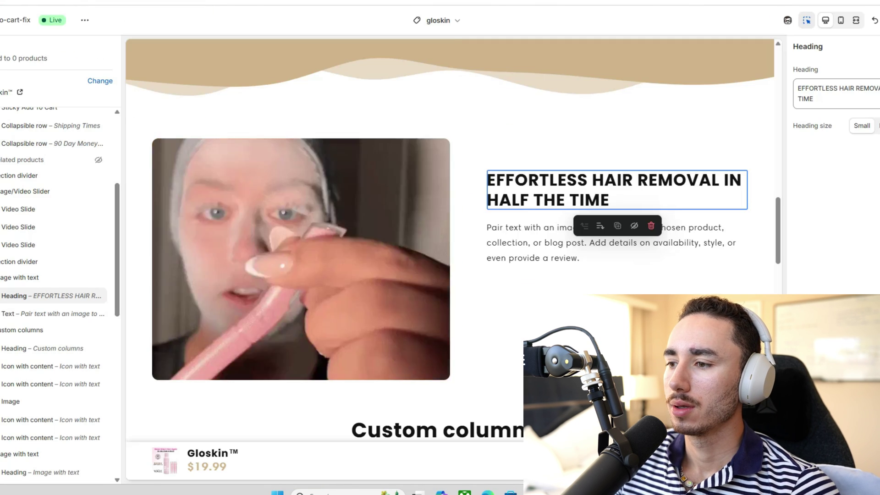
- Fill the 90 Day Money Back Guarantee row's content with the 90-day smooth skin guarantee paragraph from the Claude document
scroll(624, 275, up, 15)
scroll(625, 275, down, 3)
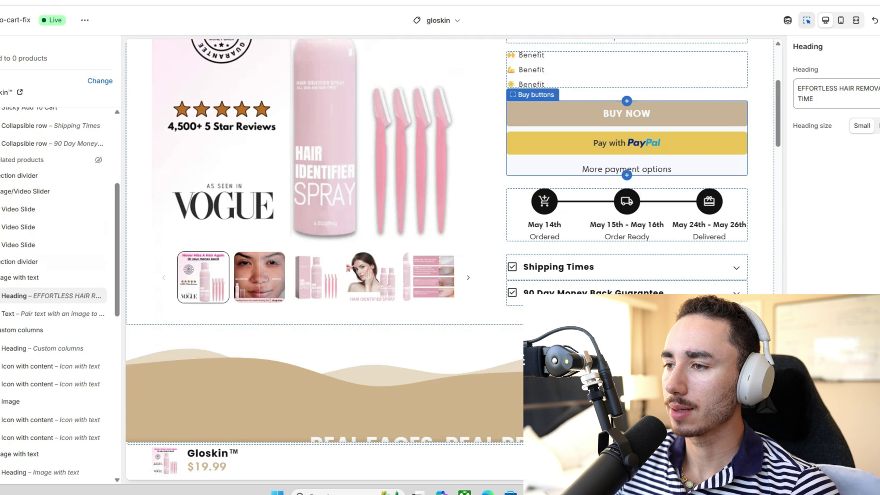
click(594, 291)
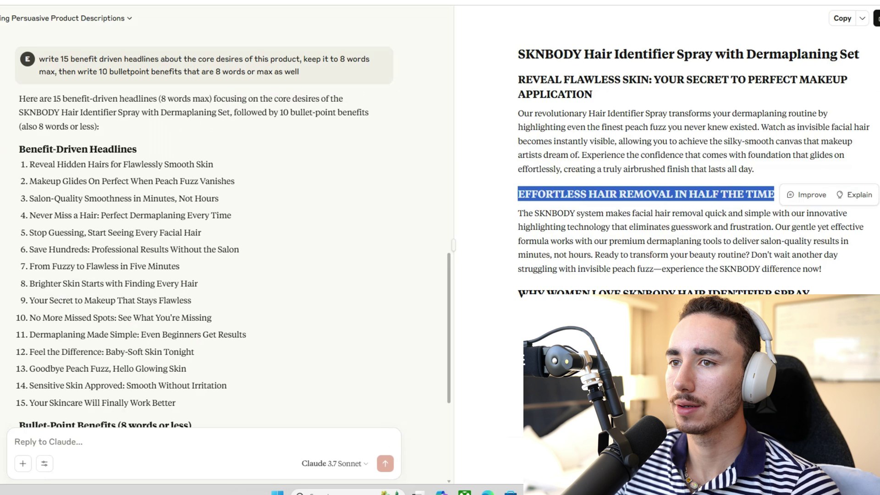
scroll(697, 183, down, 15)
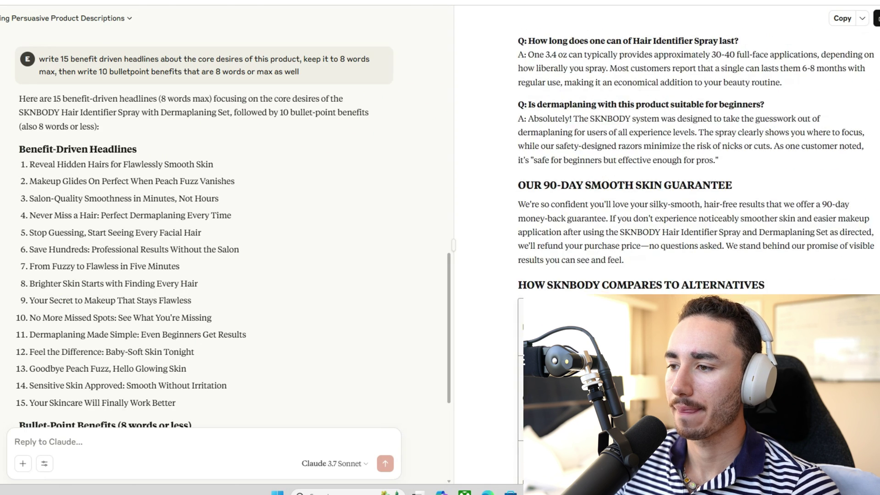
scroll(696, 160, down, 3)
drag(518, 99, 623, 155)
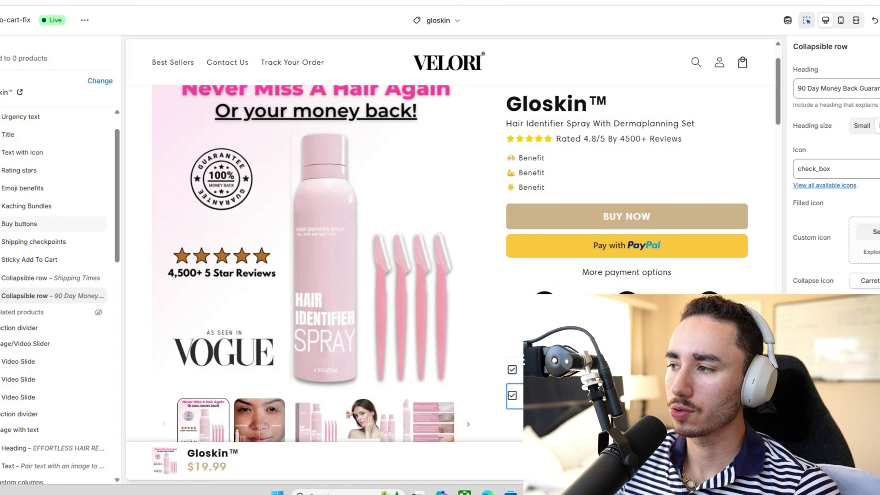
scroll(836, 165, down, 4)
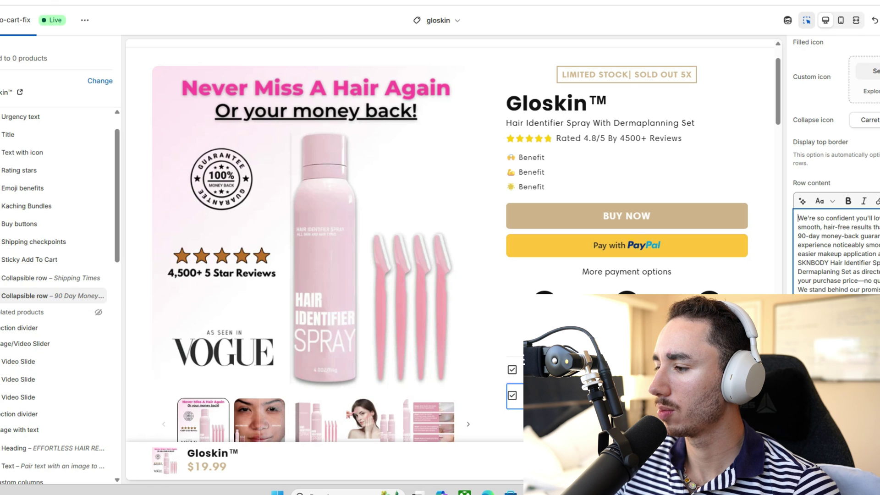
key(shift+Up)
key(shift+Up)
key(shift+Up)
key(shift+Up)
key(shift+Up)
key(shift+Up)
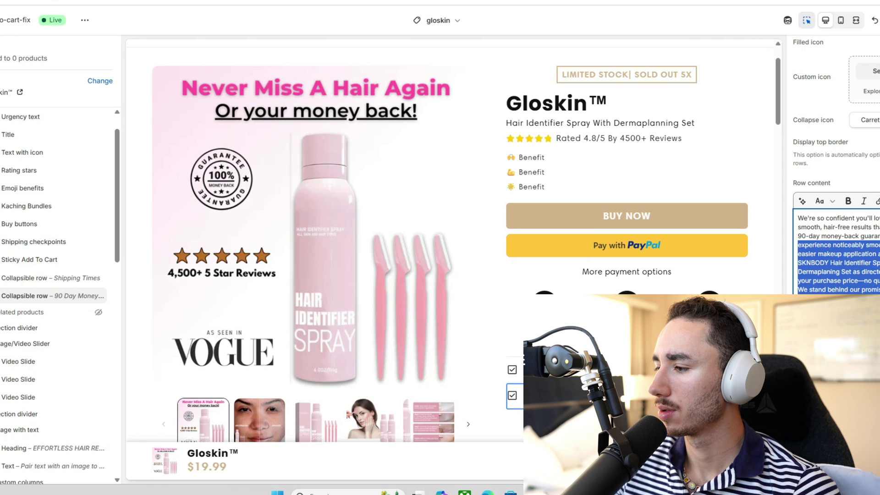
key(Right)
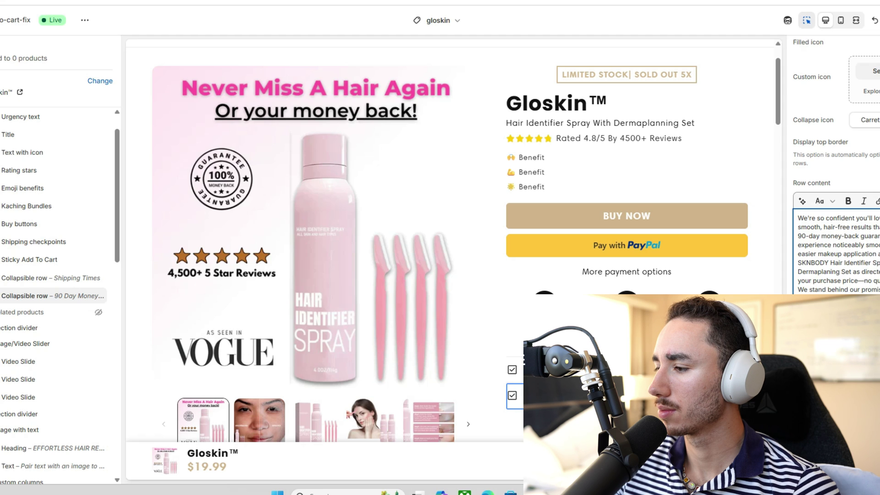
- Delete the phrase "SKNBODY Hair Identifier Spray and Dermaplaning Set as directed" from the guarantee row's content
key(ctrl+shift+Right)
key(ctrl+shift+Right)
key(ctrl+shift+Right)
key(ctrl+shift+Right)
key(ctrl+shift+Right)
key(ctrl+shift+Right)
key(ctrl+shift+Right)
key(ctrl+shift+Right)
key(ctrl+shift+Right)
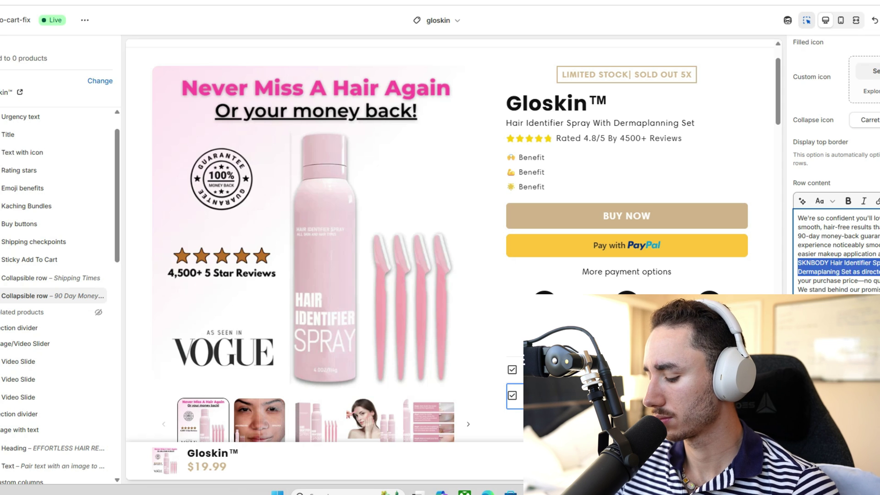
key(BackSpace)
- Delete the closing sentence "We stand behind our promise of visible results you can see and feel." from the guarantee row's content
key(ctrl+shift+Right)
key(ctrl+shift+Right)
key(ctrl+shift+Right)
key(ctrl+shift+Right)
key(ctrl+shift+Right)
key(ctrl+shift+Right)
key(ctrl+shift+Right)
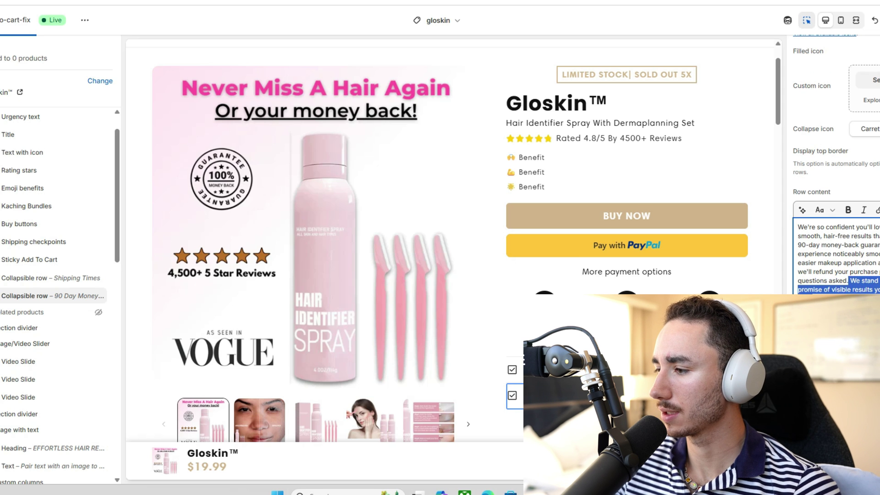
key(BackSpace)
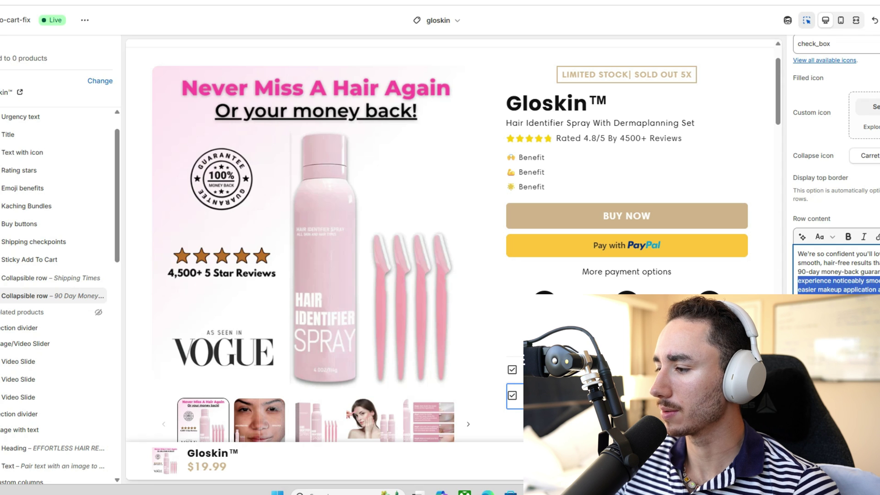
scroll(834, 160, up, 1)
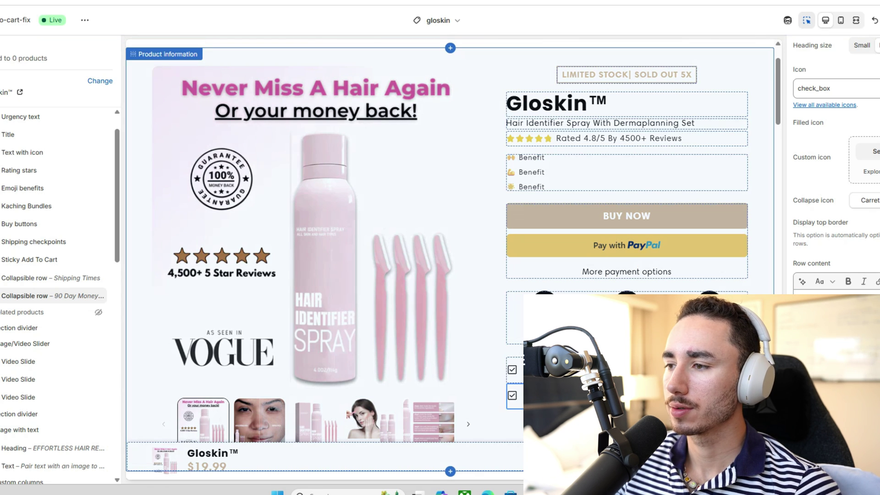
scroll(449, 257, down, 15)
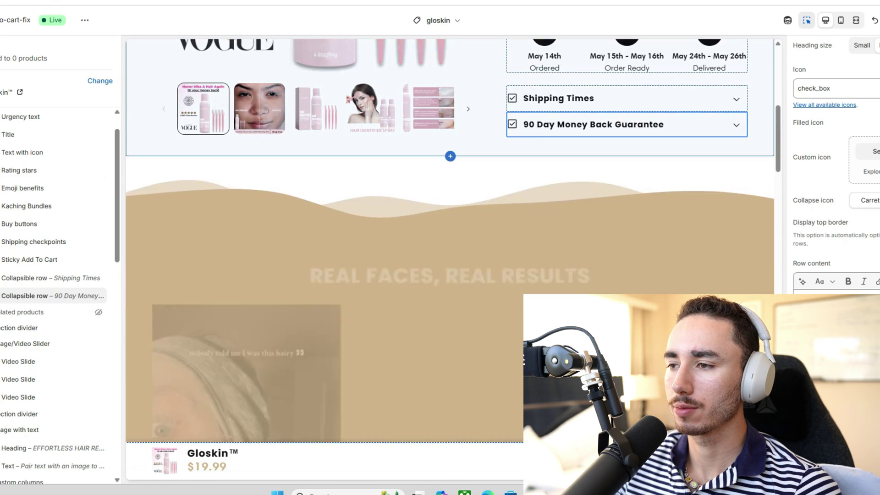
- Replace the first placeholder in the emoji benefits with Claude's headline "Reveal Hidden Hairs for Flawlessly Smooth Skin", beside its emoji
scroll(449, 257, up, 5)
scroll(449, 257, up, 10)
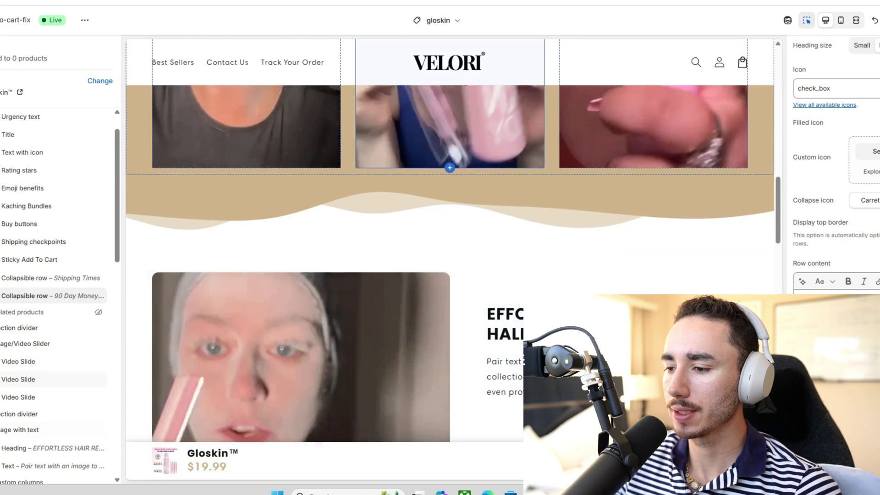
scroll(450, 257, up, 5)
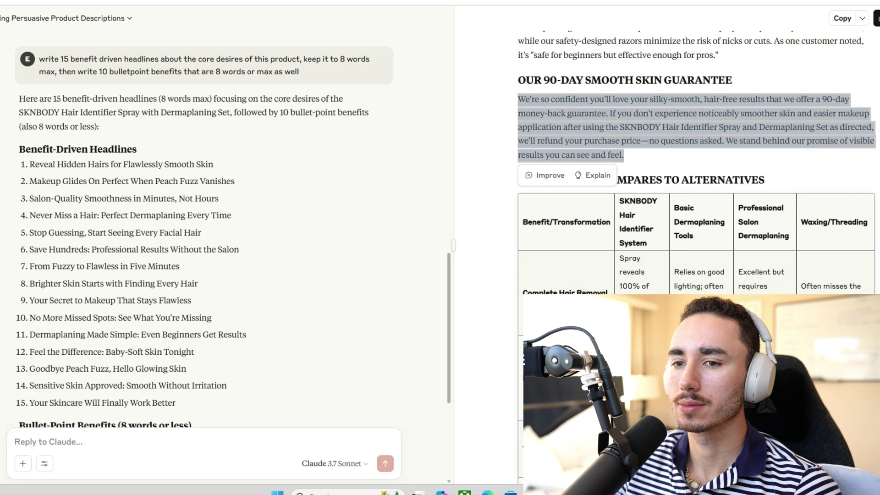
key(Escape)
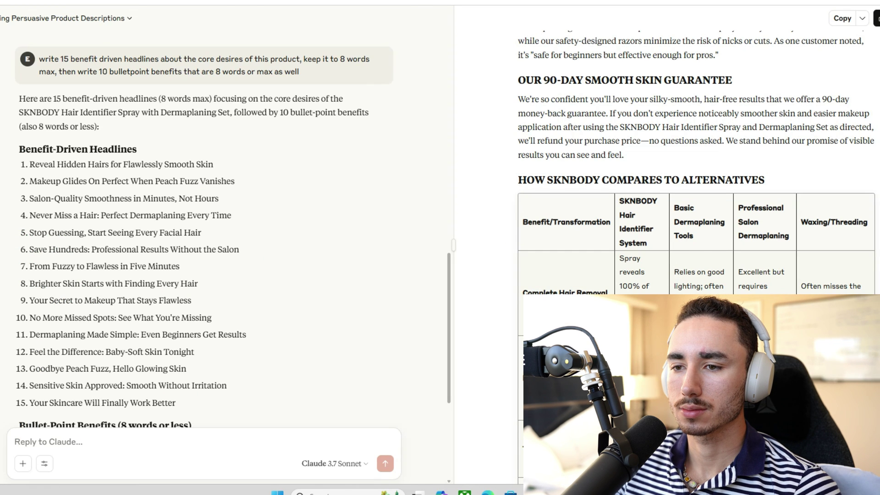
drag(29, 164, 214, 164)
key(ctrl+c)
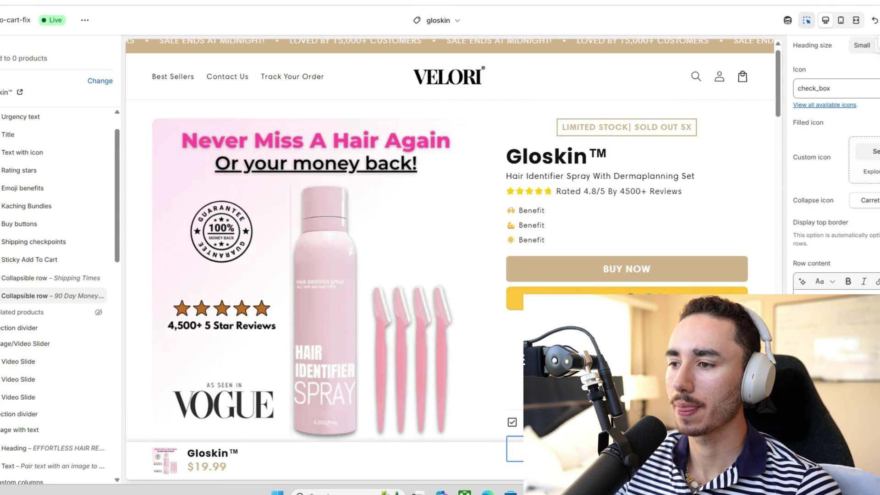
click(627, 225)
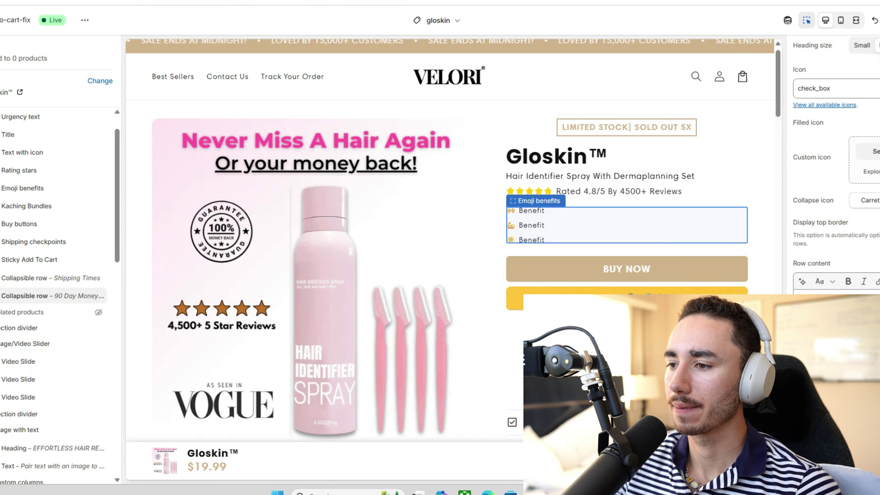
click(818, 105)
double_click(818, 105)
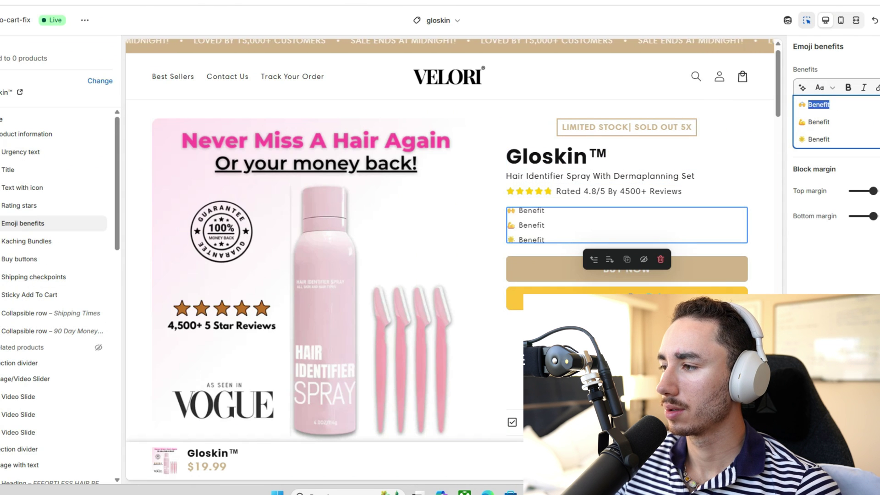
key(ctrl+v)
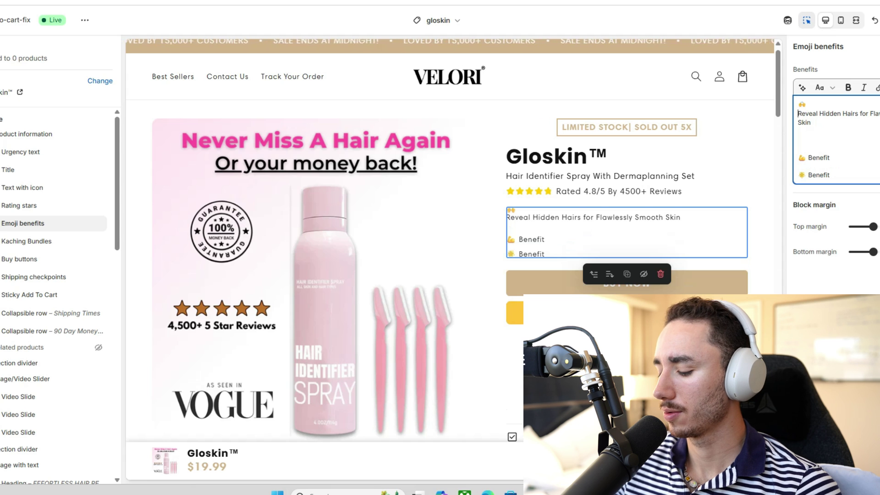
click(798, 114)
key(BackSpace)
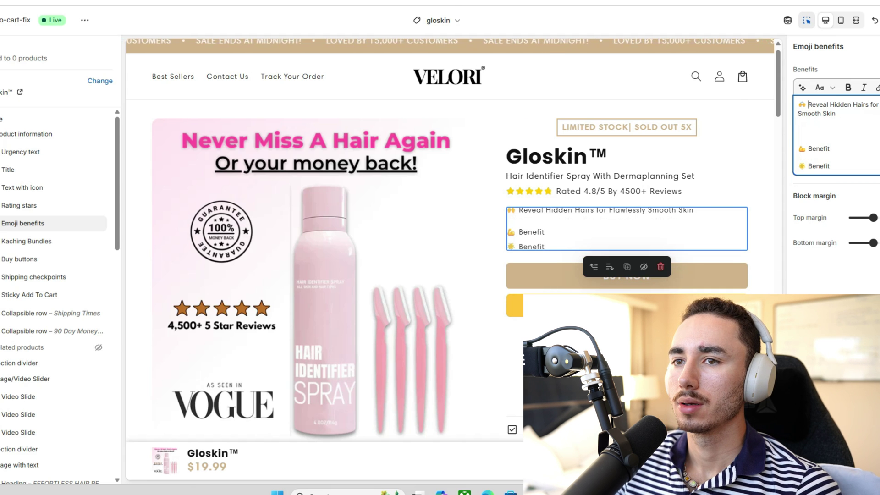
- Replace the second placeholder benefit with Claude's headline "Sensitive Skin Approved: Smooth Without Irritation", on the same line as its emoji
key(alt+Tab)
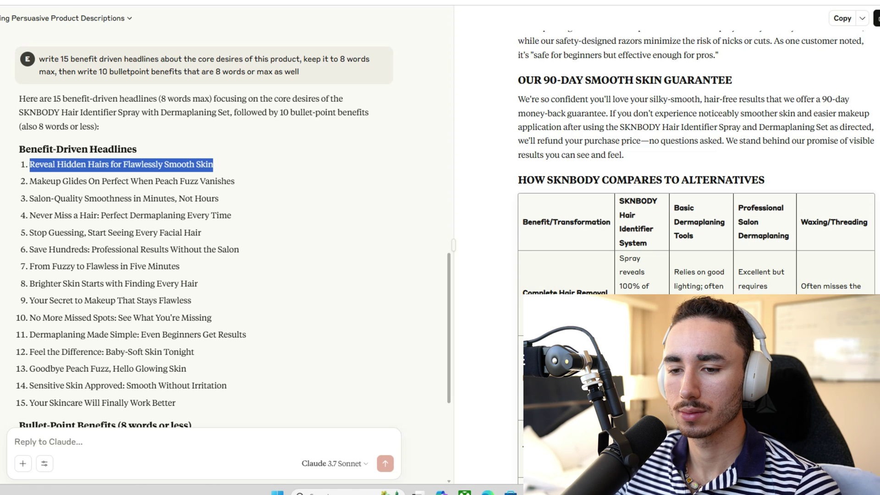
drag(30, 385, 227, 385)
key(ctrl+c)
key(alt+Tab)
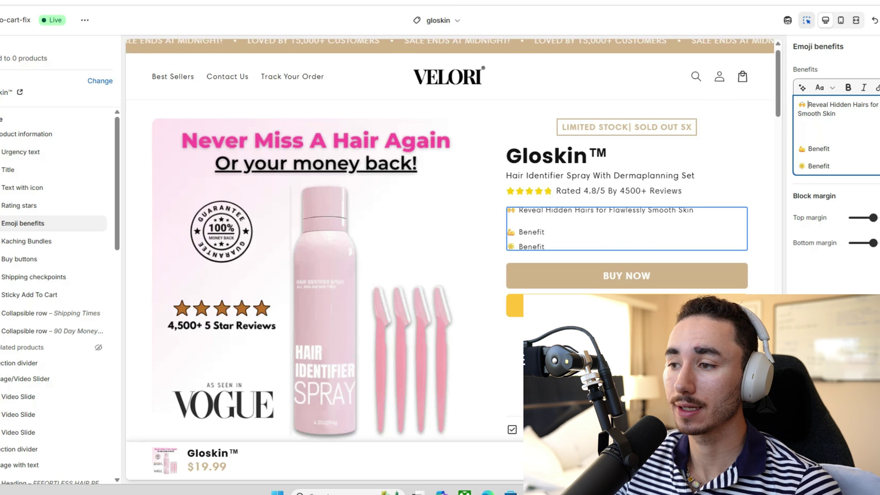
double_click(819, 148)
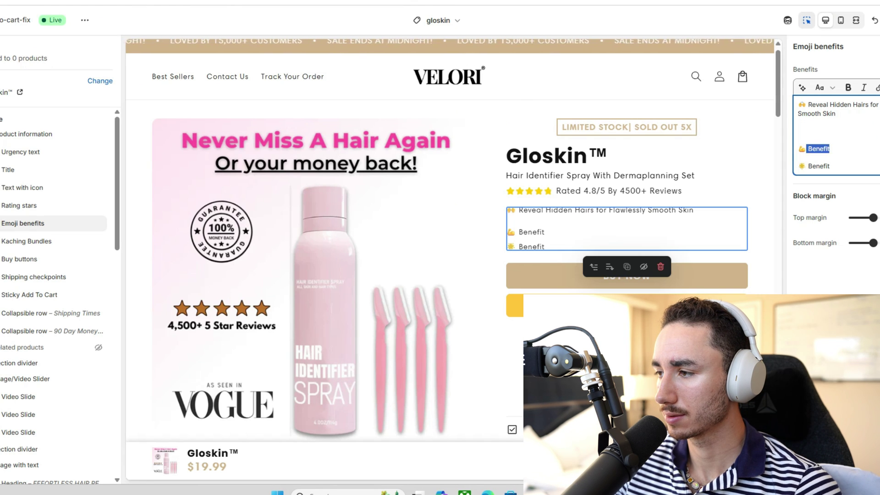
key(ctrl+v)
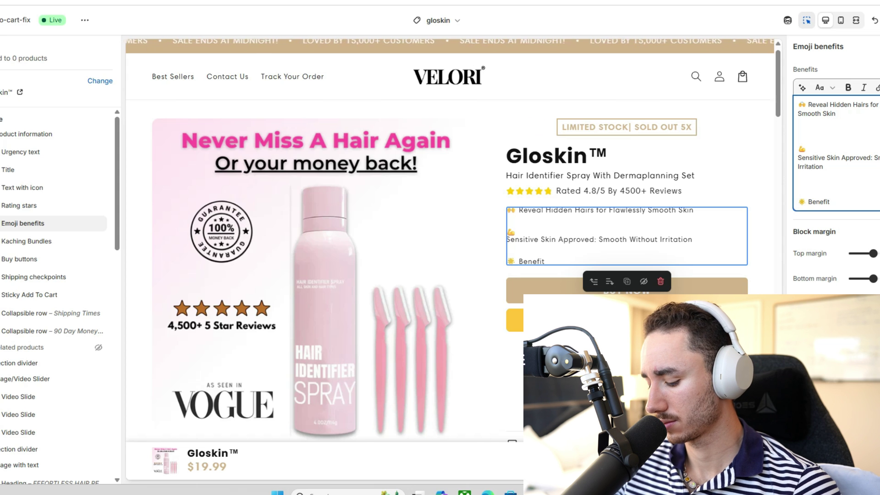
key(BackSpace)
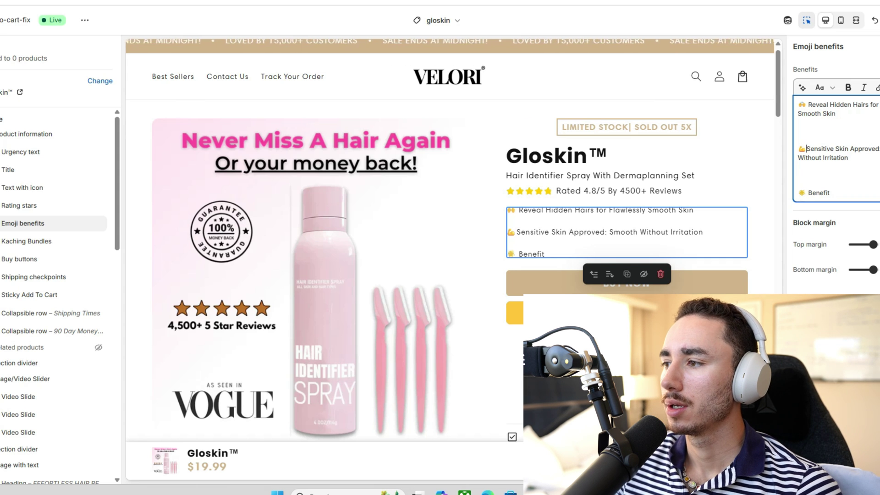
- Ask Claude to "write more benefits tied to the core desire of perfect makeup"
key(alt+Tab)
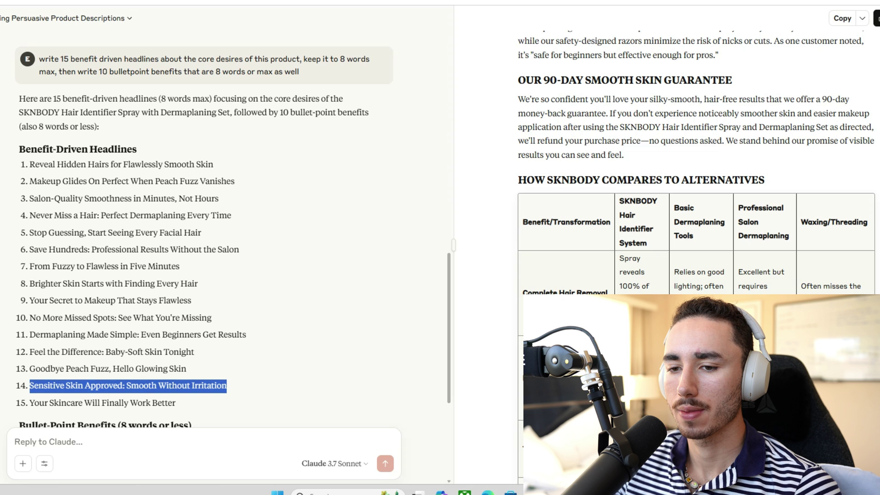
drag(29, 300, 191, 300)
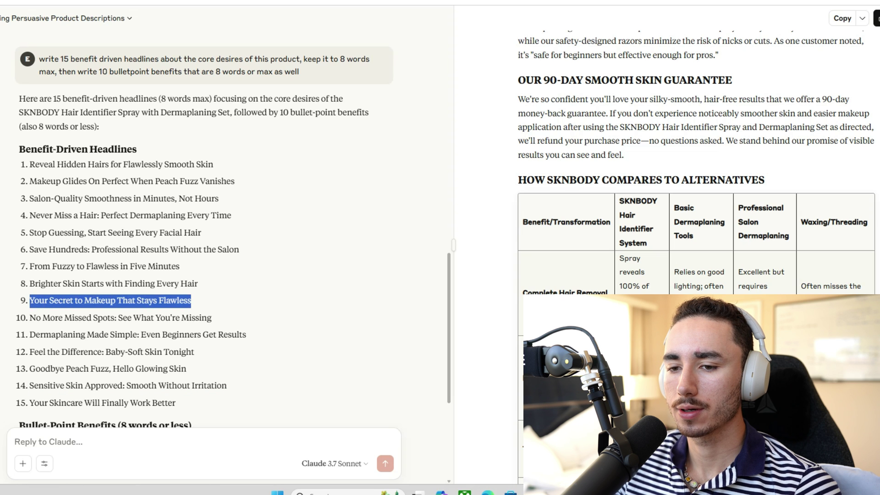
click(46, 441)
scroll(224, 229, down, 1)
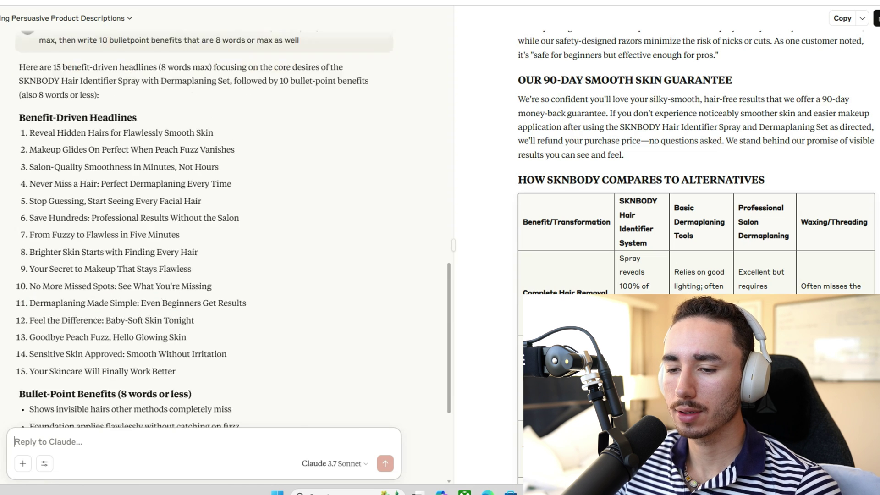
scroll(225, 229, down, 4)
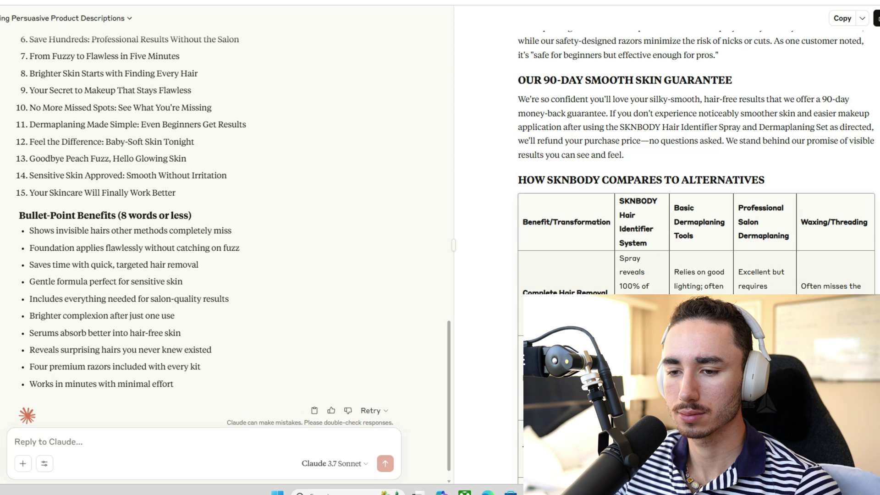
text(write mopre)
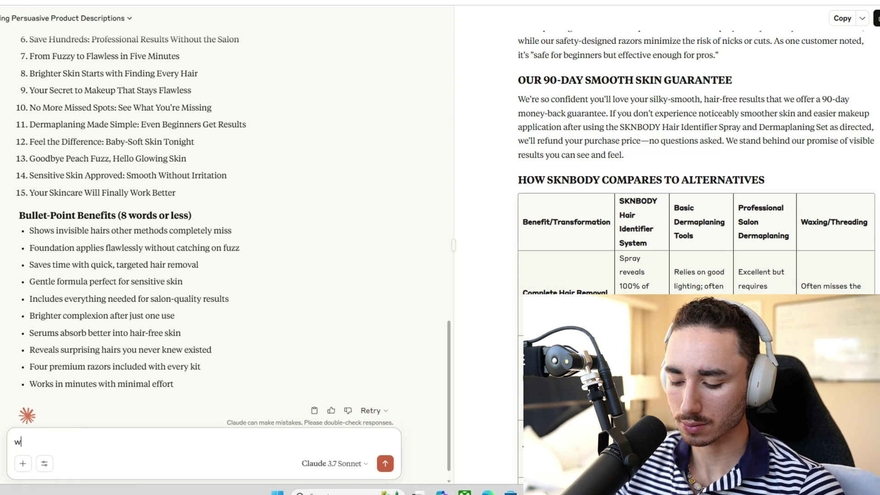
key(BackSpace)
key(BackSpace)
key(BackSpace)
key(BackSpace)
text(re bene)
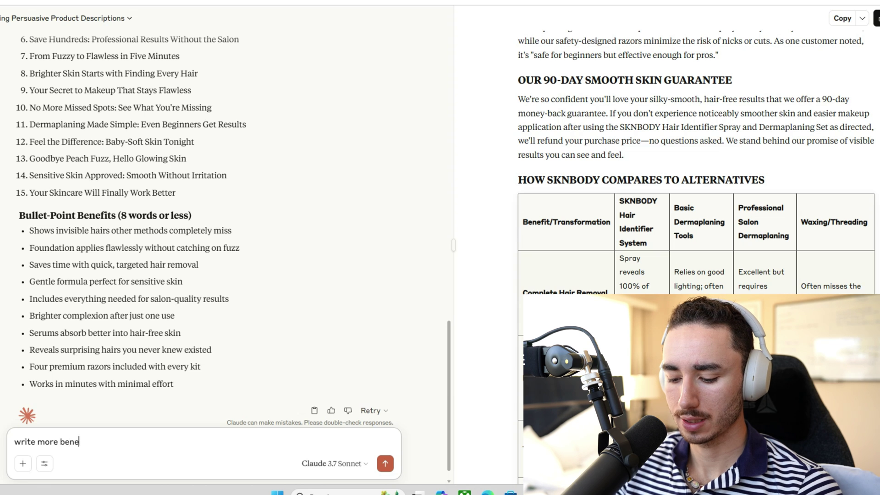
text(fits tied to the)
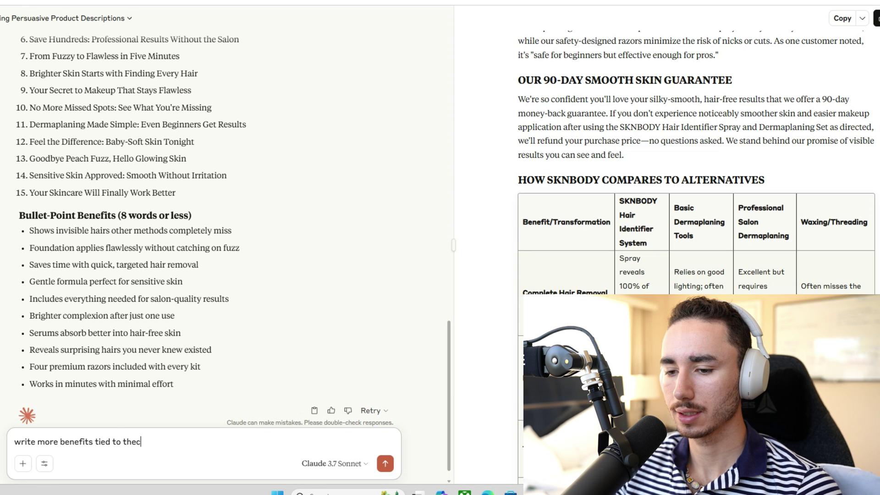
text( core desi)
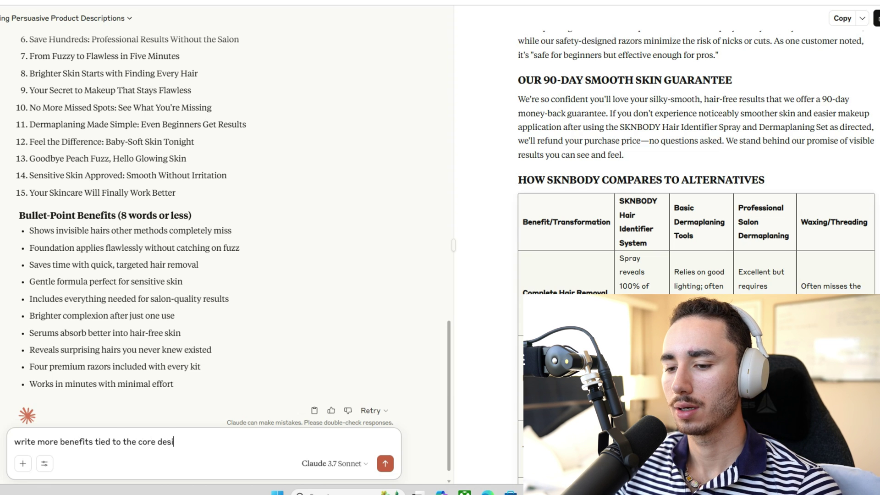
text(re of perfec)
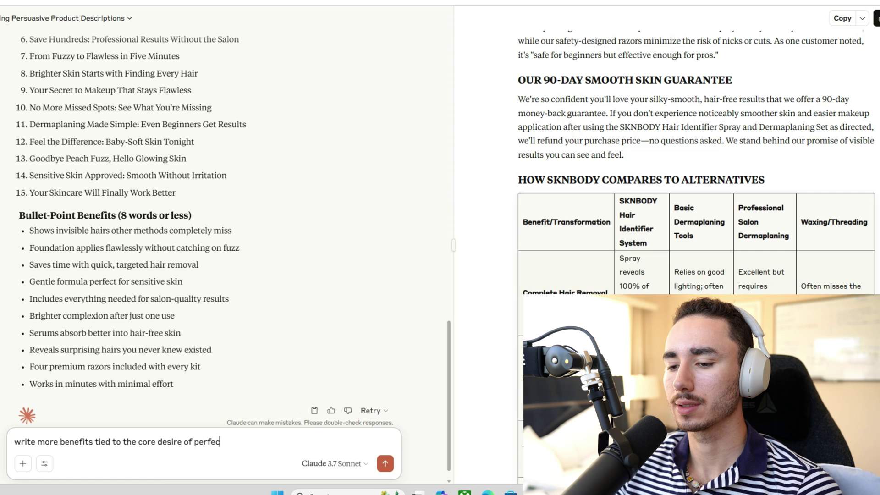
text(t makeui)
key(BackSpace)
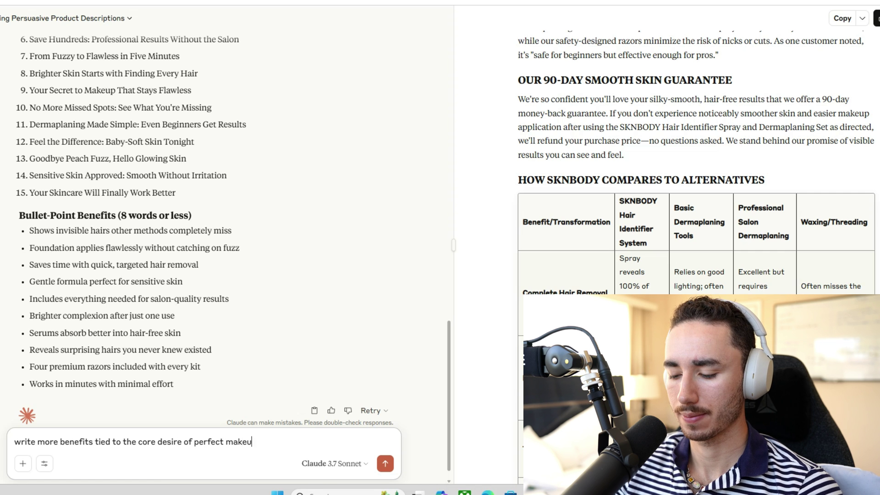
text(p)
key(Return)
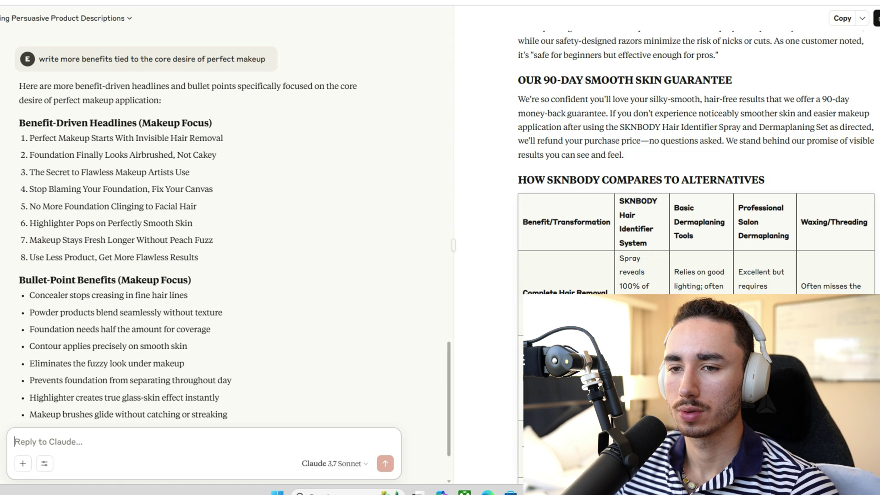
- Replace the third placeholder benefit in Shopify with Claude's headline "Perfect Makeup Starts With Invisible Hair Removal", beside its emoji
drag(29, 138, 223, 138)
key(ctrl+c)
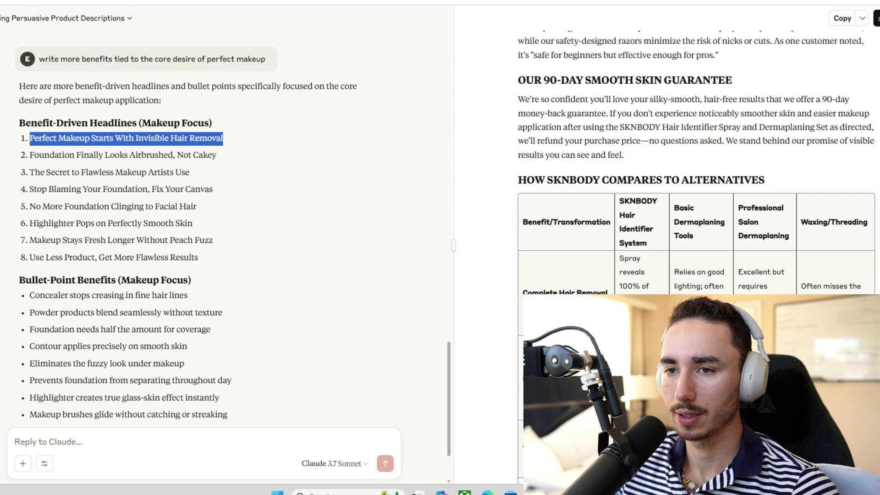
key(alt+Tab)
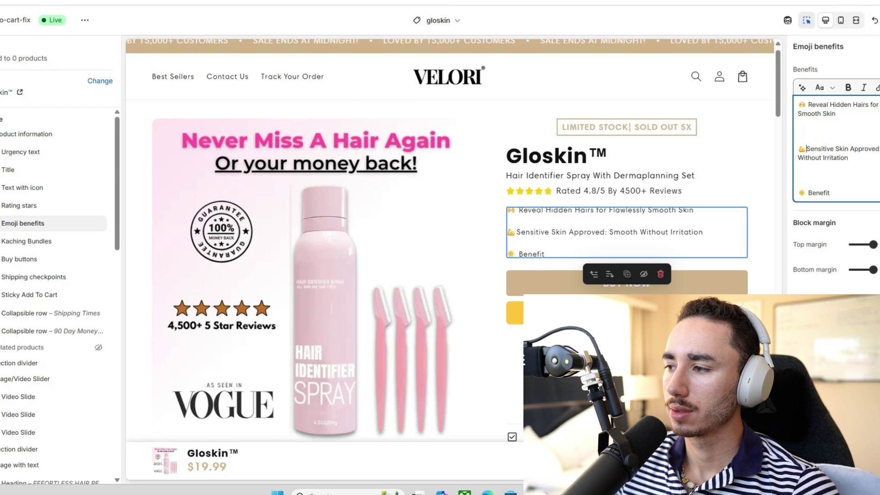
key(ctrl+v)
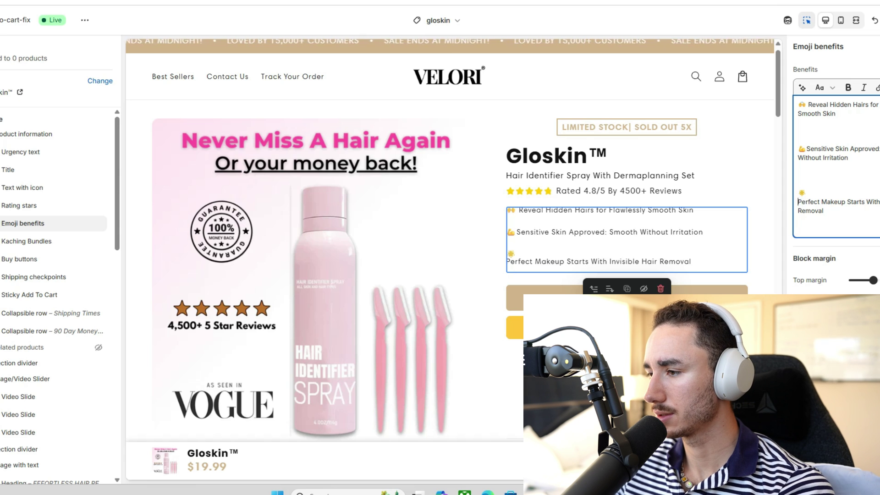
key(BackSpace)
- Remove the extra blank lines between the three emoji benefits
key(ctrl+End)
key(BackSpace)
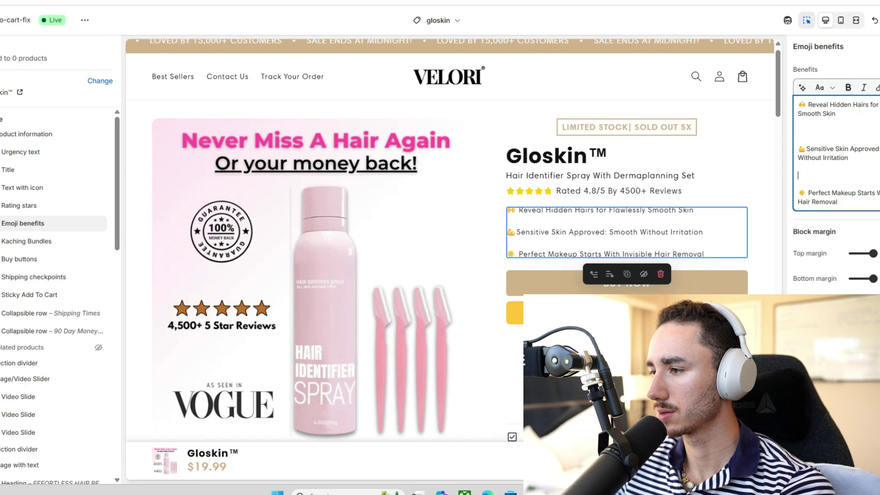
key(BackSpace)
key(Up)
key(Up)
key(BackSpace)
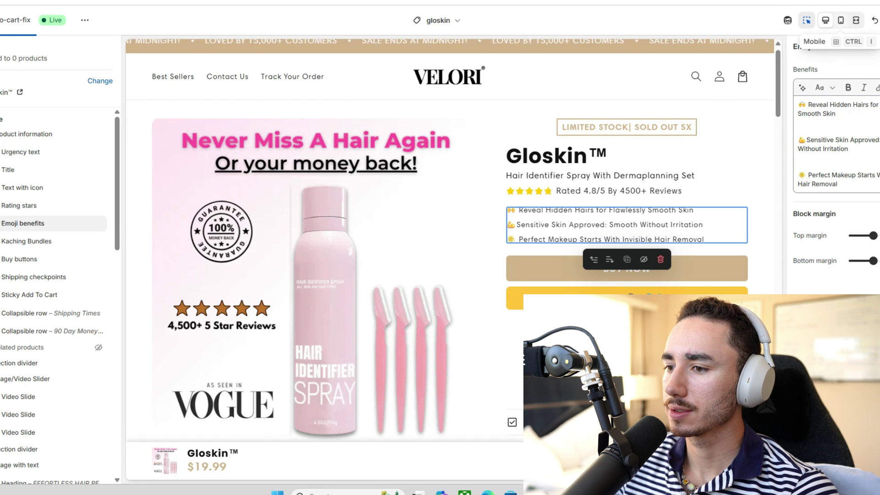
- Switch the page preview to mobile and review the layout from the benefits down to the collapsible rows
click(840, 20)
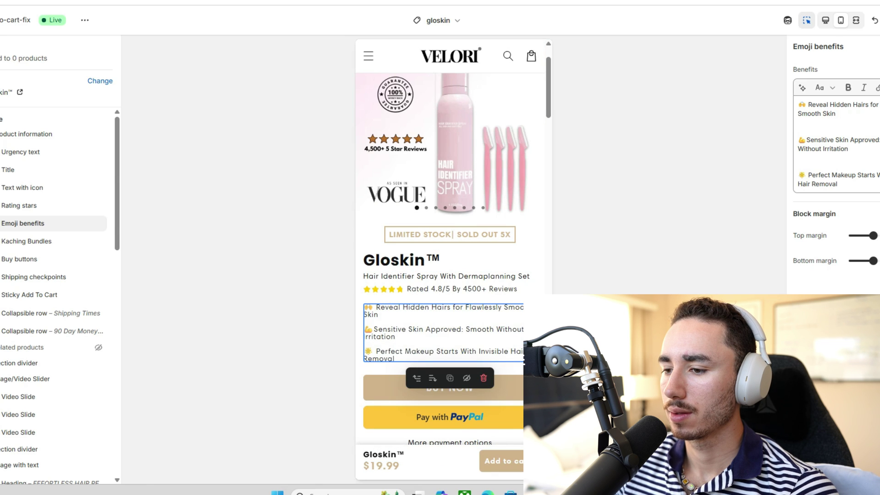
scroll(449, 174, down, 2)
scroll(449, 175, down, 5)
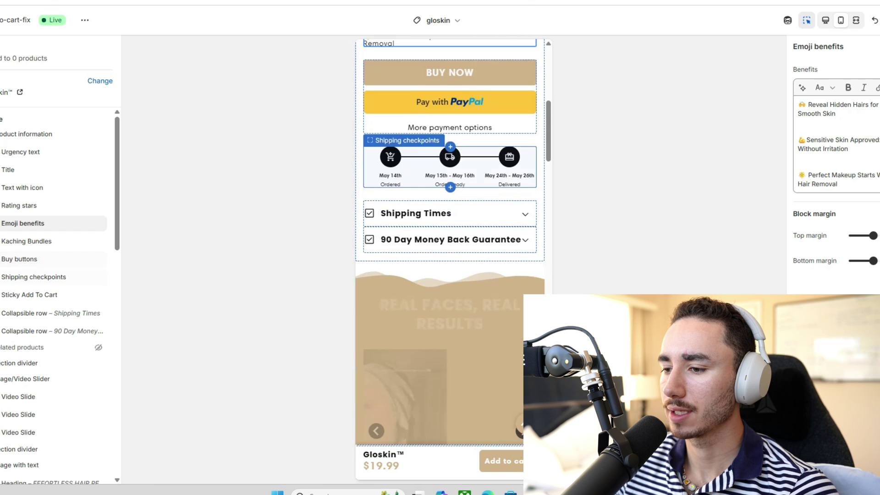
scroll(449, 174, down, 2)
scroll(449, 174, up, 5)
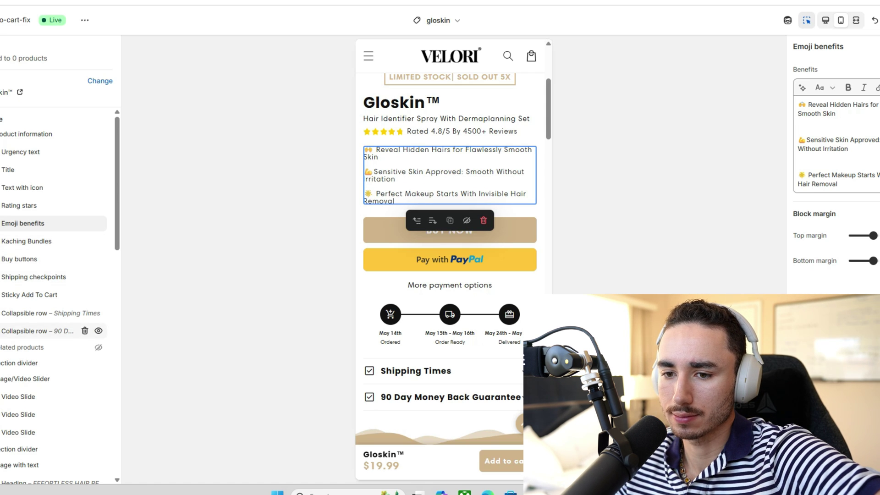
- Add a Variant picker block to the product information section and place it between Emoji benefits and Kaching Bundles
click(47, 340)
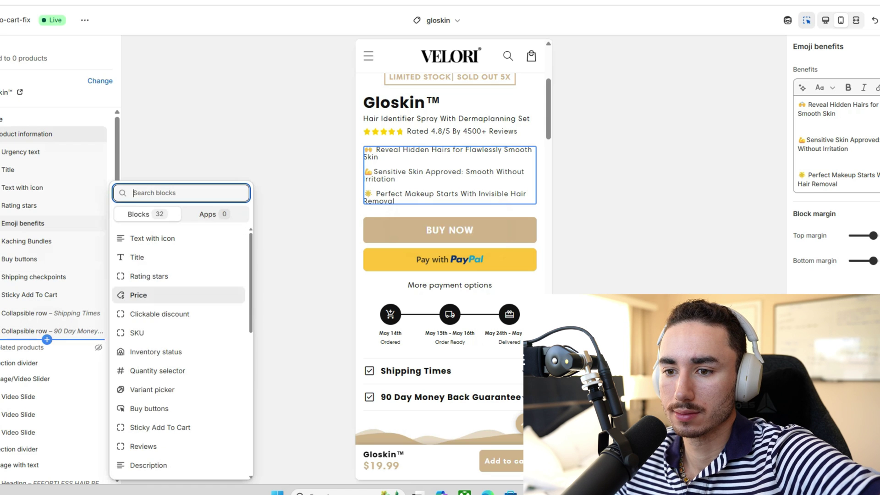
key(Down)
key(Down)
key(Down)
key(Down)
key(Down)
key(Return)
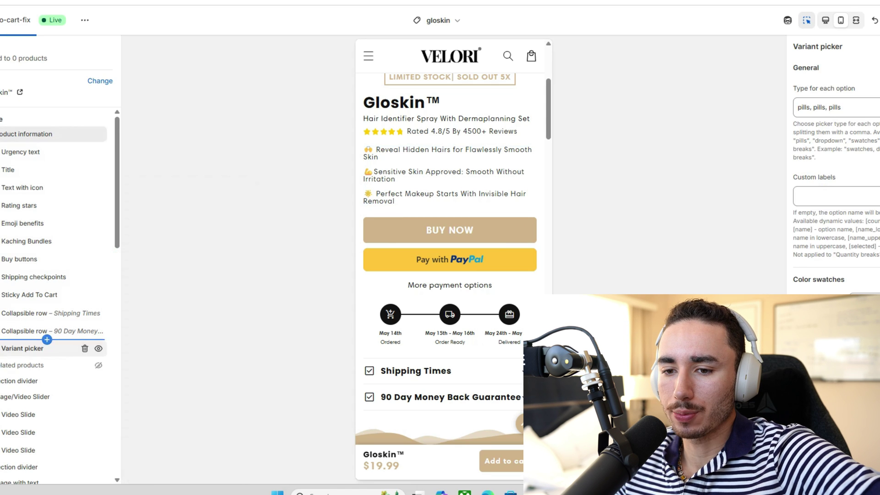
drag(3, 349, 4, 240)
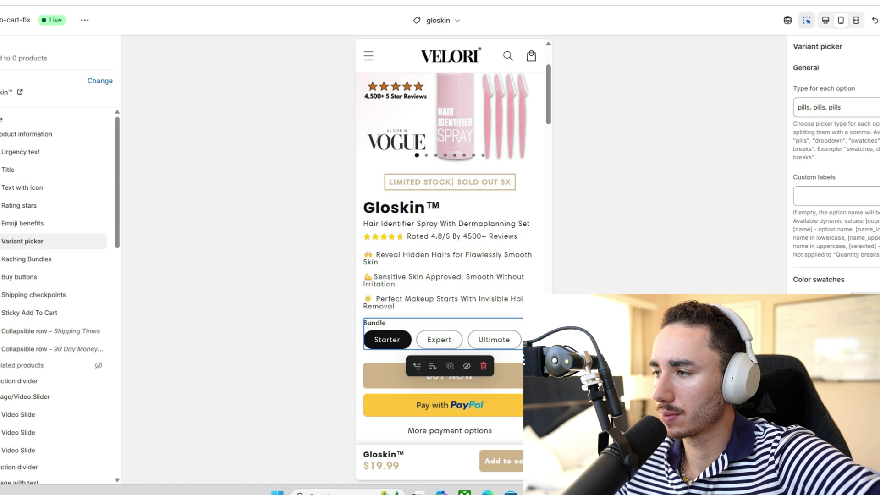
- Set the Variant picker's type for each option to "swatches"
click(820, 108)
key(ctrl+a)
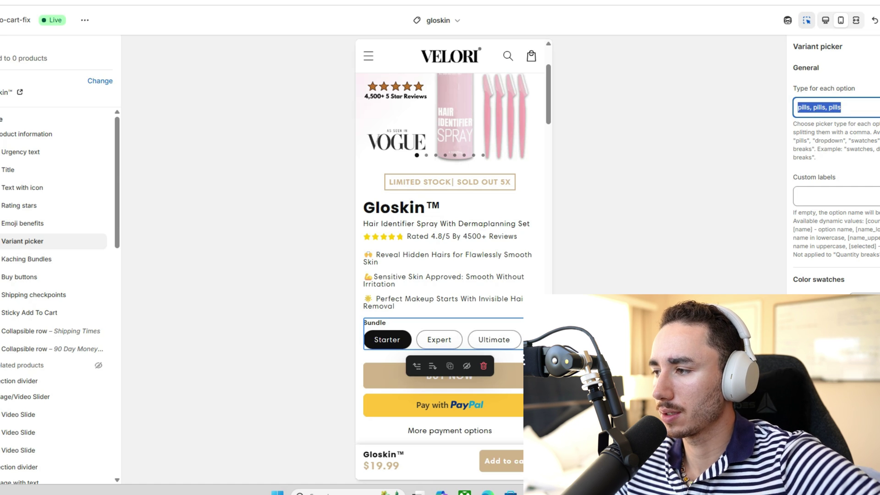
text(swatch,)
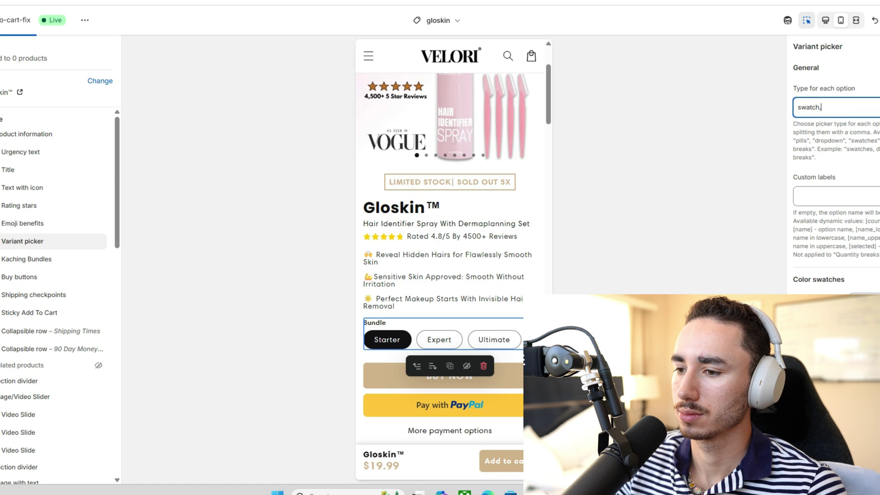
text( swatch)
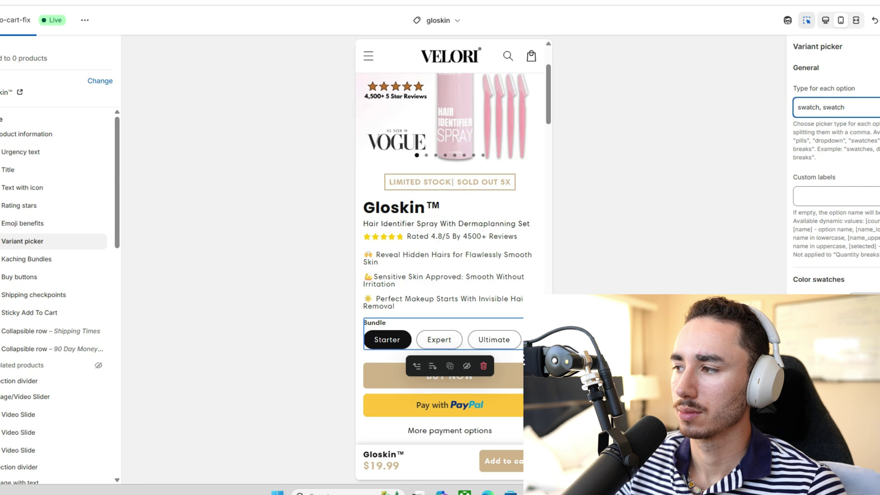
key(BackSpace)
key(BackSpace)
key(BackSpace)
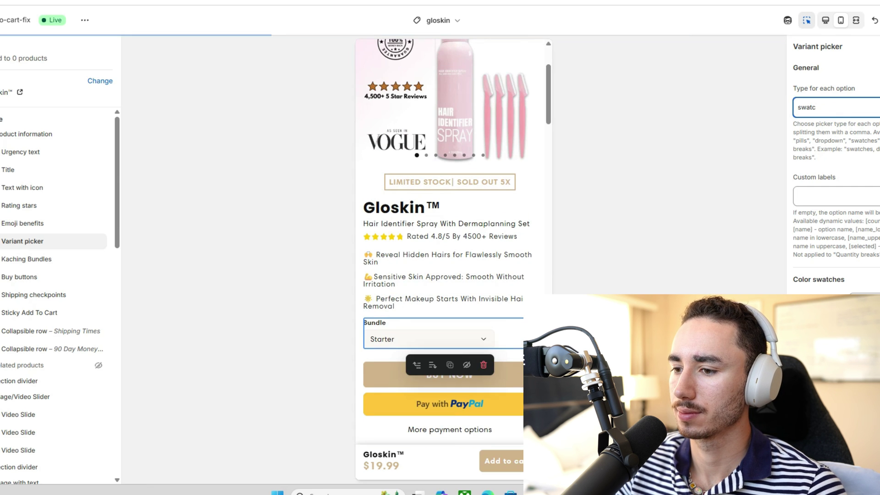
text(es)
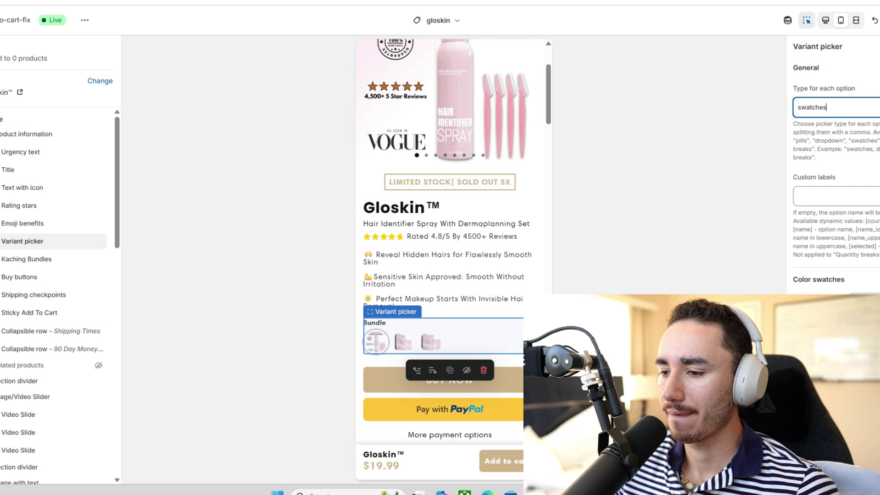
- Set the Variant picker's color swatches size to Extra large
scroll(836, 163, down, 3)
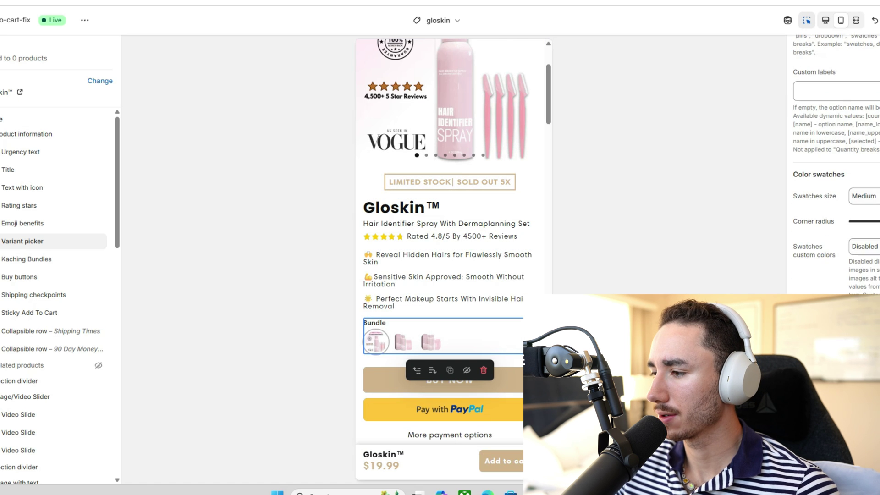
scroll(836, 163, down, 1)
click(864, 144)
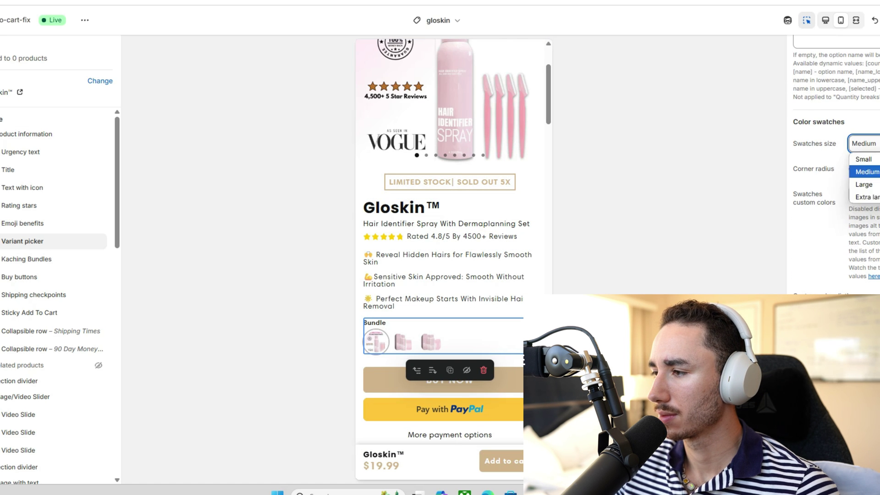
key(Up)
key(Return)
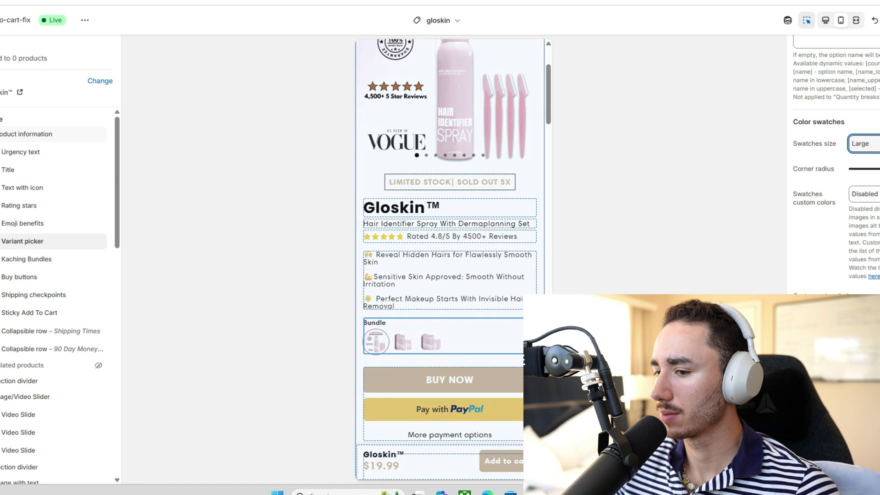
key(space)
key(Down)
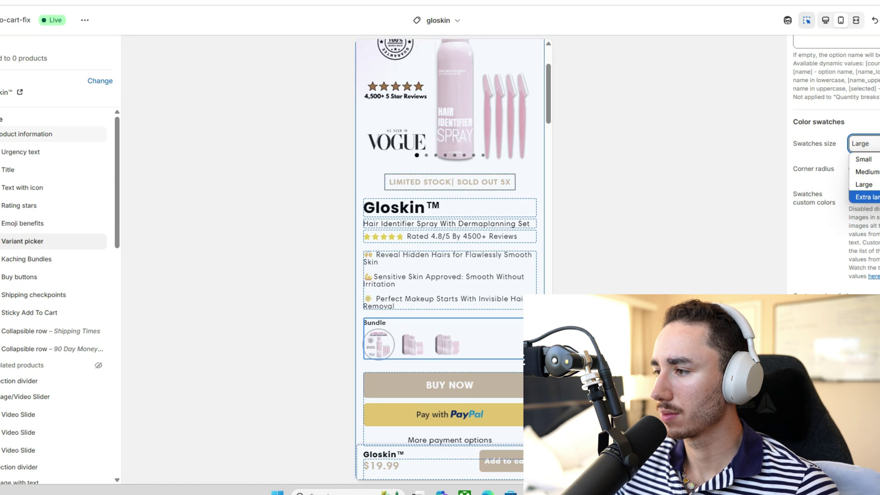
key(Return)
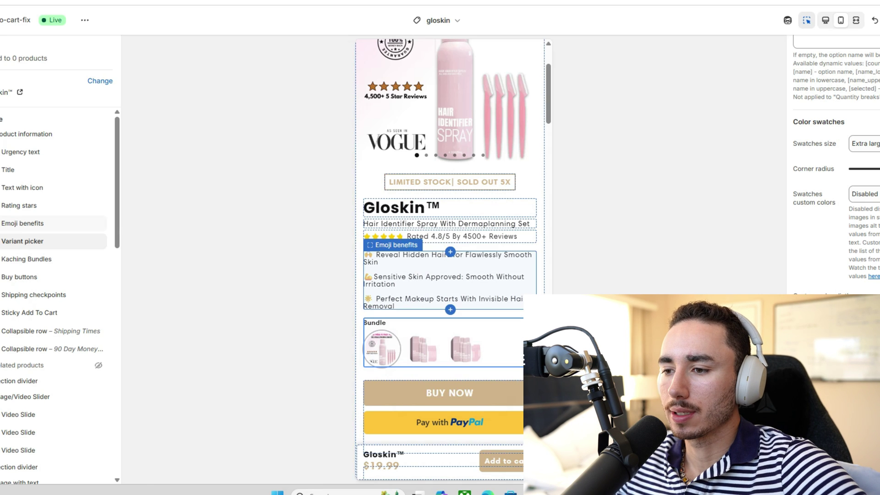
- In the "EFFORTLESS HAIR REMOVAL IN HALF THE TIME" heading, replace "HALF THE TIME" with wording that starts "Minu"
scroll(451, 275, down, 1)
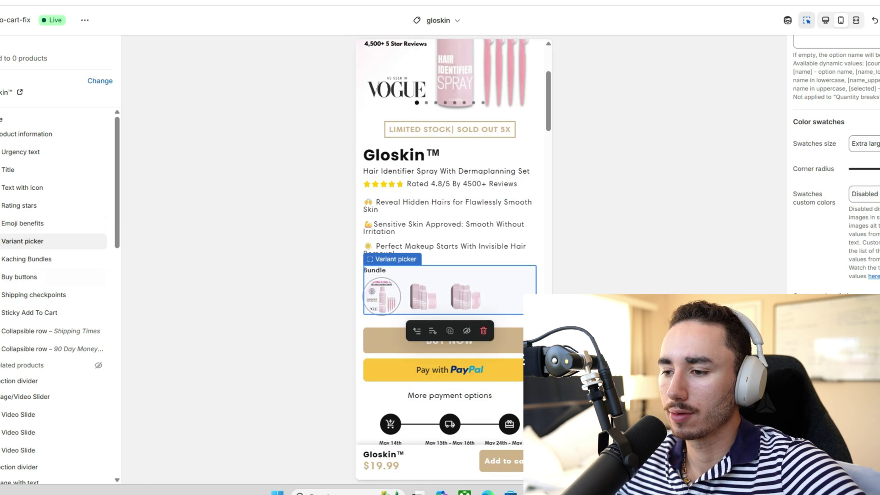
scroll(451, 229, down, 8)
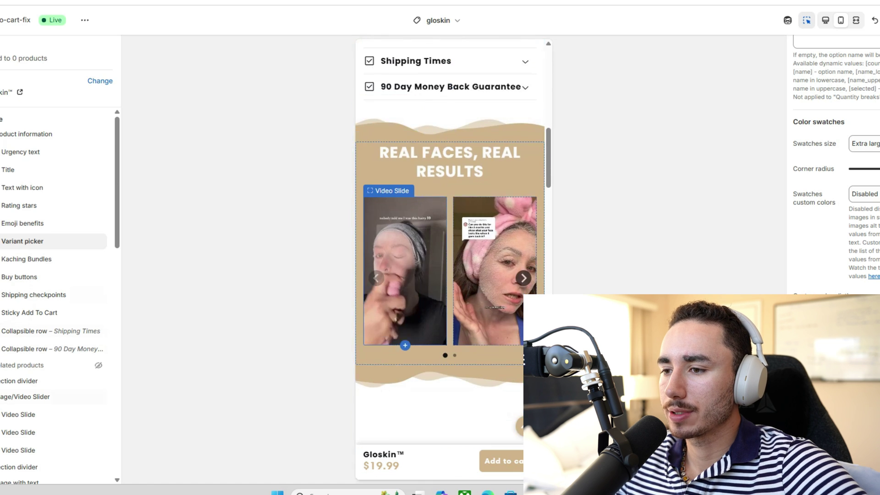
scroll(451, 243, down, 4)
scroll(451, 256, down, 3)
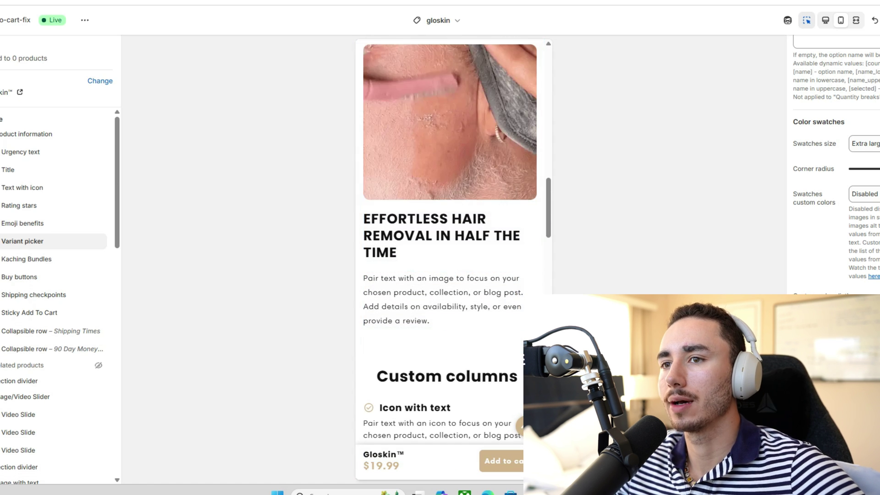
click(441, 236)
scroll(451, 243, up, 1)
click(813, 99)
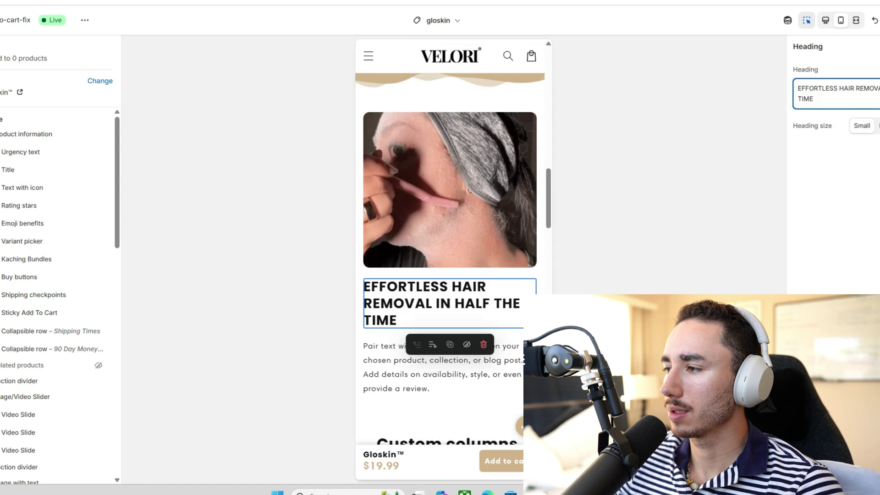
key(ctrl+shift+Left)
key(ctrl+shift+Left)
key(ctrl+shift+Left)
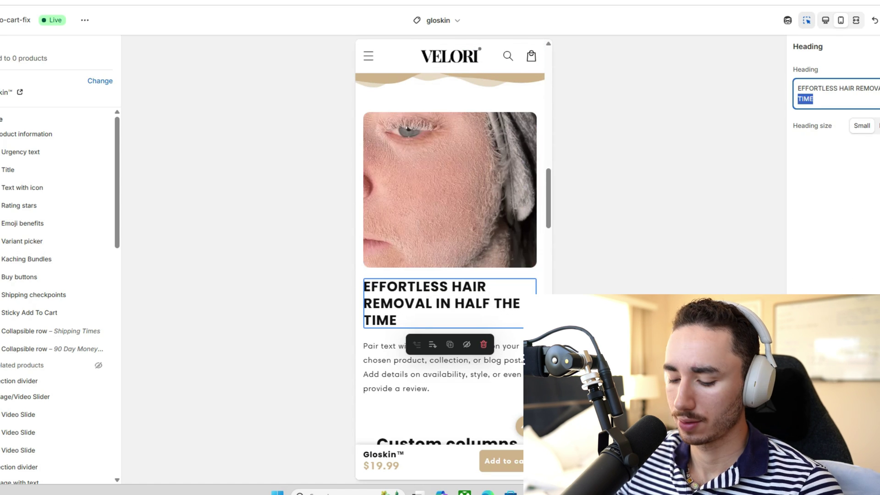
key(BackSpace)
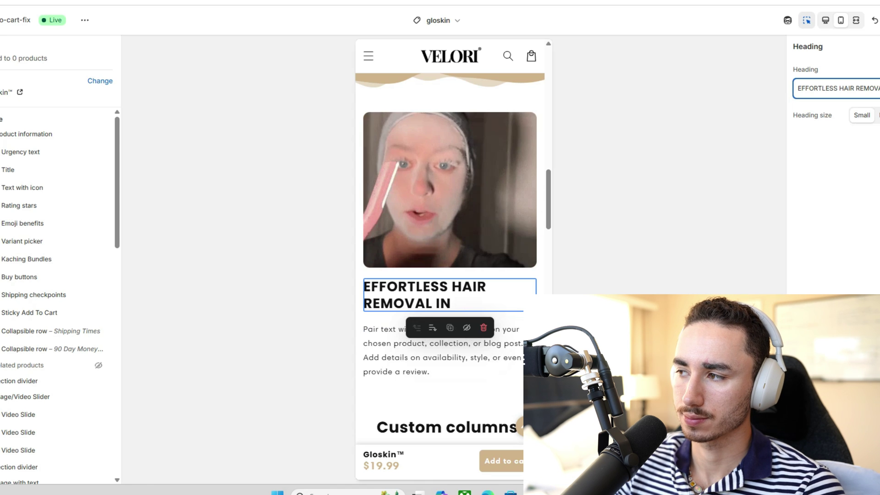
text(Minu)
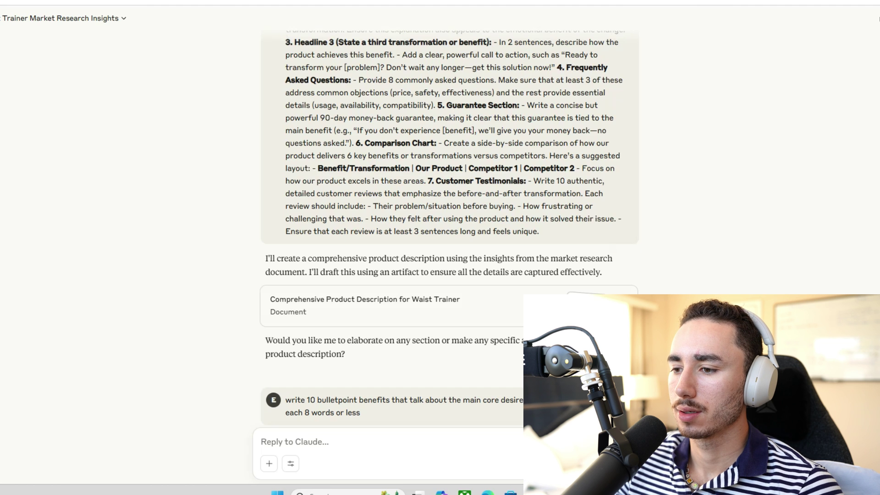
- Switch to Claude's Waist Trainer Market Research Insights chat and draft the prompt "write the first 2 product description sections again"
scroll(449, 230, down, 7)
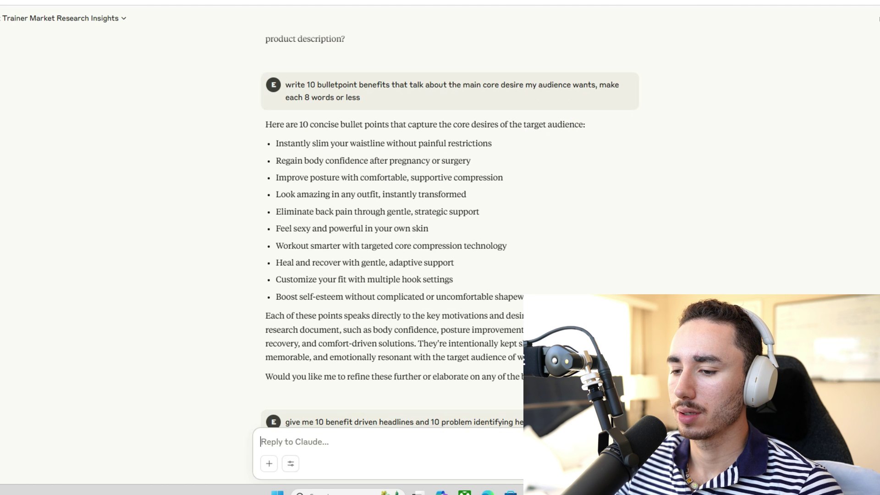
text(write the p)
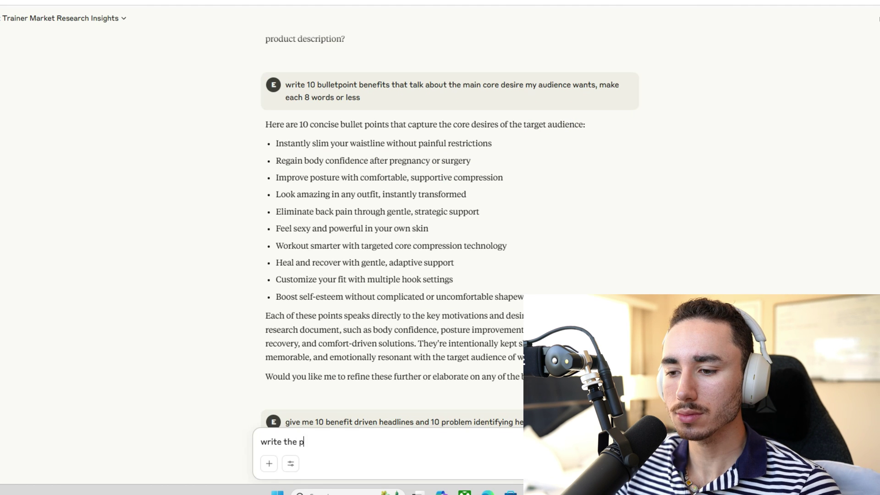
text(roidu)
key(BackSpace)
key(BackSpace)
key(BackSpace)
text(du)
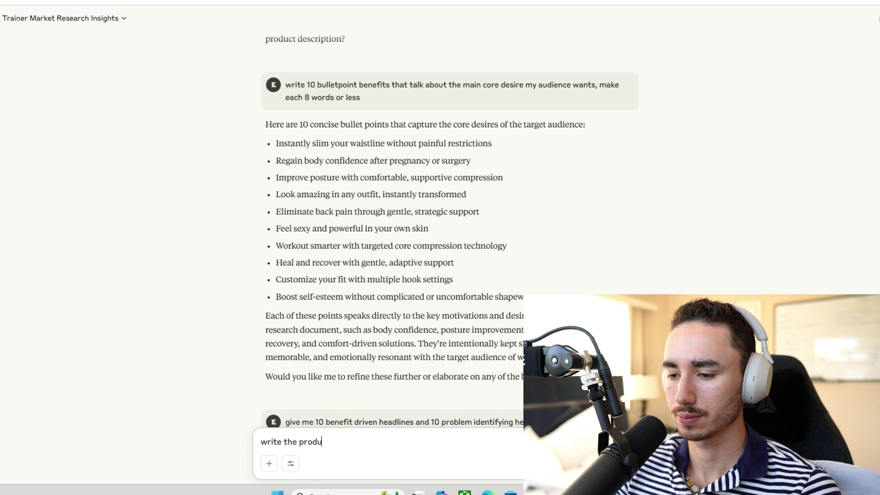
text(ct description)
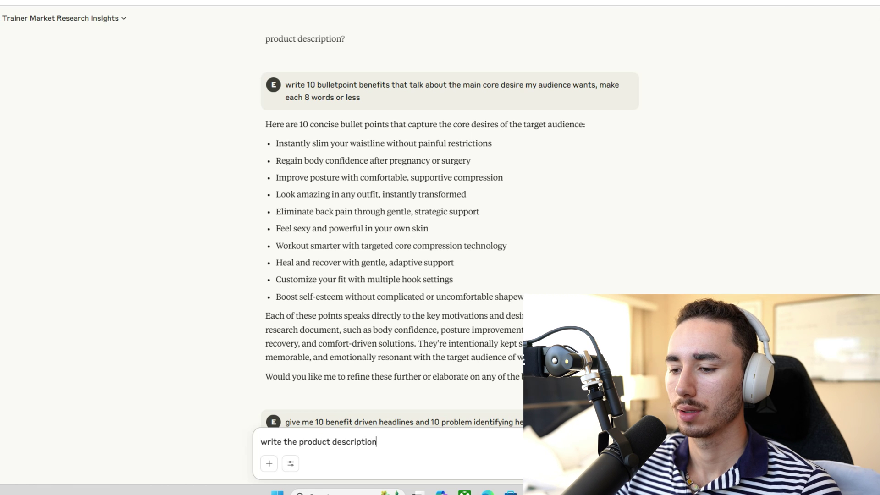
text( sections again)
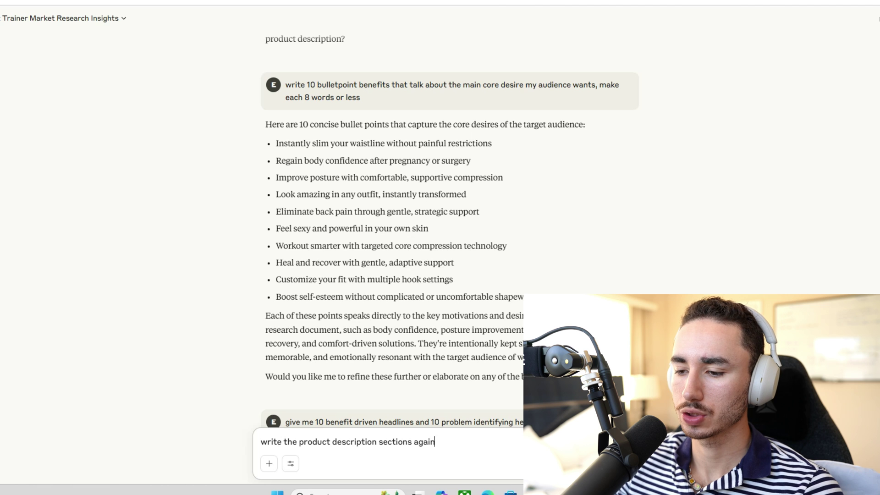
text( first 3)
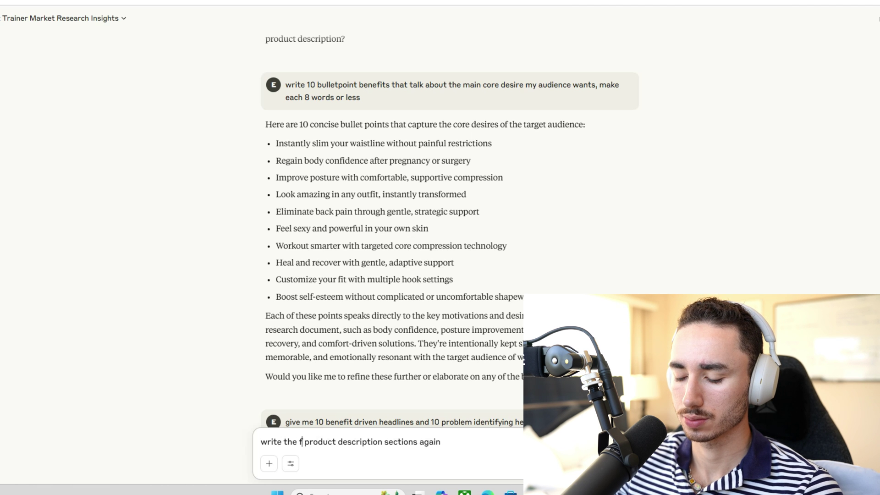
key(BackSpace)
text(2)
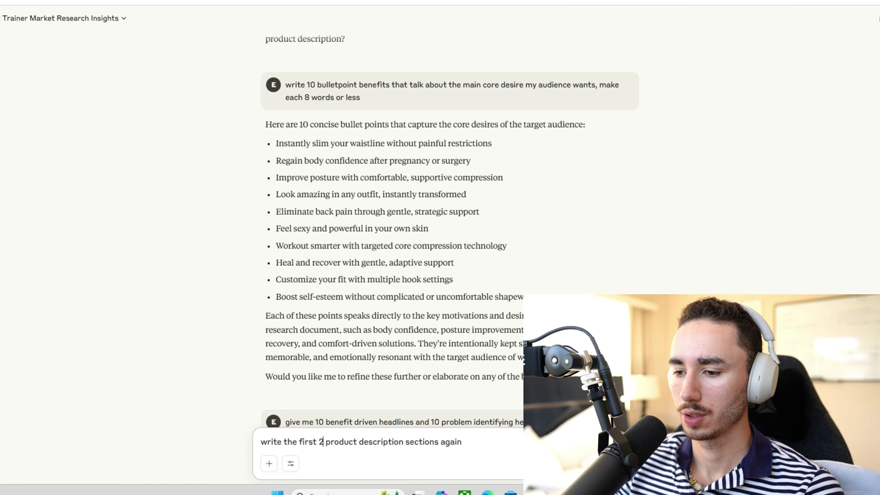
- Extend the prompt with the tone of a woman describing the benefits to a friend over facetime, conversational and relatable, and send it
click(463, 442)
text(wit)
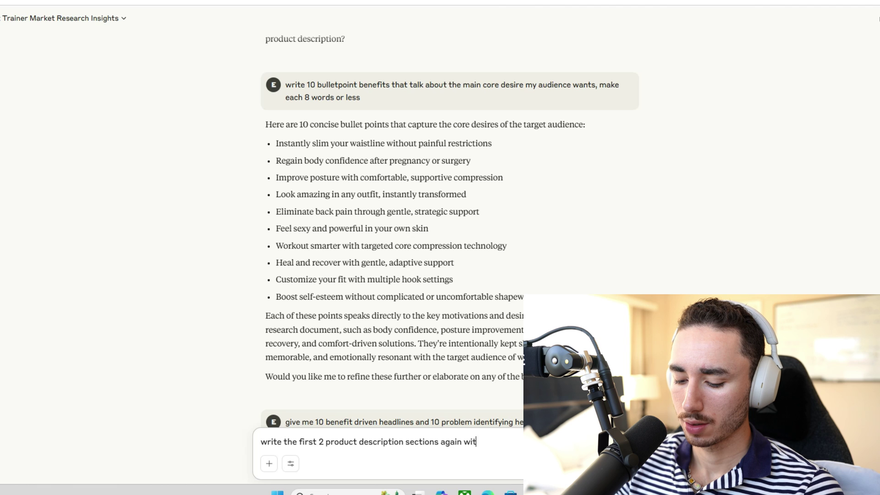
text(h the tone o)
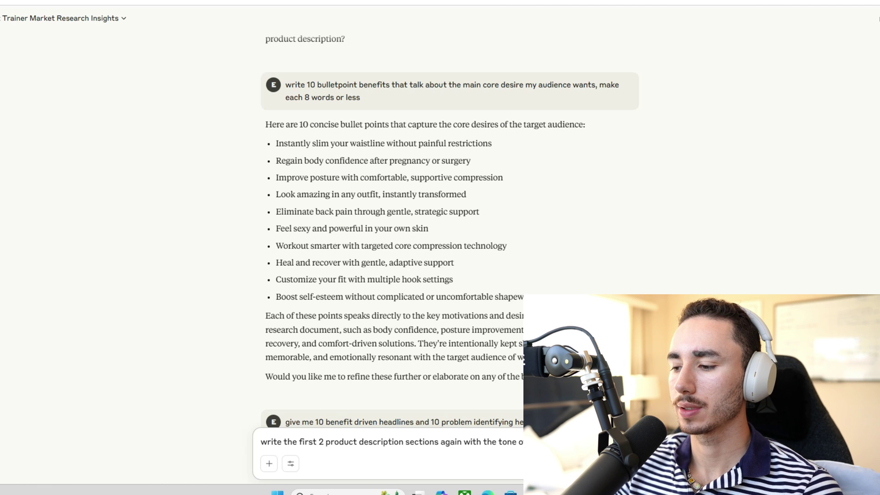
text(he benefits to affrie)
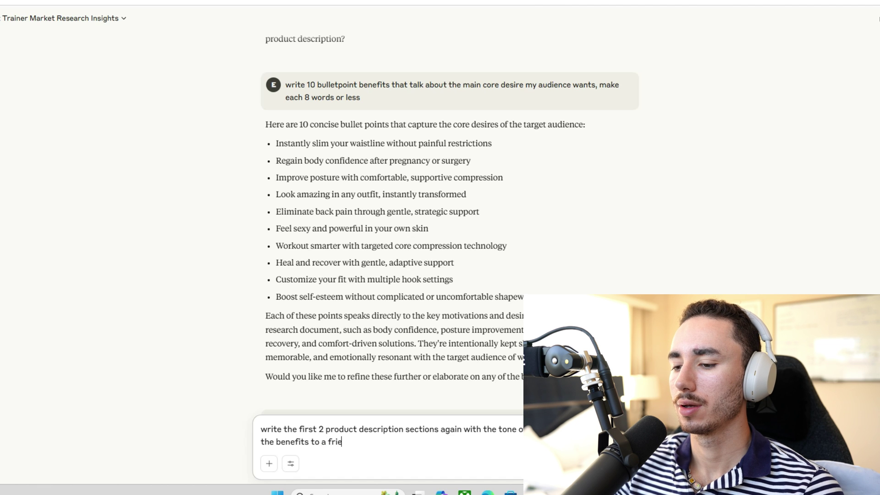
text(nd of hers over )
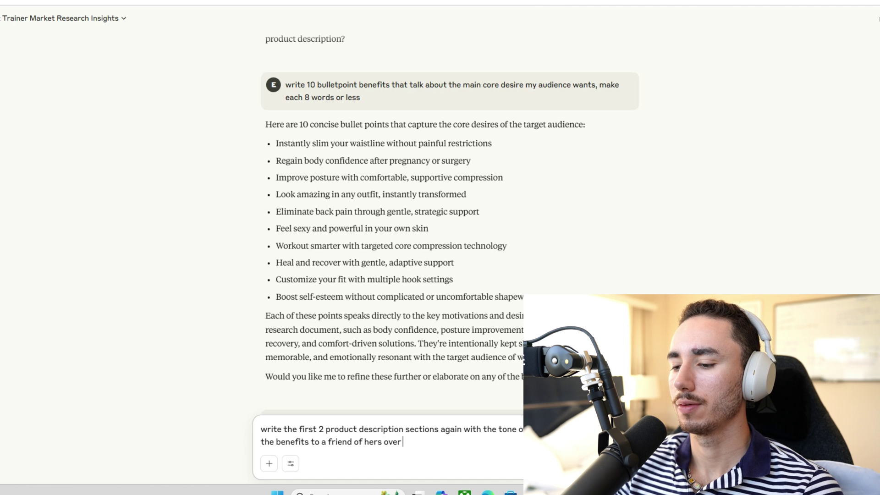
text(facetime, k)
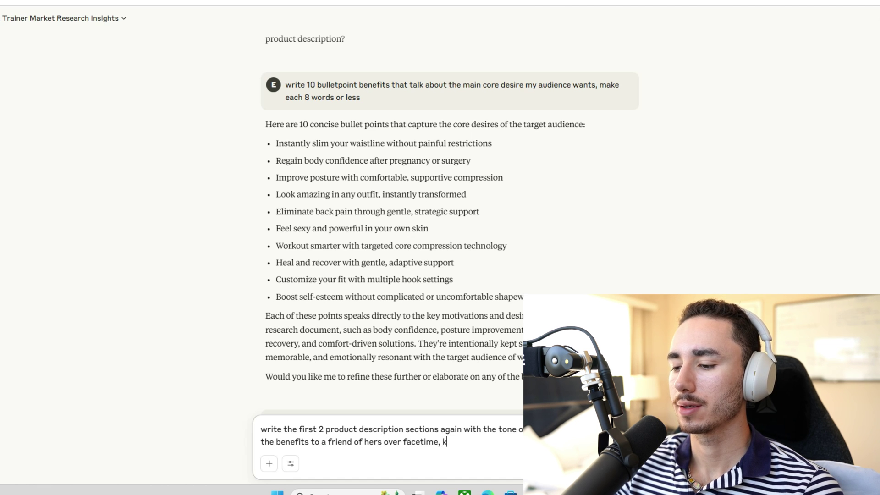
text(eep the languagae c)
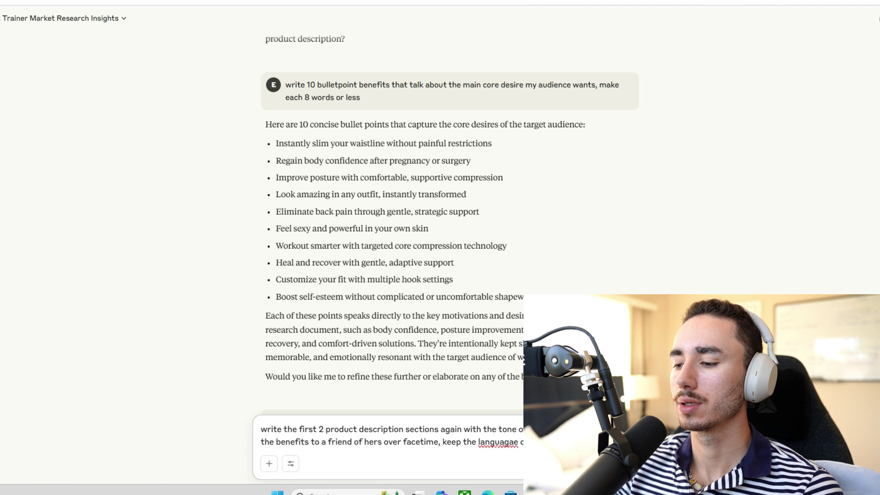
text(relatable)
key(Return)
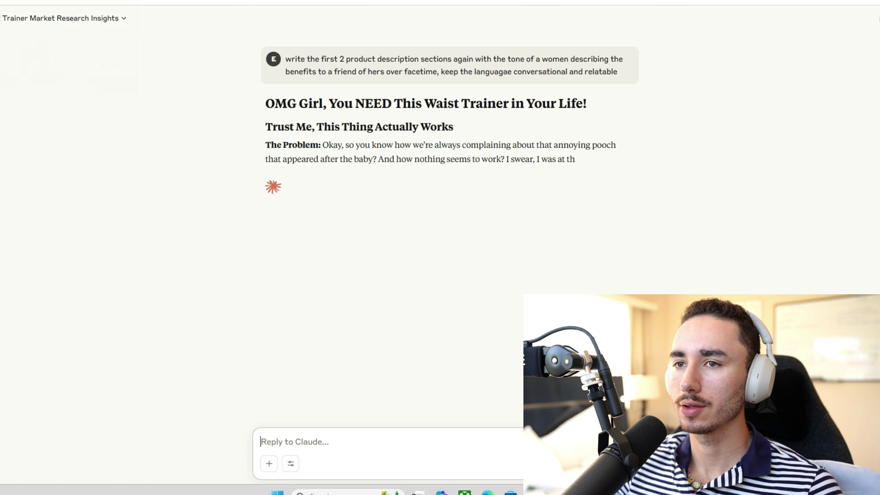
- Copy the sent prompt into Claude's Persuasive Product Descriptions chat, send it there, and review the reply beside the description document
triple_click(377, 71)
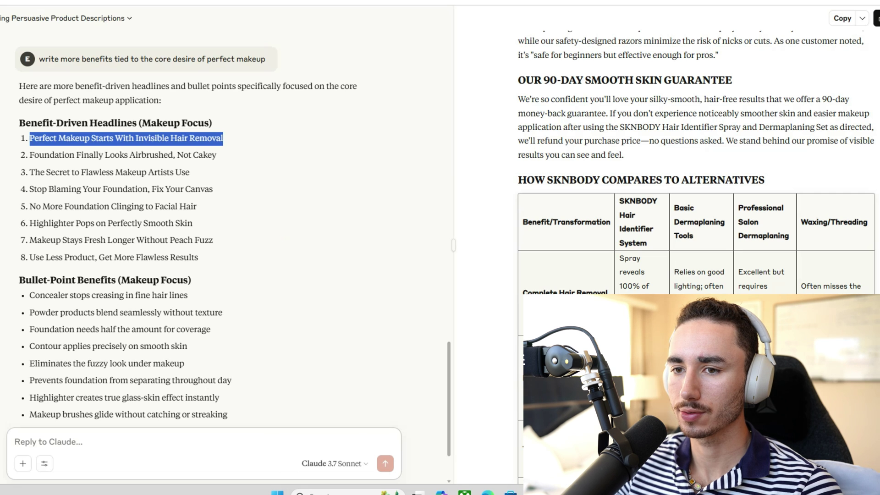
text(write the first 2 product description sections again with the tone of a women describing the benefits to a friend of hers over facetime, keep the languagae conversational and relatable)
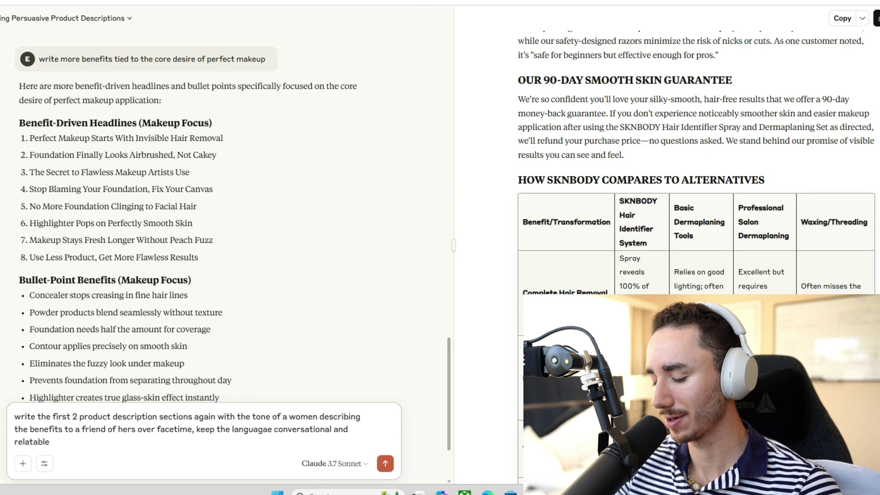
key(Return)
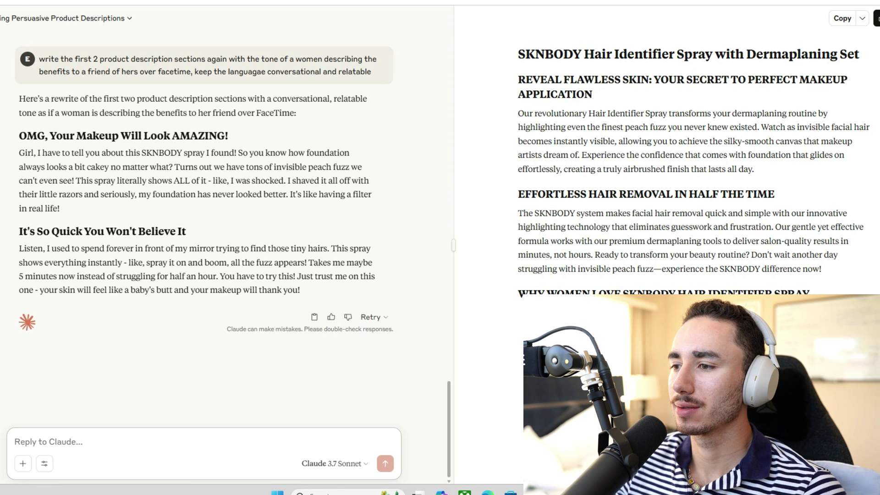
scroll(693, 172, down, 3)
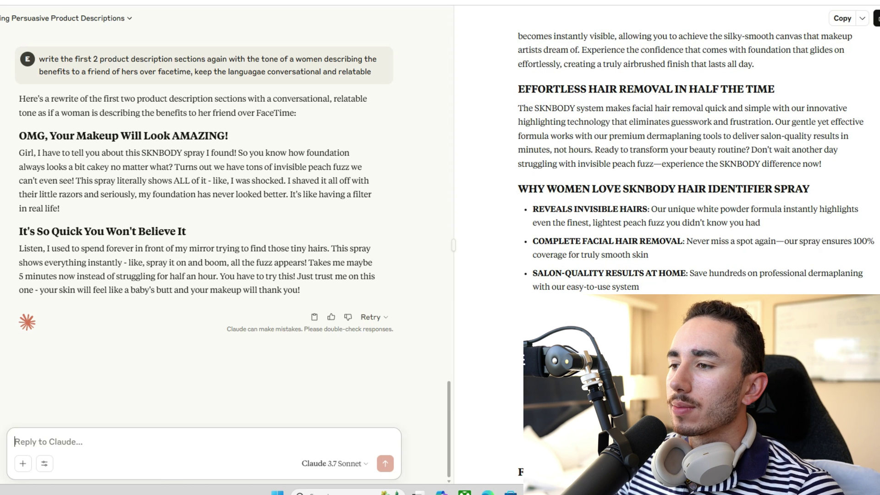
- Copy the paragraph under "REVEAL FLAWLESS SKIN" from Claude's description document and paste it at the end of the Google Docs document
scroll(694, 172, up, 3)
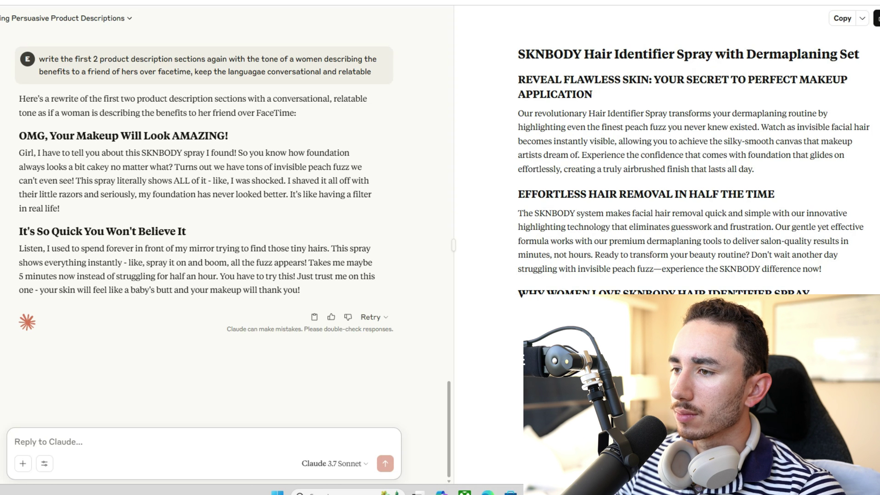
drag(518, 113, 754, 170)
key(ctrl+c)
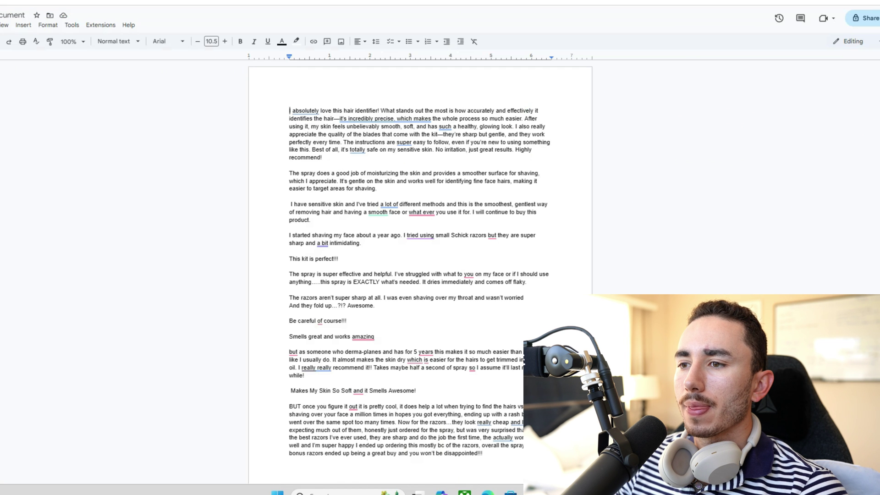
key(ctrl+End)
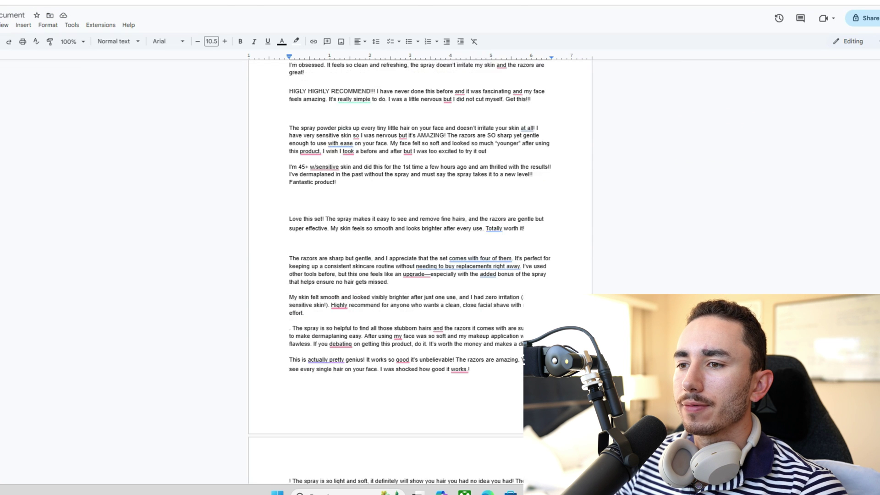
key(Return)
key(Return)
key(Return)
key(Return)
key(Return)
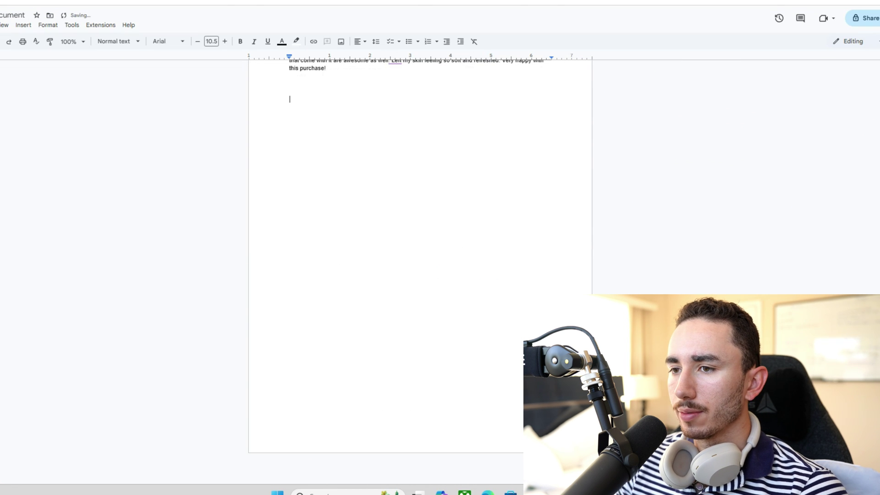
right_click(386, 164)
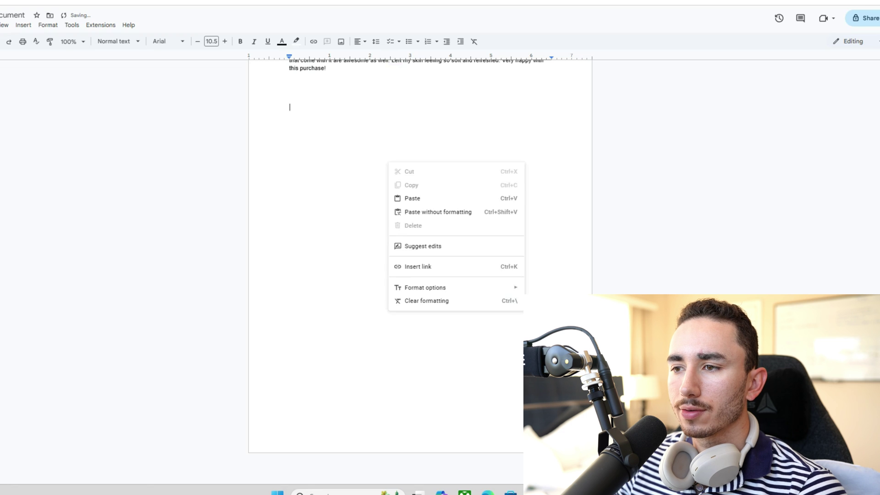
click(413, 199)
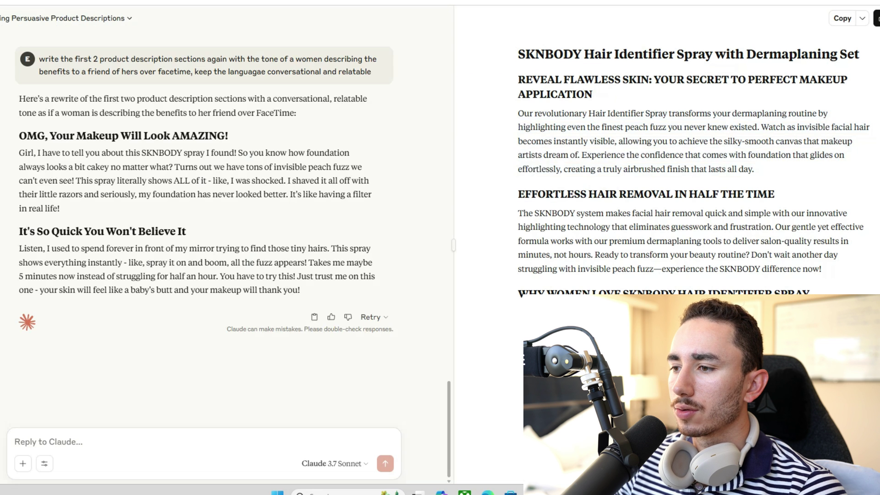
- Copy the "EFFORTLESS HAIR REMOVAL IN HALF THE TIME" paragraph from Claude and paste it below the first pasted paragraph in Google Docs
drag(518, 213, 821, 269)
key(ctrl+c)
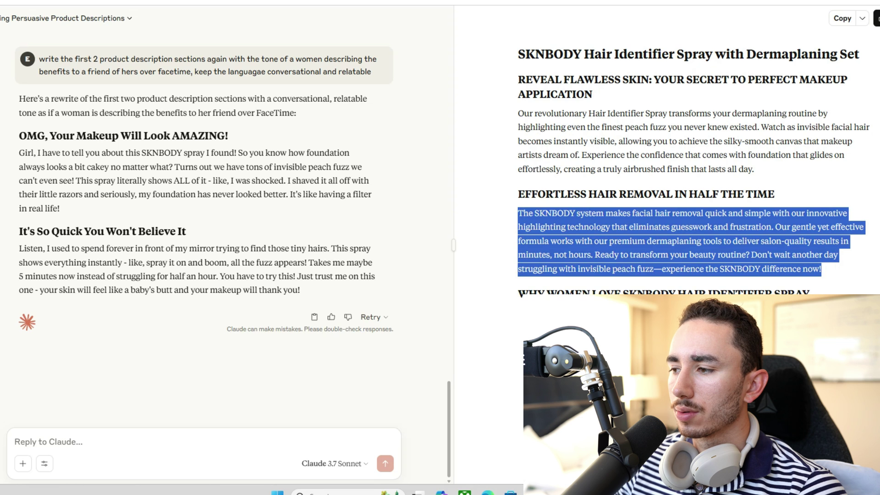
right_click(482, 227)
click(493, 232)
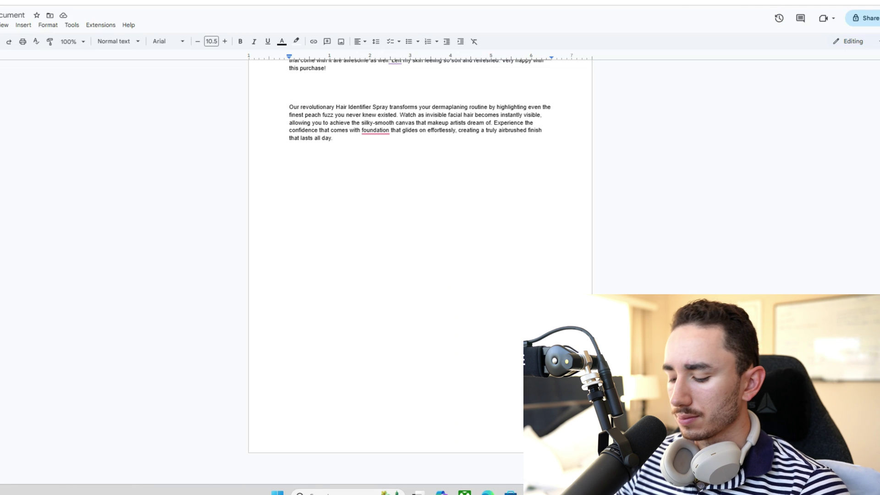
text(\)
key(Return)
key(Return)
right_click(323, 199)
click(340, 232)
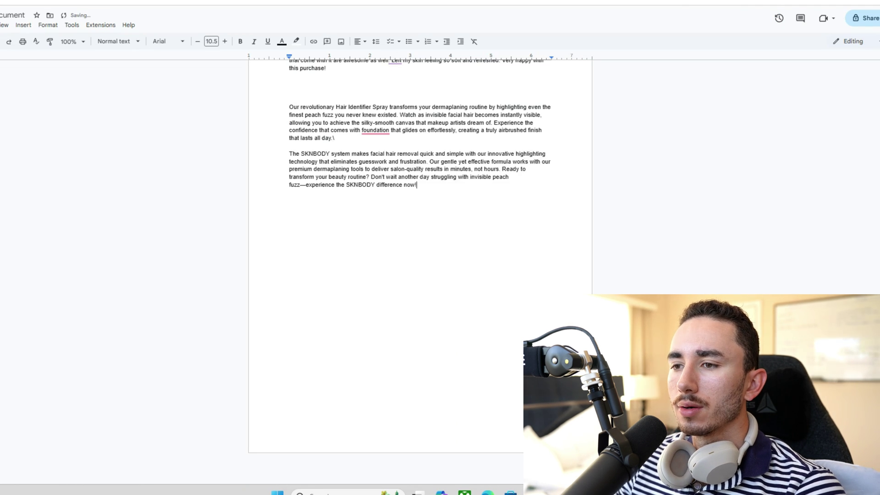
- Enlarge the text of both pasted description paragraphs to 13.5 points
key(ctrl+shift+Up)
key(ctrl+shift+Up)
key(ctrl+shift+Up)
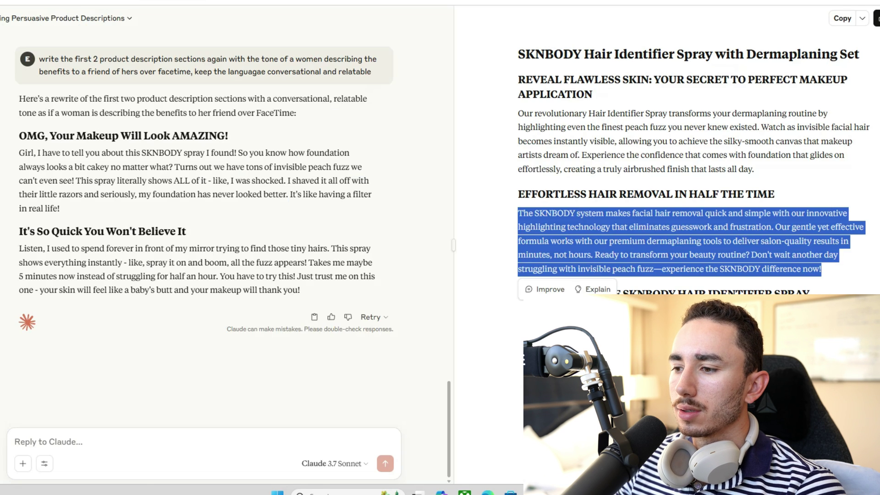
- Review the remaining Shopify page sections, and copy the headline "From Fuzzy to Flawless in Five Minutes" from Claude's headline list
scroll(694, 160, down, 7)
scroll(694, 160, down, 4)
scroll(694, 161, up, 8)
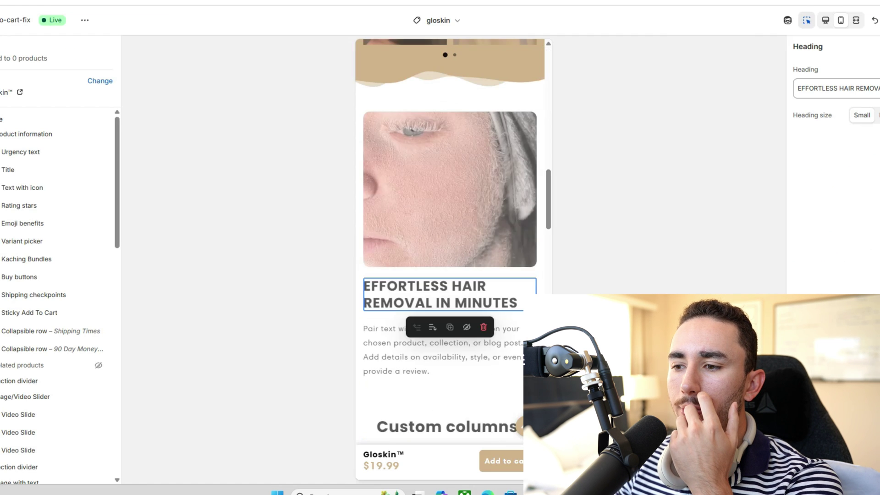
scroll(449, 238, down, 10)
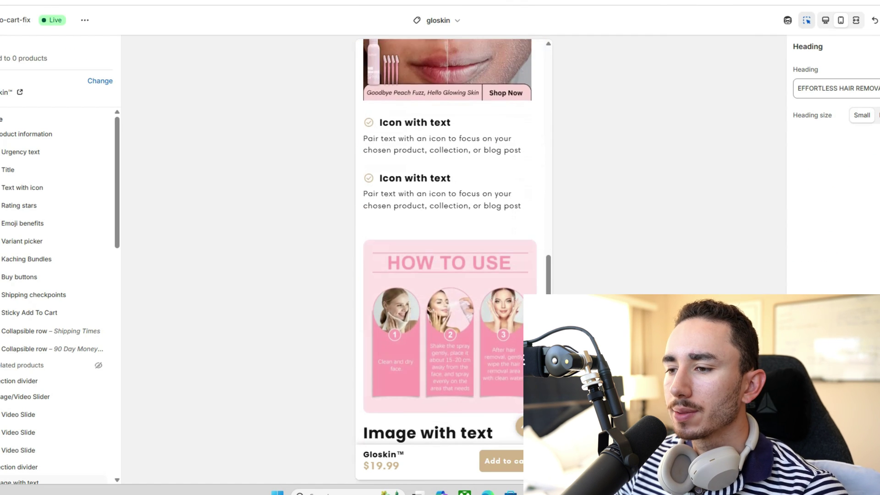
scroll(426, 119, down, 7)
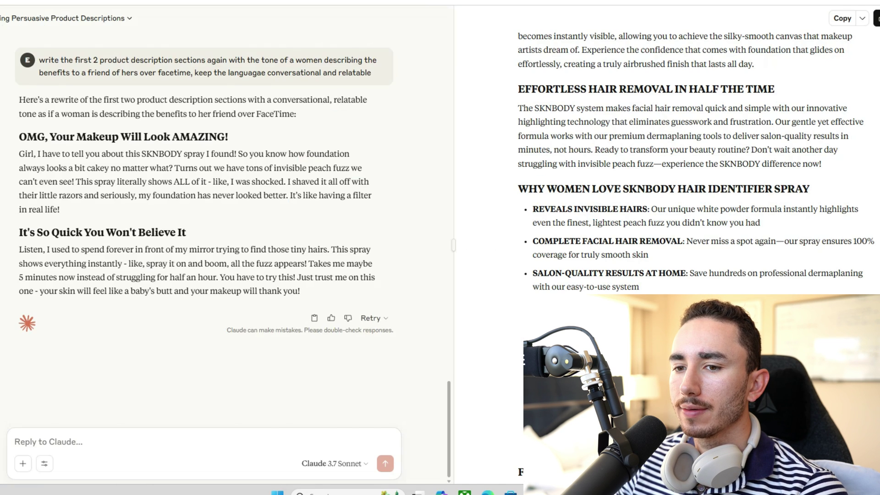
scroll(225, 230, up, 8)
scroll(224, 229, up, 15)
scroll(225, 229, down, 3)
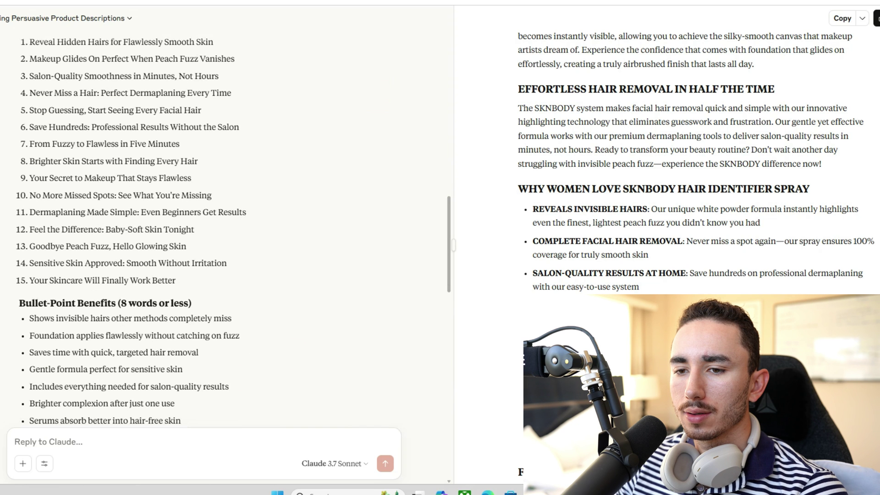
drag(30, 161, 180, 143)
key(ctrl+c)
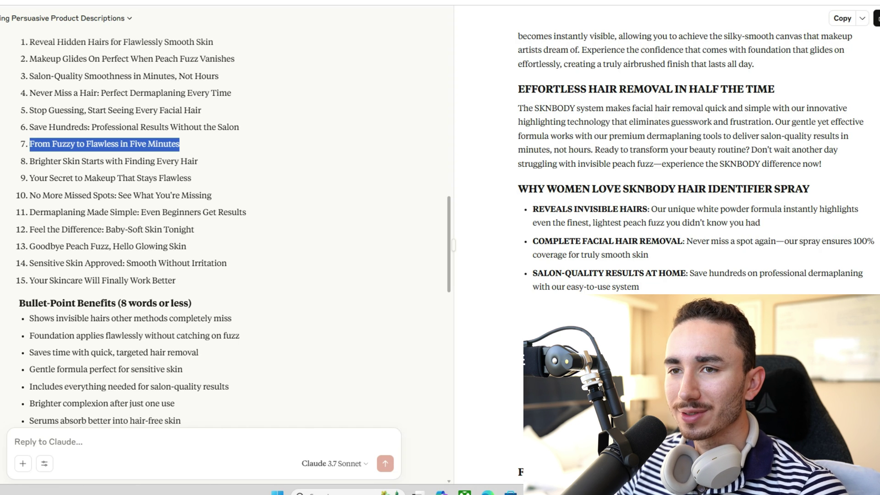
- In Shopify, set the heading below the how-to-use graphic to "From Fuzzy to Flawless in 3 Easy Steps" at Small size
key(alt+Tab)
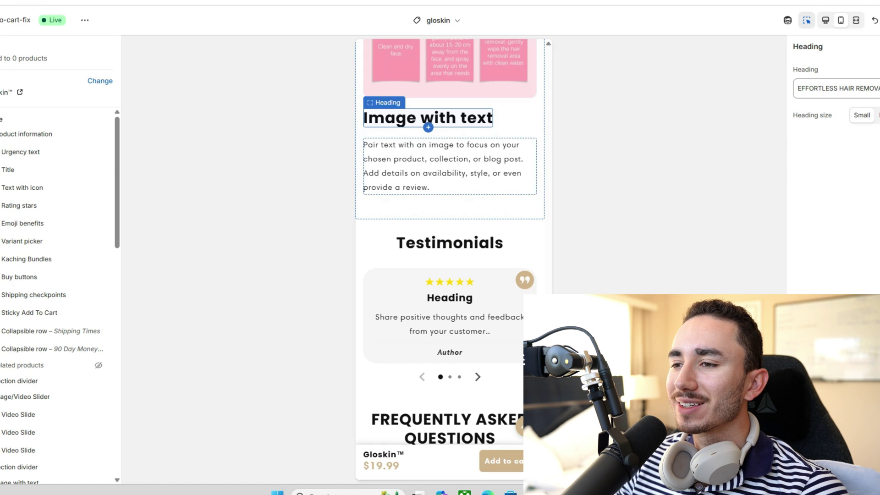
click(426, 120)
key(ctrl+v)
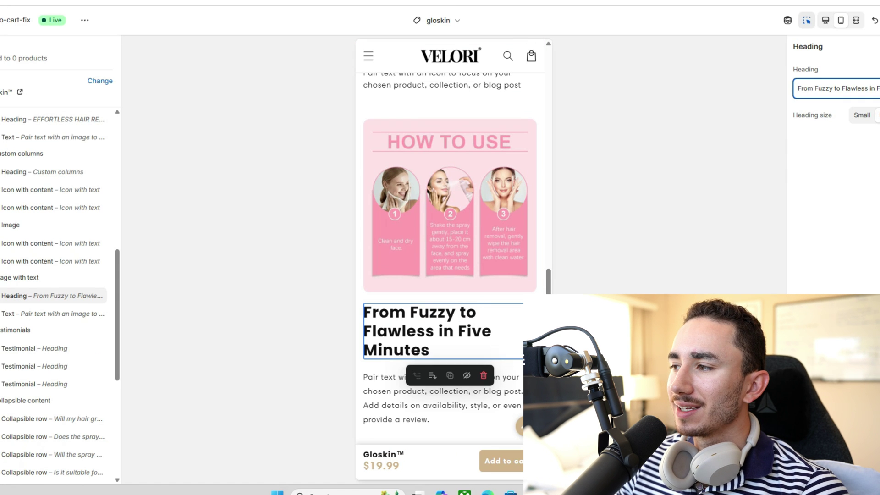
key(ctrl+shift+Left)
key(ctrl+shift+Left)
text(34)
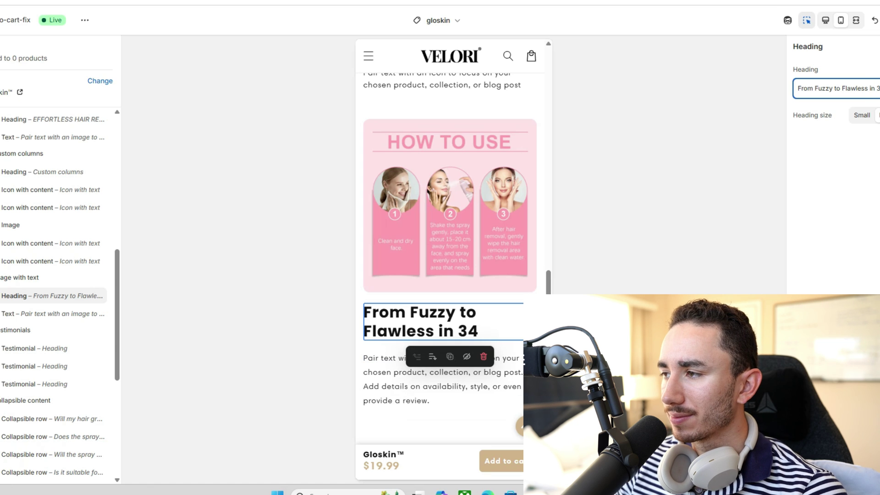
key(BackSpace)
text(Easy Steps)
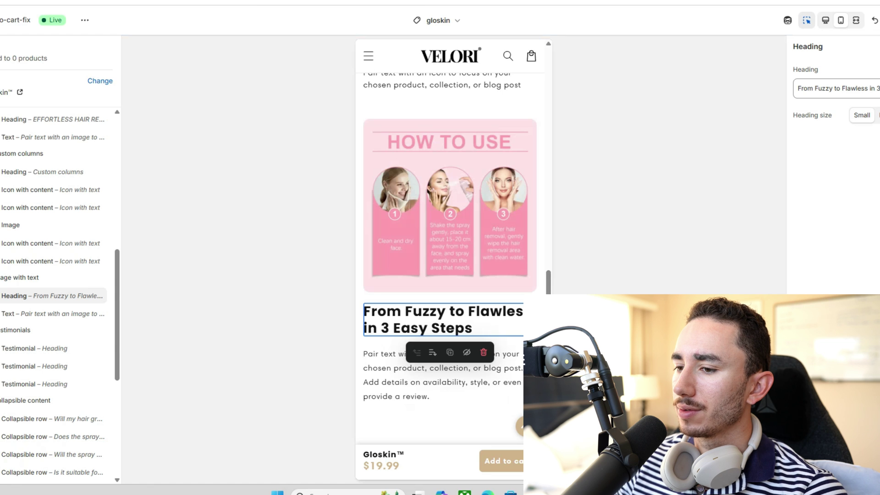
- Look over the page preview from the how-to-use section up to the "EFFORTLESS HAIR REMOVAL IN MINUTES" section and its placeholder text
scroll(449, 256, down, 2)
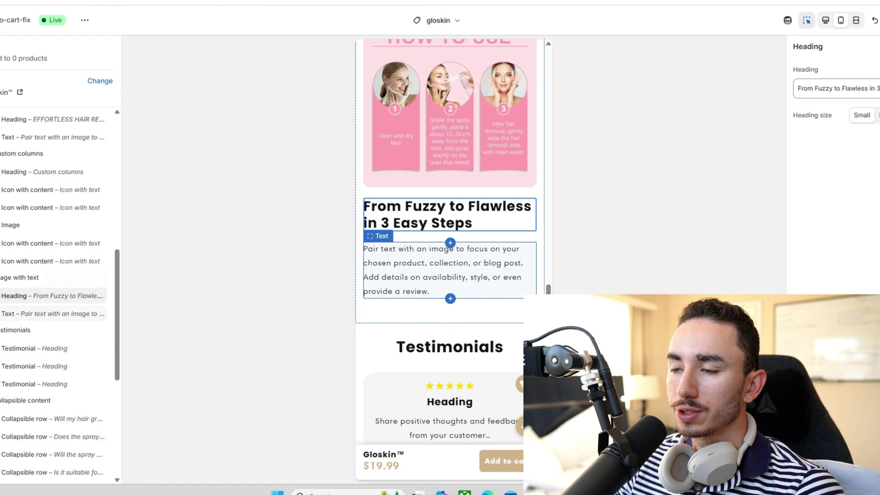
scroll(449, 271, up, 5)
scroll(449, 270, down, 2)
scroll(449, 271, up, 3)
scroll(449, 257, up, 3)
scroll(449, 256, down, 3)
scroll(449, 256, up, 8)
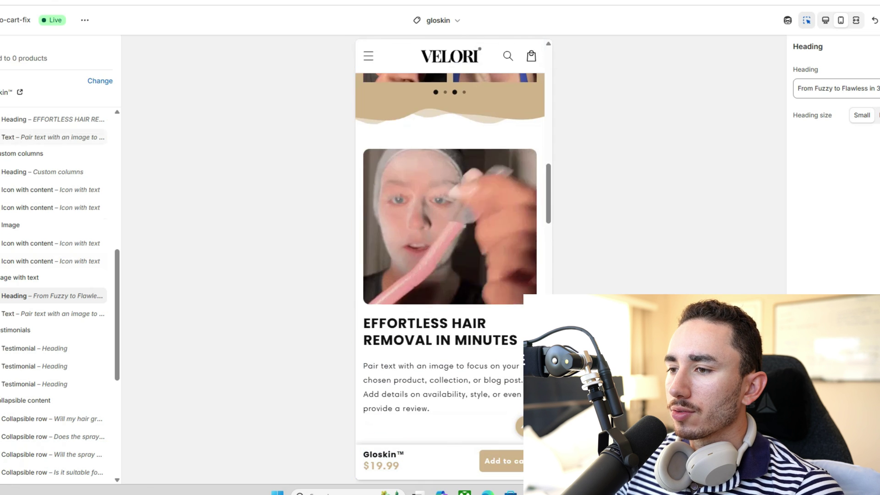
scroll(449, 257, down, 4)
- Copy the "Experience the confidence of precise identification" paragraph from the SKNBODY site and paste it below the two description paragraphs in Google Docs
key(alt+Tab)
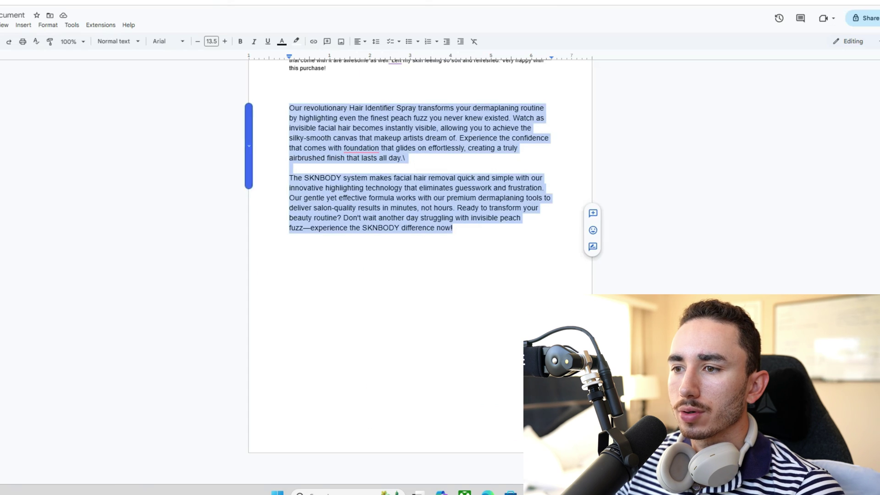
click(319, 127)
click(289, 99)
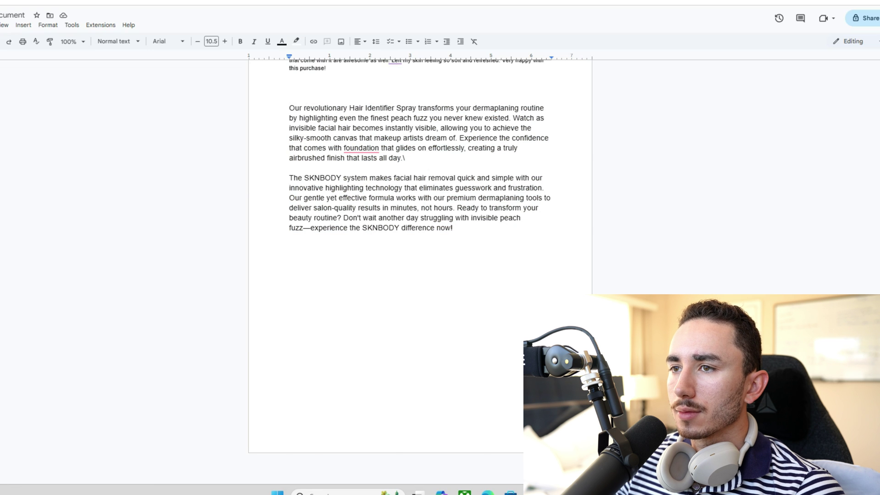
key(alt+Tab)
scroll(440, 265, down, 15)
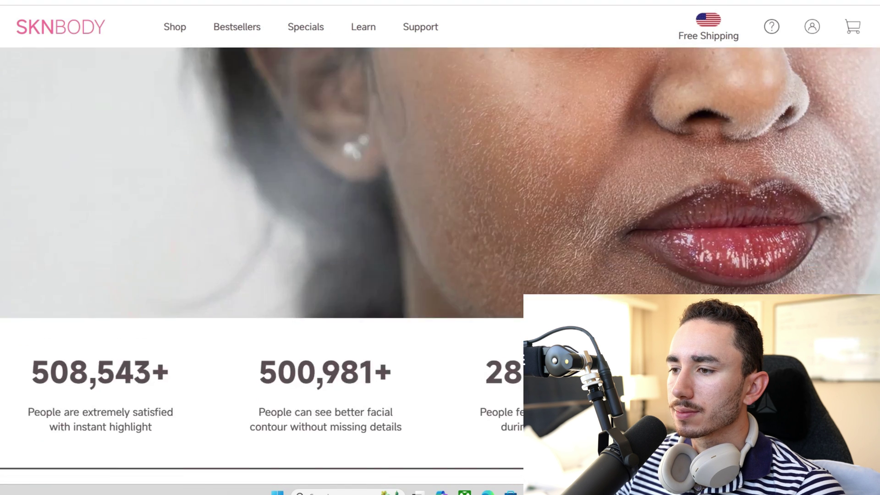
scroll(440, 266, down, 10)
drag(512, 230, 807, 281)
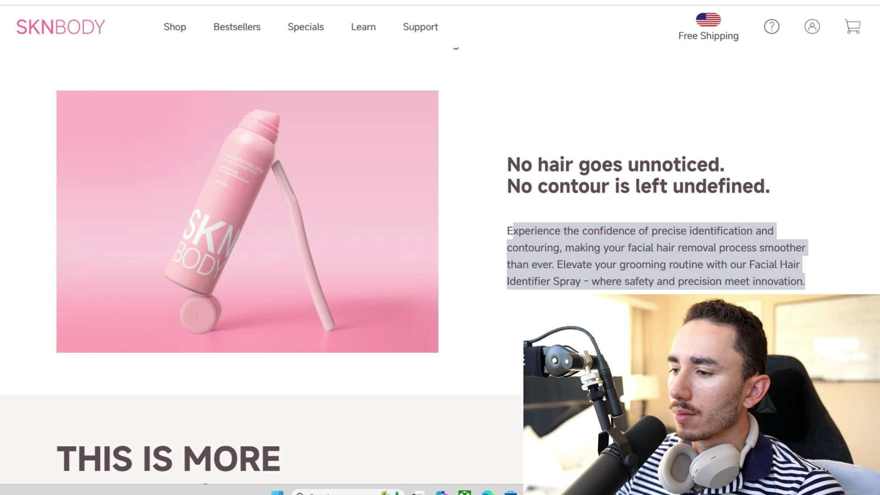
click(807, 281)
triple_click(793, 281)
key(ctrl+c)
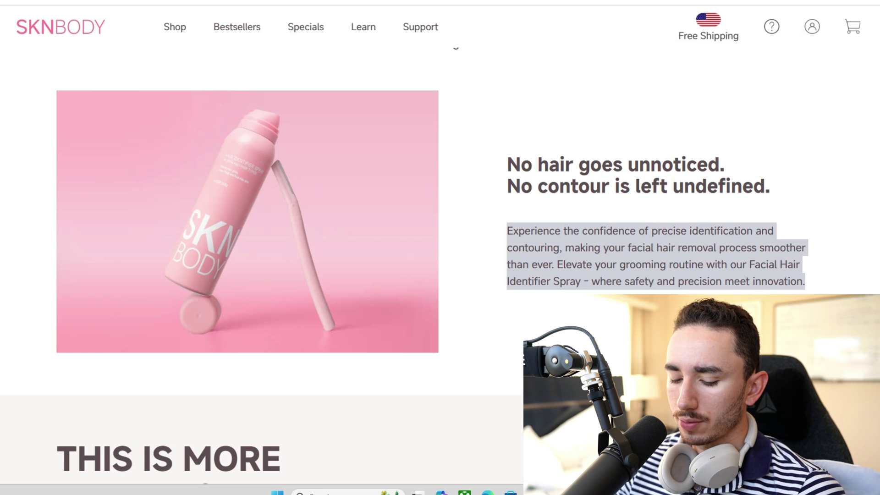
key(alt+Tab)
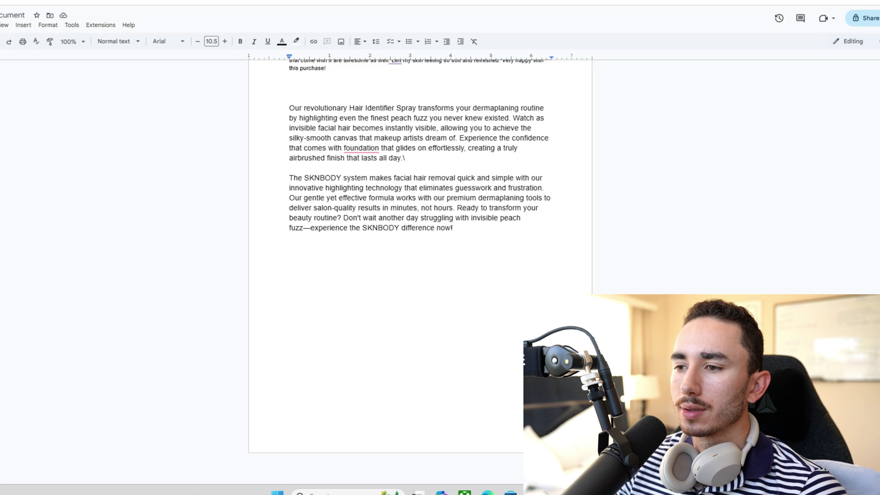
key(ctrl+v)
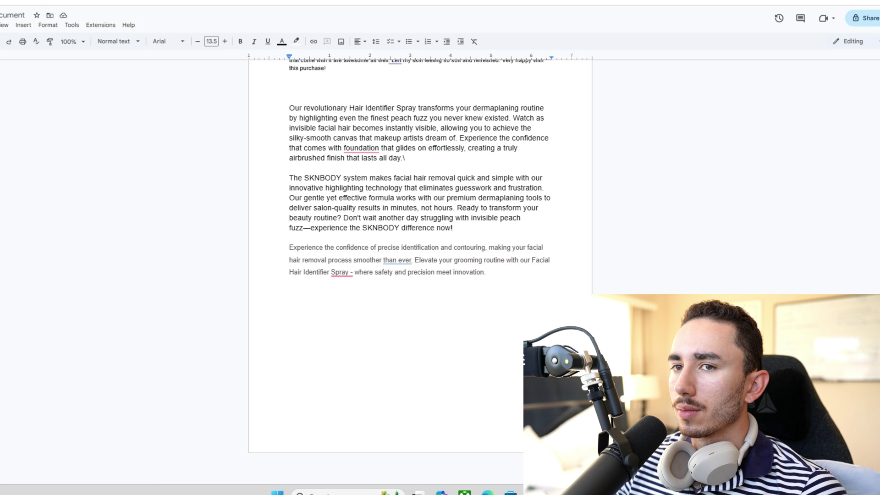
- Start a new description paragraph below the SKNBODY copy with the words "Gloskin's bundle"
text(Gloskin)
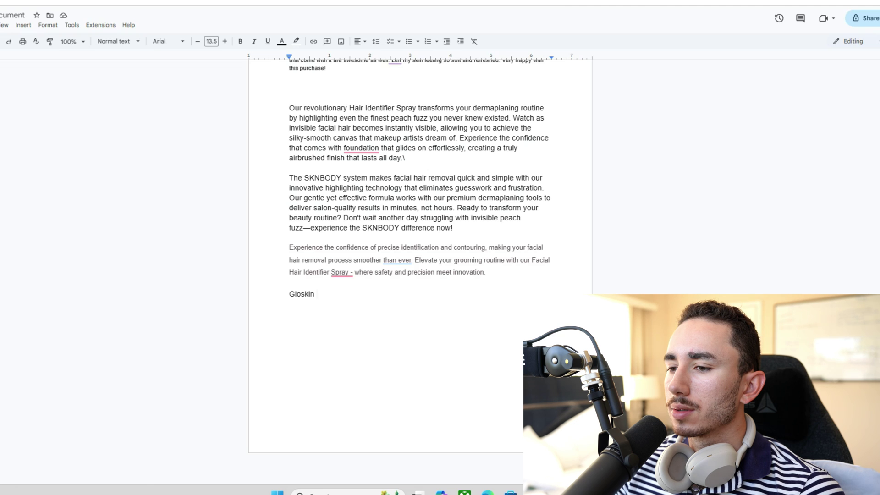
key(BackSpace)
text('s )
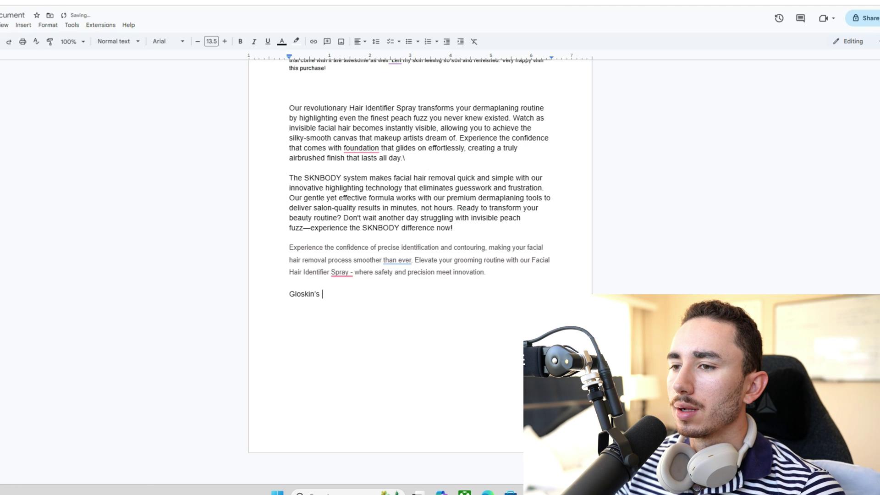
text(bundle)
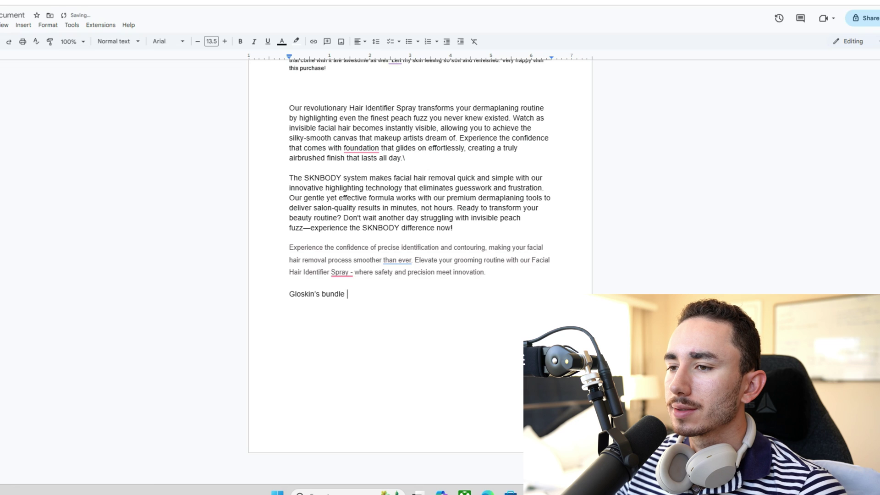
- Append the first paragraph's wording from "highlighting even the finest peach fuzz" to "makeup artists dream of" after "Gloskin's bundle", removing the extra space
drag(299, 118, 455, 138)
key(ctrl+c)
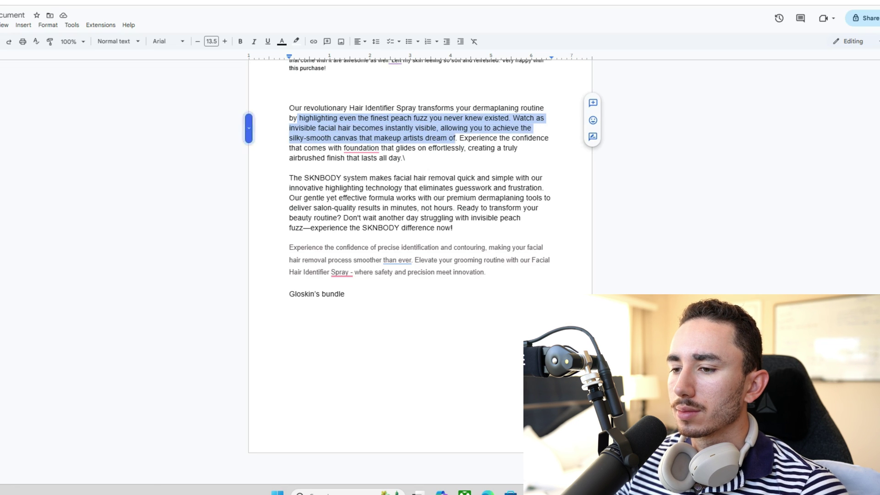
click(345, 294)
key(ctrl+v)
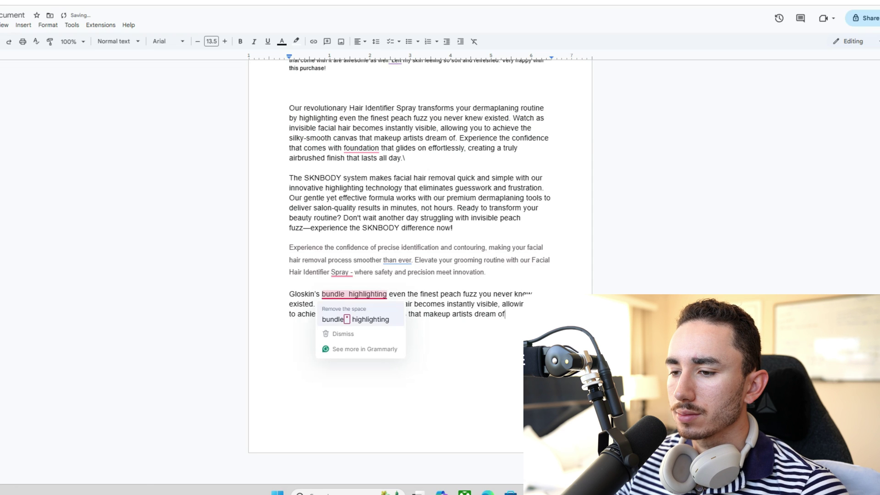
click(355, 319)
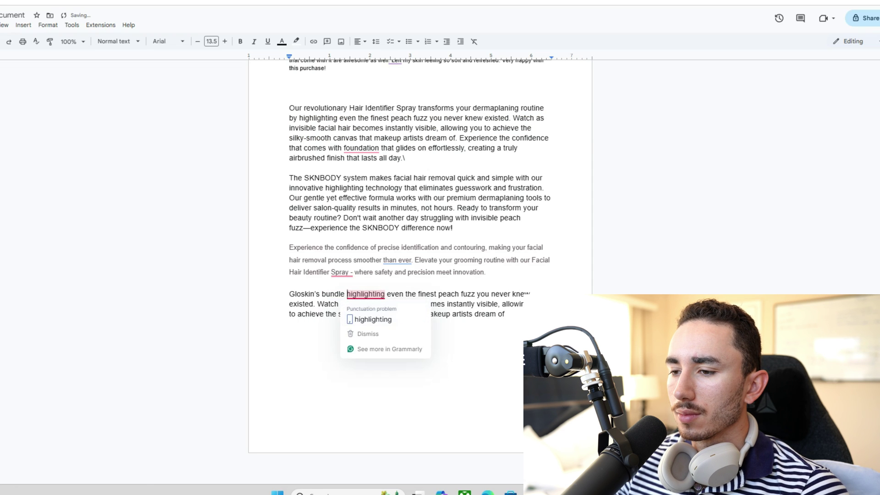
- Replace "'s bundle highlighting" in the new description paragraph so that it begins "Gloskin highlights"
key(ctrl+shift+Left)
key(ctrl+shift+Left)
key(ctrl+shift+Left)
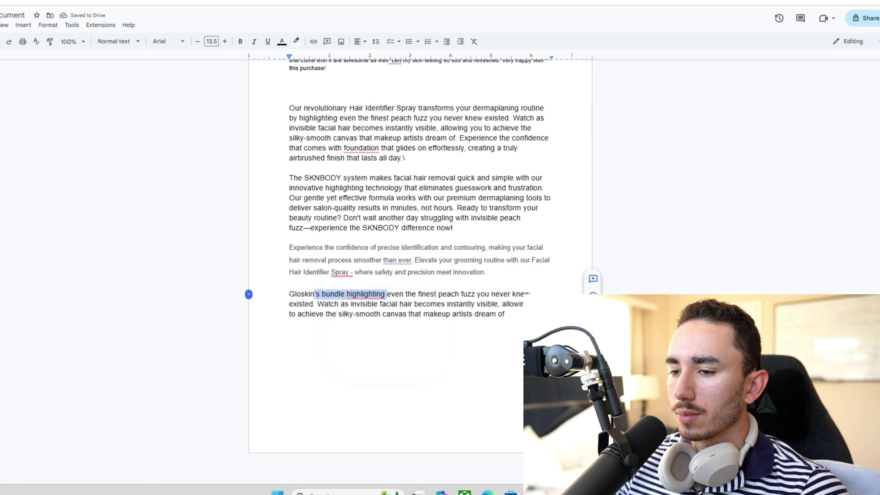
text(highlights)
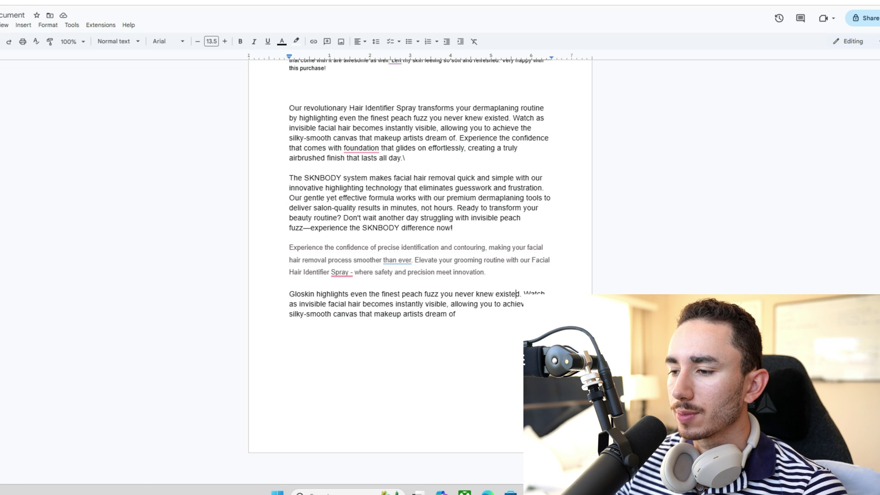
- Split the paragraph after "existed" and finish its first sentence with "to help you achieve silky smooth skin for perfect makeup application."
key(Return)
key(Return)
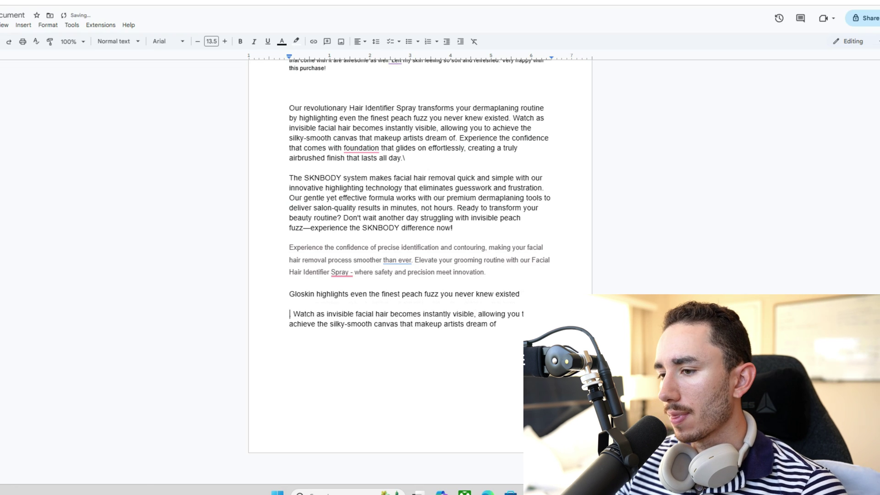
text(.)
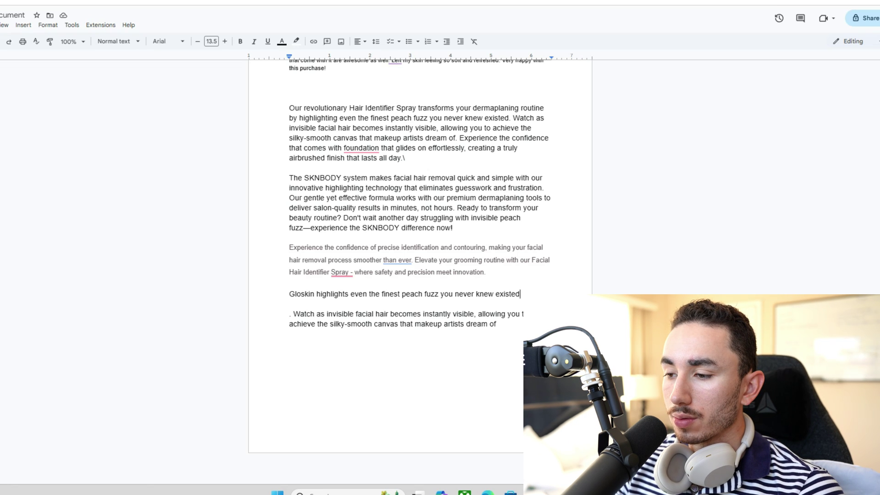
text(to help you achieve )
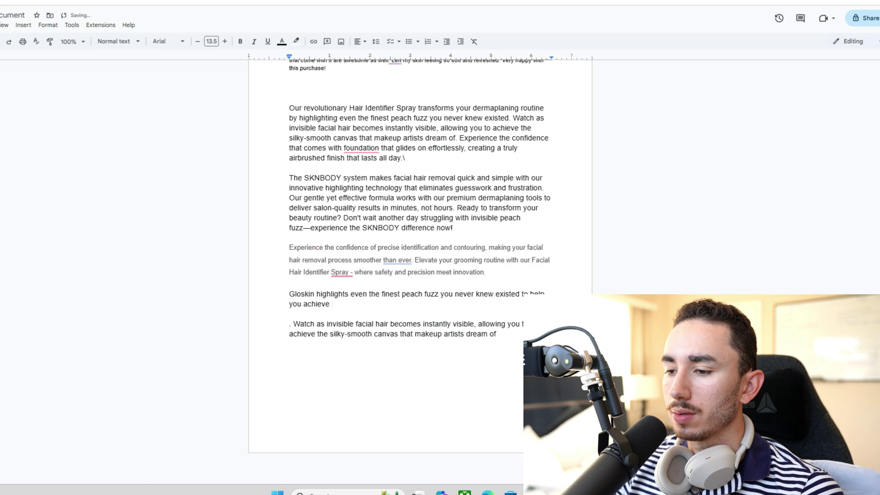
text(silky sm)
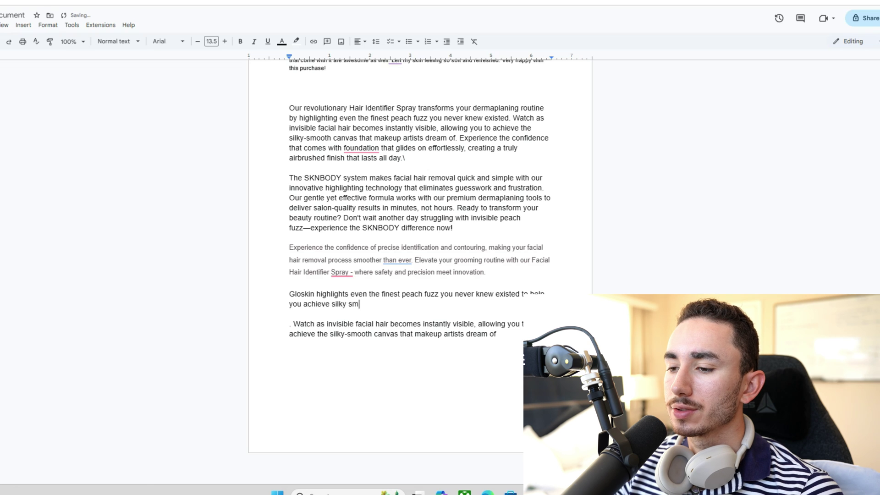
text(ooth)
key(BackSpace)
text(sk)
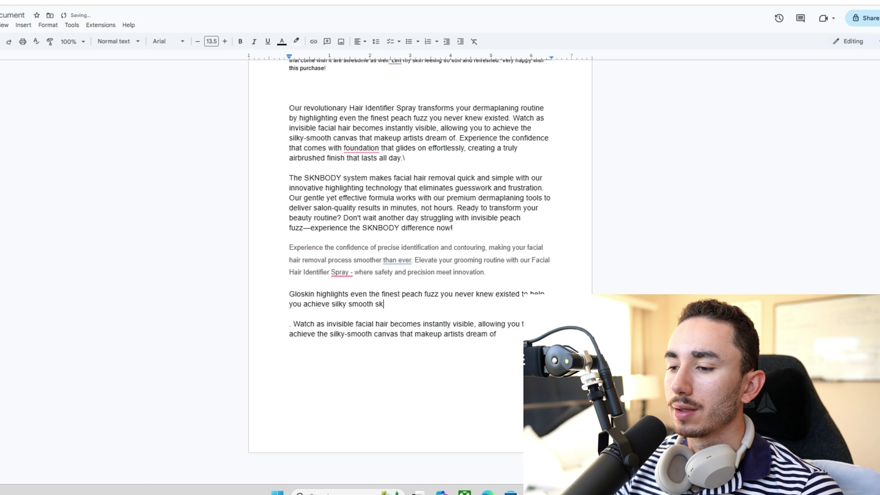
text(in for perfe)
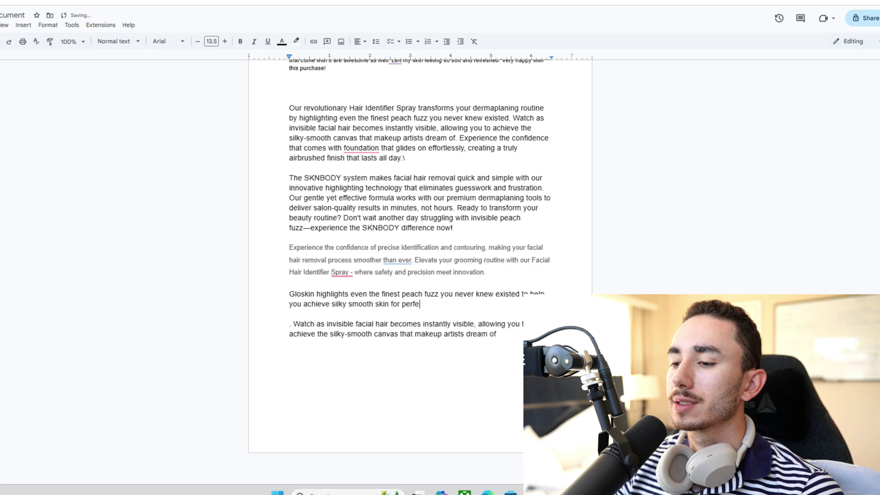
text(ct makeup ap)
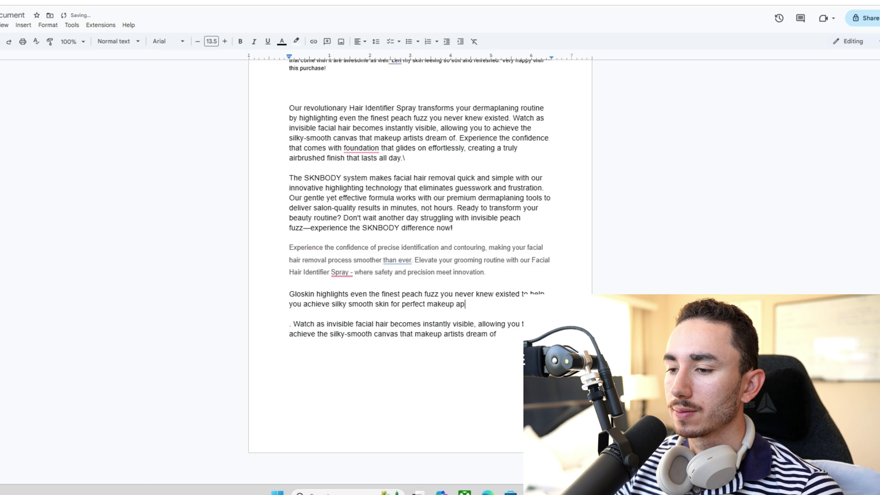
text(plication.)
- Start a second paragraph below the Gloskin sentence with "Your foundation will glide on effortlessly"
key(Return)
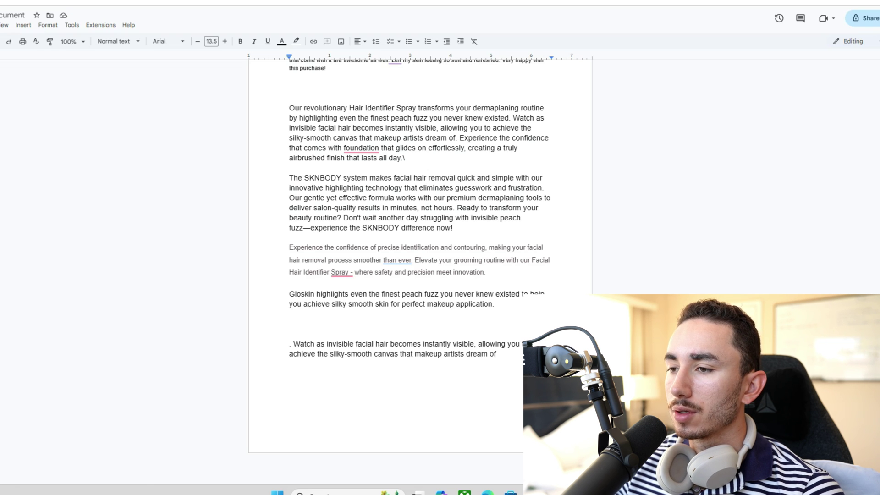
text(Y)
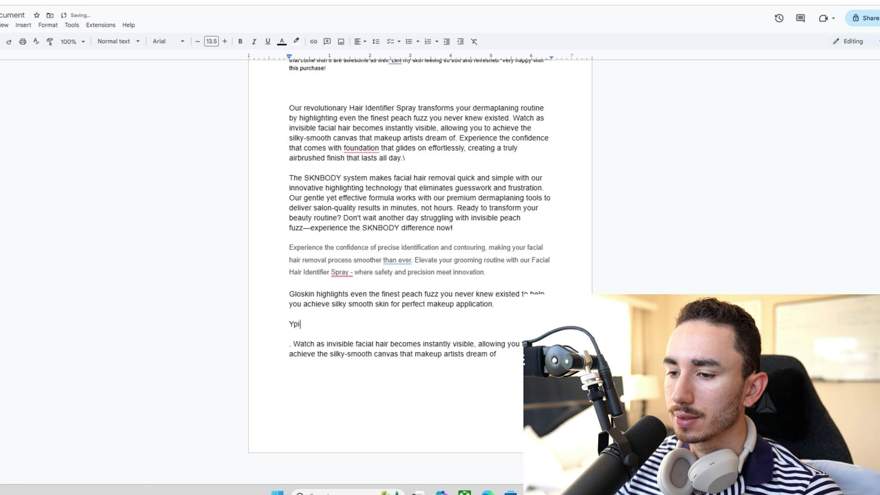
text(our fou)
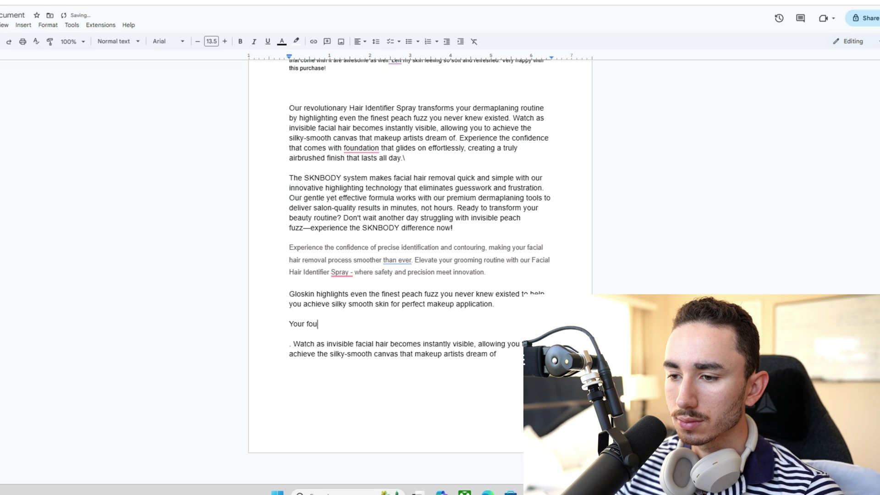
text(ndation will )
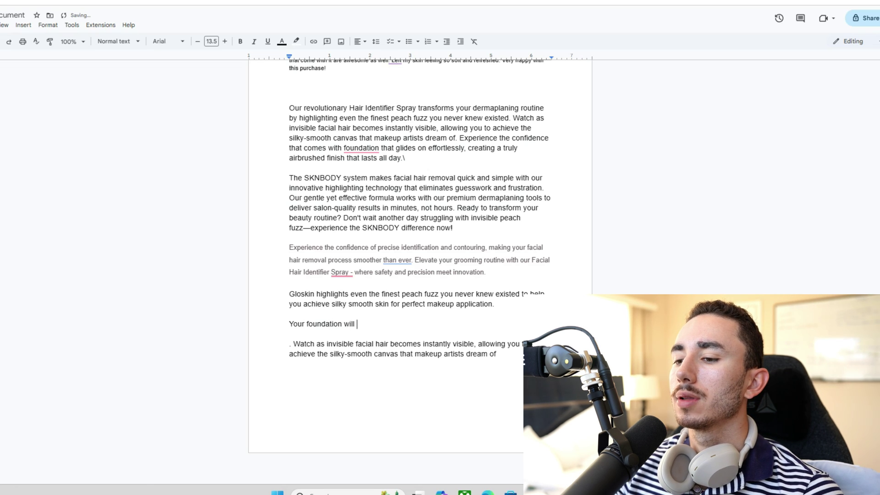
text(glide on effortlessly)
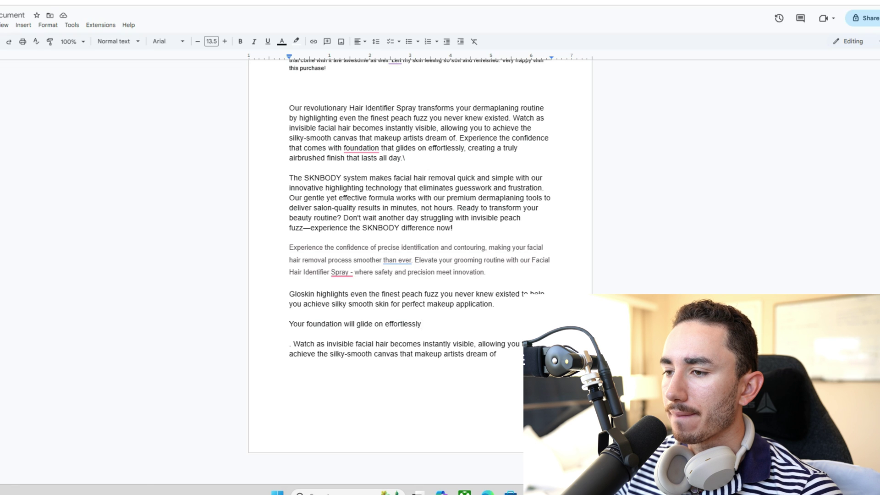
- Continue with "as our system quickly and safely removes all hair in minutes allowing you to" and delete the leftover "Watch as invisible facial hair" paragraph
text(as )
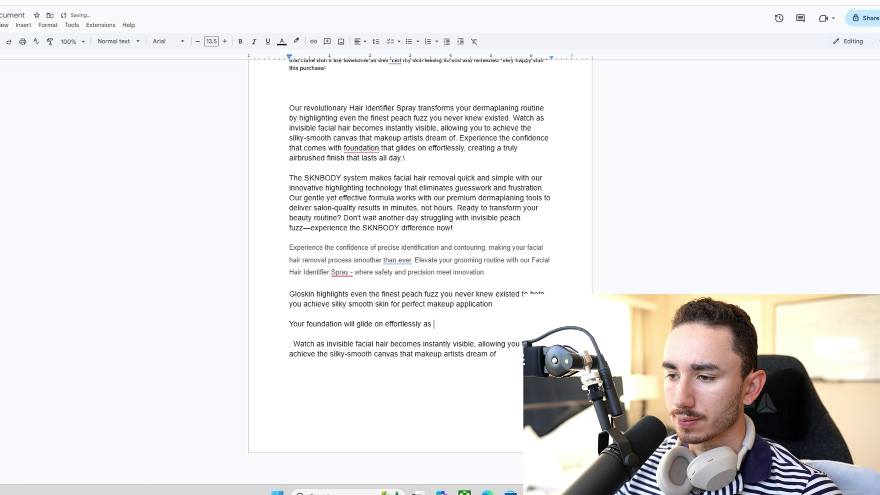
text(our system q)
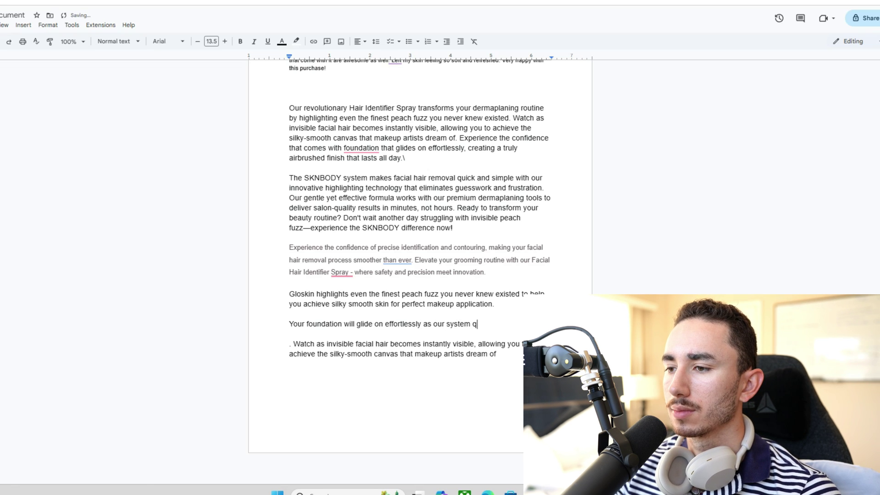
text(uickly anmd)
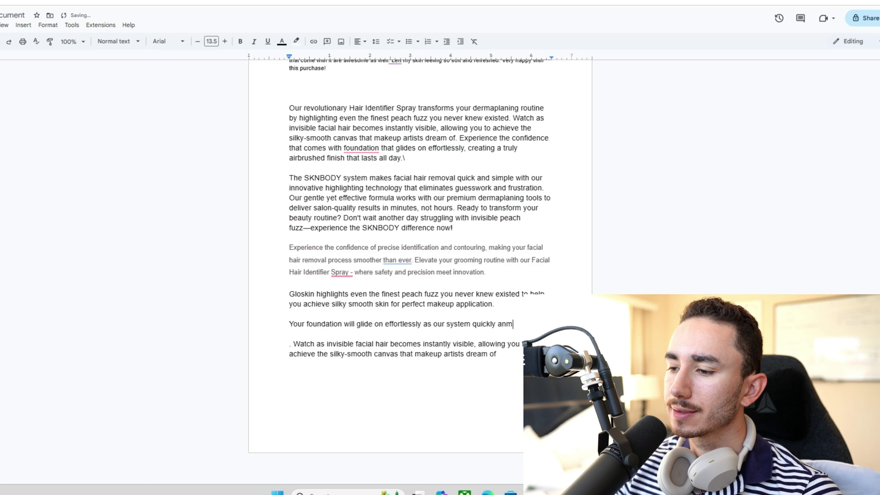
key(BackSpace)
key(BackSpace)
text(d saf)
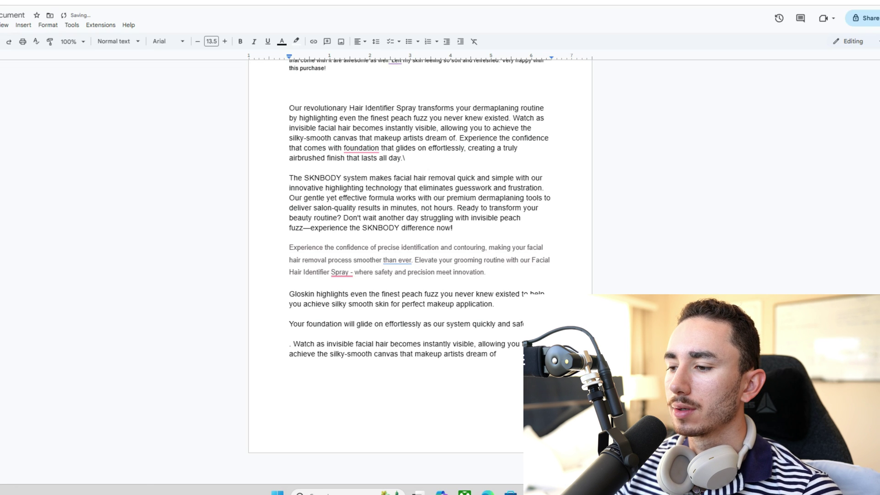
text(ely removes all )
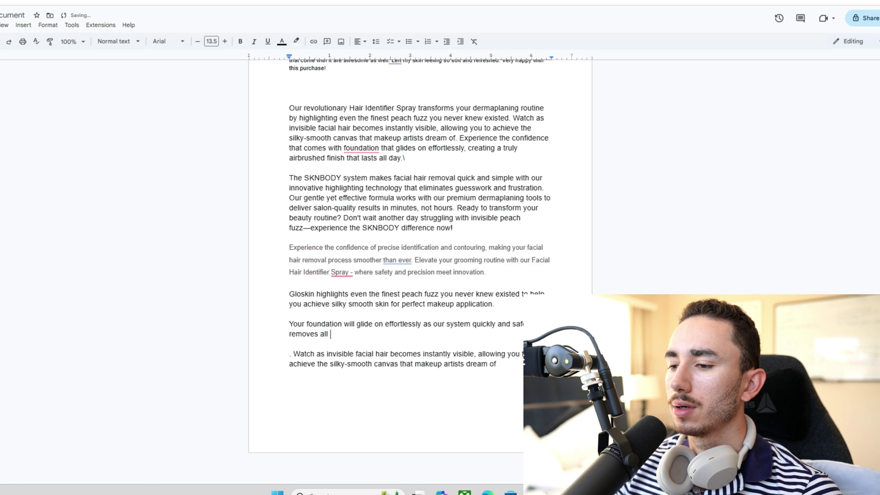
text(hair)
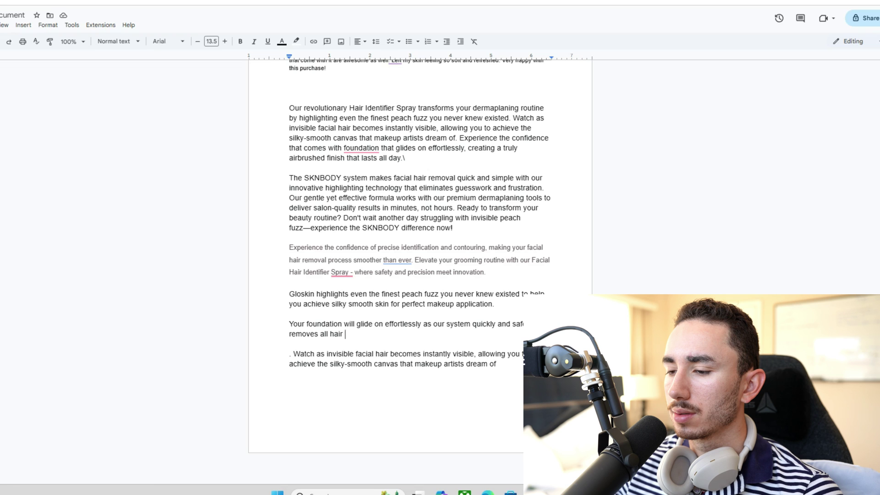
text(in minutes)
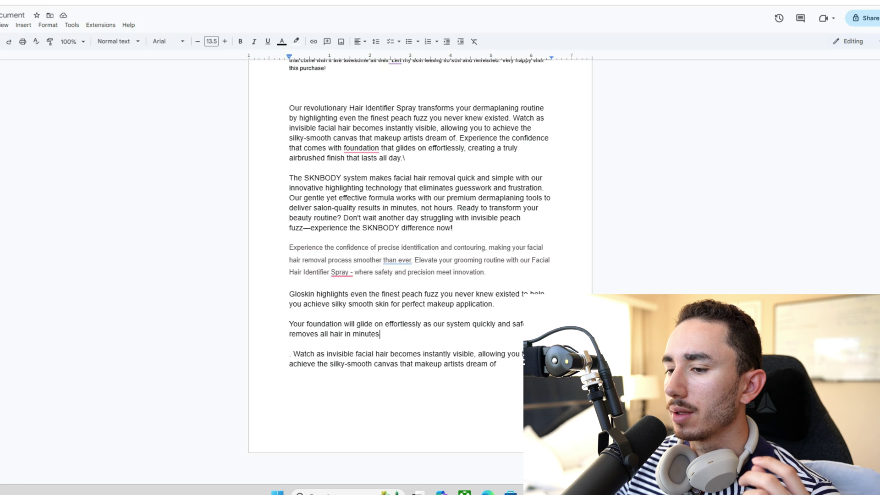
text(allw)
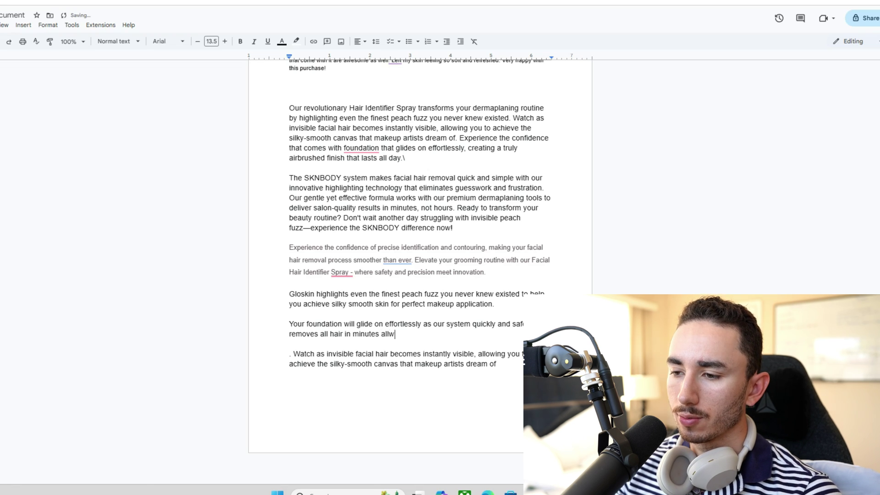
key(BackSpace)
text(owing you to)
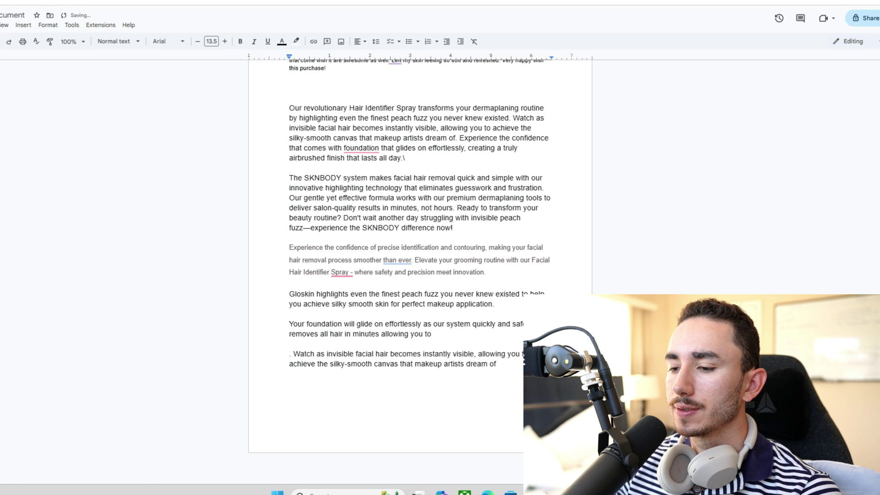
triple_click(383, 355)
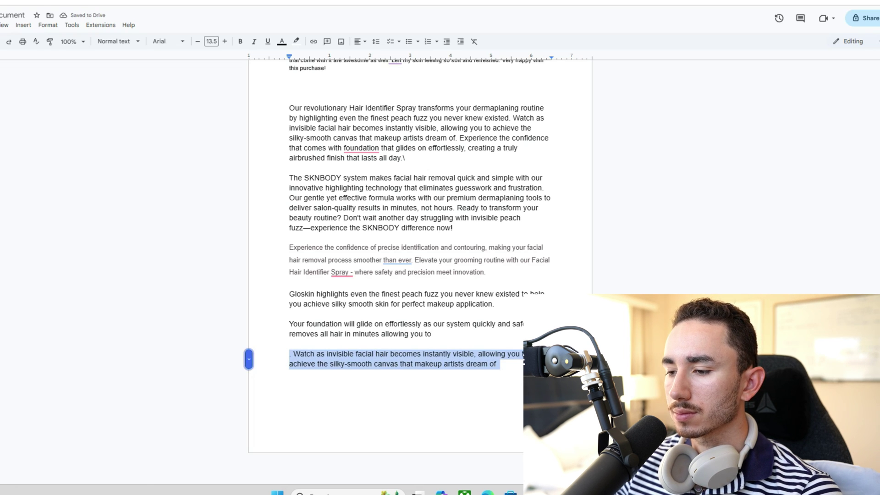
key(BackSpace)
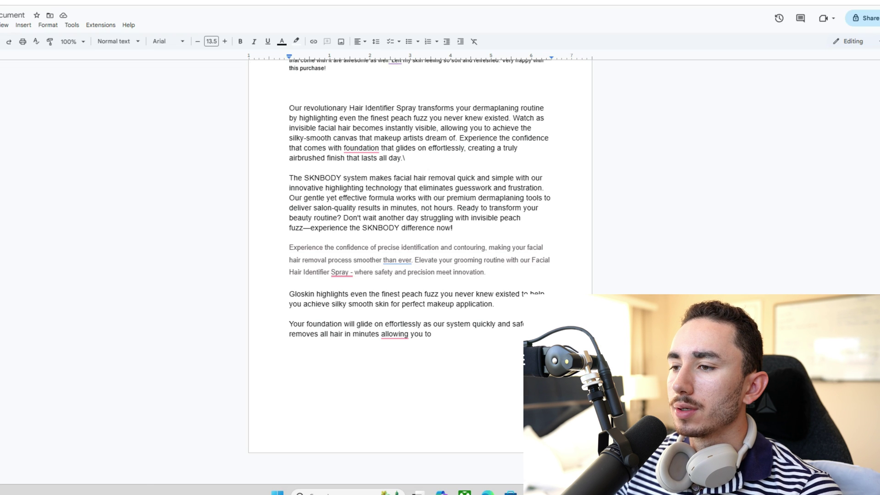
- Copy "creating a truly airbrushed finish that lasts all day" from the first description paragraph to the end of the new foundation sentence
triple_click(345, 128)
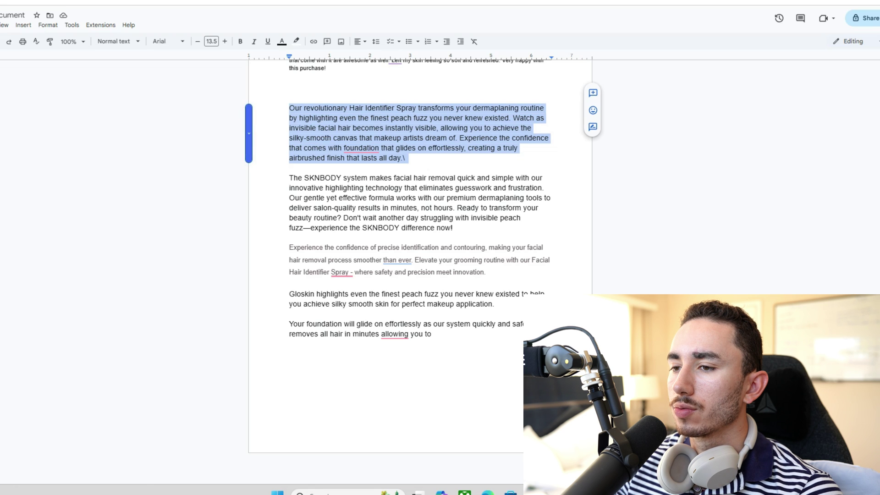
click(405, 158)
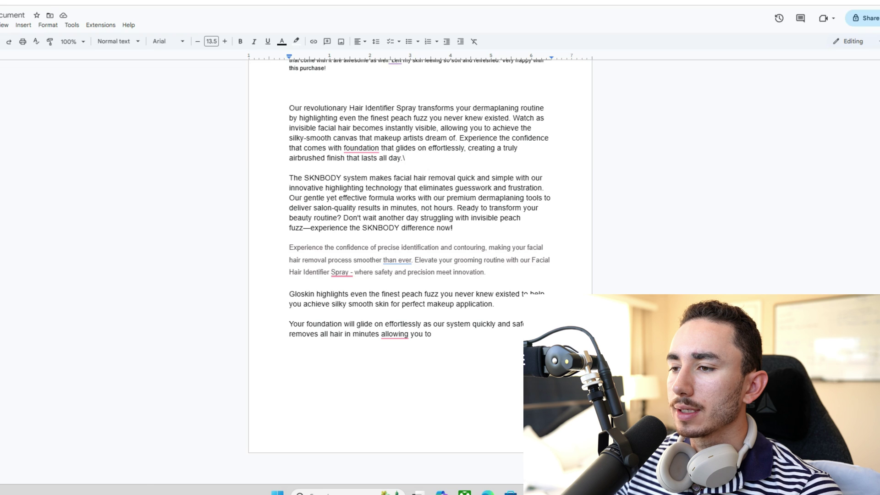
drag(468, 148, 291, 168)
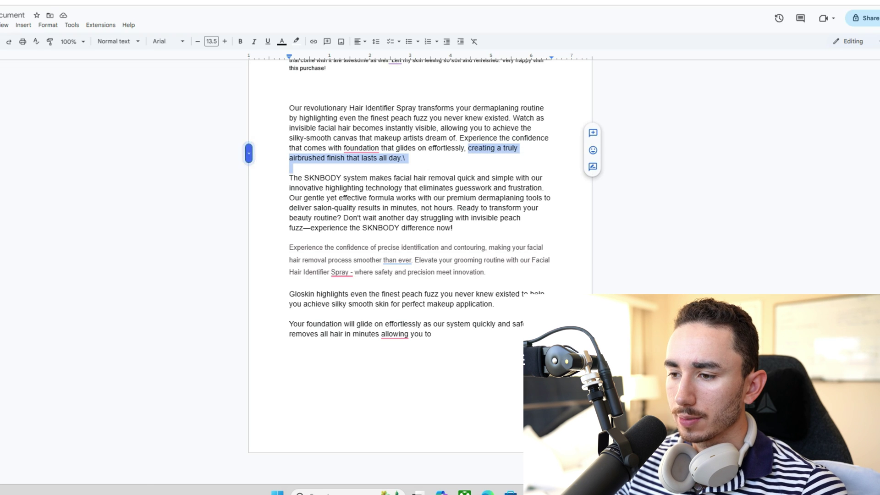
key(ctrl+c)
click(432, 333)
key(ctrl+v)
- Correct the sentence's ending to "allowing you to create a truly airbrushed finish", remove the stray backslash and add a comma after "minutes"
click(429, 333)
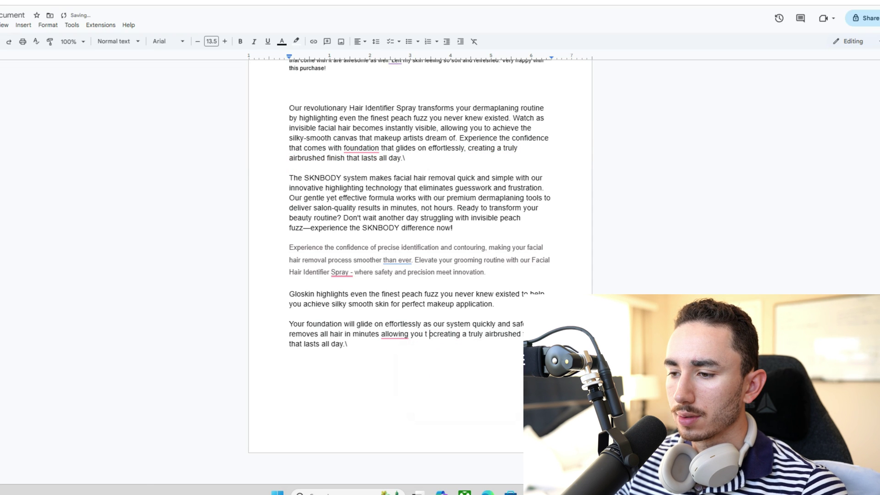
click(441, 355)
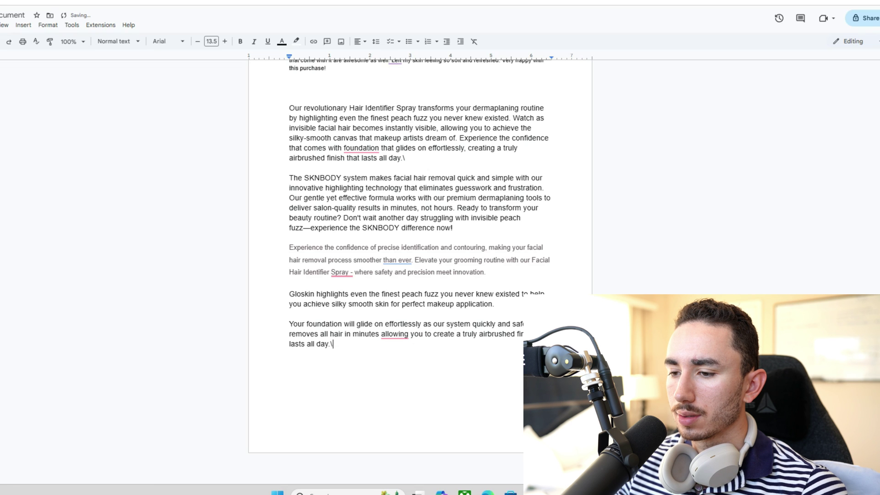
key(BackSpace)
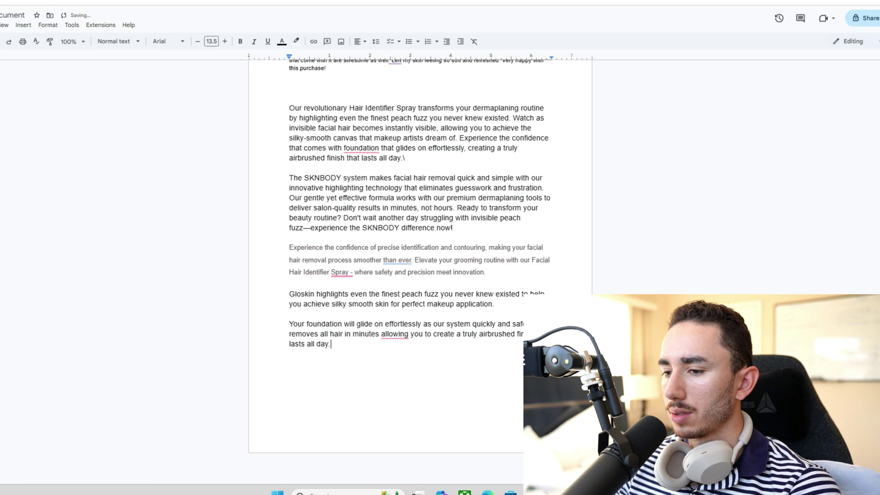
mouse_move(394, 335)
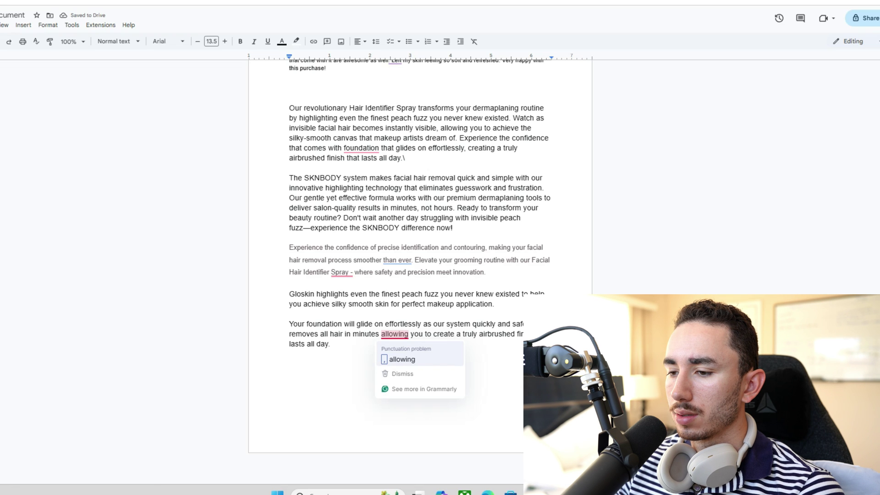
click(402, 359)
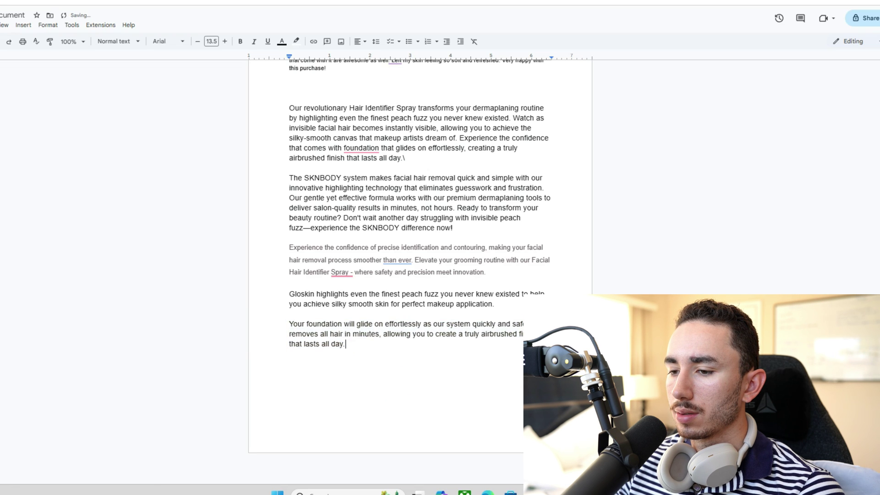
- Copy the two Gloskin paragraphs from the document into the text block under the "EFFORTLESS HAIR REMOVAL IN MINUTES" heading in the theme editor
drag(402, 359, 289, 293)
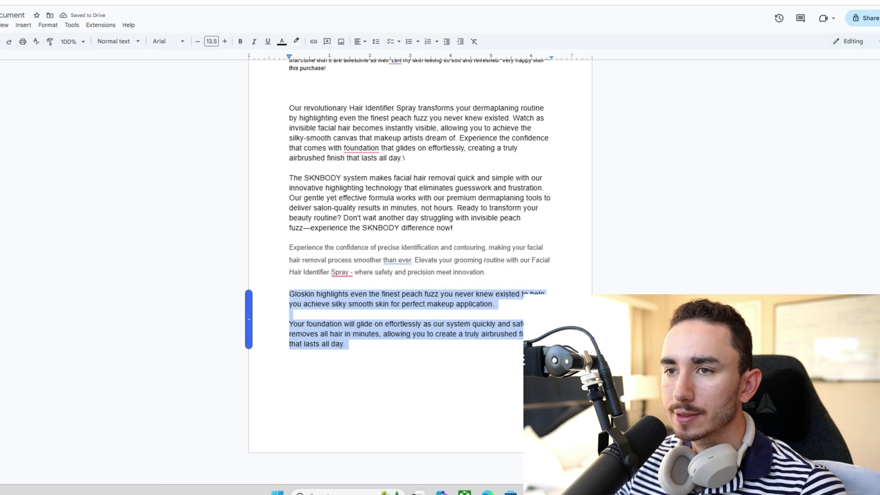
key(alt+Tab)
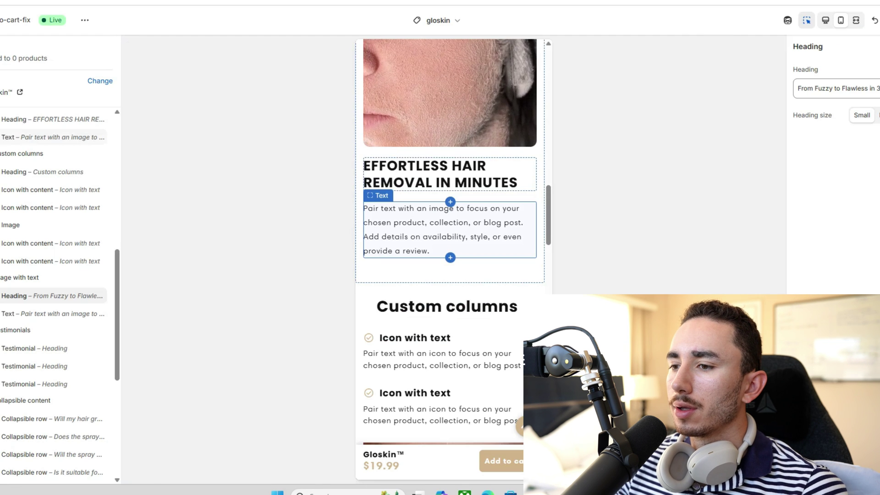
click(443, 229)
key(ctrl+a)
key(ctrl+v)
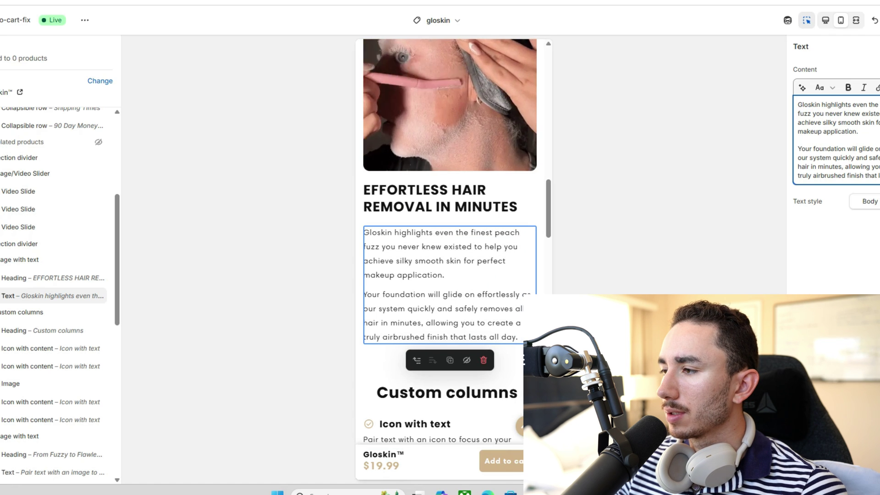
- Bold "achieve silky smooth skin" and "Your foundation will glide on effortlessly" in the pasted text
drag(798, 122, 874, 122)
click(848, 87)
click(866, 148)
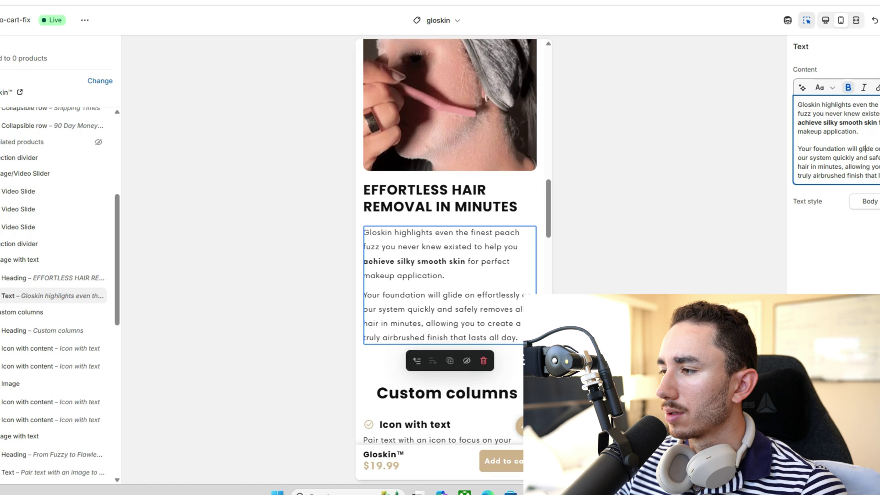
drag(798, 149, 878, 150)
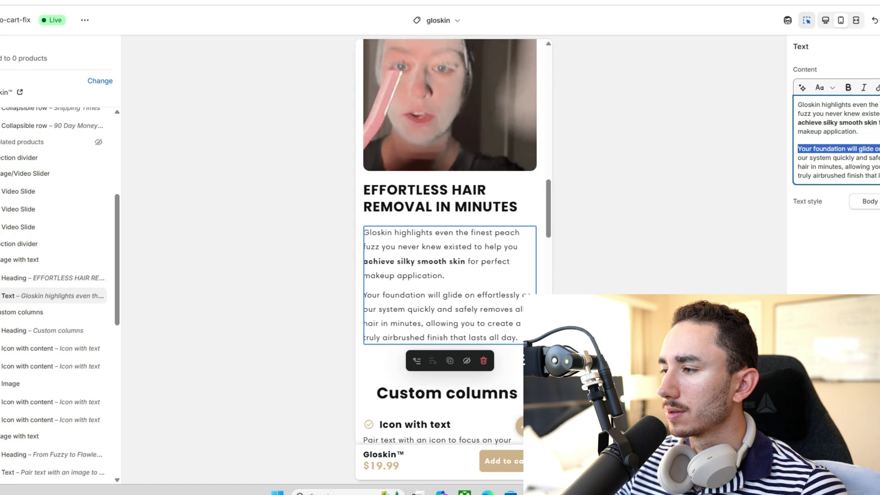
click(849, 87)
click(863, 166)
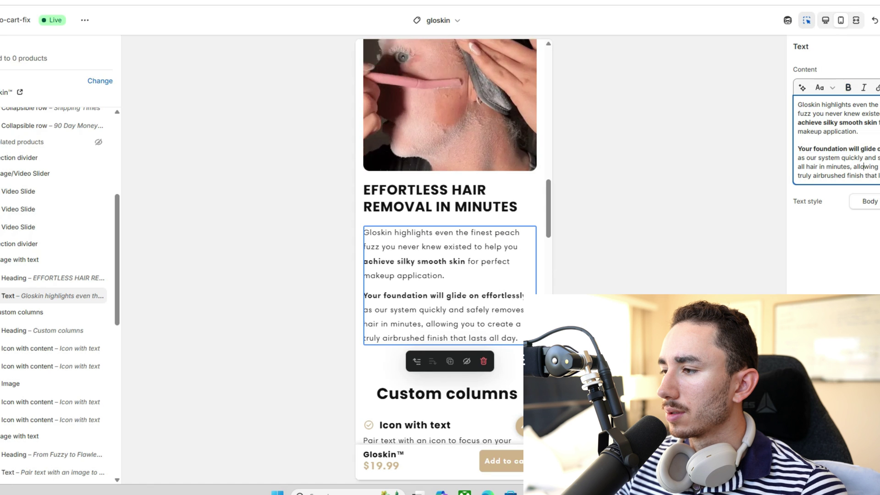
- Bold the closing phrase "create a truly airbrushed finish that lasts all day." in the second paragraph
drag(798, 176, 864, 176)
click(864, 175)
drag(798, 175, 878, 175)
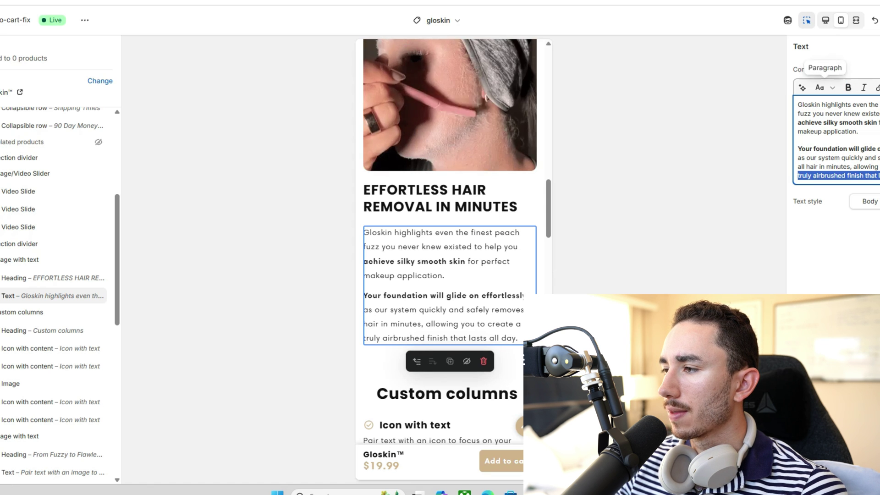
click(848, 87)
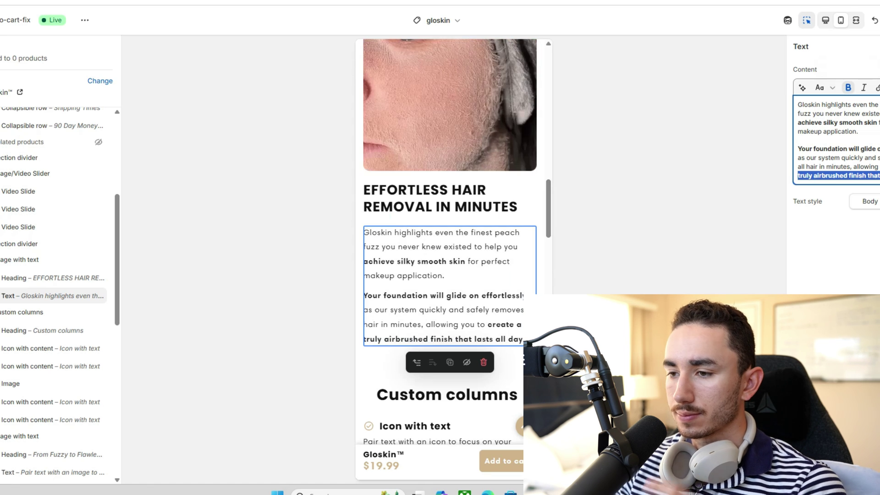
- Open the "Custom columns" heading's settings and switch the page preview to desktop view
scroll(447, 188, down, 5)
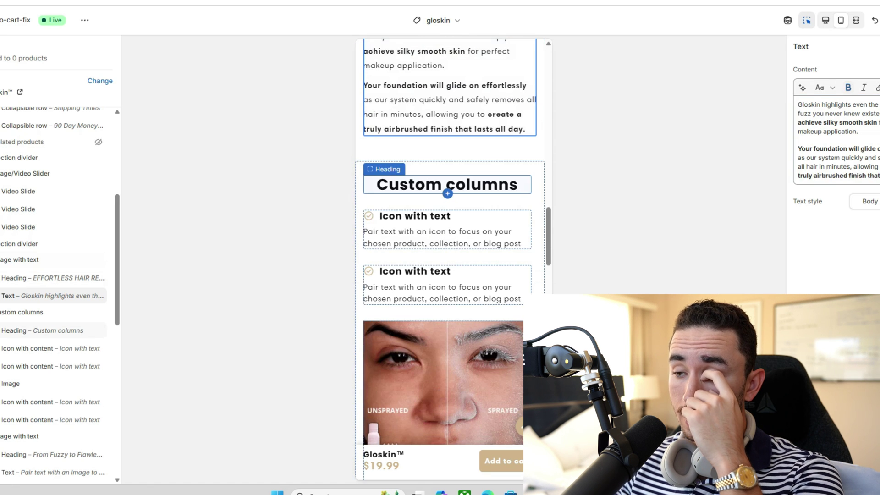
click(447, 186)
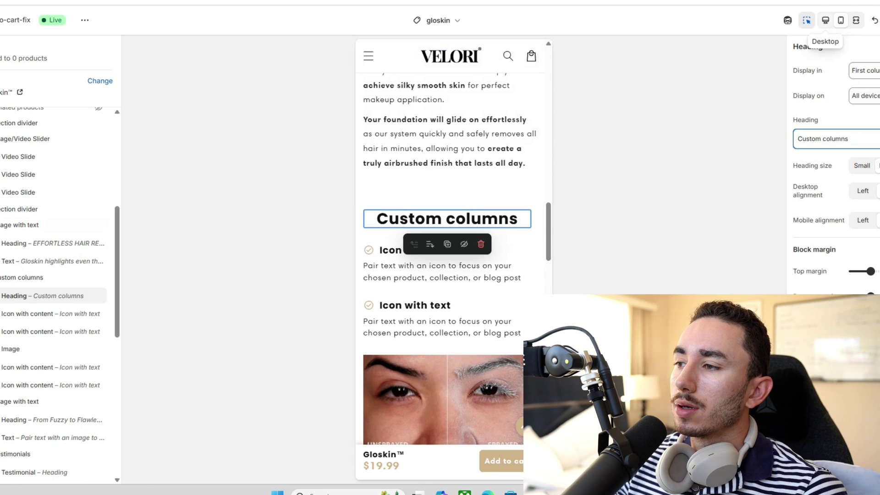
click(825, 21)
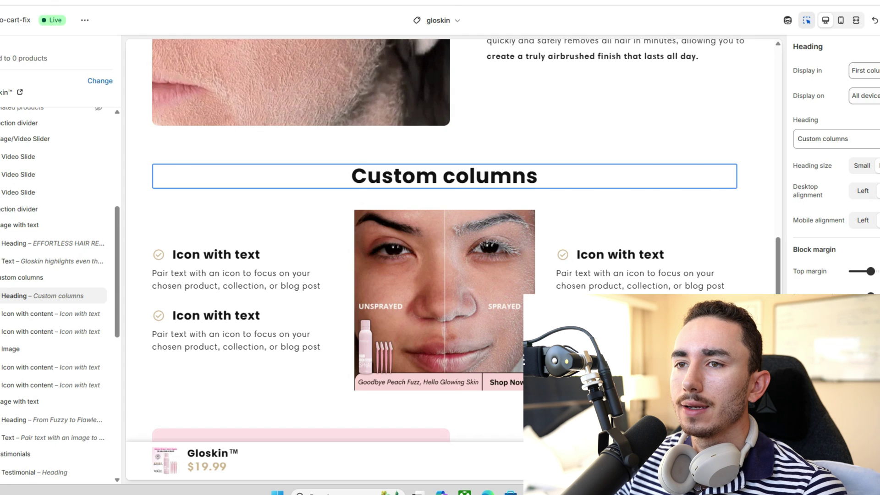
- Review Claude's benefit-driven headlines and the page sections around the custom columns for a suitable heading
key(alt+Tab)
scroll(229, 229, up, 4)
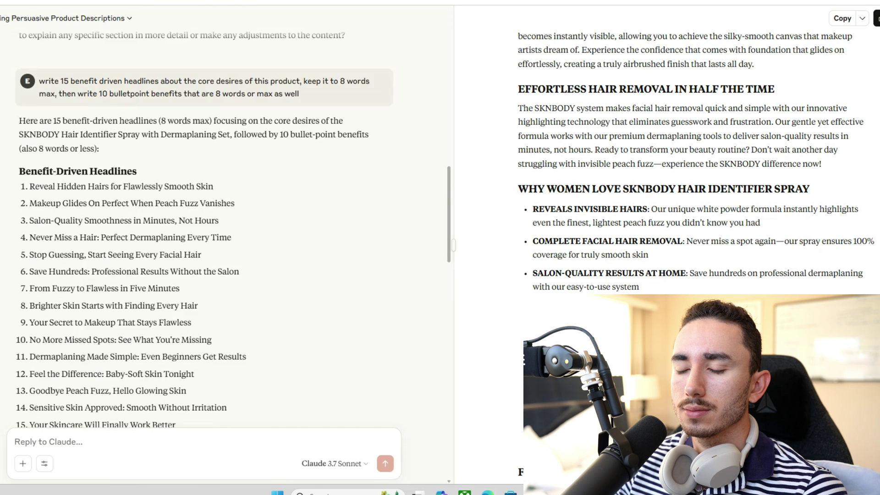
scroll(229, 229, down, 1)
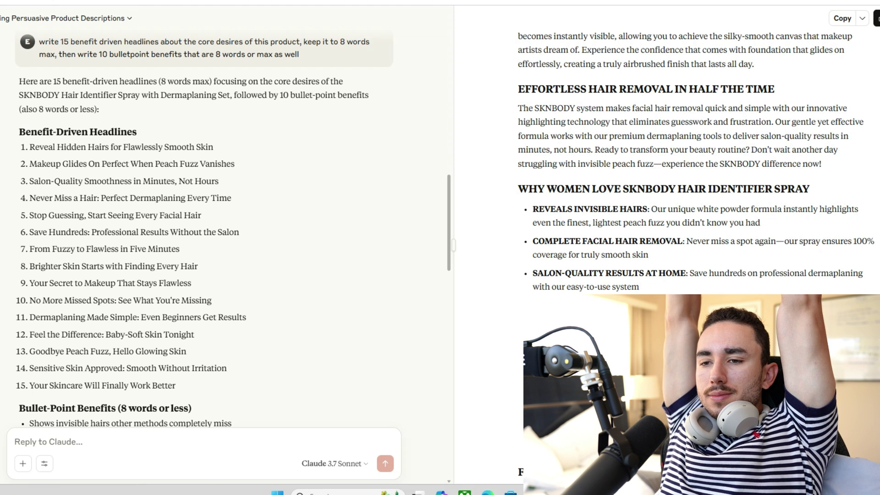
key(ctrl+Tab)
scroll(262, 229, down, 10)
scroll(261, 229, down, 5)
key(ctrl+Tab)
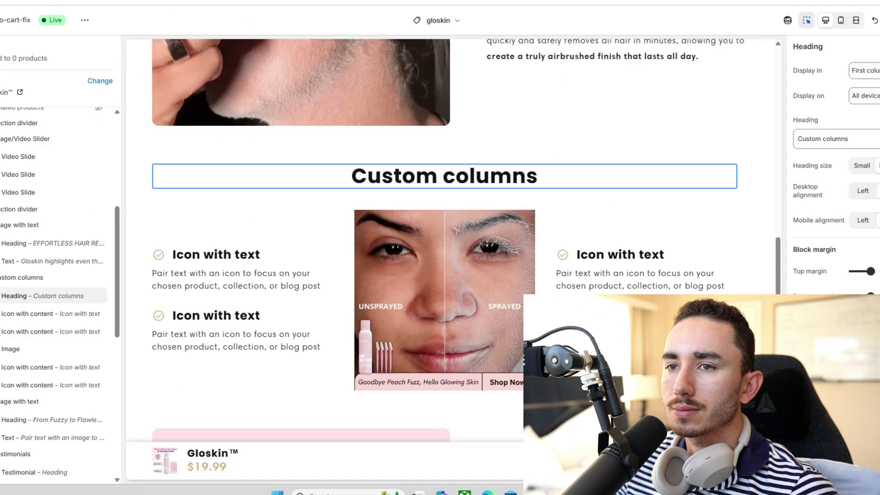
scroll(451, 256, up, 5)
scroll(451, 256, down, 10)
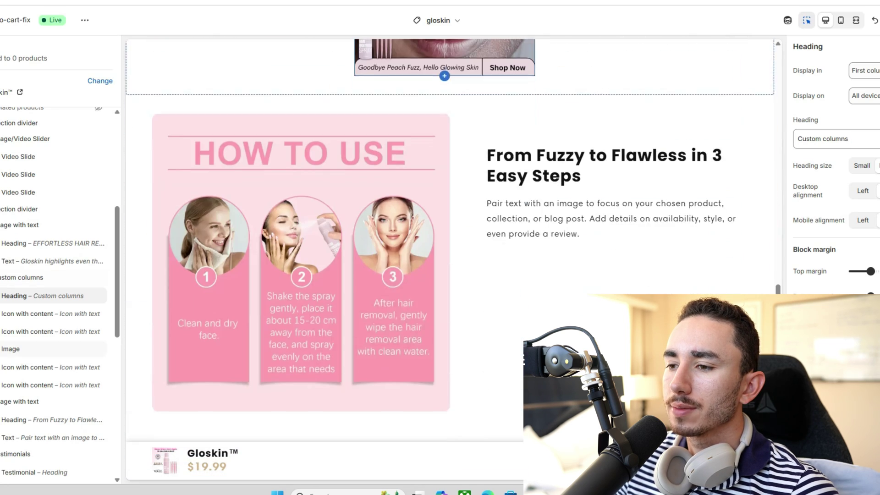
scroll(451, 256, up, 8)
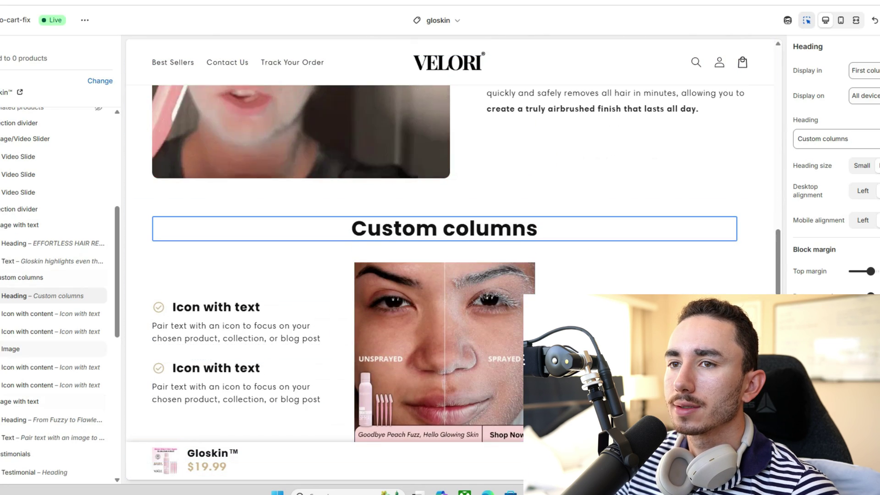
scroll(452, 257, down, 3)
scroll(452, 257, up, 7)
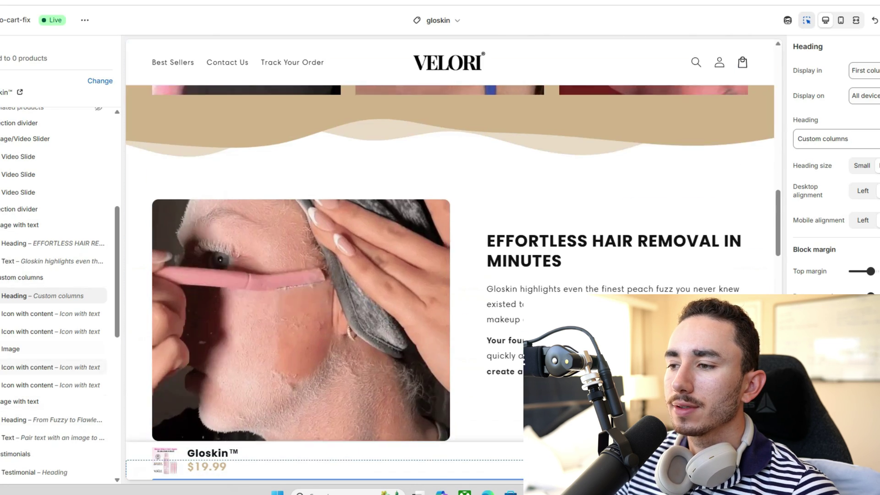
scroll(452, 256, down, 5)
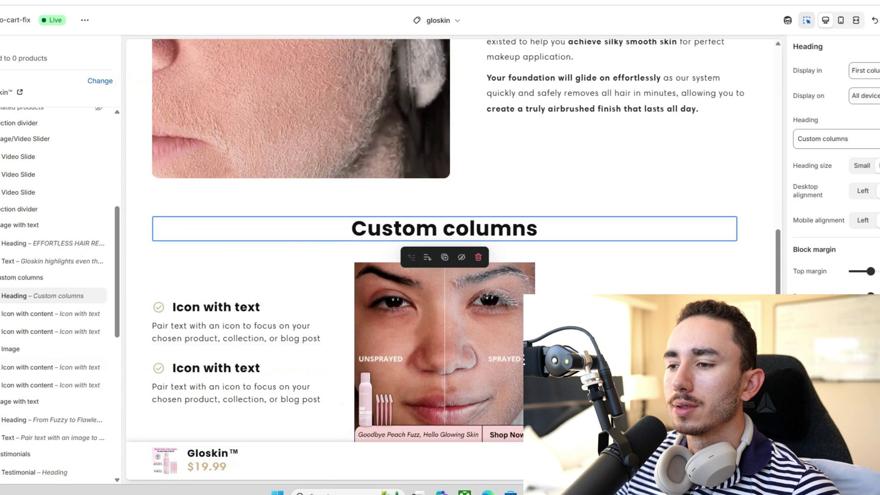
- Replace the "Custom columns" heading with "Professional Results Without the Salon" taken from Claude's sixth headline
key(ctrl+Tab)
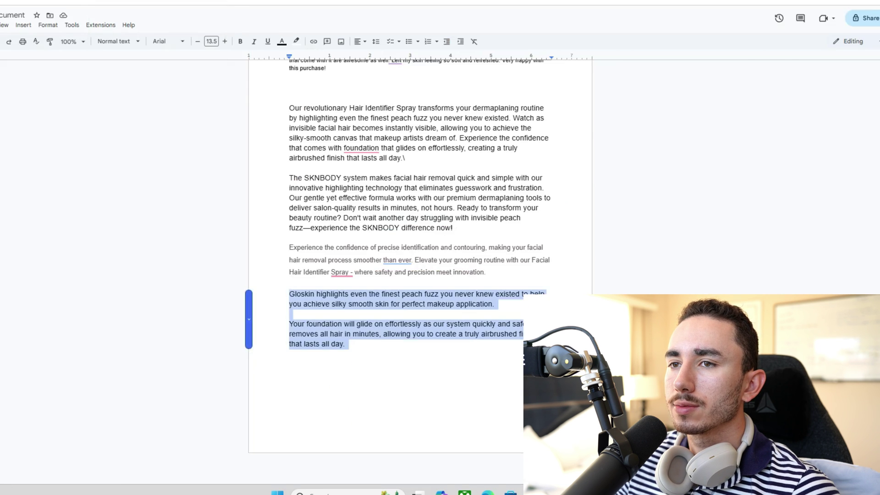
key(ctrl+Tab)
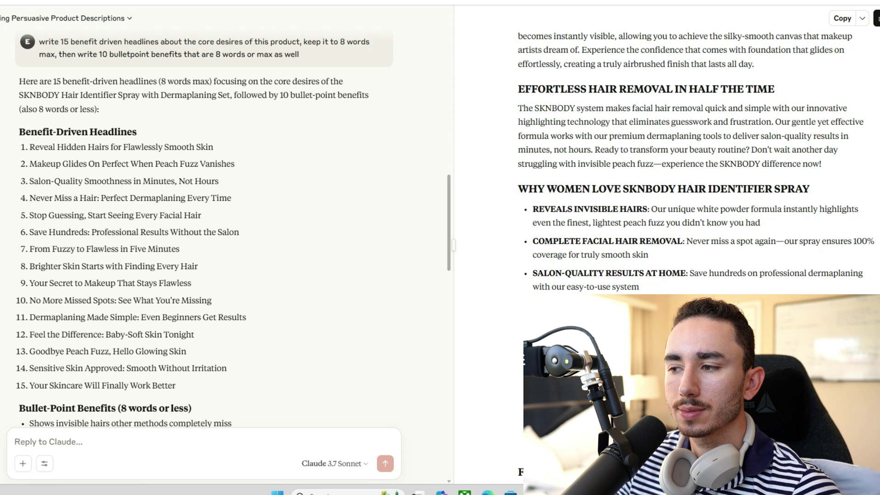
drag(91, 232, 239, 232)
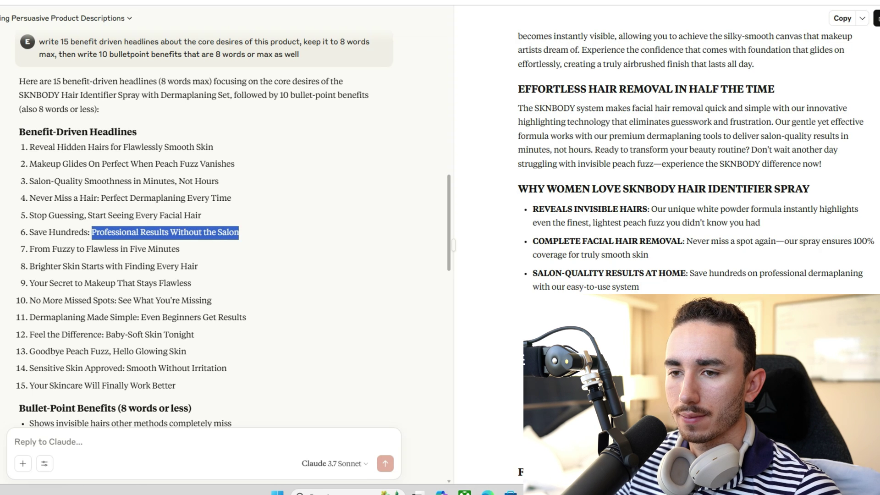
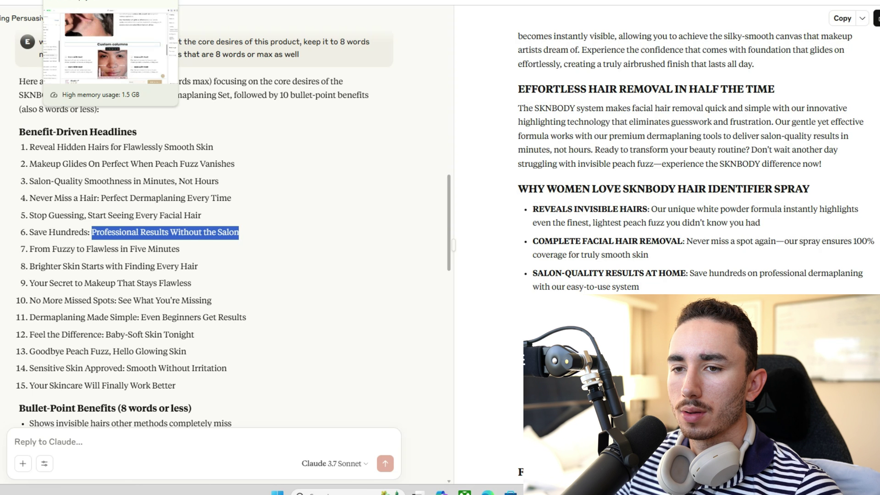
click(110, 1)
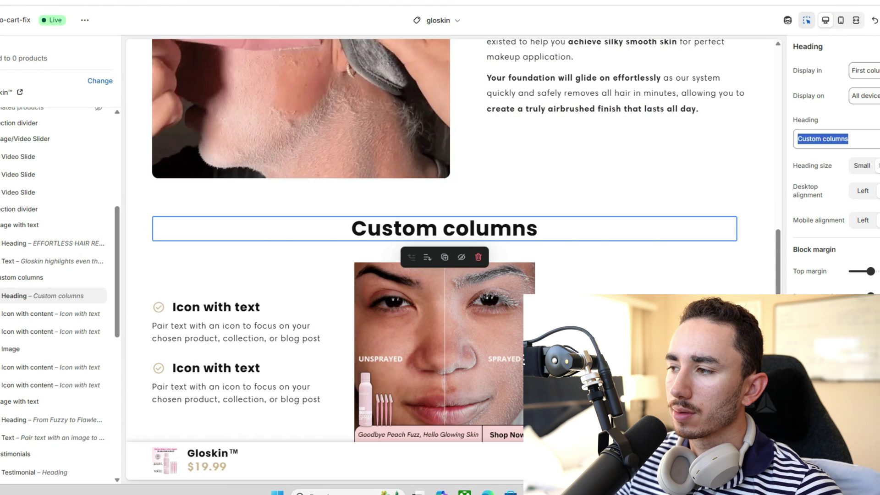
text(Professional Results Without the Salon)
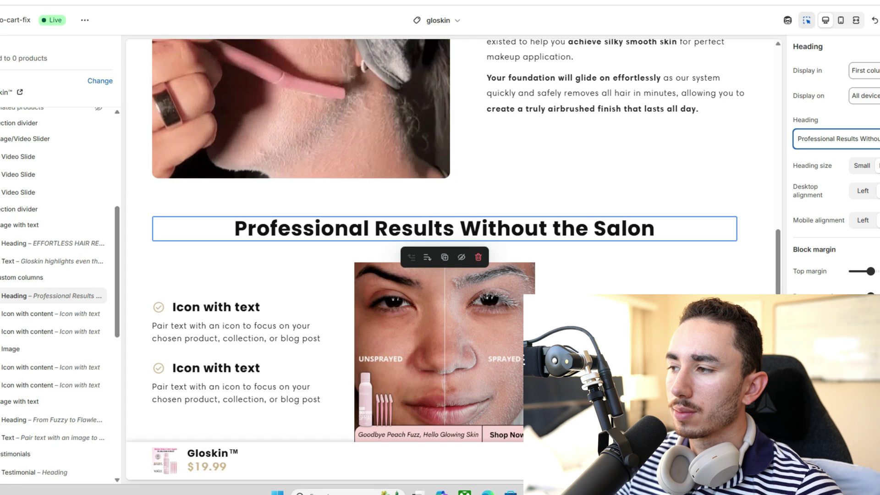
- Try adding "Hair" after "Professional" in the columns heading, check it in mobile view, remove the word and return to desktop view
text(Hair)
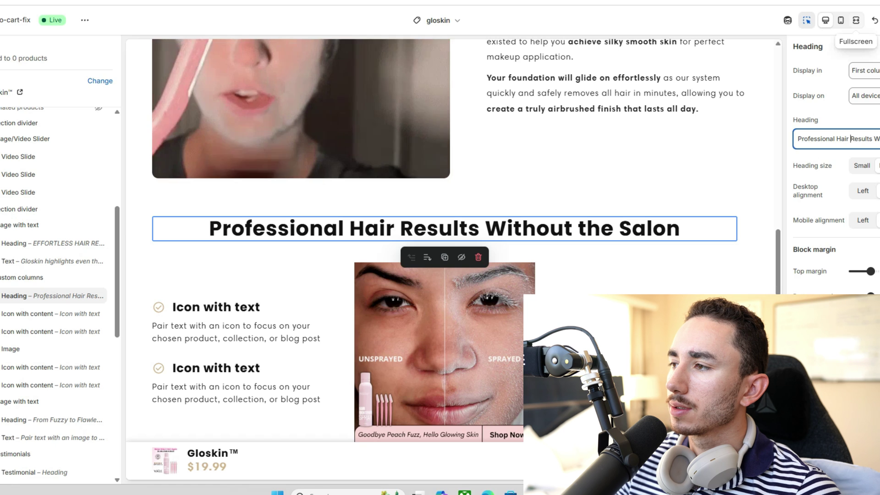
click(840, 20)
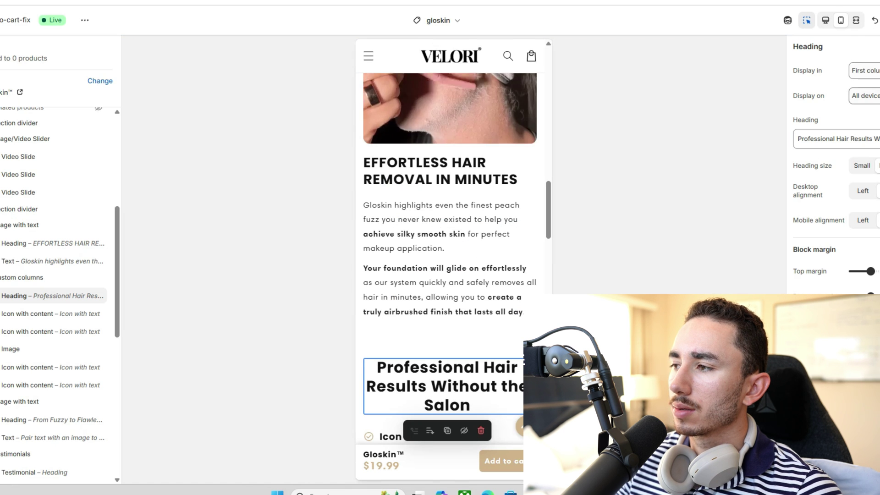
click(851, 139)
key(BackSpace)
key(BackSpace)
key(BackSpace)
key(BackSpace)
key(BackSpace)
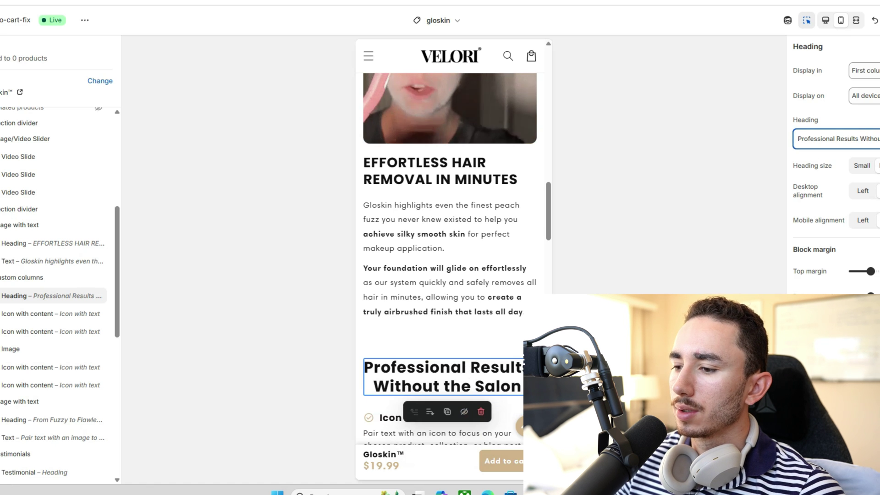
click(825, 20)
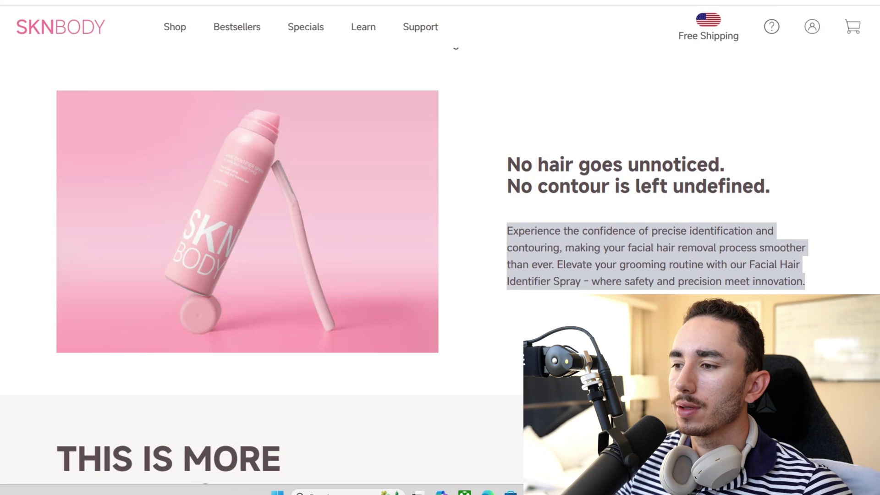
- Search the sections that can be added above the "REAL FACES, REAL RESULTS" divider for "logo" and "sc", then clear the search
scroll(440, 265, up, 20)
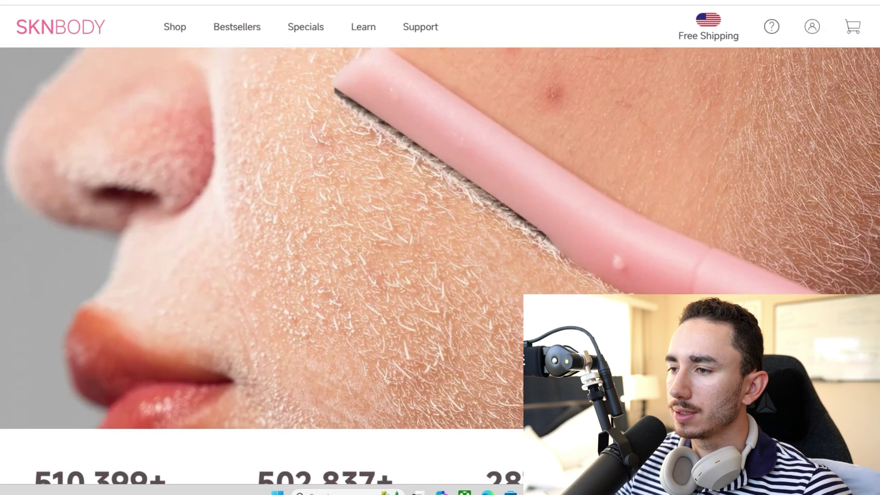
scroll(440, 266, up, 1)
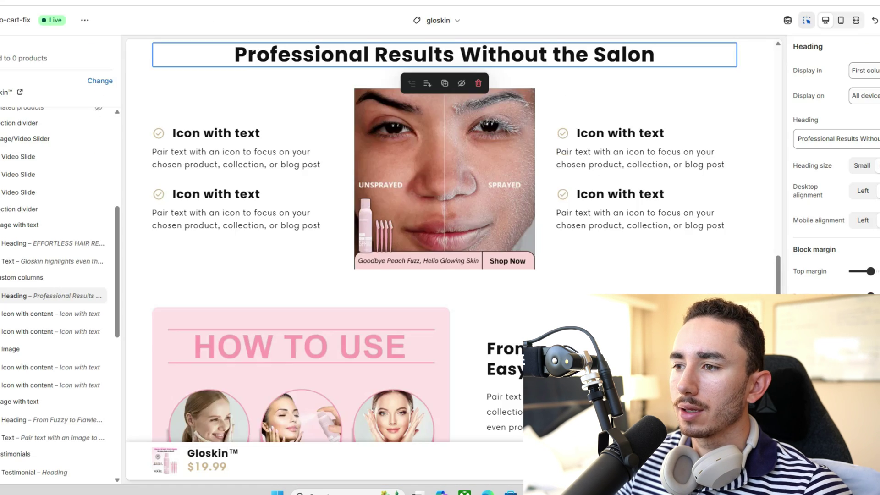
scroll(449, 229, up, 10)
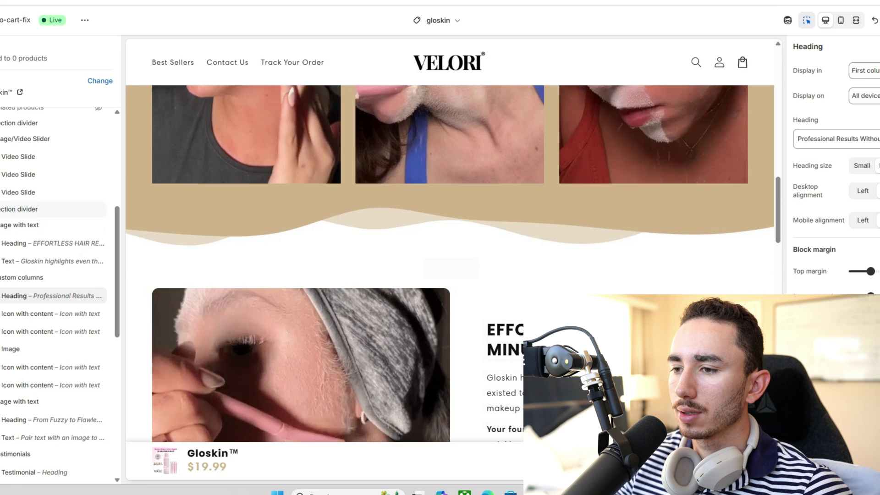
scroll(449, 229, up, 5)
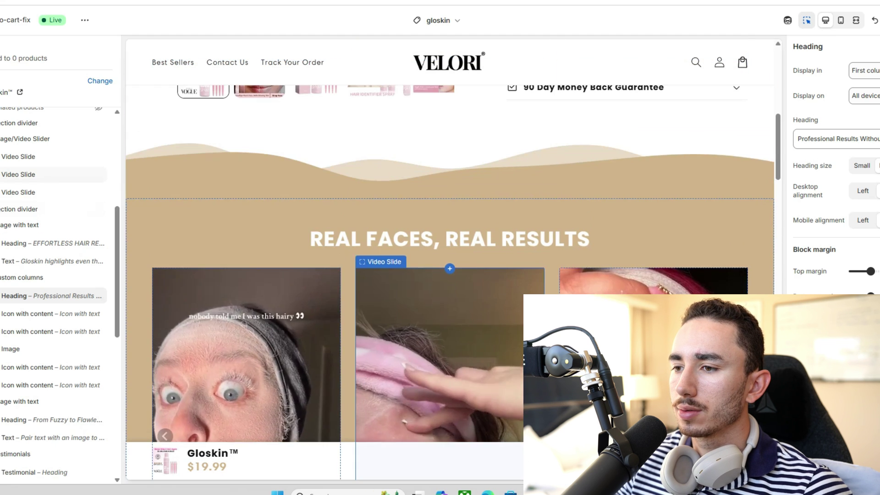
click(450, 120)
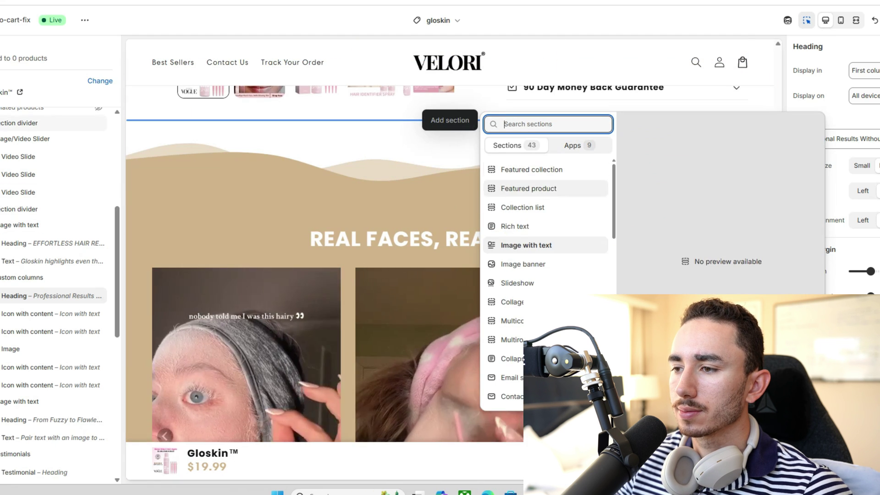
text(sqq)
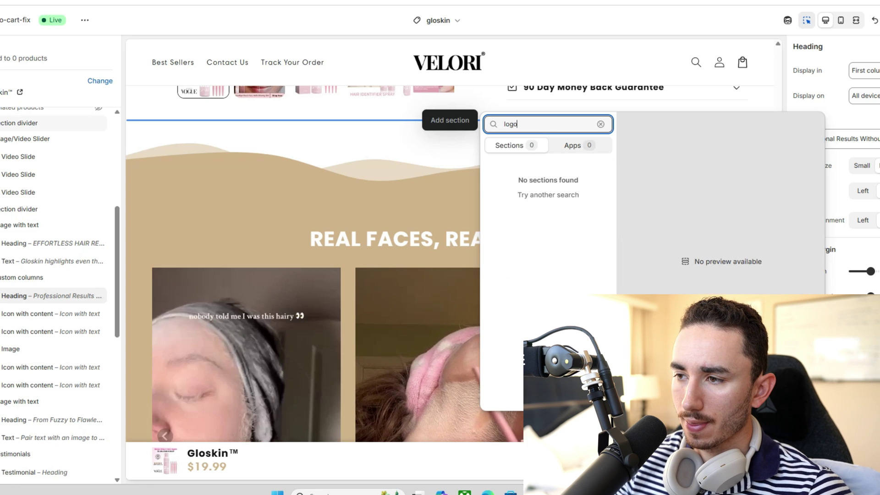
key(ctrl+a)
text(sc)
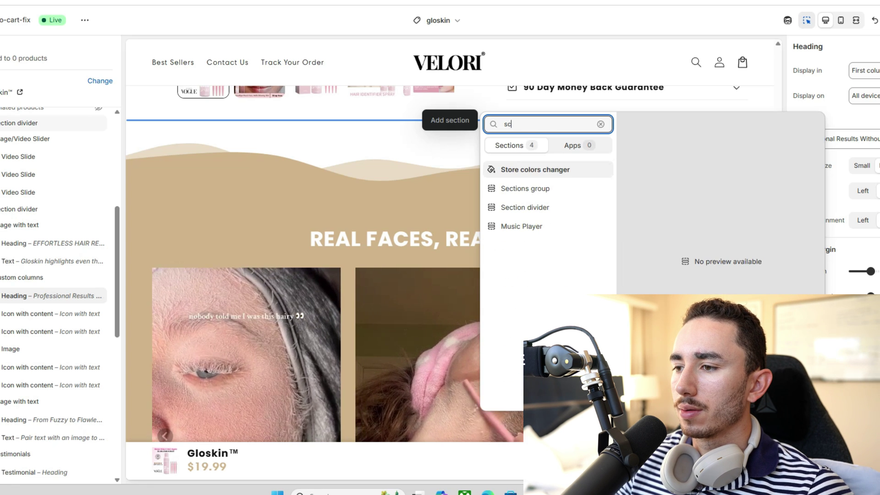
key(BackSpace)
key(BackSpace)
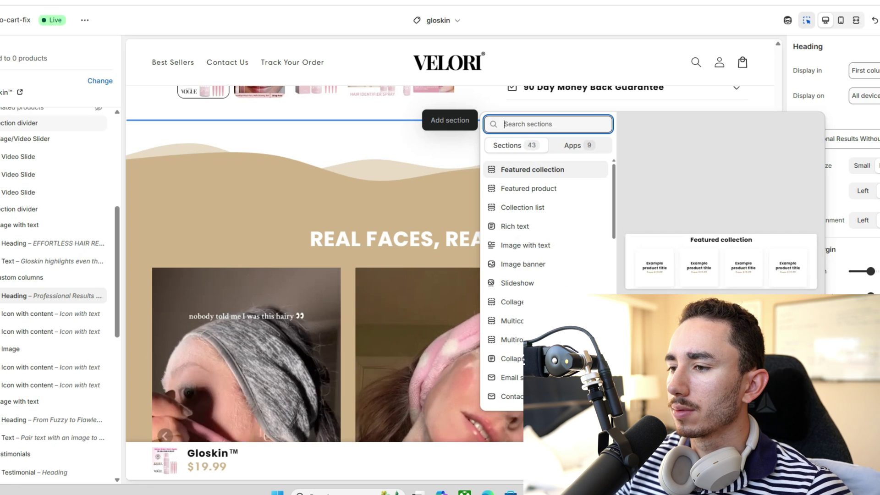
- Look through the full list of available sections for a scrolling logo section
scroll(546, 267, down, 10)
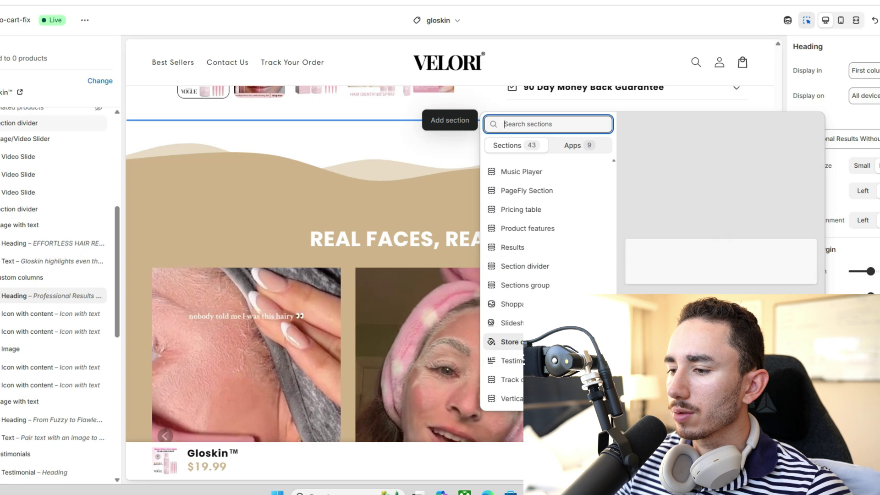
scroll(545, 277, up, 10)
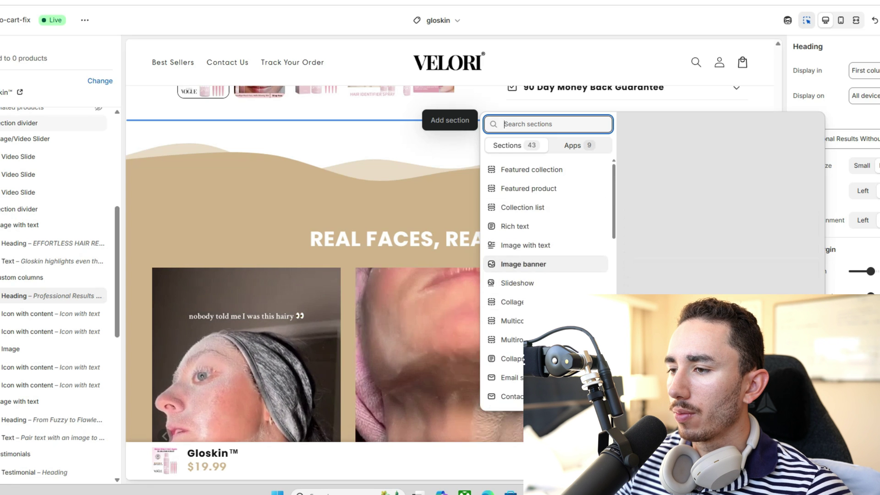
key(Escape)
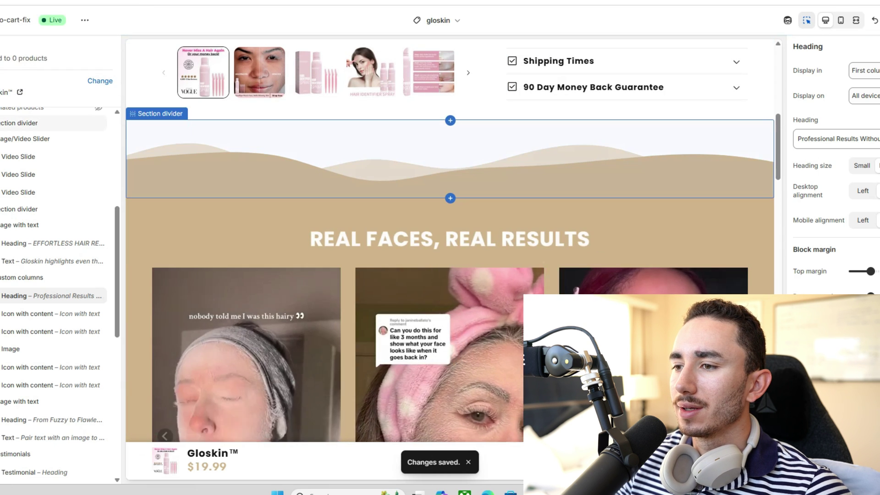
click(450, 119)
scroll(546, 252, down, 10)
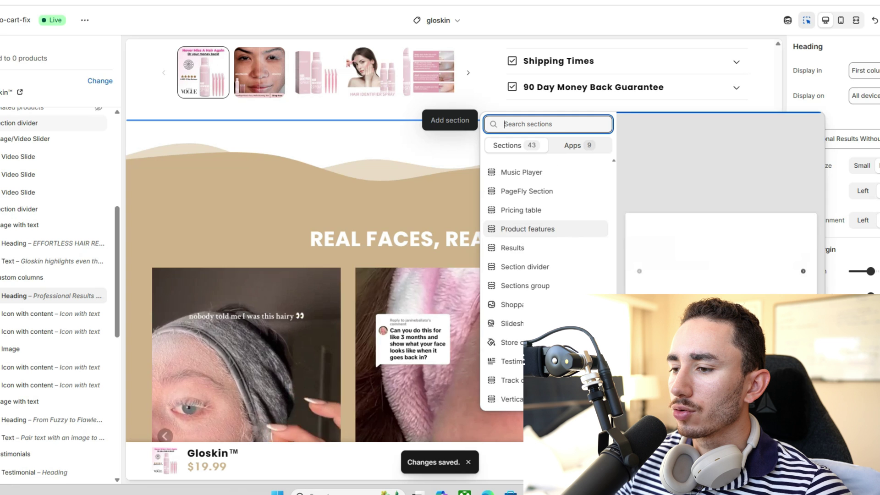
scroll(546, 284, up, 10)
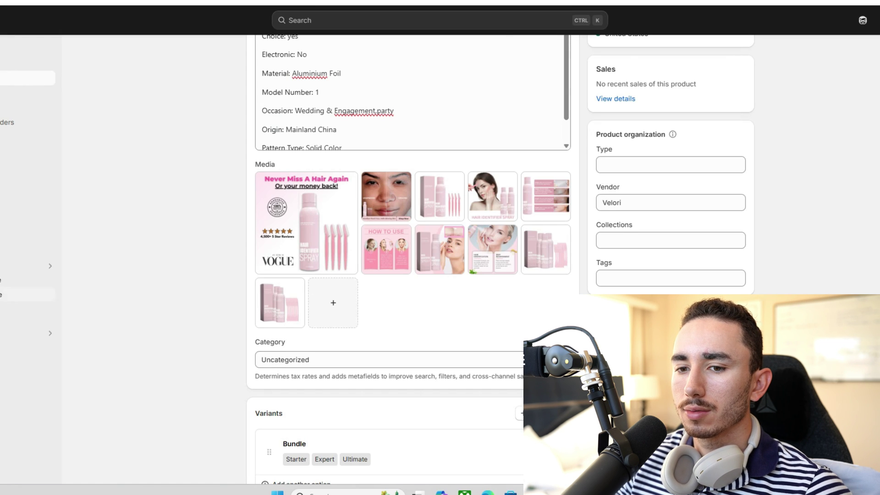
- Switch to the Section Store app and add the owned "Scrolling logo cloud" section to the live shrine-pro-cart-fix theme
key(ctrl+k)
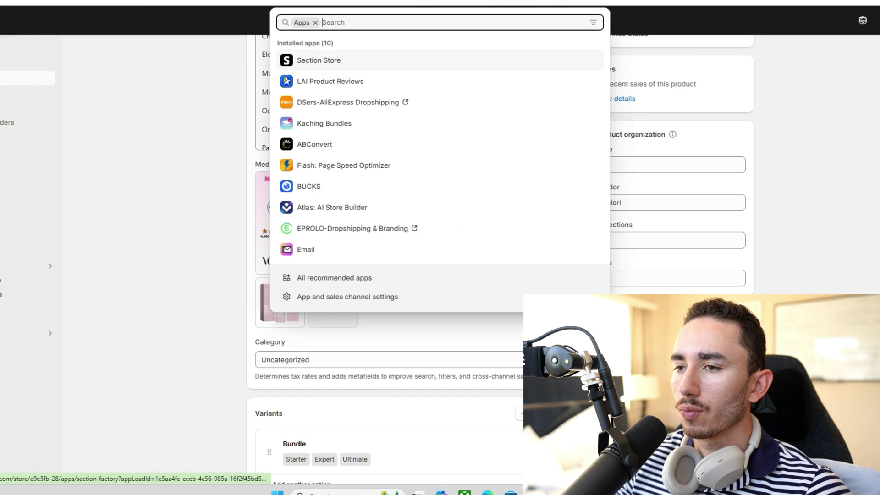
key(Return)
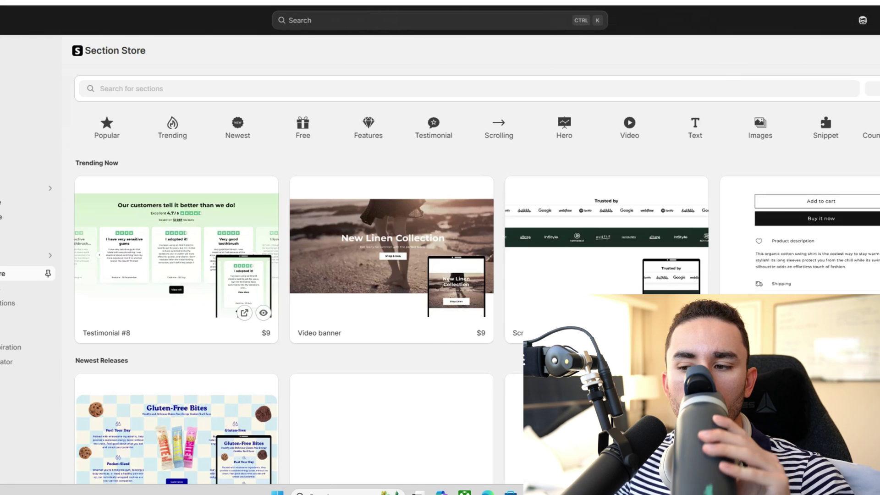
click(28, 288)
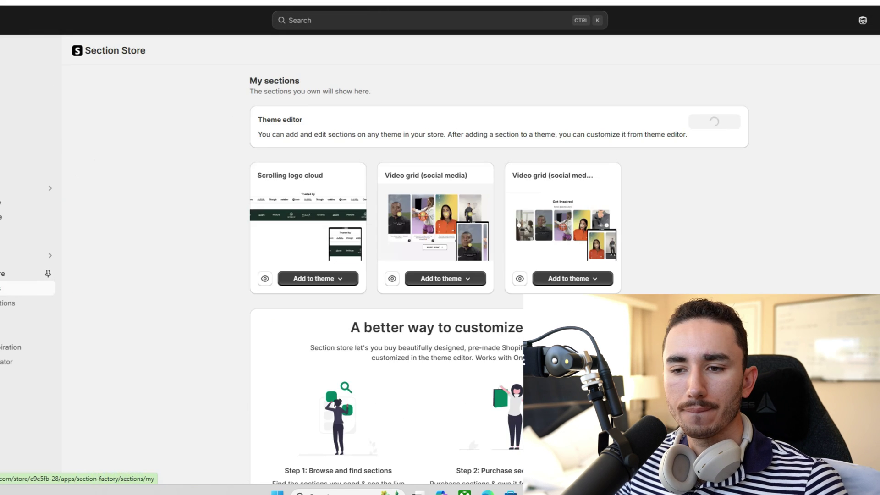
click(317, 278)
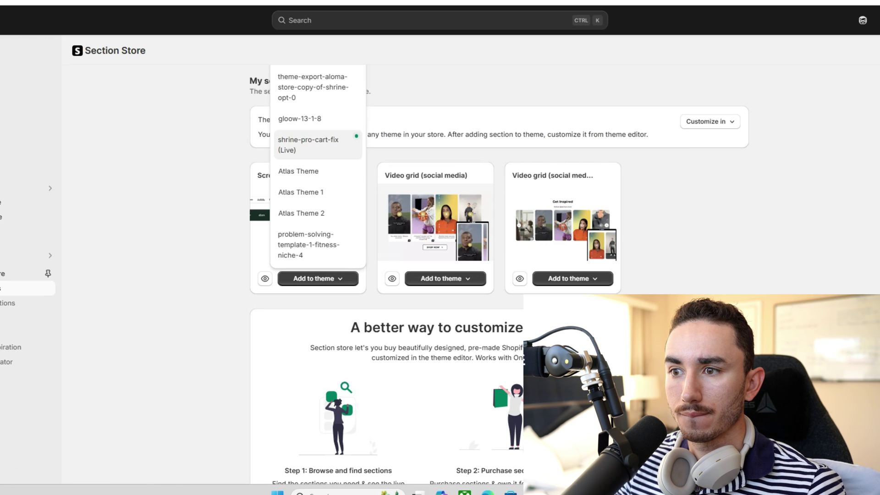
click(308, 144)
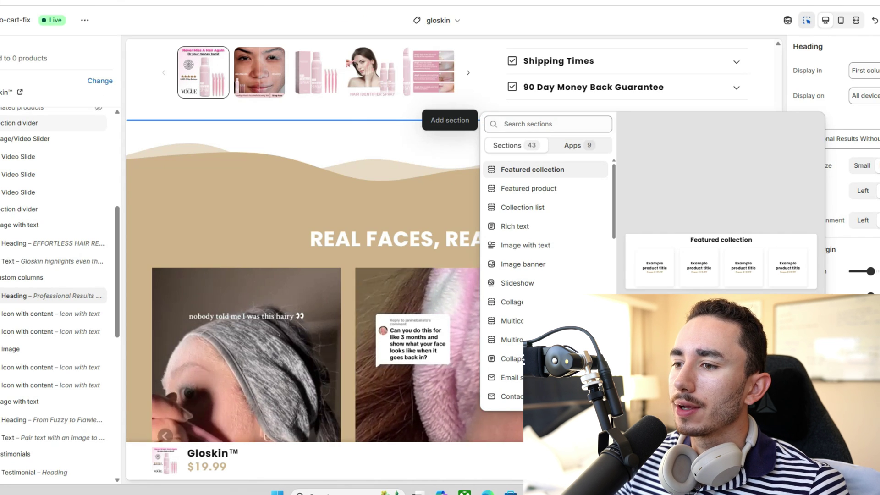
- Dismiss the theme editor's section list and copy the first review under "REAL STORIES FROM REAL CUSTOMERS" in Claude's product description
key(Escape)
scroll(449, 238, down, 10)
scroll(449, 238, down, 10)
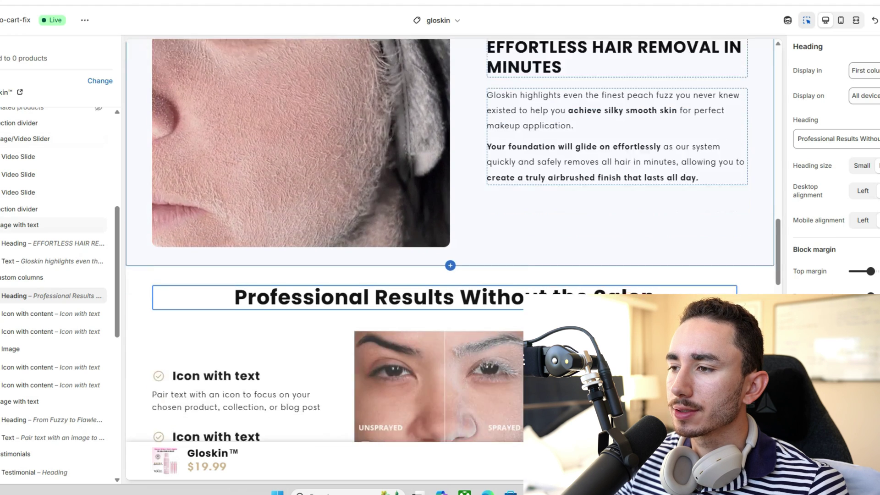
scroll(245, 206, down, 10)
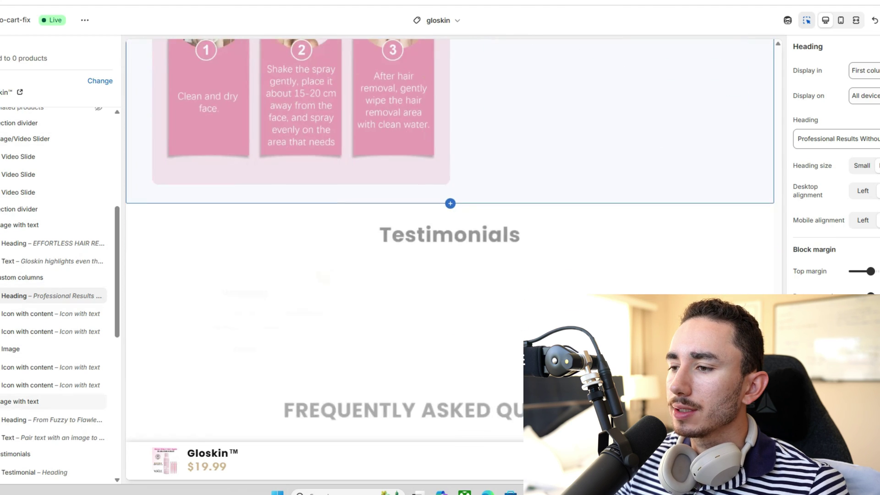
scroll(245, 206, up, 3)
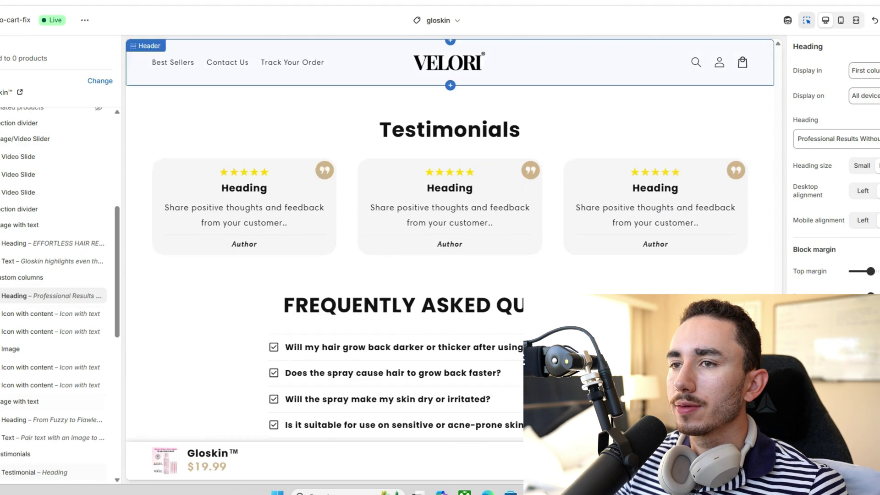
key(alt+Tab)
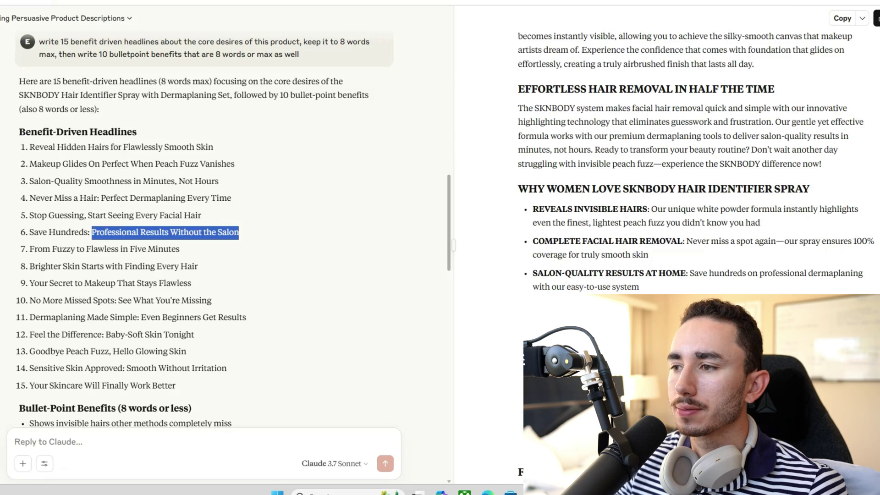
scroll(694, 161, down, 15)
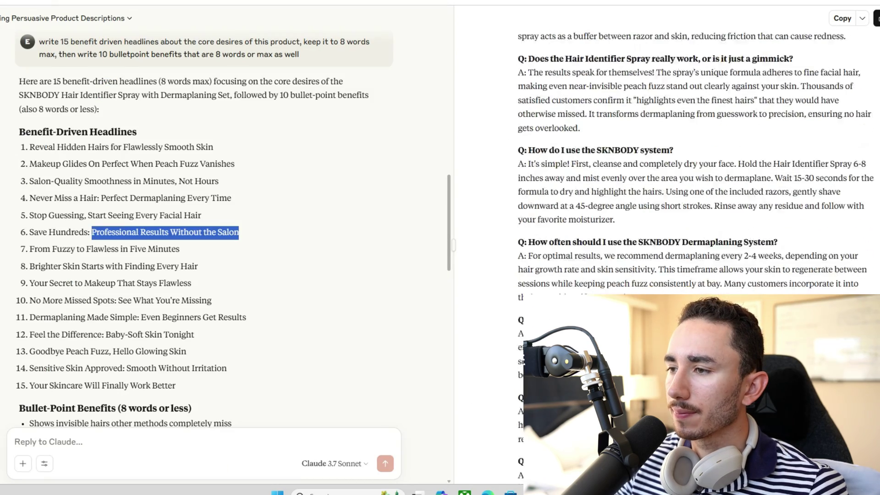
scroll(694, 160, up, 10)
scroll(695, 160, down, 10)
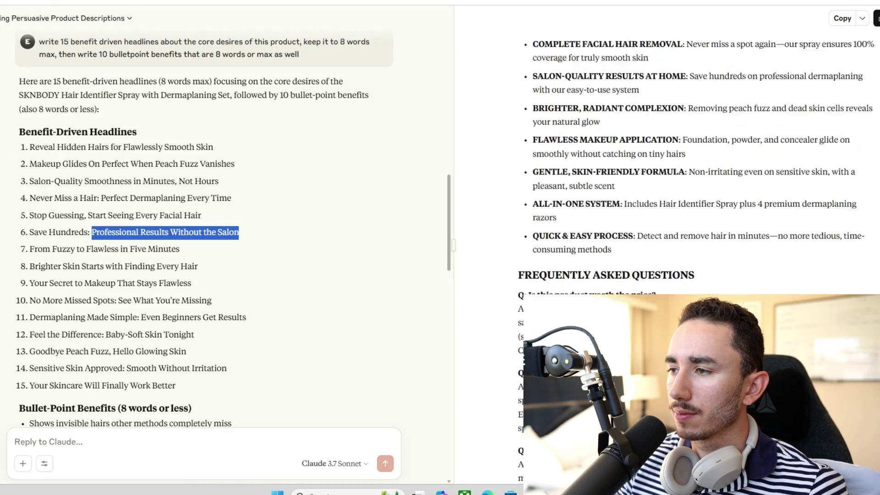
scroll(695, 160, down, 10)
scroll(694, 161, up, 2)
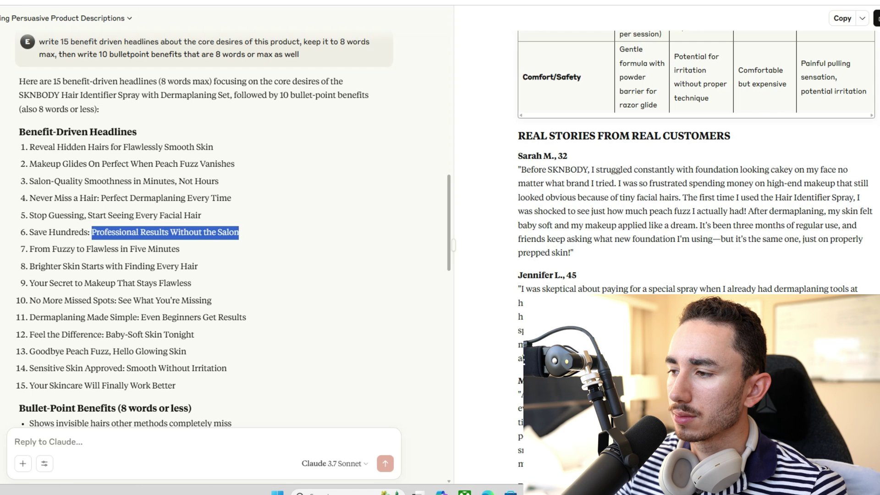
drag(570, 252, 531, 170)
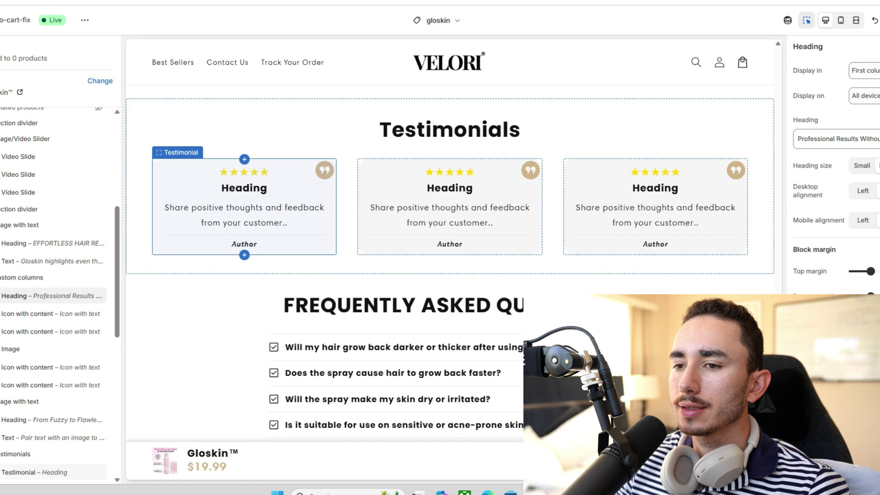
- Upload the customer photos and set 71B4VS_V6aL as the first testimonial's image
click(245, 206)
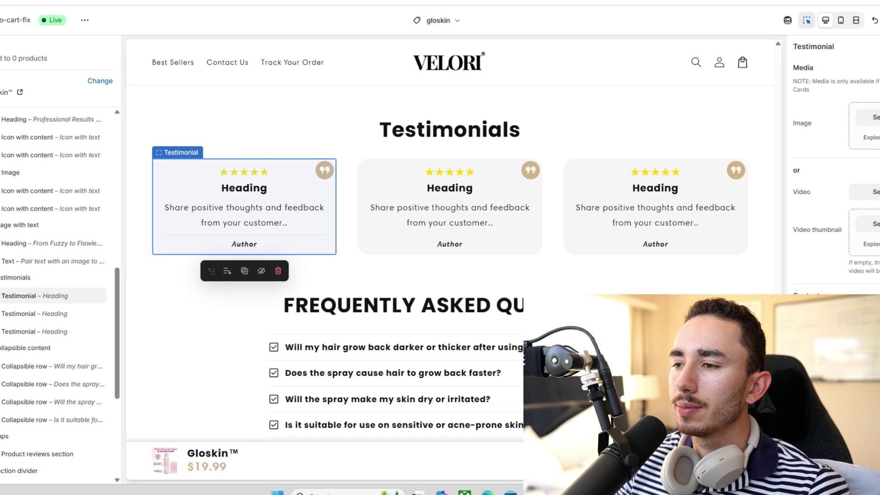
click(873, 117)
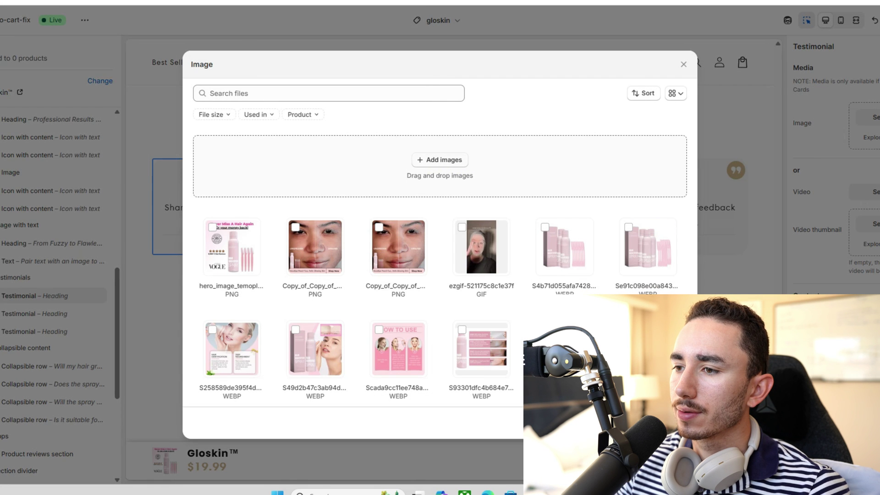
click(442, 159)
drag(321, 151, 321, 67)
key(Return)
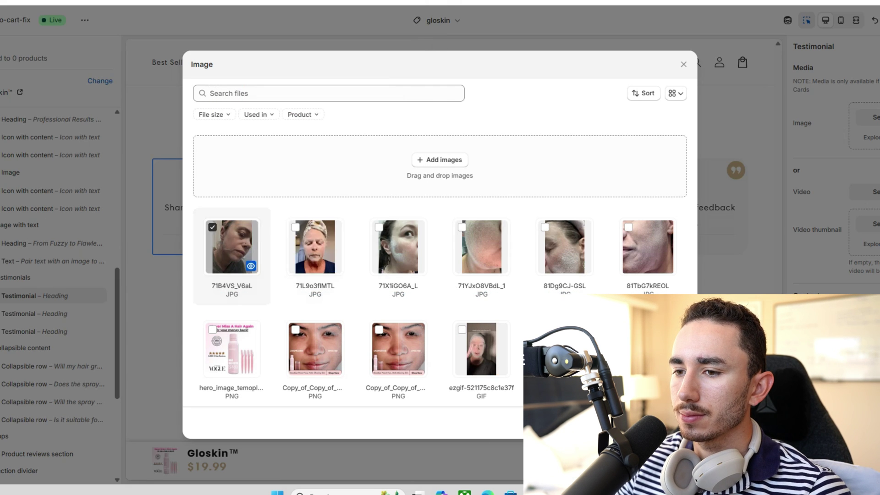
click(670, 422)
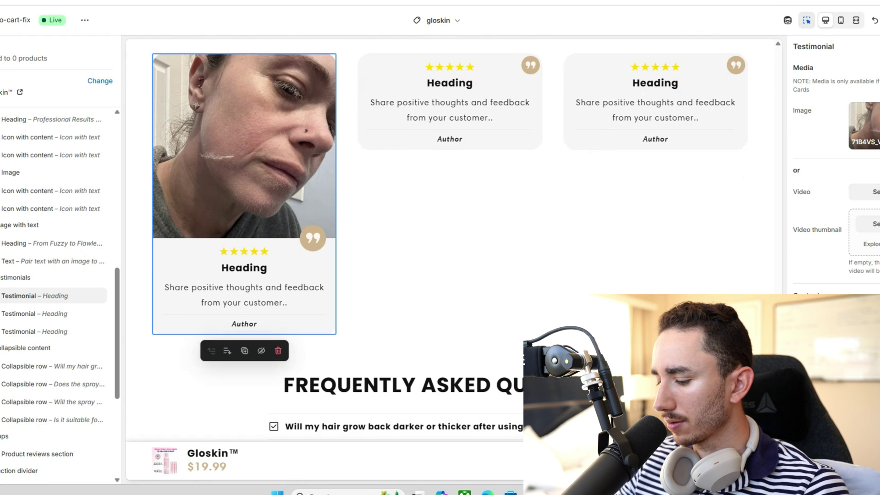
- Clear the first testimonial's heading and paste the copied review as its description without the opening "Before SKNBODY,"
key(BackSpace)
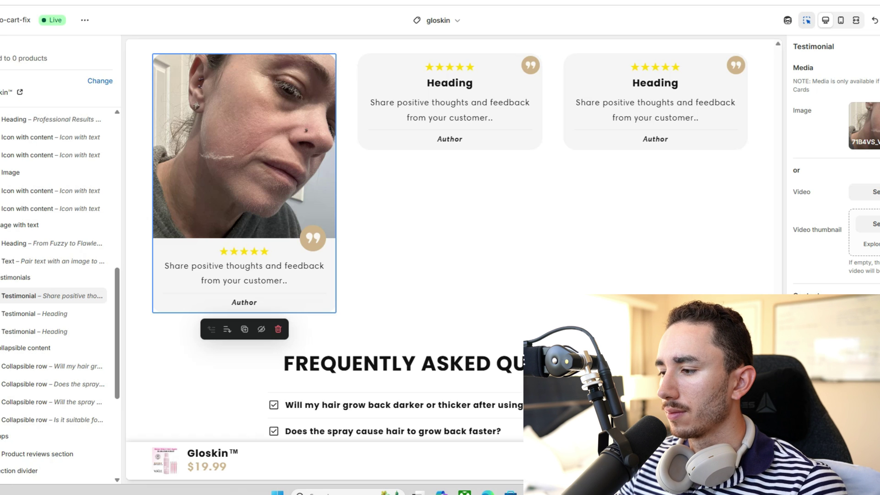
key(ctrl+v)
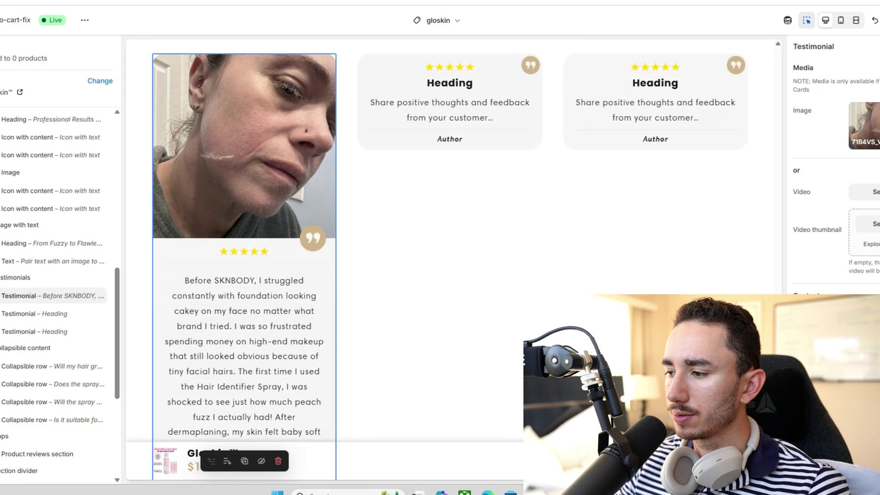
scroll(834, 165, down, 4)
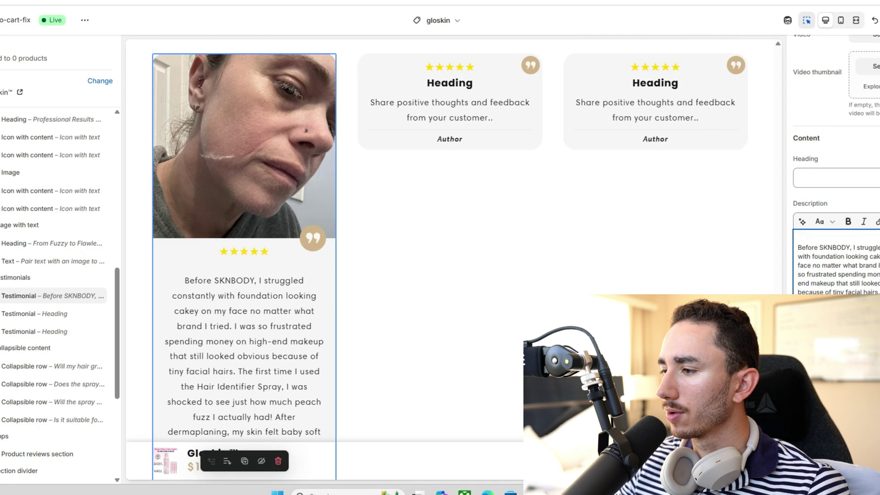
drag(841, 248, 798, 248)
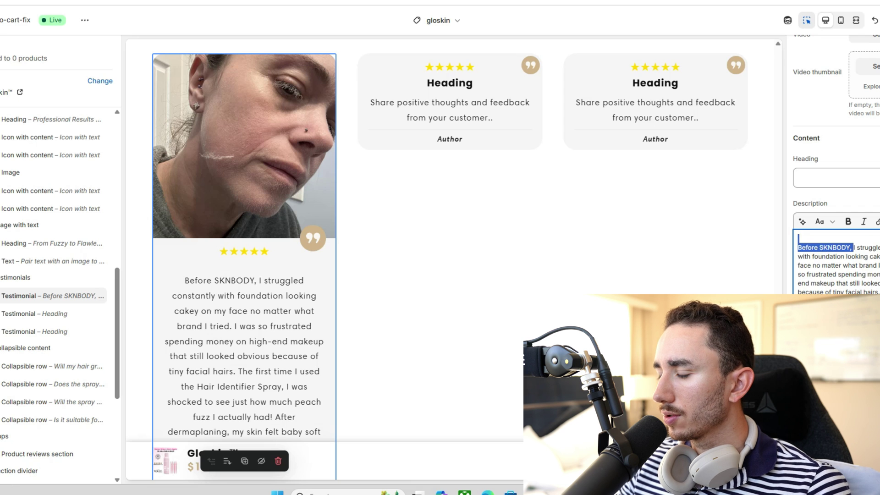
key(BackSpace)
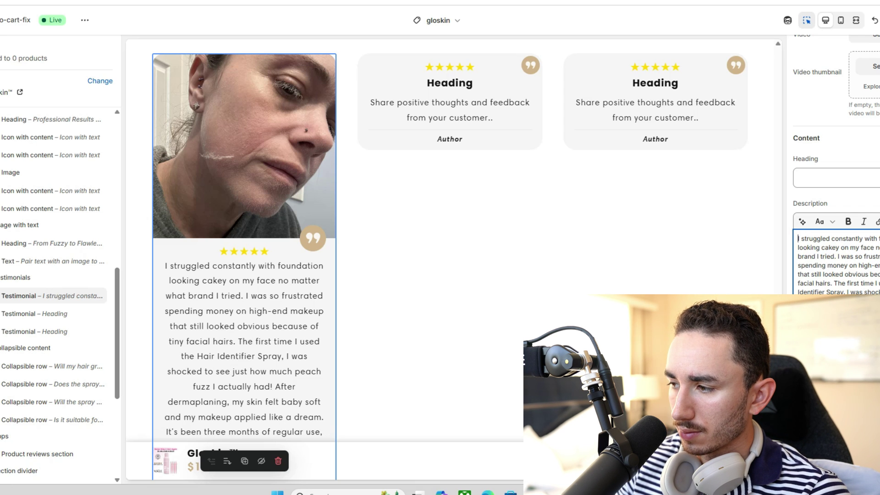
- In the first testimonial's description, replace the sentence about frustration with high-end makeup and the following "The" with "But the"
drag(838, 257, 852, 274)
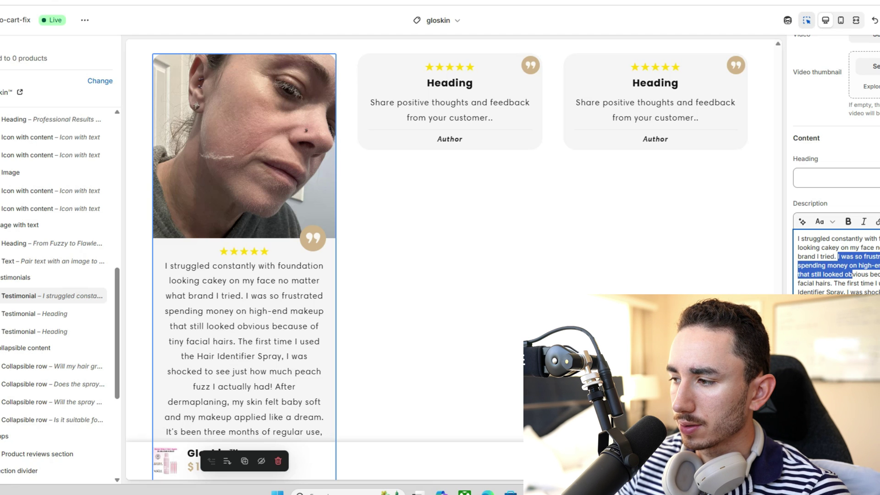
drag(852, 275, 843, 283)
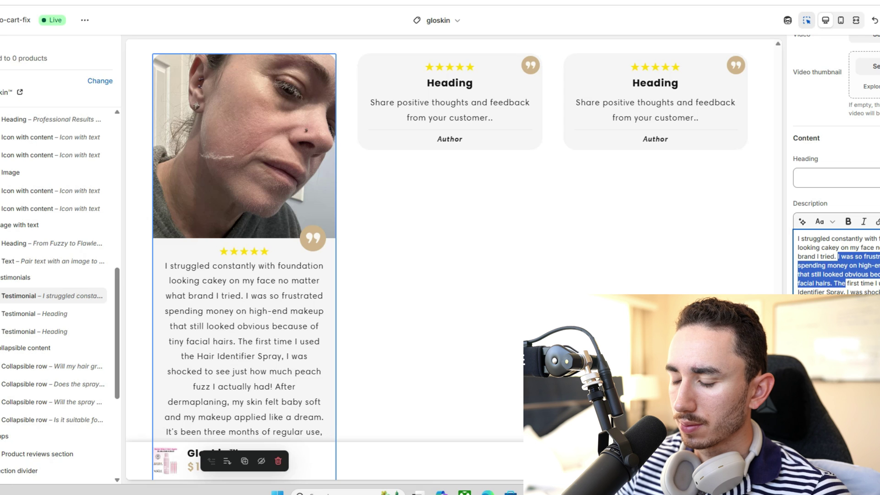
text(But)
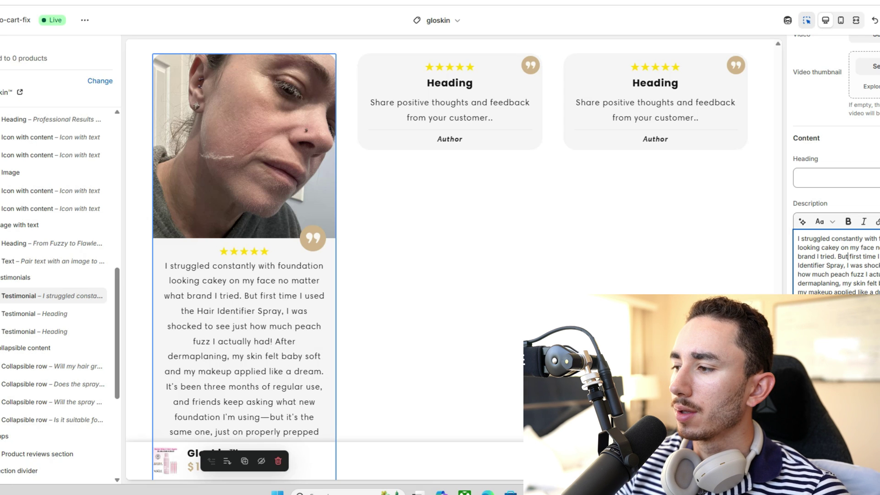
text( tgh)
key(BackSpace)
key(BackSpace)
text(he)
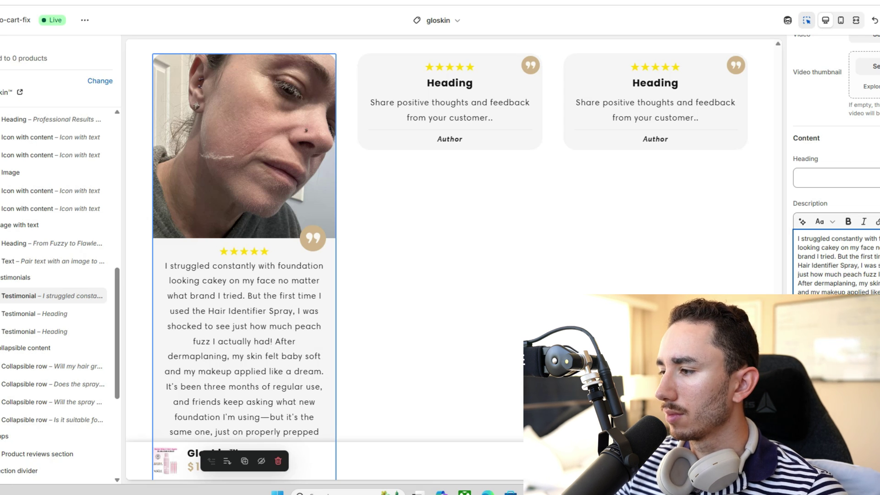
- Change "Hair Identifier Spray" to "Gloskin" in the first testimonial and delete everything after "my makeup applied like a dream."
drag(798, 265, 865, 265)
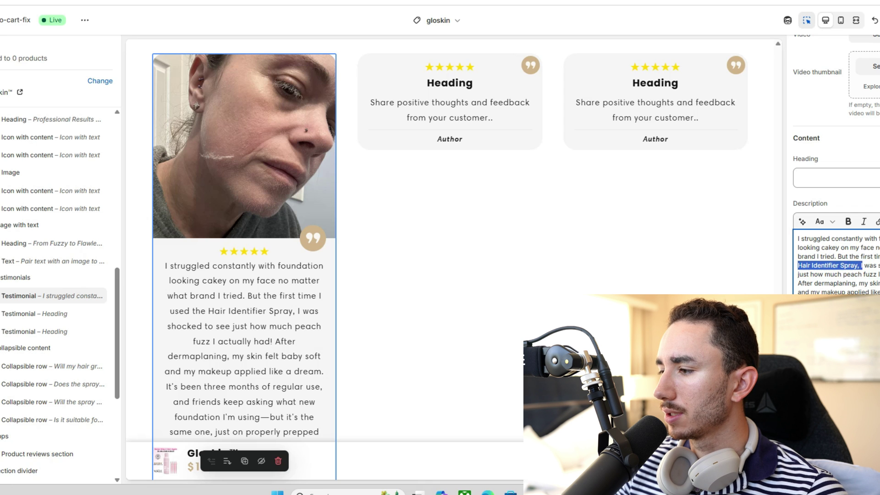
text(Gloskin, I was shocked to)
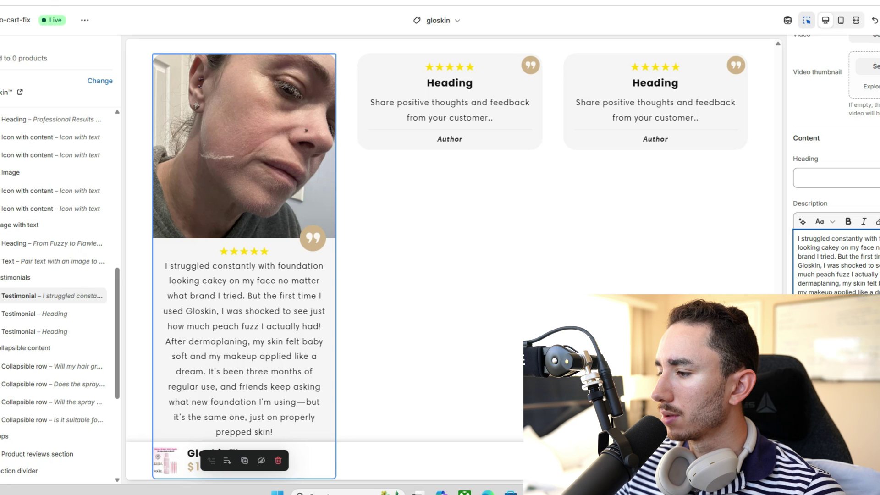
key(BackSpace)
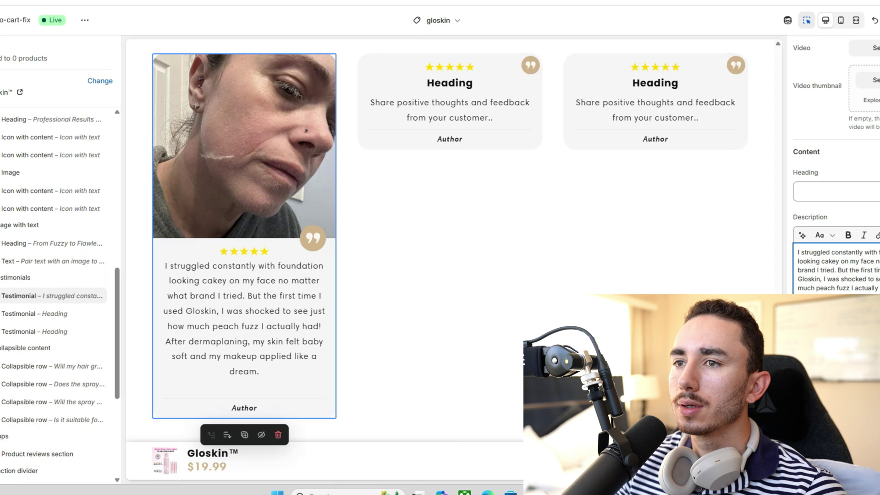
- Clear the second testimonial's heading and set 81Dg9CJ-GSL as its image
click(449, 83)
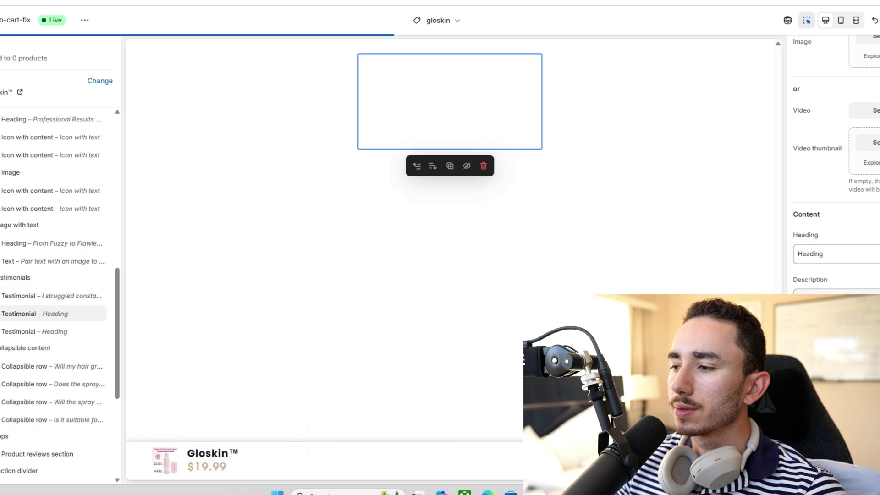
key(ctrl+a)
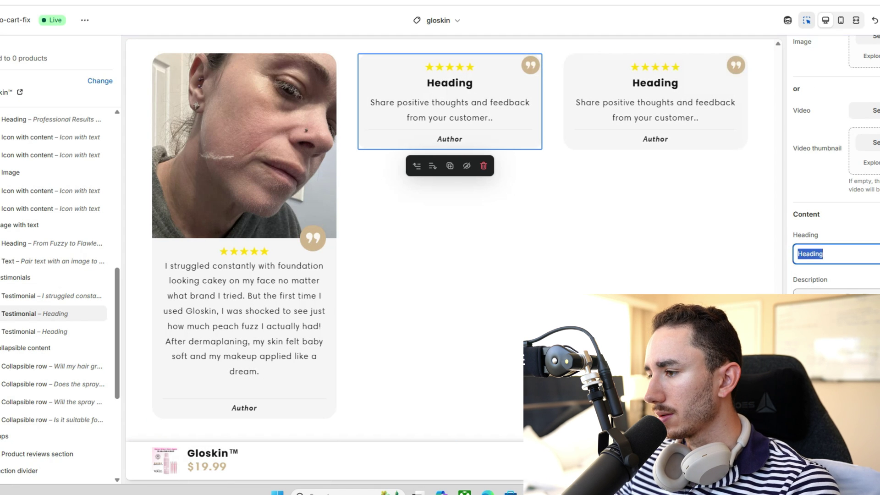
key(BackSpace)
scroll(834, 160, up, 3)
click(876, 117)
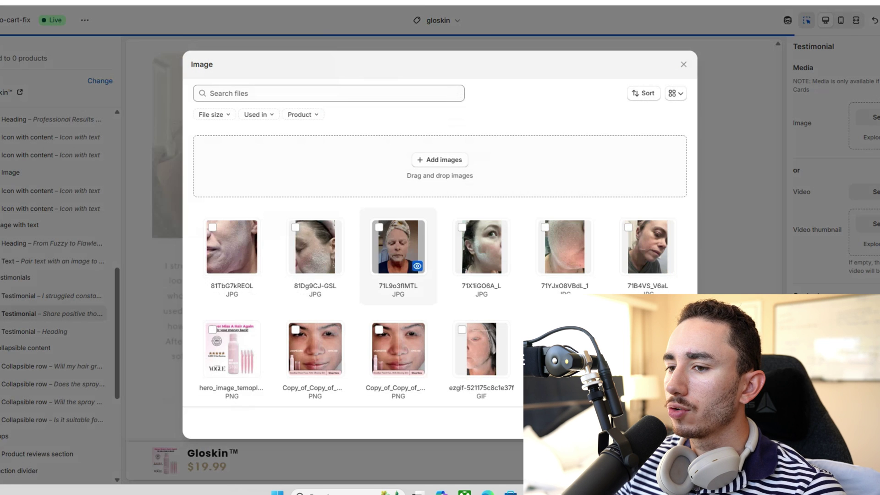
click(315, 247)
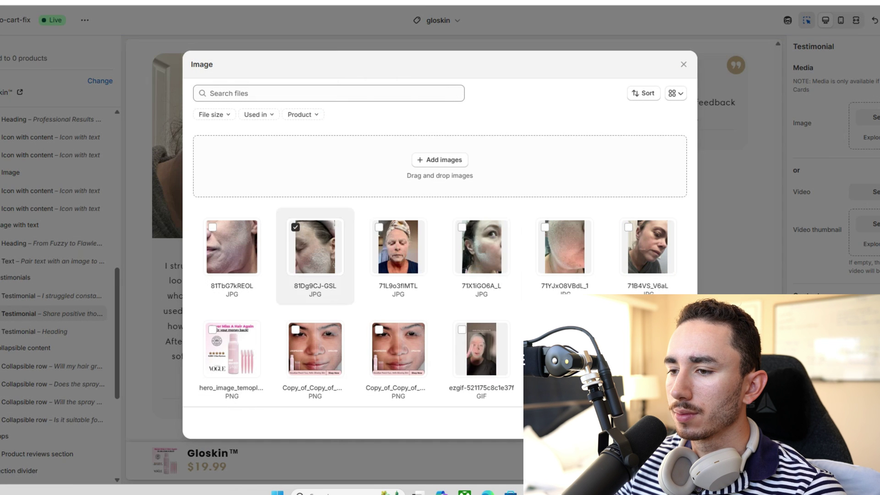
key(Escape)
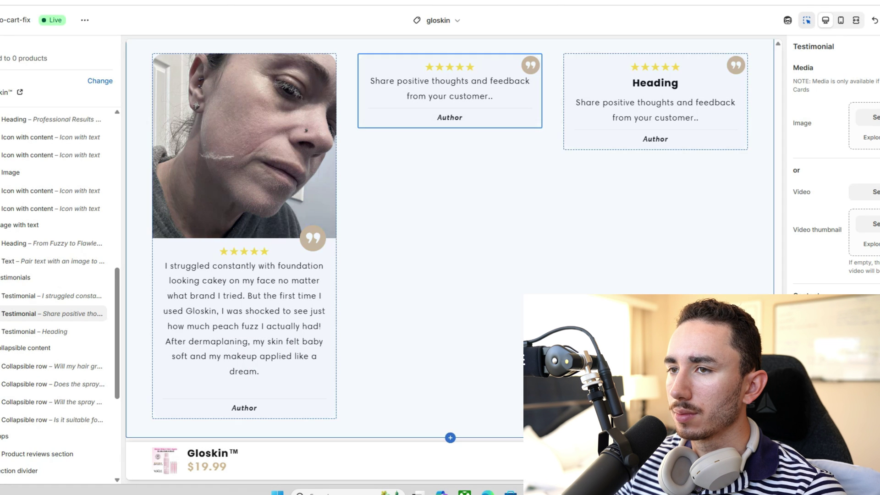
- Copy the second customer review from Claude's product description and paste it as the second testimonial's description in Shopify
key(alt+Tab)
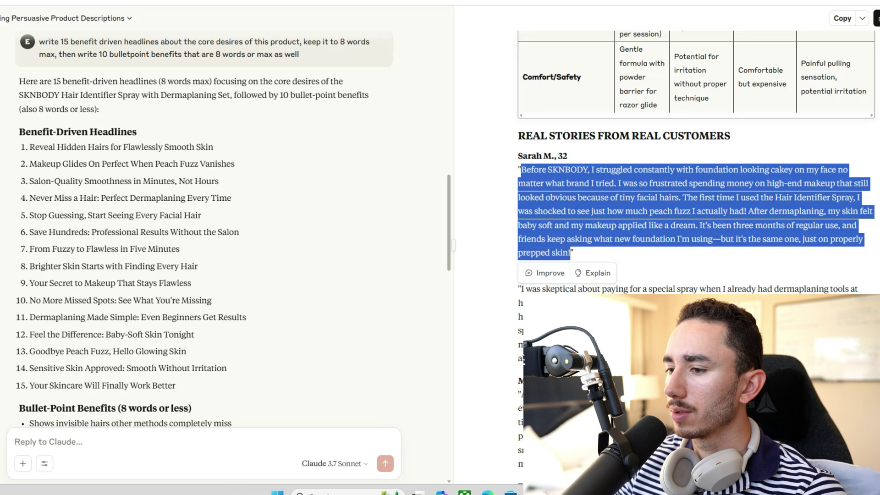
scroll(694, 183, down, 2)
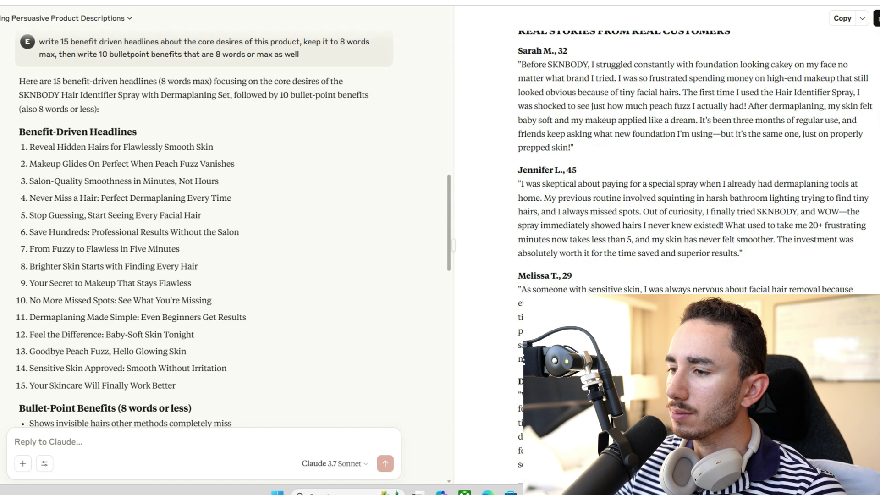
drag(521, 183, 740, 254)
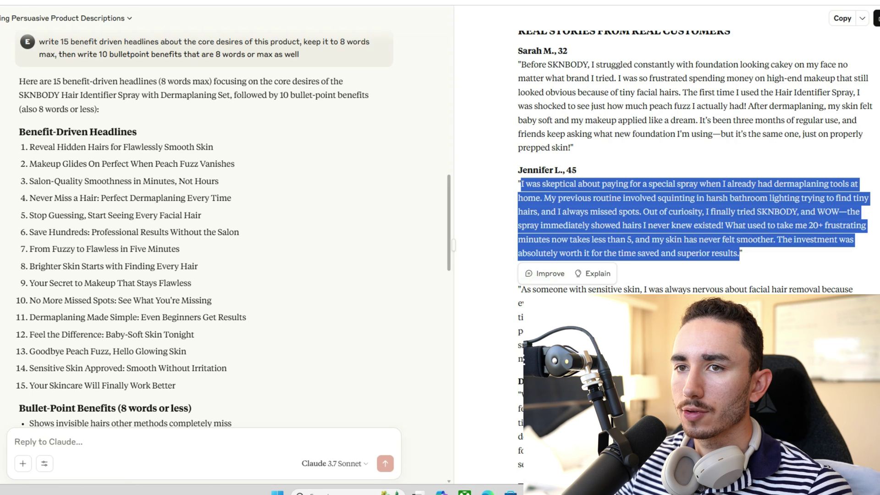
key(alt+Tab)
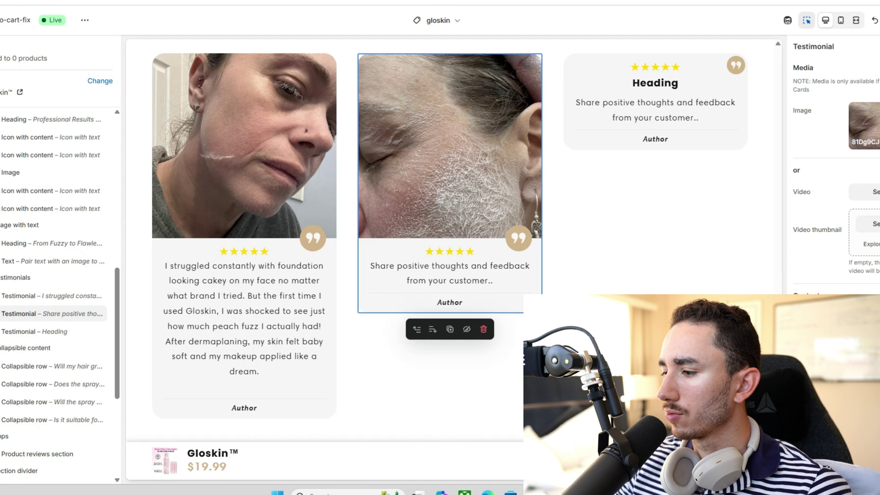
key(ctrl+v)
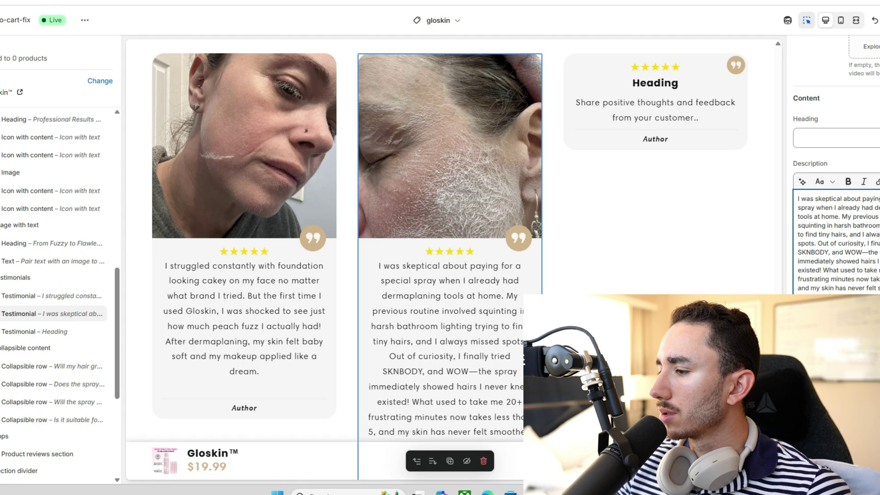
- Replace the competitor name SKNBODY with "this set" in the second testimonial's description
drag(797, 252, 829, 252)
key(BackSpace)
text(this)
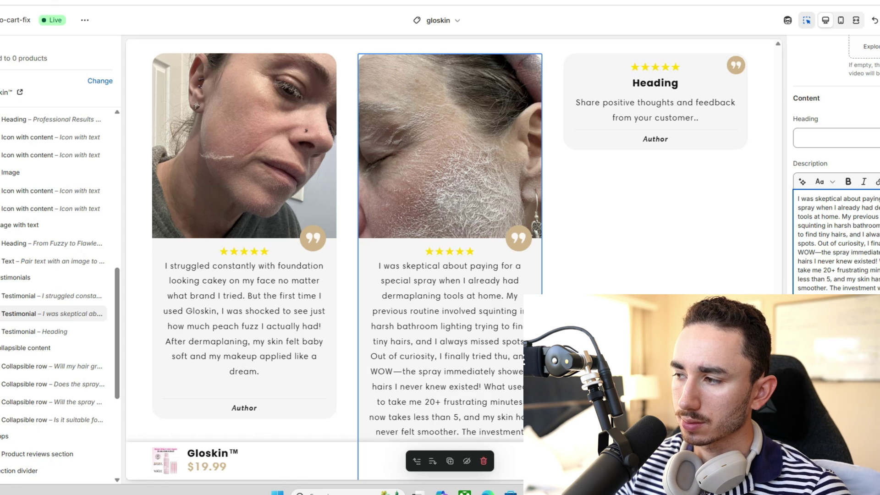
text( set)
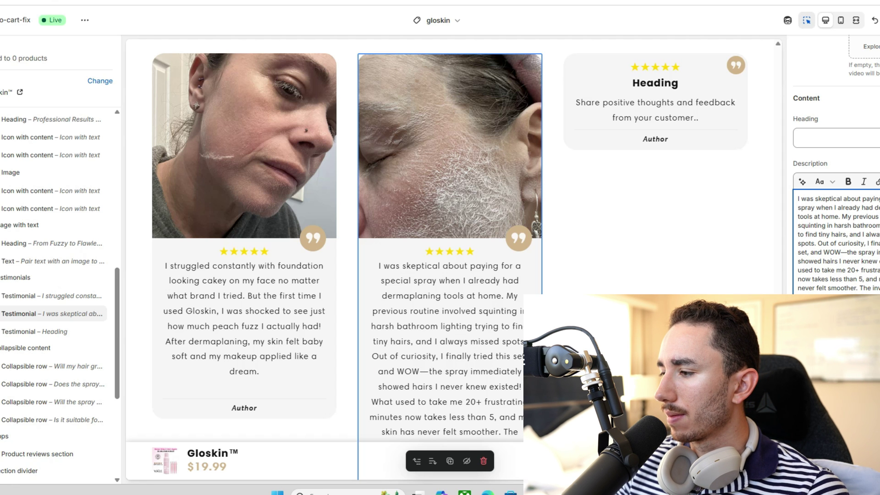
- Shorten the second testimonial by removing the "20+ frustrating minutes" claim, starting that sentence with "My skin", and ending the text at "the time saved."
drag(799, 271, 879, 279)
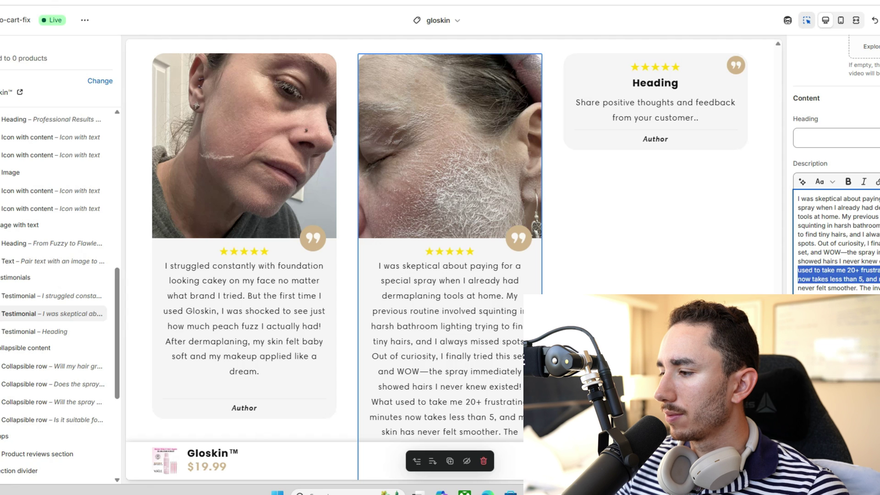
text(M)
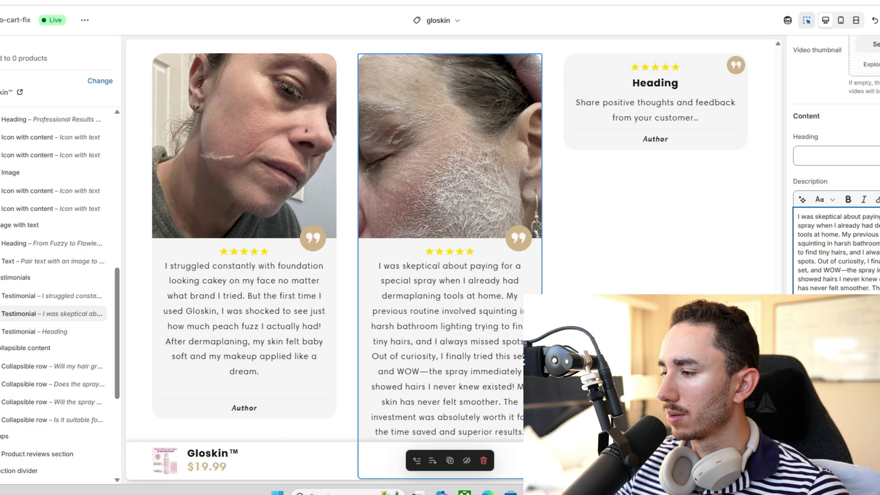
key(BackSpace)
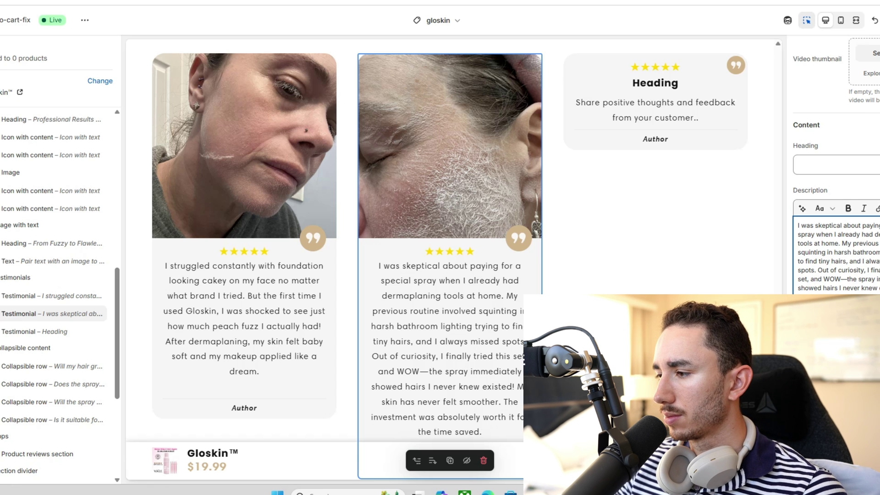
- Reword "My previous routine involved squinting" to "My last routine was me squinting" in the second testimonial
scroll(335, 211, down, 1)
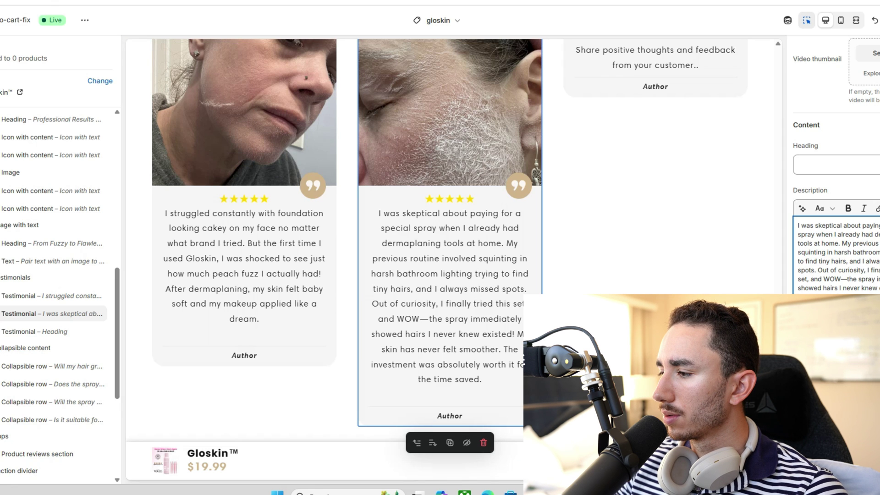
key(shift+Right)
key(shift+Right)
key(shift+Right)
key(shift+Right)
key(shift+Right)
key(shift+Right)
key(shift+Right)
key(shift+Right)
key(shift+Right)
key(shift+Right)
key(shift+Right)
key(shift+Right)
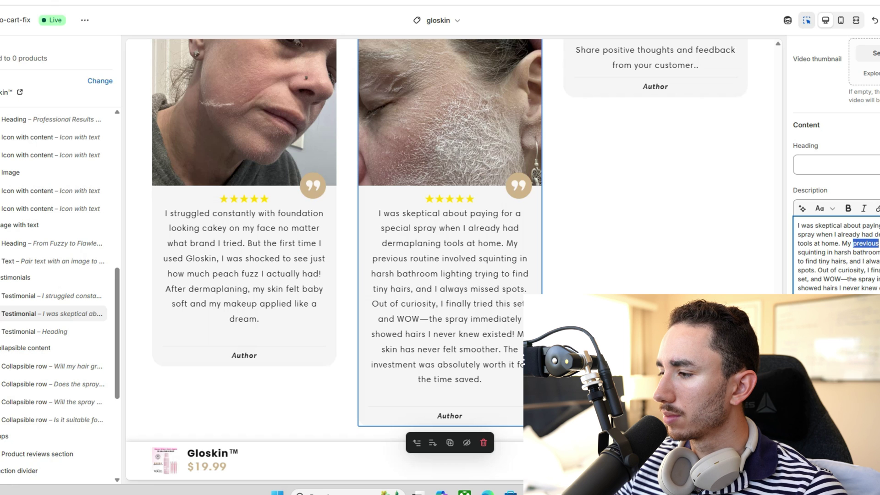
text(last routine )
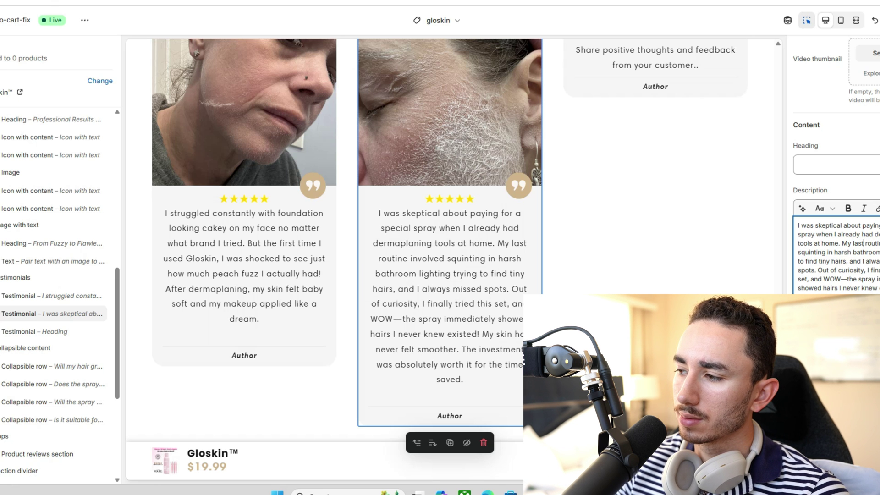
text(was me)
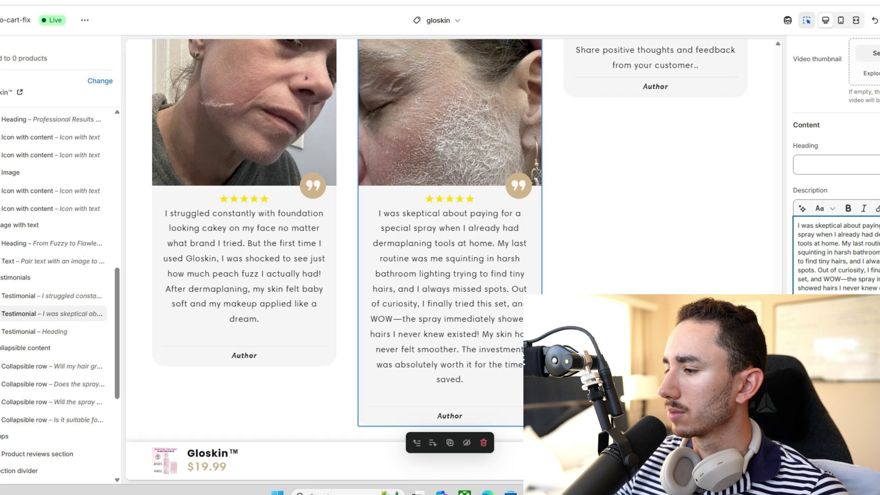
- Replace "and I always missed spots" with "so" in the second testimonial, joining it to "out of curiosity" as one sentence
key(ctrl+shift+Left)
key(ctrl+shift+Left)
key(ctrl+shift+Left)
key(ctrl+shift+Left)
key(ctrl+shift+Left)
key(ctrl+shift+Left)
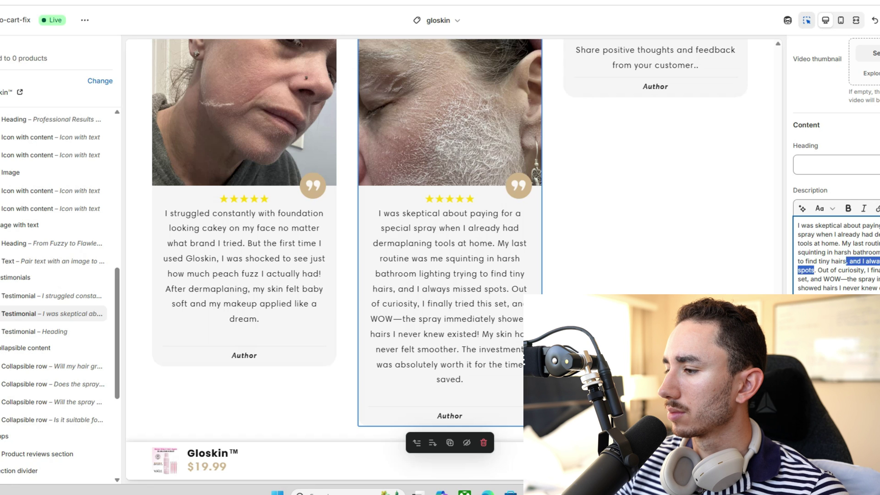
text(, so.)
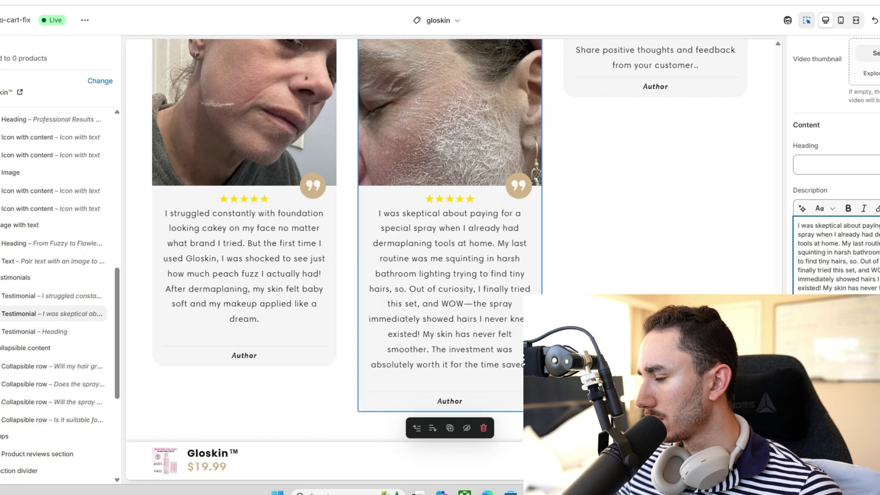
key(Delete)
key(Delete)
key(Delete)
text(o)
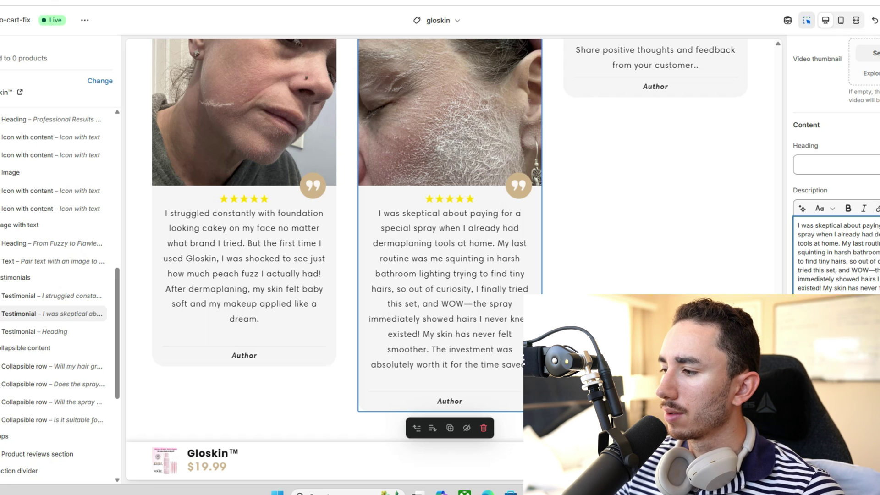
- Replace the dash after "WOW" in the second testimonial with a period and begin the following sentence with "The"
click(874, 270)
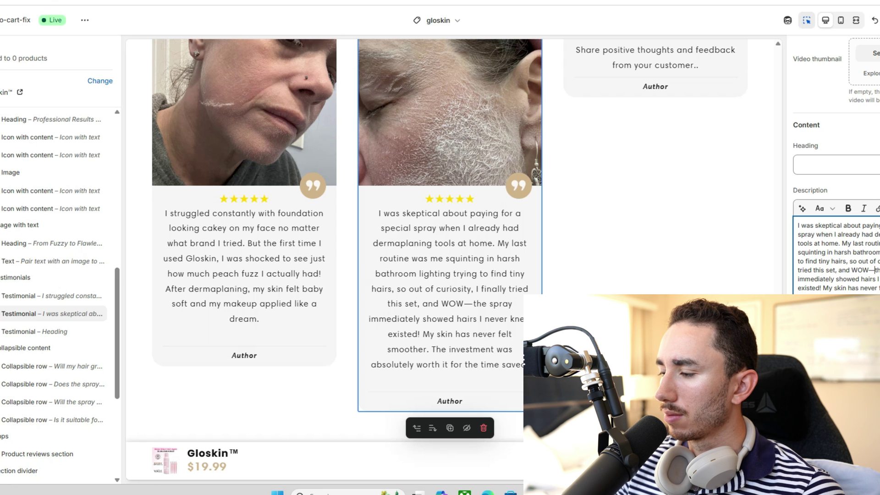
key(BackSpace)
text(. the)
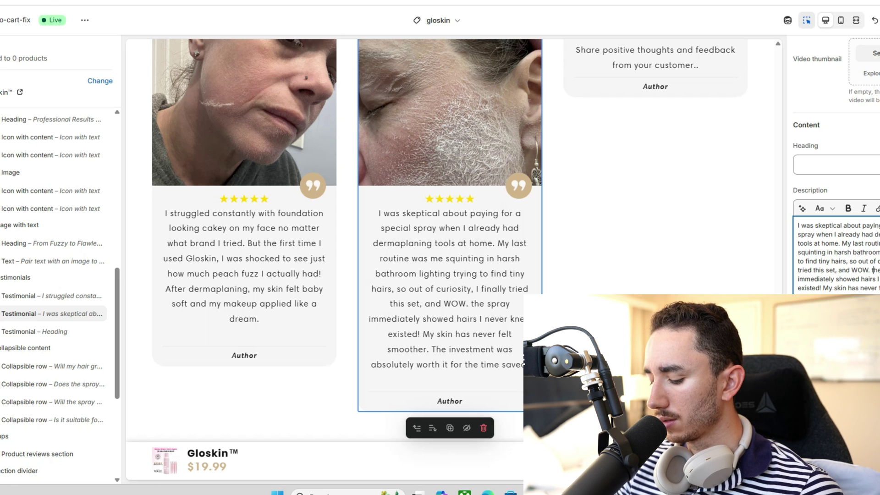
key(Delete)
text(T)
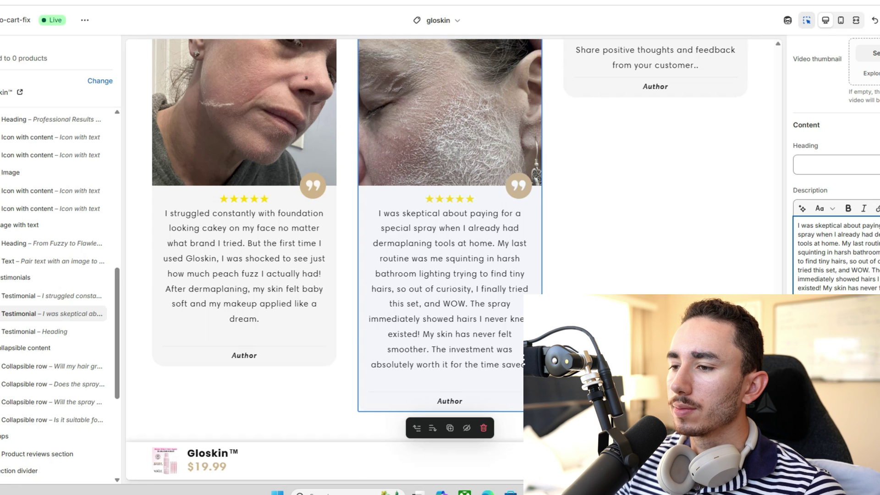
- Clear the third testimonial's heading
scroll(449, 256, up, 2)
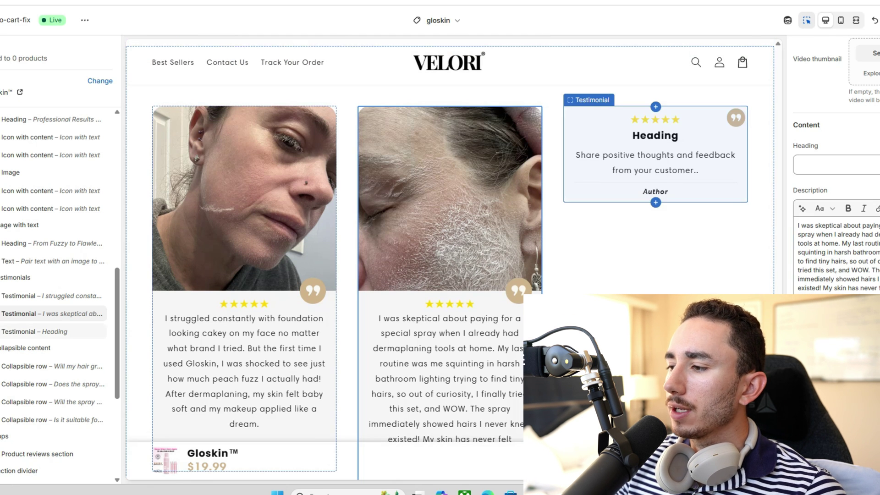
click(655, 135)
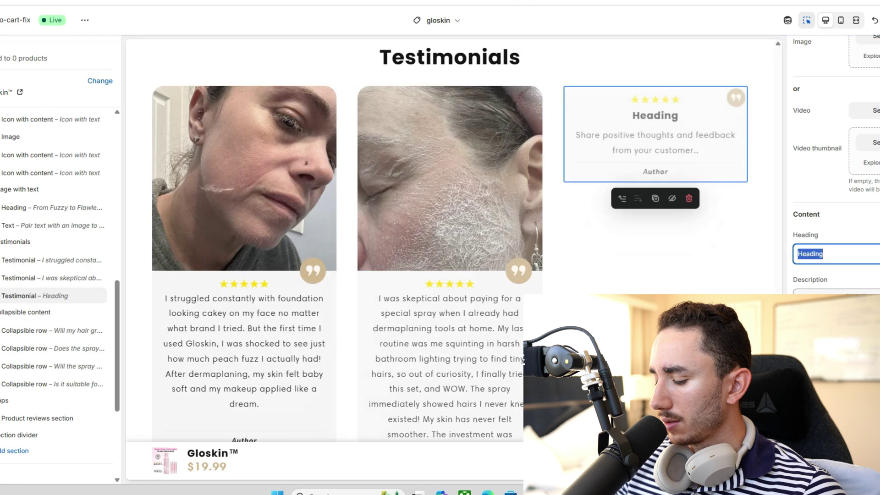
key(BackSpace)
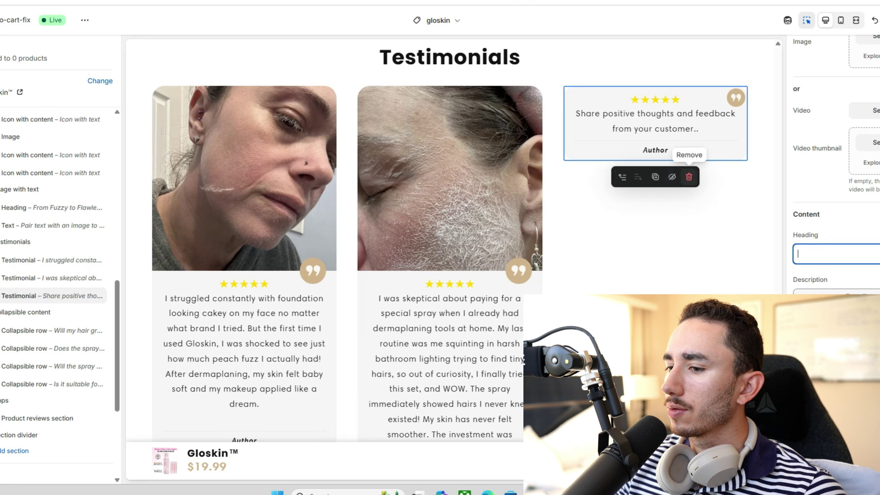
- Set the third testimonial's image to the existing file 71X1iGO6A_L
scroll(688, 177, up, 2)
click(873, 35)
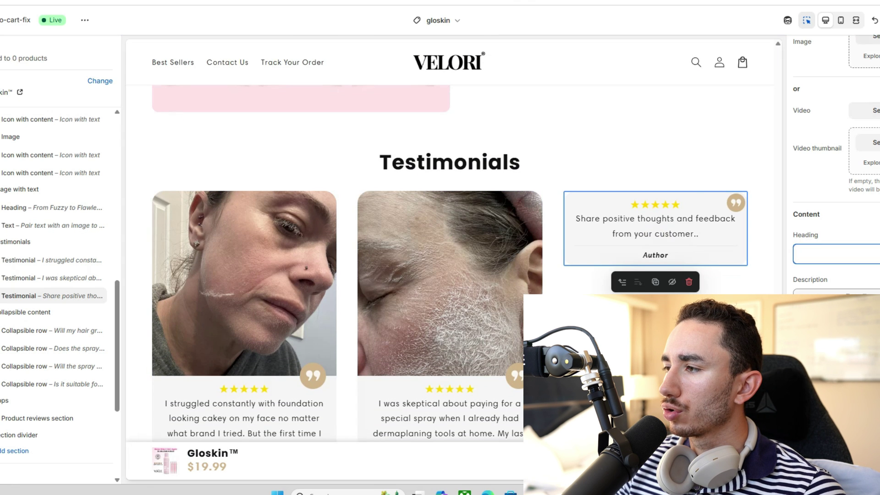
click(462, 227)
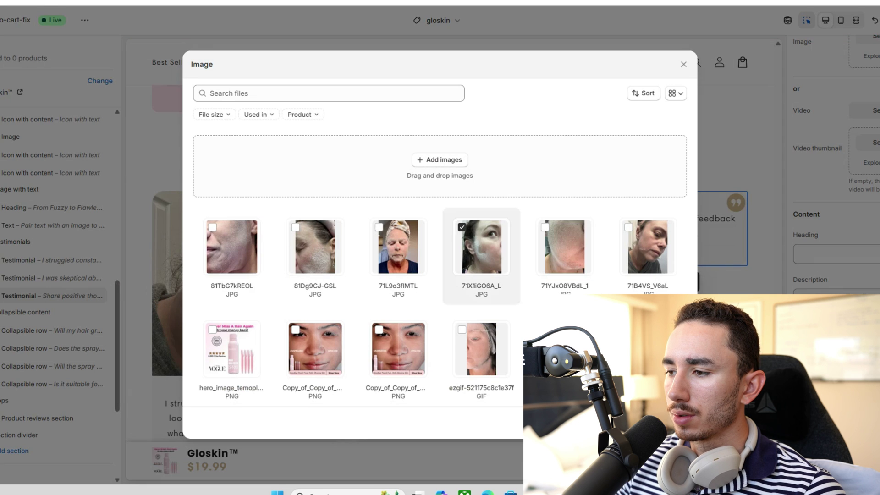
key(Return)
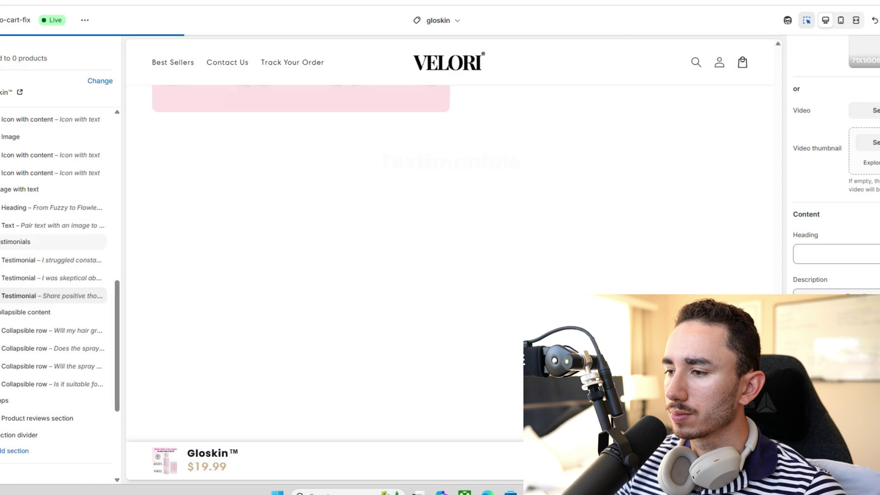
- Copy the review beginning "As someone with sensitive skin" from Claude and paste it as the third testimonial's description in Shopify
key(alt+Tab)
scroll(694, 184, down, 2)
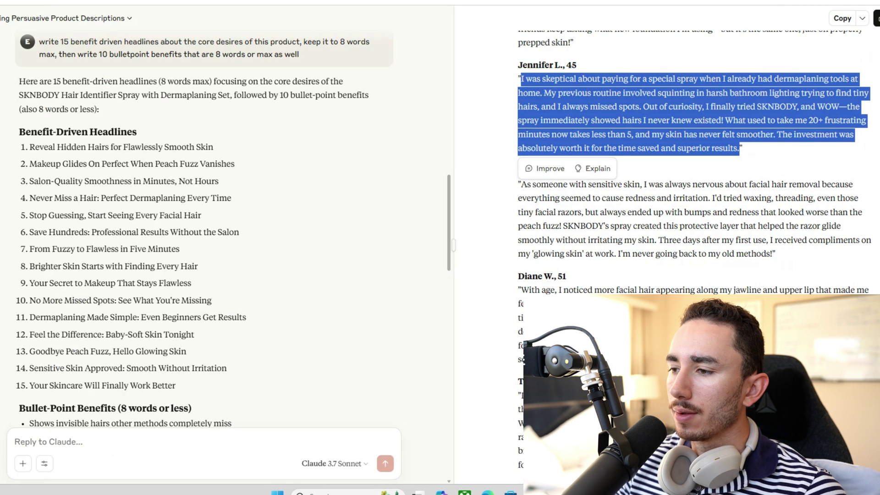
drag(521, 183, 773, 254)
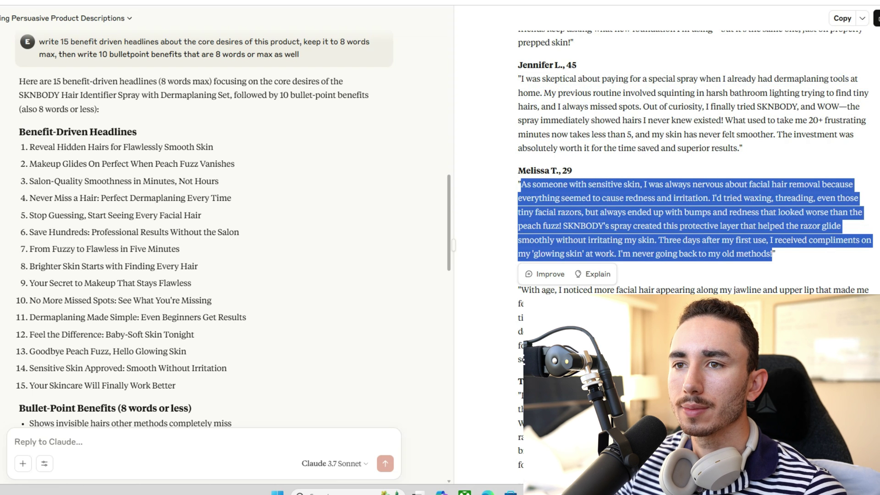
key(alt+Tab)
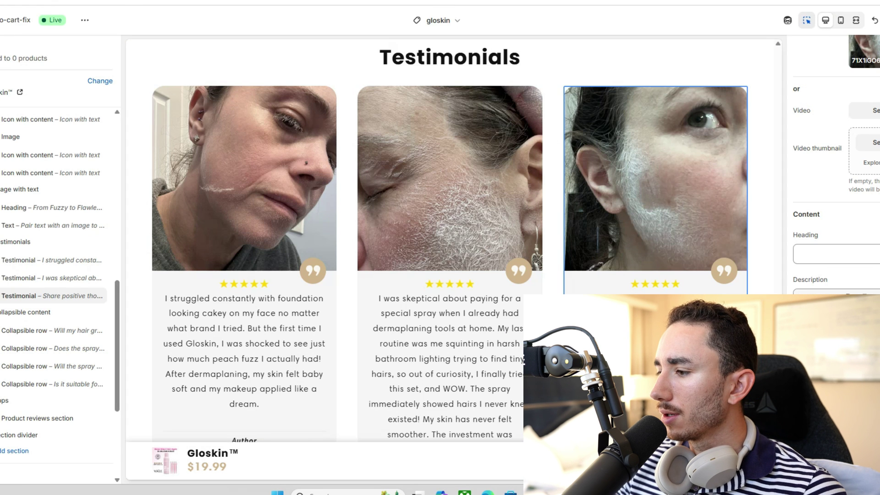
key(ctrl+v)
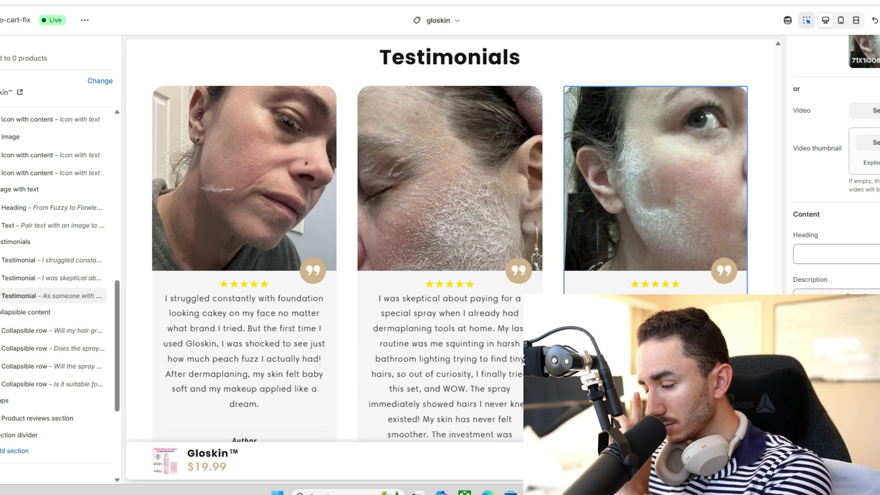
scroll(832, 138, up, 1)
scroll(832, 161, down, 1)
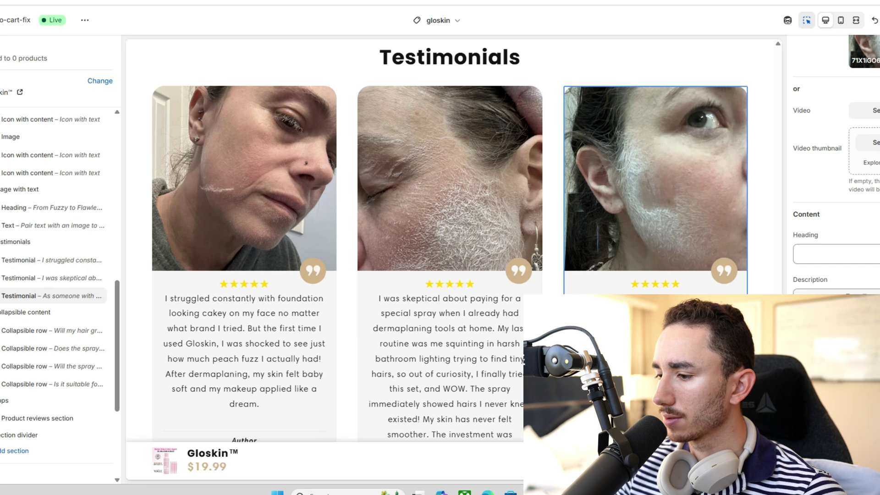
- Change the testimonials section heading to "Loved By Over 5000+ Beautiful Women" and save the page
scroll(449, 239, down, 3)
scroll(449, 238, up, 6)
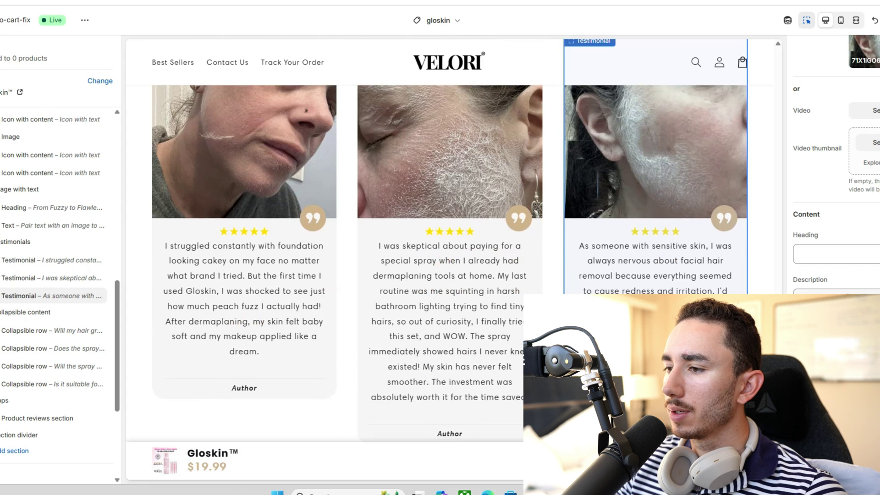
scroll(450, 238, down, 3)
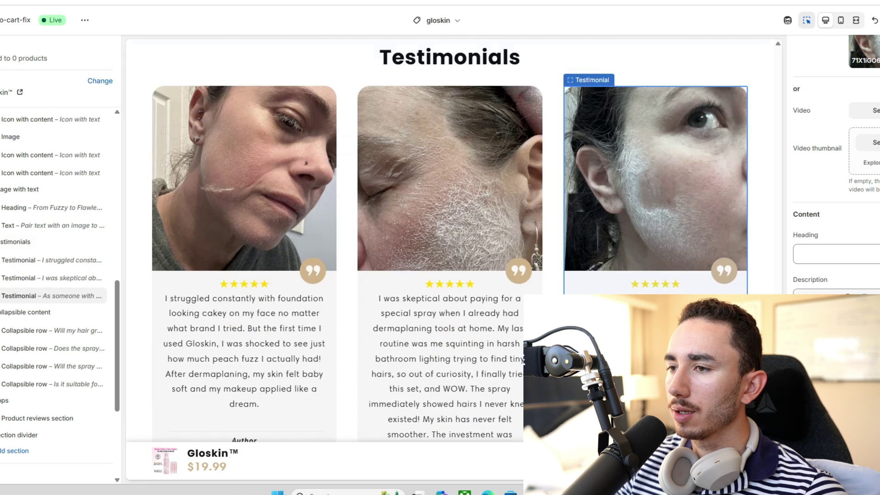
click(450, 57)
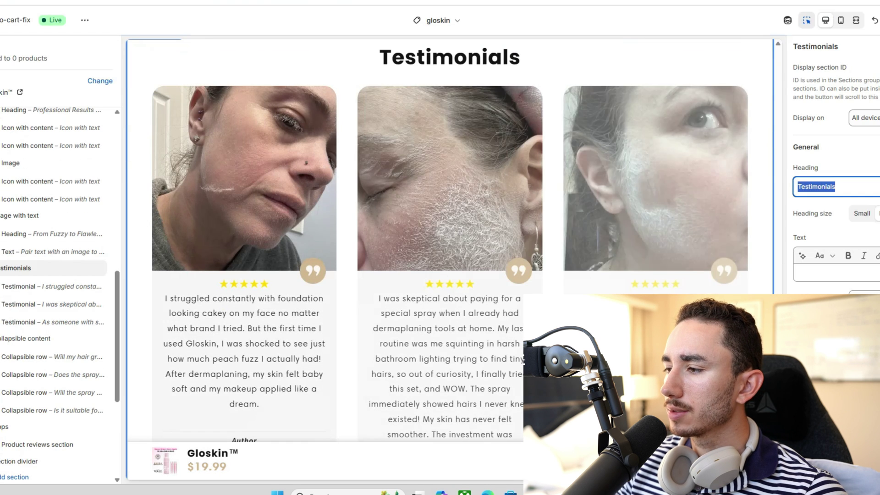
text(Loved By Over 5000+ Beauit)
key(BackSpace)
key(BackSpace)
text(tiful Women)
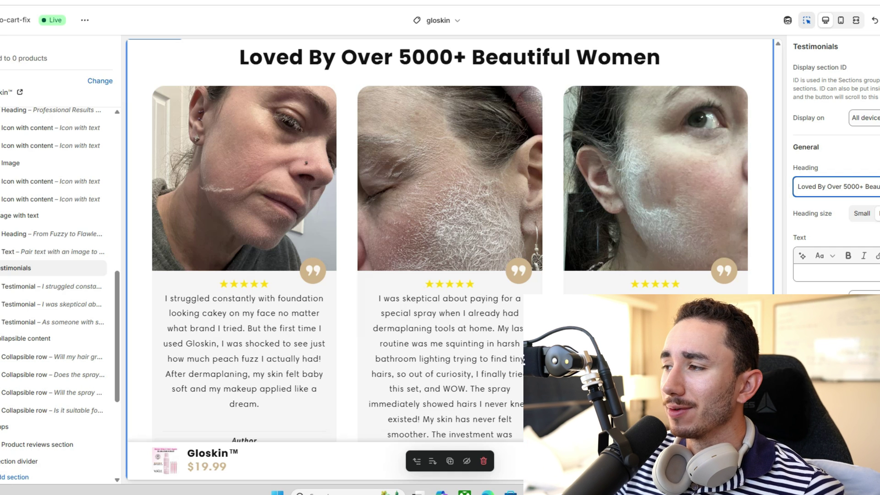
key(ctrl+s)
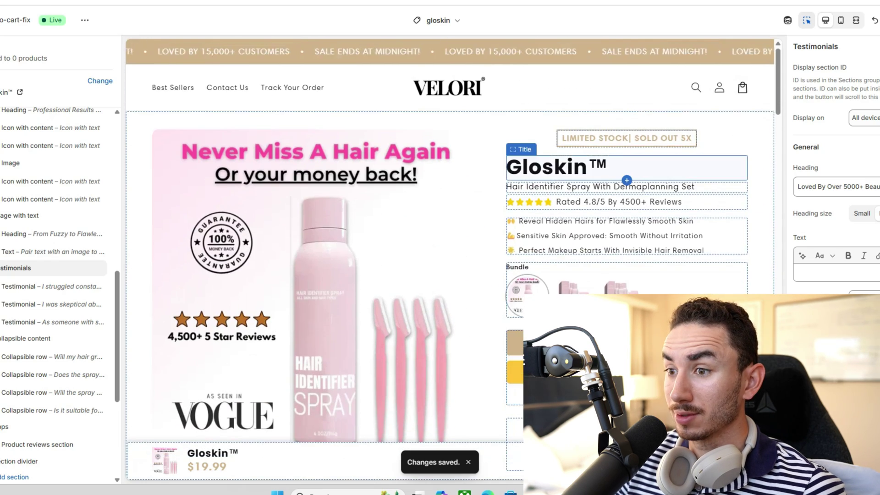
- Copy the "Ultra Gentle" benefit title from the SKNBODY product page for the "Professional Results Without the Salon" section
scroll(450, 238, down, 20)
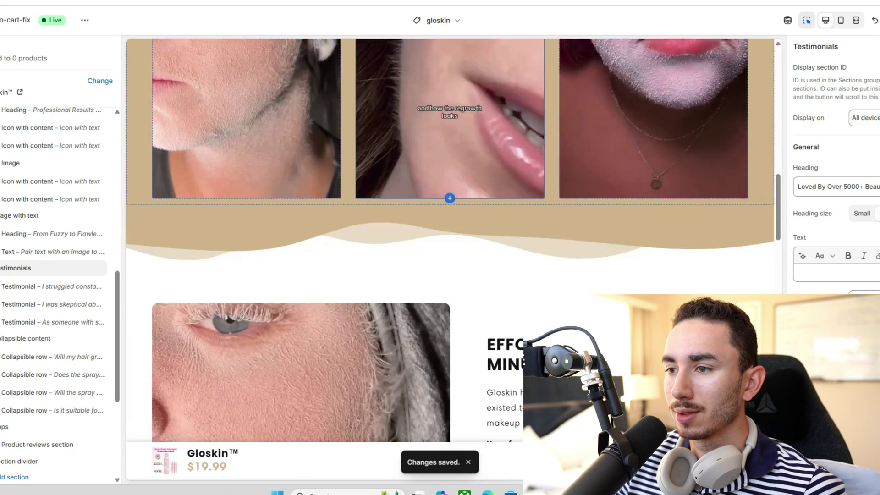
scroll(450, 238, down, 6)
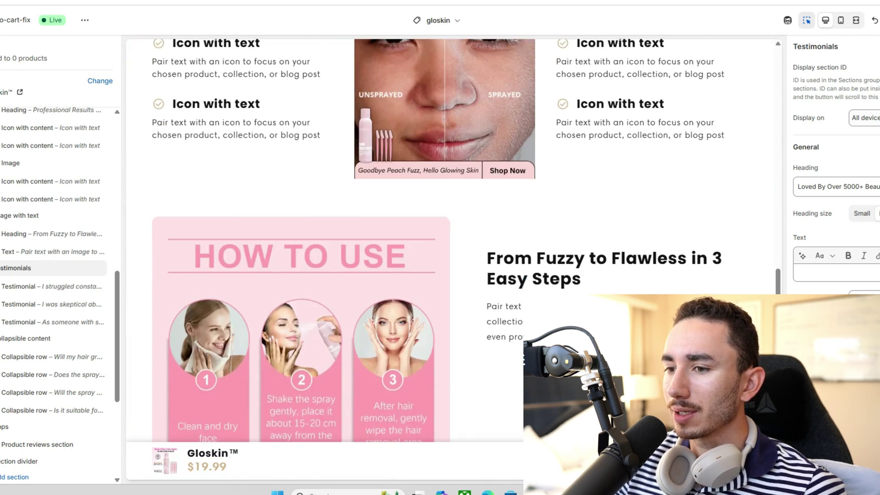
scroll(450, 239, up, 4)
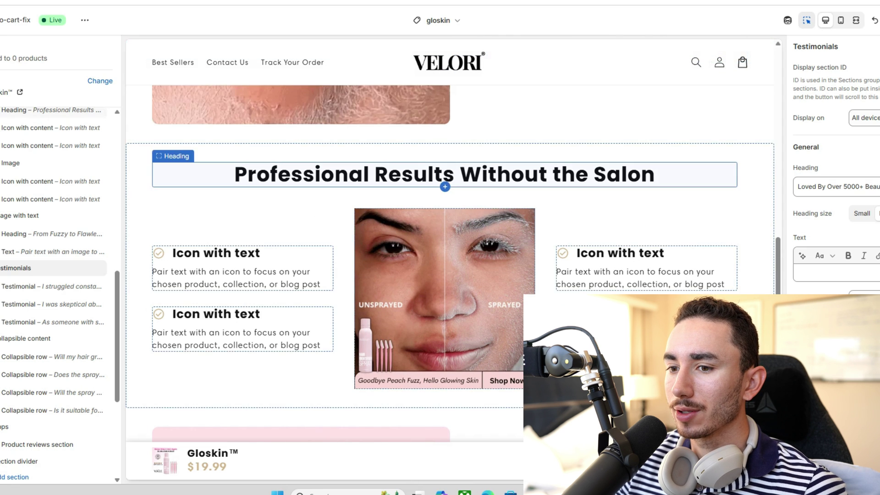
key(alt+Tab)
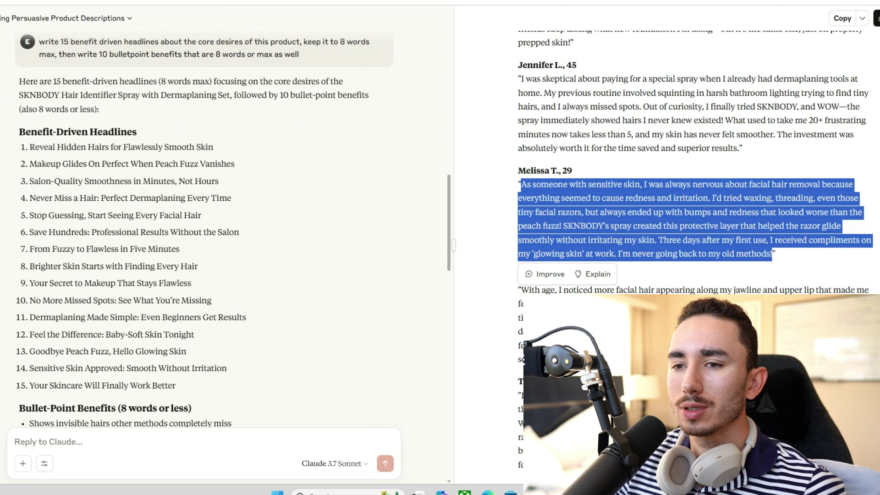
key(alt+Tab)
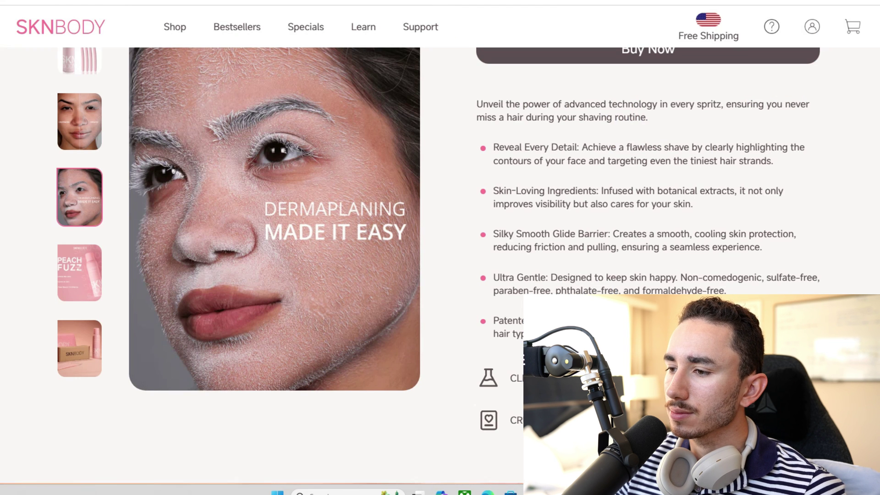
drag(493, 278, 545, 278)
key(ctrl+c)
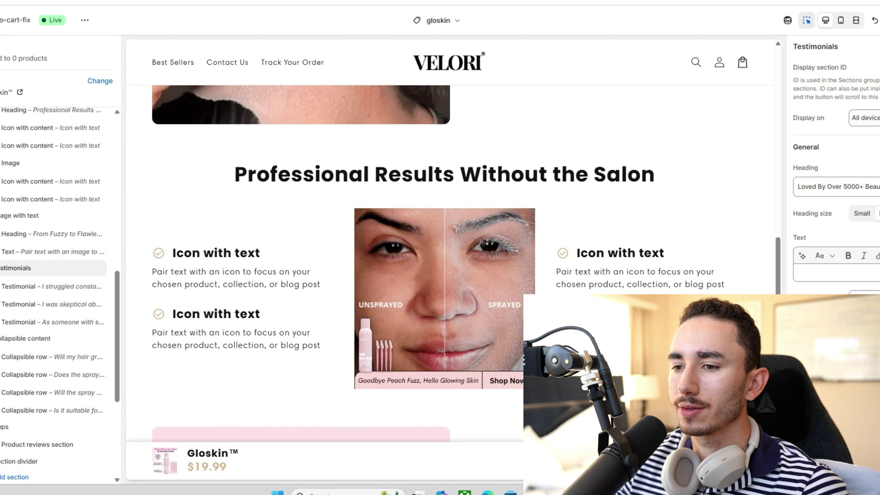
- Fill the upper icon block right of the face image with the heading "Ultra Gentle" and SKNBODY's matching description, starting "Designed to keep skin happy"
click(243, 270)
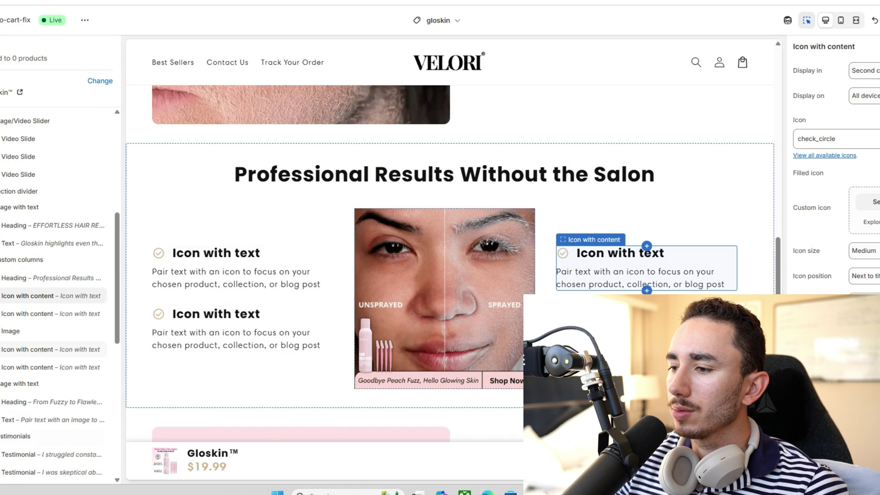
click(646, 270)
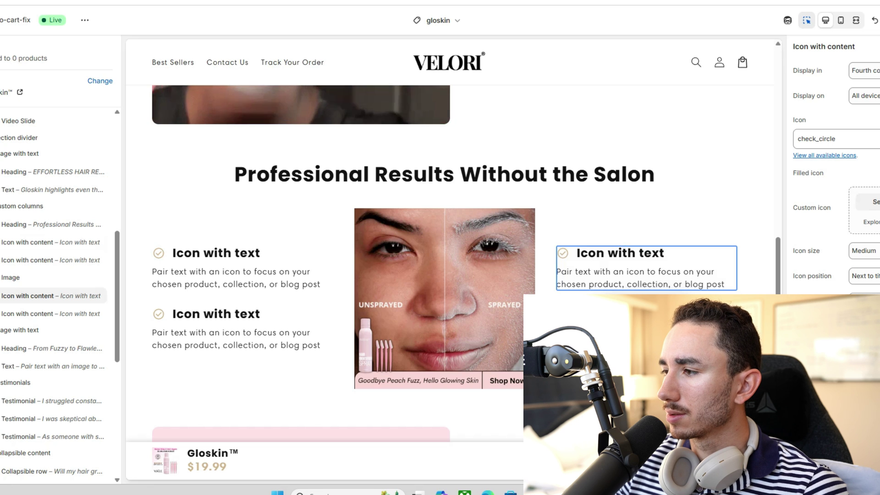
scroll(834, 165, down, 3)
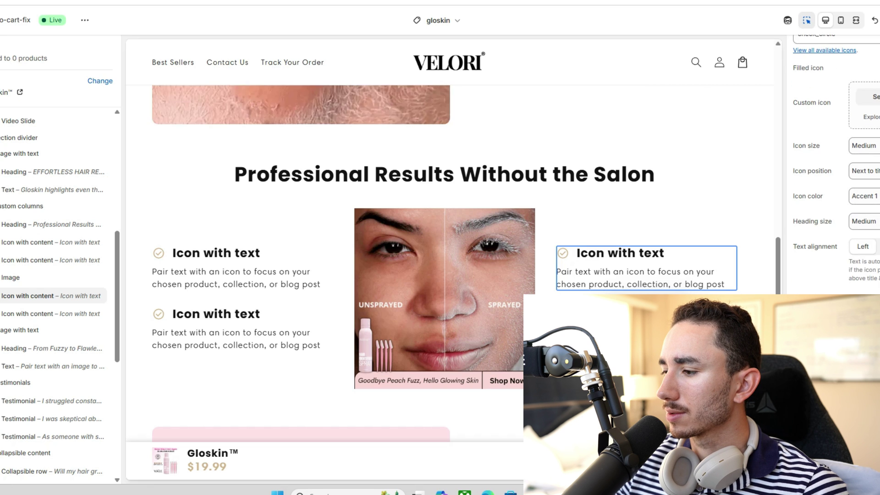
key(ctrl+v)
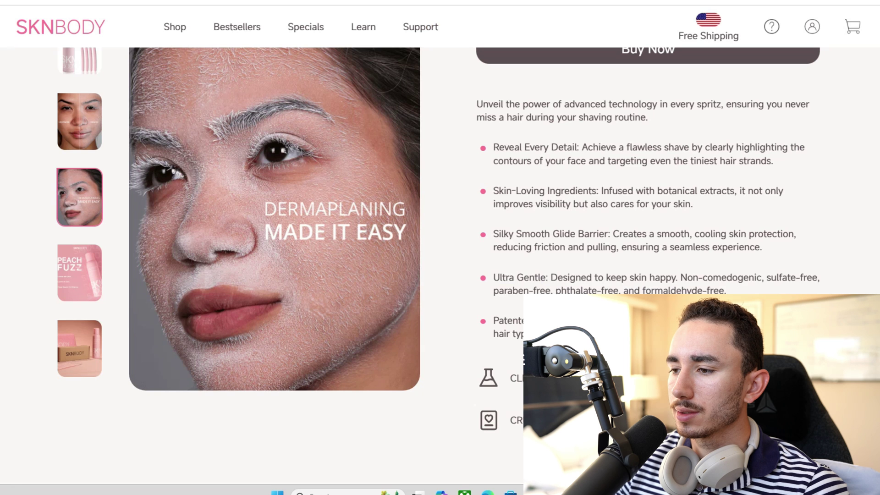
drag(550, 278, 682, 290)
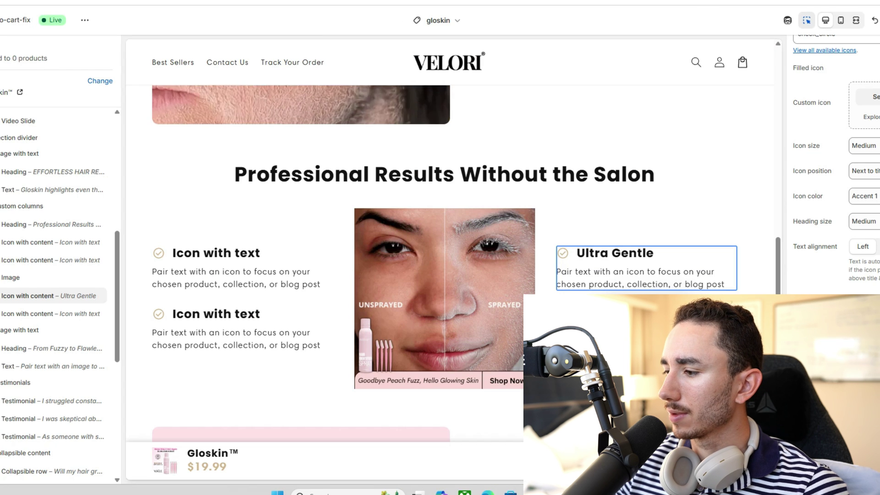
text(Designed to keep skin happy. Non-comedogenic, sulfate-free, paraben-free, phthalate-free, and formaldehyde-free.)
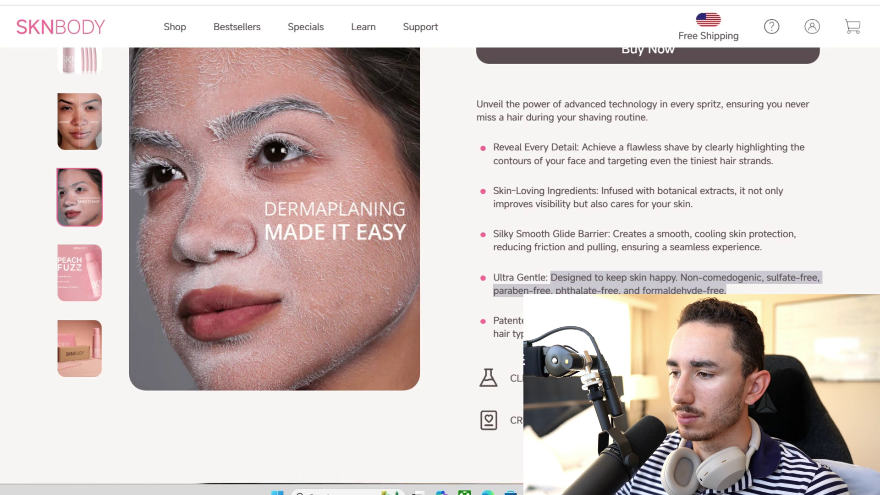
- Copy "Silky Smooth Glide Barrier" from the SKNBODY page into the heading of the lower icon block left of the face image
drag(608, 234, 493, 233)
key(ctrl+c)
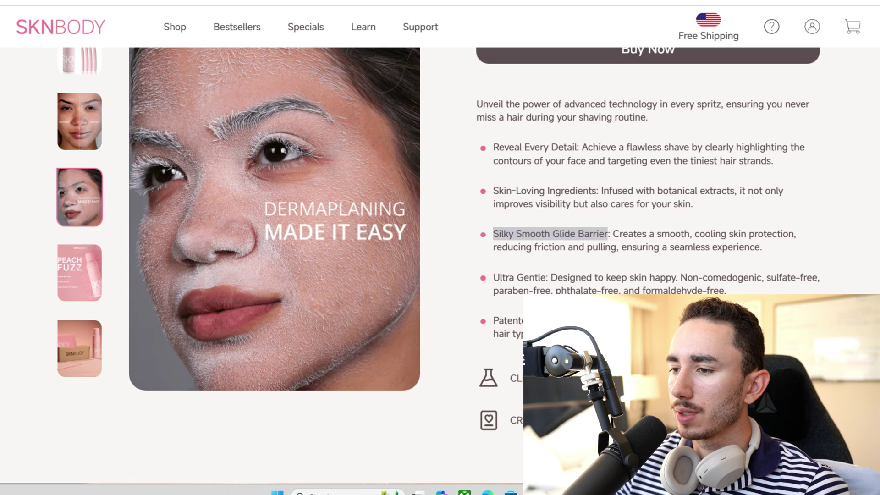
key(alt+Tab)
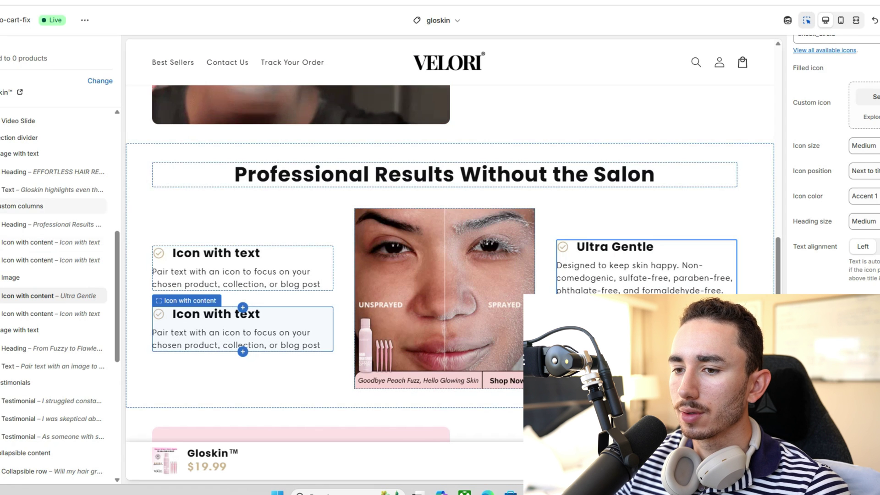
click(243, 330)
key(ctrl+v)
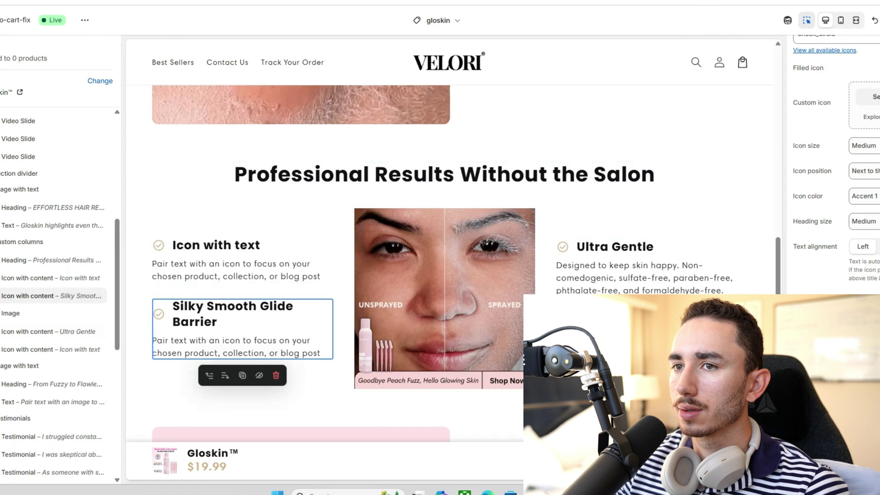
- Set the Silky Smooth Glide Barrier description to "Creates a smooth, cooling skin protection, reducing friction and pulling, ensuring a seamless experience." from the SKNBODY page
key(alt+Tab)
drag(613, 234, 762, 247)
key(ctrl+c)
key(ctrl+Tab)
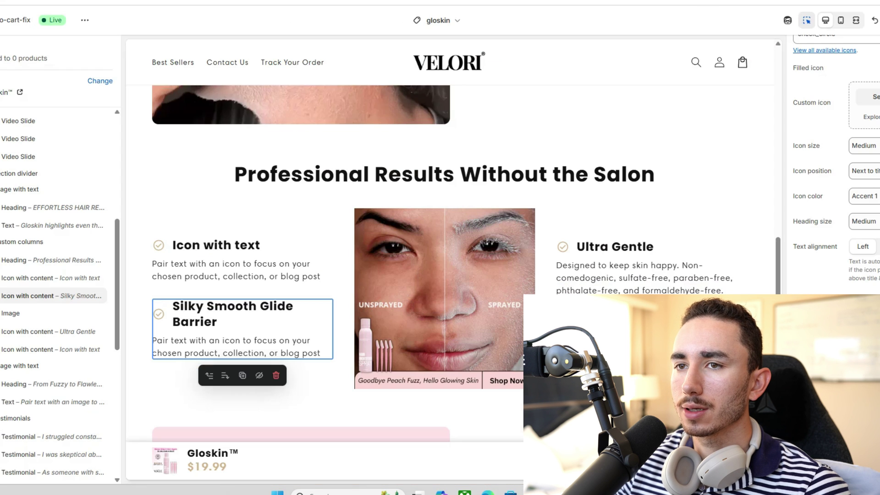
key(ctrl+v)
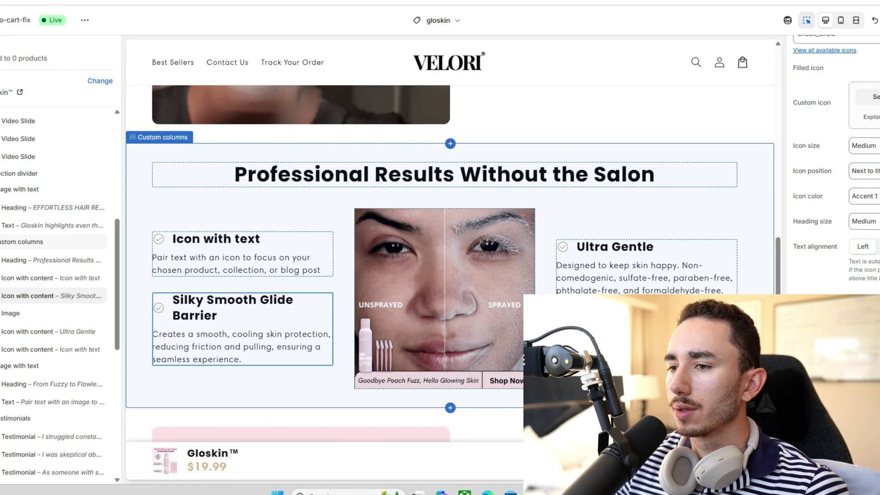
- Copy "REVEALS INVISIBLE HAIRS" from the product description in Claude into the heading of the upper icon block left of the face image
key(ctrl+Tab)
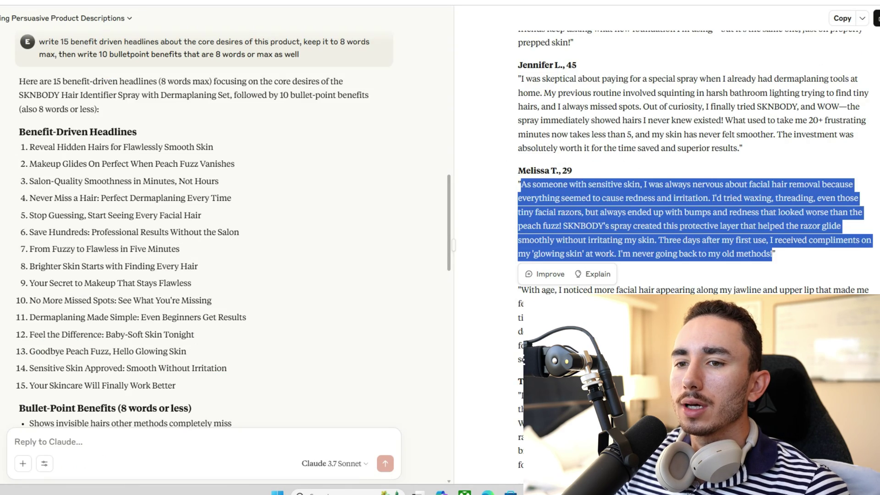
scroll(204, 229, up, 15)
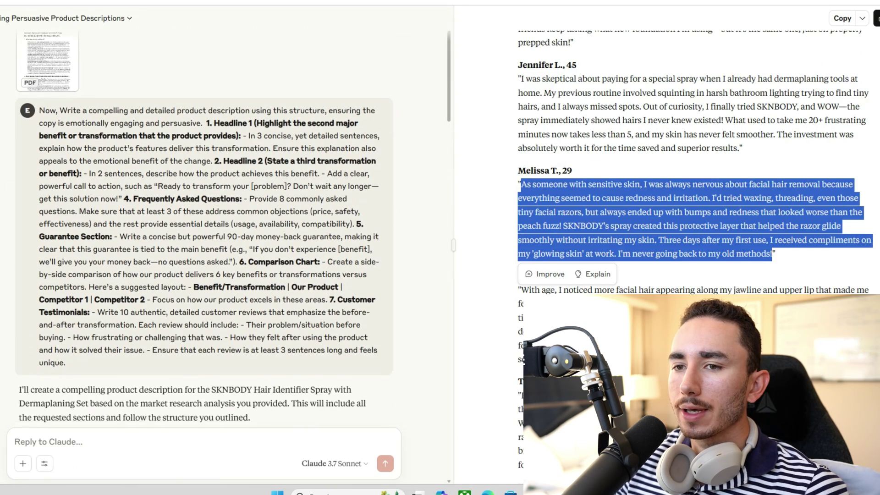
click(47, 67)
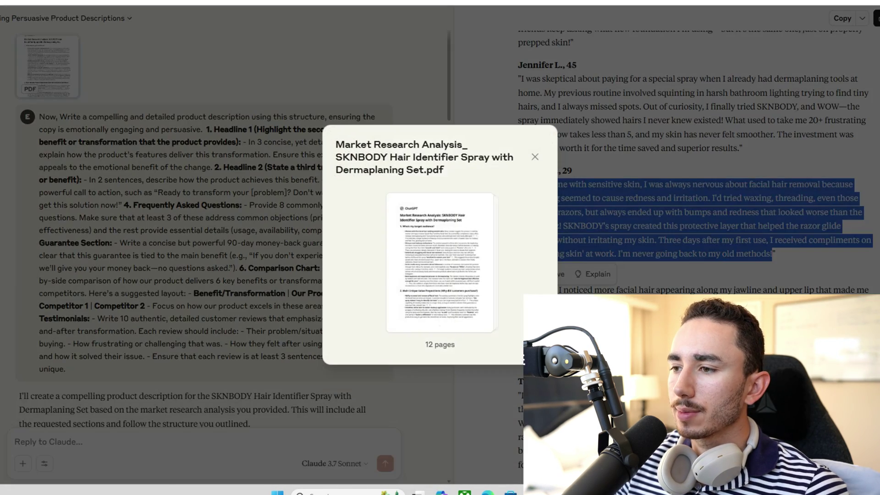
key(Escape)
scroll(694, 155, up, 20)
scroll(695, 156, up, 4)
scroll(694, 156, down, 4)
drag(533, 156, 647, 156)
key(ctrl+c)
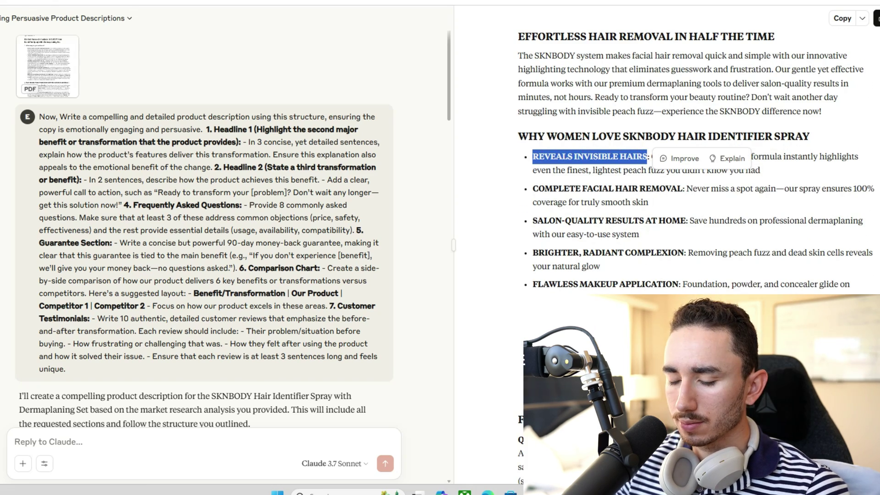
key(alt+Tab)
click(243, 254)
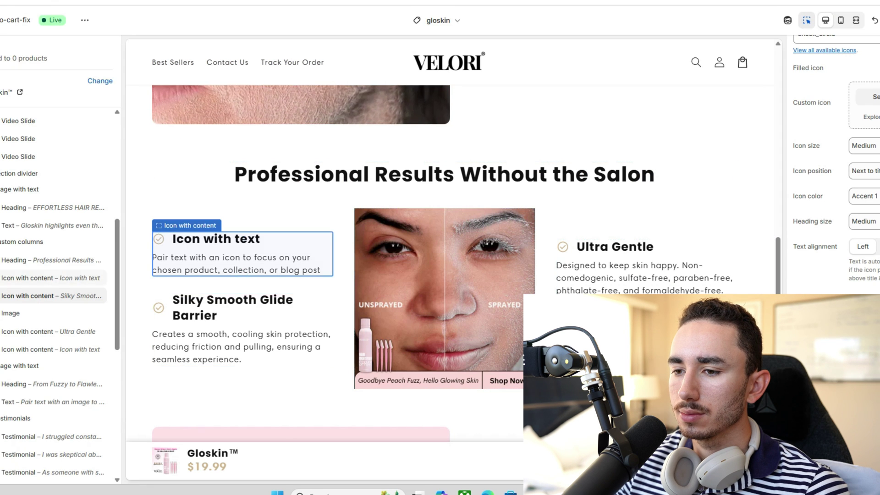
key(ctrl+v)
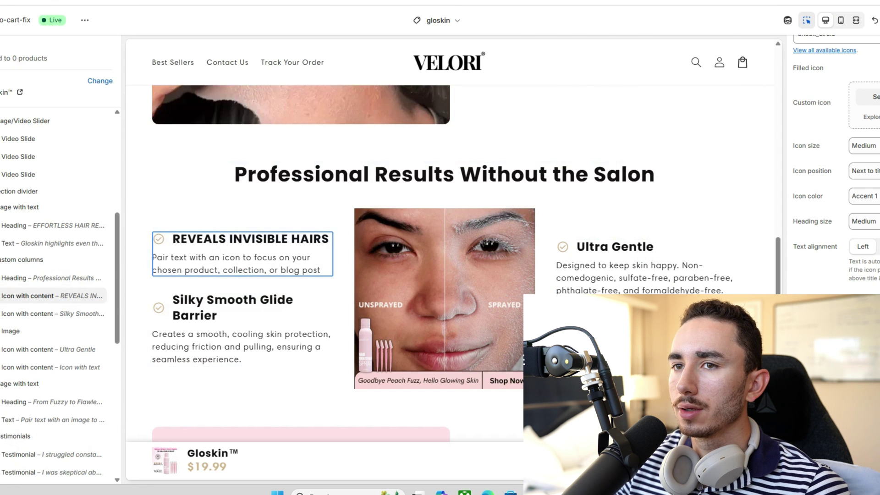
- Replace the REVEALS INVISIBLE HAIRS block's description with Claude's text "Our unique white powder formula instantly highlights even the finest, lightest peach fuzz you didn't know you had"
key(alt+Tab)
key(Escape)
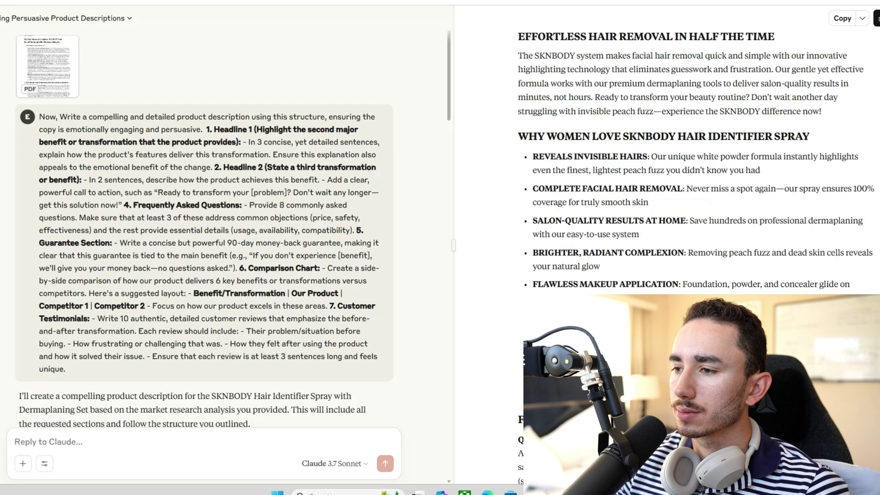
drag(651, 156, 760, 170)
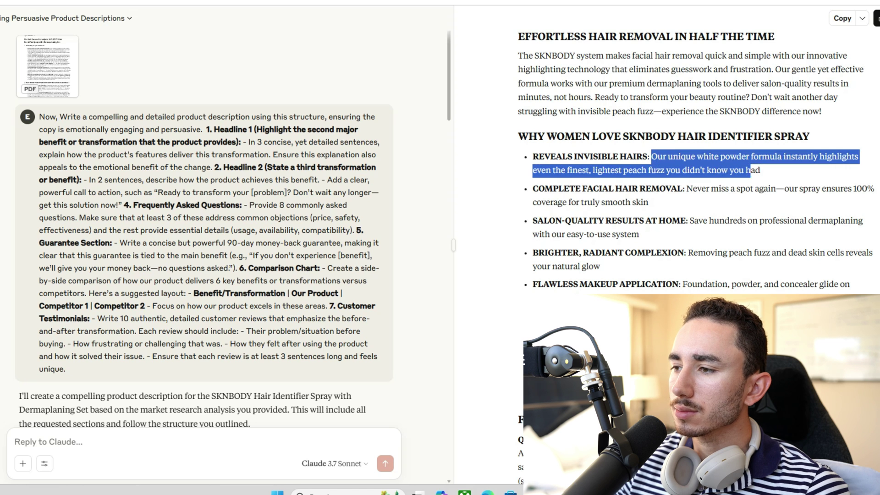
key(ctrl+c)
key(alt+Tab)
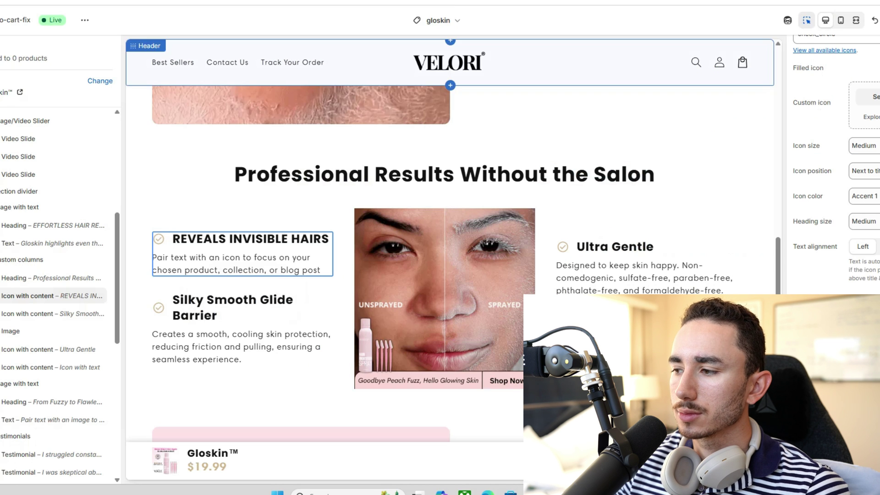
key(ctrl+a)
key(ctrl+v)
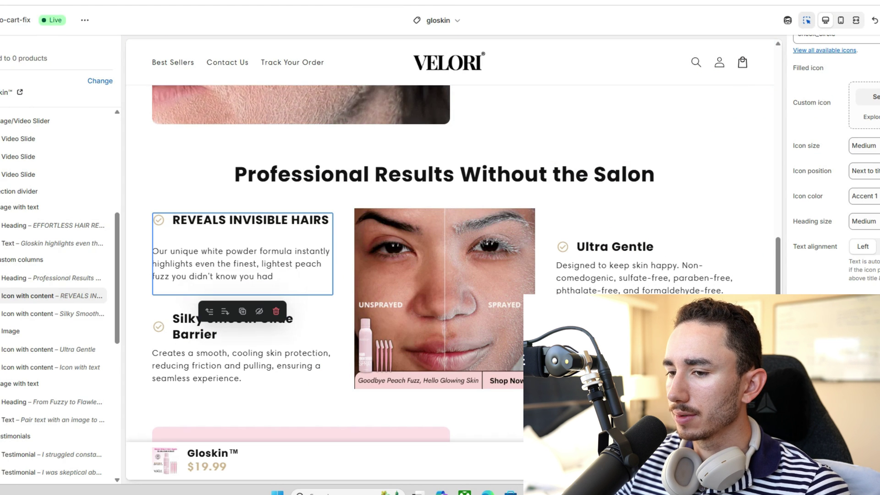
- Remove the blank lines before and after the REVEALS INVISIBLE HAIRS description text
key(BackSpace)
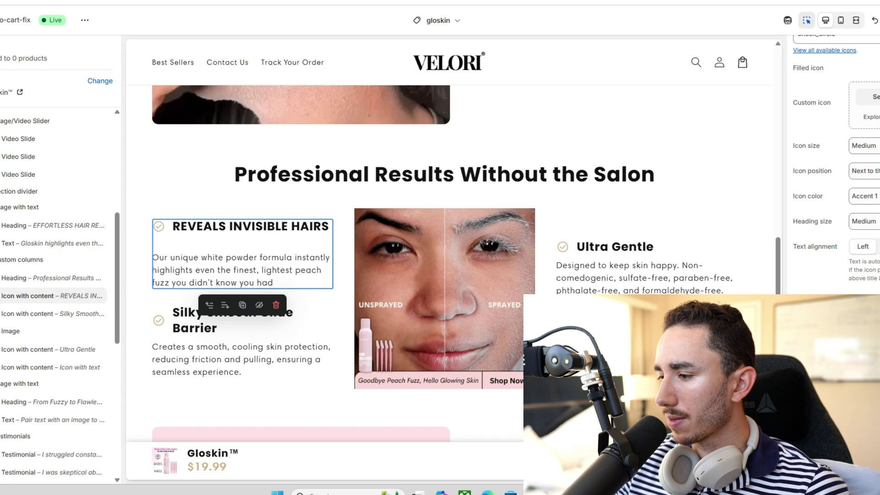
key(ctrl+Home)
key(Delete)
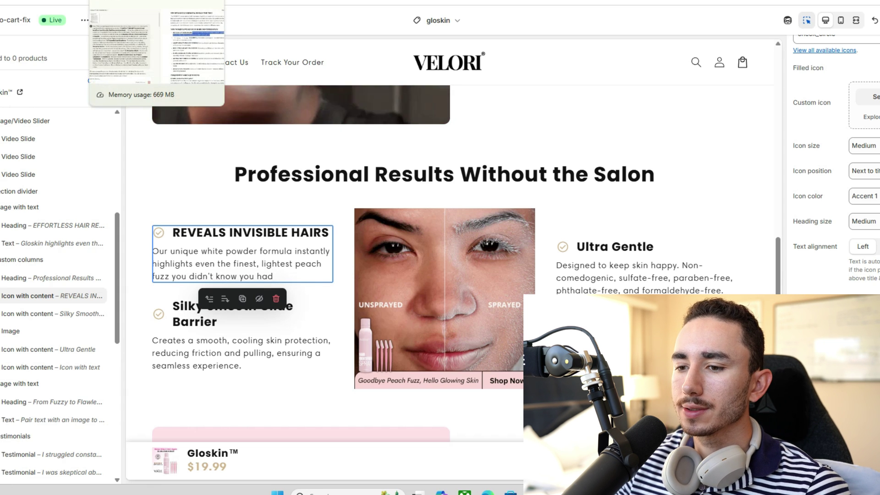
- Copy "FLAWLESS MAKEUP APPLICATION" from Claude's product description into the heading of the icon block below Ultra Gentle
click(155, 1)
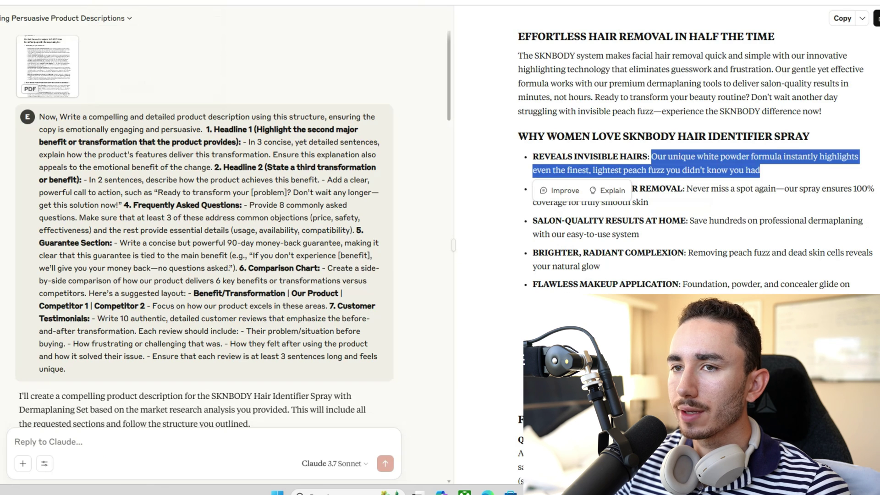
scroll(696, 183, down, 1)
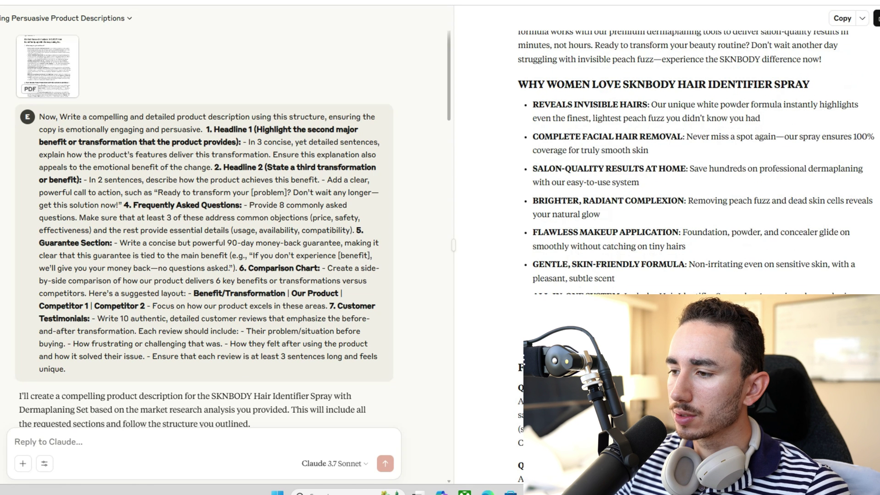
drag(532, 231, 678, 231)
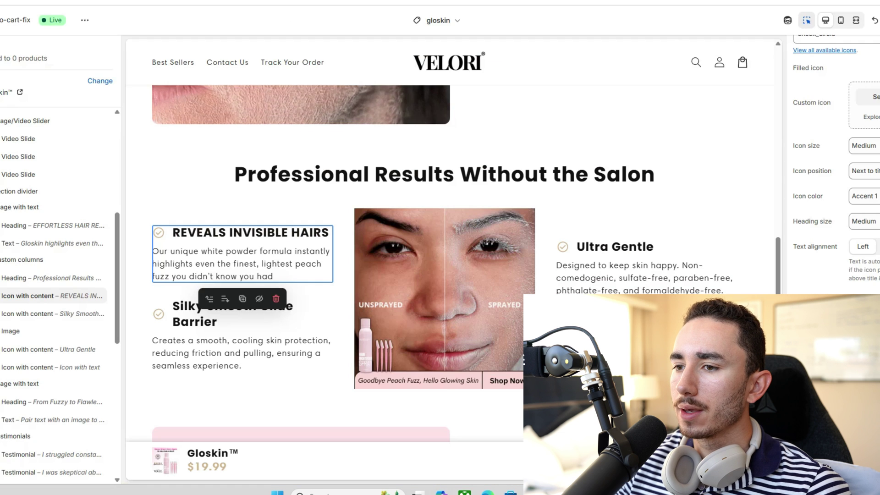
scroll(52, 296, down, 3)
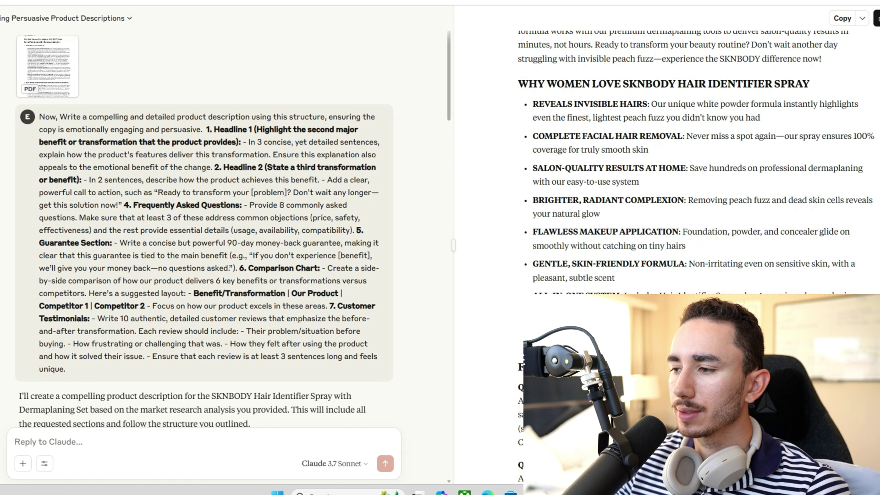
- Set the FLAWLESS MAKEUP APPLICATION description to Claude's "Foundation, powder, and concealer glide on smoothly without catching on tiny hairs" and save the page
drag(683, 231, 685, 246)
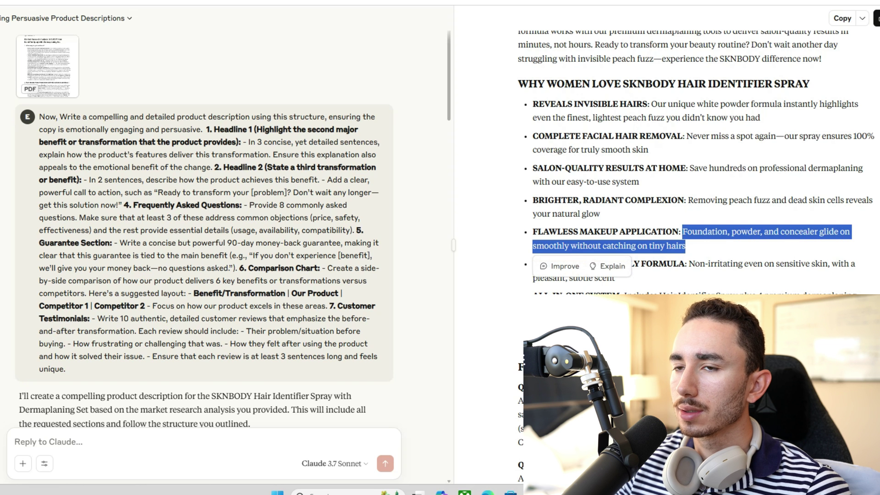
key(alt+Tab)
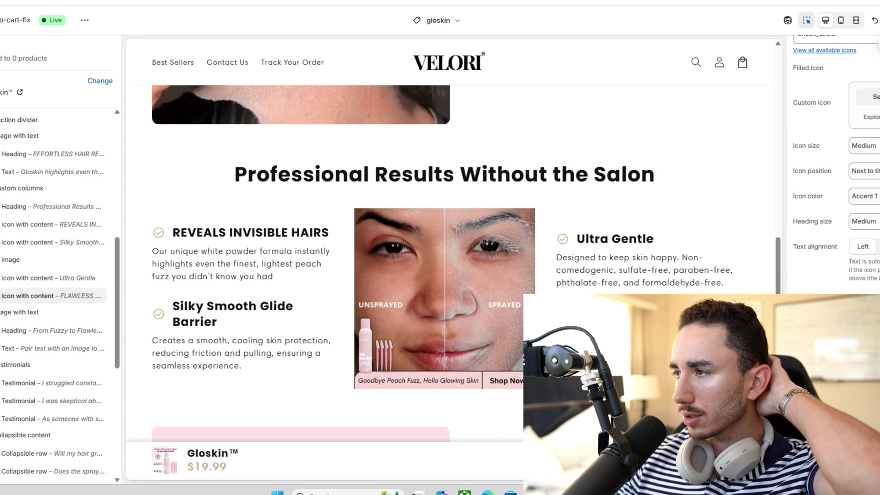
key(ctrl+s)
key(Return)
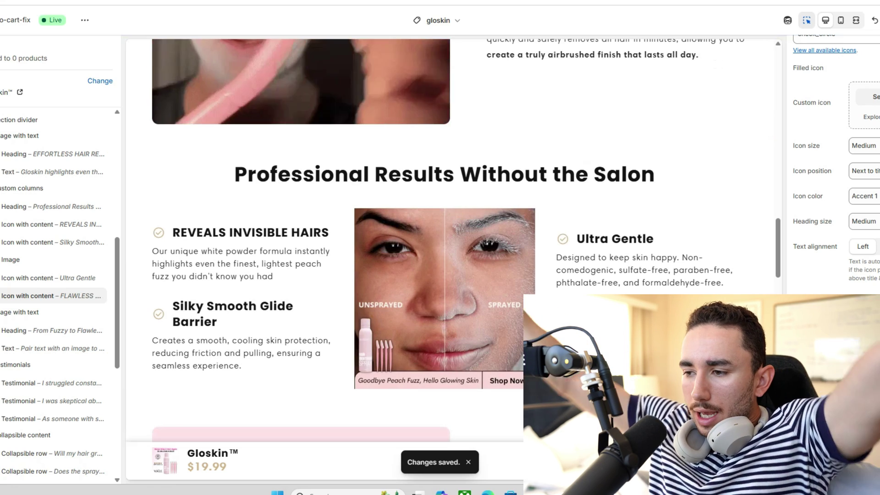
- Open the placeholder text under "From Fuzzy to Flawless in 3 Easy Steps" for editing and look through Claude's copy for a replacement
scroll(451, 257, down, 5)
scroll(452, 257, down, 2)
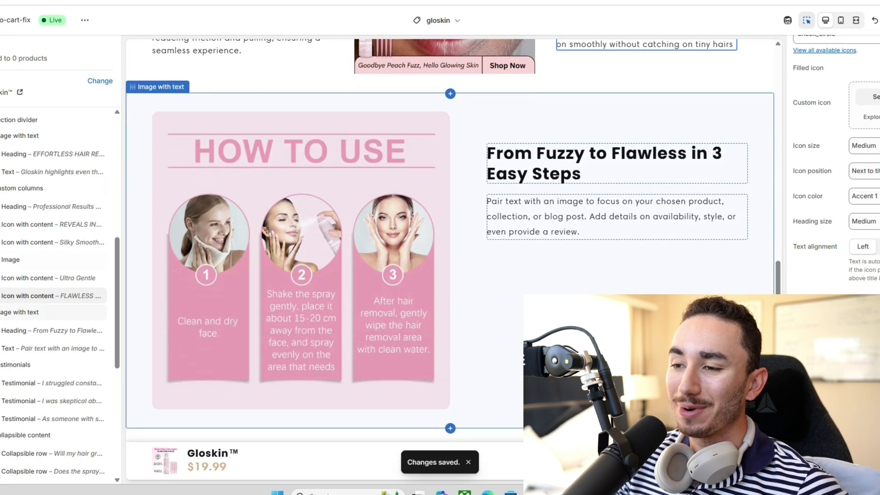
click(614, 216)
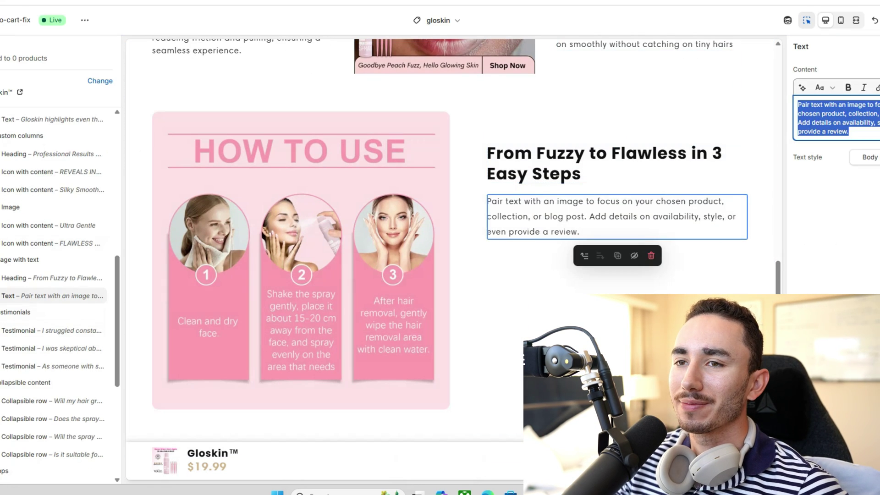
key(alt+Tab)
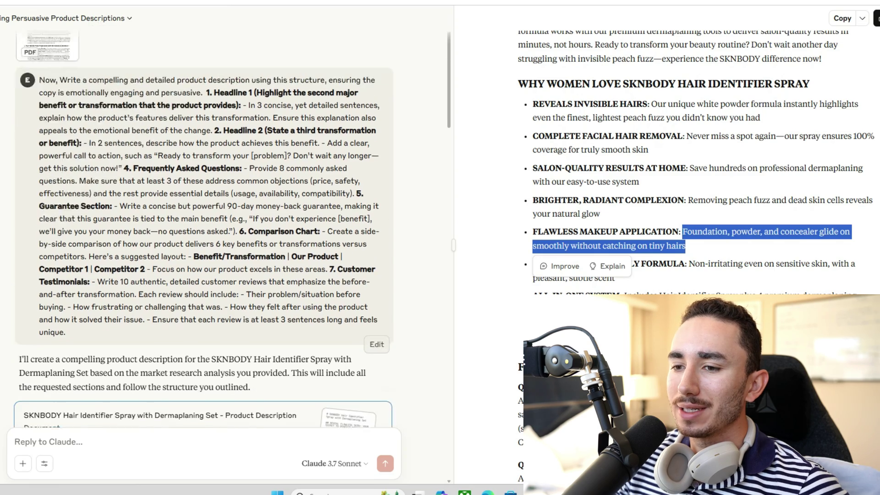
scroll(204, 229, down, 8)
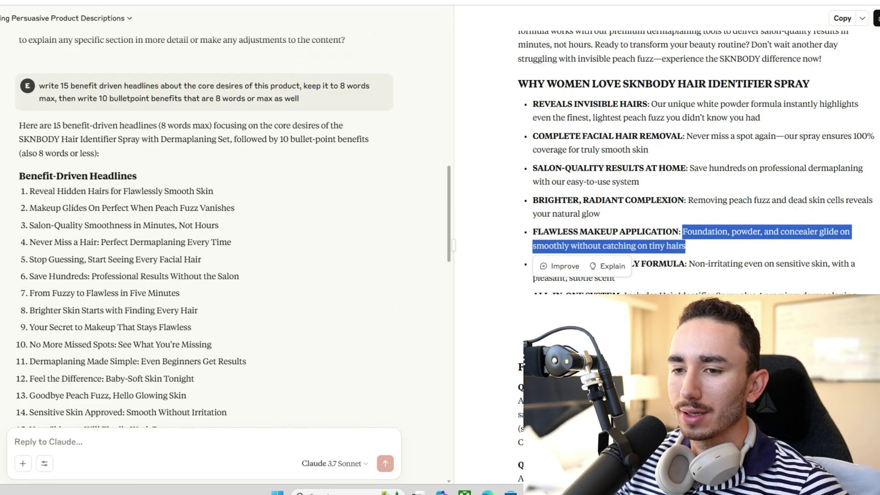
scroll(696, 183, down, 5)
scroll(696, 184, down, 5)
scroll(697, 183, up, 15)
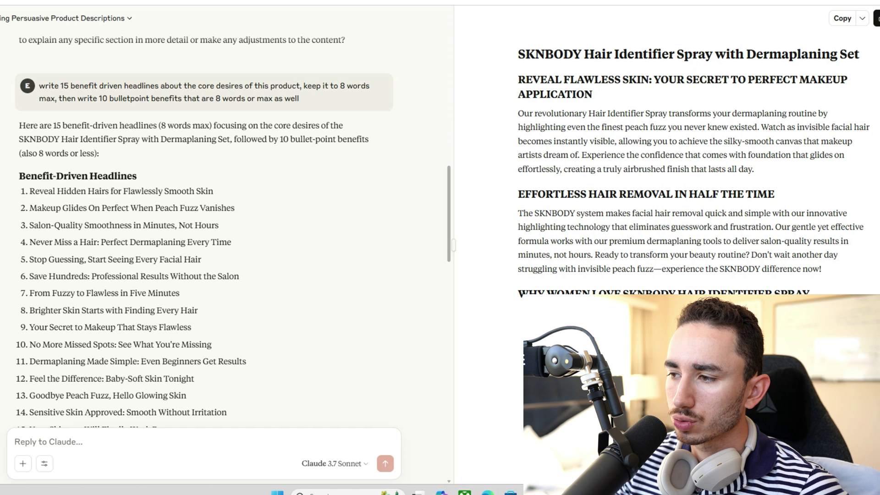
scroll(697, 184, down, 15)
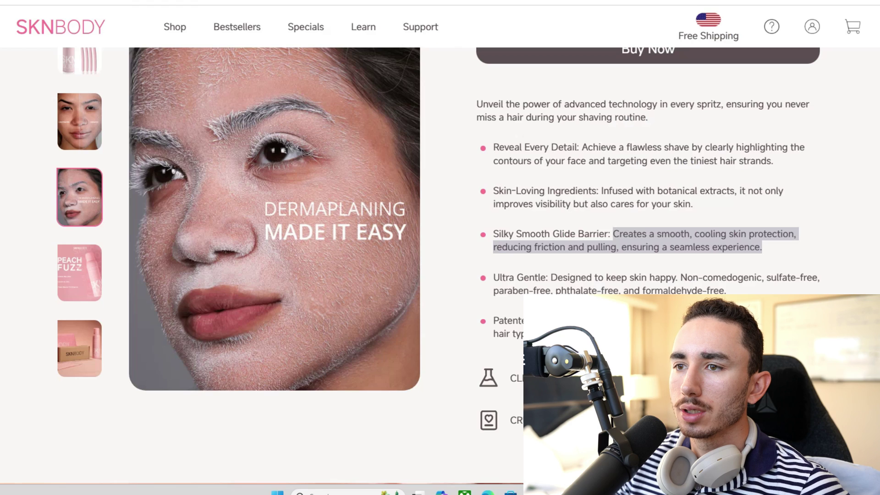
- Examine the SKNBODY product page's benefit, how-to-use and results sections for copy ideas
scroll(440, 229, down, 15)
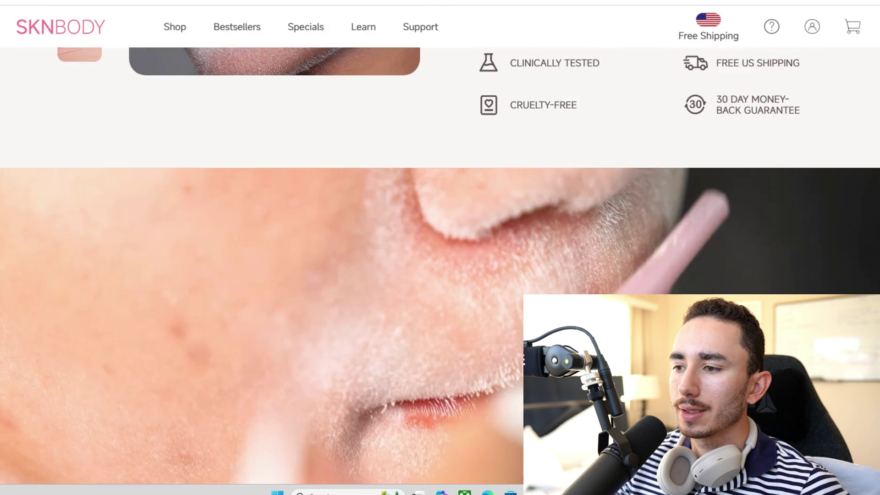
scroll(440, 266, down, 15)
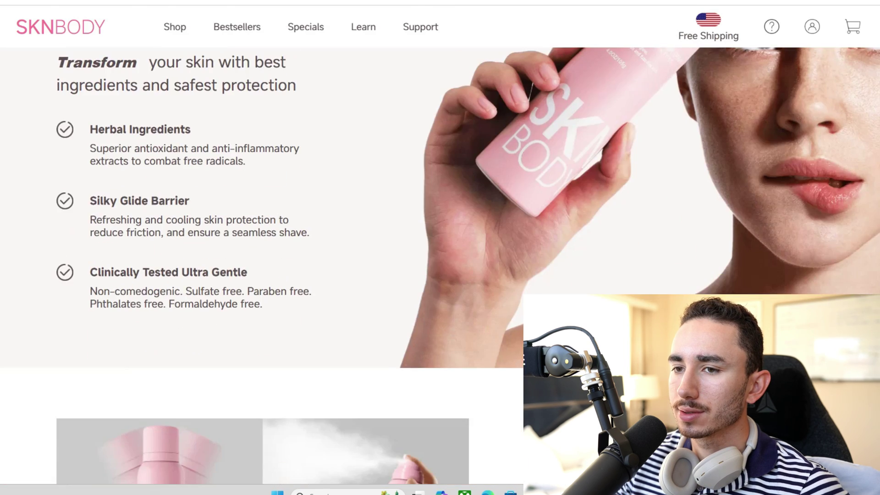
scroll(440, 266, down, 6)
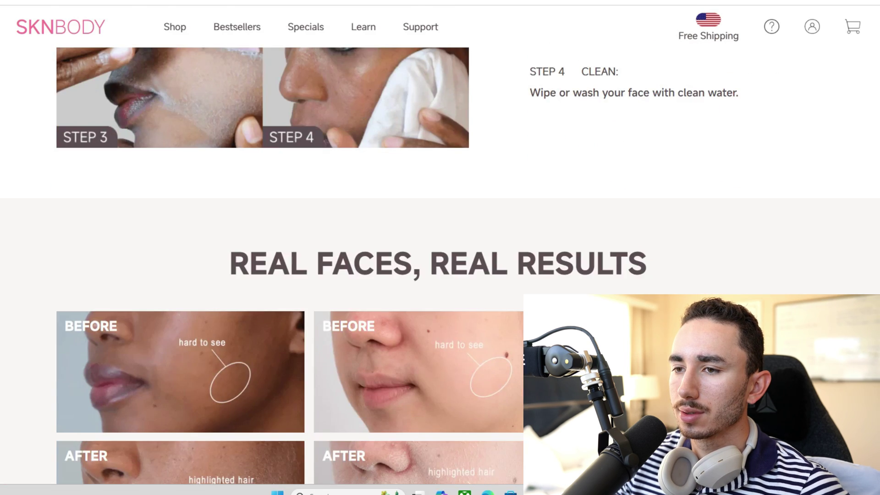
scroll(440, 265, up, 5)
scroll(440, 265, down, 13)
scroll(383, 39, down, 9)
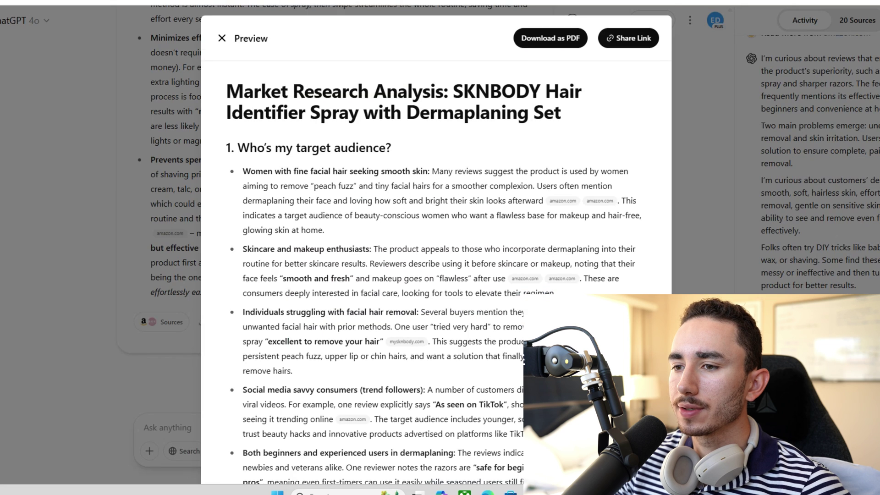
- Read the SKNBODY market research analysis in ChatGPT, from target audience through value propositions and pain points to desired outcomes
scroll(435, 257, down, 8)
scroll(435, 257, up, 6)
drag(243, 66, 421, 67)
drag(243, 144, 373, 144)
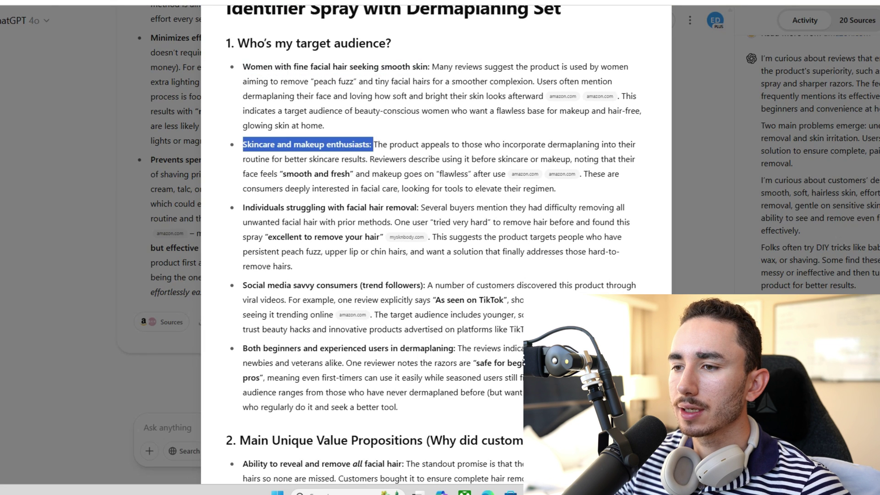
scroll(435, 243, down, 9)
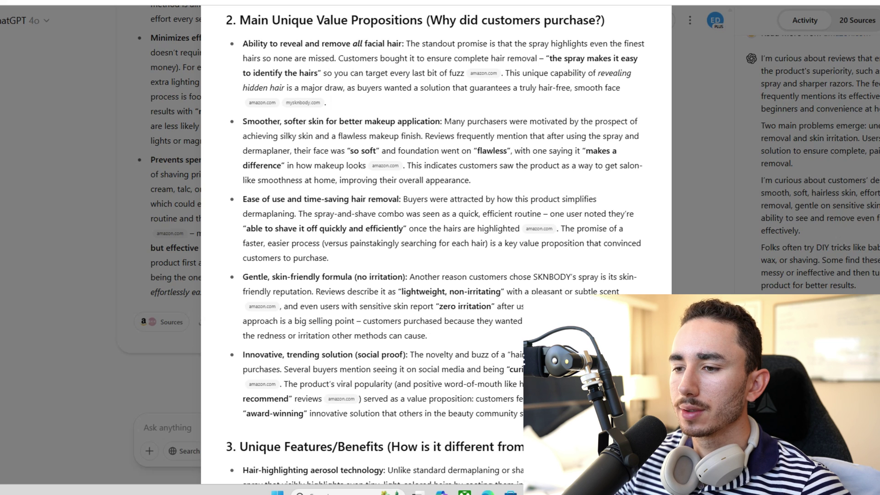
scroll(435, 242, down, 7)
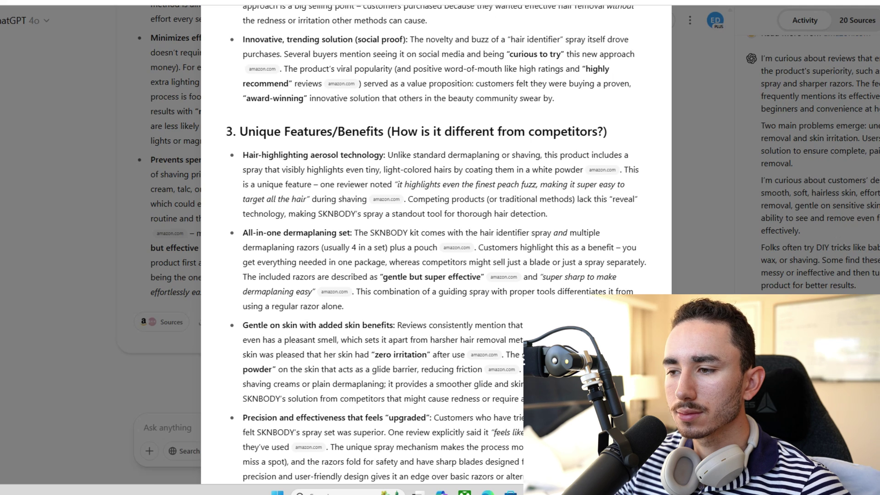
scroll(435, 229, down, 1)
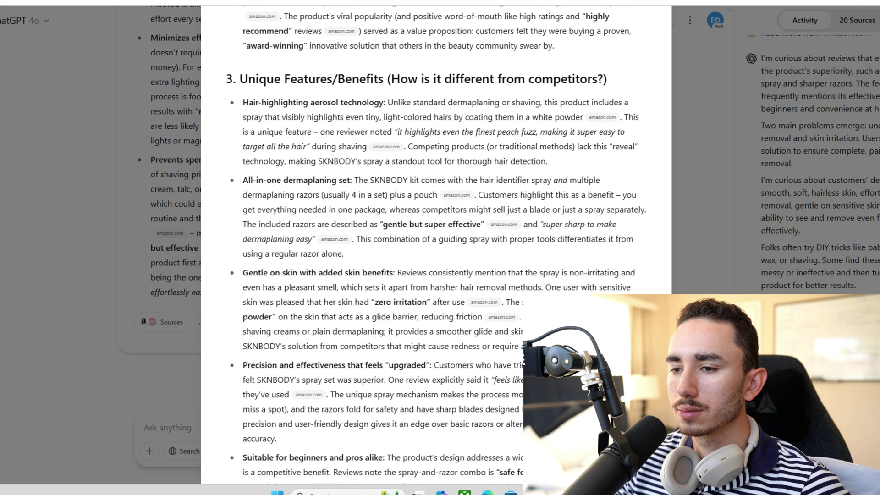
scroll(435, 229, down, 2)
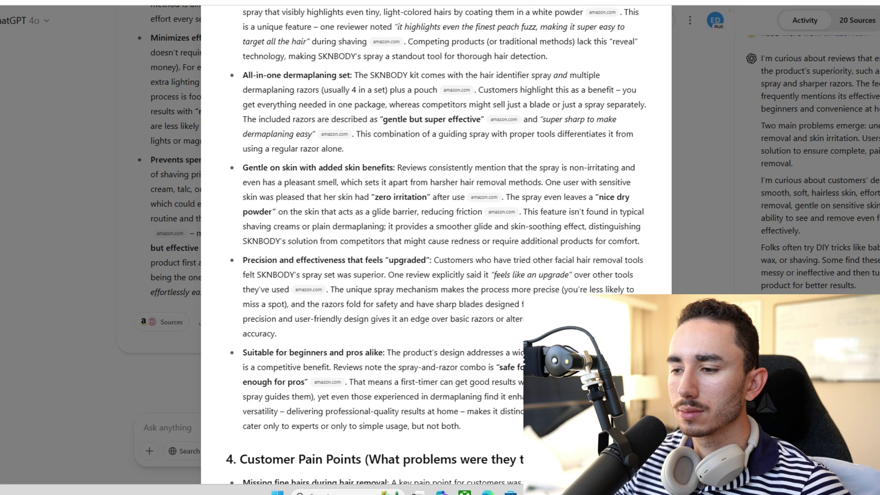
scroll(435, 247, down, 6)
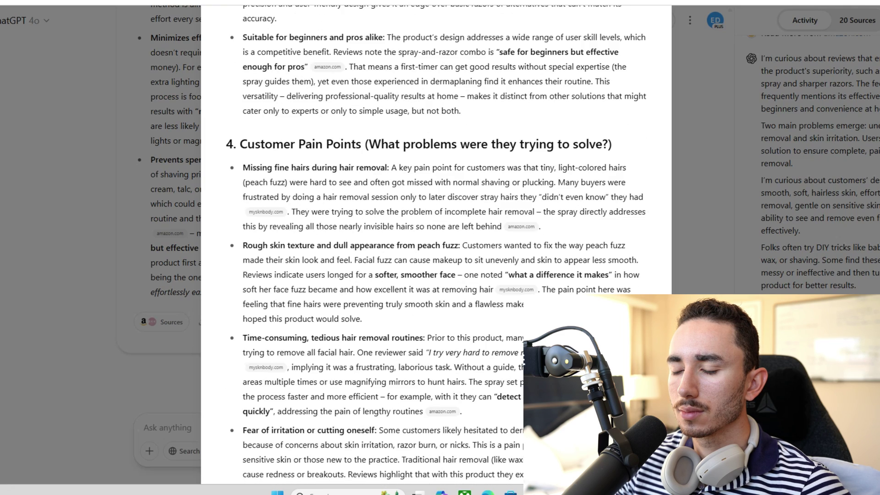
scroll(435, 248, down, 6)
scroll(436, 247, down, 5)
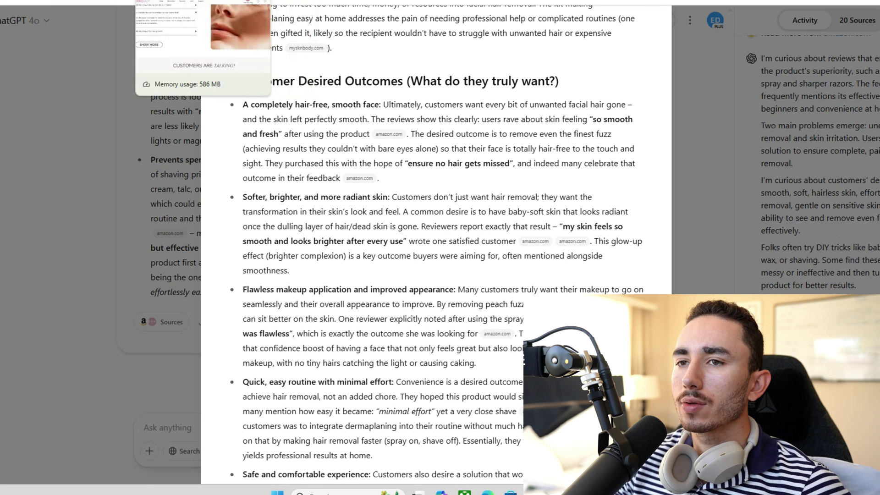
- Copy Claude's conversational rewrite of both product description sections, from "Girl, I have to tell you" to "your makeup will thank you!"
click(55, 2)
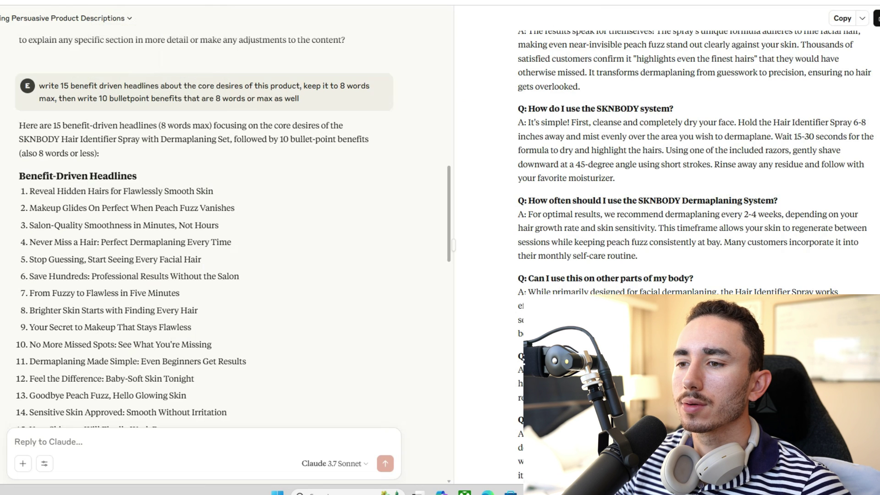
scroll(225, 229, down, 10)
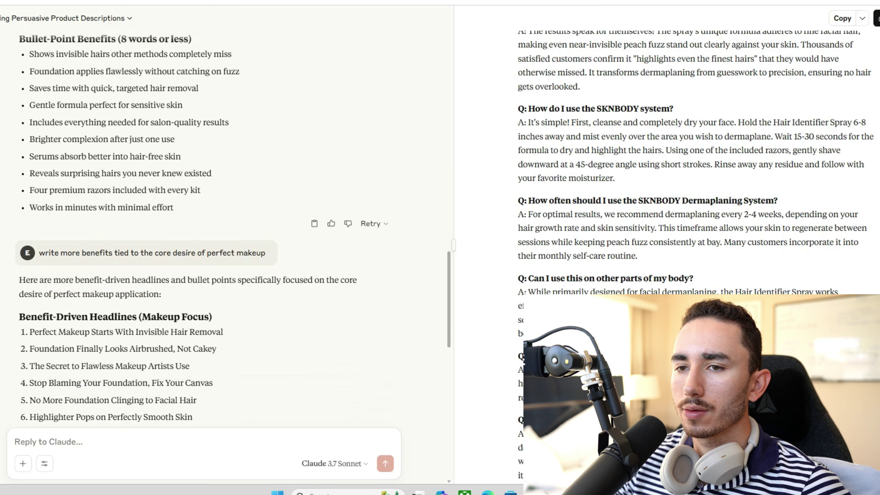
scroll(224, 229, down, 7)
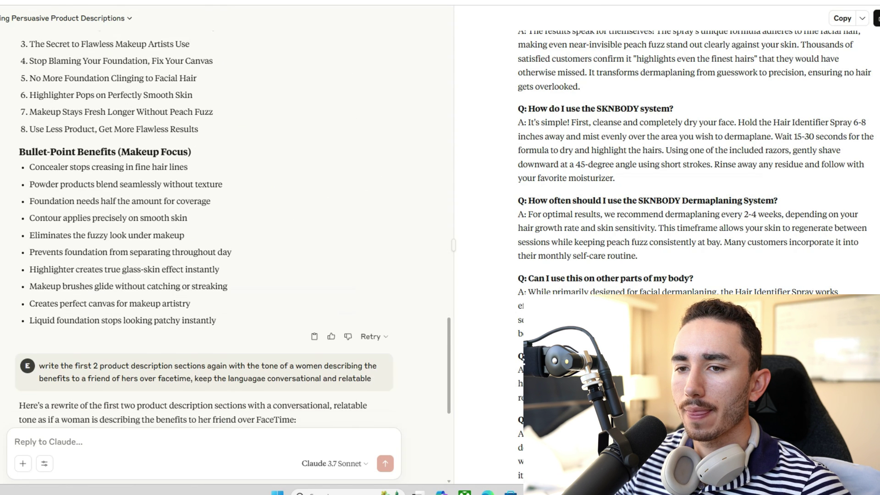
scroll(225, 229, up, 1)
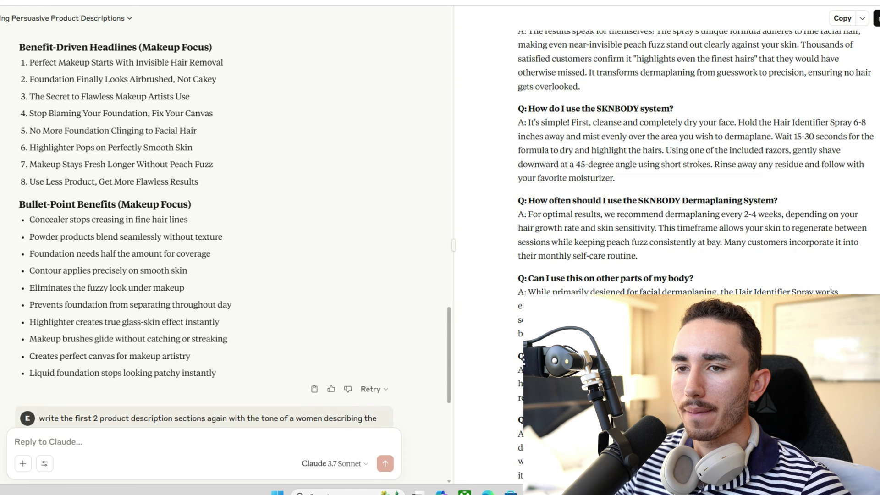
scroll(204, 229, down, 7)
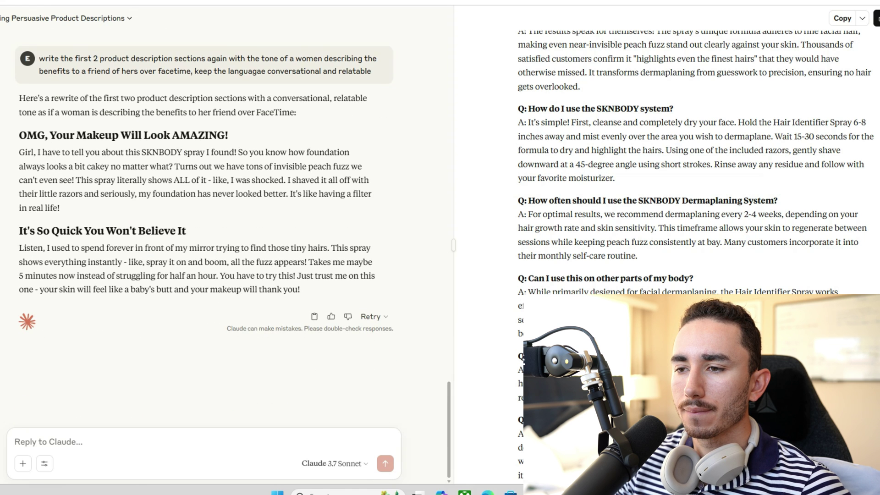
triple_click(186, 166)
click(185, 165)
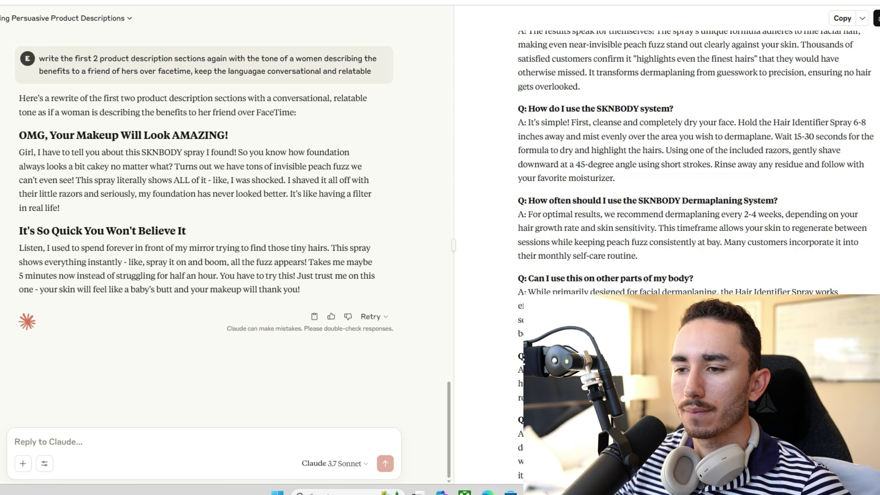
drag(19, 152, 300, 289)
key(ctrl+c)
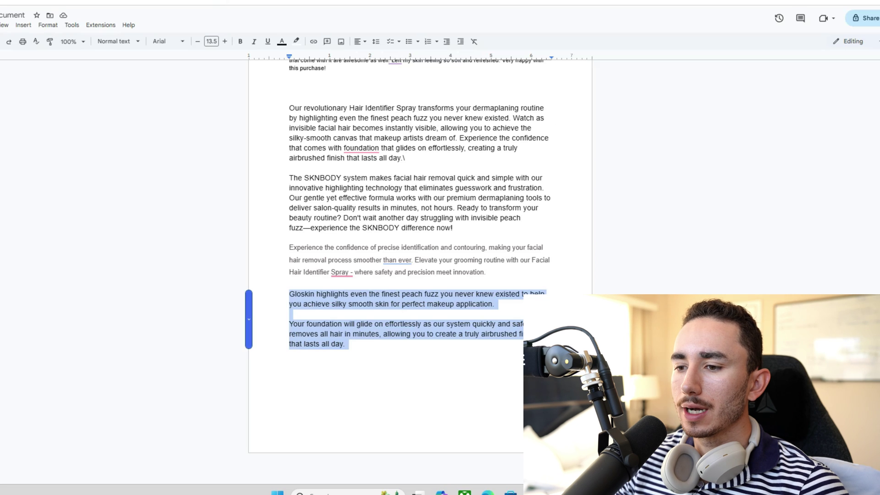
- Paste the conversational rewrite onto a new page below the Gloskin paragraphs in the Google Docs document
key(Right)
key(Return)
key(Return)
key(Return)
key(Return)
key(Return)
key(Return)
key(Return)
key(Return)
key(Return)
key(Return)
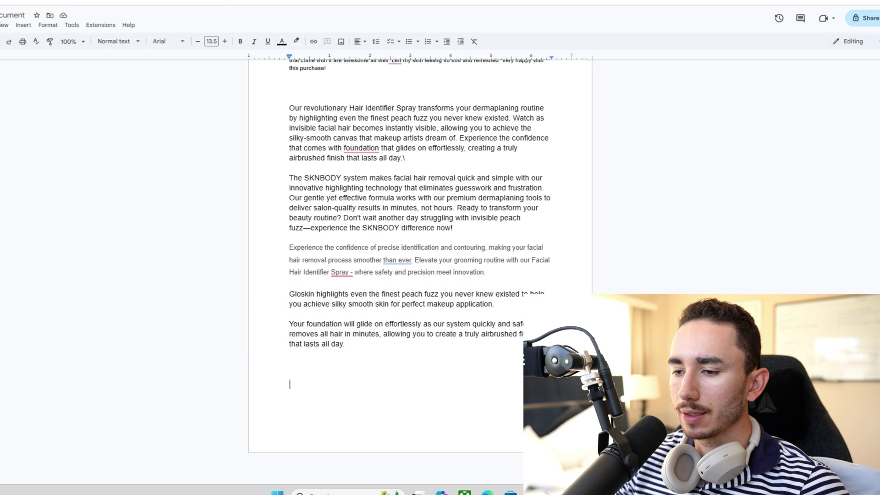
key(ctrl+v)
scroll(420, 266, down, 3)
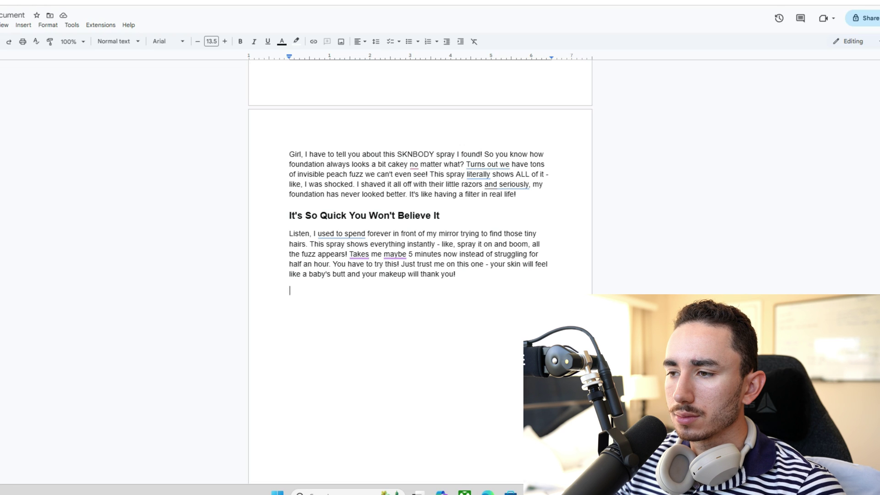
- Write below the pasted rewrite: "Say goodbye to cakey foundation as our spray will reveal seemingly invisible peach fuzz and"
text(Say )
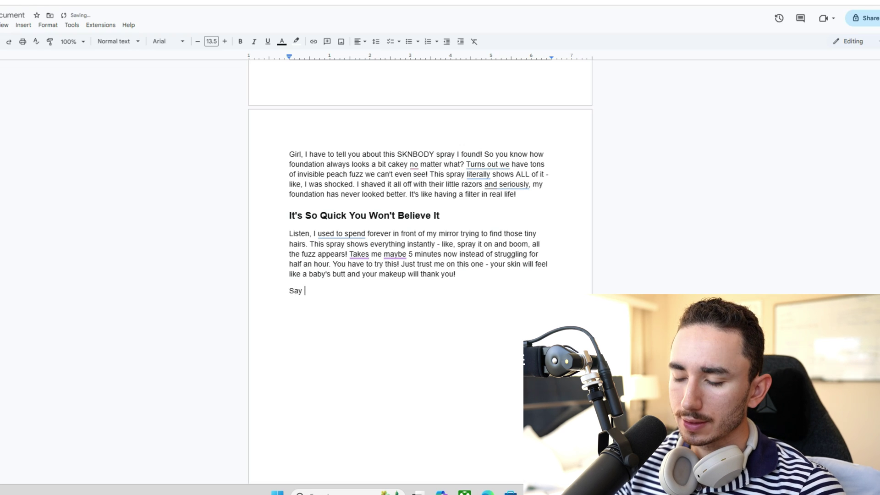
text(goodbye to)
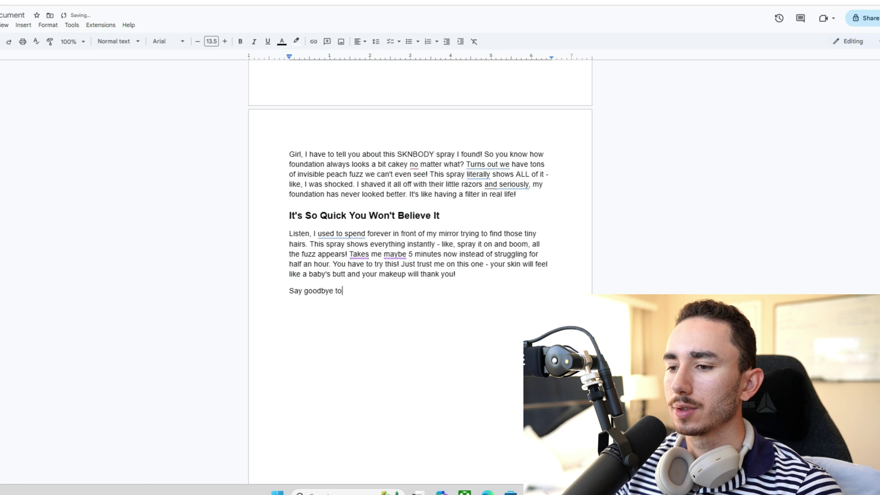
text( cakey foundation as)
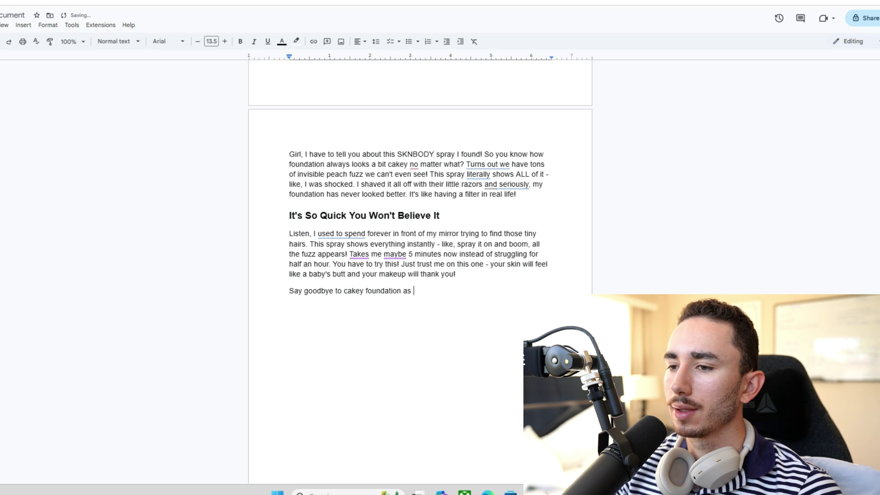
text( our spa)
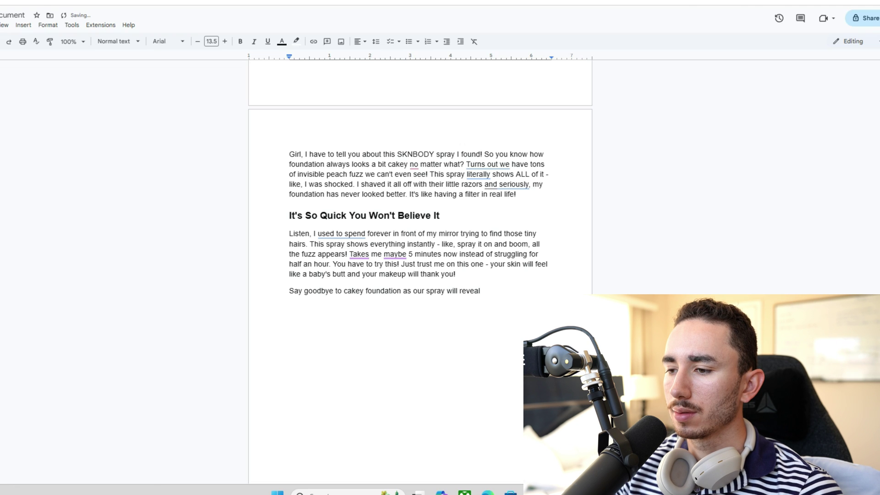
text(seeming)
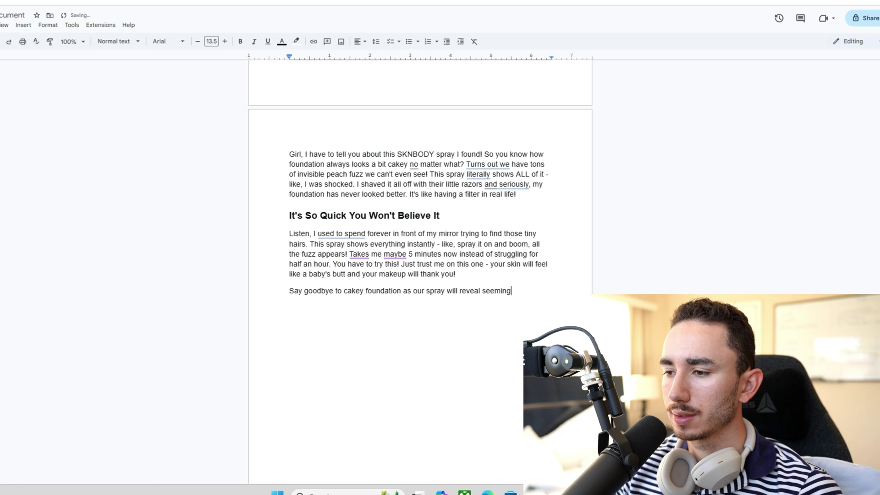
text(ly invisible peach)
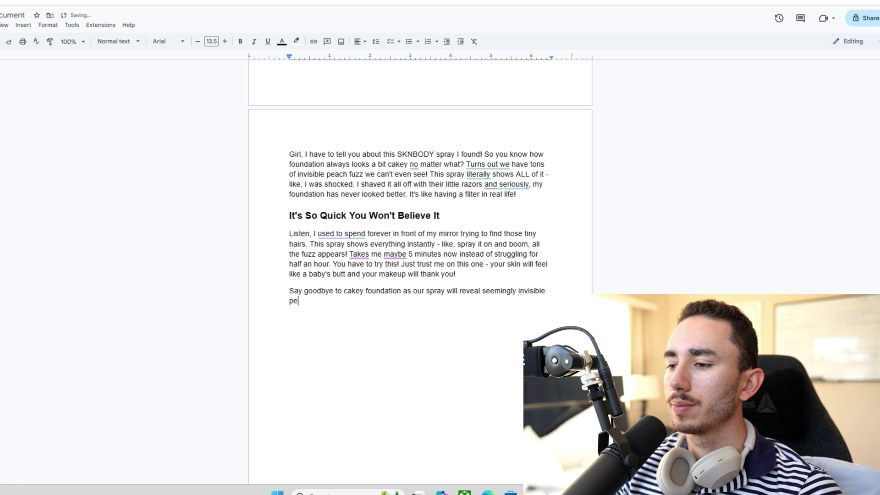
text(and)
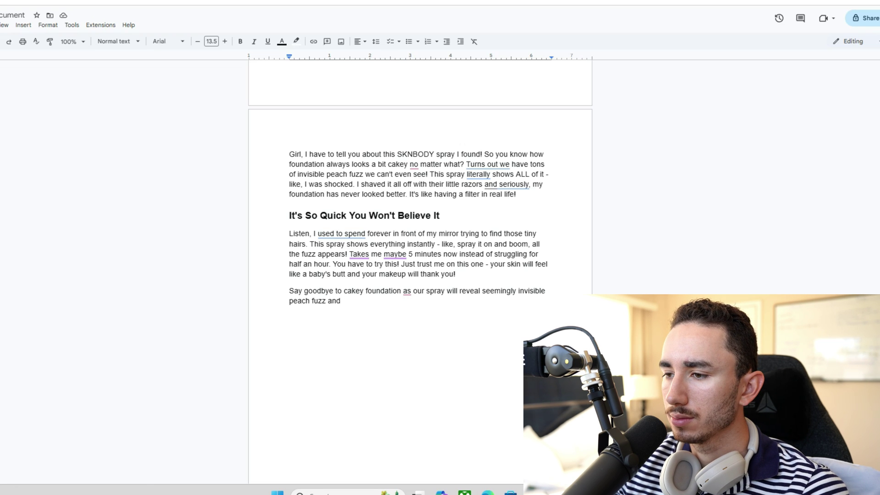
- Insert "and spending hours in front of the mirror" after "cakey foundation" in the new sentence
click(402, 291)
text(and spend)
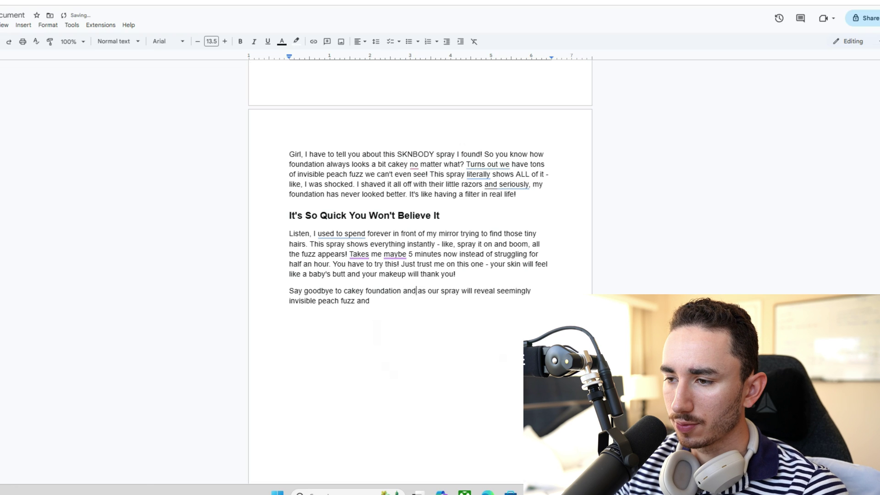
text(ing hours)
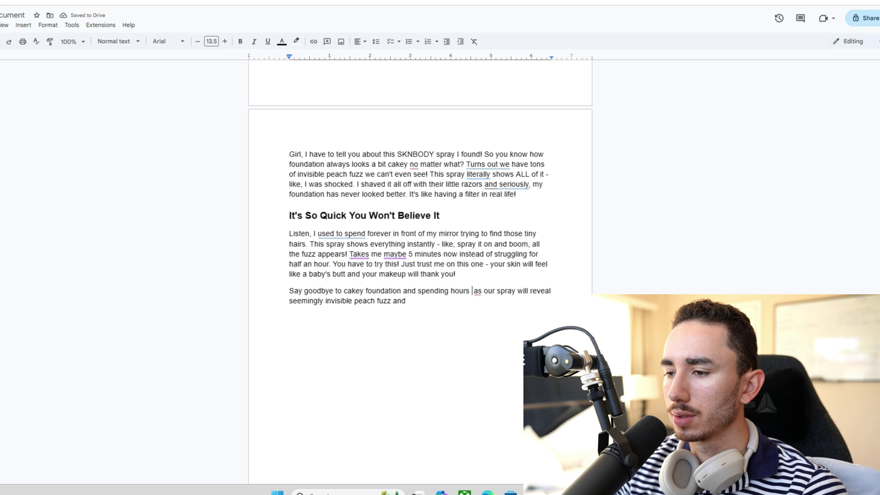
text(in front of th)
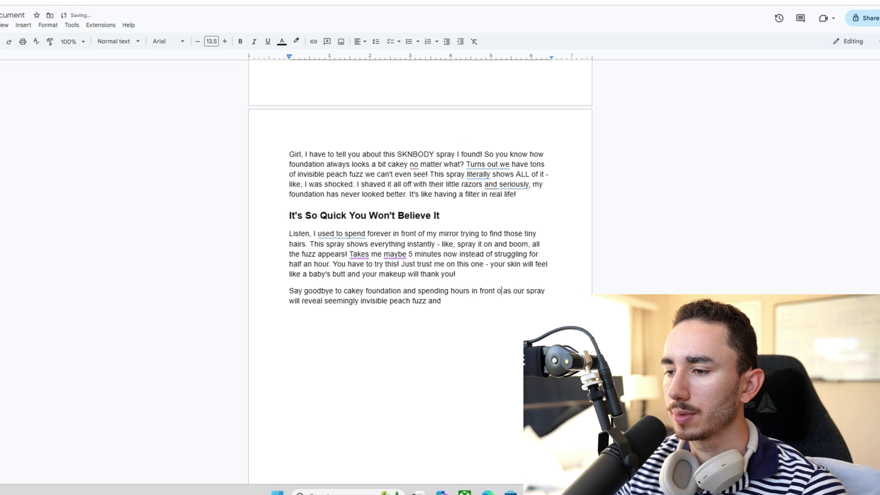
text(e mirror)
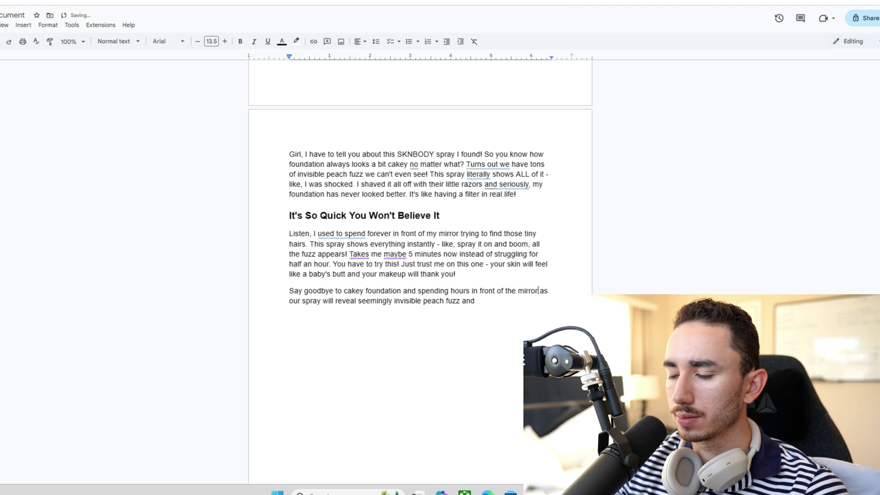
- Replace the trailing "and" after "peach fuzz" with ", allowing you to get"
key(shift+Left)
key(shift+Left)
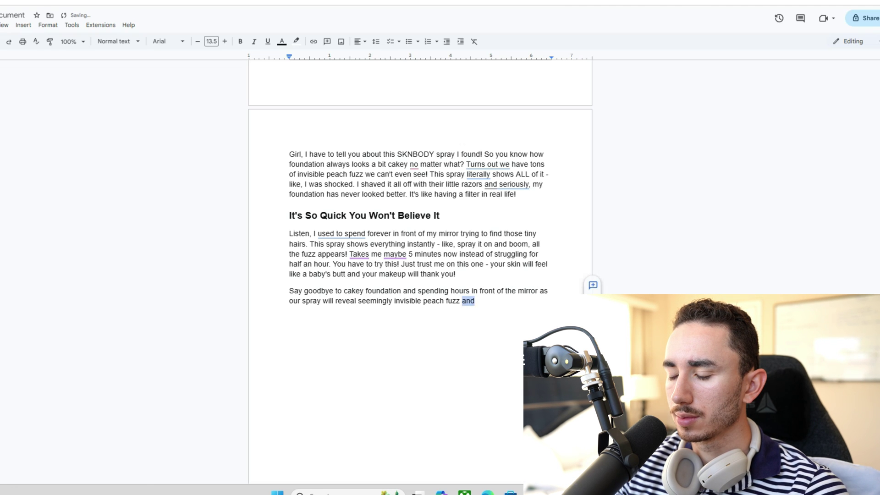
key(BackSpace)
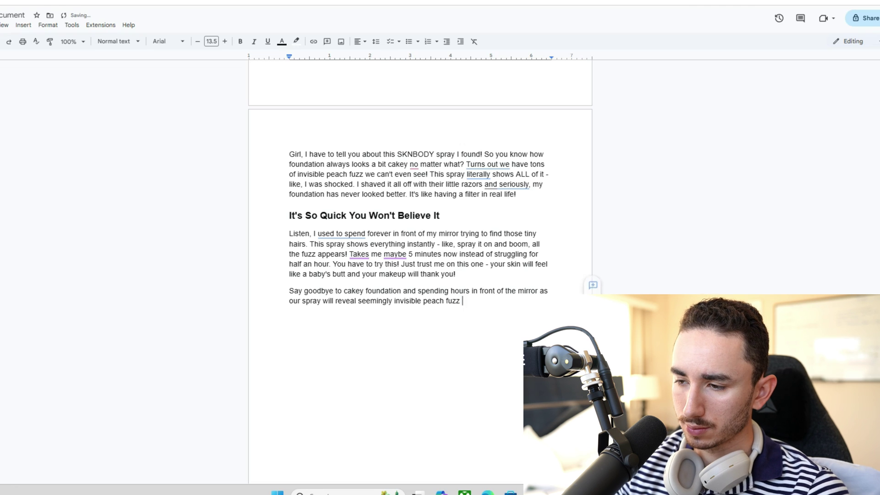
text(allowing you to g)
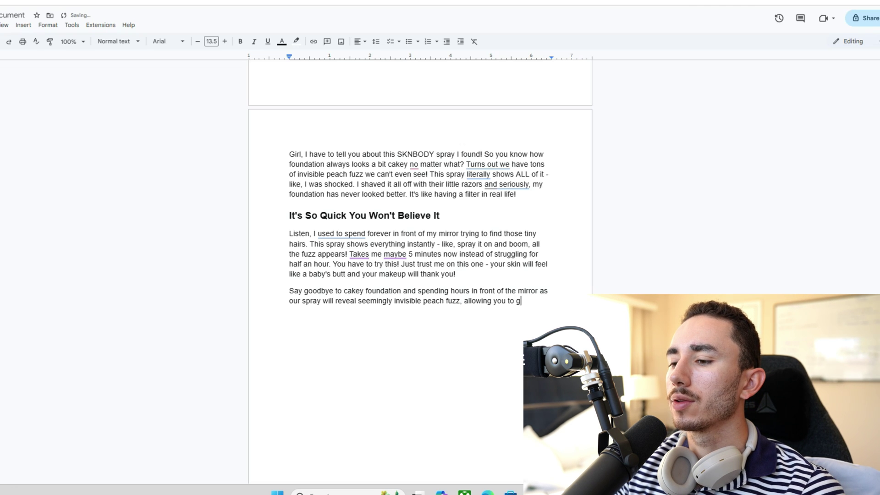
key(BackSpace)
key(BackSpace)
key(BackSpace)
key(BackSpace)
key(BackSpace)
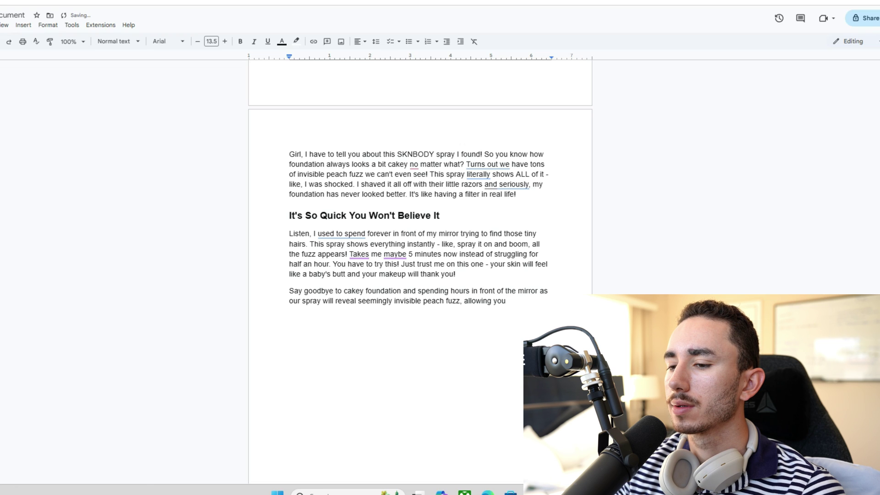
text(to ge)
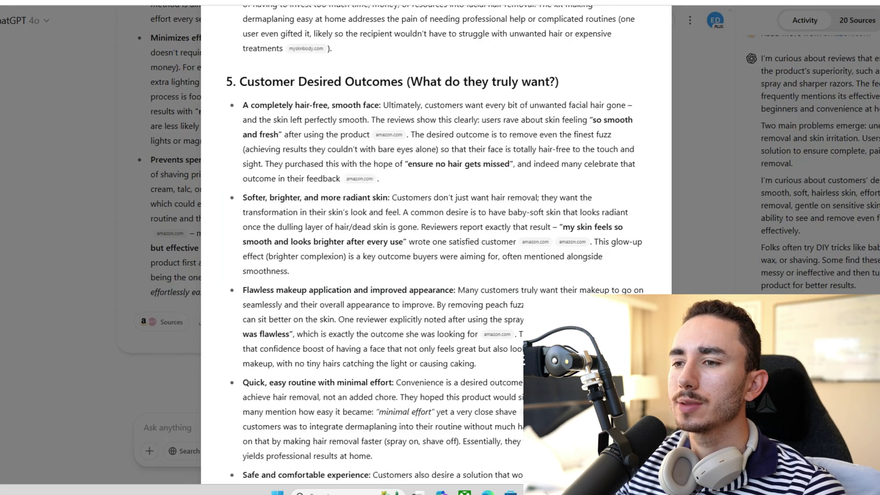
- Check the value propositions in the ChatGPT research and finish the Google Docs sentence with "smooth, soft skin for makeup application.", adding a new paragraph below
scroll(436, 248, up, 20)
scroll(435, 247, up, 6)
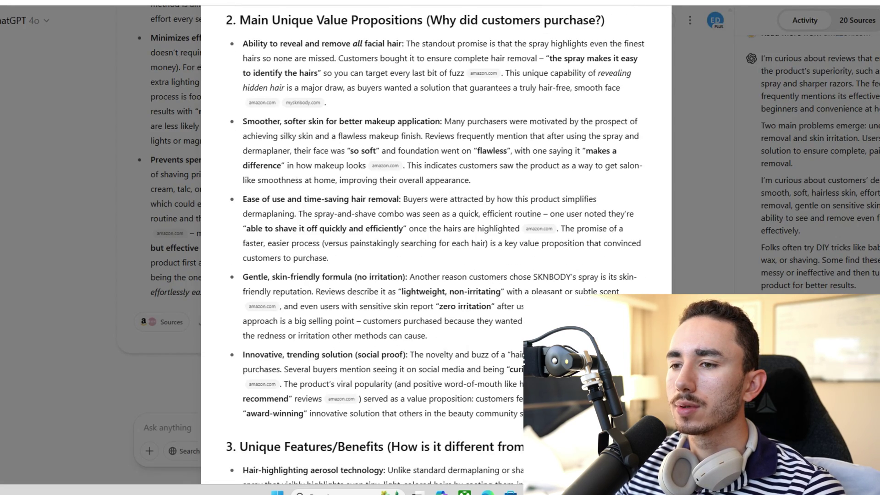
click(256, 12)
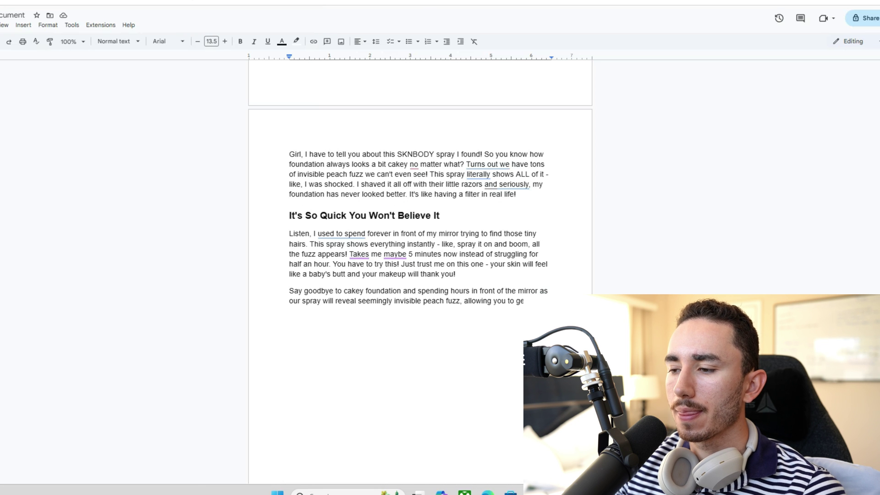
text(smooth, soft skin)
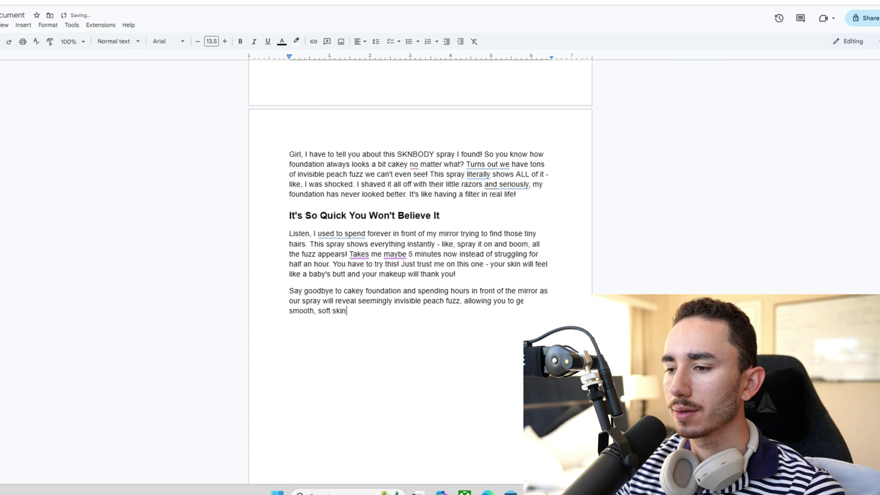
text( goor ma)
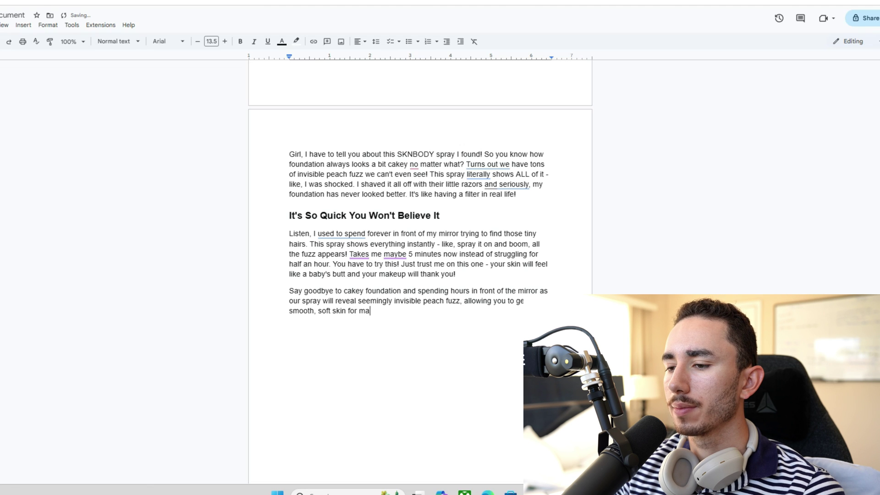
text(keup application)
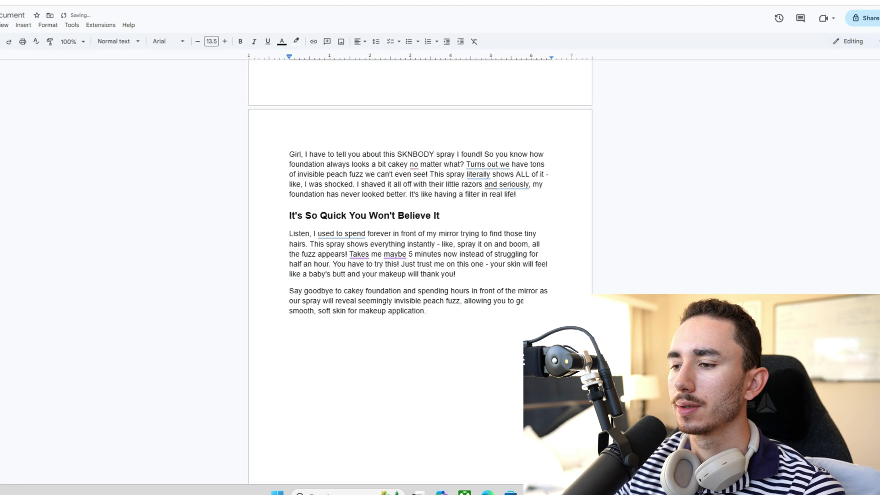
text(.)
key(Return)
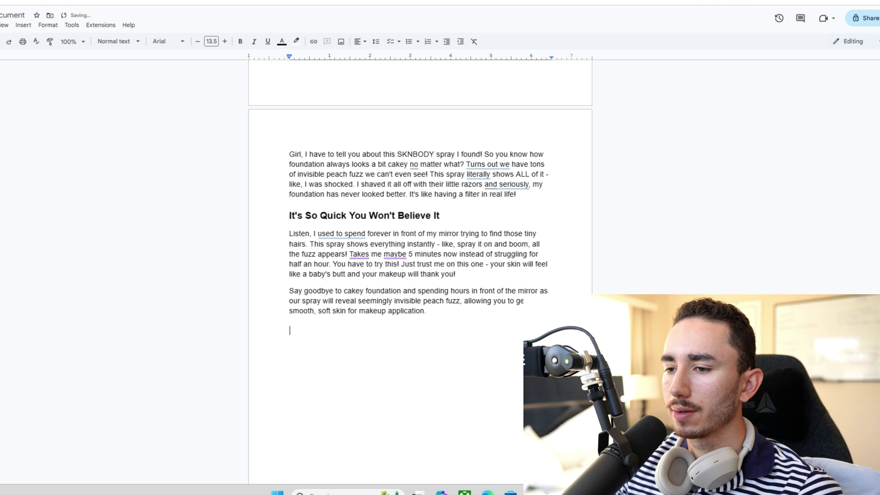
- Switch to the Claude product description chat and send the prompt "Give me 10 benefit driven sentences"
triple_click(354, 291)
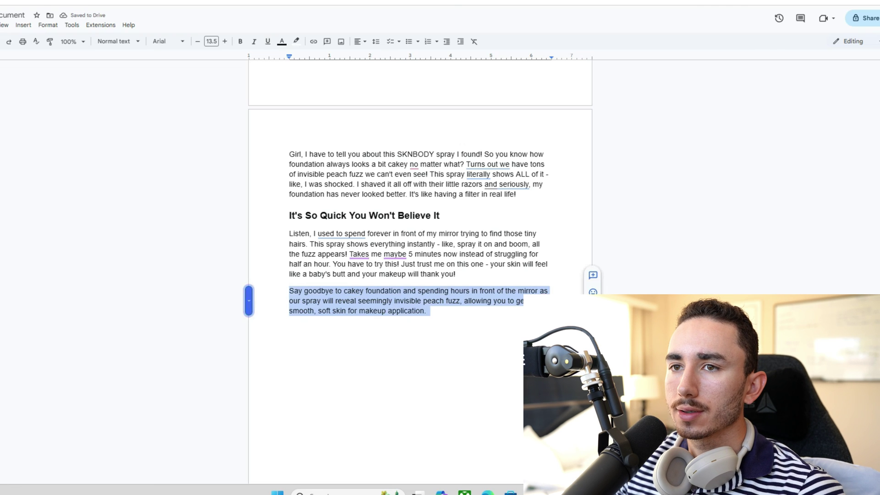
key(alt+Tab)
key(alt+Tab)
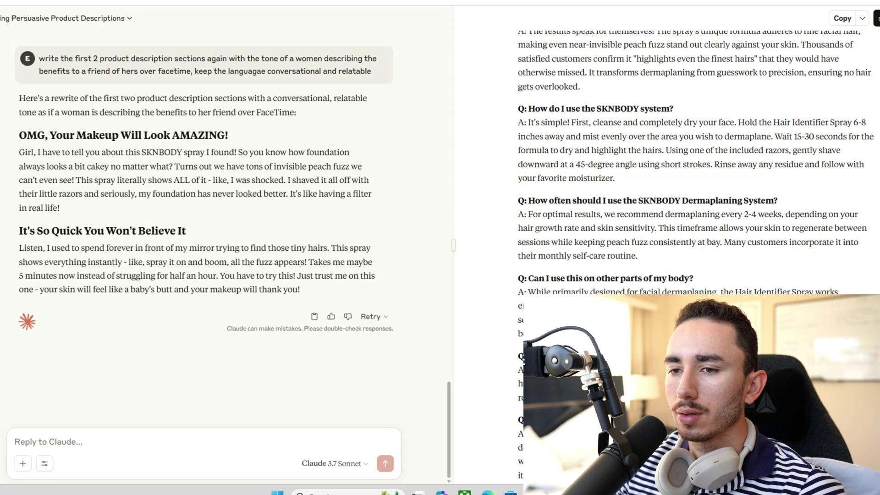
scroll(204, 220, up, 15)
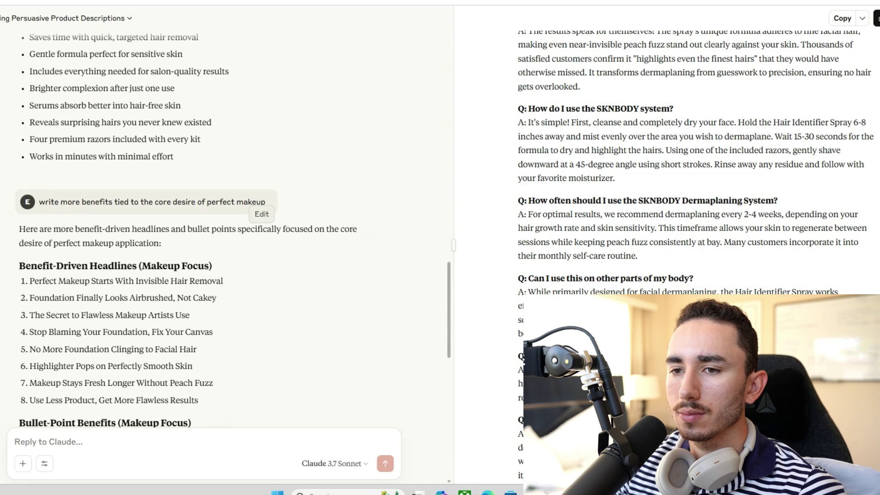
scroll(229, 230, down, 10)
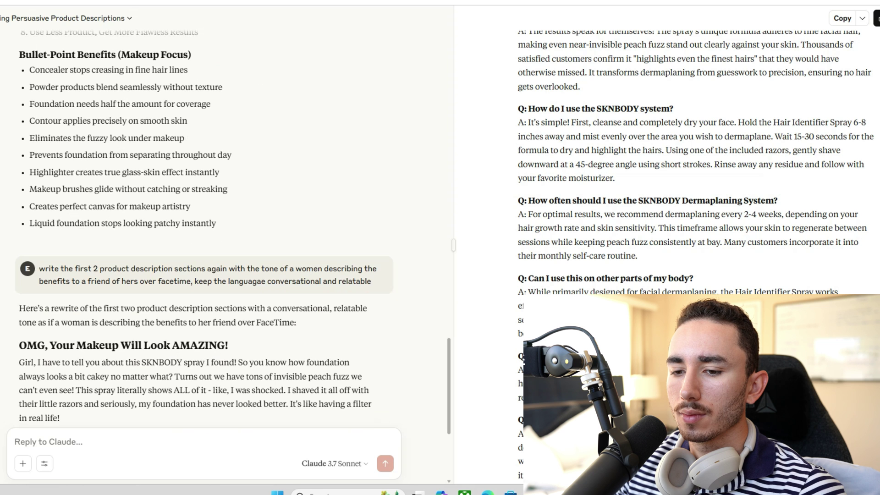
text(Give )
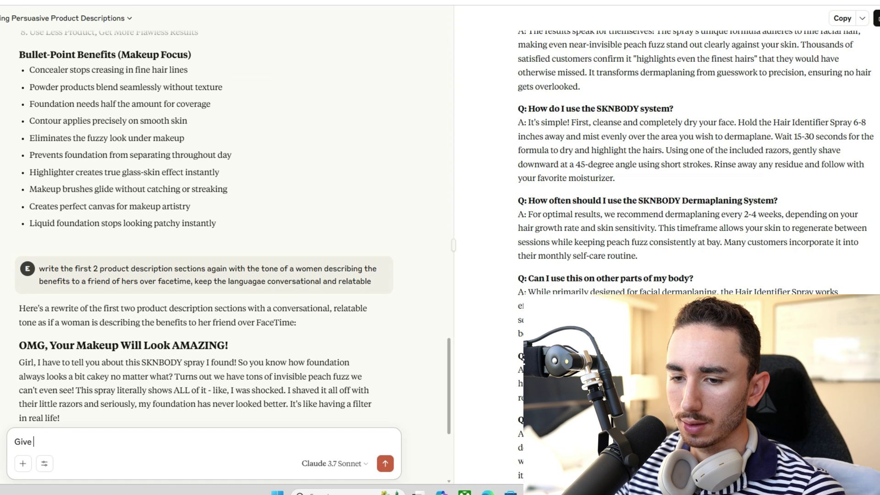
text(me 10 benefit )
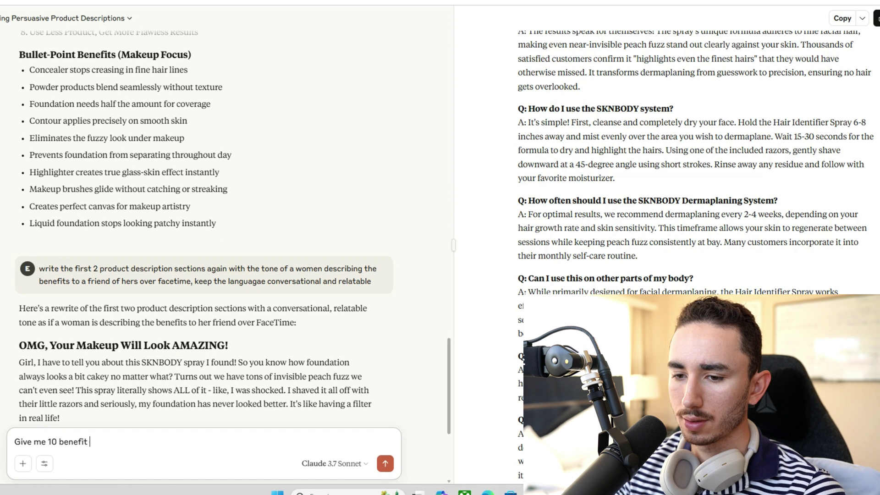
text(driven sentences)
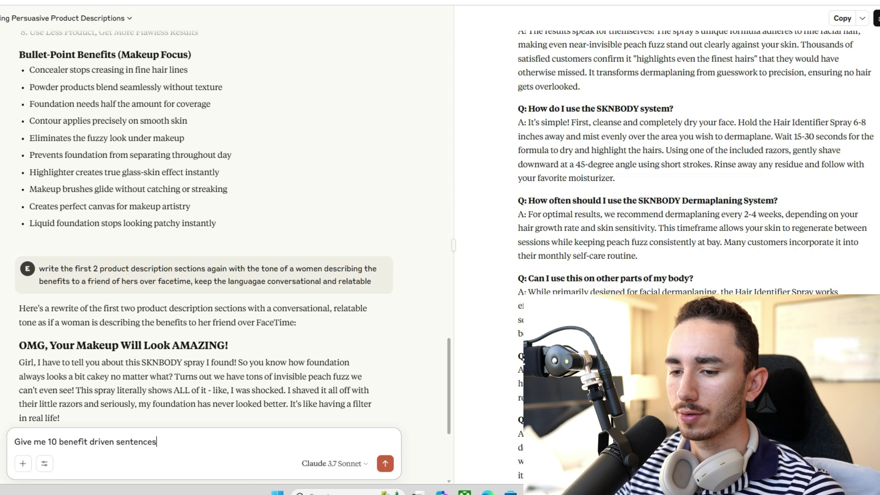
key(Return)
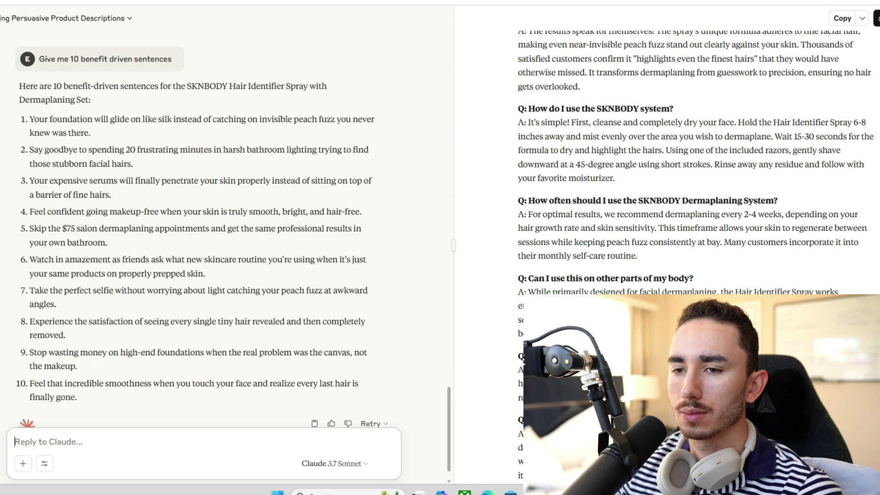
- Copy Claude's "Feel confident going makeup-free" and "Skip the $75 salon dermaplaning appointments" sentences into the Google Docs document below the "Say goodbye" paragraph
triple_click(201, 181)
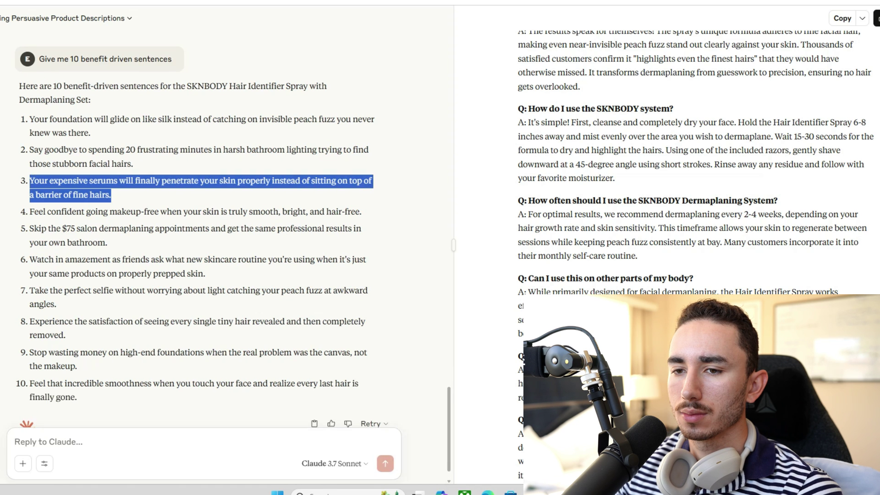
key(Escape)
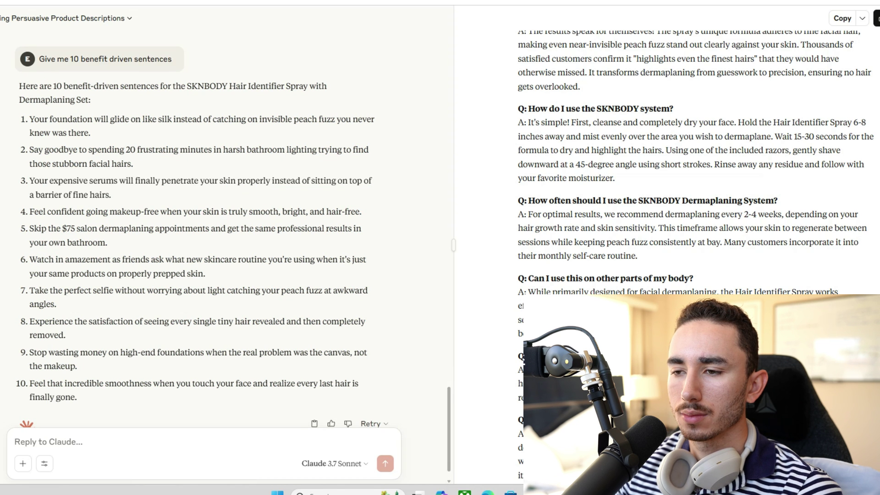
scroll(203, 233, down, 1)
drag(108, 209, 29, 177)
key(ctrl+c)
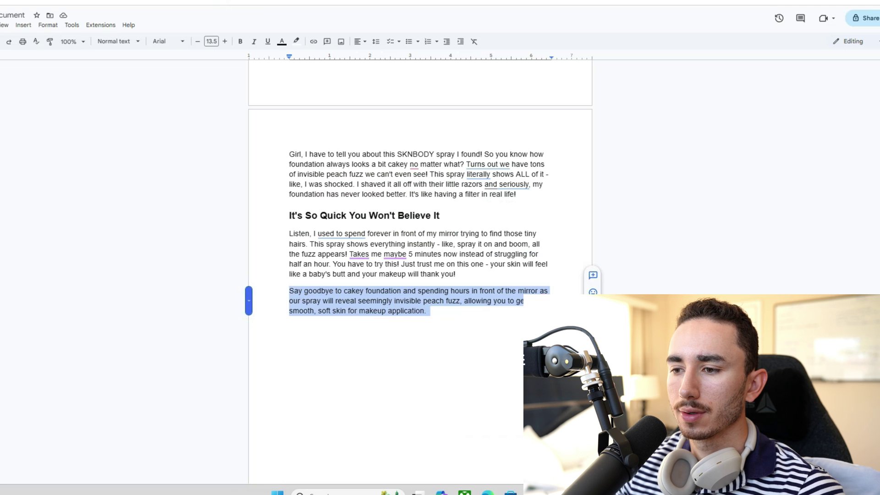
click(289, 328)
key(ctrl+v)
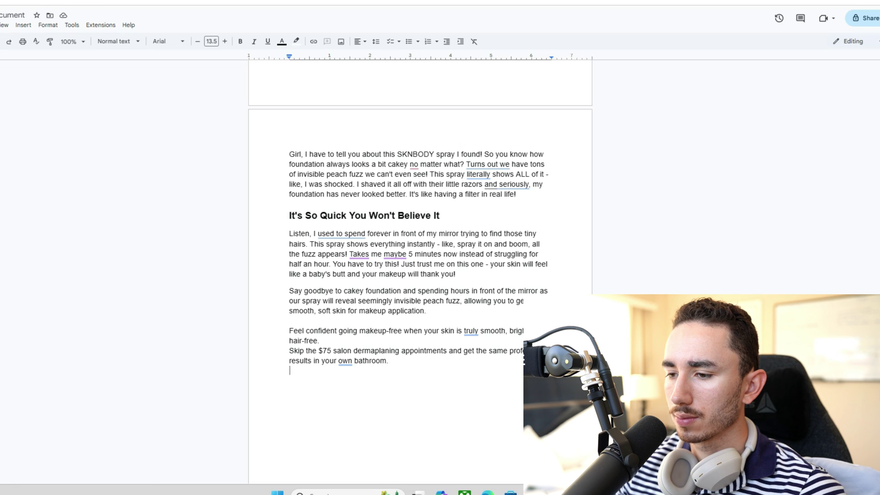
click(290, 351)
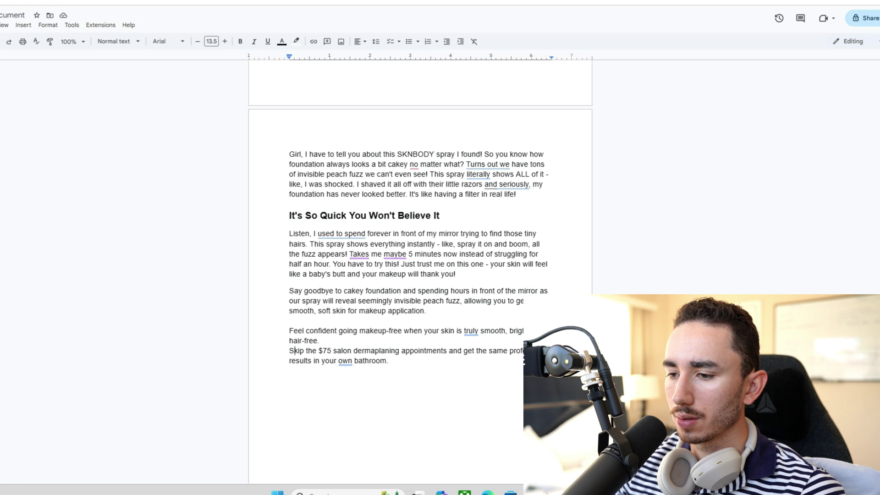
- End the "Skip the $75 salon dermaplaning appointments" sentence with "in minutes." and copy the whole sentence
text(in)
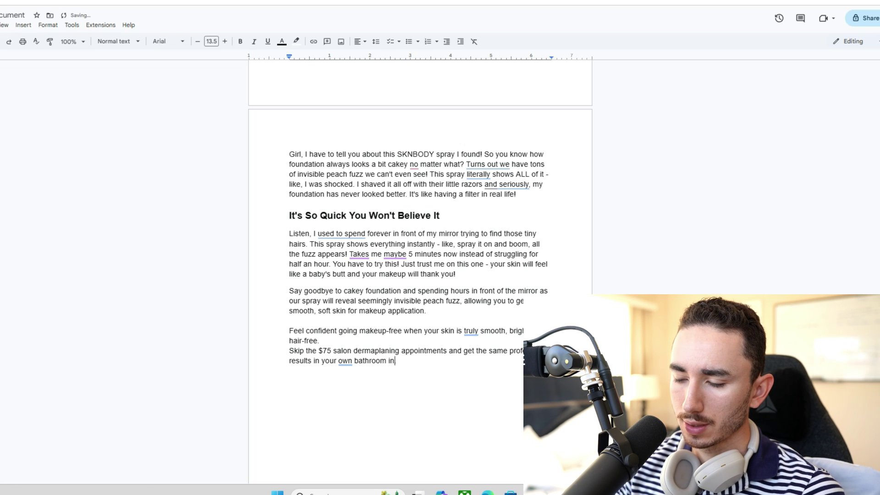
text( minutes.)
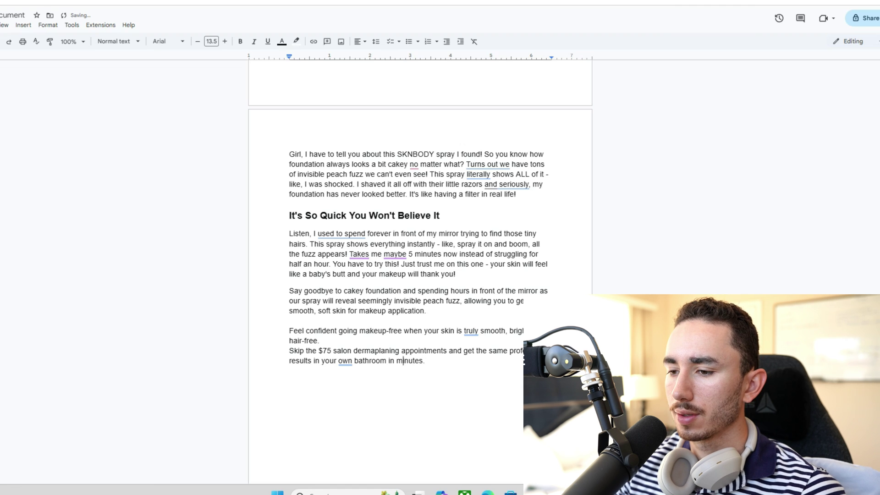
key(ctrl+shift+Up)
key(ctrl+c)
- Switch to the Shopify theme editor, paste the copied salon sentence as a second paragraph under "From Fuzzy to Flawless in 3 Easy Steps", and save
key(alt+Tab)
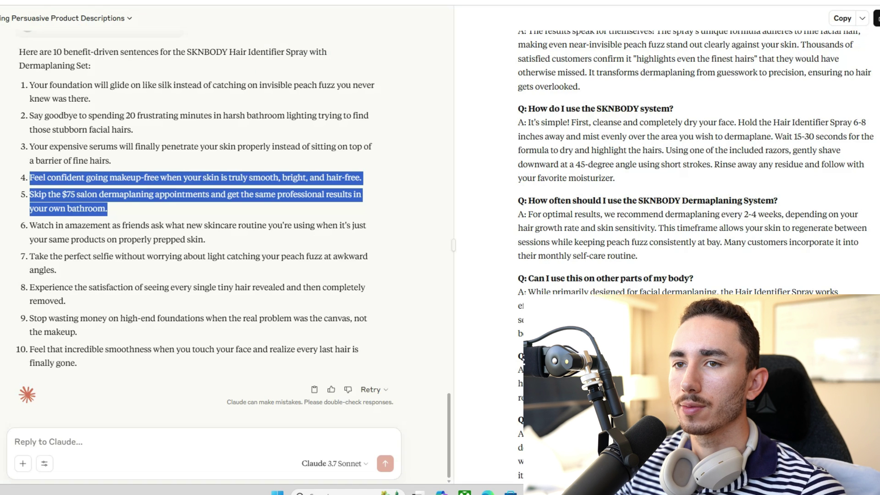
key(alt+Tab)
key(alt+Tab)
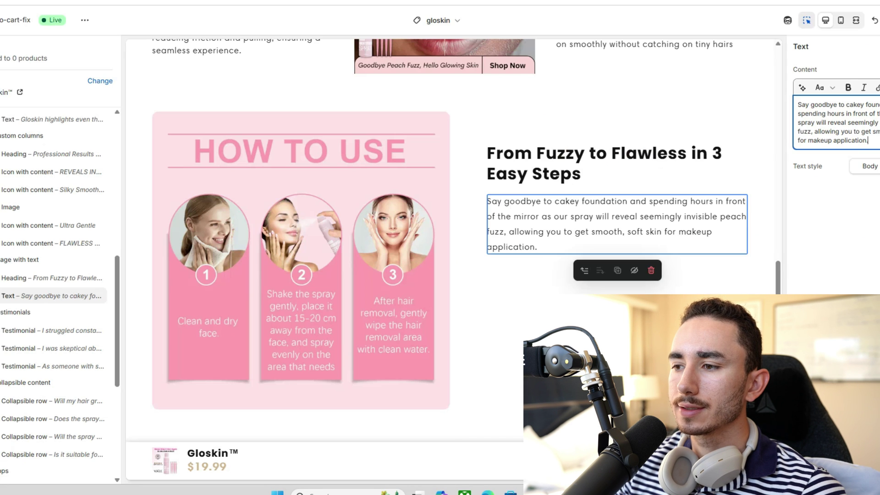
key(ctrl+v)
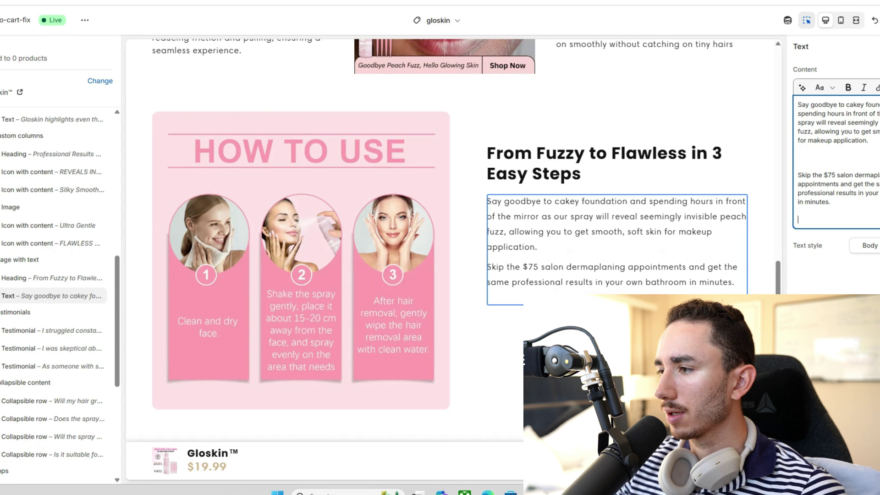
key(BackSpace)
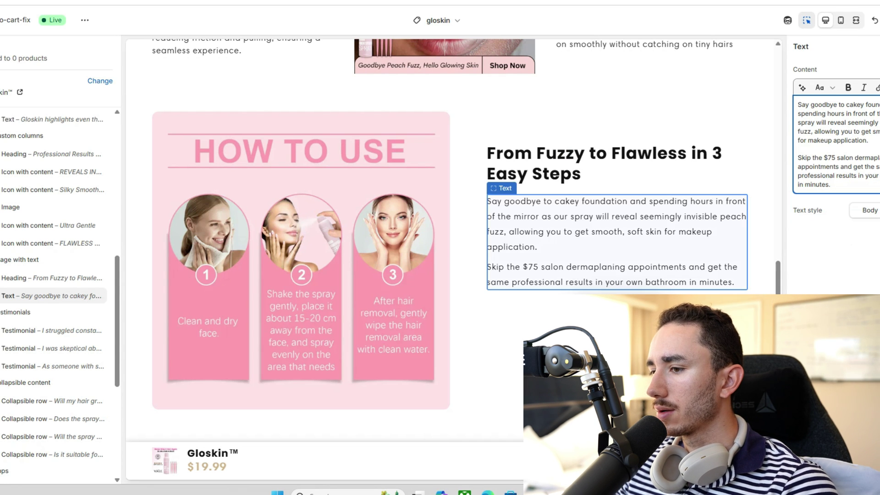
click(300, 261)
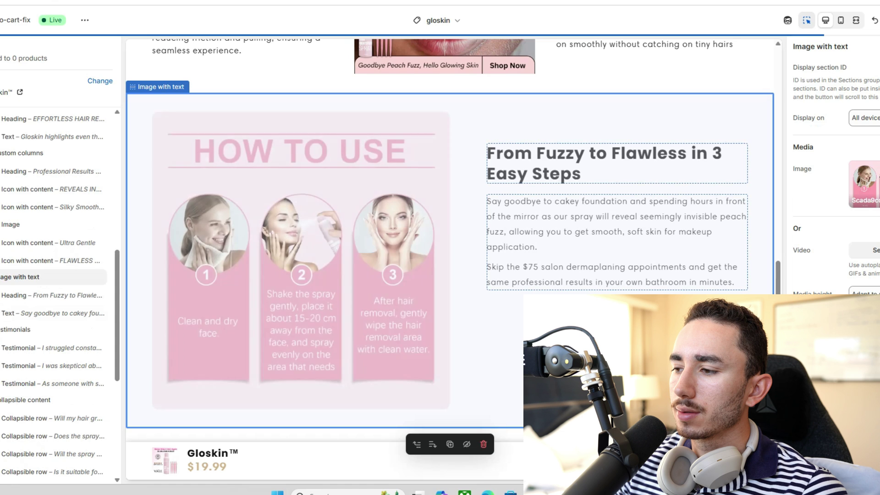
- Review the saved Gloskin product page, from the product information through the benefit sections, testimonials and frequently asked questions
scroll(321, 229, down, 1)
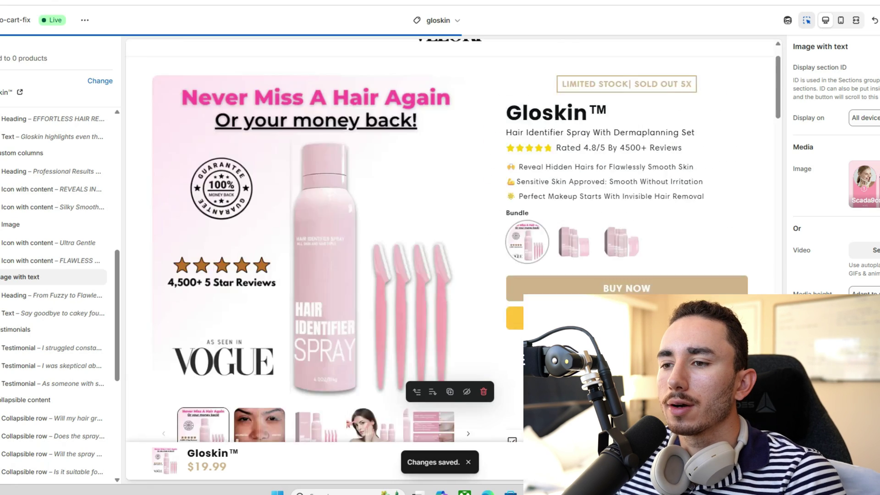
scroll(450, 129, down, 20)
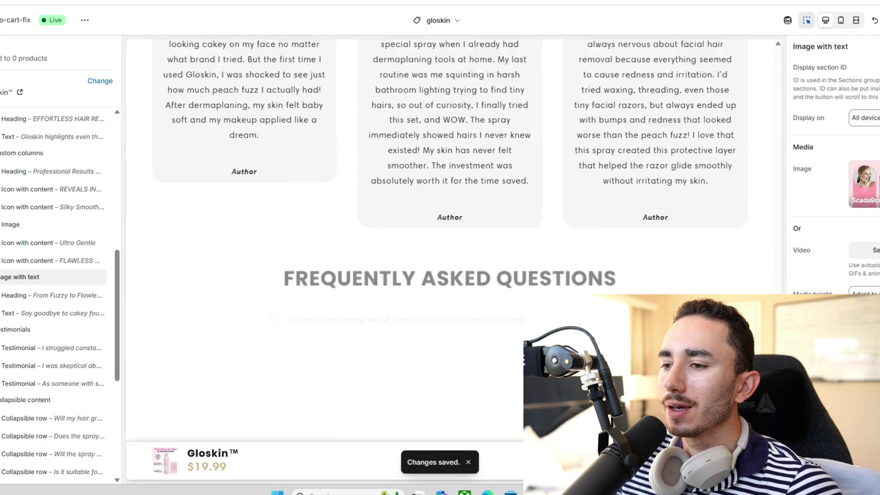
scroll(451, 230, up, 15)
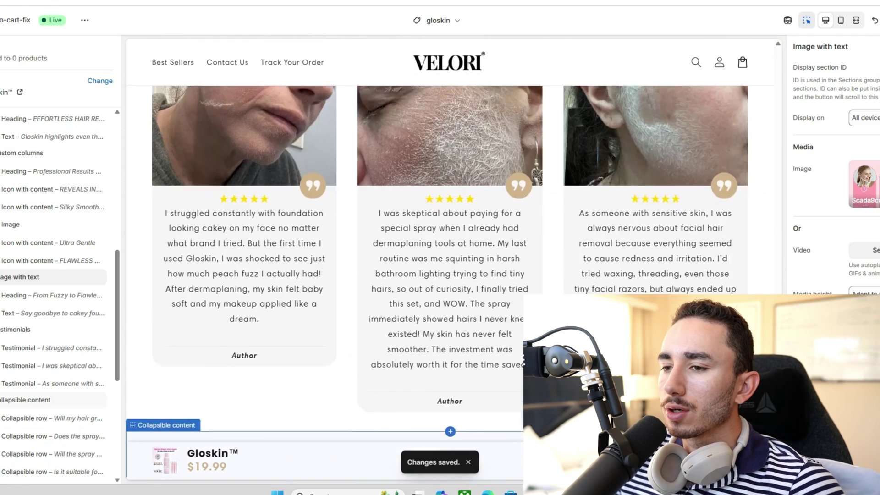
scroll(450, 275, down, 6)
scroll(656, 229, up, 5)
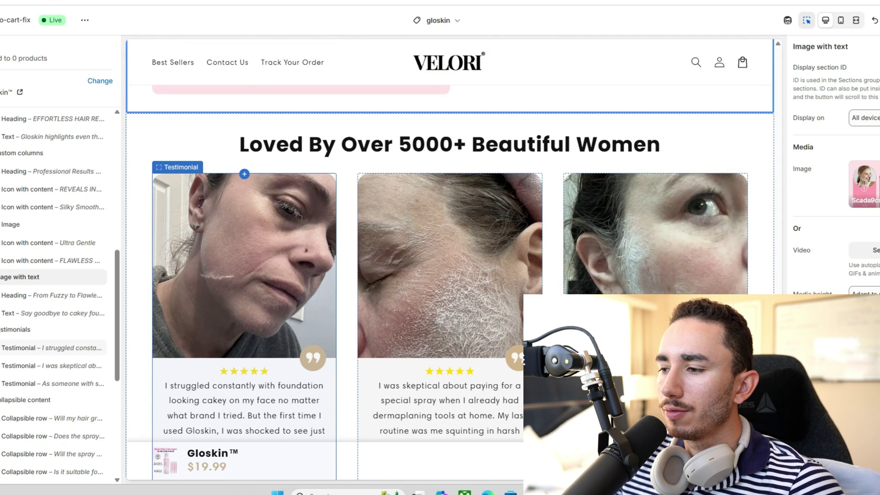
scroll(450, 257, up, 7)
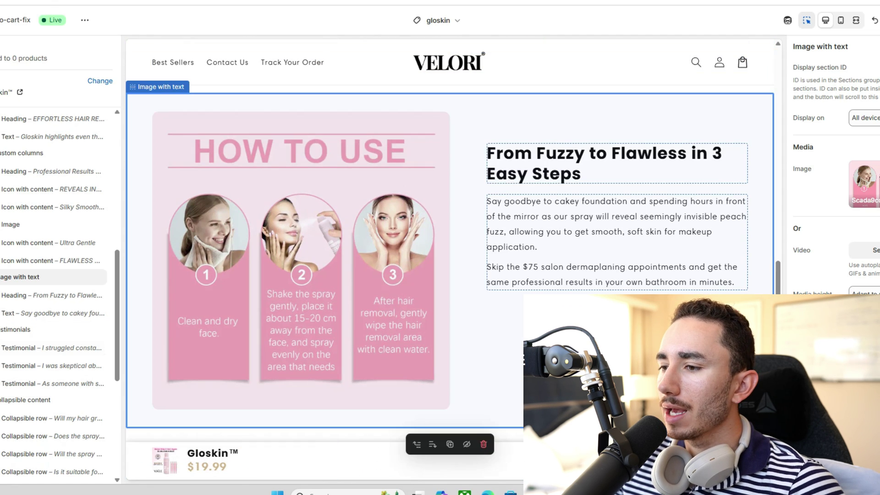
scroll(451, 256, up, 6)
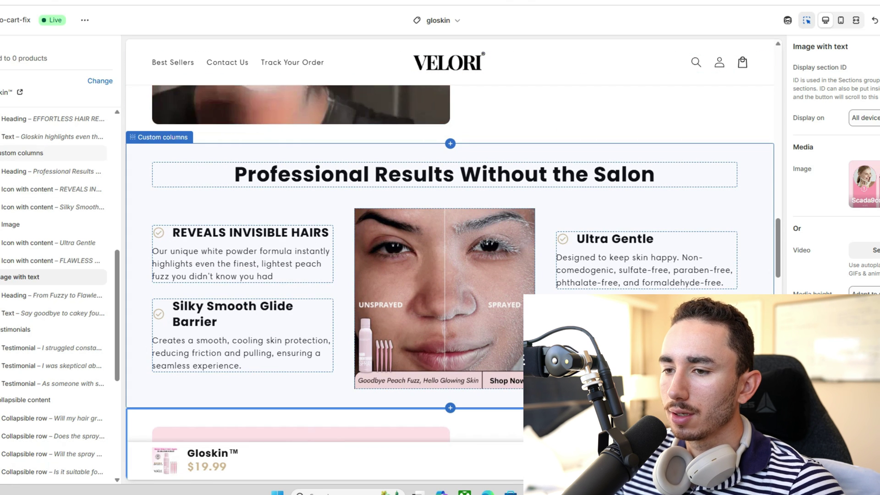
scroll(450, 257, up, 5)
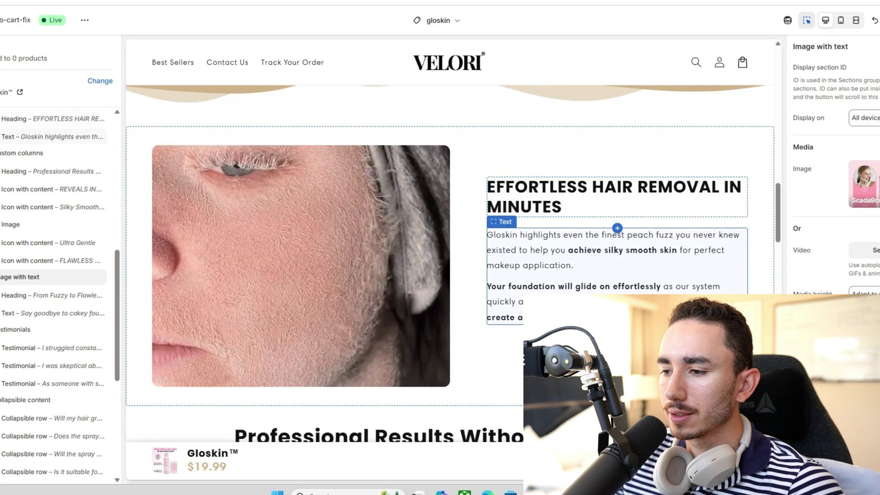
scroll(450, 256, up, 15)
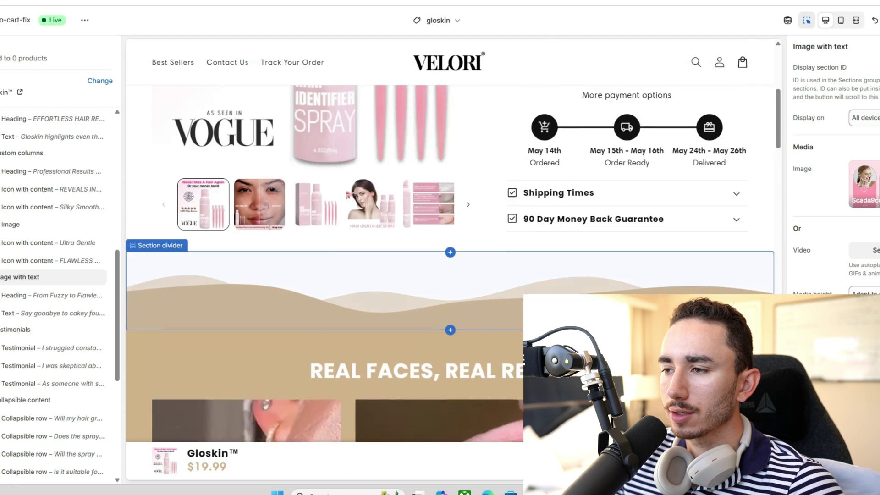
scroll(450, 257, up, 5)
scroll(450, 256, down, 2)
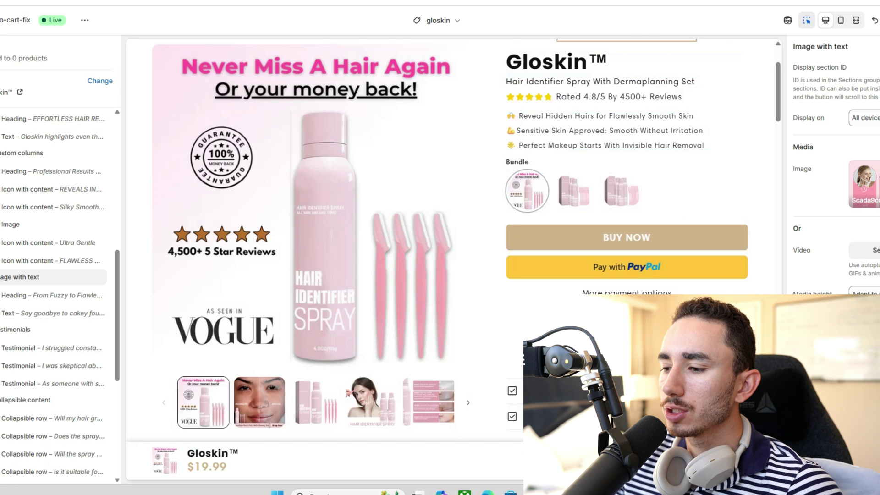
scroll(453, 259, up, 1)
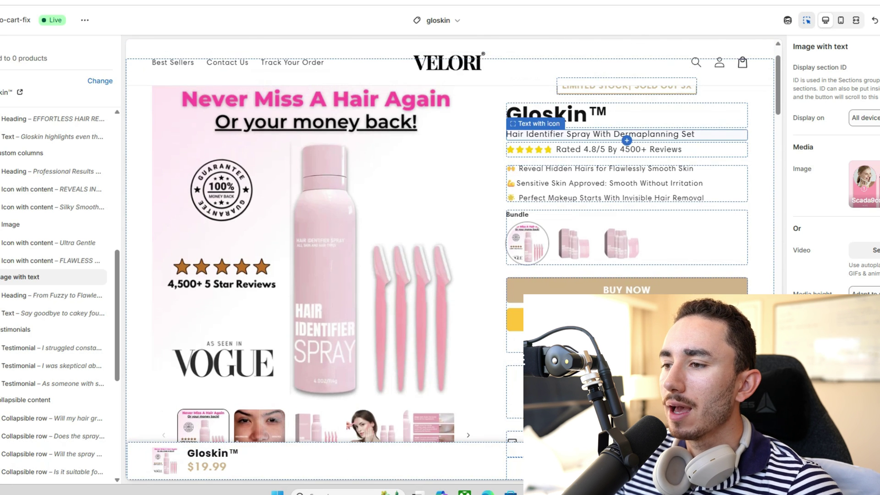
scroll(450, 440, down, 2)
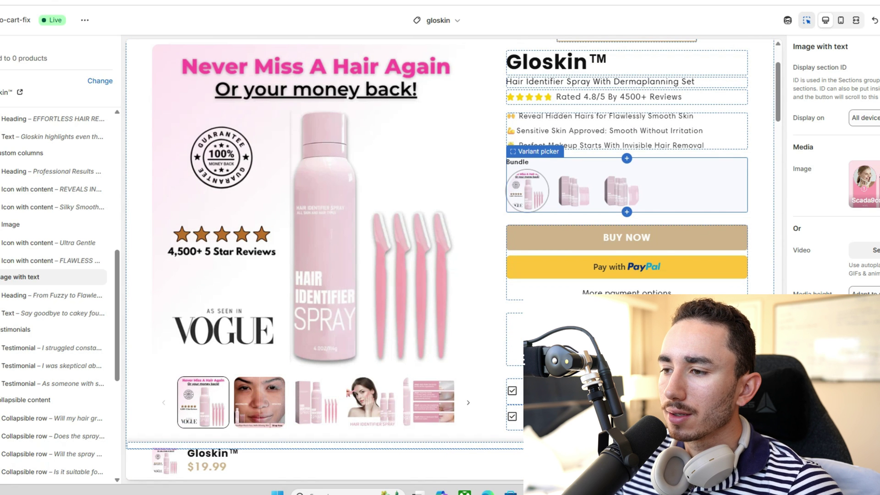
scroll(595, 193, down, 15)
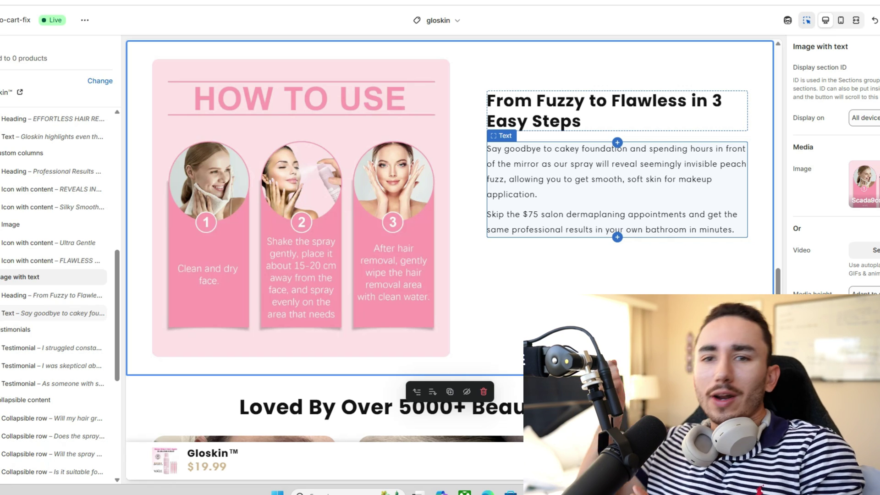
scroll(449, 238, down, 8)
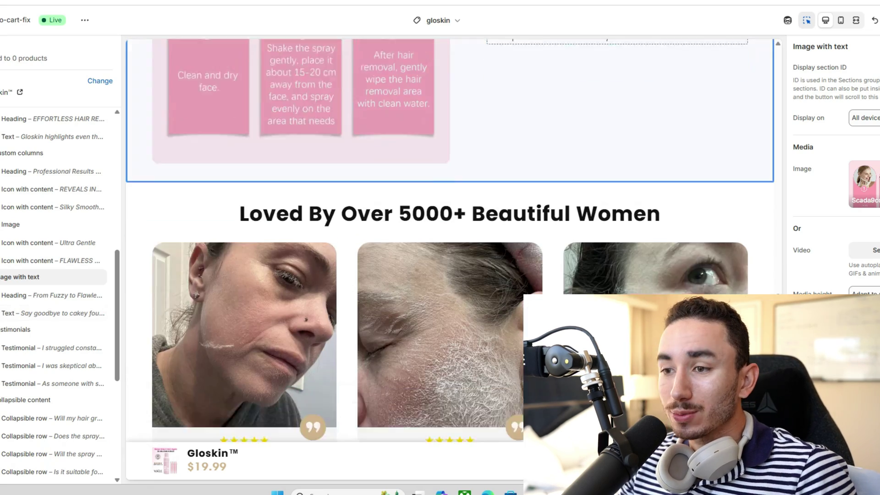
scroll(450, 238, down, 8)
scroll(449, 239, up, 8)
scroll(449, 239, up, 15)
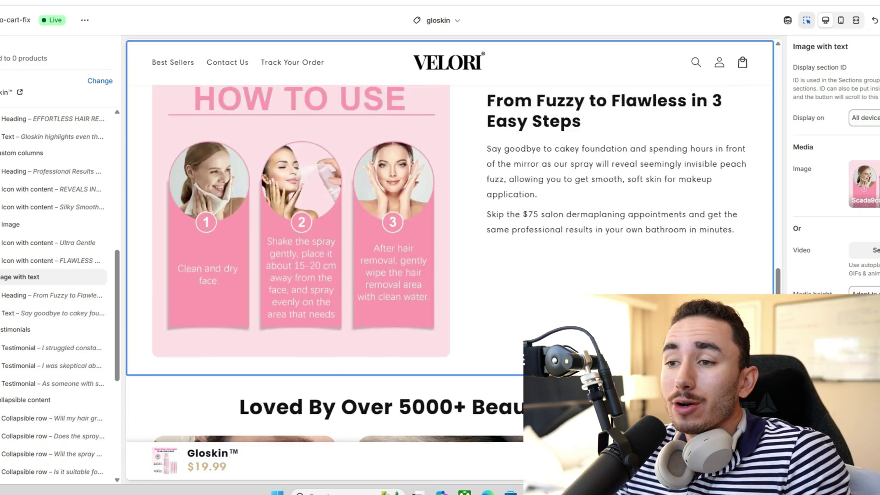
scroll(450, 257, up, 10)
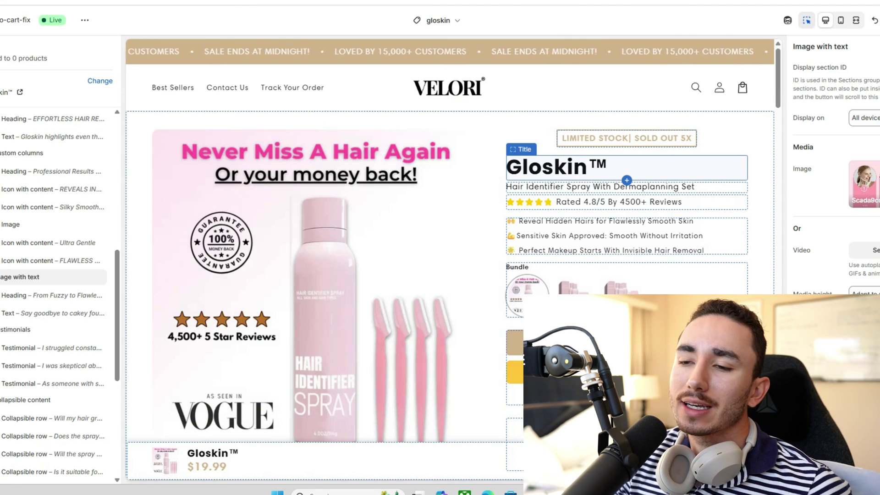
- Browse the sections that can be added between the product information and the section divider, and search them for "logo"
scroll(450, 257, down, 4)
scroll(450, 257, down, 5)
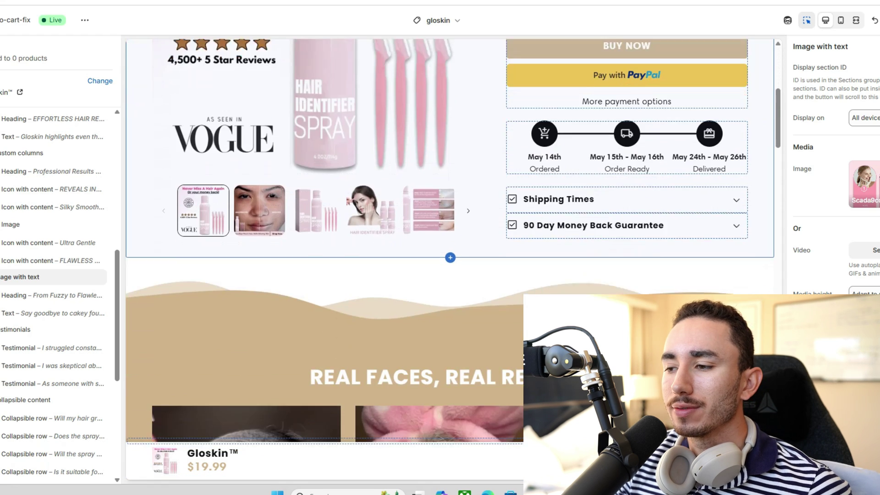
scroll(450, 183, up, 1)
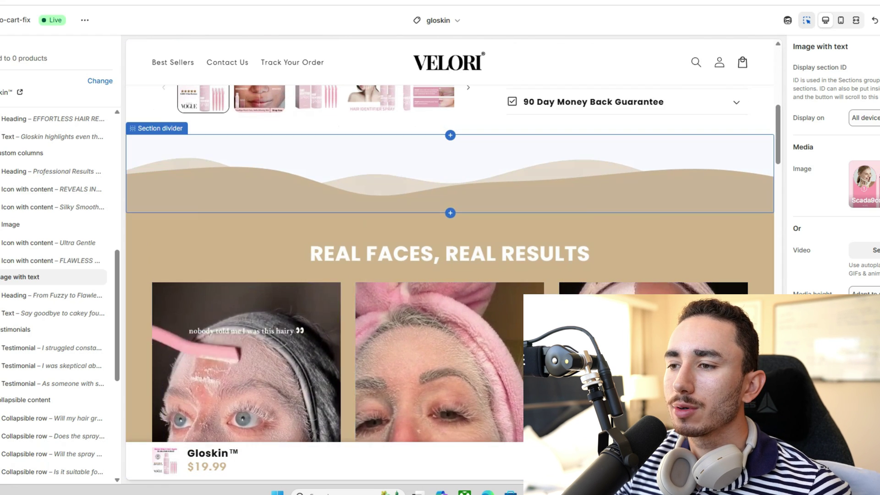
click(450, 134)
scroll(547, 298, down, 8)
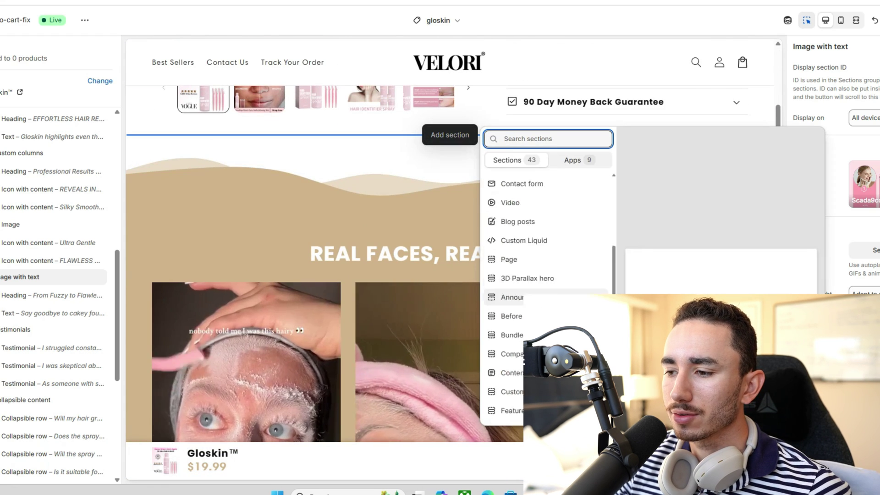
scroll(548, 298, up, 10)
scroll(547, 298, down, 2)
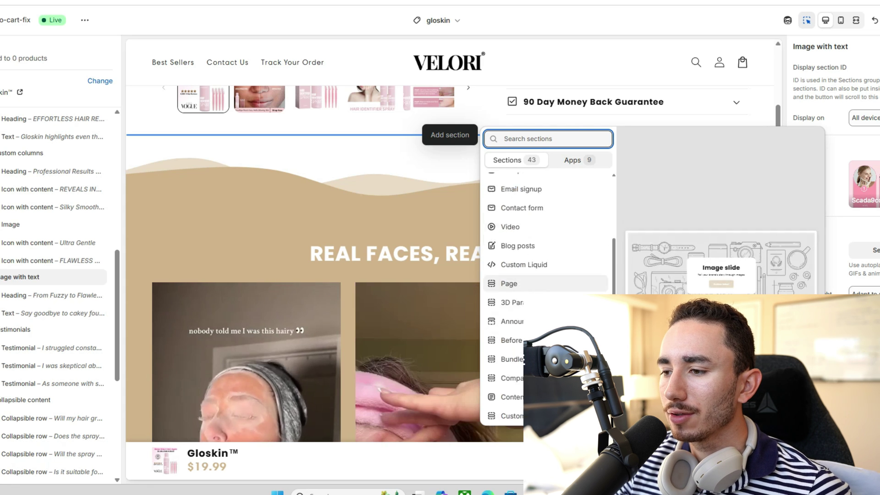
scroll(545, 224, down, 5)
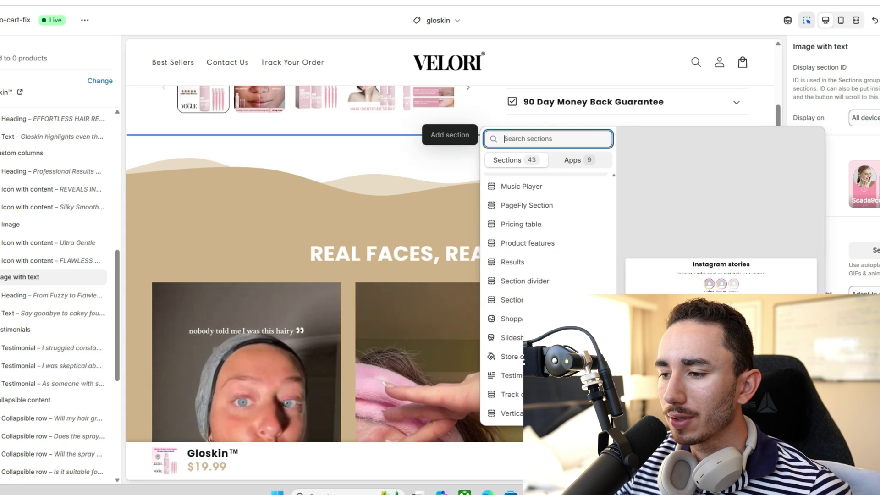
text(logo)
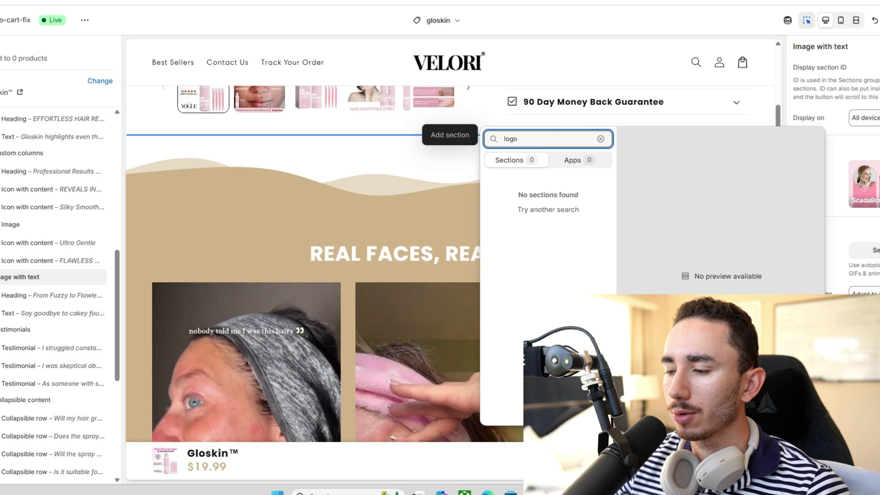
key(BackSpace)
key(BackSpace)
key(BackSpace)
key(BackSpace)
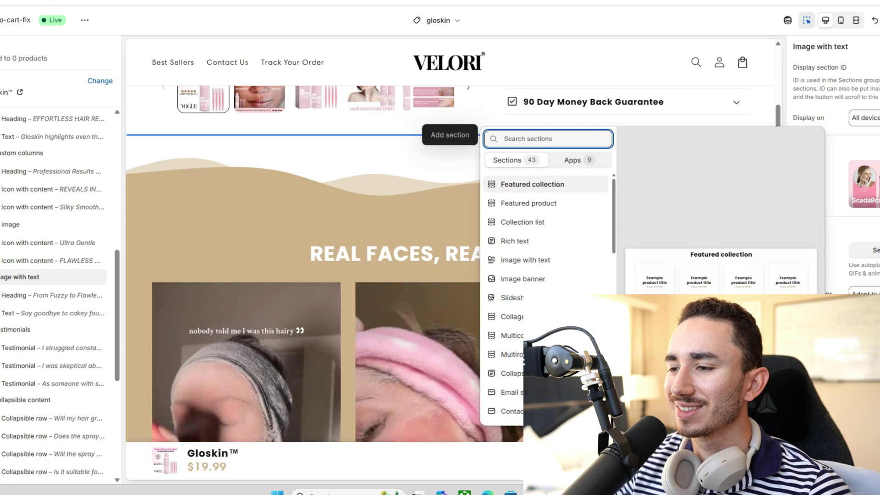
key(Escape)
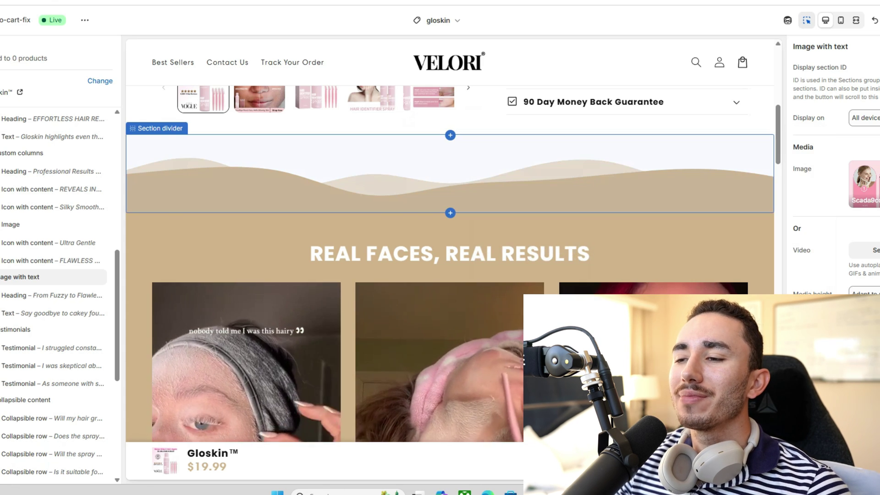
scroll(449, 197, down, 15)
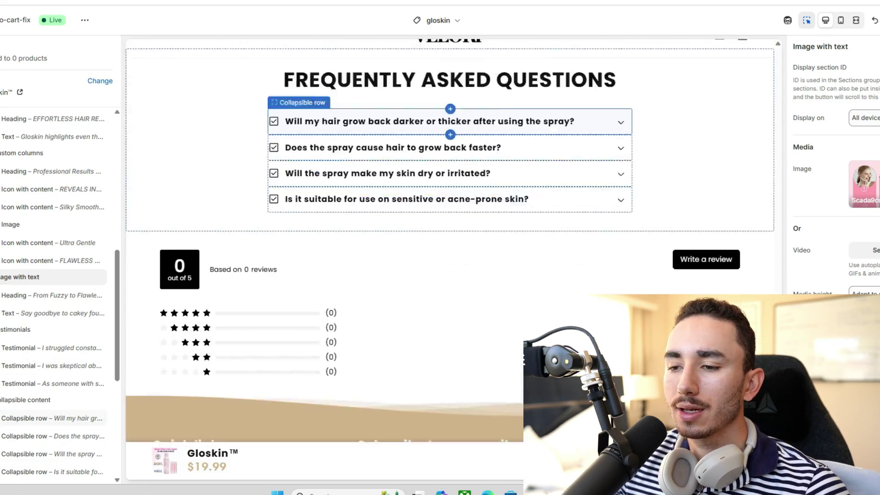
scroll(449, 230, up, 15)
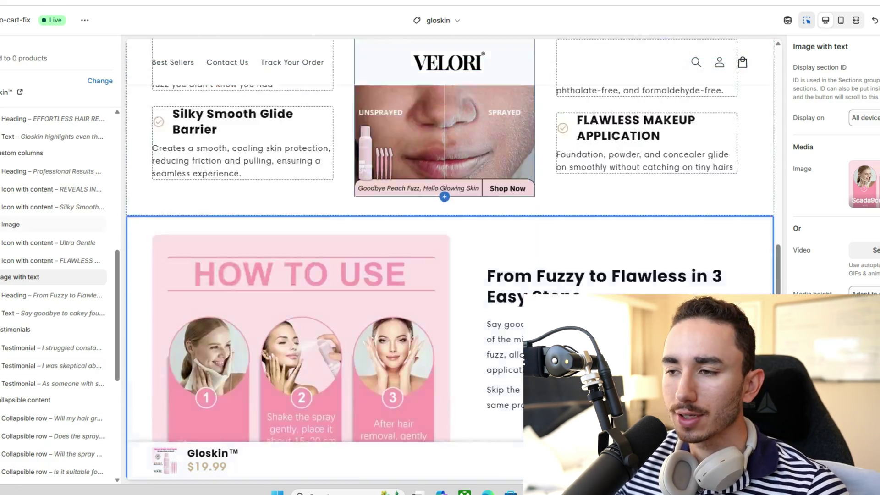
scroll(449, 229, up, 15)
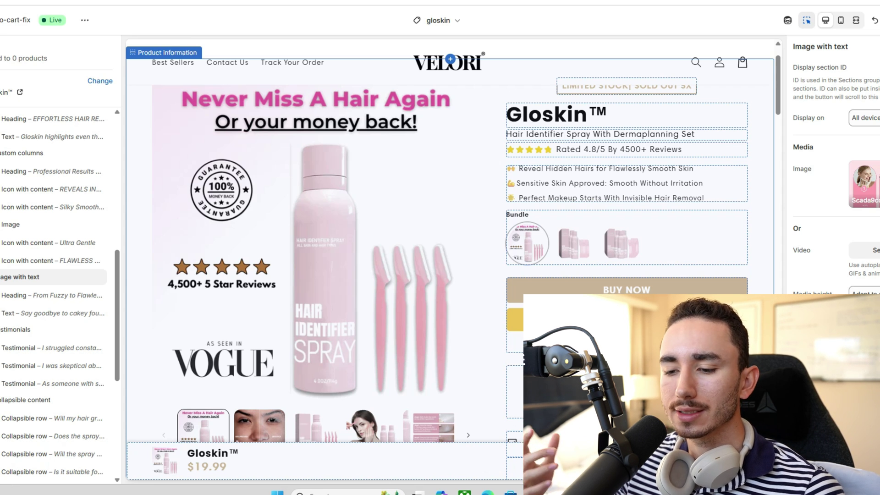
- Switch to the ChatGPT research report and read its value propositions, customer pain points and the "Customer Failed Solutions" section
key(alt+Tab)
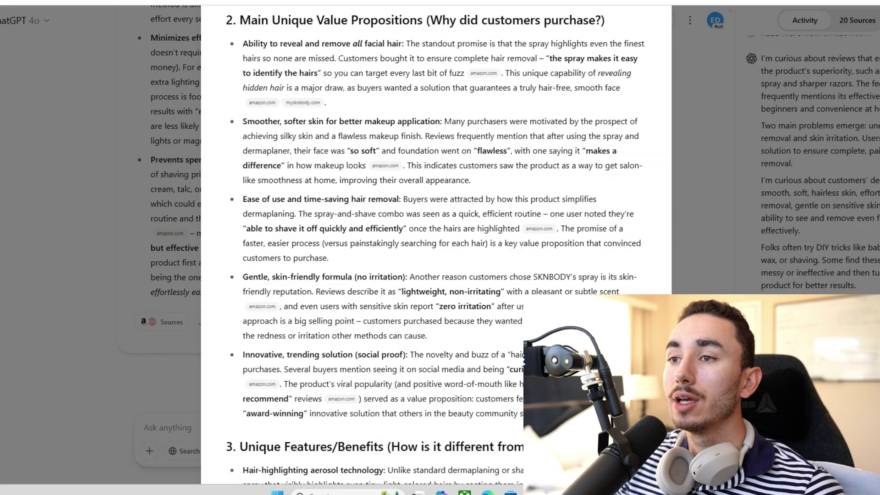
scroll(436, 243, down, 6)
scroll(435, 243, down, 7)
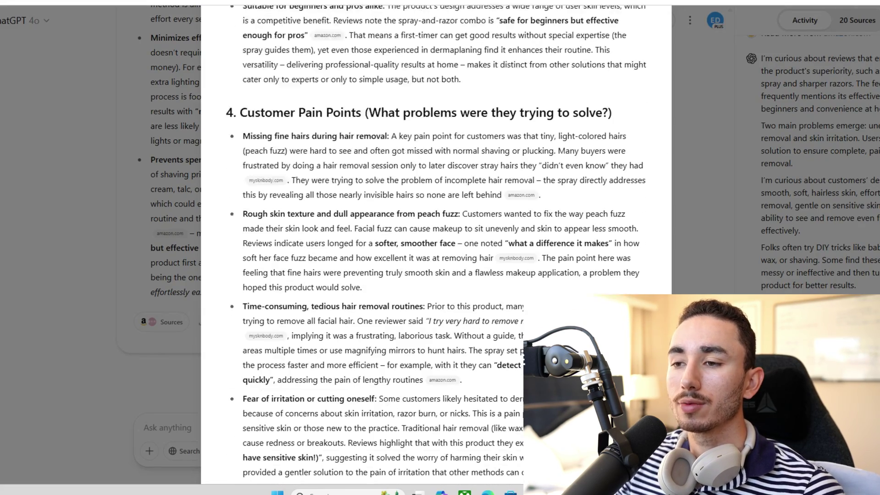
scroll(435, 243, up, 9)
scroll(435, 243, down, 20)
scroll(435, 243, down, 6)
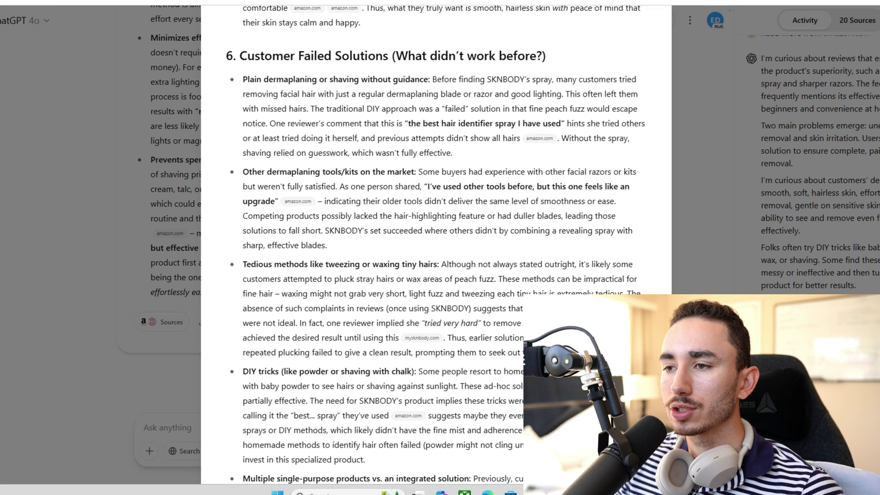
drag(249, 79, 391, 94)
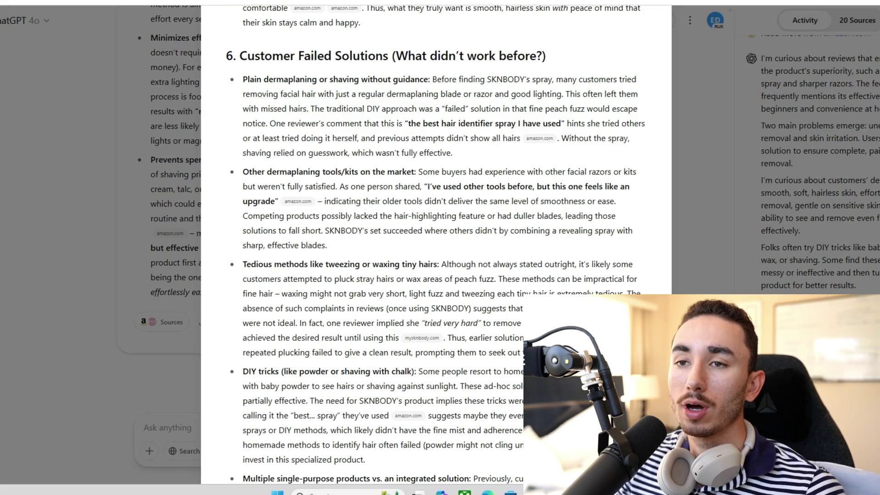
scroll(436, 248, down, 7)
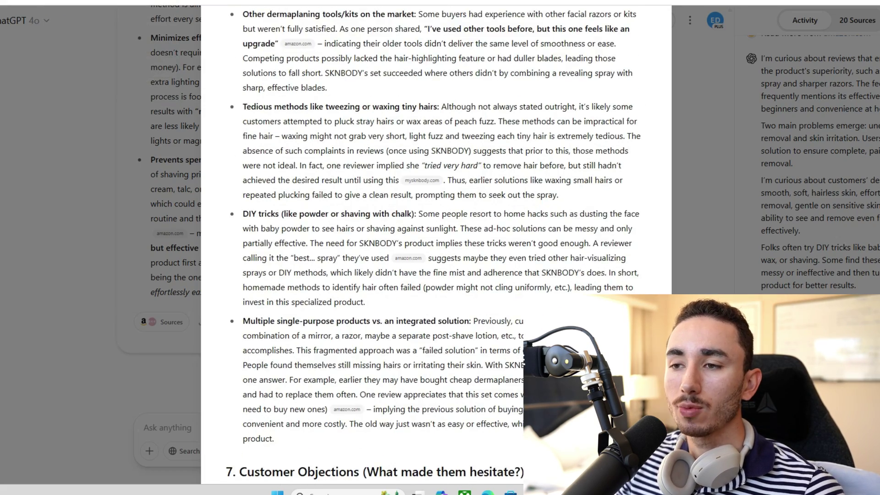
scroll(436, 248, down, 4)
scroll(435, 248, down, 4)
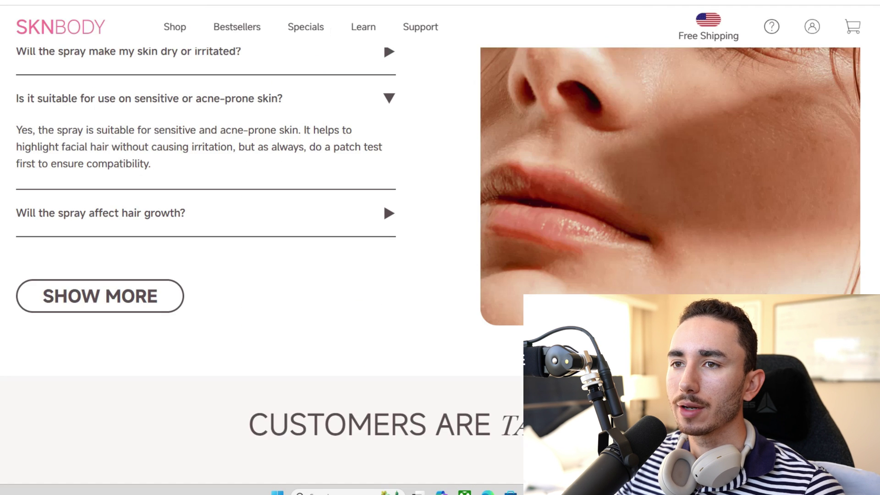
- Examine the SKNBODY competitor page, from its frequently asked questions and before-and-after images up to the product description
scroll(384, 39, down, 1)
scroll(383, 83, up, 8)
scroll(440, 266, down, 8)
scroll(440, 266, up, 17)
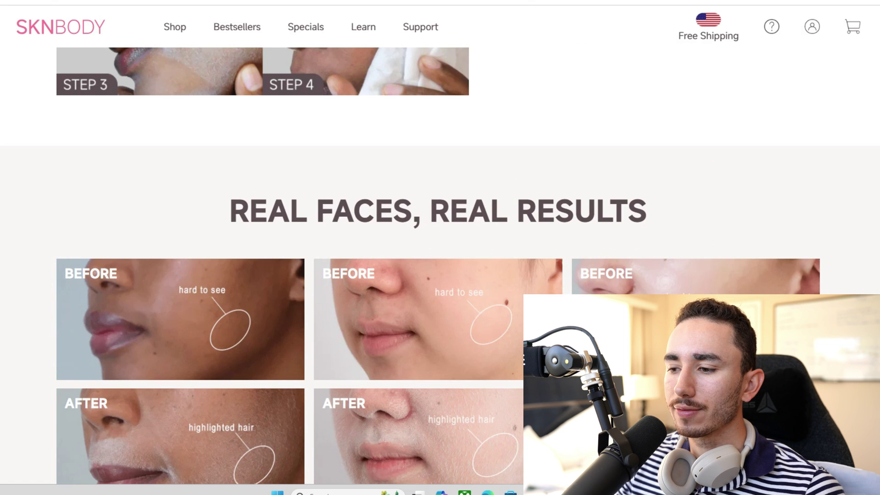
scroll(440, 265, up, 8)
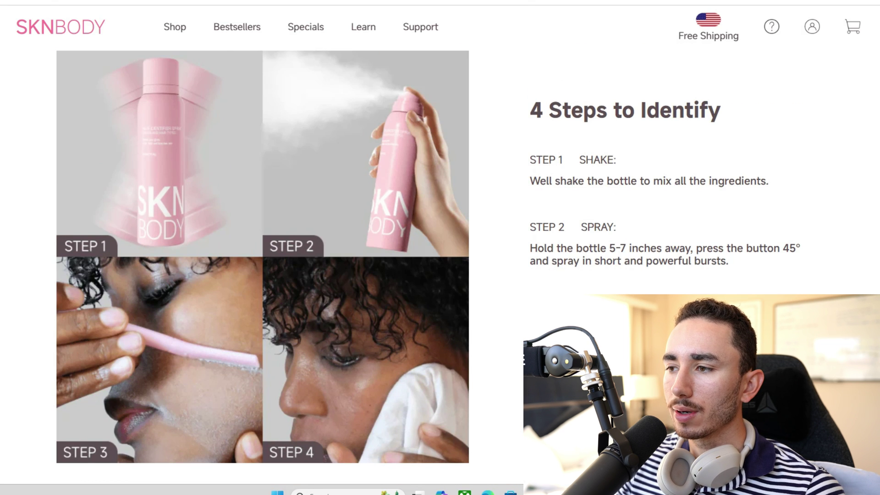
scroll(440, 266, up, 20)
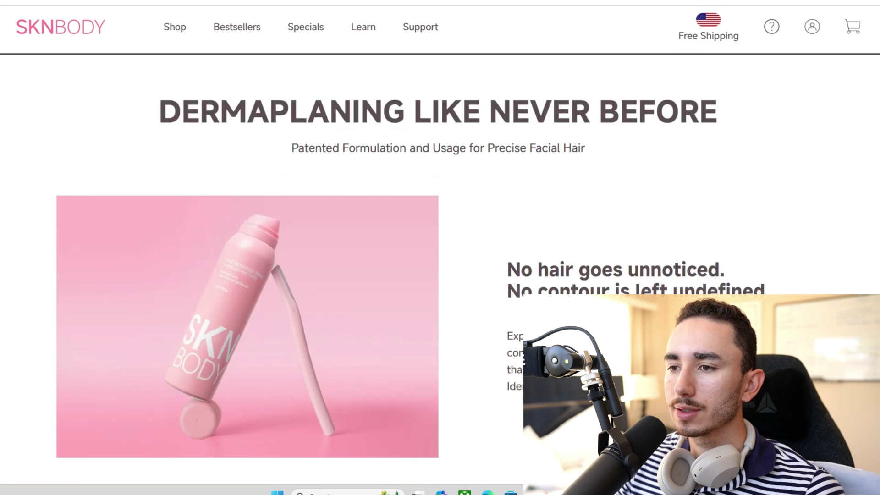
scroll(440, 266, up, 20)
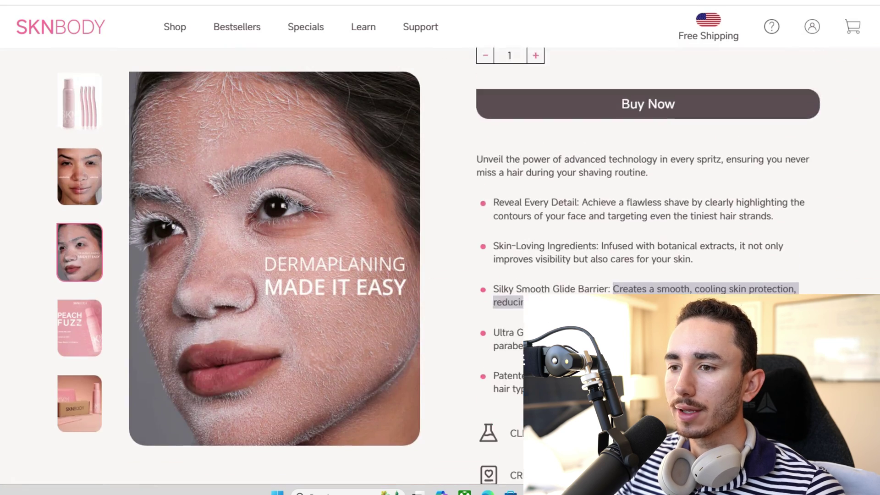
scroll(642, 266, up, 4)
scroll(641, 266, down, 7)
scroll(440, 266, down, 10)
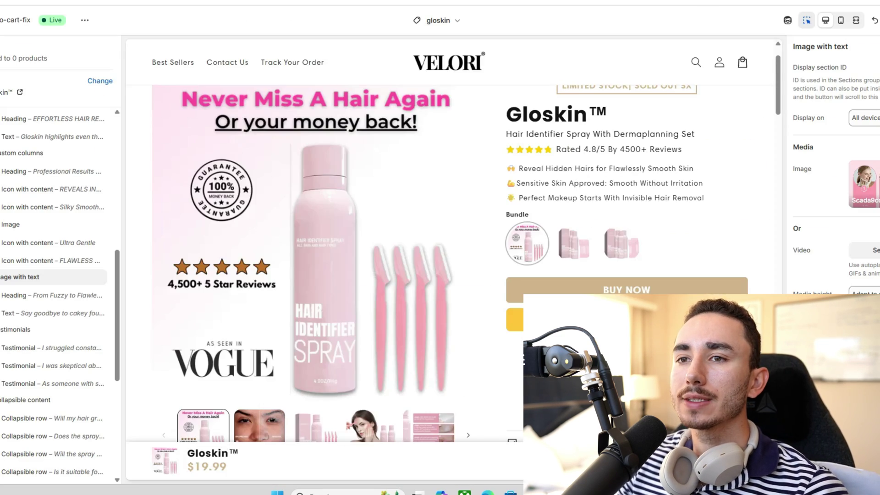
- Compare the Gloskin page's customer video section with the competitor's customer statistics and the theme demo's icon and slider sections
scroll(449, 257, down, 10)
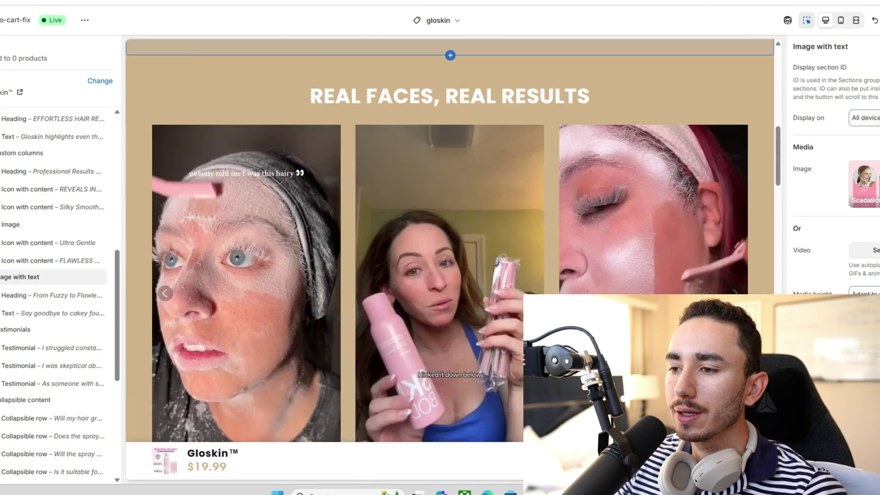
scroll(449, 256, down, 10)
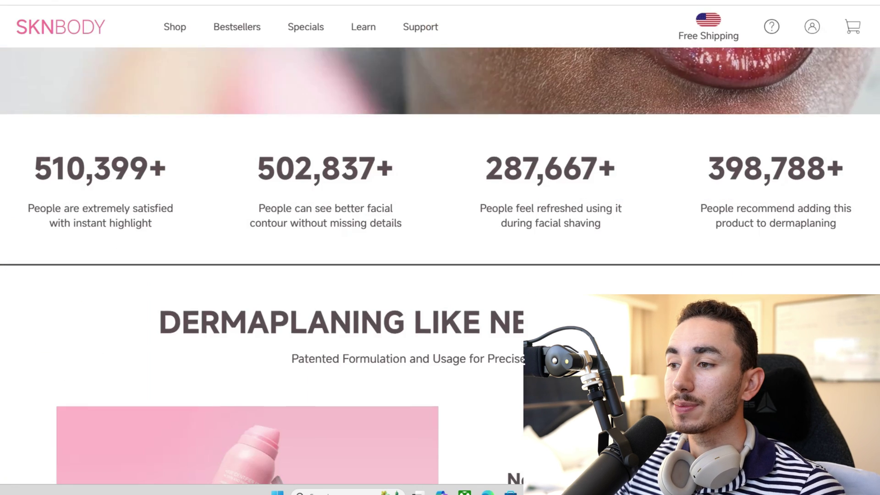
scroll(440, 266, up, 5)
scroll(440, 266, up, 3)
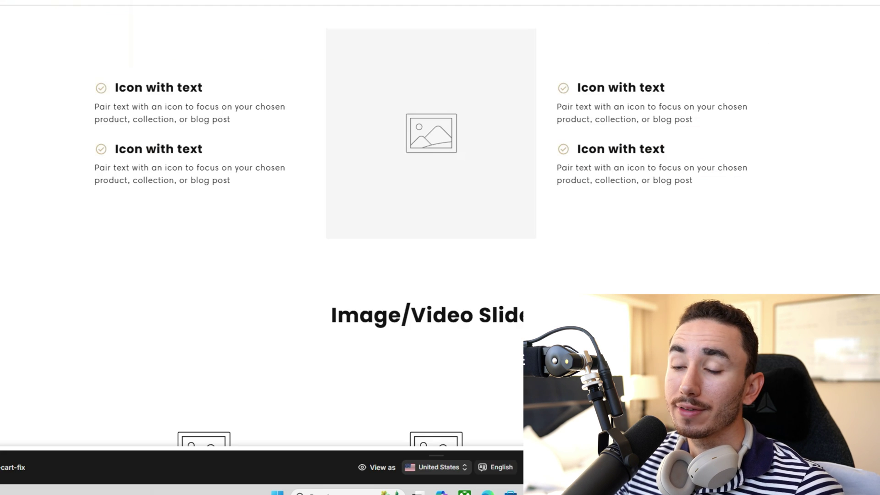
scroll(261, 229, down, 3)
scroll(261, 229, up, 3)
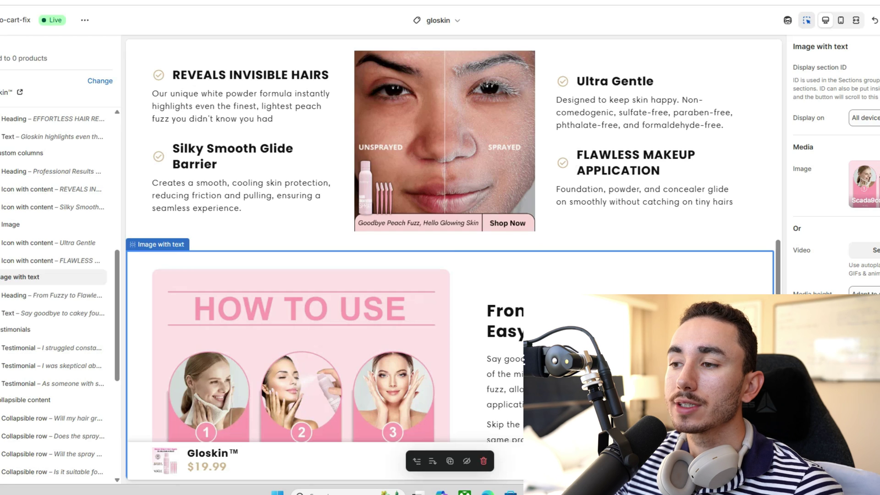
- Review the Gloskin page in the theme editor, covering the customer videos, benefit columns, how-to-use section and testimonials
scroll(449, 275, up, 15)
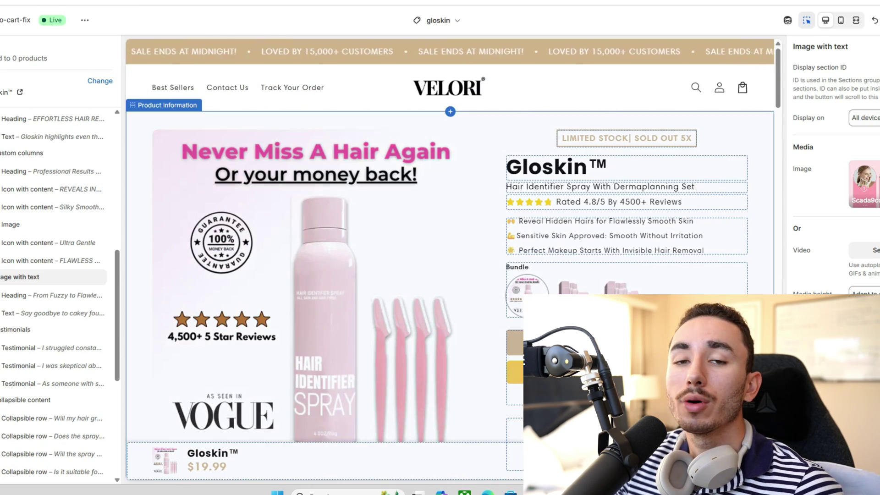
scroll(449, 238, down, 10)
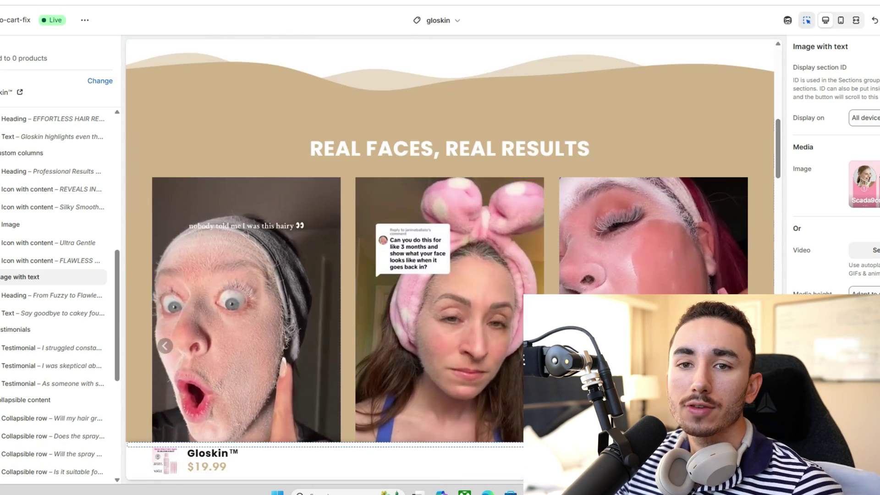
scroll(449, 238, down, 5)
scroll(449, 239, up, 10)
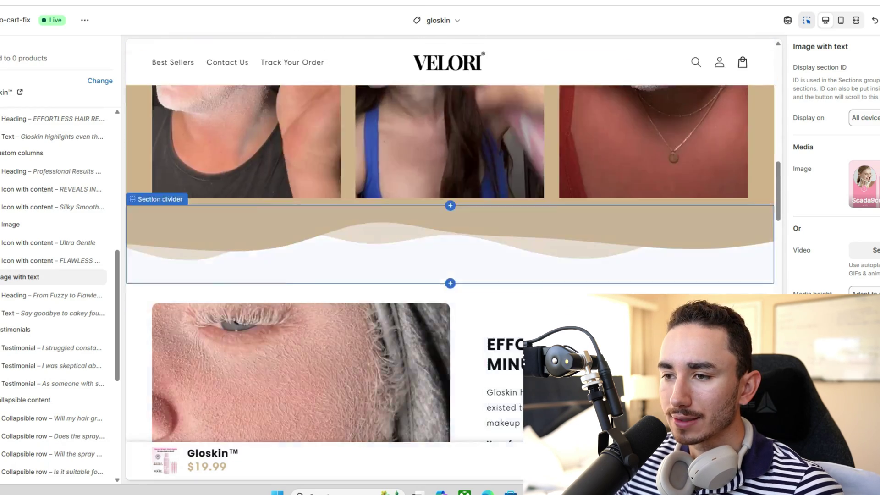
scroll(449, 238, down, 10)
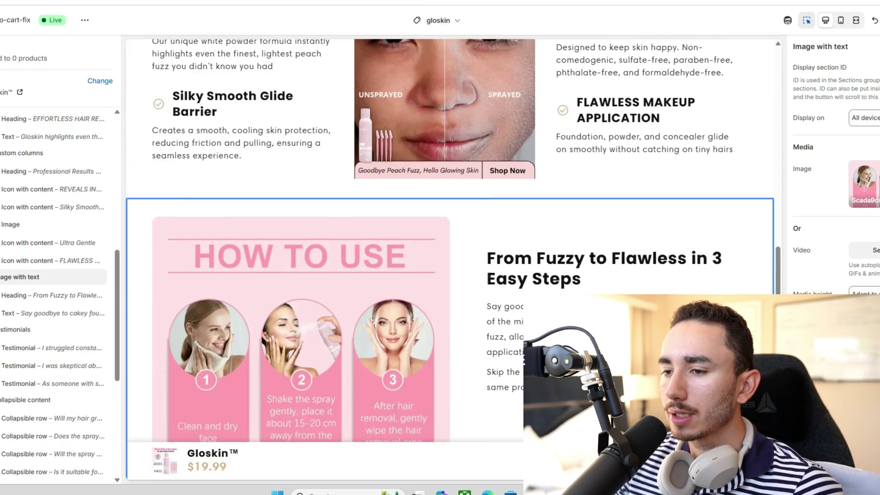
scroll(449, 239, down, 3)
scroll(449, 238, up, 8)
scroll(450, 239, down, 13)
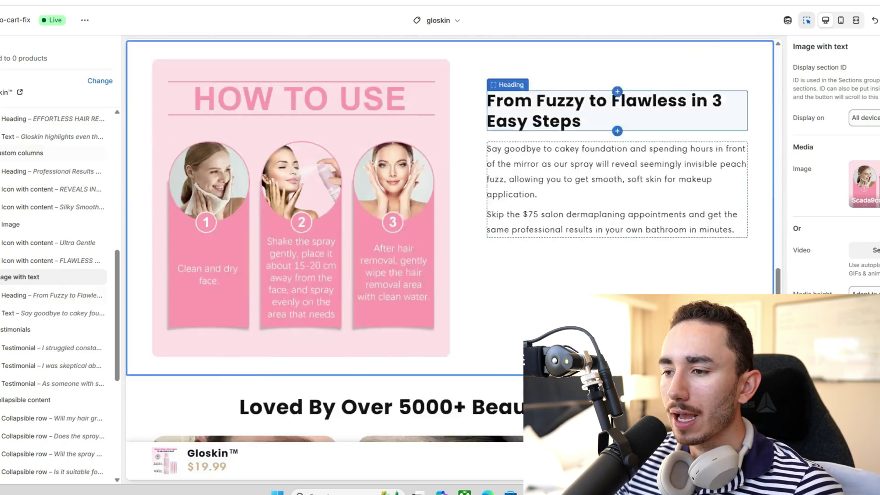
scroll(449, 238, down, 8)
scroll(449, 239, up, 12)
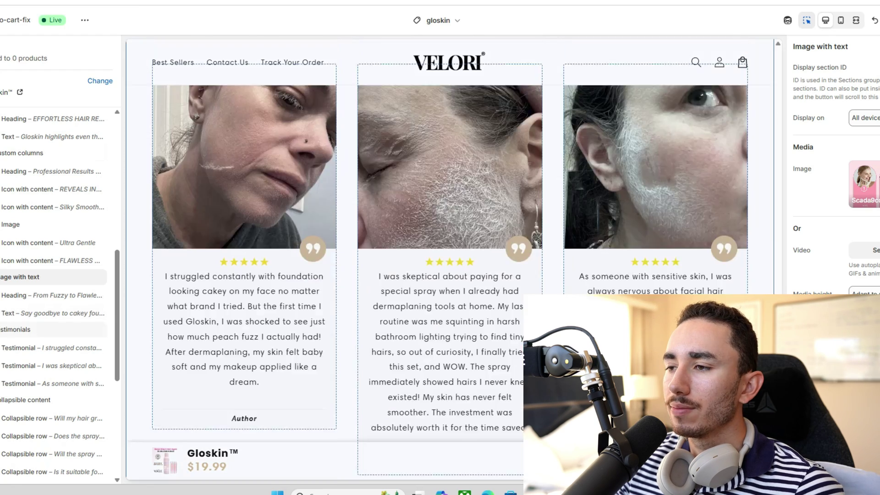
scroll(450, 239, up, 15)
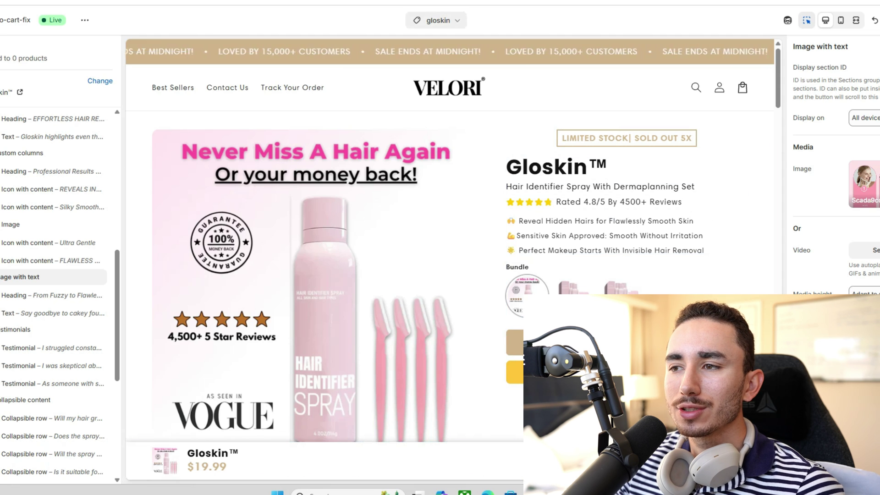
- Look up the product templates in the theme editor and duplicate the editor's browser tab
click(438, 20)
click(436, 81)
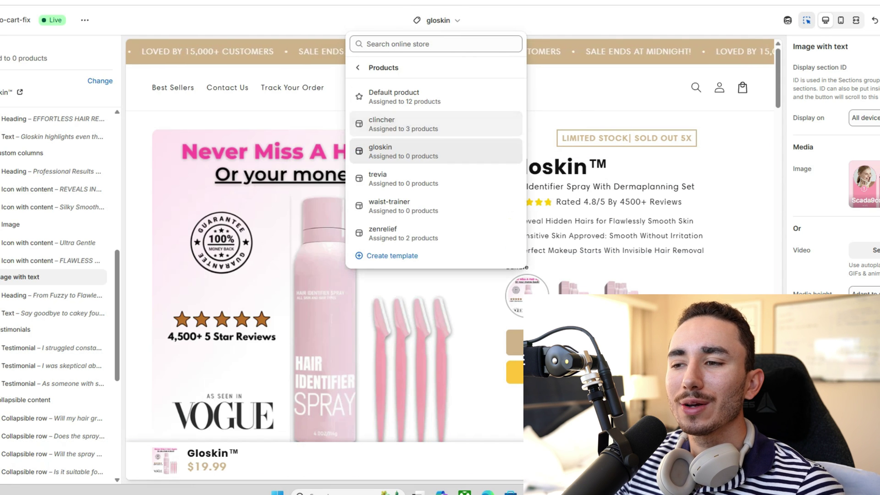
right_click(416, 133)
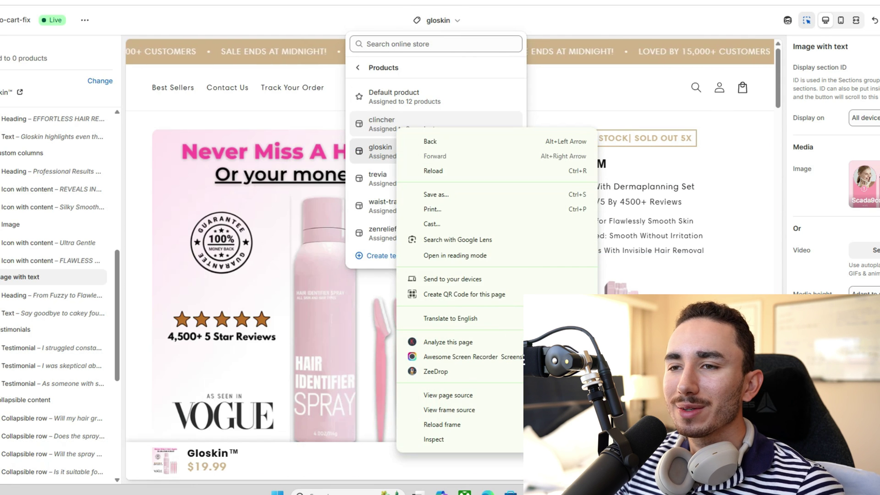
key(Escape)
right_click(59, 2)
click(96, 44)
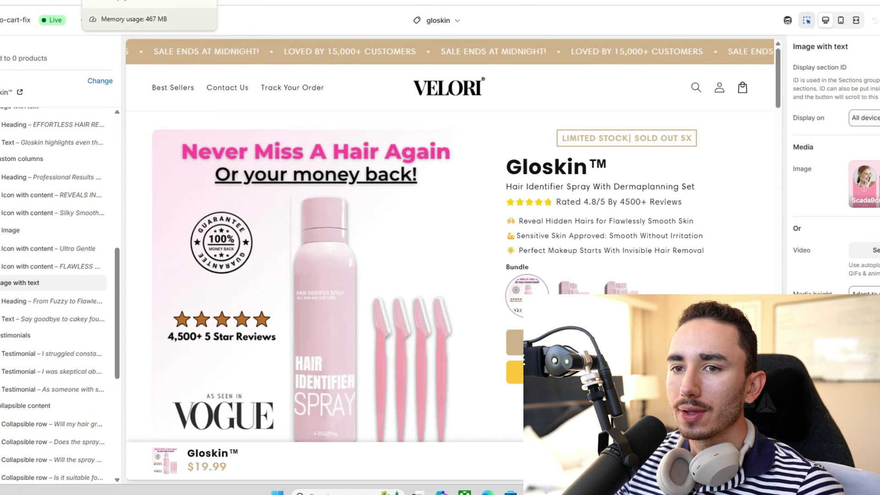
- Open the clincher product template in the duplicated tab and copy the code of the Custom liquid block below its rating stars
click(438, 20)
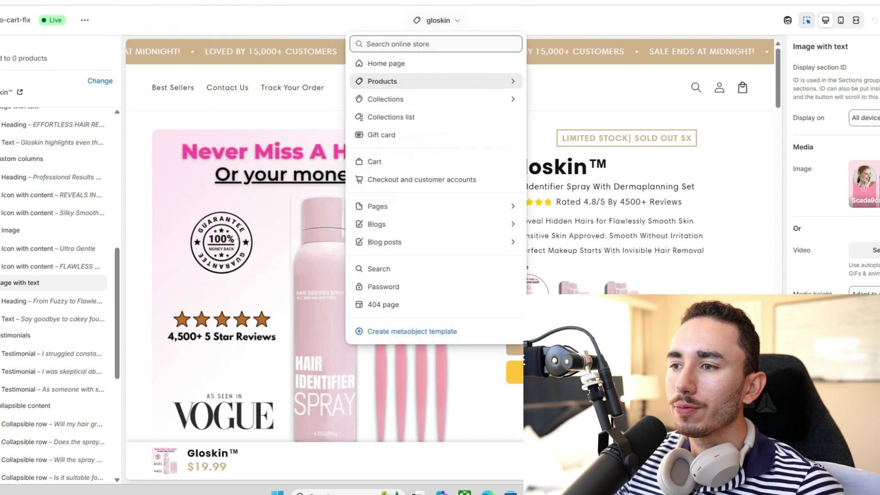
click(382, 81)
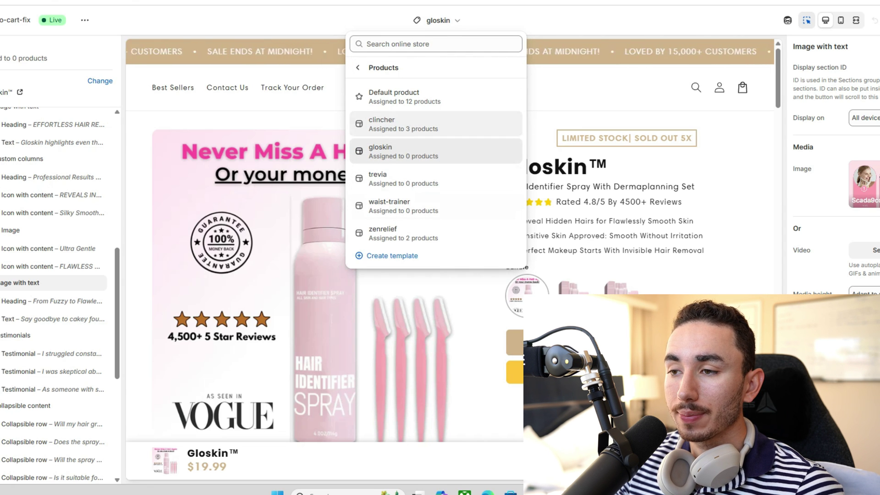
click(382, 124)
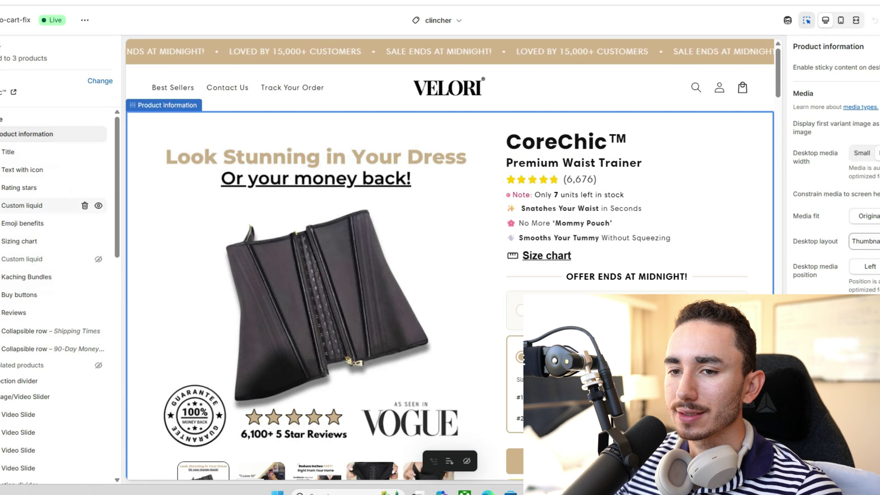
click(27, 206)
key(ctrl+a)
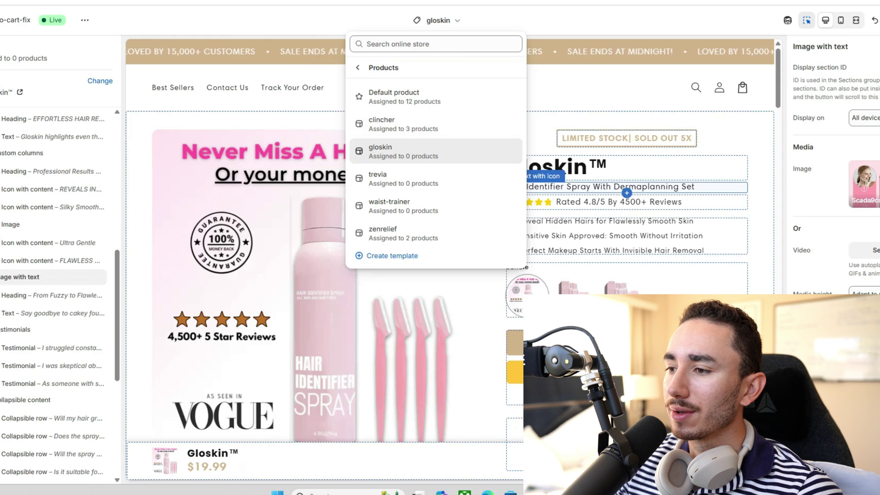
- Return to the gloskin template, add a Custom liquid block below the rating stars, and paste the copied code into it
click(632, 186)
click(627, 202)
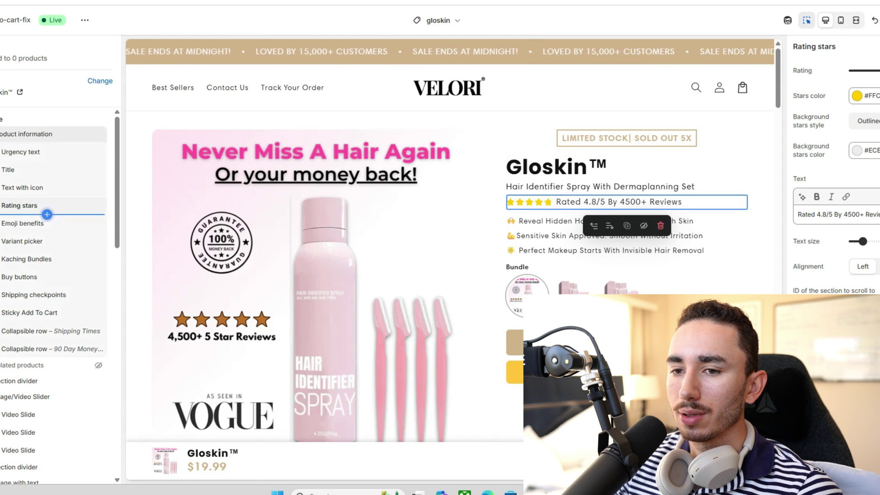
click(47, 214)
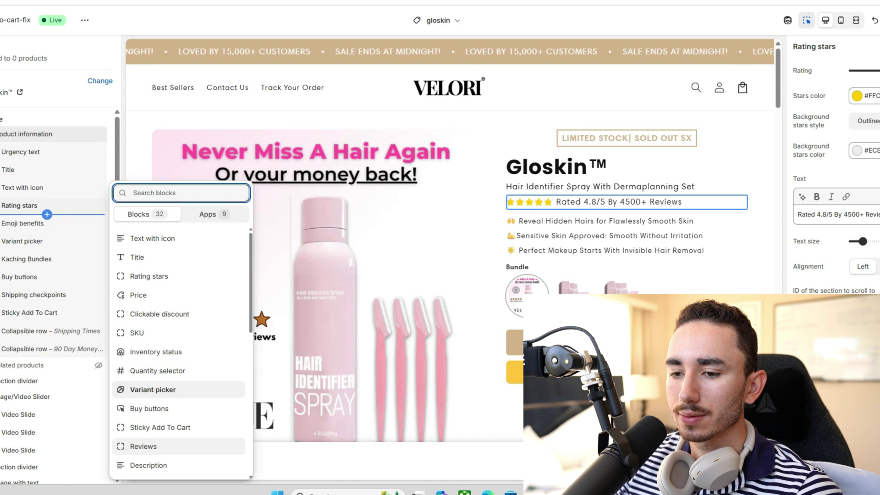
scroll(179, 406, down, 5)
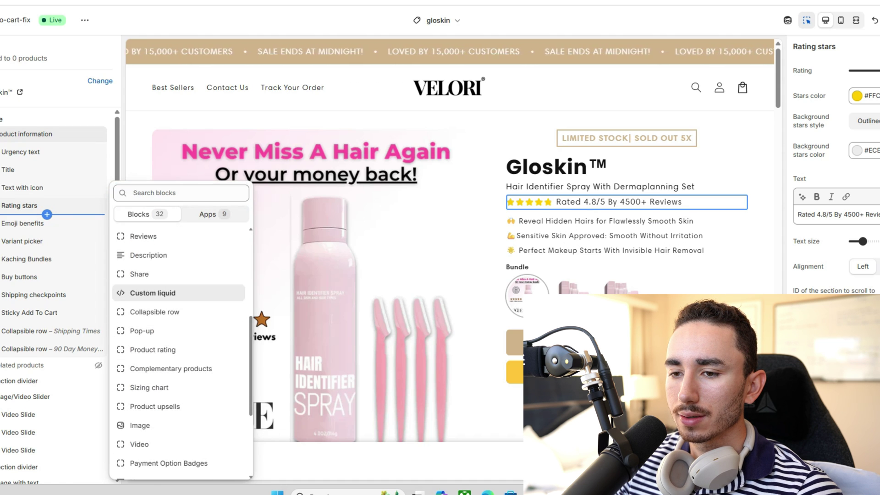
click(151, 293)
key(ctrl+v)
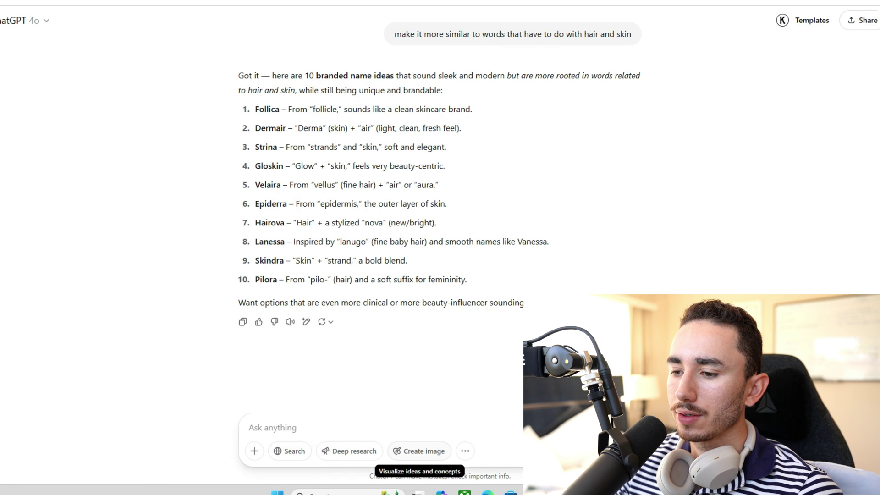
- Start an image-creation prompt in the market research chat reading "Create a before and after image of a 25 year old model using my product"
click(415, 451)
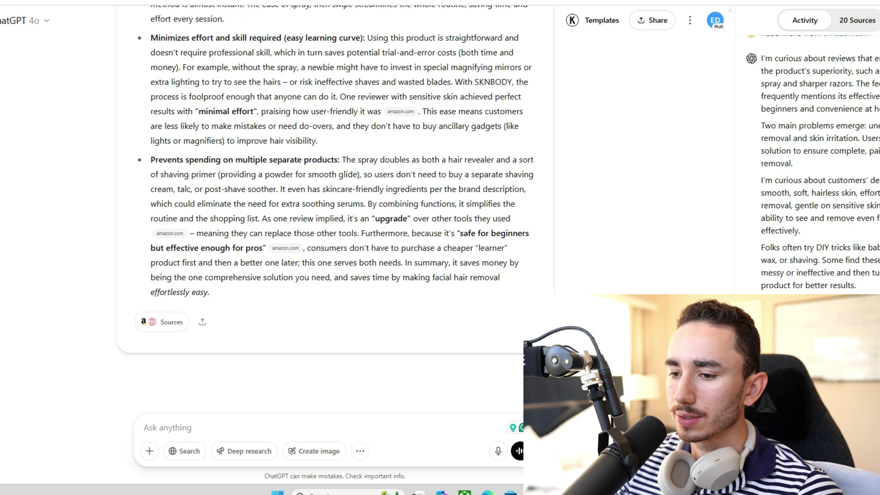
click(313, 451)
text(Cr)
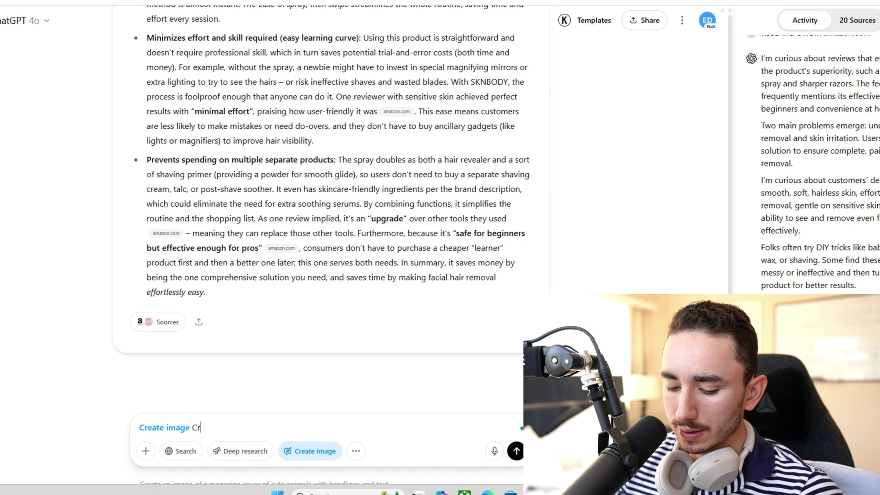
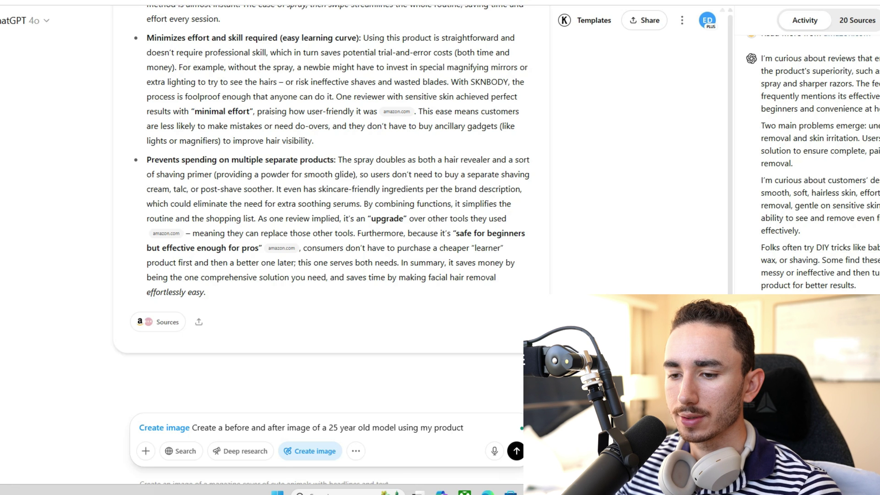
- Try to attach a downloaded 1600 x 1600 product image to the image prompt
click(145, 451)
click(191, 426)
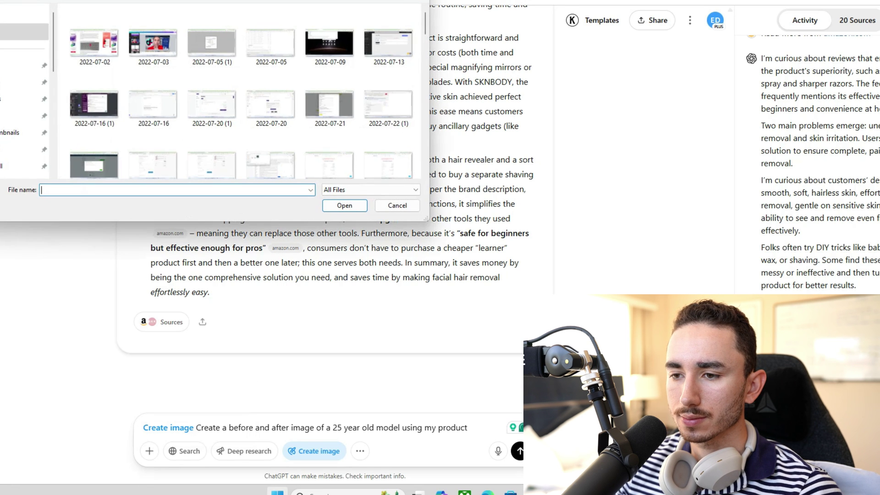
click(22, 82)
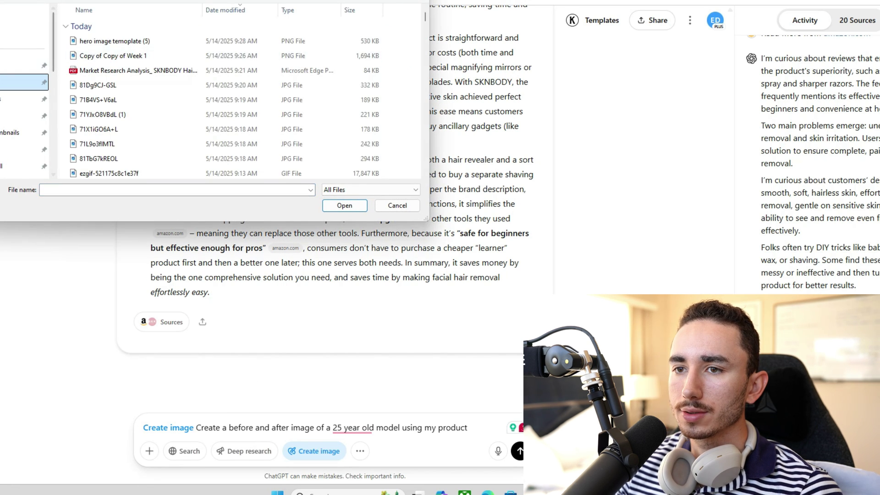
scroll(225, 97, down, 2)
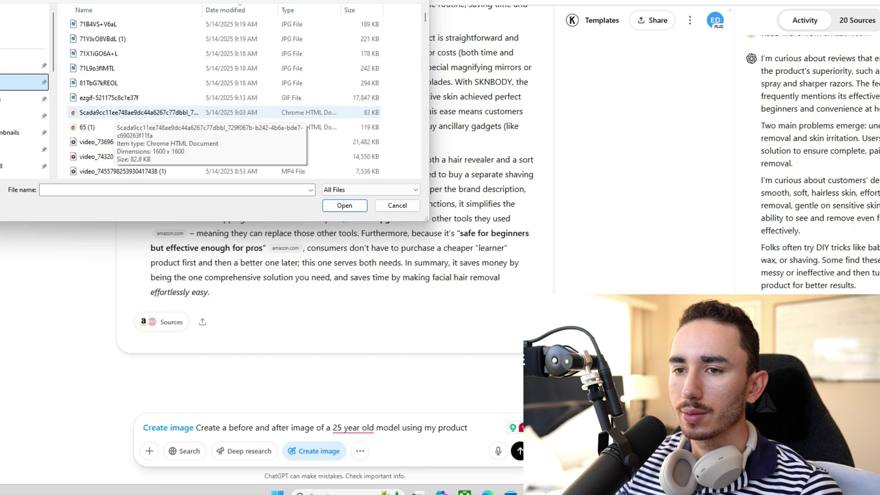
double_click(115, 113)
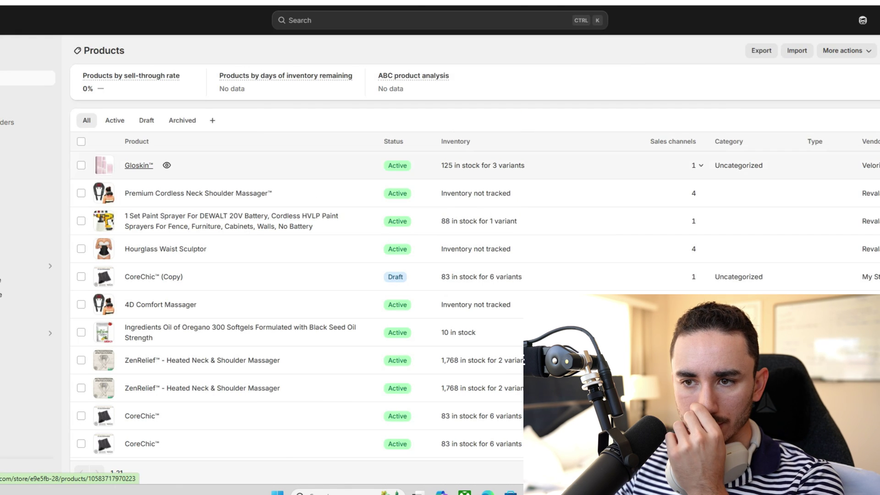
- Switch to the Shopify product list and open the Gloskin media image showing the box, spray bottle and four razors
click(138, 165)
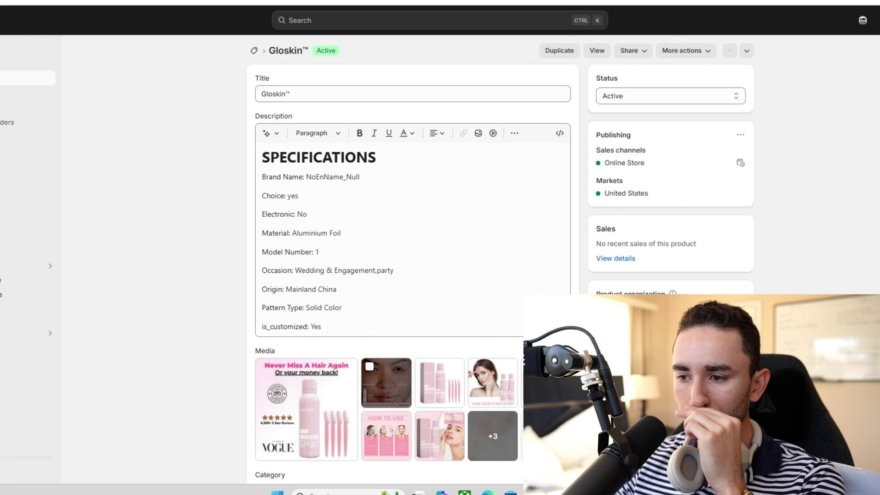
scroll(386, 383, down, 1)
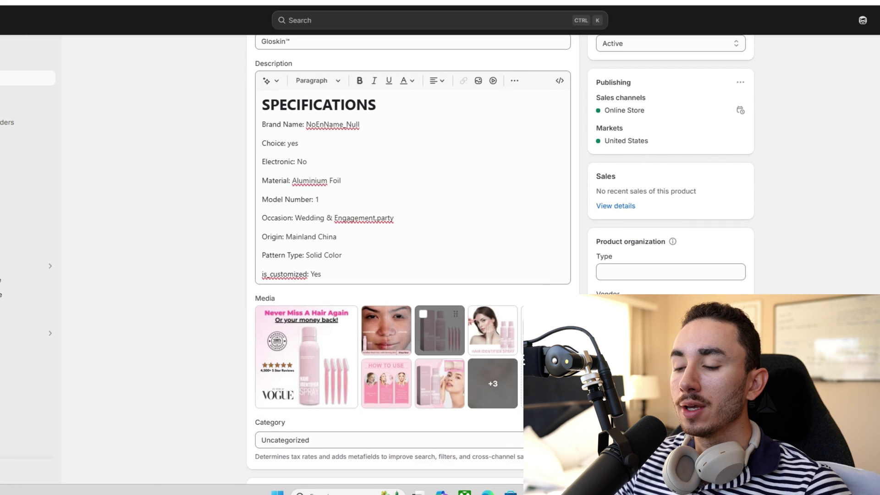
click(440, 330)
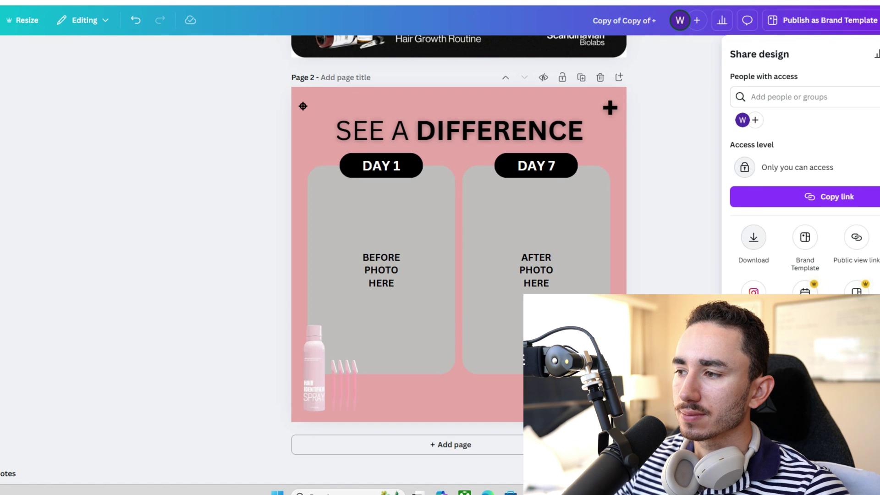
- Switch to the Canva design and download only page 2, the "See a difference" before-and-after template, as a PNG
click(753, 237)
click(779, 239)
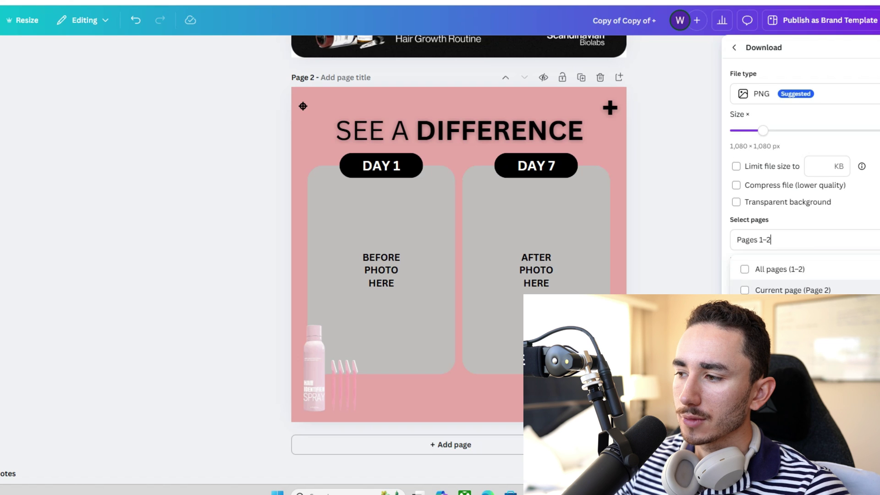
click(744, 290)
click(805, 311)
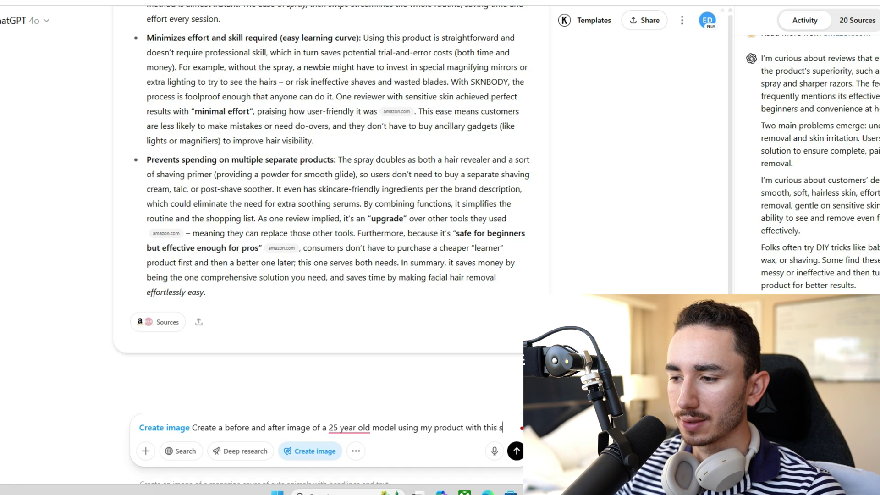
- Specify a "female" model and "with this specific template" in the ChatGPT prompt, attach the "Copy of Copy of +" template and product image, and submit it
text(ific template)
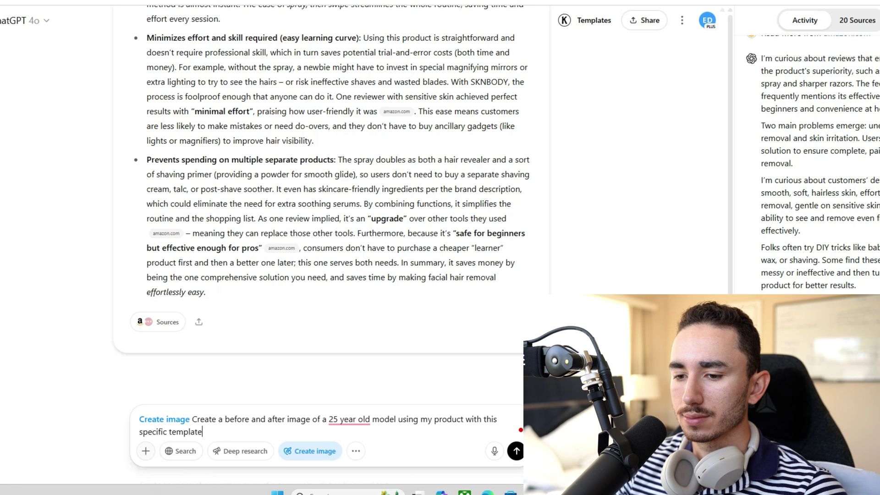
click(146, 451)
click(169, 424)
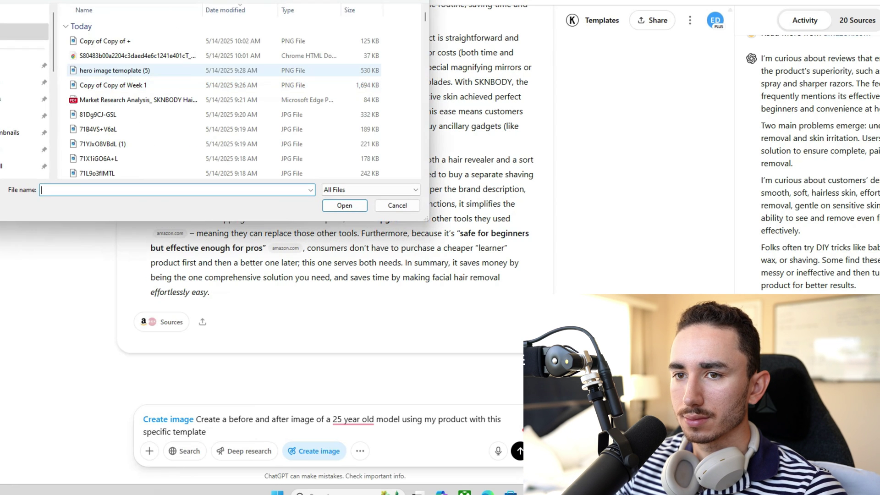
click(105, 41)
shift+click(137, 56)
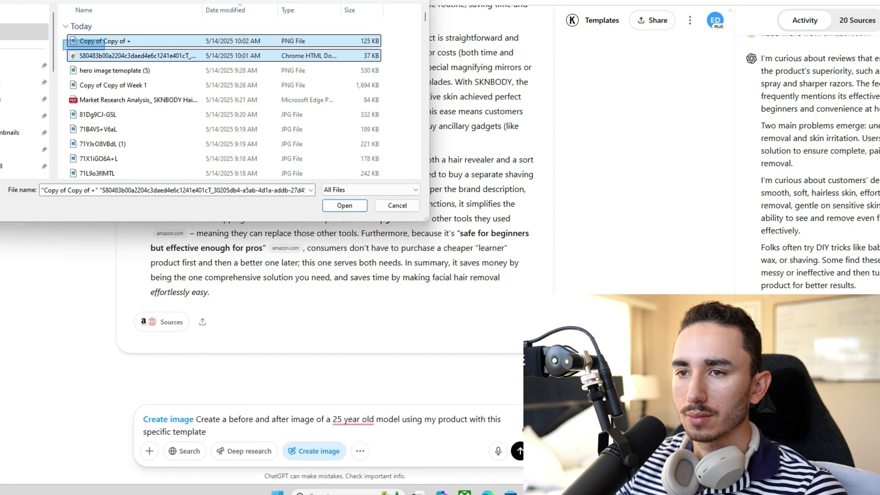
key(Return)
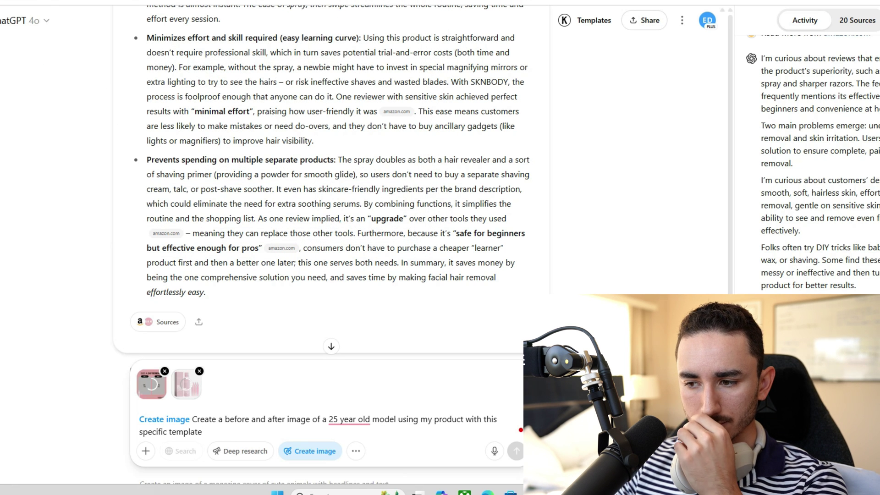
text(female)
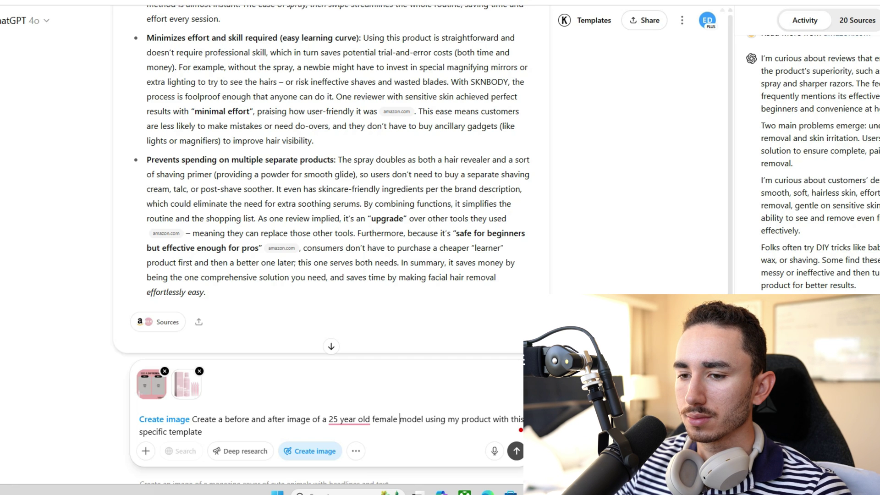
key(Return)
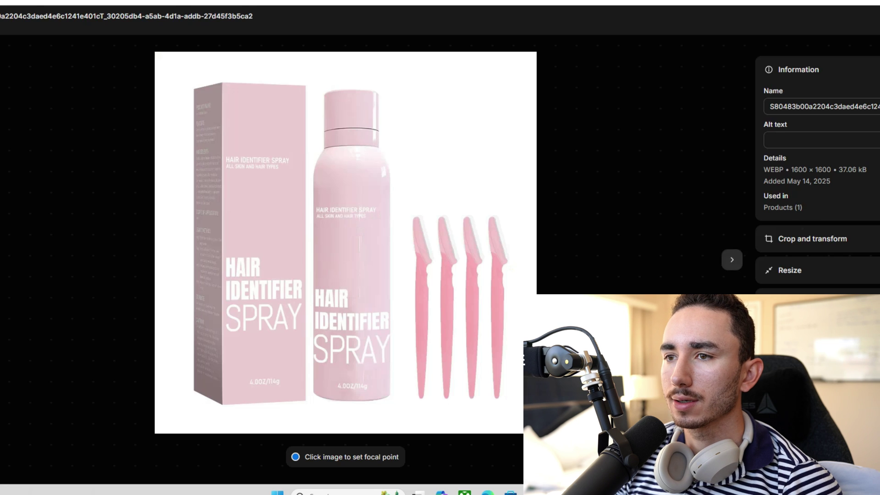
- Return to Shopify, open the Kaching Bundles app, and start a deal with quantity breaks for the same product
key(Escape)
click(27, 333)
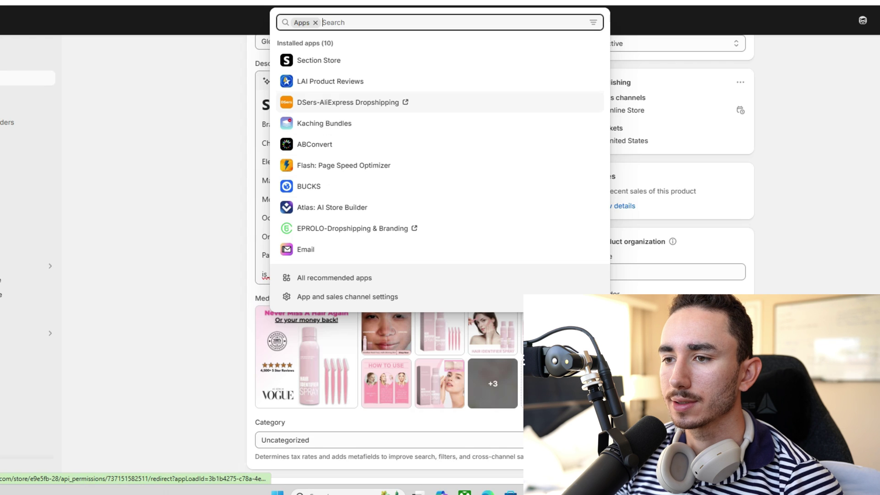
click(324, 123)
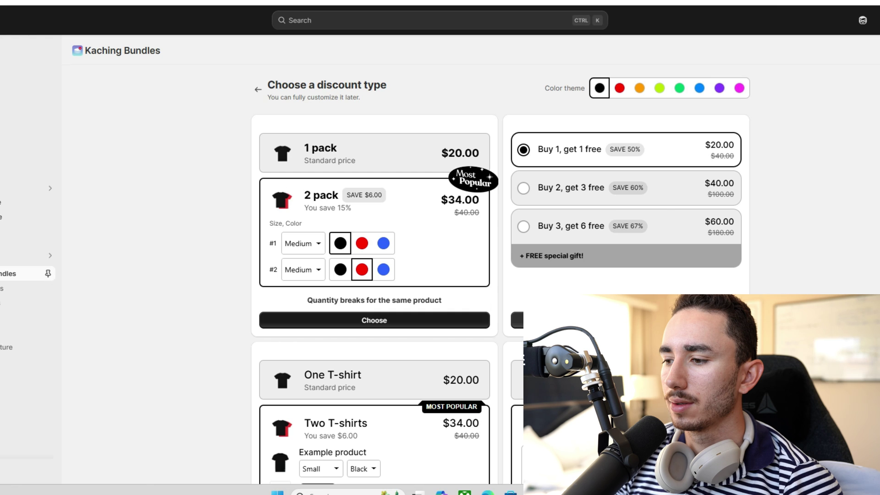
click(374, 320)
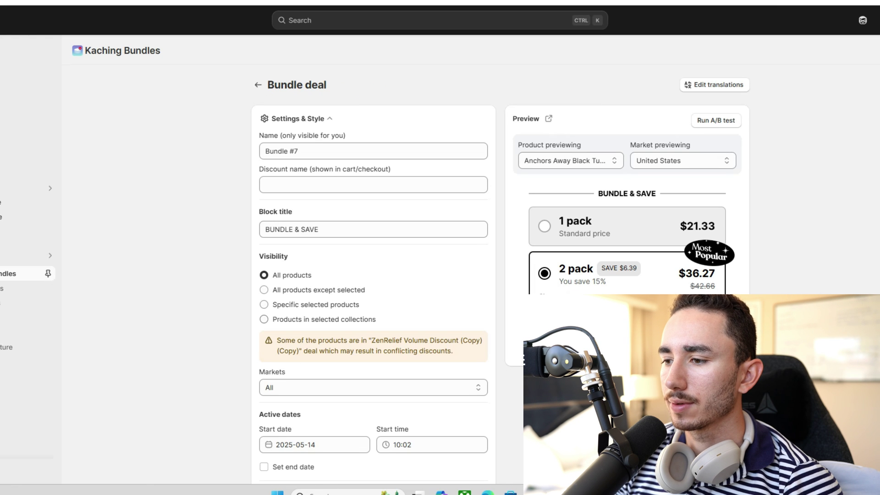
- Limit the bundle deal's visibility to the specific product Gloskin and save the deal
click(264, 304)
click(373, 338)
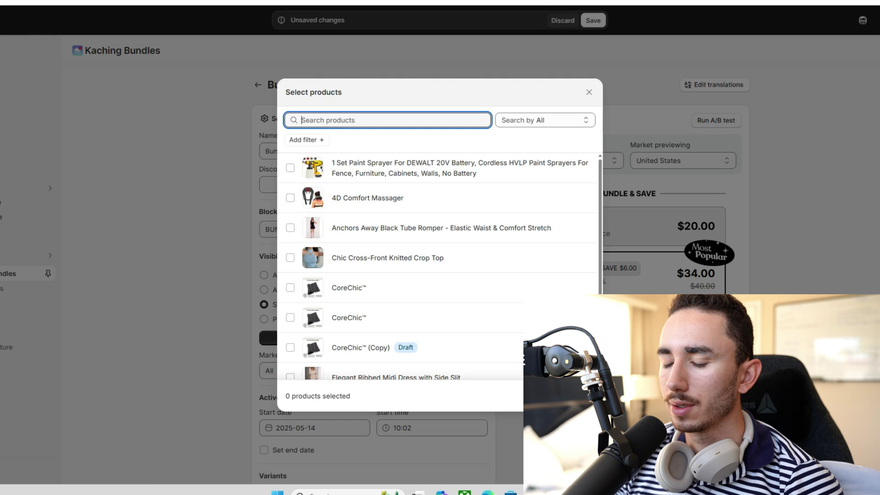
text(glo)
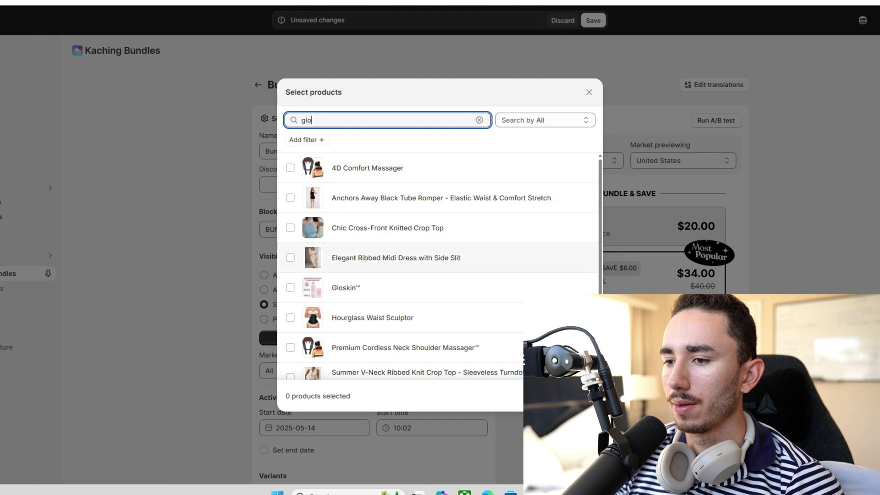
click(290, 287)
click(586, 396)
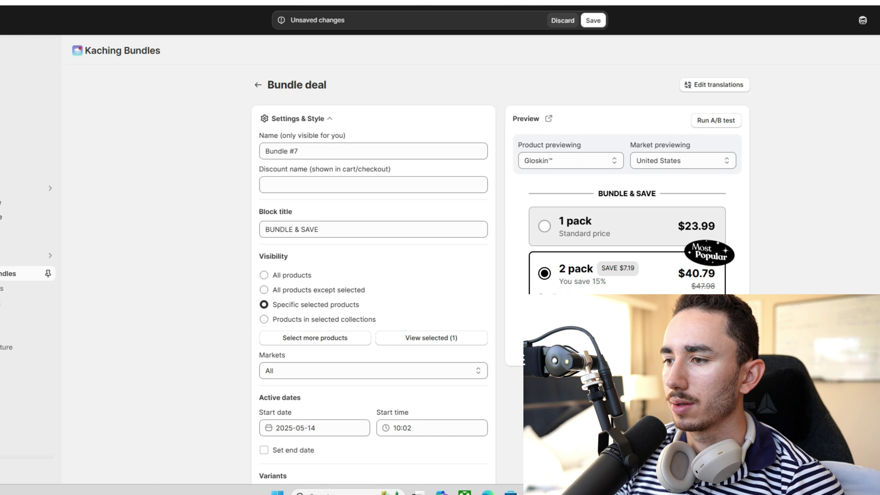
key(ctrl+s)
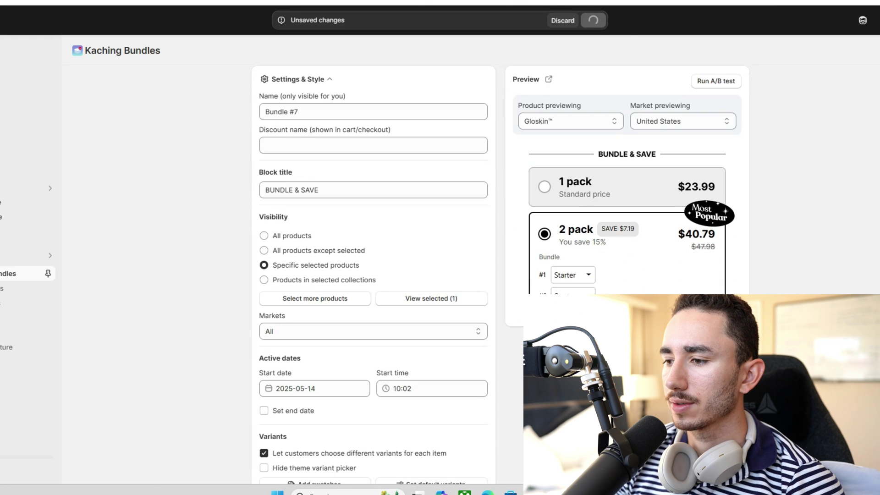
- Review the bundle deal's settings, covering visibility, variants, pricing, typography, subscriptions and the 1 pack and 2 pack bars
scroll(500, 275, down, 3)
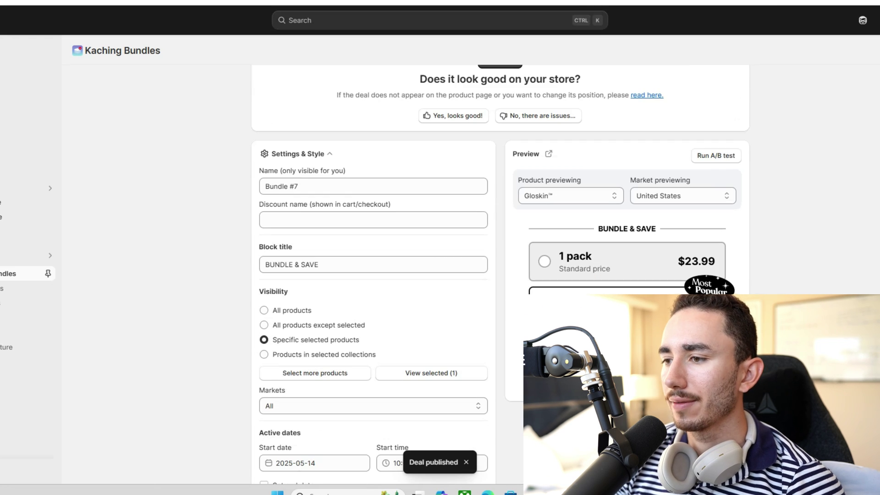
scroll(374, 275, down, 10)
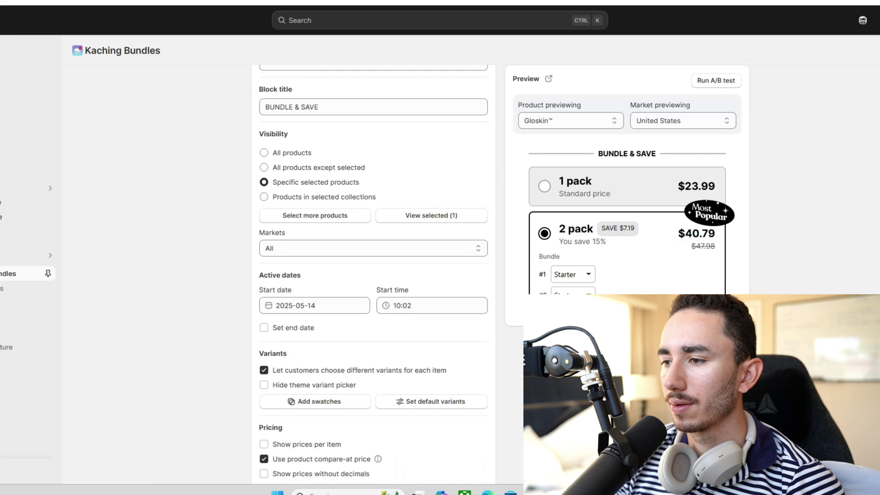
scroll(374, 275, down, 15)
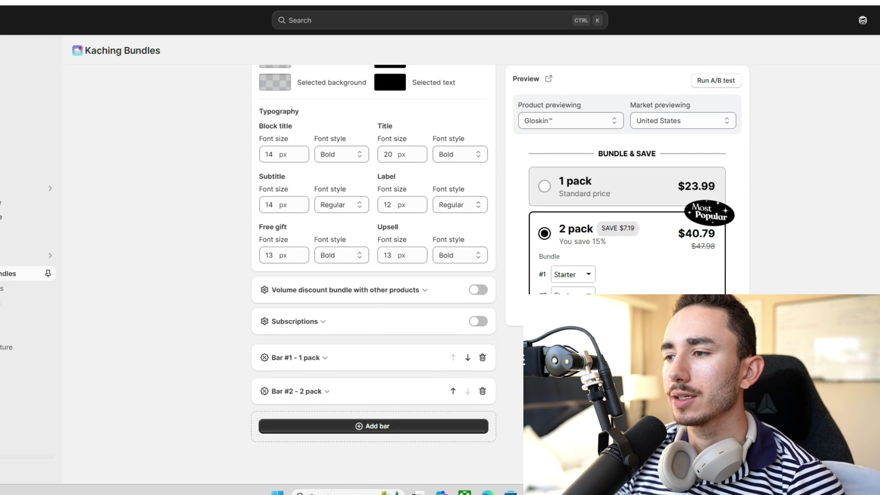
scroll(374, 275, up, 20)
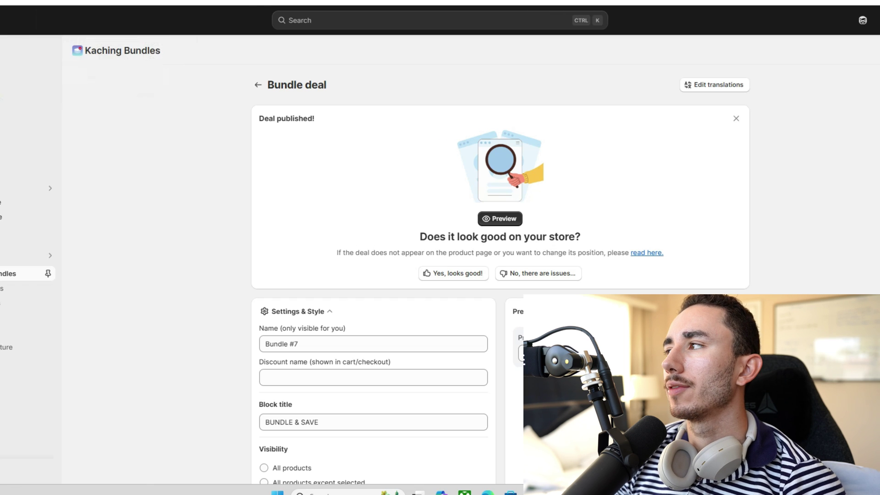
scroll(373, 275, down, 8)
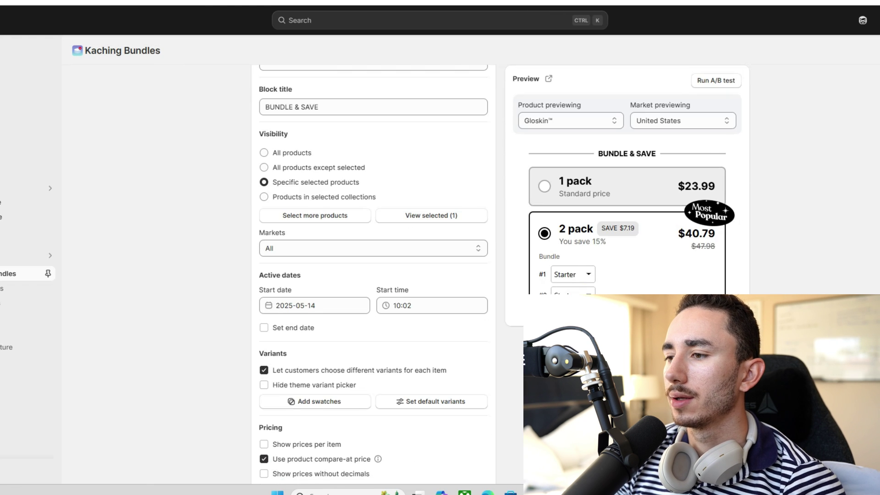
scroll(373, 275, down, 1)
scroll(374, 275, down, 3)
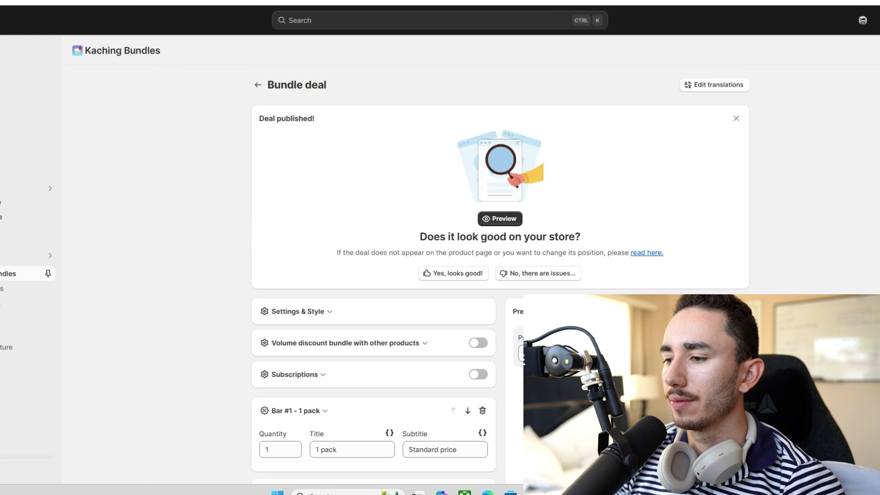
scroll(373, 275, down, 5)
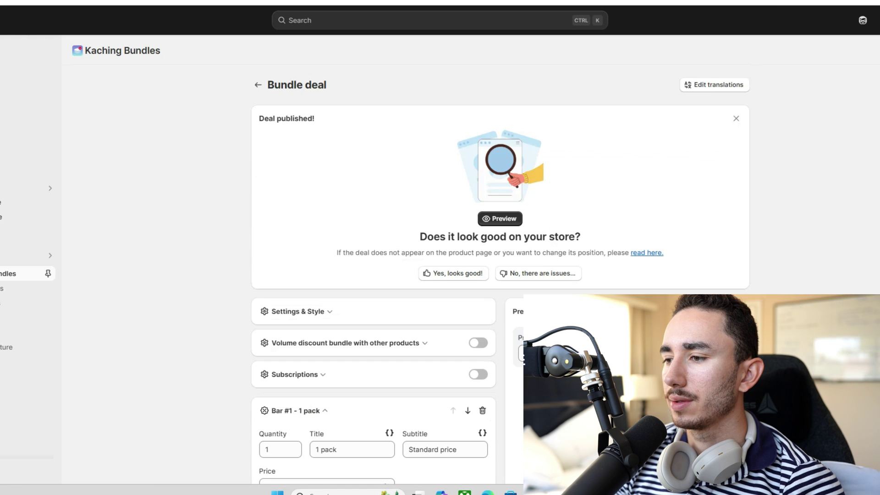
scroll(373, 275, down, 5)
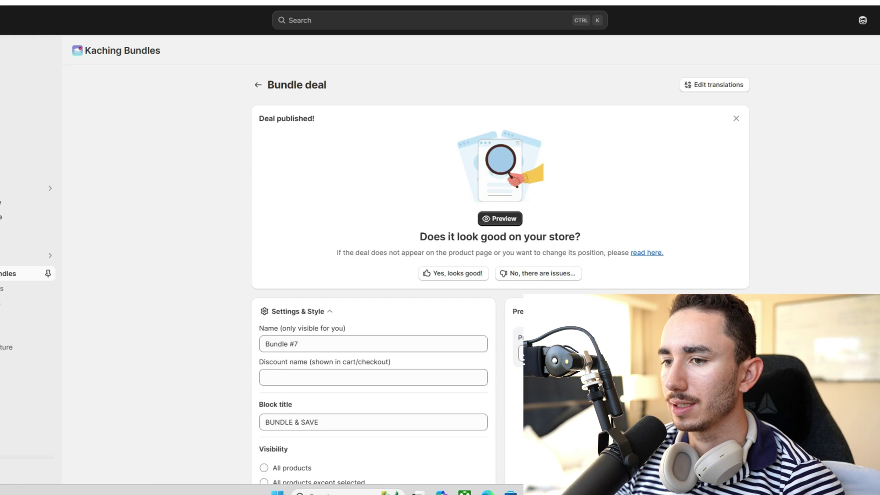
- Hide the theme's variant picker in the bundle deal's variant settings
scroll(373, 275, down, 10)
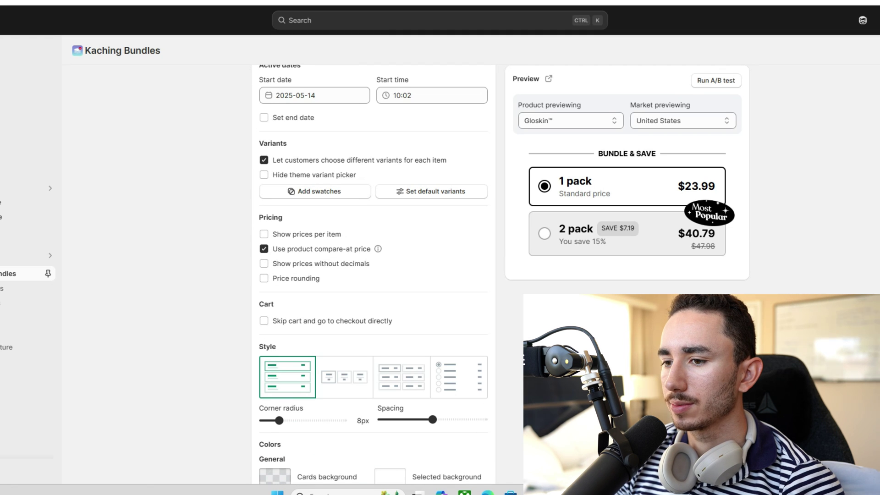
click(264, 175)
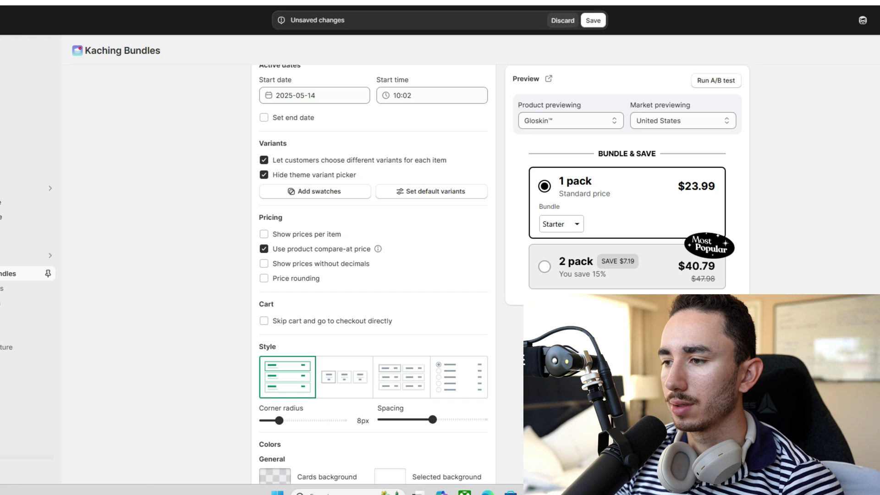
- Add swatches to the deal's variant picker, setting the Bundle option's type to Image swatch dropdown
click(561, 224)
click(554, 241)
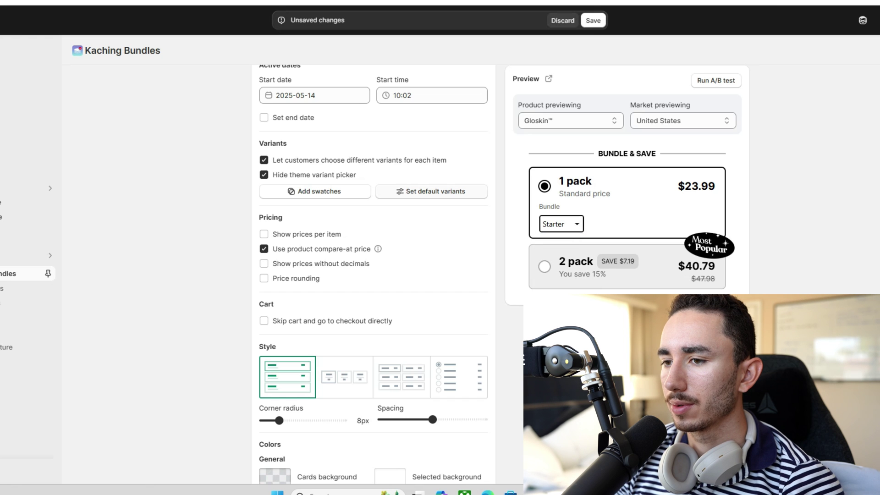
click(315, 191)
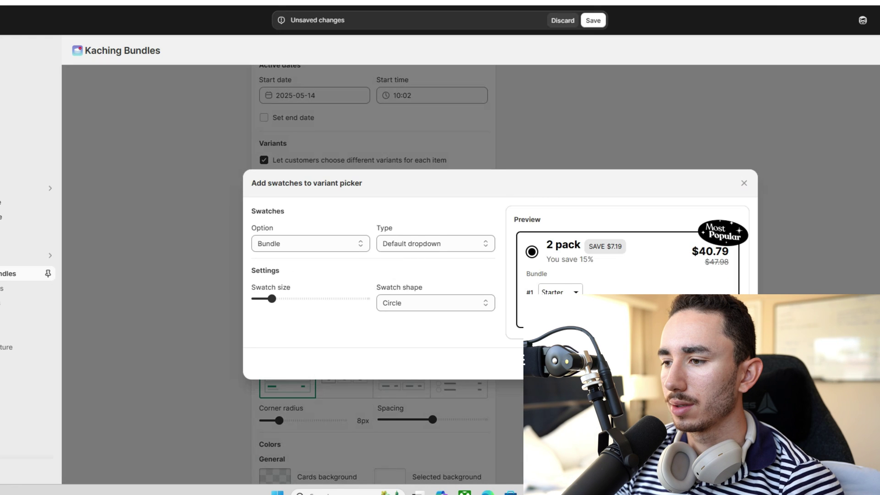
click(435, 243)
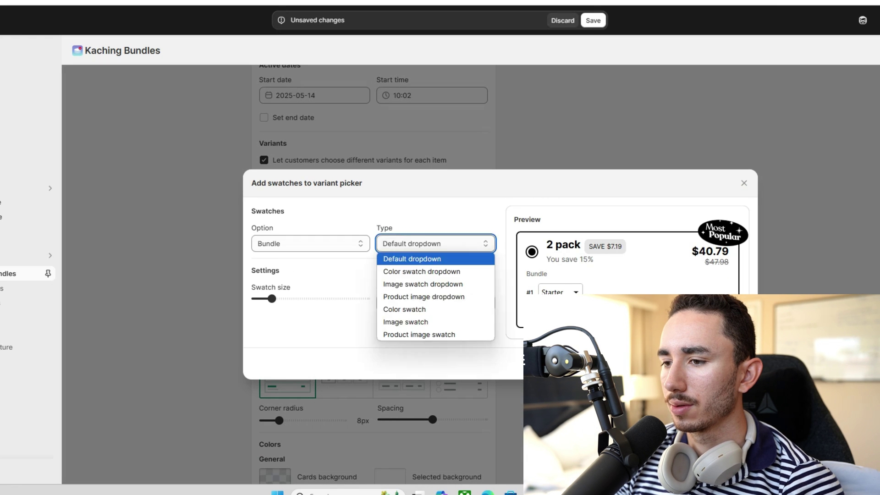
key(Down)
key(Down)
key(Return)
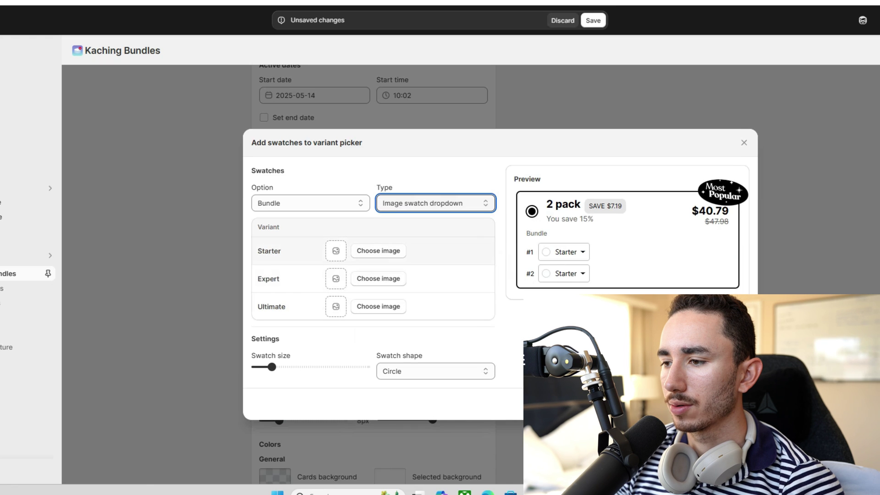
- Upload "hero image temoplate (5)" as the Starter variant's swatch image and enlarge the swatch size to most of its range
click(378, 251)
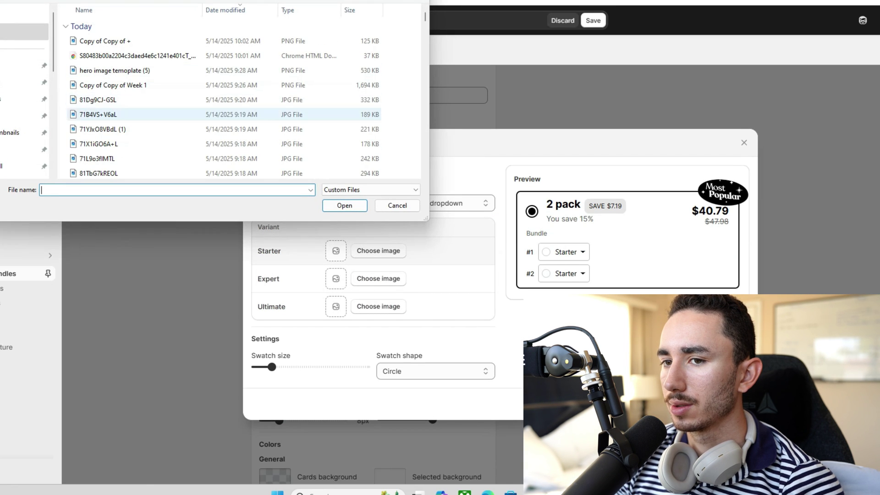
scroll(220, 99, down, 1)
scroll(220, 98, up, 1)
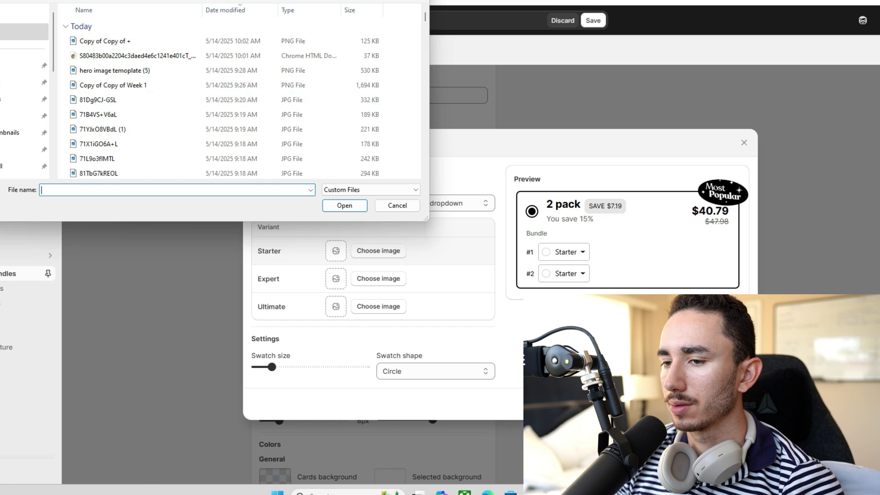
double_click(110, 70)
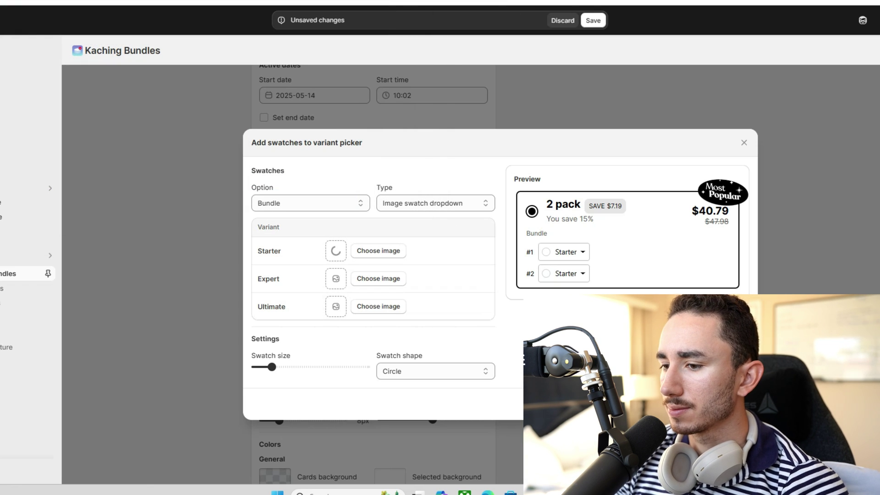
drag(272, 366, 352, 367)
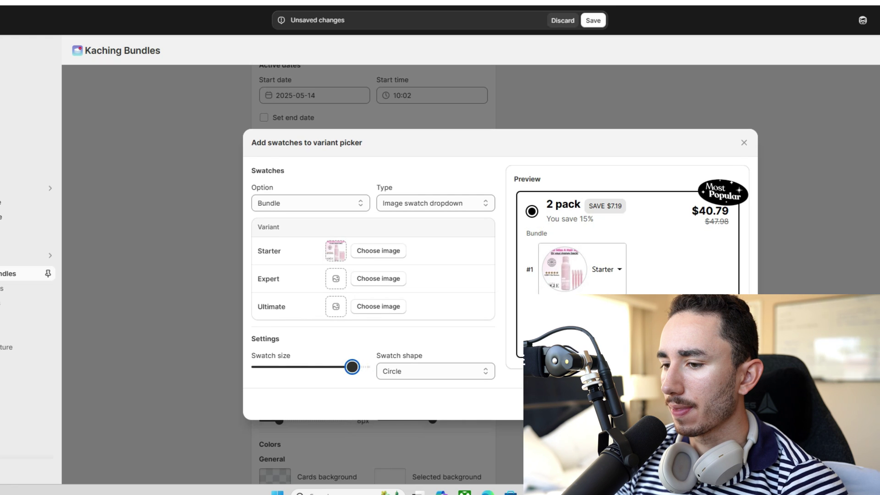
key(Escape)
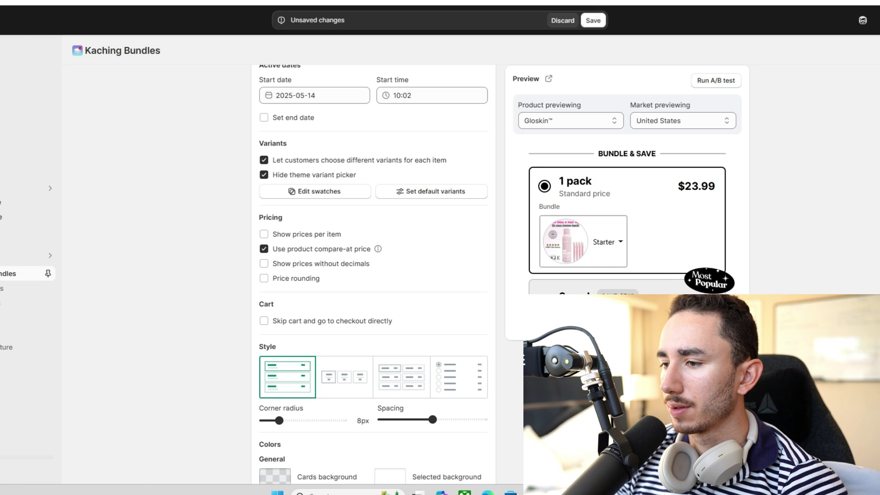
- Test the 1 pack bar's image variant picker in the preview by choosing the Expert variant
click(605, 241)
scroll(628, 216, down, 2)
scroll(601, 229, down, 1)
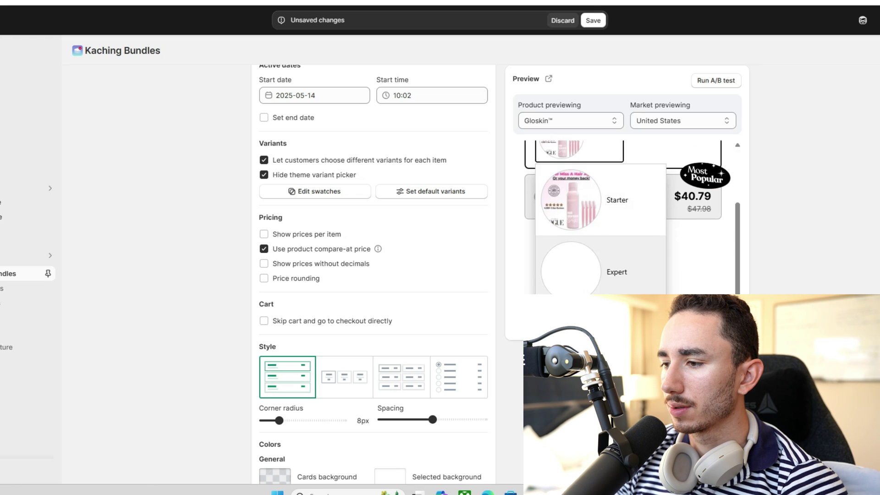
click(617, 275)
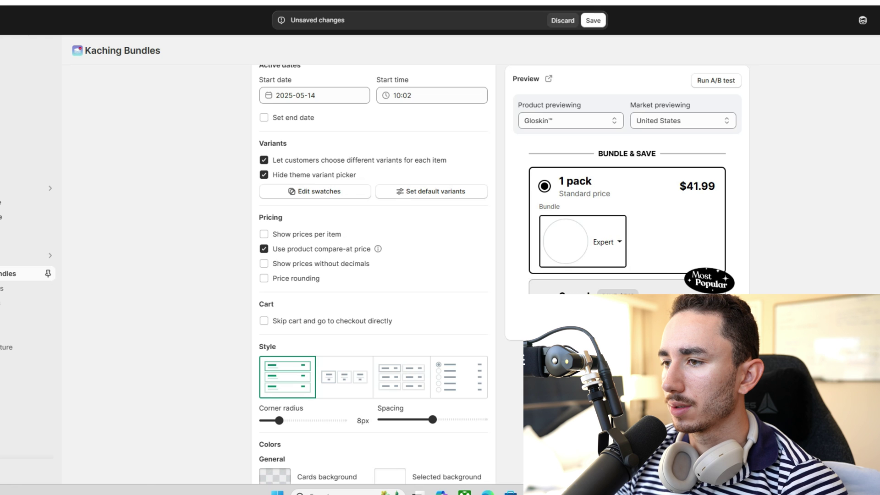
scroll(374, 275, down, 2)
scroll(374, 275, up, 8)
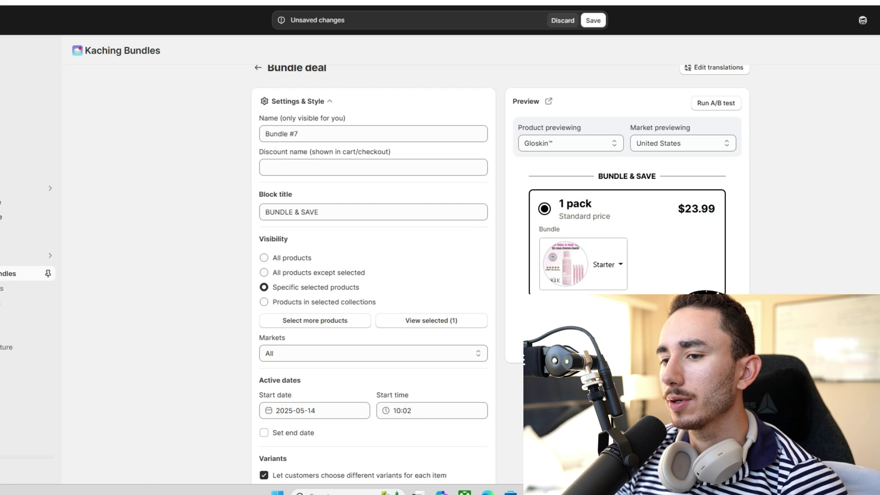
- Add a free gift to the 1 pack bar, using the product Chic Cross-Front Knitted Crop Top
scroll(373, 275, down, 15)
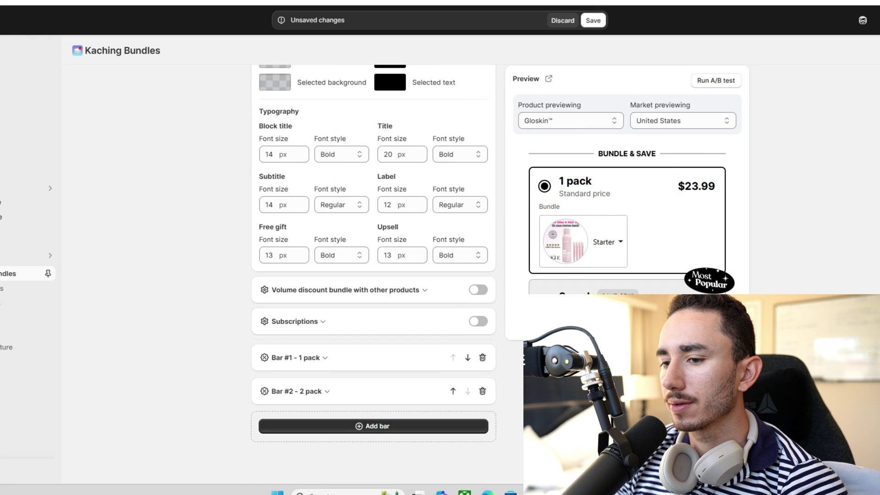
click(296, 357)
click(451, 395)
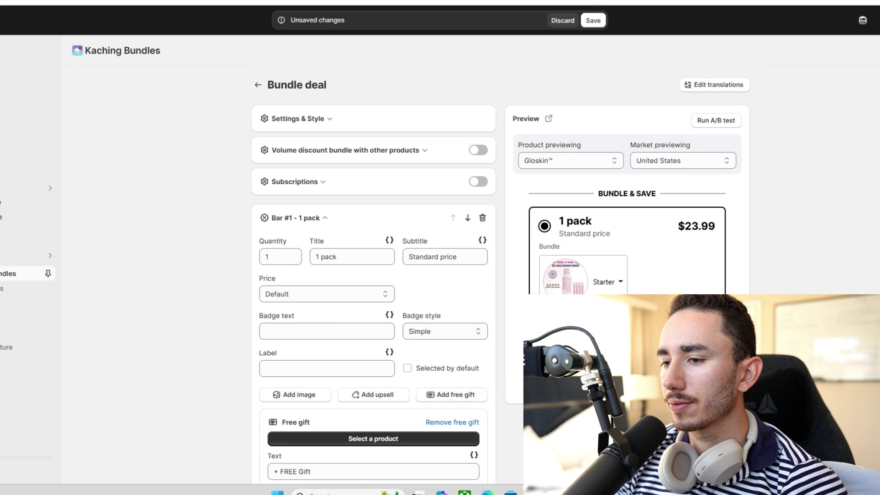
scroll(373, 275, down, 4)
click(373, 268)
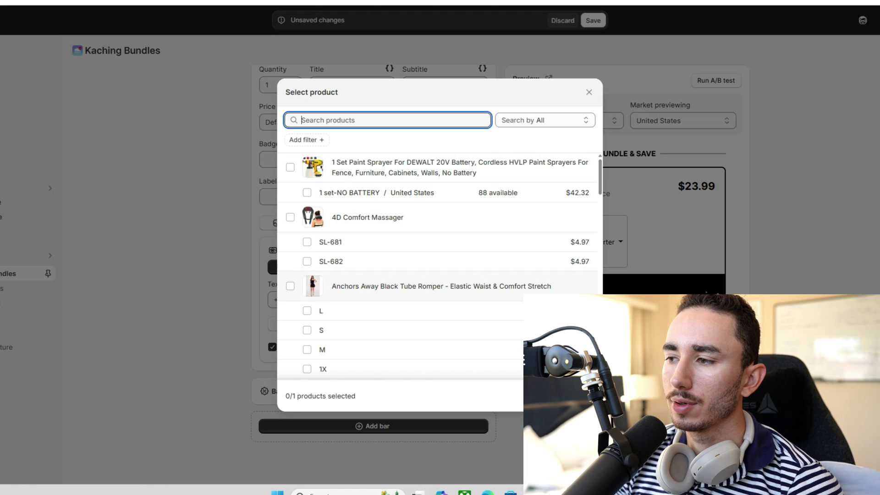
scroll(438, 275, down, 3)
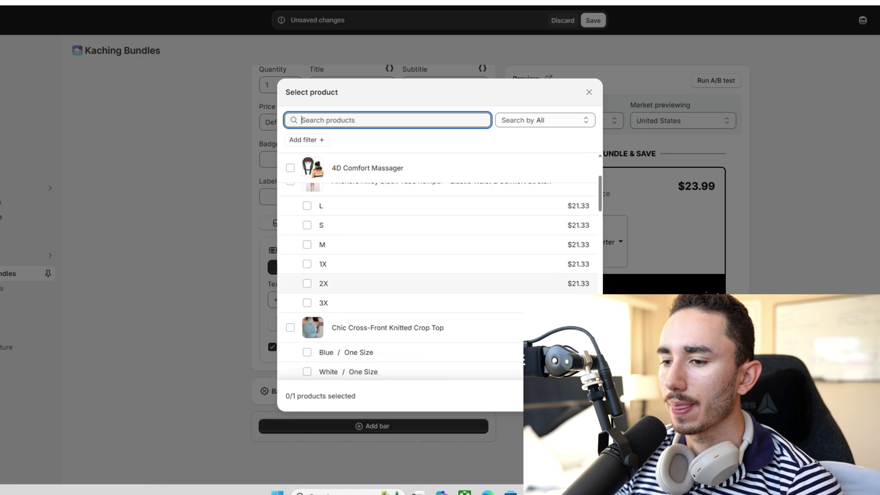
click(291, 275)
click(581, 396)
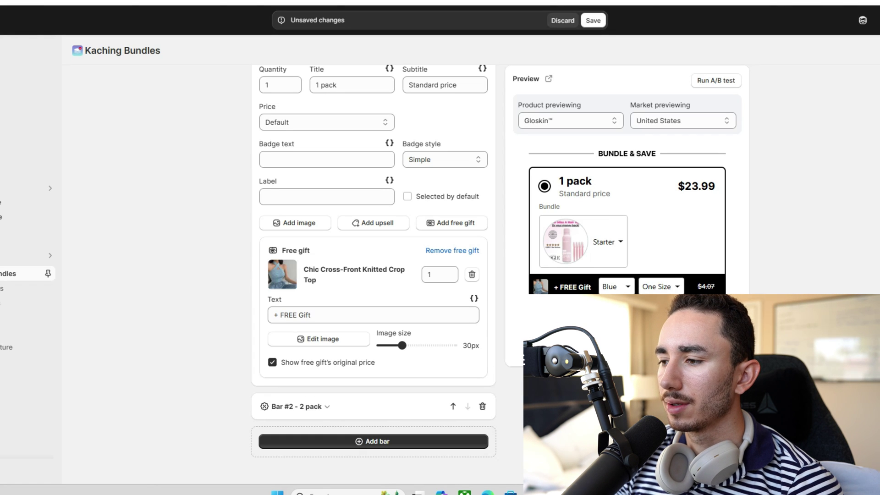
- Set the free gift's text to "+ FREE Hair Spray (Value $19)"
click(299, 315)
text(Hair Spray)
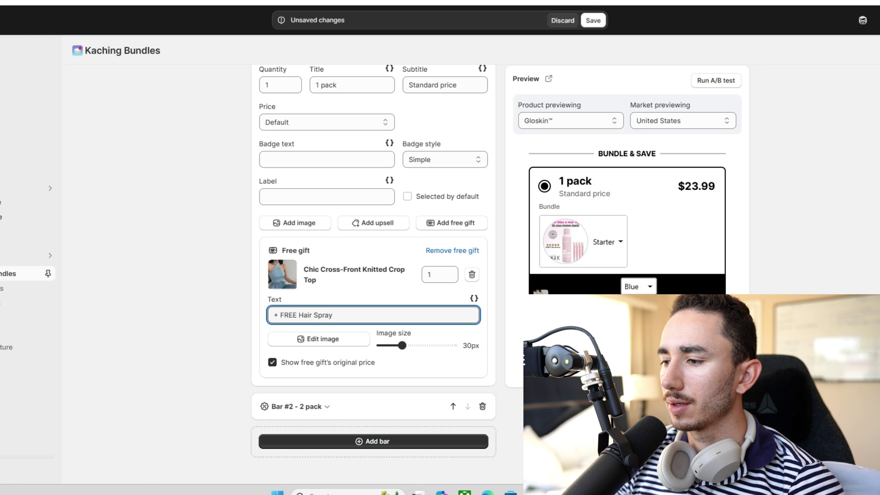
text((Value $19)
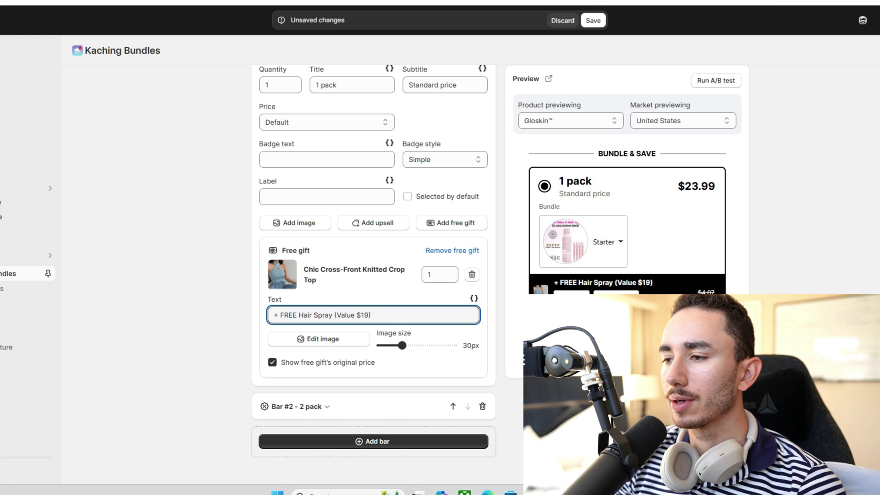
- Change the title of the deal's first bar to "Starter"
scroll(373, 275, up, 3)
click(341, 190)
double_click(328, 189)
click(341, 190)
text(S)
key(ctrl+a)
text(Starter)
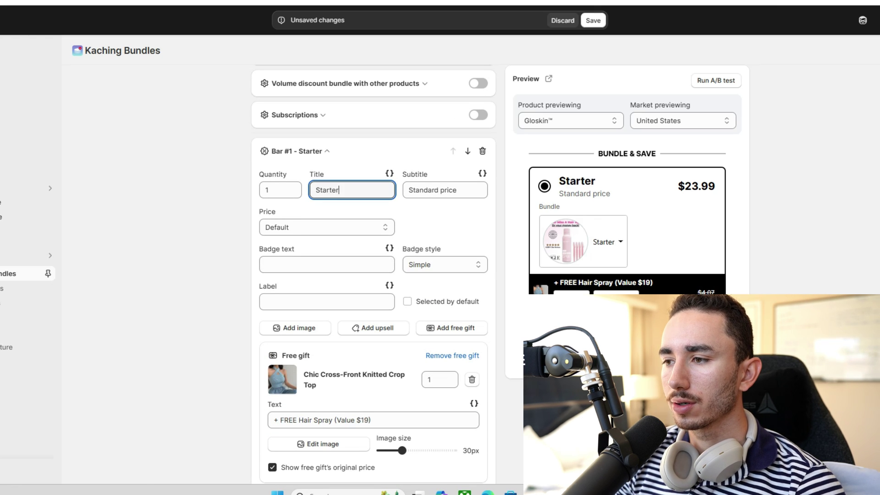
- Change the title of the 2 pack bar to "Expert"
scroll(373, 275, down, 3)
click(295, 403)
click(352, 251)
key(ctrl+a)
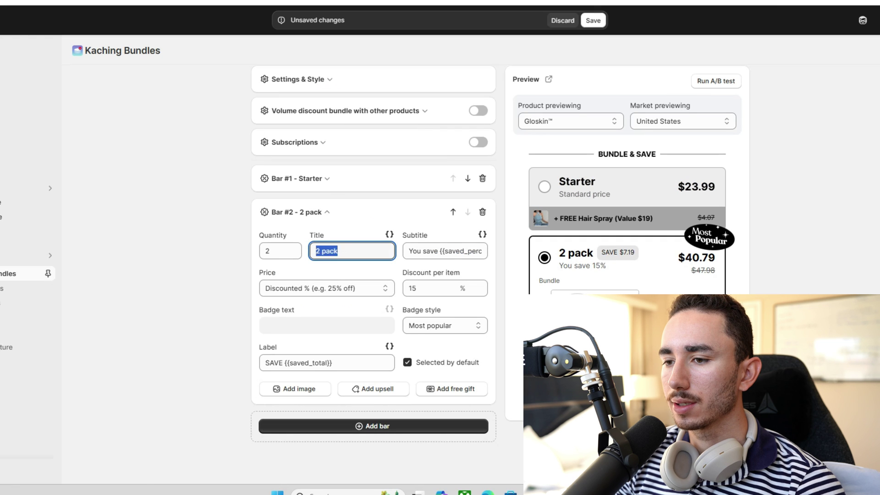
text(Expert)
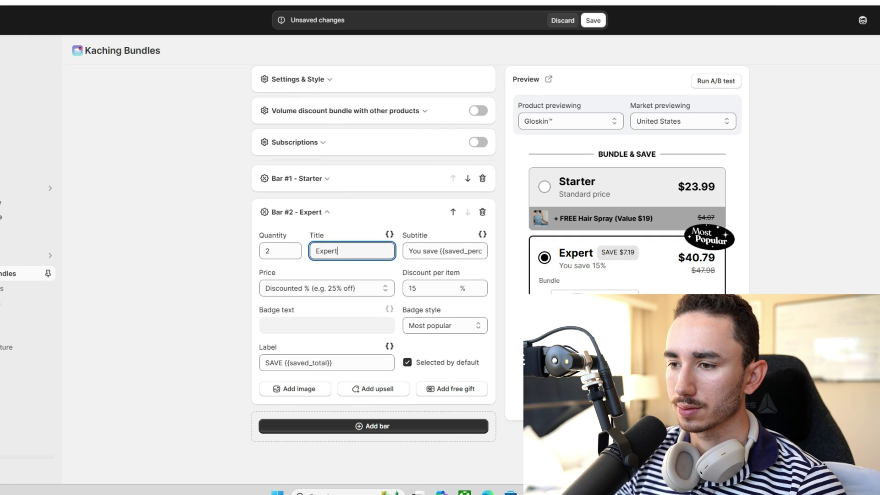
- Add a third bar as a quantity break, title it "Ultimate", and save the deal
click(374, 425)
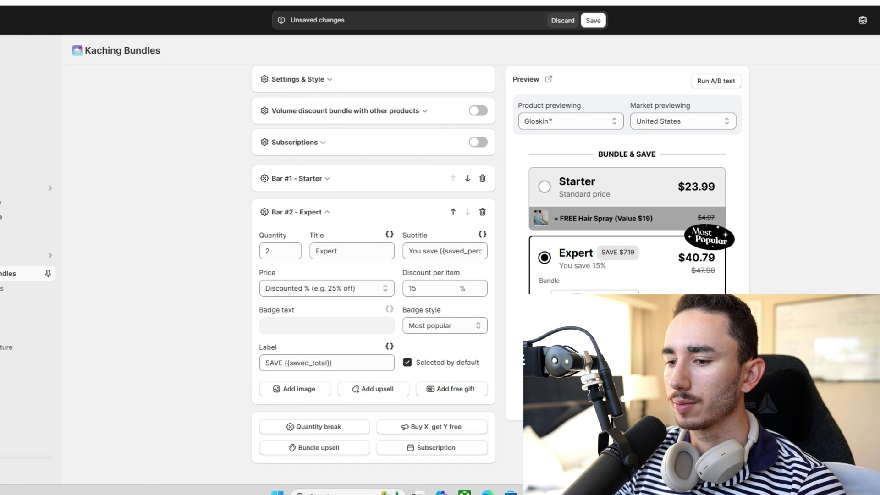
click(314, 427)
click(352, 284)
text(40)
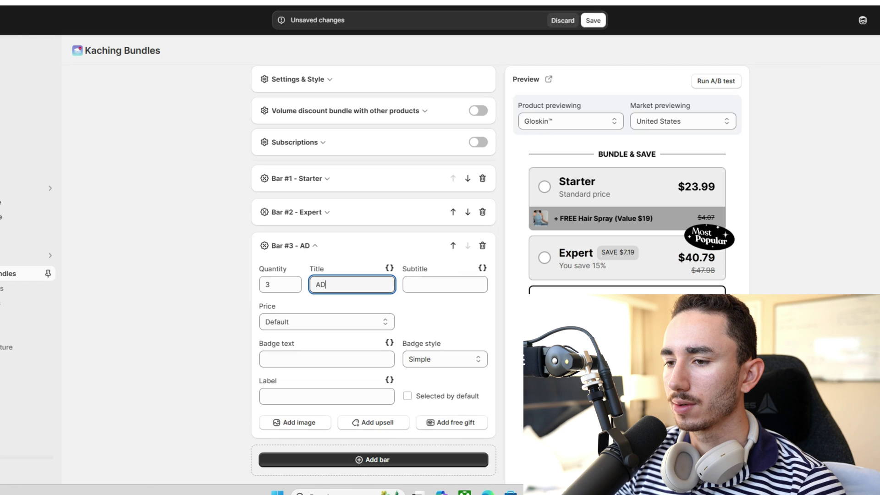
key(BackSpace)
key(BackSpace)
text(Ultimat)
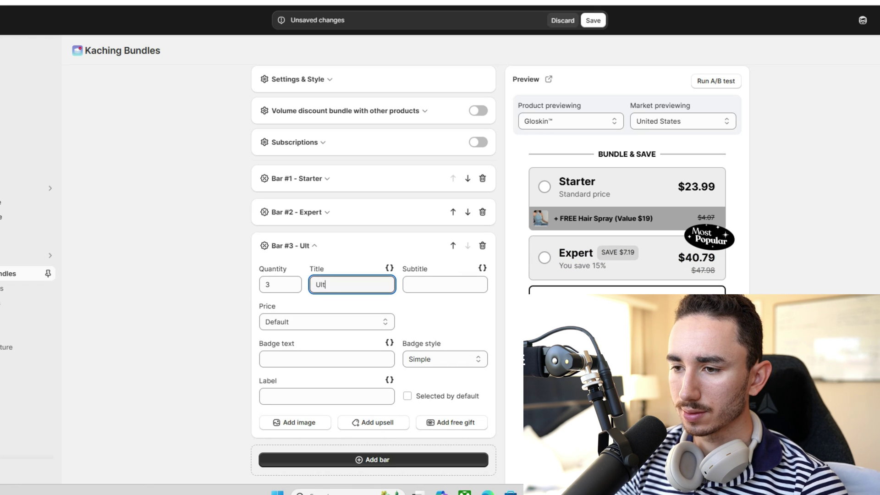
key(BackSpace)
key(BackSpace)
text(ate)
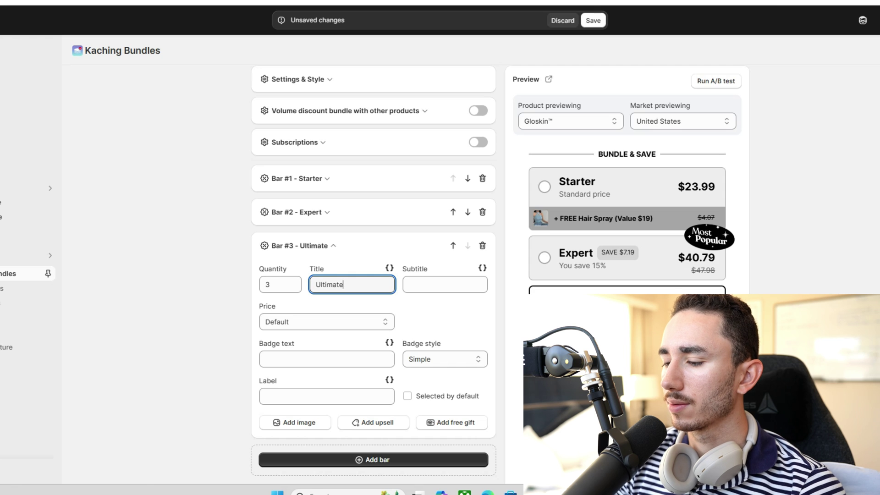
scroll(500, 270, down, 2)
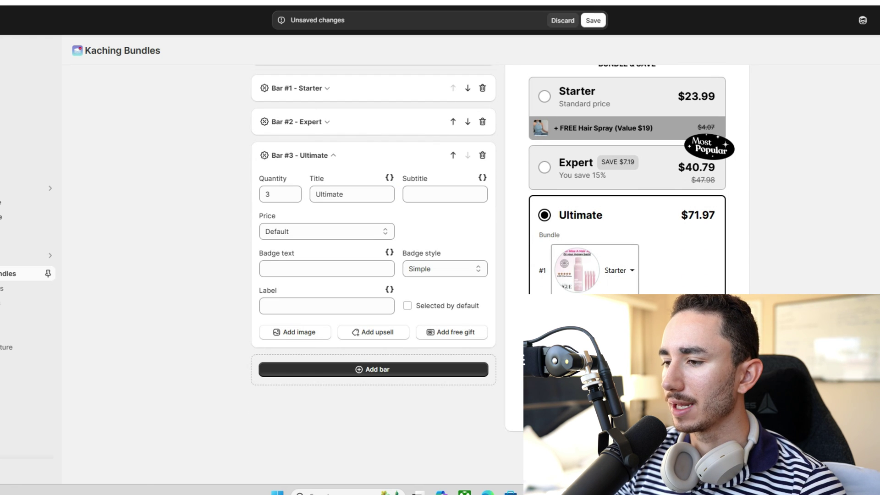
key(ctrl+s)
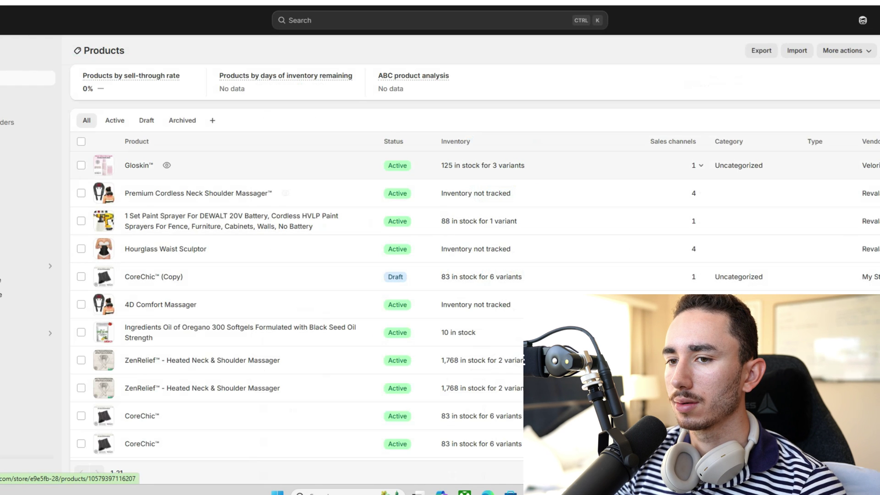
- Delete the Expert and Ultimate variants from the Gloskin product and save the product
click(139, 165)
scroll(412, 257, down, 7)
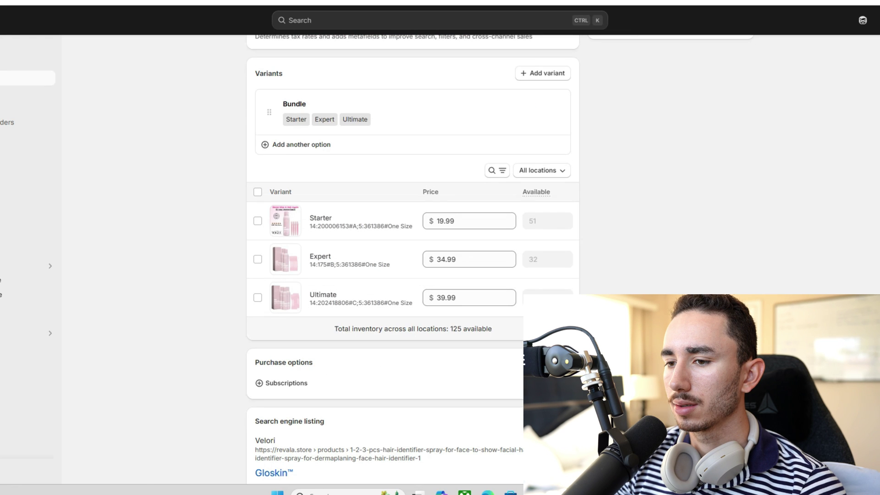
click(258, 259)
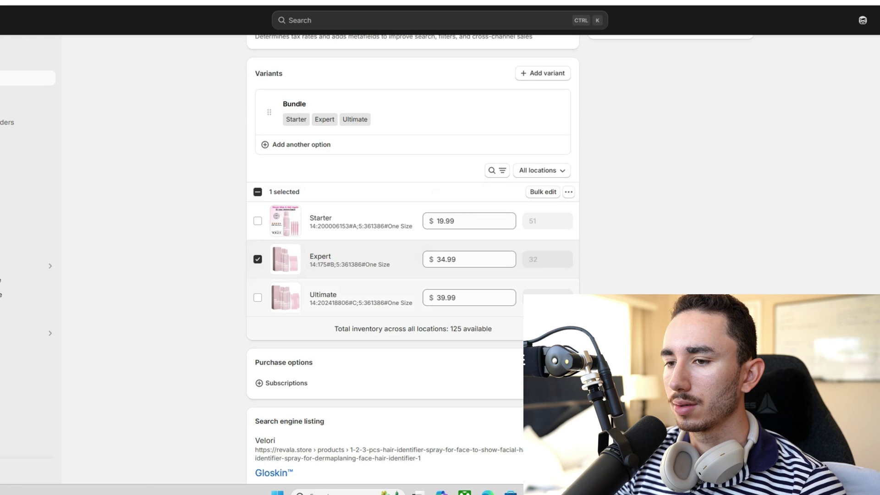
click(257, 298)
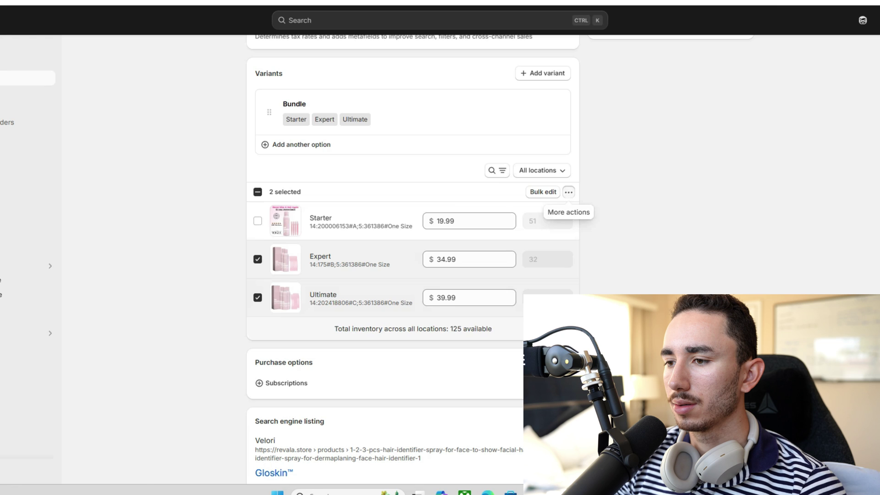
click(568, 191)
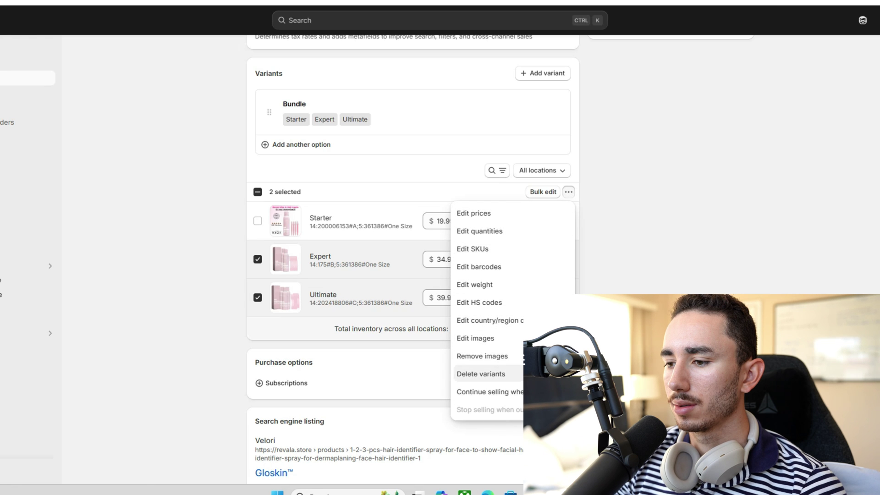
click(481, 374)
click(593, 20)
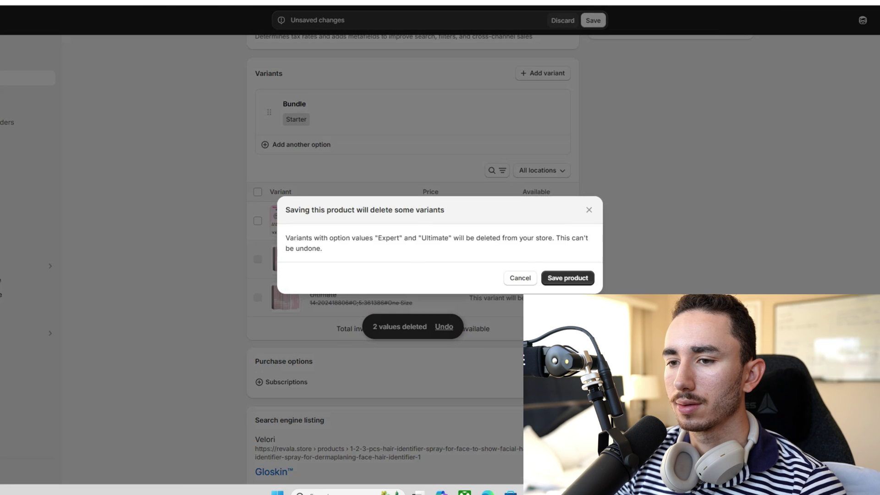
click(567, 277)
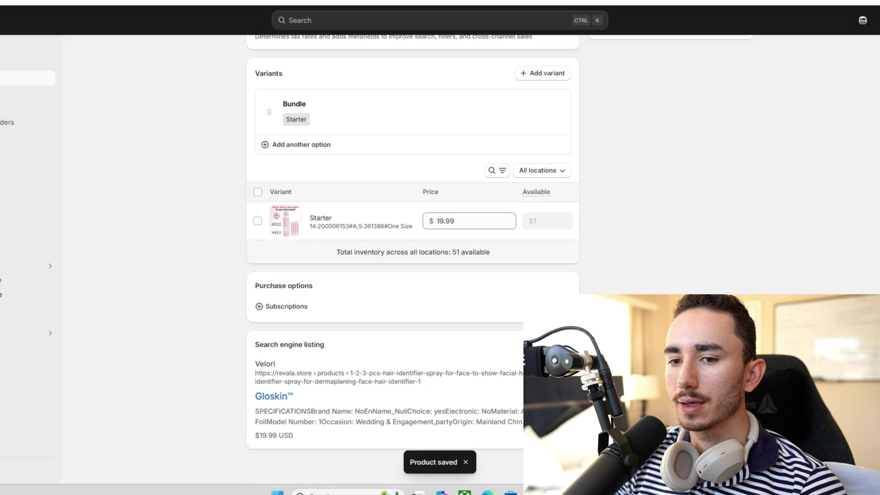
- Open the Kaching Bundles app from the installed apps
click(50, 333)
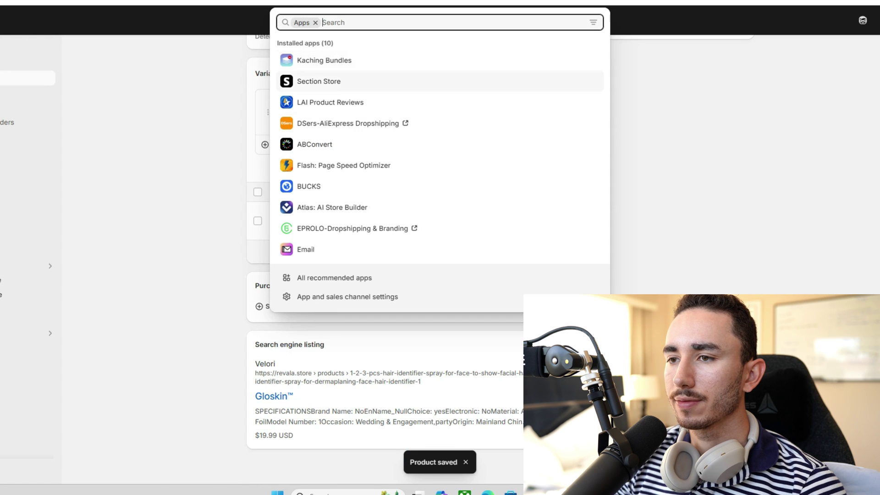
click(324, 59)
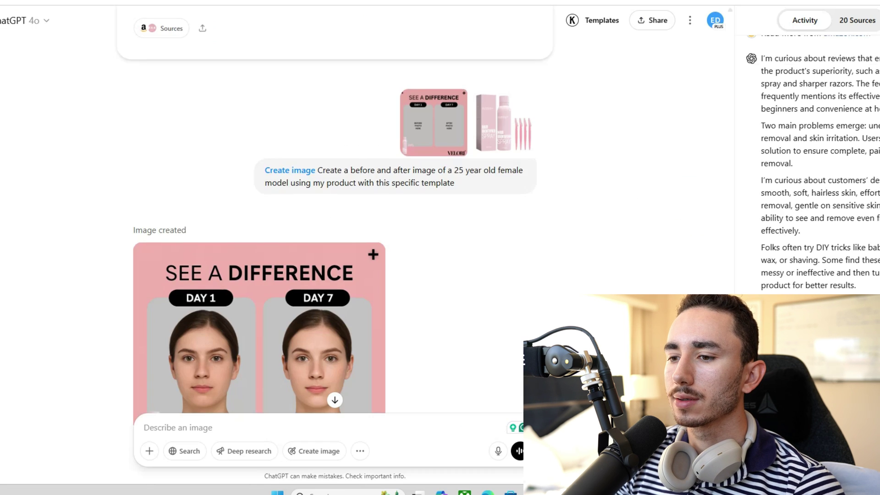
- In ChatGPT, write a follow-up prompt: "make the model look more realistic, take the photos selfie style from an iPhone 14 or less quality."
scroll(259, 183, down, 4)
mouse_move(373, 65)
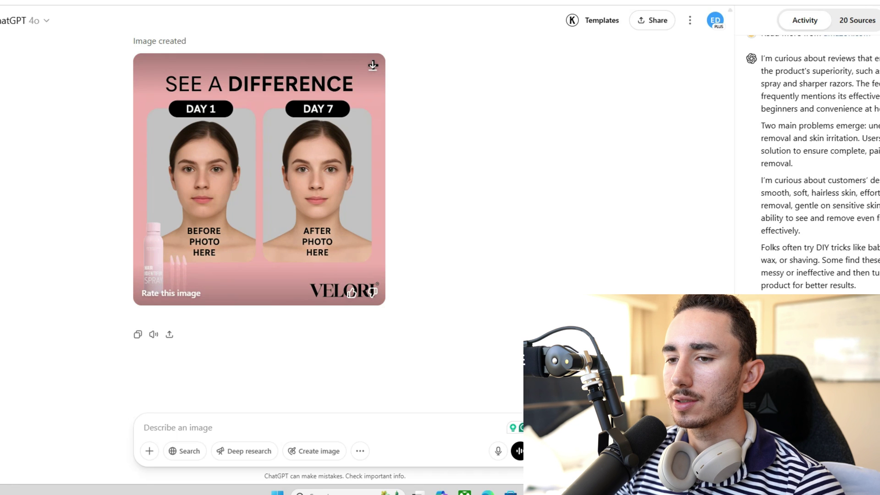
scroll(259, 183, up, 10)
scroll(259, 183, down, 8)
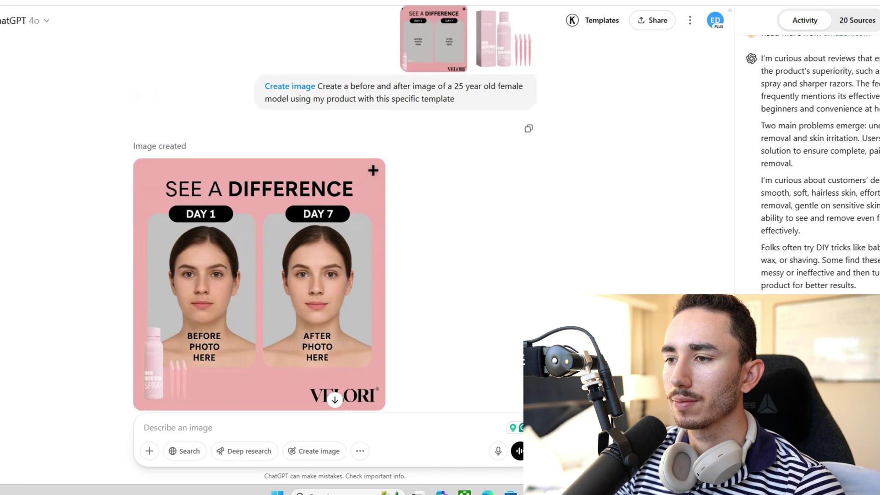
scroll(374, 170, down, 3)
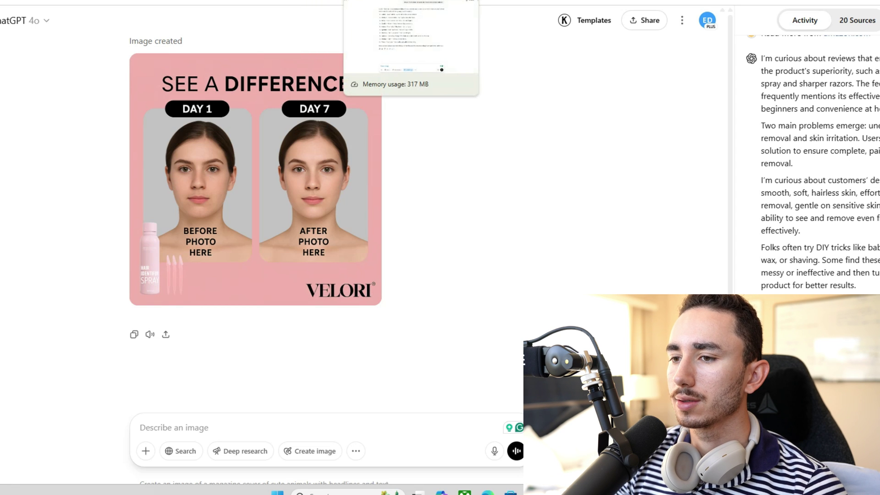
text(make the model)
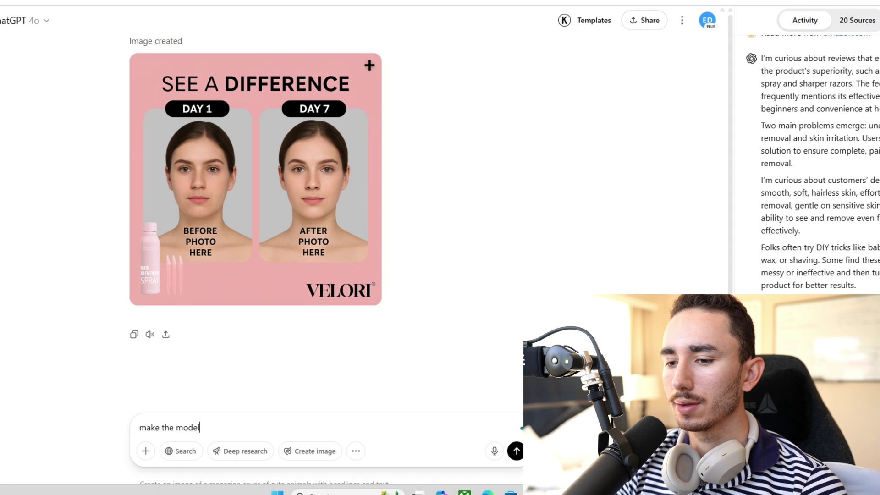
text( look more rea)
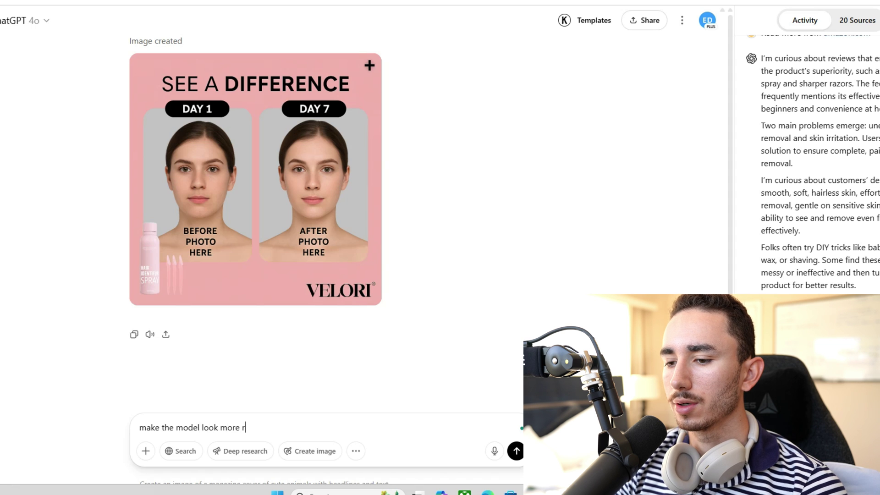
key(BackSpace)
text(al)
text(istic, take the)
text( ph)
text(o)
key(BackSpace)
text(ph)
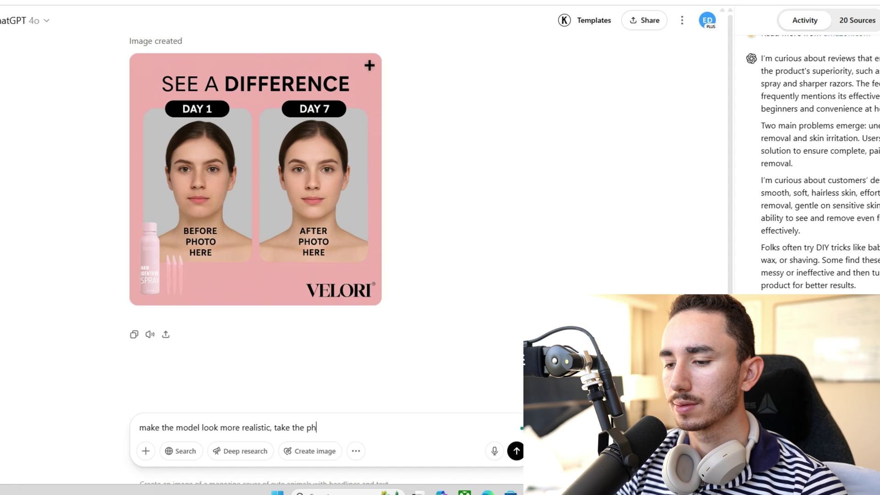
text(otos selfie style)
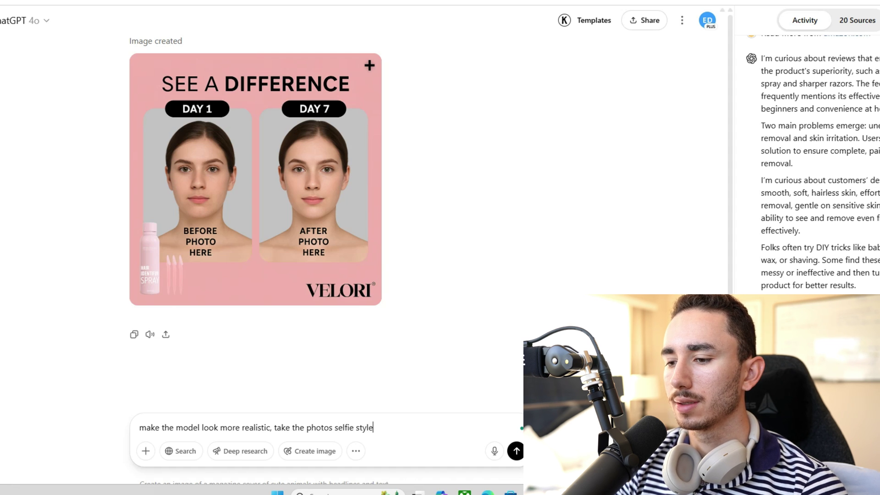
text( froi)
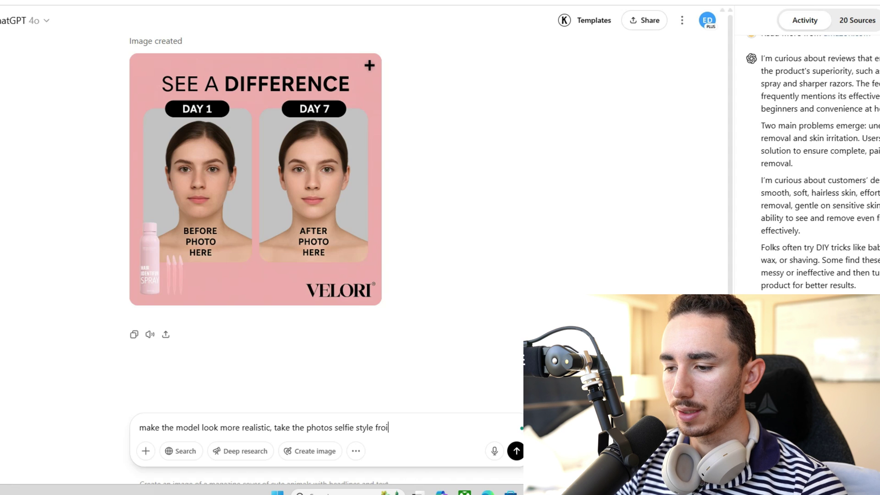
key(BackSpace)
text(m an iPhone )
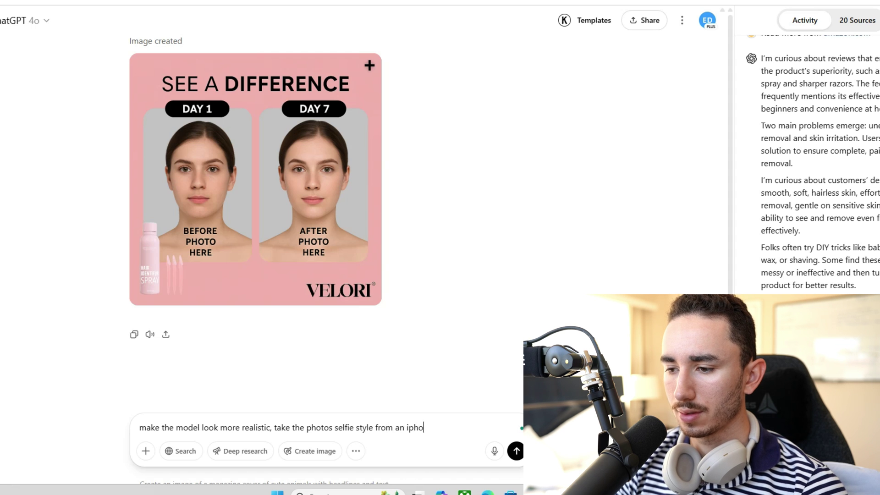
text(14 or less)
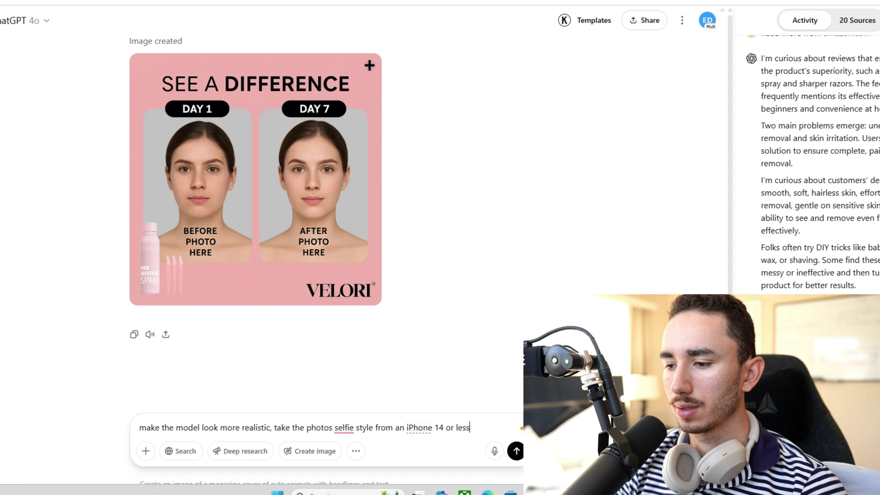
text( quality.)
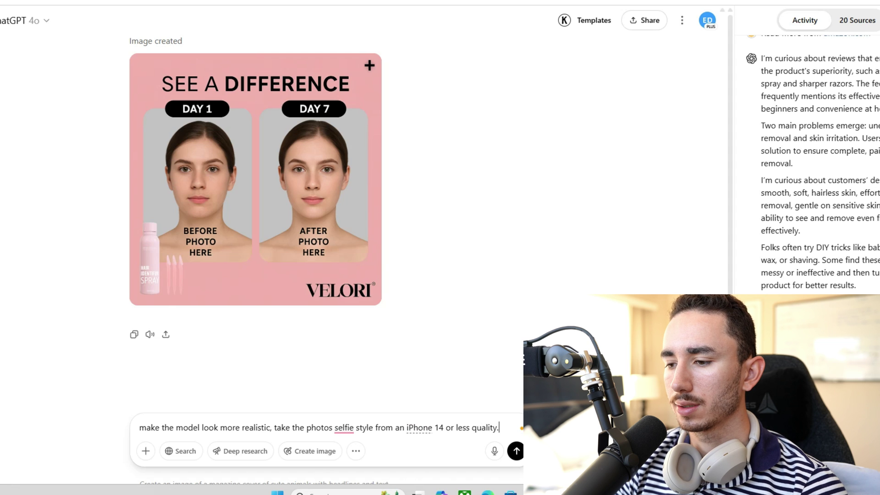
- Add a request to remove the text "before photo here" and "after photo here" from the image, and send the prompt
text( Also remove)
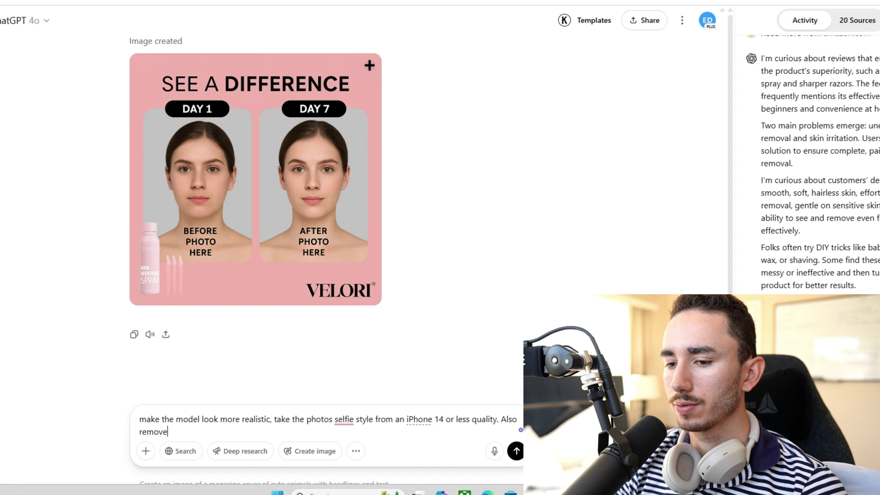
text( the text of )
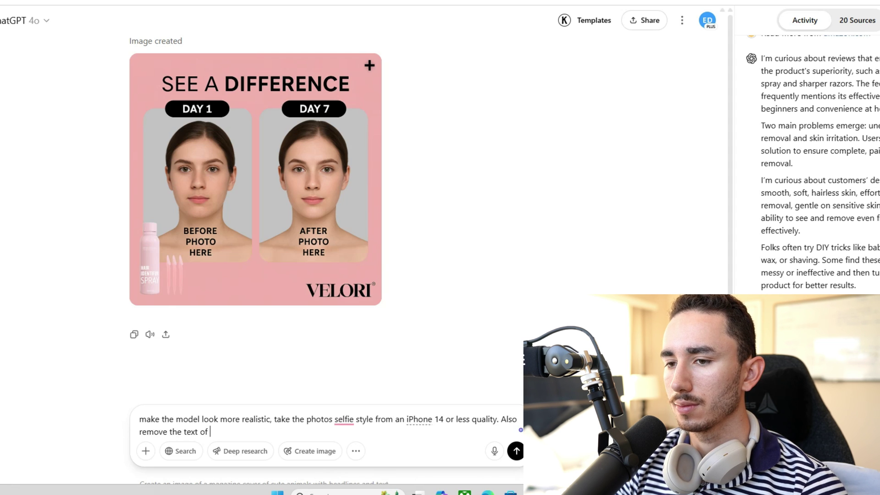
text(before phot)
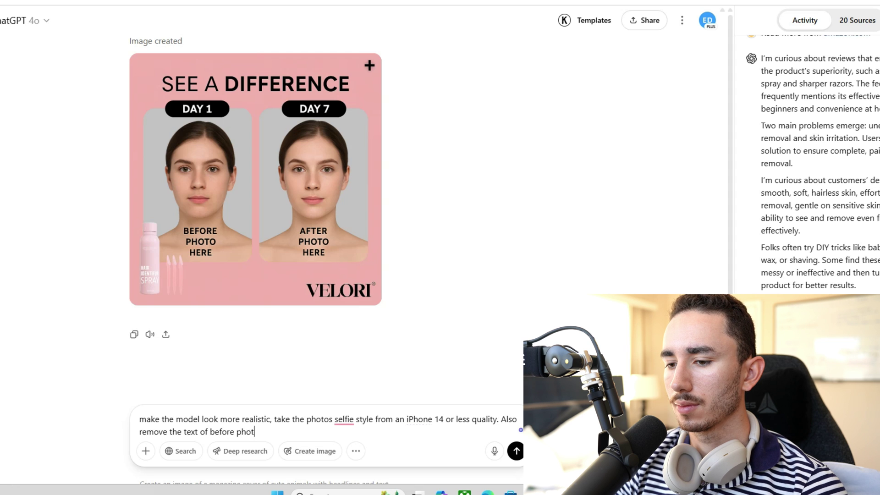
text(o here and aff)
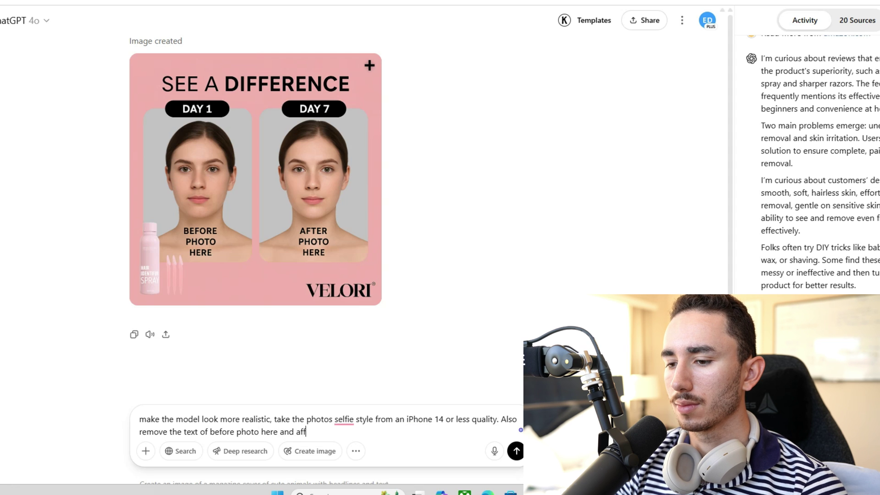
key(BackSpace)
text(ter photo h)
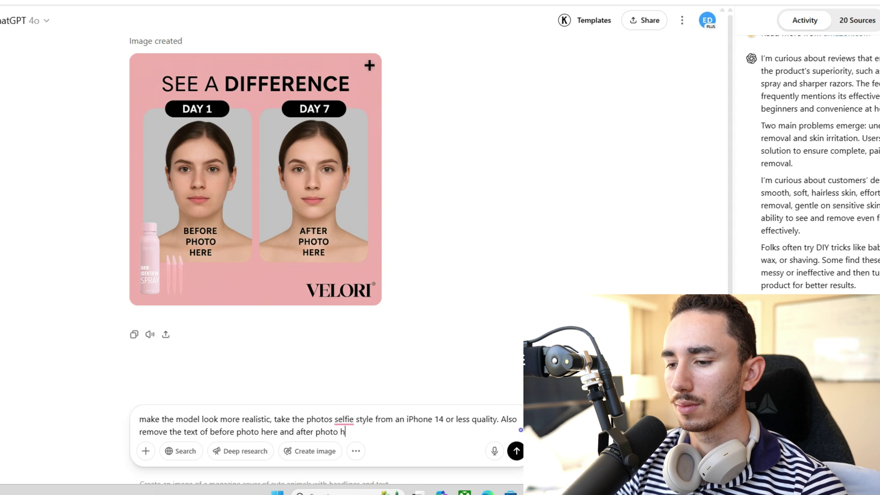
text(ere")
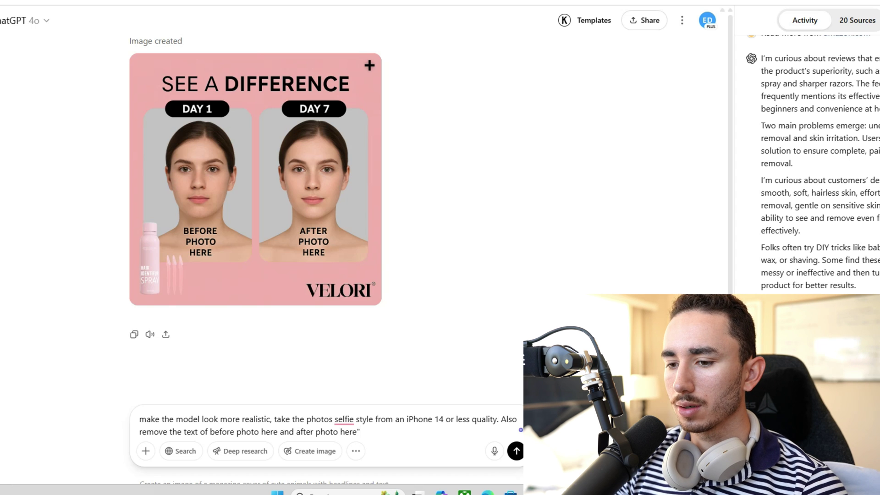
text(")
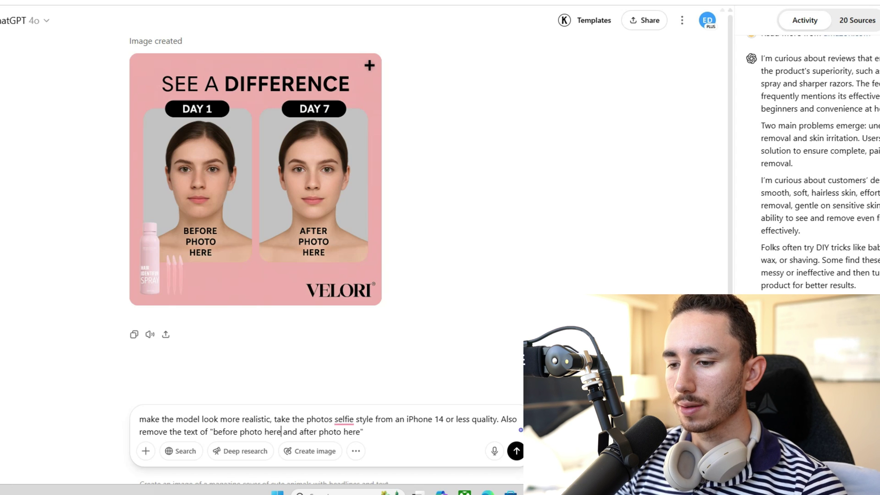
click(283, 431)
text(")
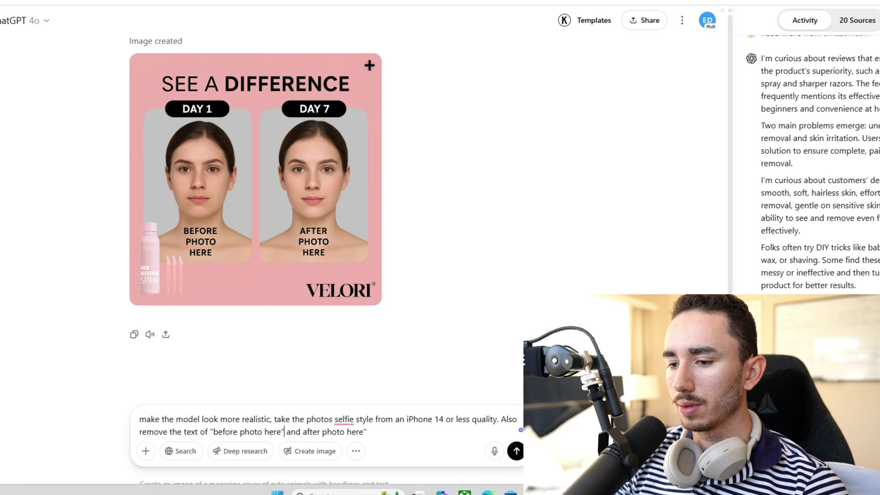
key(Return)
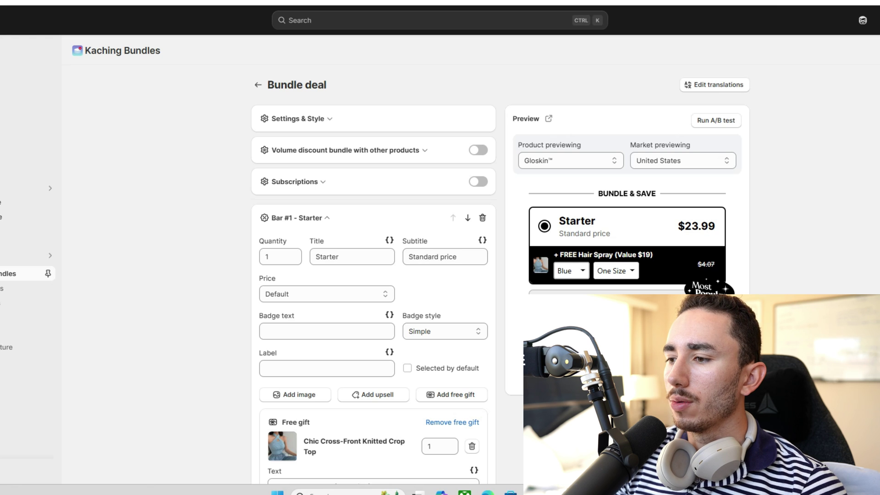
- Switch back to Shopify, open the product list separately from the bundle deal, and open the Gloskin product's variants
scroll(374, 275, down, 1)
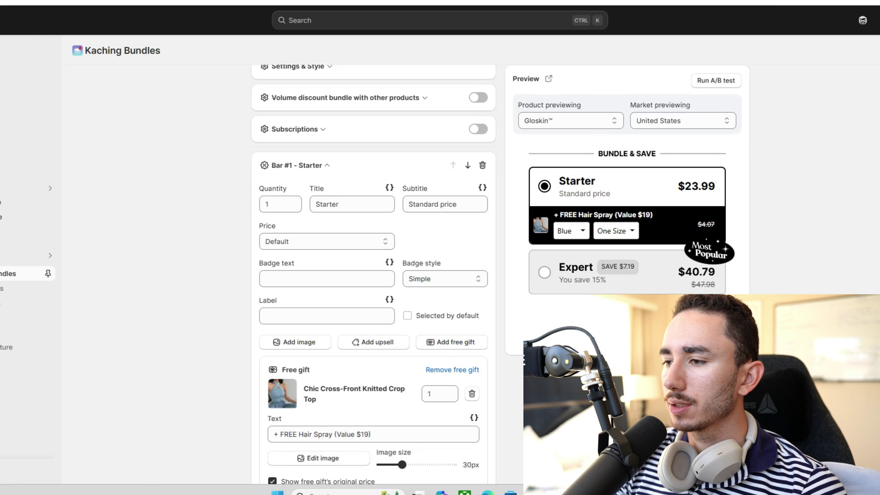
right_click(5, 83)
key(Escape)
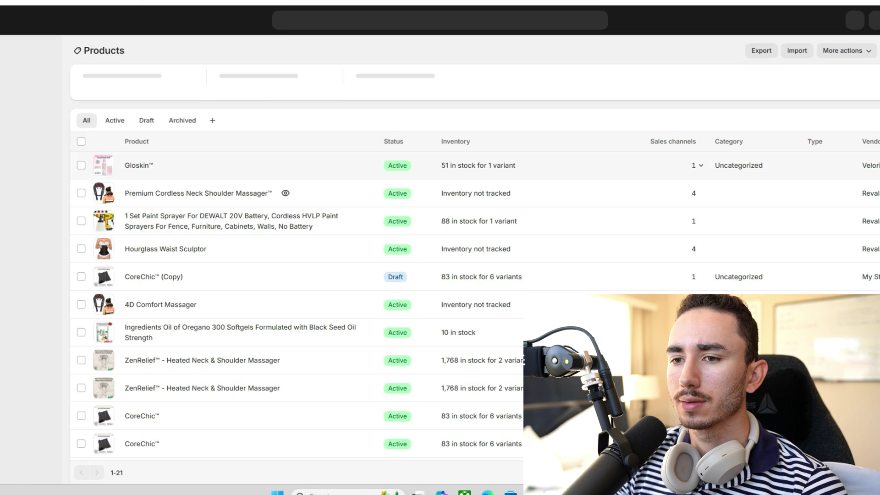
click(137, 165)
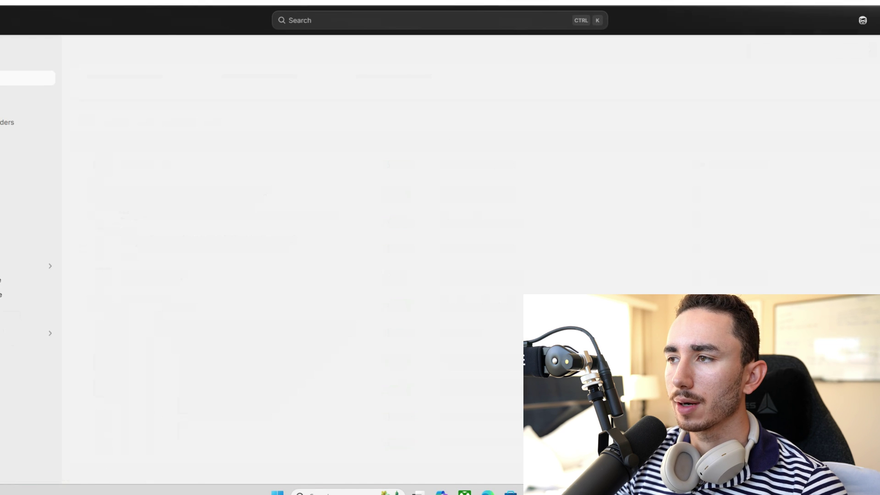
scroll(413, 229, down, 3)
scroll(412, 229, down, 2)
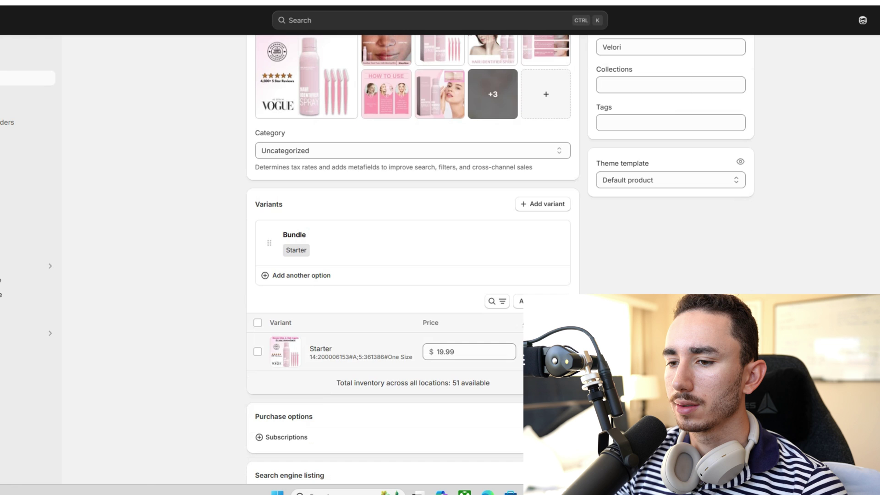
- Open the Starter variant in the bulk editor and show the Compare-at price column
click(257, 351)
click(545, 322)
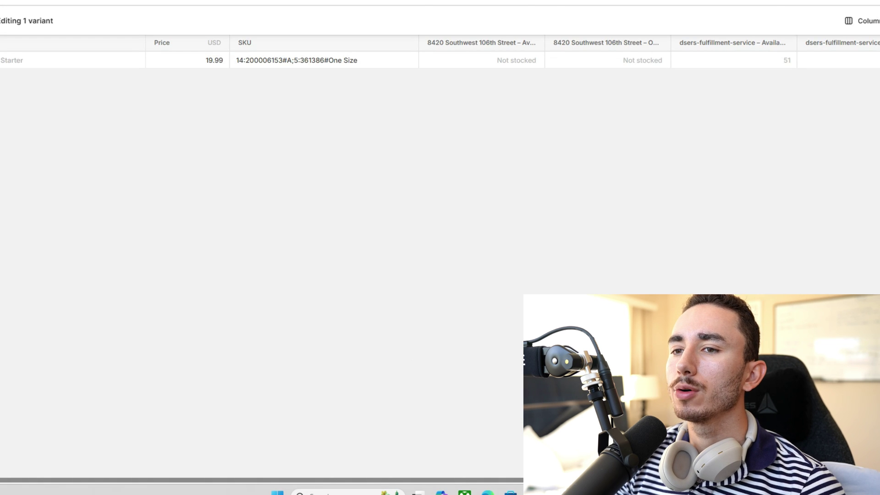
click(862, 21)
click(741, 147)
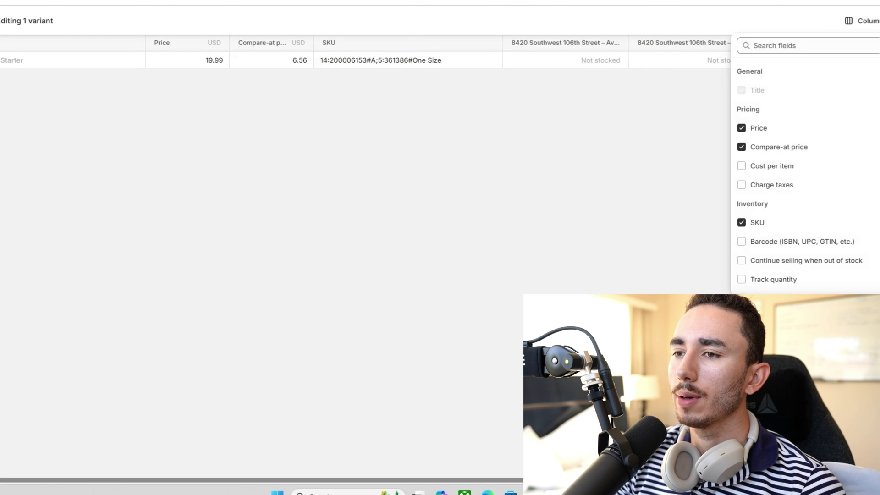
- Set the Starter variant's compare-at price to 29.99 and save
click(271, 60)
text(29)
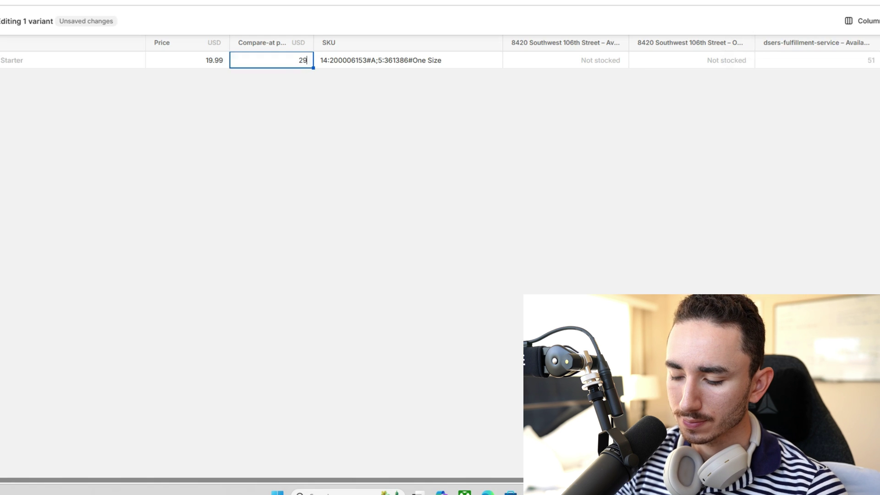
text(.99)
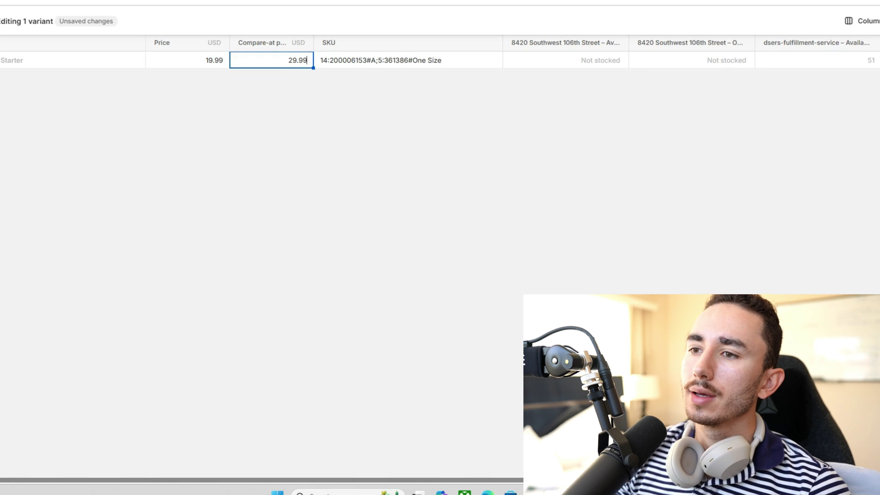
key(ctrl+s)
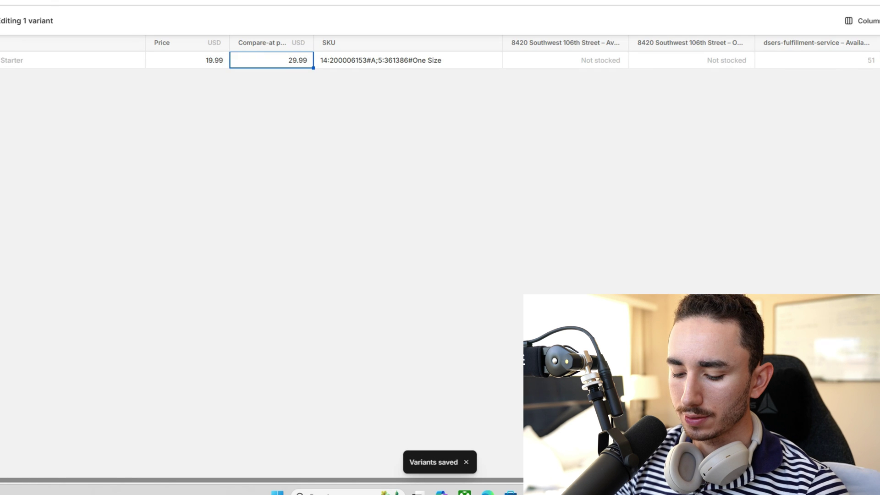
- Set the Starter variant's compare-at price to 34.99, save, and return to the Kaching Bundles deal
click(298, 60)
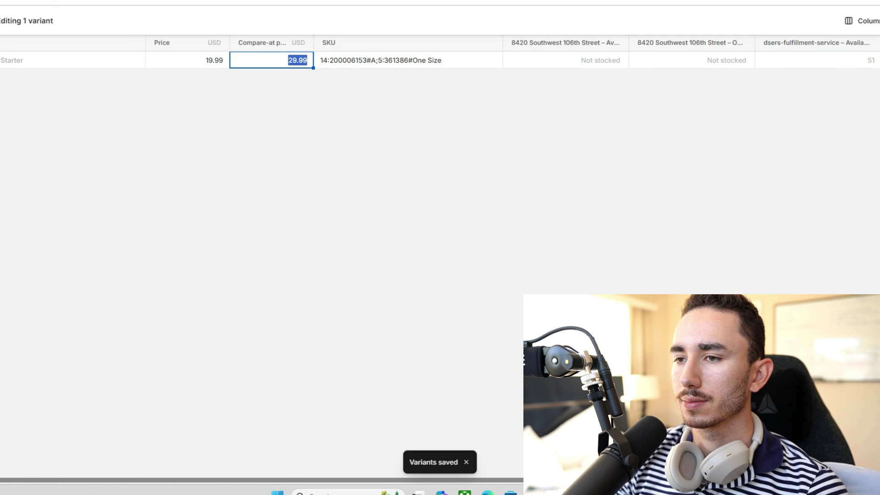
text(34.99)
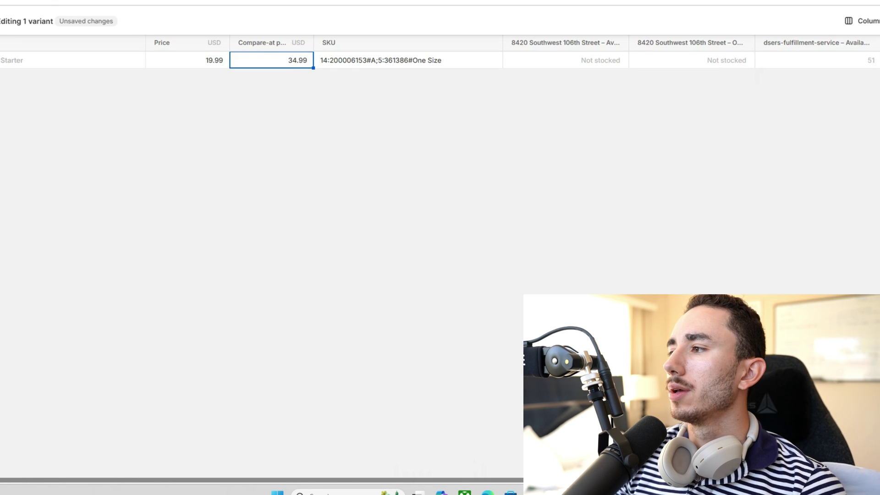
key(ctrl+s)
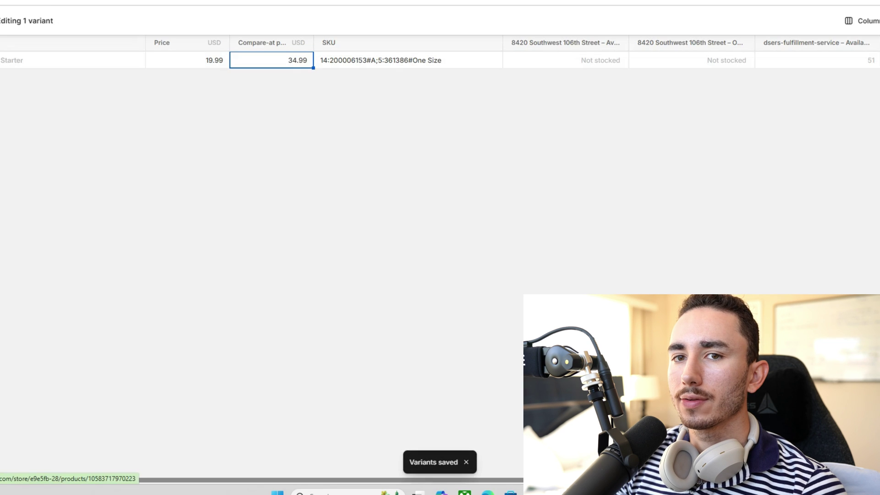
key(alt+Left)
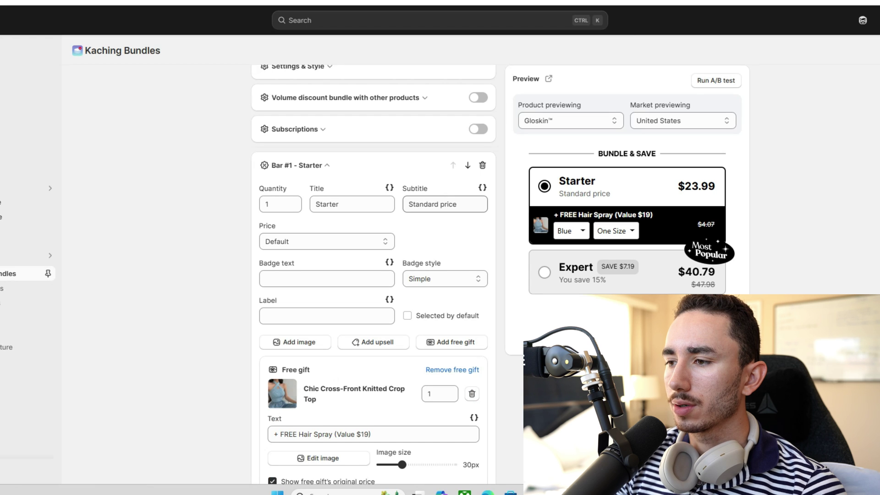
- Open the bundle deals list separately from the Gloskin deal and open the ZenRelief Volume Discount deal for reference
triple_click(447, 205)
click(208, 256)
scroll(208, 257, up, 1)
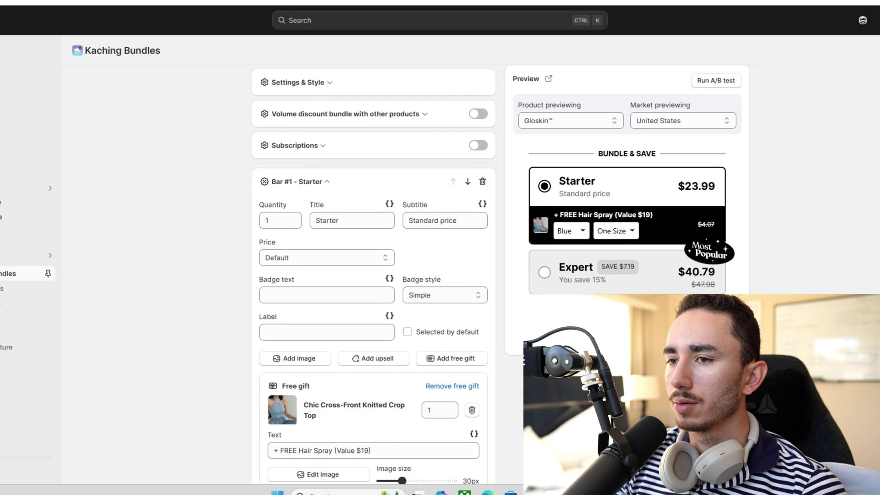
scroll(209, 256, up, 1)
right_click(2, 275)
click(28, 289)
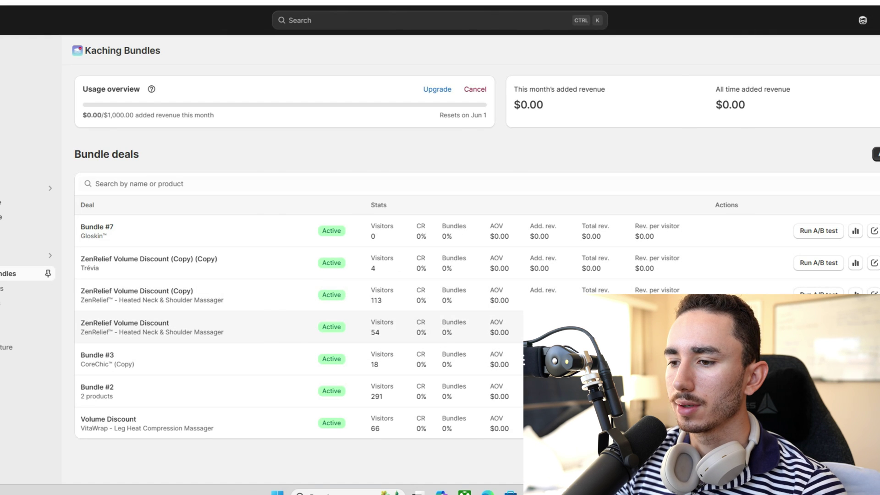
click(151, 327)
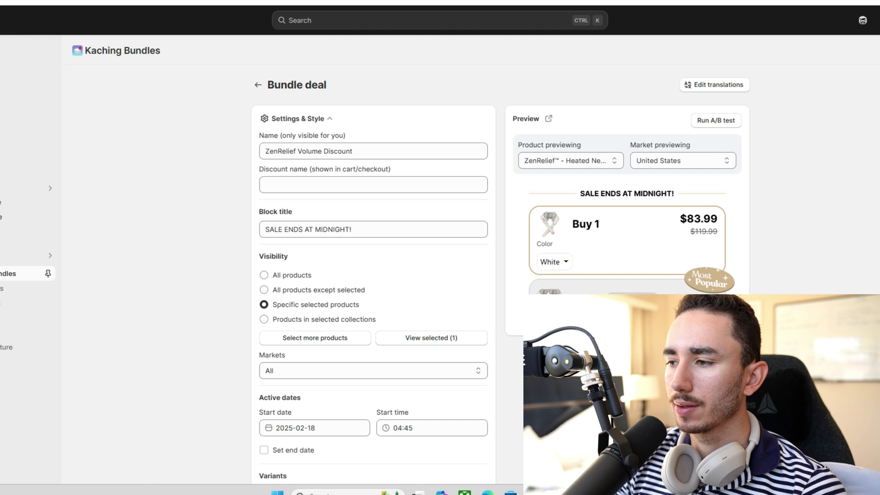
- Examine the settings of the ZenRelief deal and the label text of its Buy 2 bar
scroll(373, 275, down, 12)
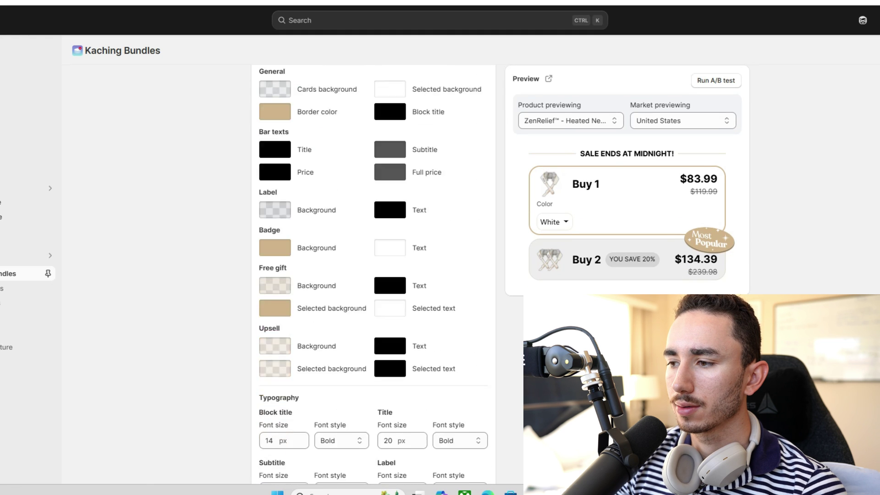
scroll(373, 275, down, 8)
click(295, 391)
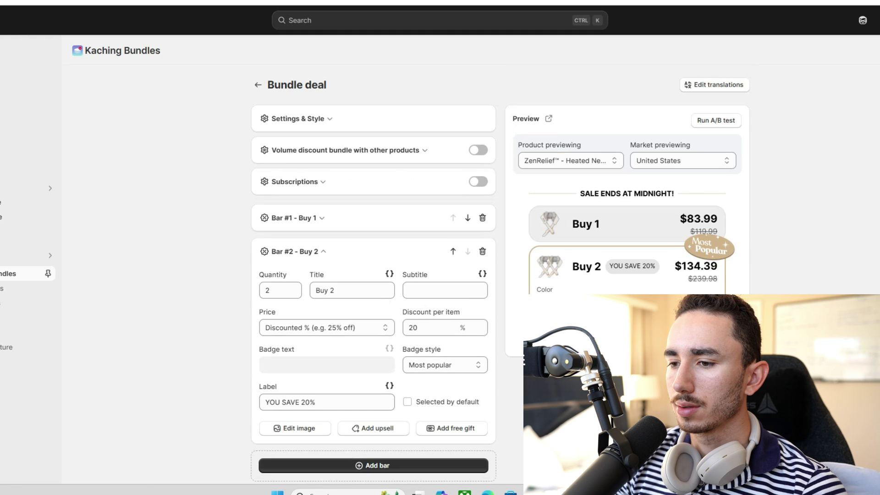
double_click(305, 402)
key(ctrl+a)
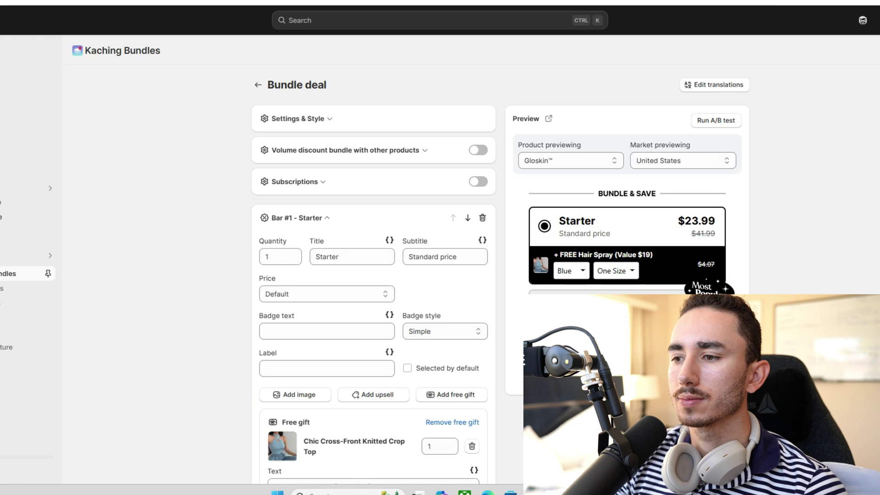
- In the Gloskin deal, try the saved_money placeholder in the Expert bar's subtitle
scroll(373, 275, down, 5)
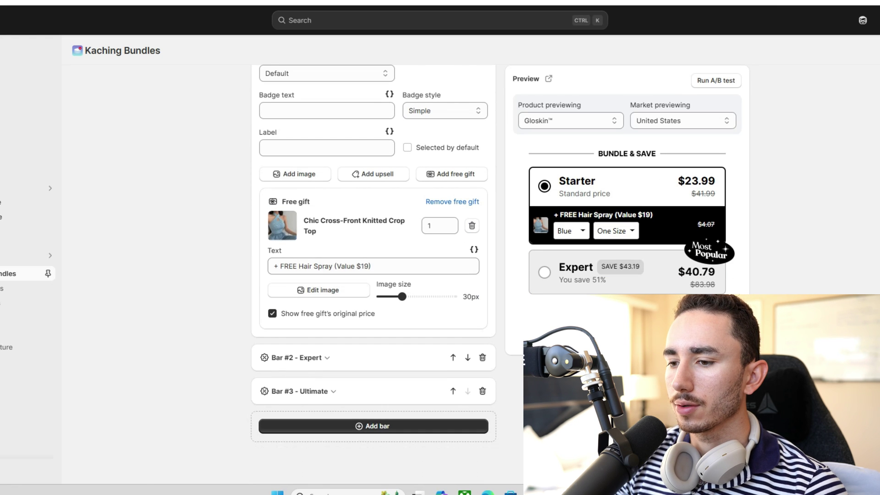
click(296, 358)
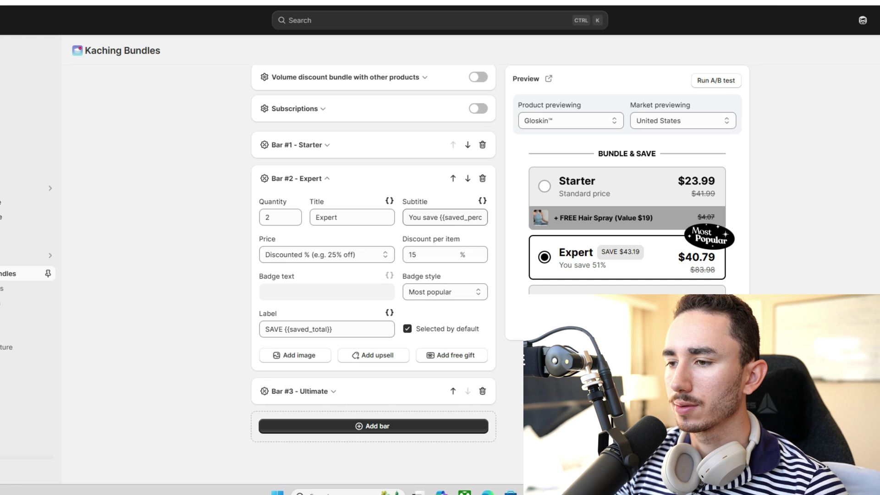
drag(452, 217, 497, 218)
click(458, 218)
drag(442, 218, 477, 217)
text(money)
click(448, 233)
- Try discounts of 25% and 20% per item on the Expert bar
click(416, 255)
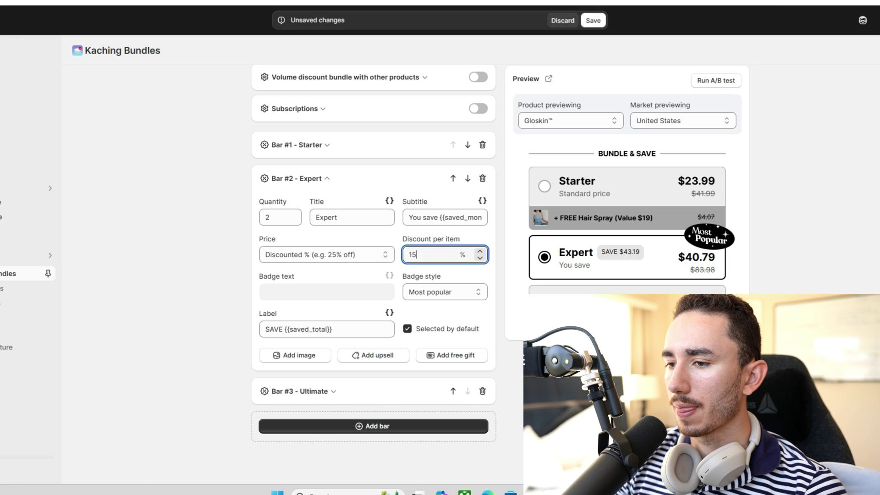
key(ctrl+a)
text(2)
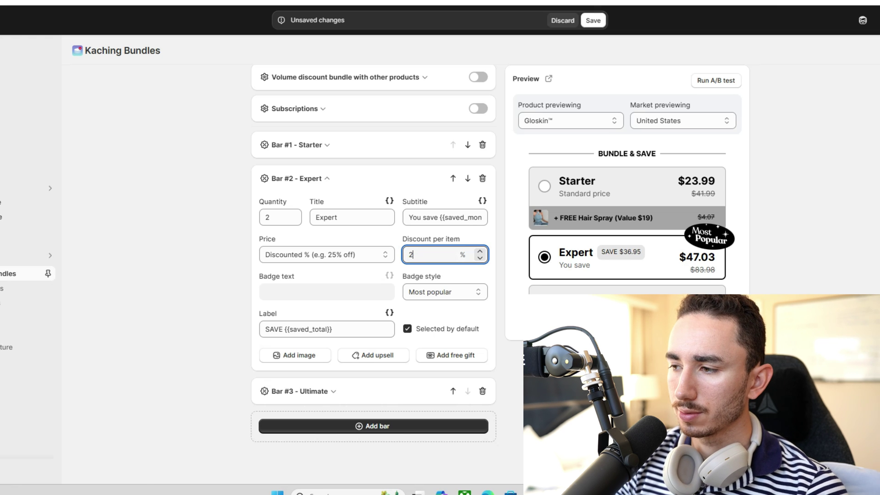
text(5)
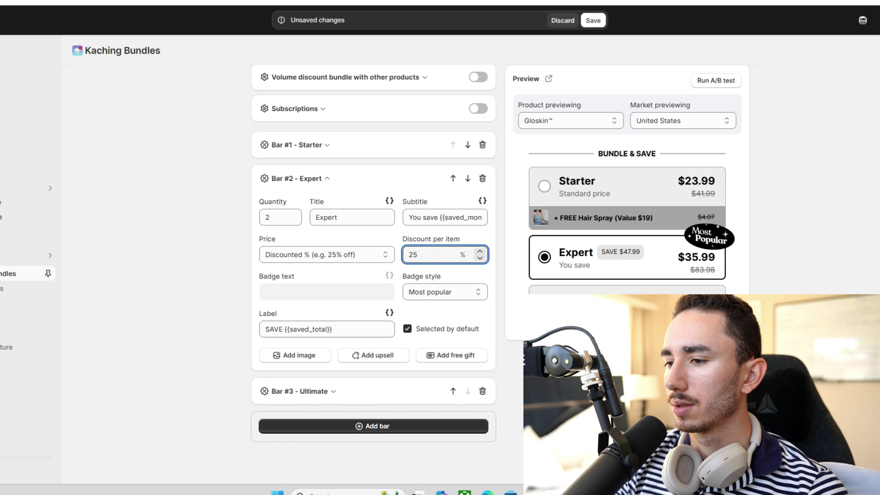
key(BackSpace)
text(0)
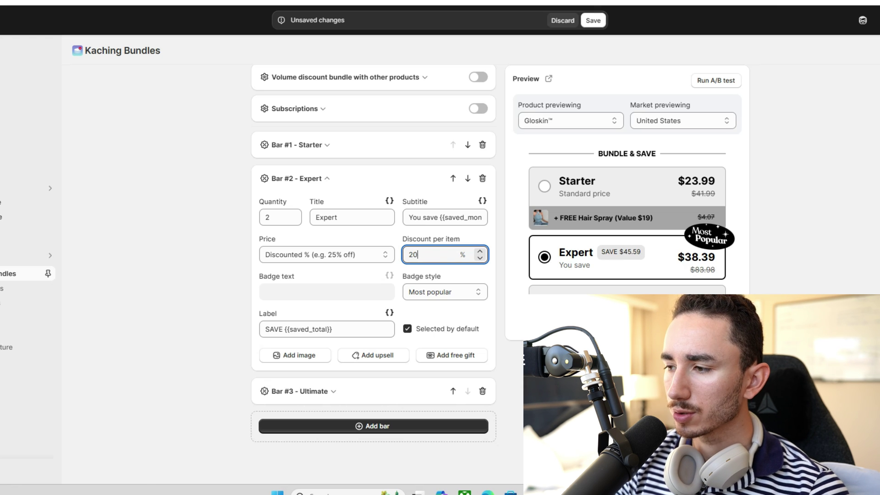
- Change the Expert bar's price type to Discounted $ and set its discount per item to 6 USD
click(299, 391)
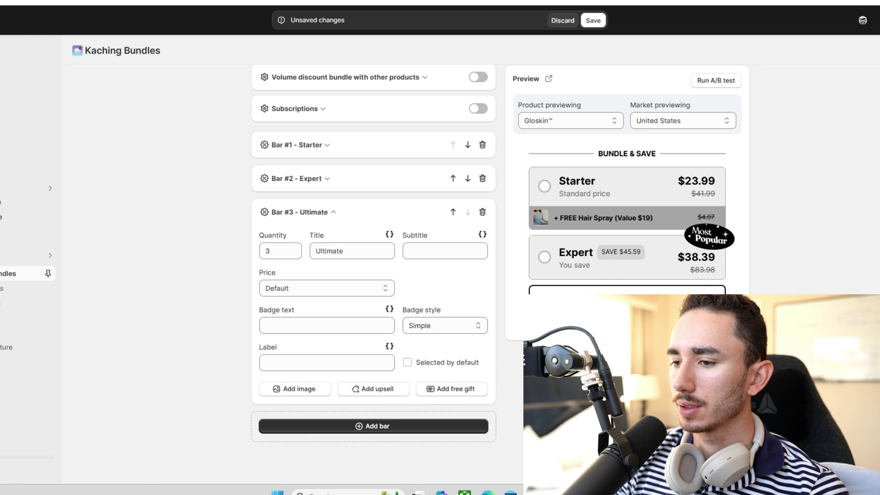
click(326, 288)
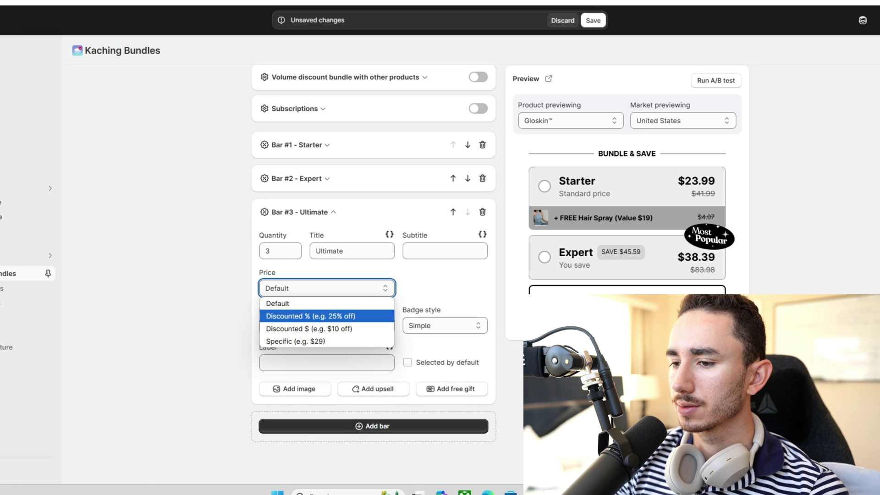
click(296, 178)
click(327, 255)
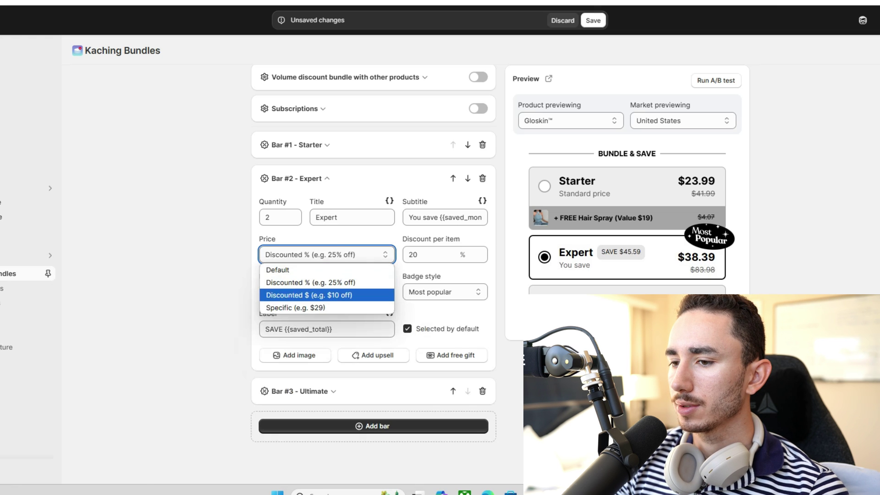
click(309, 295)
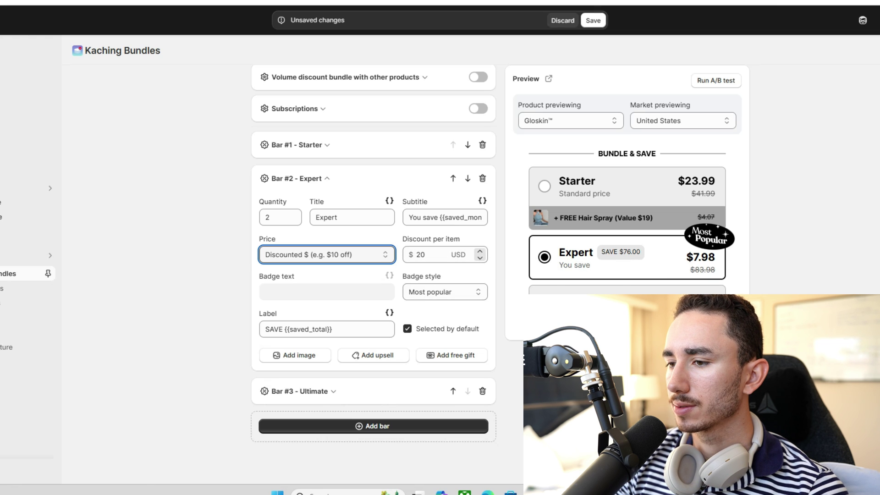
double_click(480, 258)
click(480, 257)
double_click(480, 258)
double_click(480, 258)
triple_click(480, 258)
click(480, 258)
double_click(480, 257)
click(480, 257)
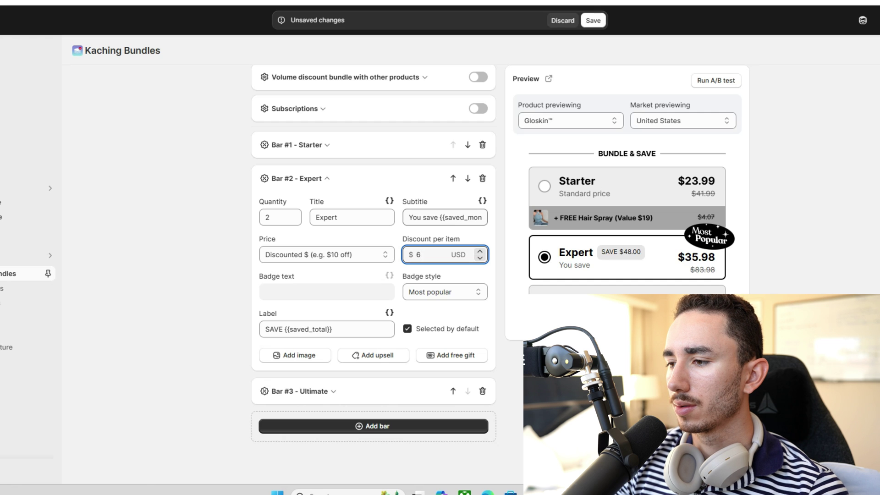
- Change the Expert bar's subtitle placeholder back to saved_percentage
drag(455, 217, 479, 218)
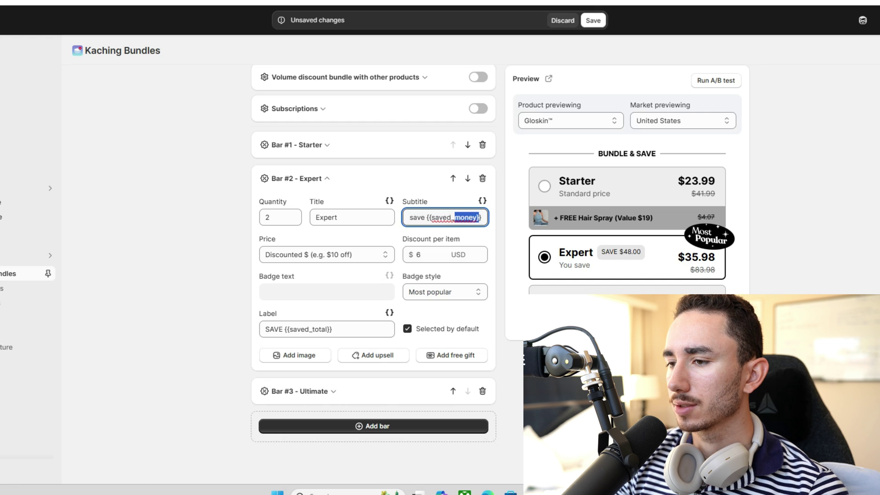
text(percentage)
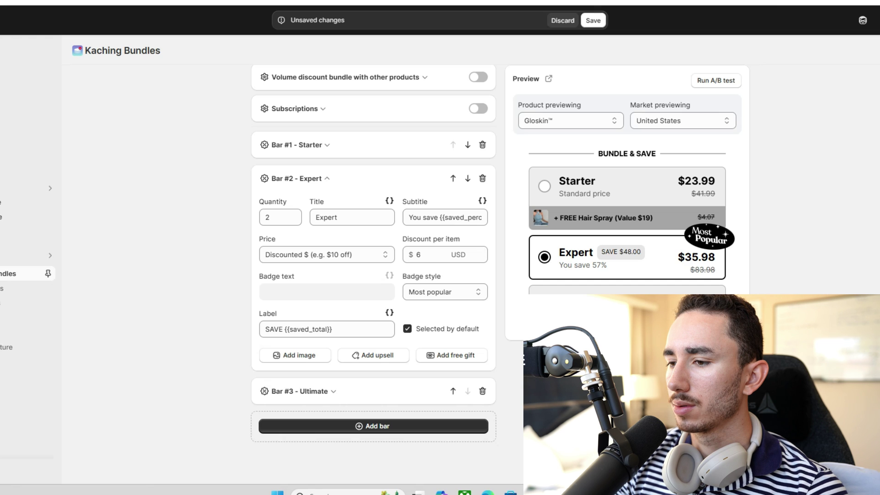
click(331, 329)
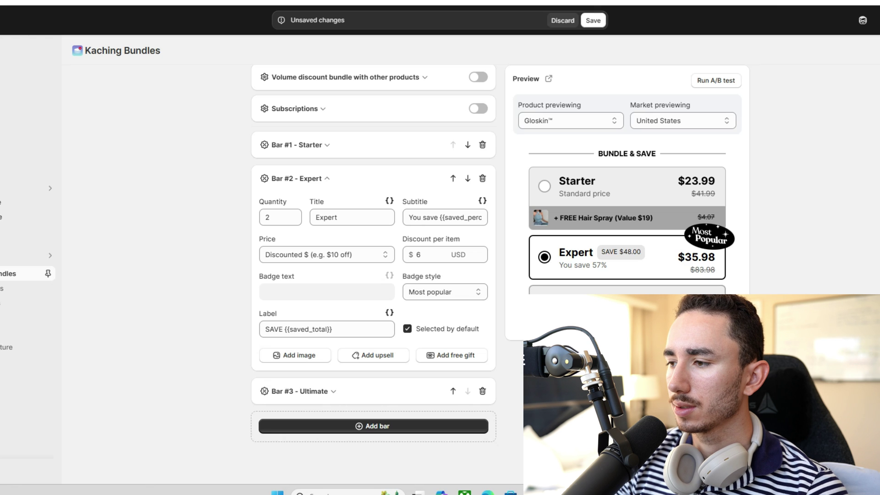
- Open the Gloskin deal's border color for editing and copy the border color code from the ZenRelief deal
scroll(374, 275, up, 2)
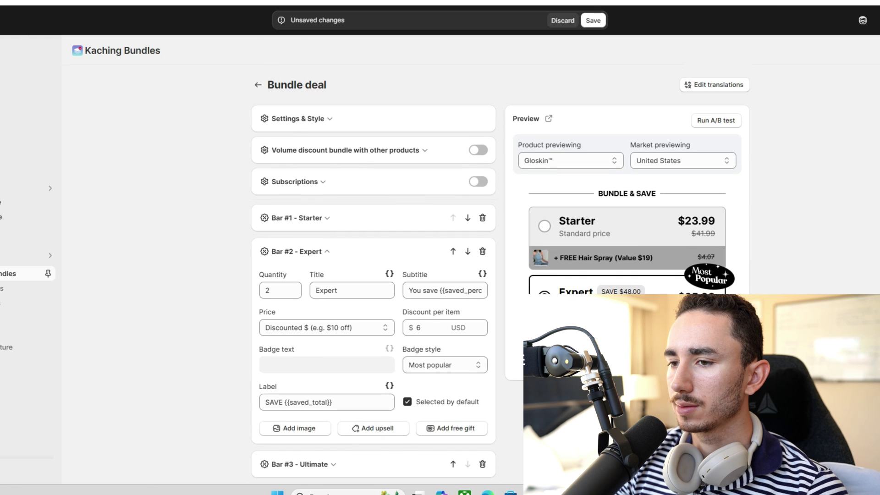
click(298, 118)
scroll(374, 275, down, 15)
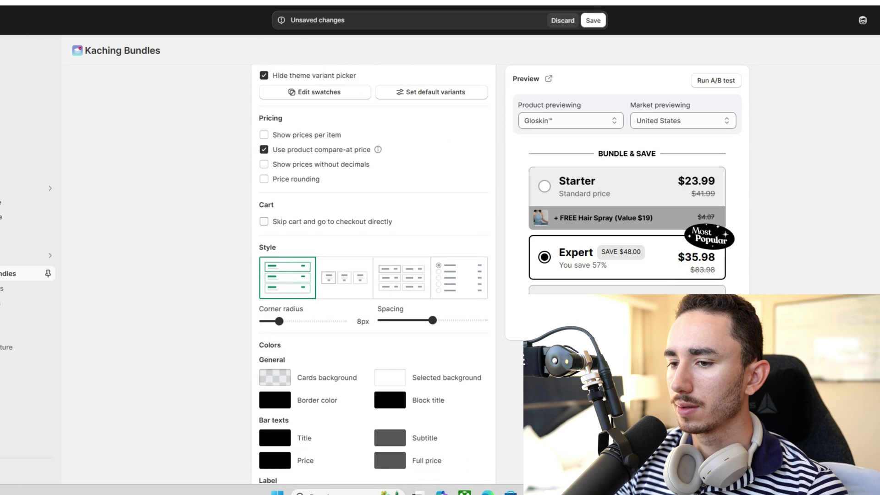
click(274, 201)
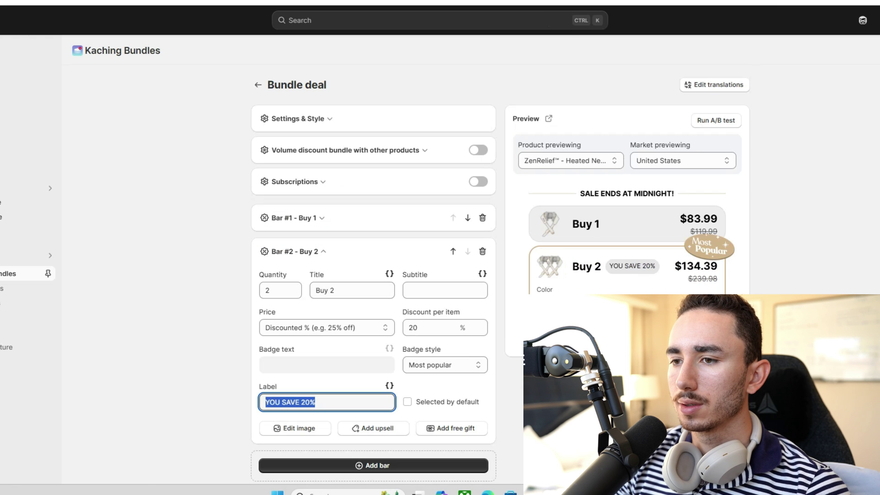
click(298, 118)
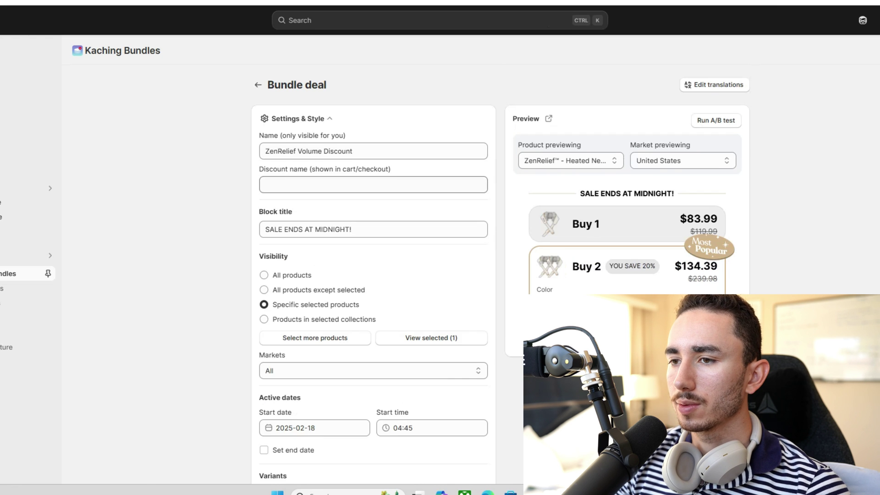
scroll(373, 275, down, 12)
click(275, 306)
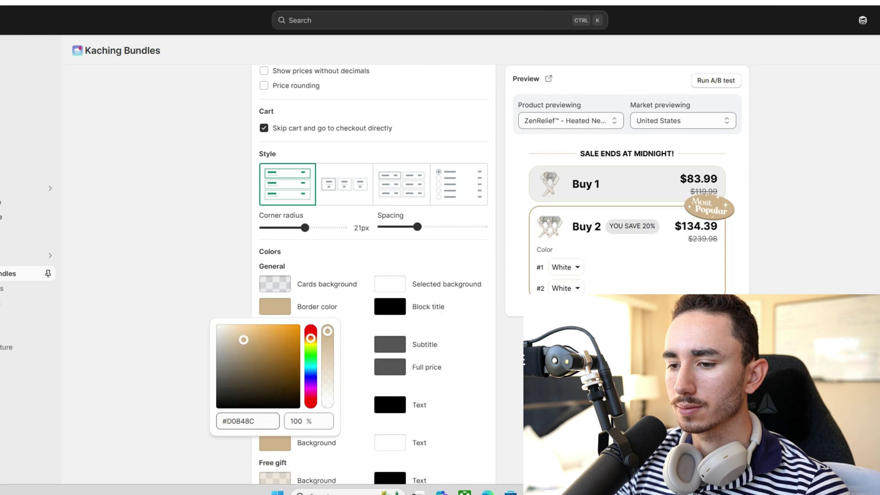
double_click(241, 421)
key(ctrl+c)
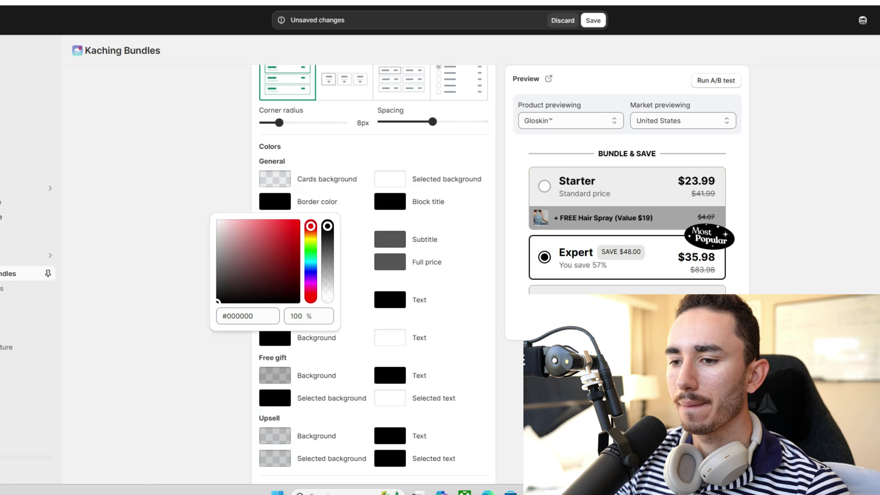
- Set the Gloskin deal's border color to #D0B48C
double_click(241, 316)
text(#D0B48C)
key(Return)
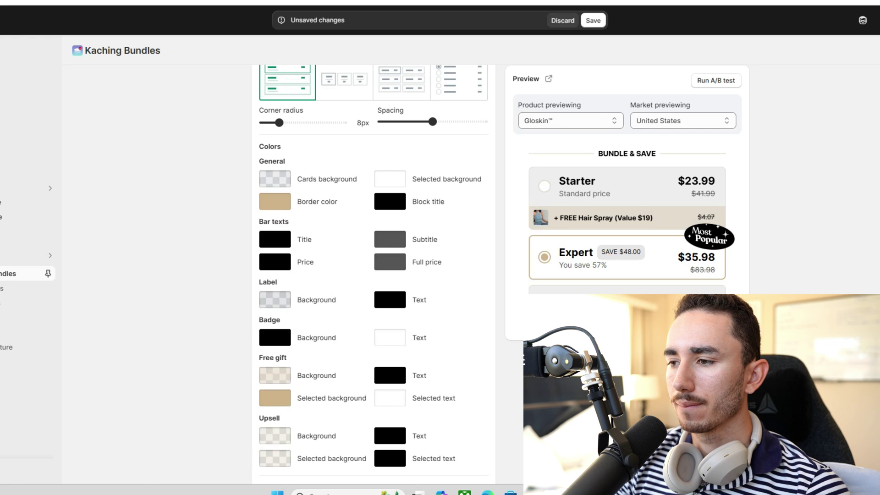
- Set the badge background color of the Gloskin deal to the copied color #D0B48C
scroll(373, 275, down, 3)
click(275, 233)
double_click(241, 347)
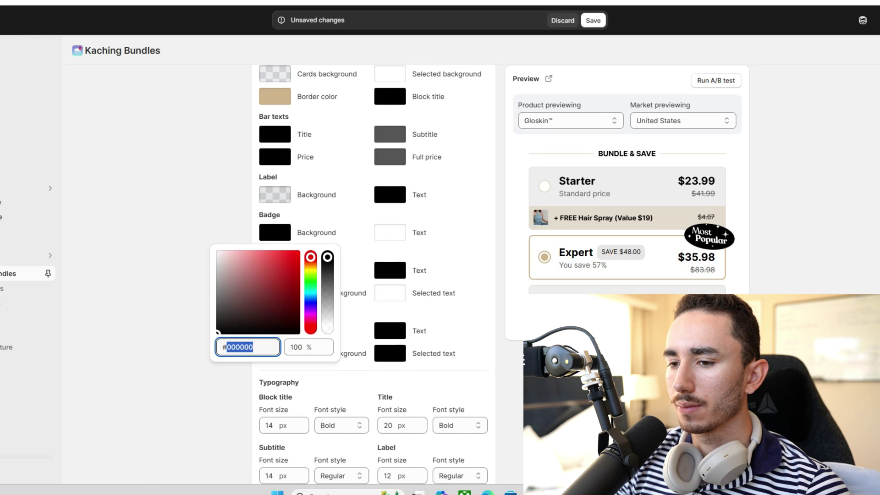
key(ctrl+v)
key(Return)
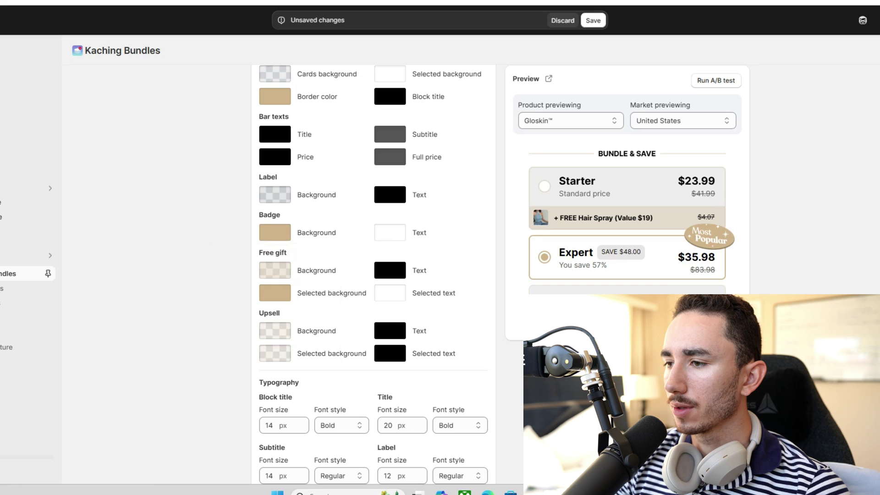
- Examine the ZenRelief deal's pricing, cart, style and typography settings and its bars against the Gloskin deal
scroll(374, 275, down, 4)
scroll(373, 275, up, 9)
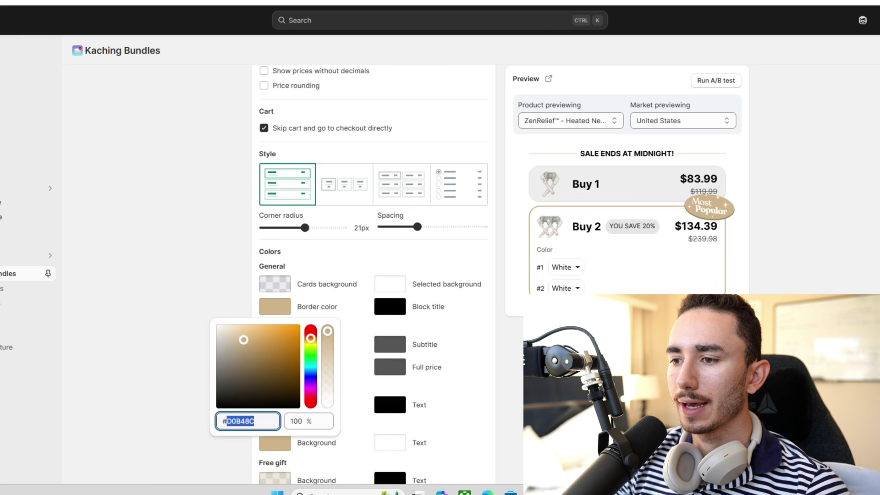
scroll(374, 275, up, 6)
scroll(374, 275, down, 3)
scroll(373, 275, up, 8)
scroll(373, 275, down, 7)
scroll(373, 275, up, 3)
scroll(374, 275, down, 12)
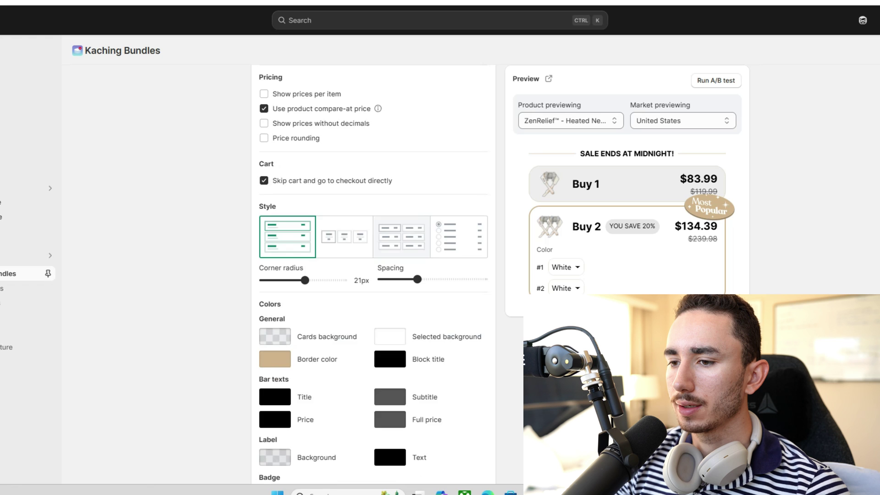
scroll(374, 275, down, 2)
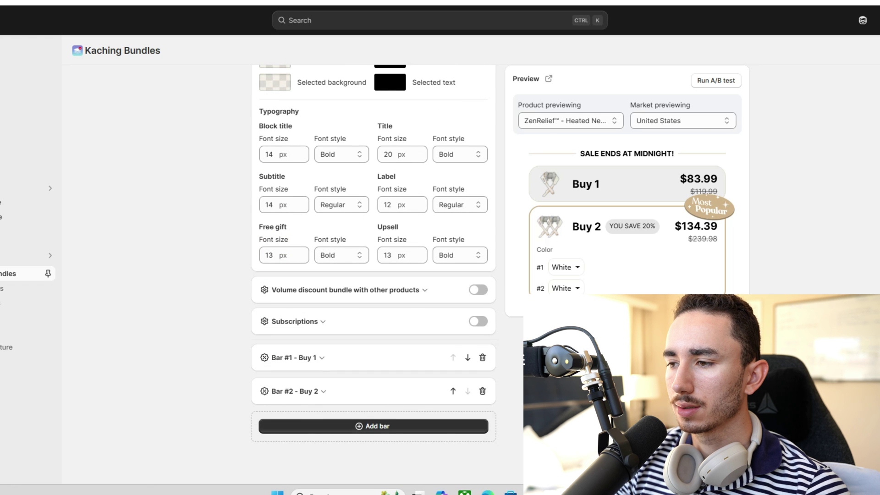
click(294, 357)
click(293, 224)
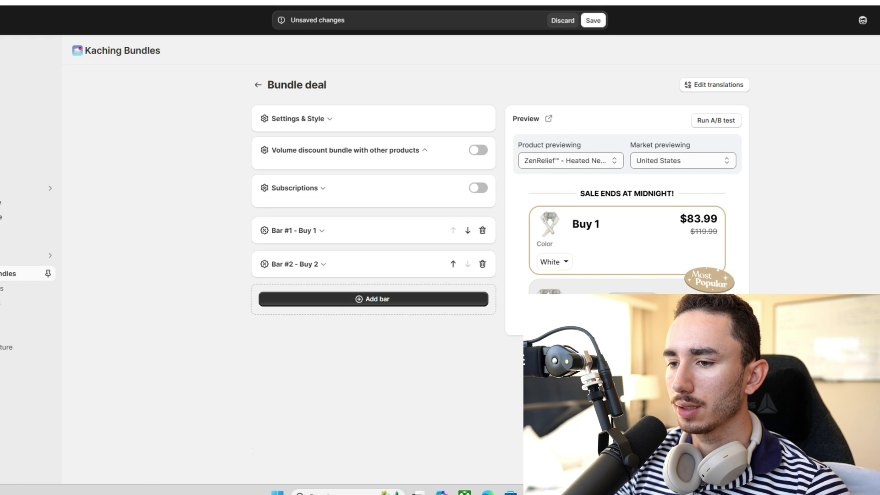
- Copy the ZenRelief deal's block title and set the Gloskin deal's block title to "SALE ENDS AT MIDNIGHT!"
click(350, 229)
key(ctrl+a)
key(ctrl+c)
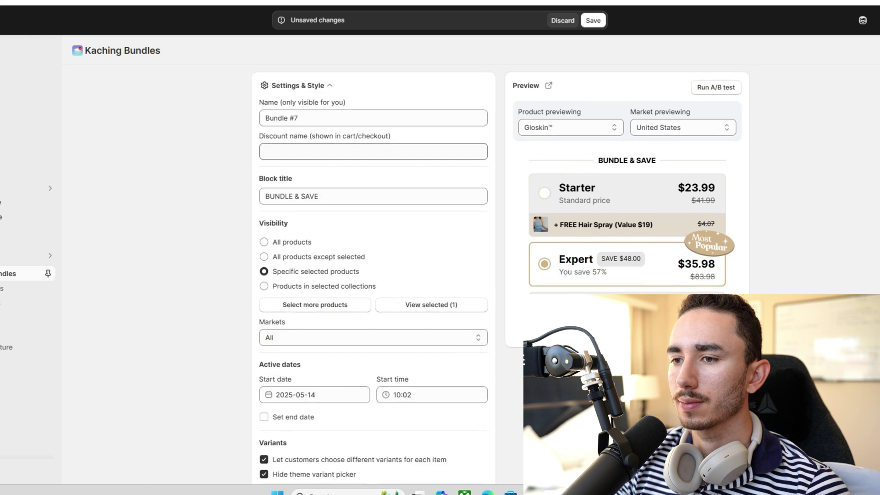
scroll(500, 275, up, 1)
click(374, 230)
key(ctrl+a)
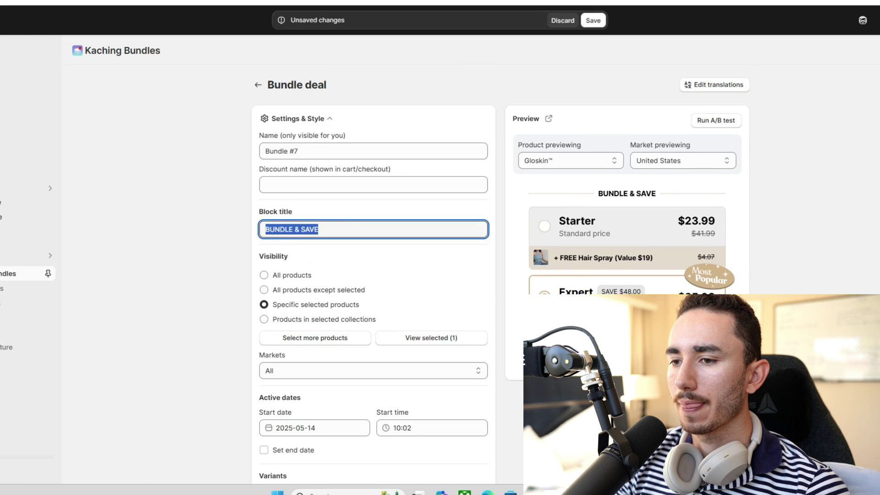
key(ctrl+v)
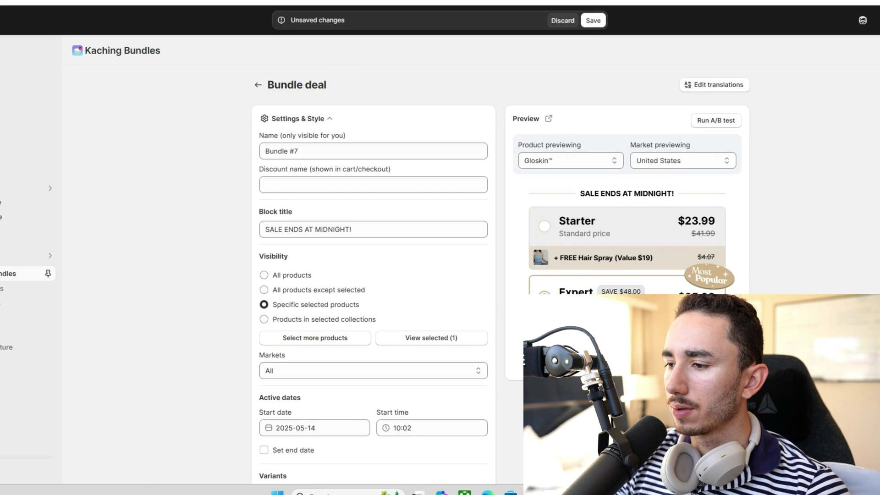
- Try pricing the Gloskin deal's Ultimate bar with a dollar discount of $8 per item
scroll(373, 275, down, 15)
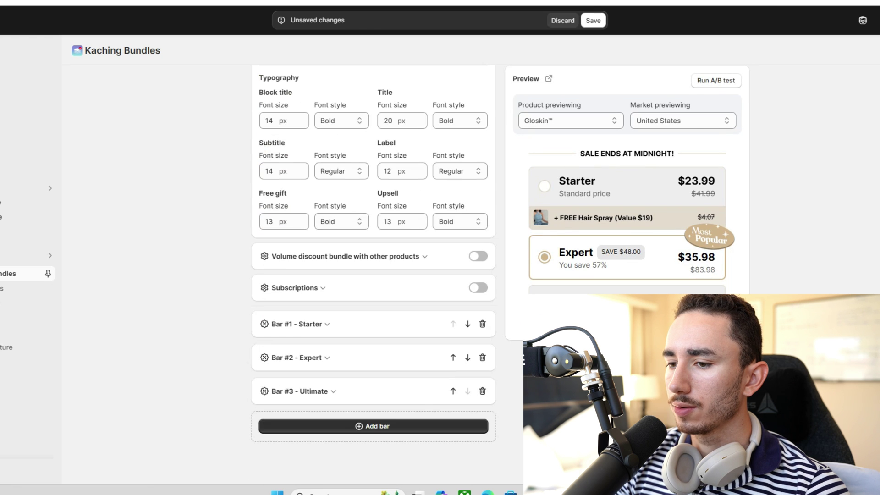
click(298, 391)
scroll(373, 275, down, 2)
click(326, 287)
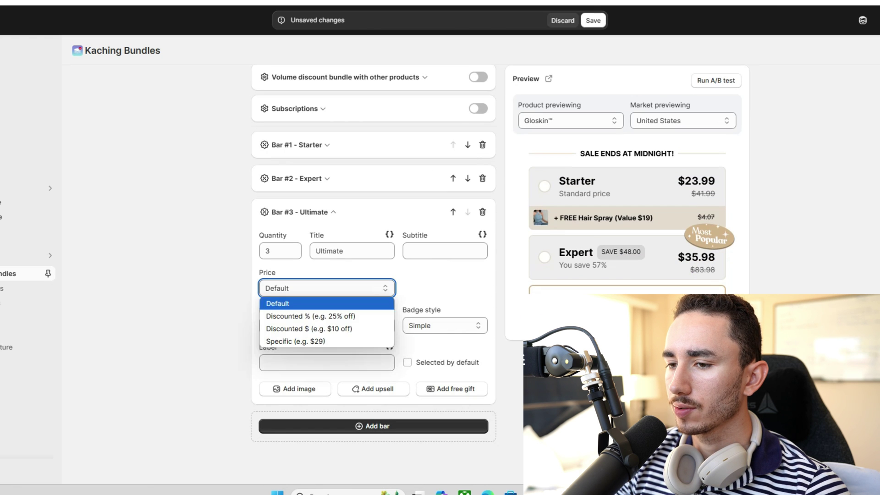
click(309, 329)
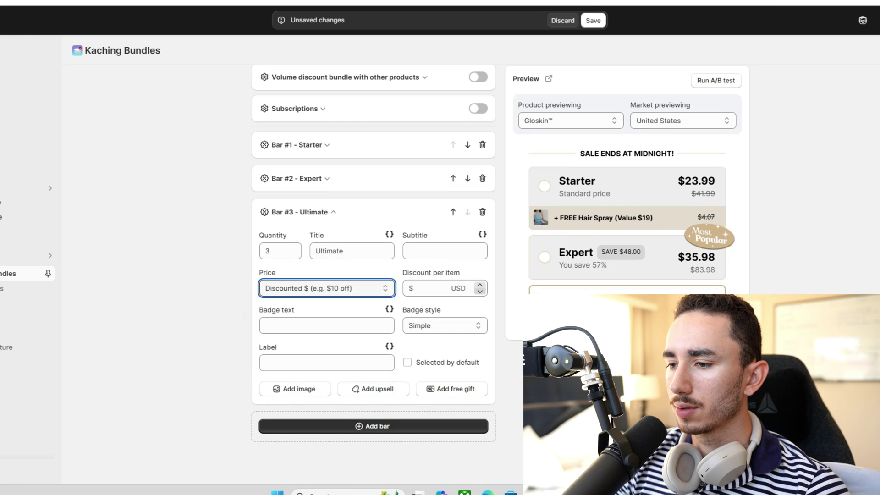
key(Tab)
text(0)
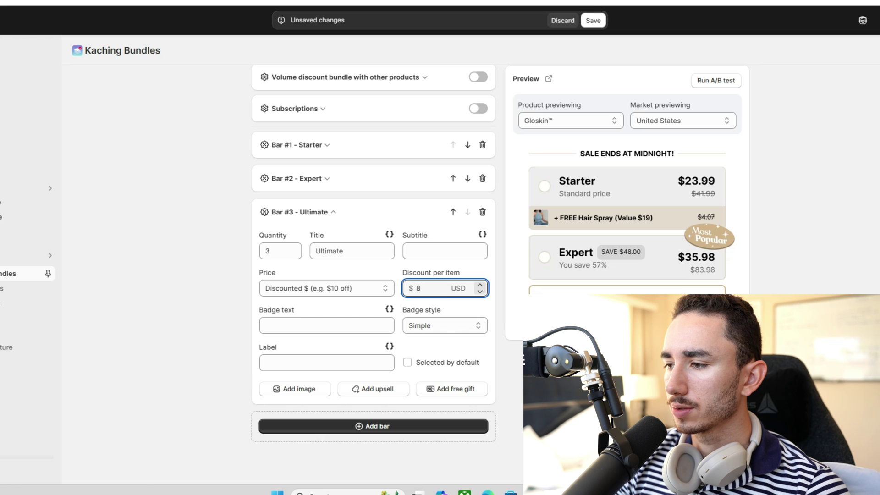
key(Down)
key(Up)
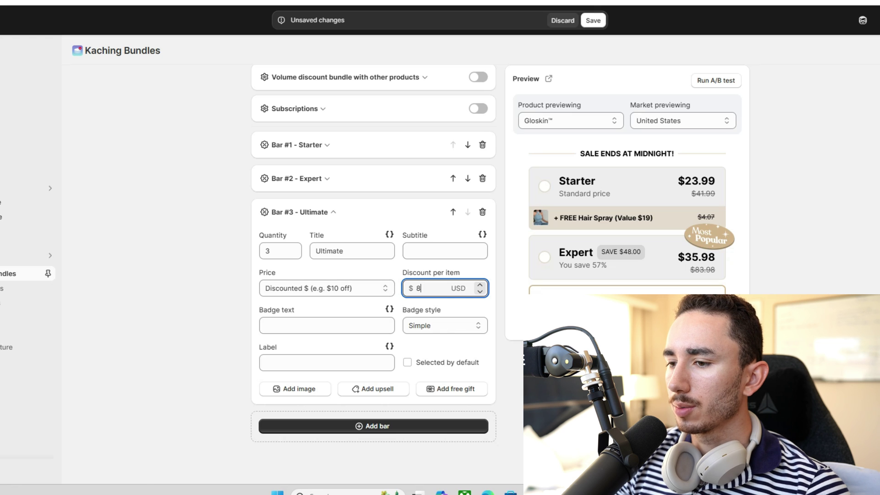
- Give the Ultimate bar a specific total price of $49.99
click(327, 288)
key(Down)
key(Return)
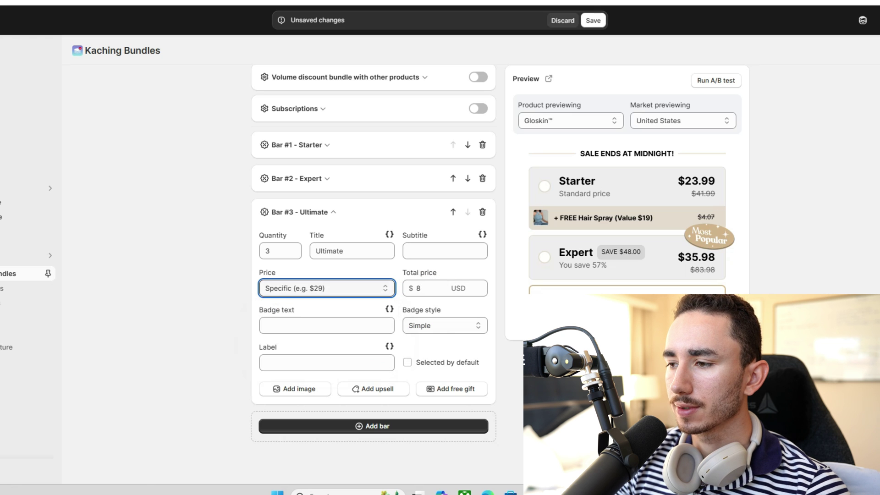
key(Tab)
text(4)
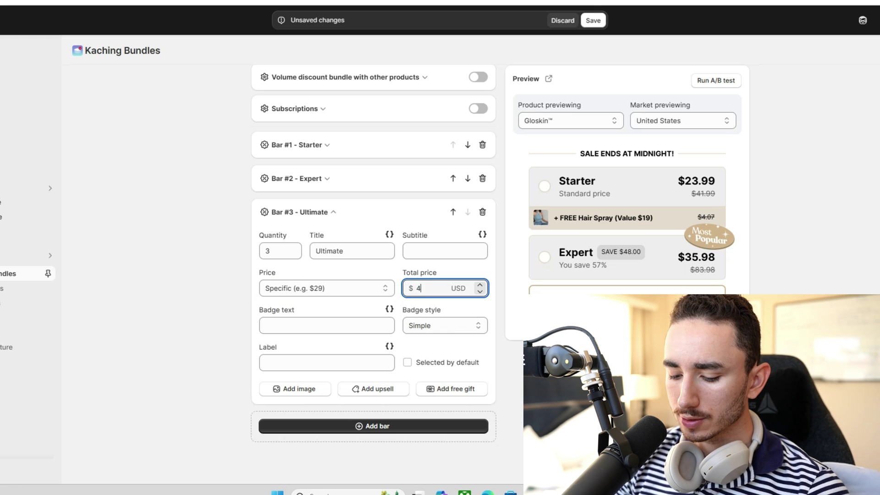
text(98.99)
key(Left)
key(Left)
key(Left)
key(shift+Left)
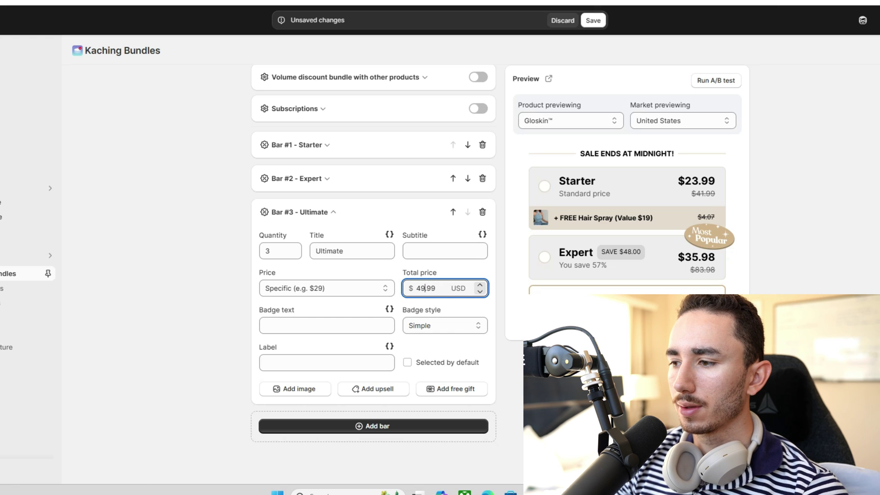
- Give the Expert bar a specific total price of $34.99 and save the Gloskin deal
click(296, 179)
click(326, 254)
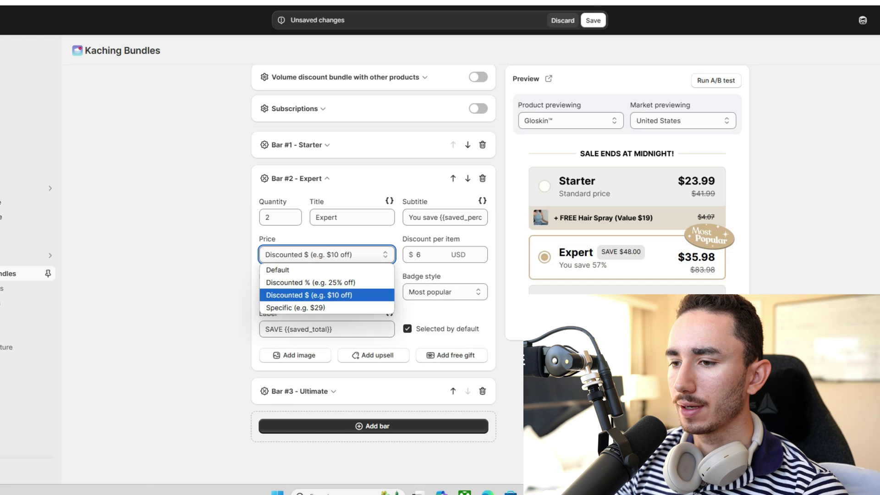
key(Down)
key(Return)
click(419, 254)
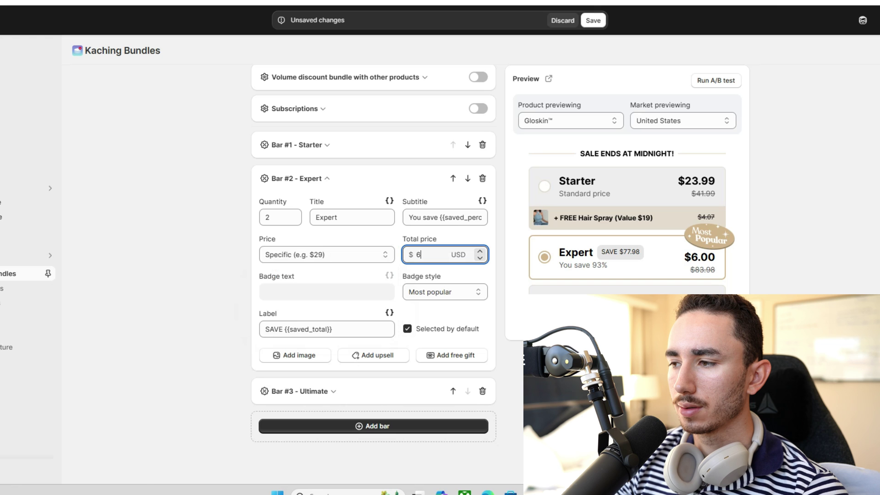
key(BackSpace)
text(34)
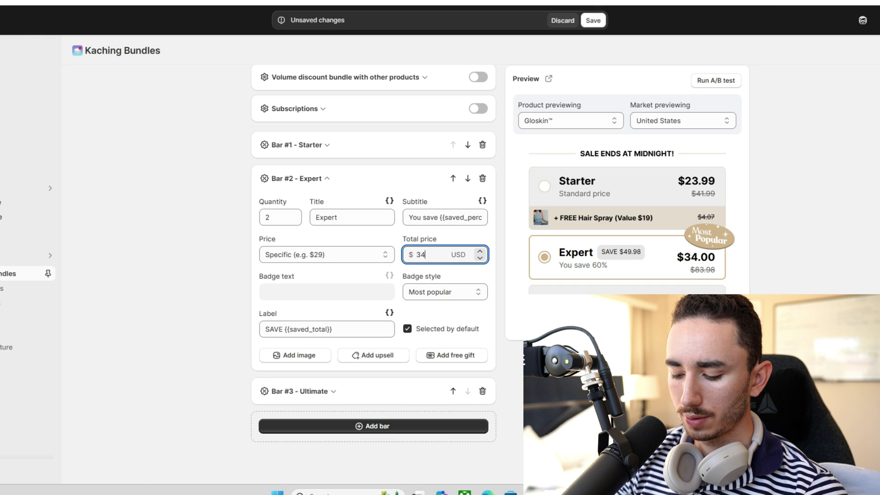
text(.99)
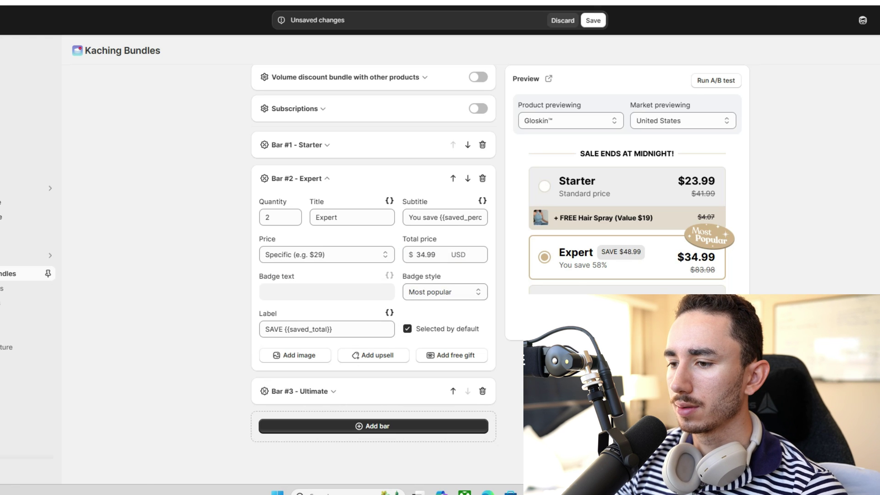
key(ctrl+s)
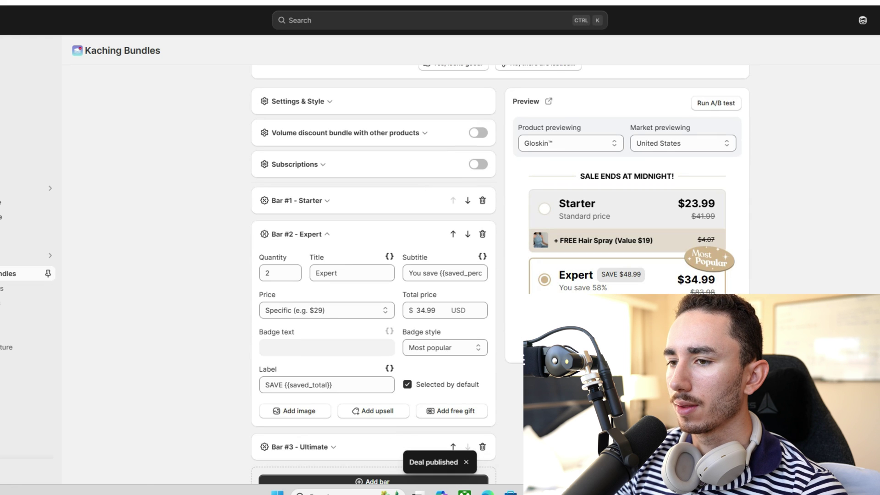
- Check the Gloskin deal's cards background color and view the bundle block on the storefront product page
scroll(500, 229, up, 2)
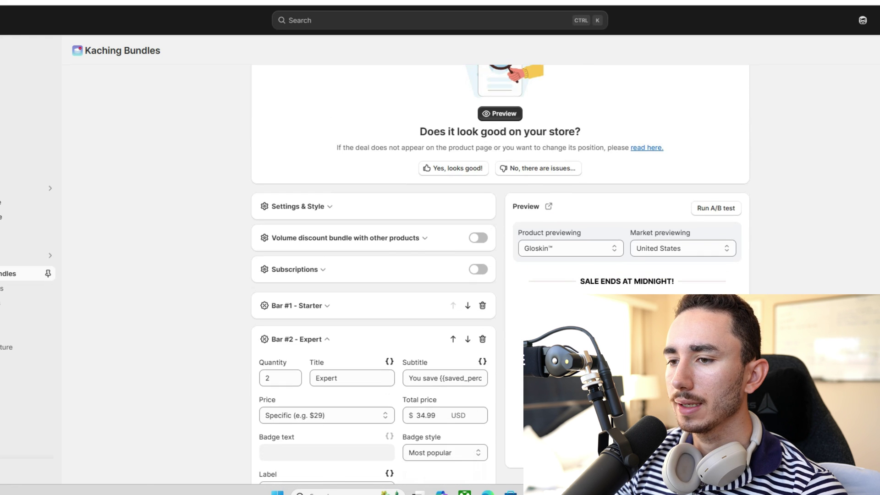
scroll(374, 275, down, 10)
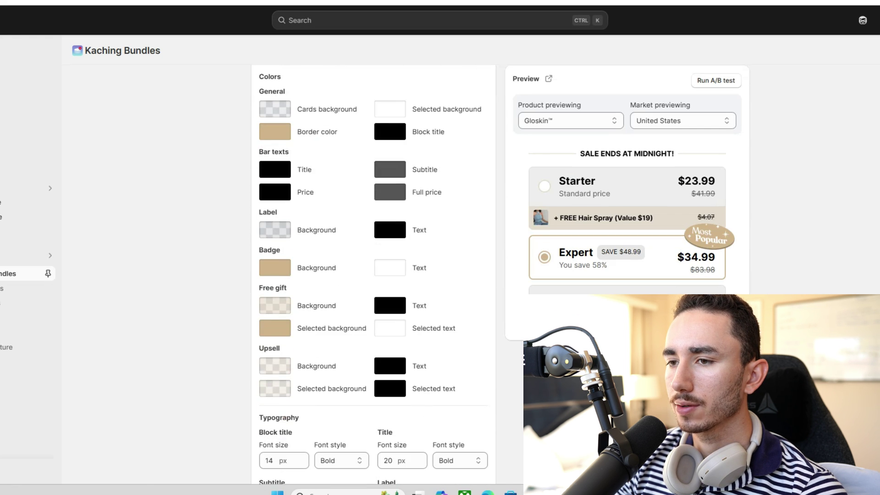
scroll(374, 275, up, 1)
click(275, 161)
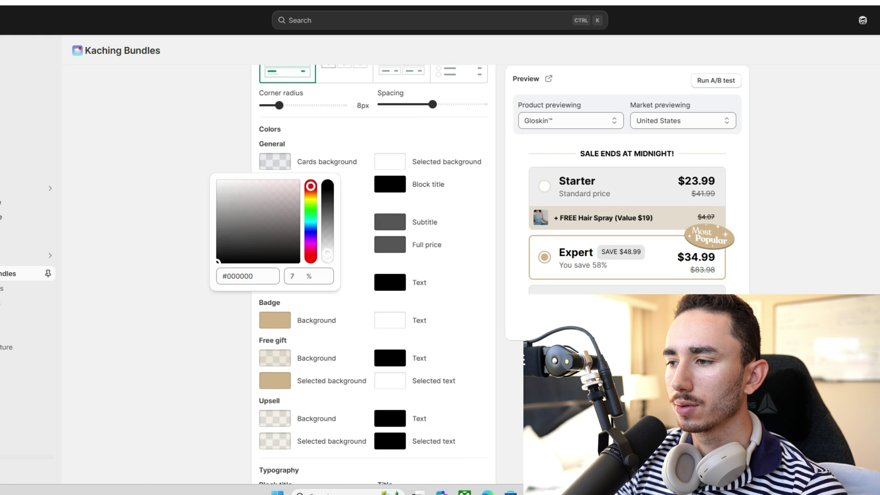
key(Escape)
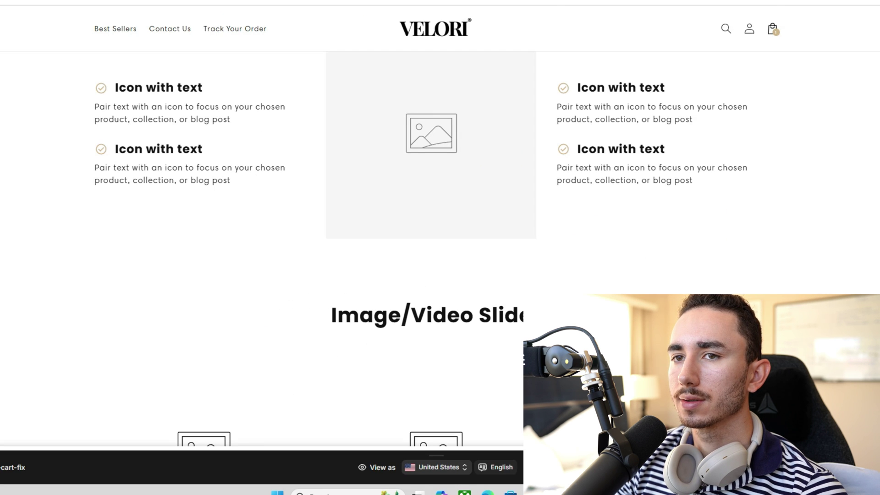
scroll(440, 229, down, 10)
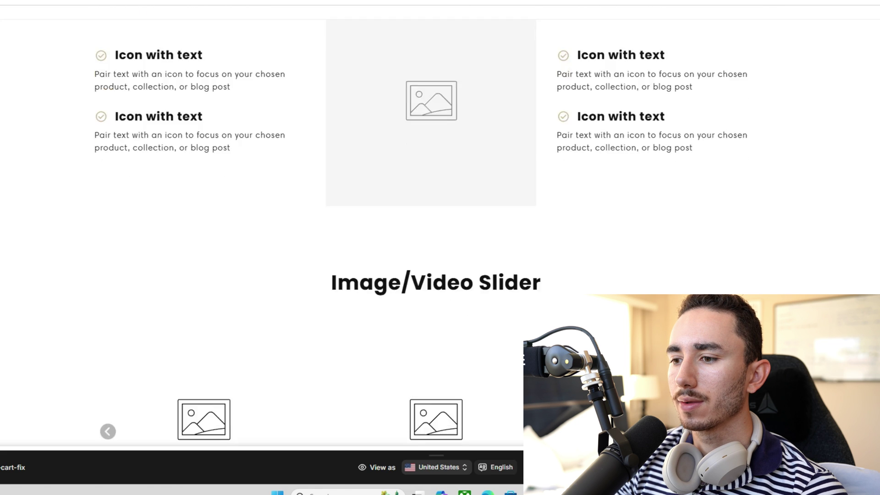
scroll(440, 229, up, 10)
scroll(440, 230, up, 15)
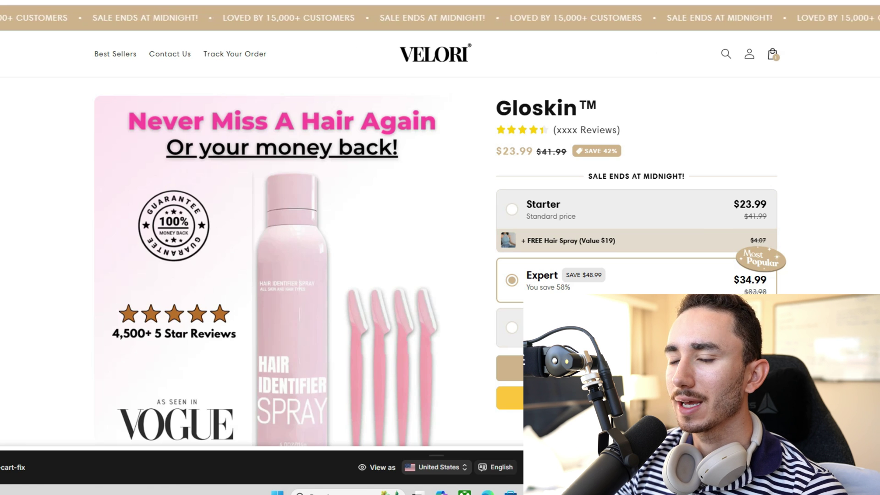
- Compare the ZenRelief deal's settings with the Gloskin deal's color and typography settings
key(ctrl+Tab)
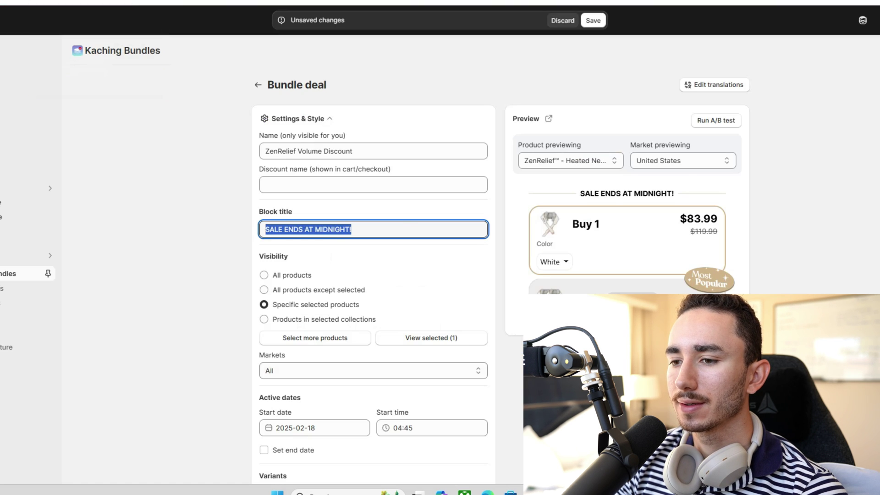
scroll(373, 275, down, 20)
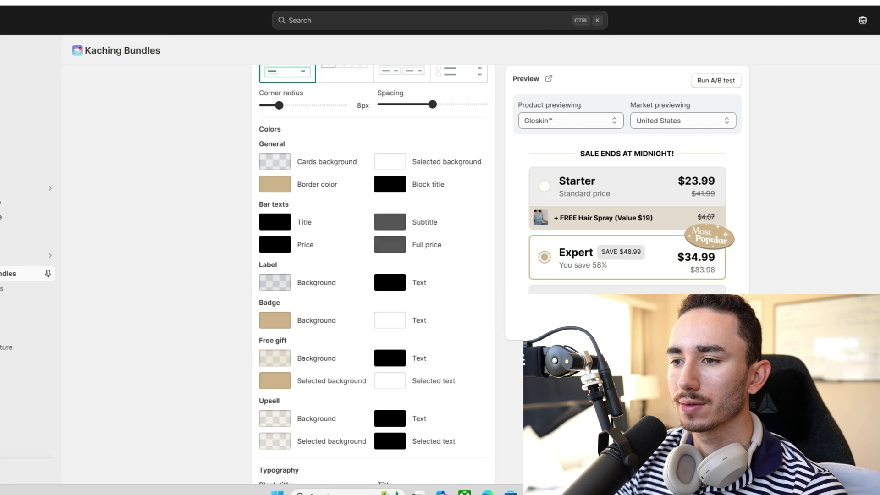
scroll(373, 275, down, 5)
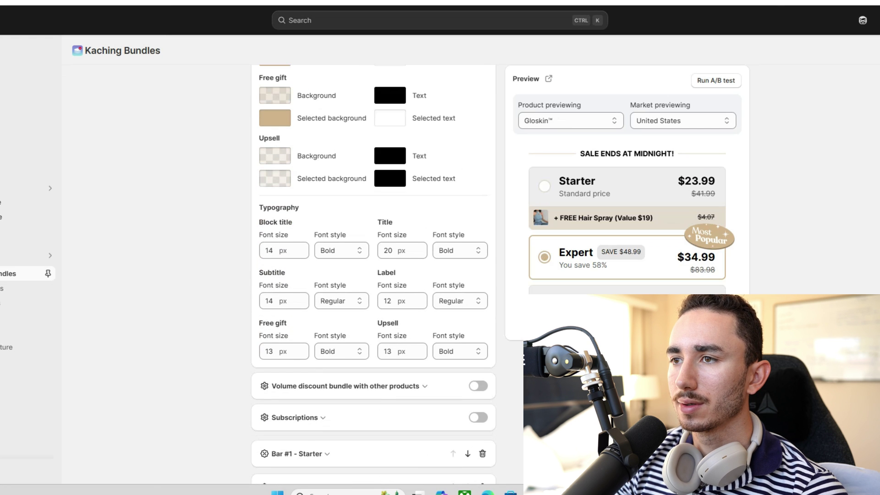
scroll(373, 275, down, 3)
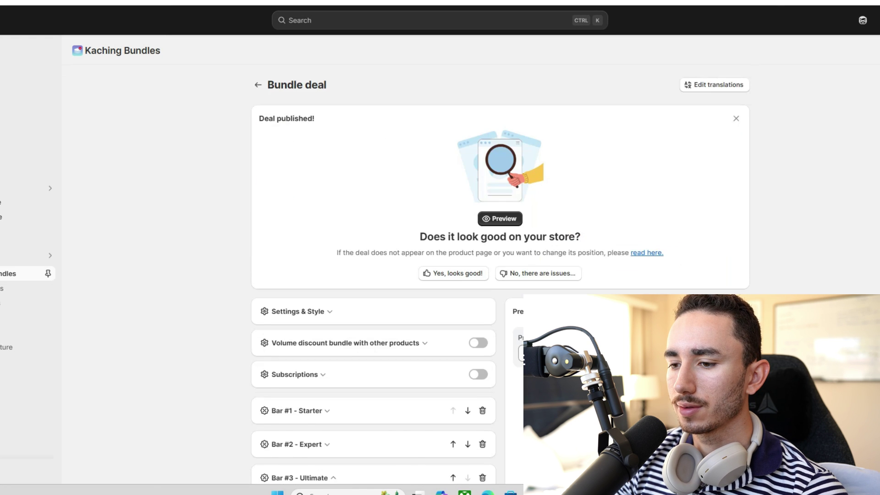
- Reuse the Expert bar's subtitle "You save {{saved_percentage}}" and label "SAVE {{saved_total}}" on the Ultimate bar, and save the deal
scroll(374, 275, down, 3)
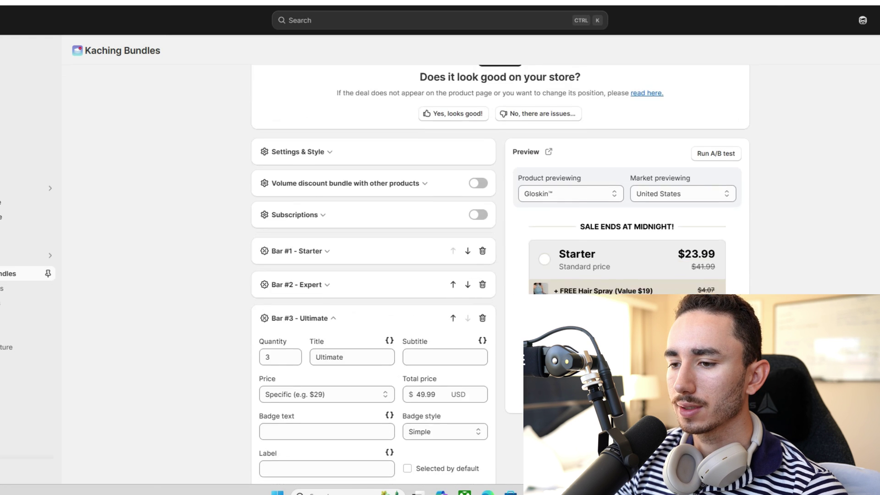
scroll(374, 275, down, 2)
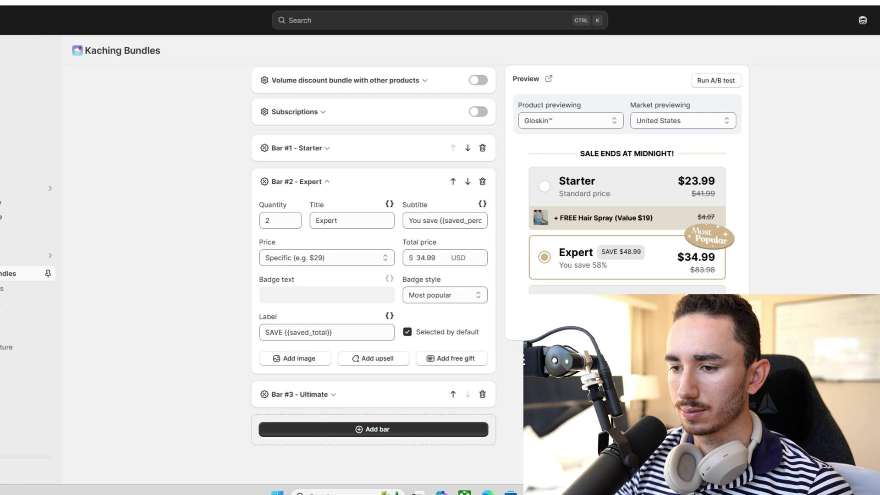
click(298, 395)
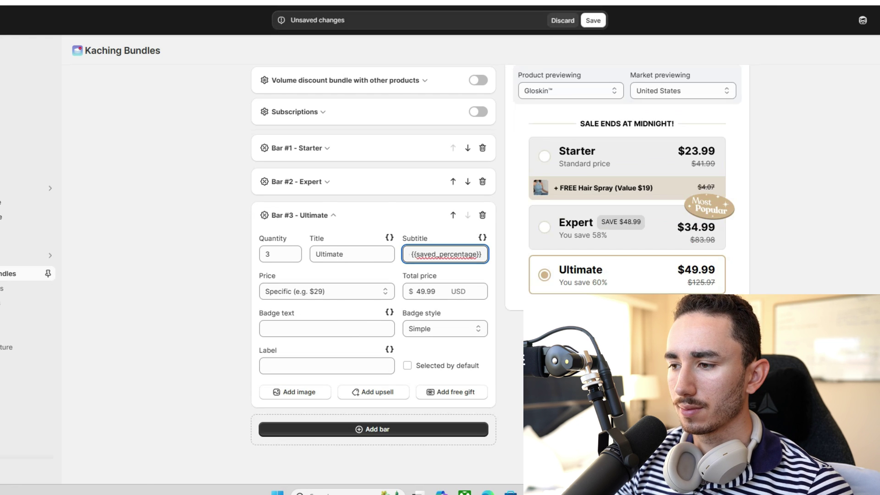
click(297, 181)
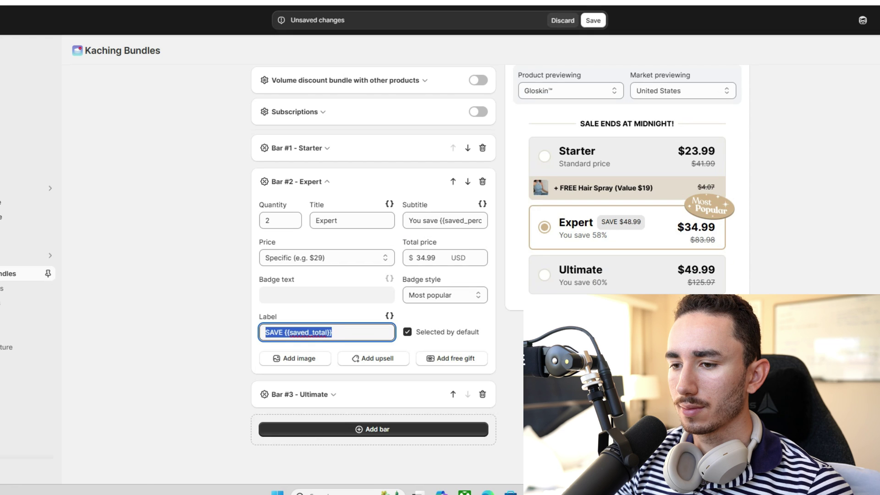
click(298, 394)
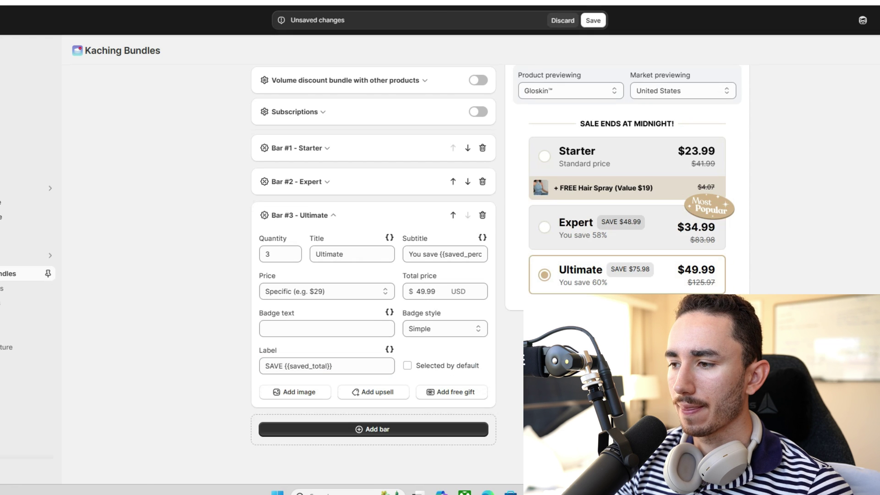
key(ctrl+s)
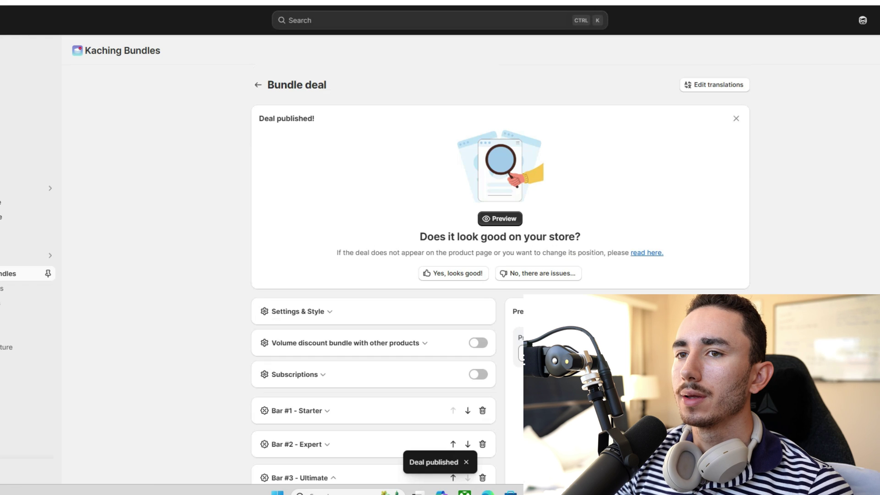
- Review the deal's bars in its preview and the Kaching Bundles block on the Gloskin page in the theme editor
scroll(374, 275, down, 5)
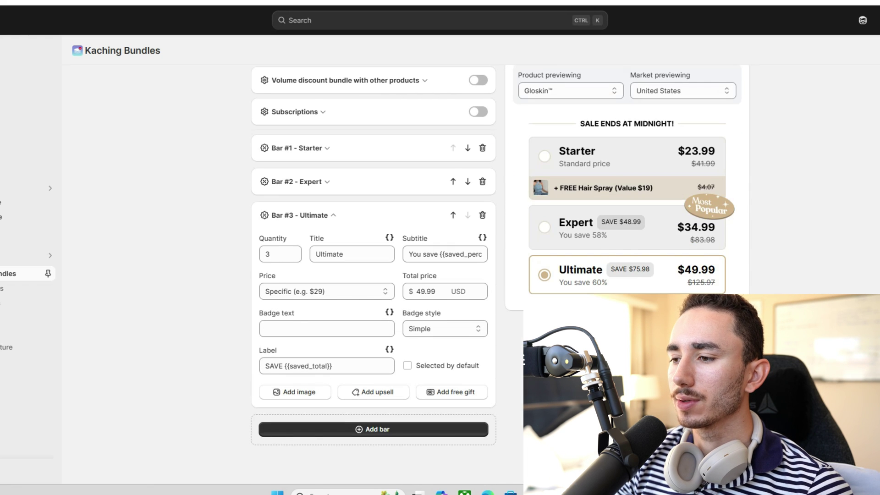
scroll(374, 275, up, 5)
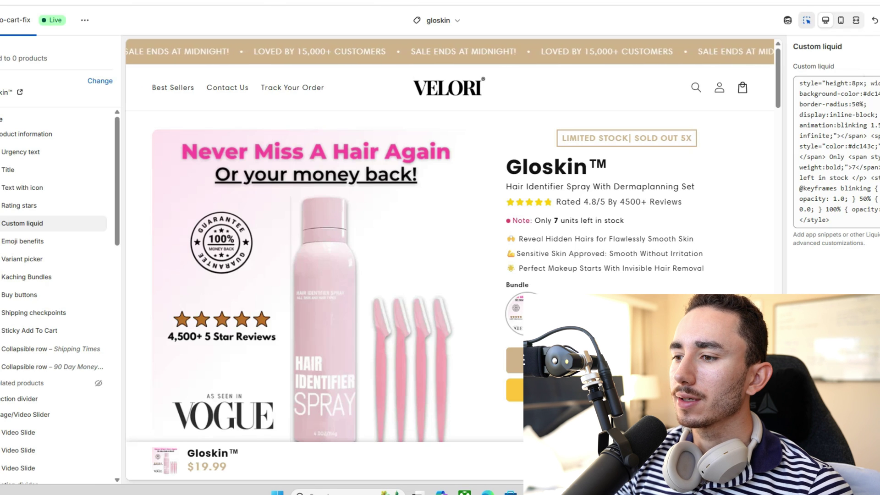
scroll(623, 138, down, 2)
scroll(627, 138, up, 1)
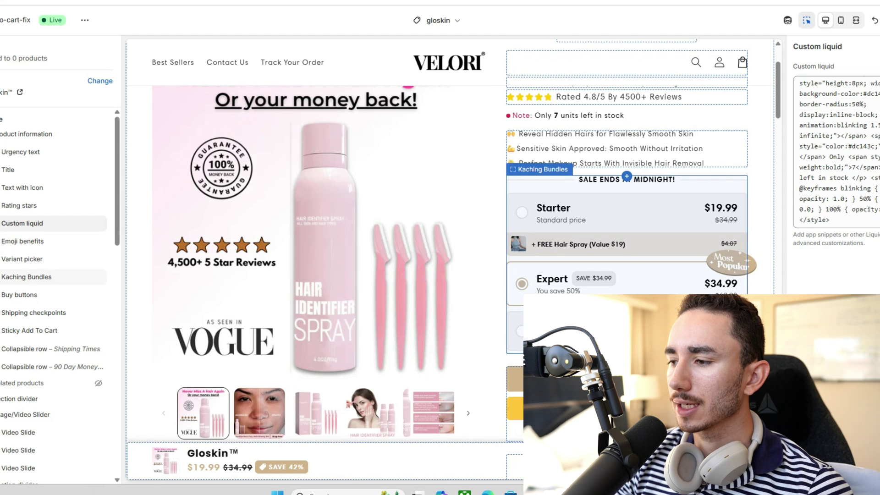
- Switch from the Gloskin page to the ChatGPT chat and download the generated "SEE A DIFFERENCE" Day 1/Day 7 image
scroll(627, 174, up, 2)
scroll(627, 174, down, 6)
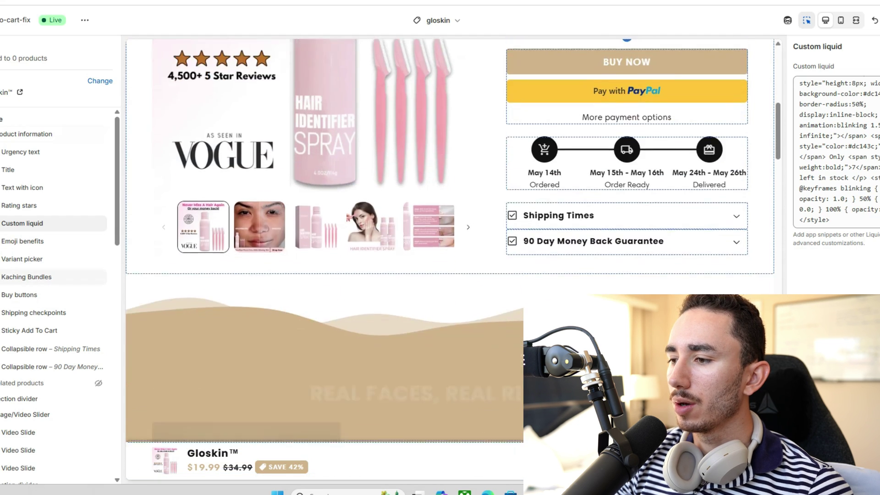
scroll(627, 174, down, 6)
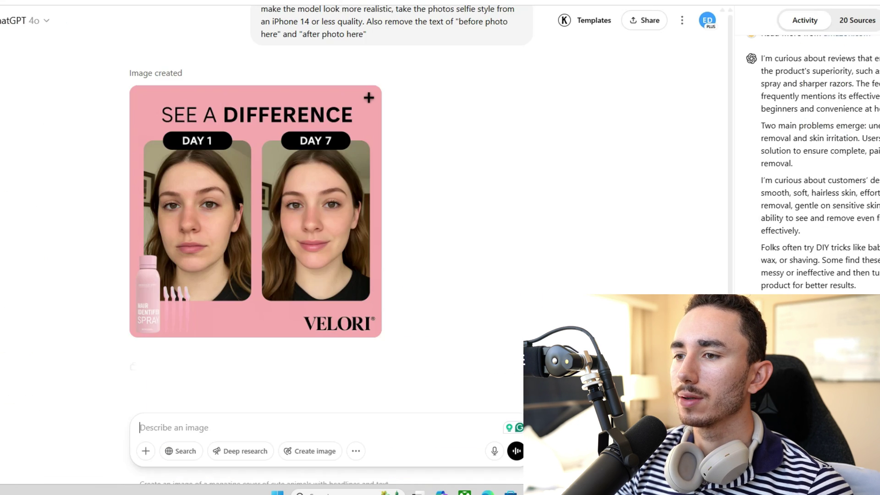
mouse_move(369, 98)
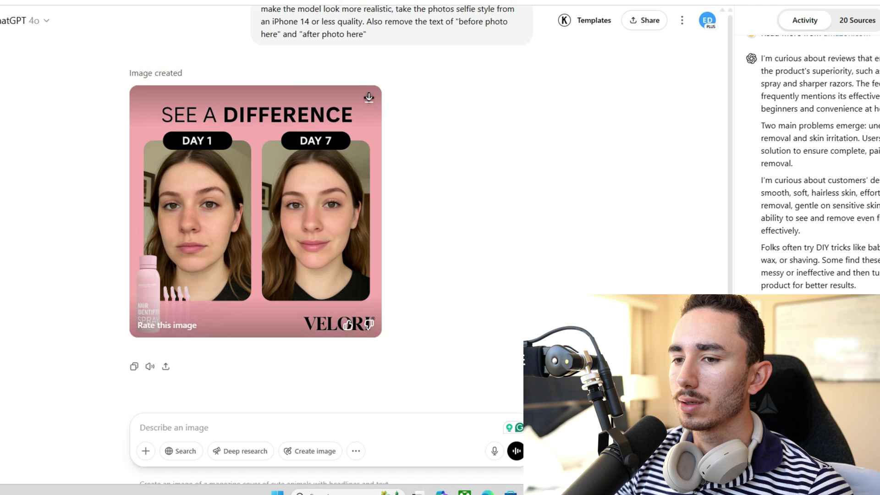
click(369, 97)
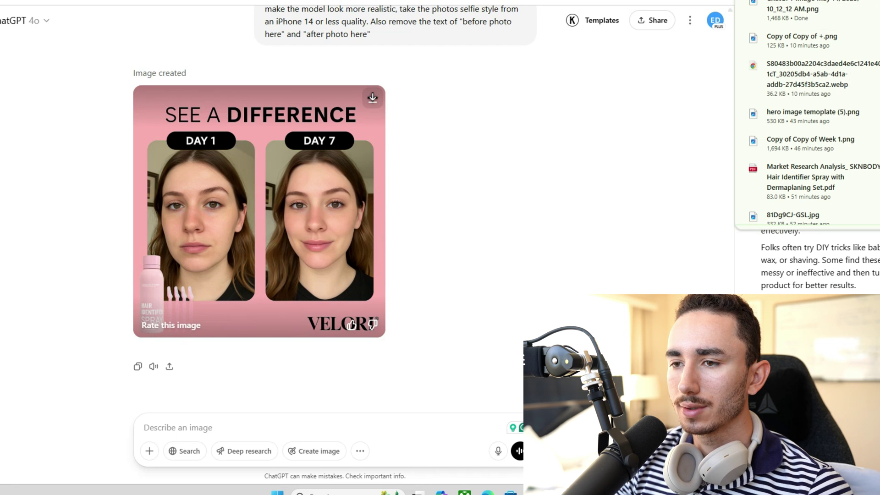
- Open the generated Day 1/Day 7 image in full view and examine its faces, product and text at different magnifications
click(321, 192)
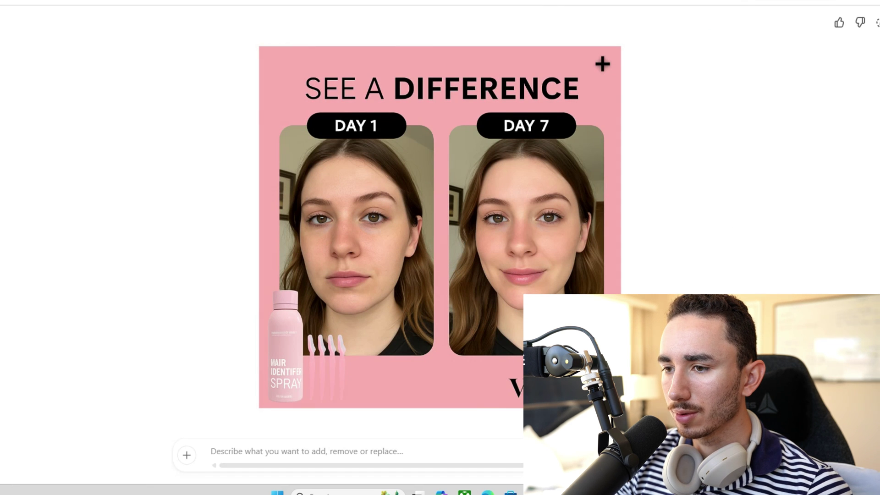
key(ctrl+plus)
key(ctrl+plus)
key(ctrl+plus)
key(ctrl+plus)
key(ctrl+plus)
key(ctrl+plus)
key(ctrl+plus)
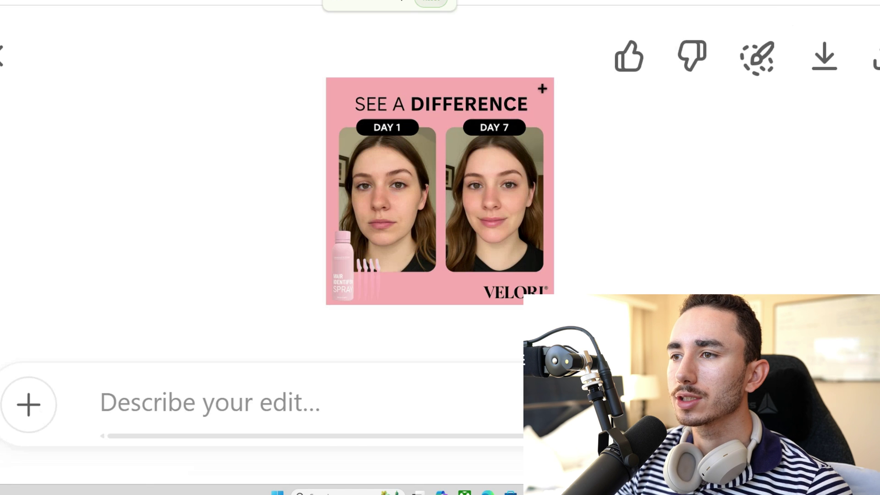
key(ctrl+0)
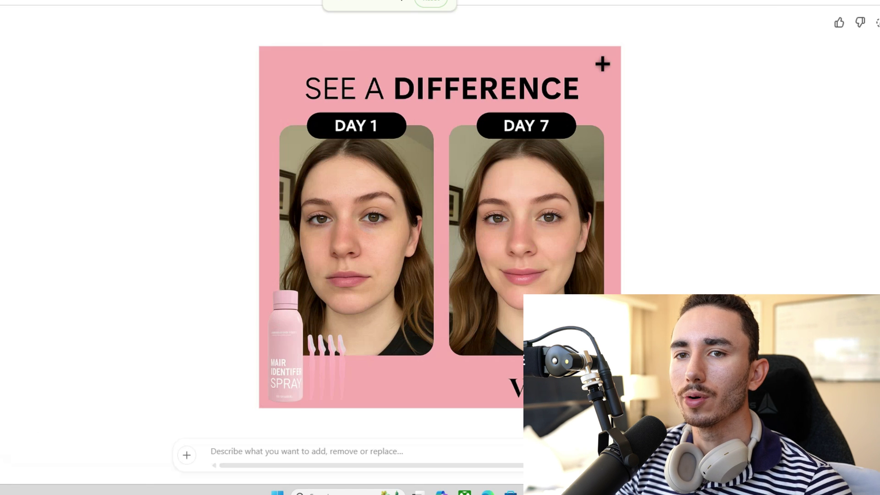
key(Escape)
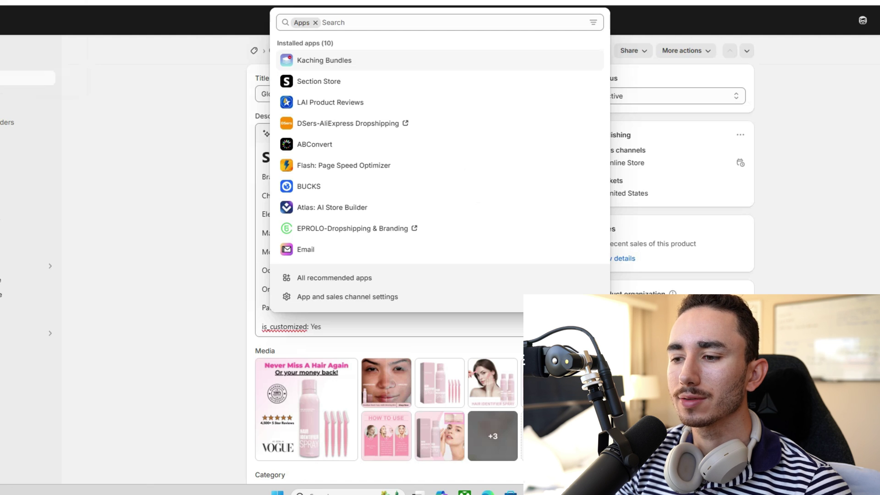
- Add the downloaded Day 1/Day 7 image to the Gloskin product's media in Shopify and arrange it fourth, directly after the How To Use image
key(Escape)
scroll(413, 229, down, 5)
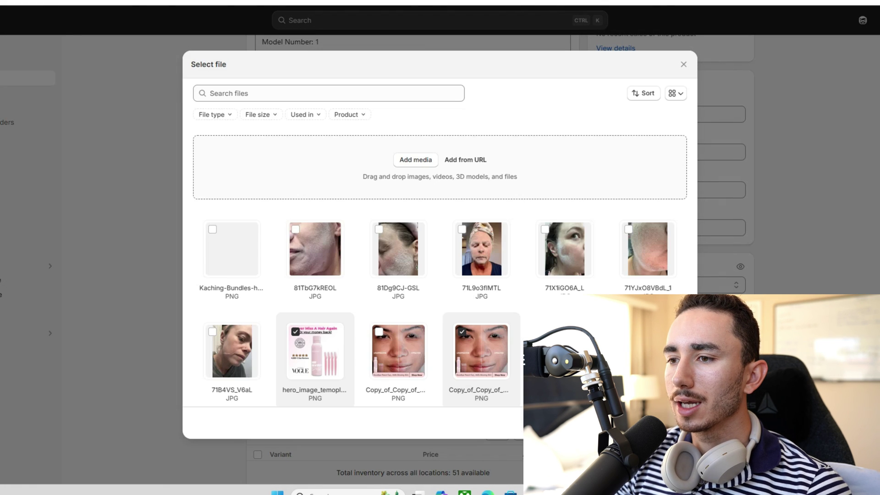
click(138, 40)
key(Return)
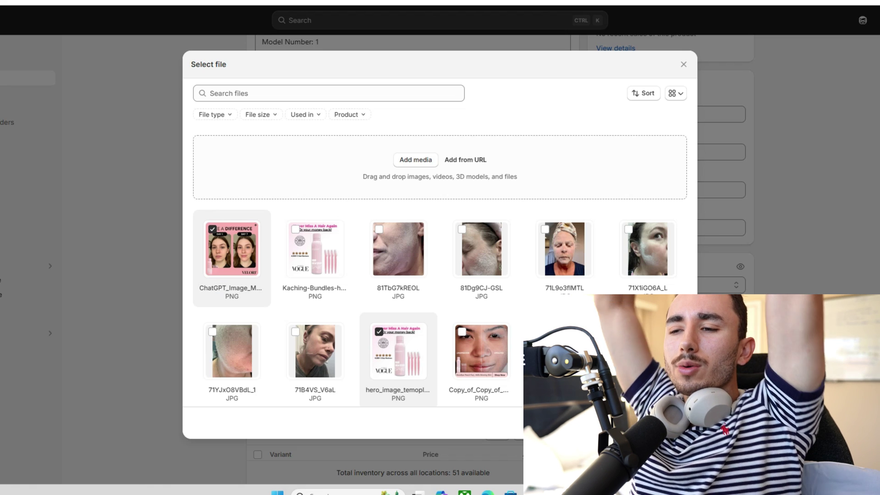
key(Return)
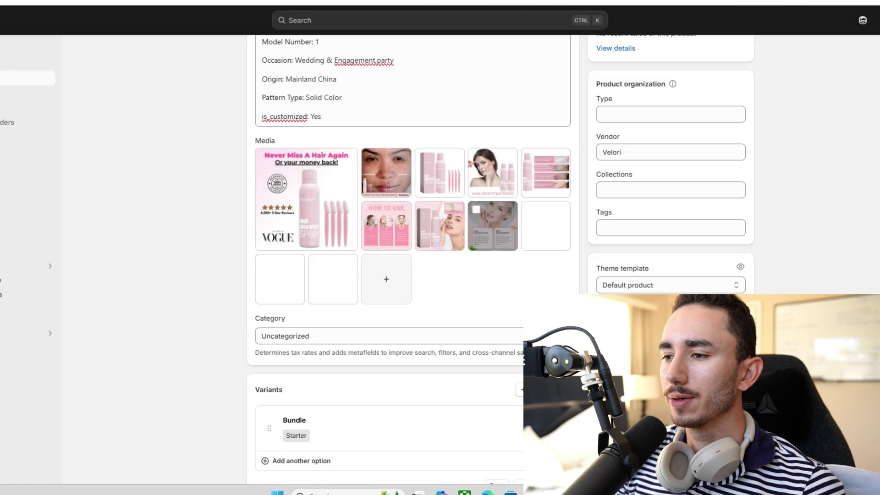
drag(333, 278, 439, 173)
drag(440, 226, 439, 174)
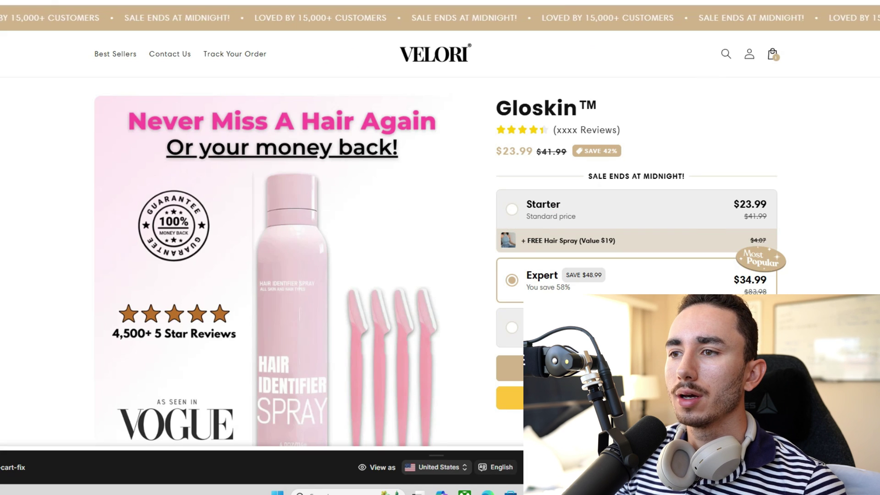
- View the live storefront, open the Gloskin product from the Best Sellers collection, and check its bundles, gallery and description
key(ctrl+Tab)
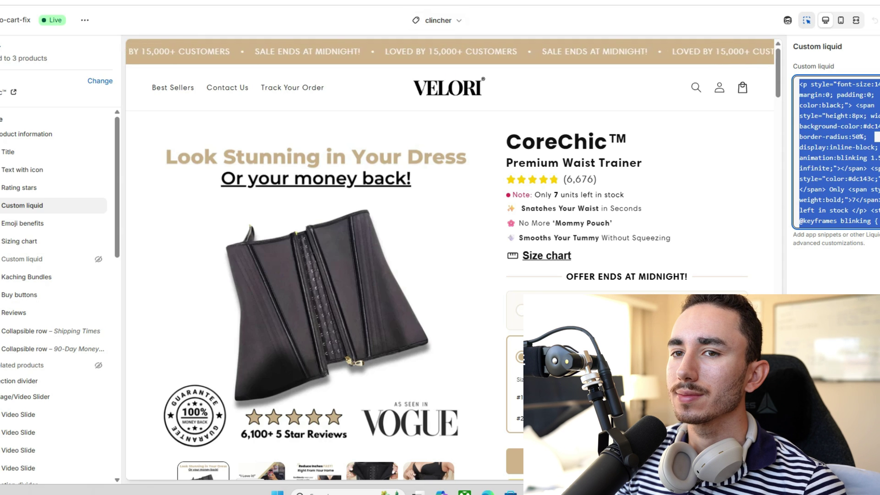
click(85, 19)
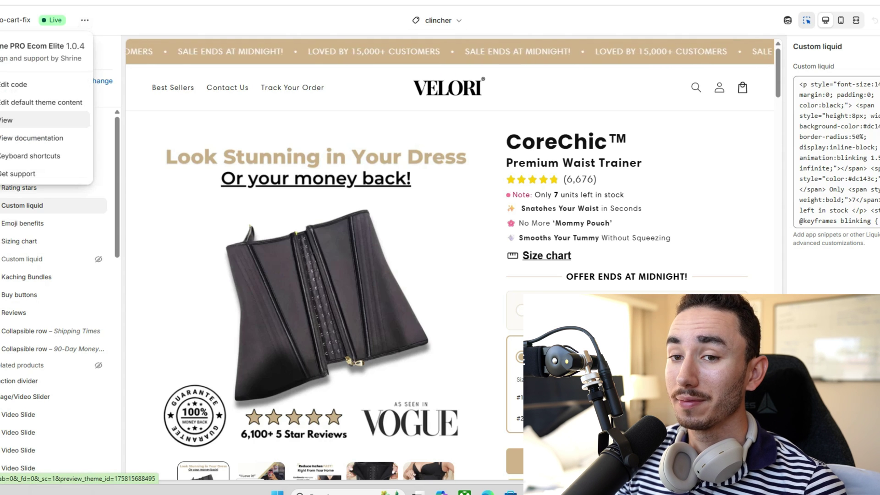
click(45, 120)
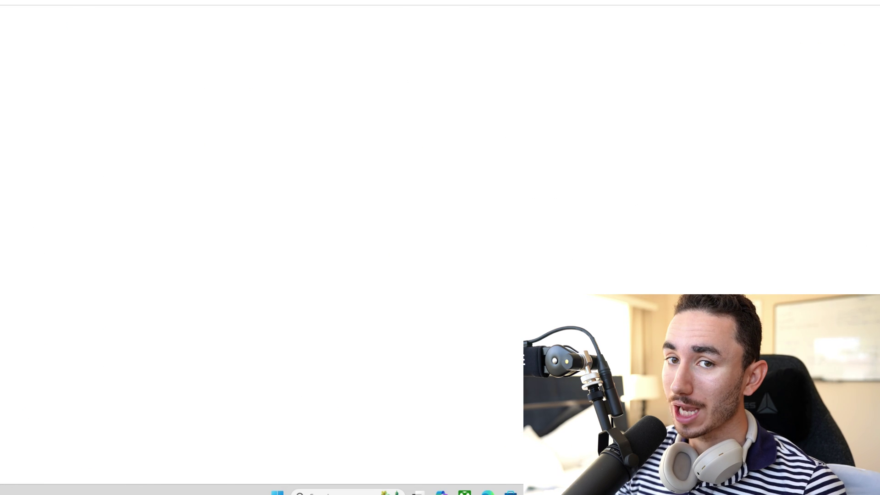
click(125, 53)
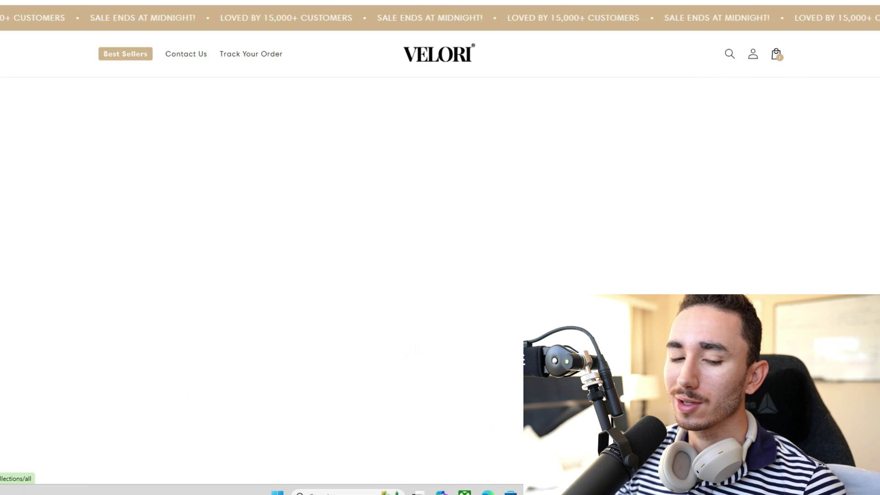
scroll(440, 248, down, 6)
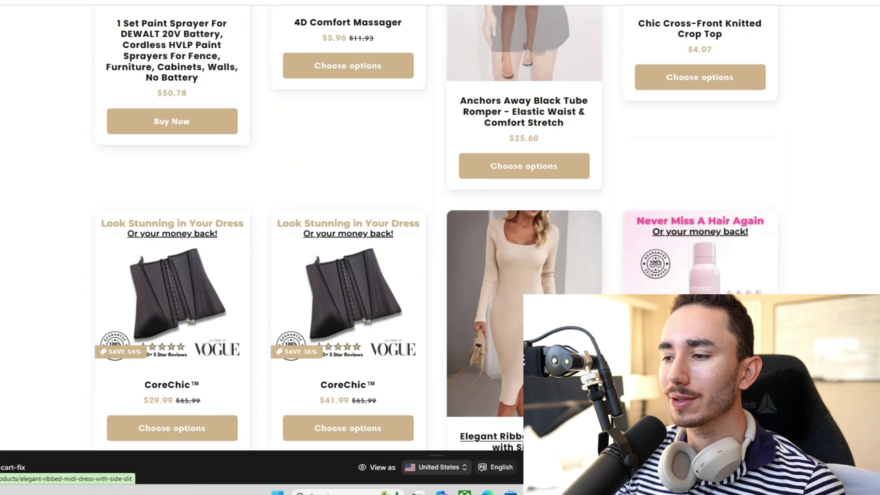
scroll(486, 275, down, 2)
click(701, 179)
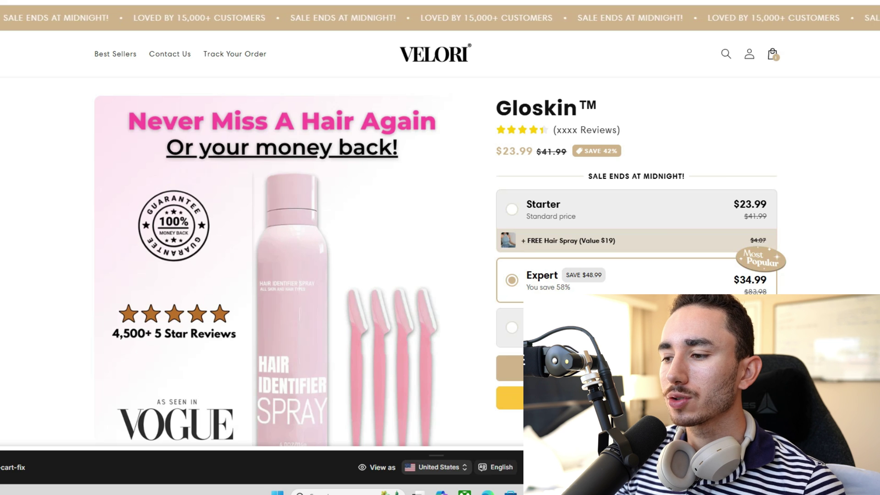
scroll(440, 248, down, 6)
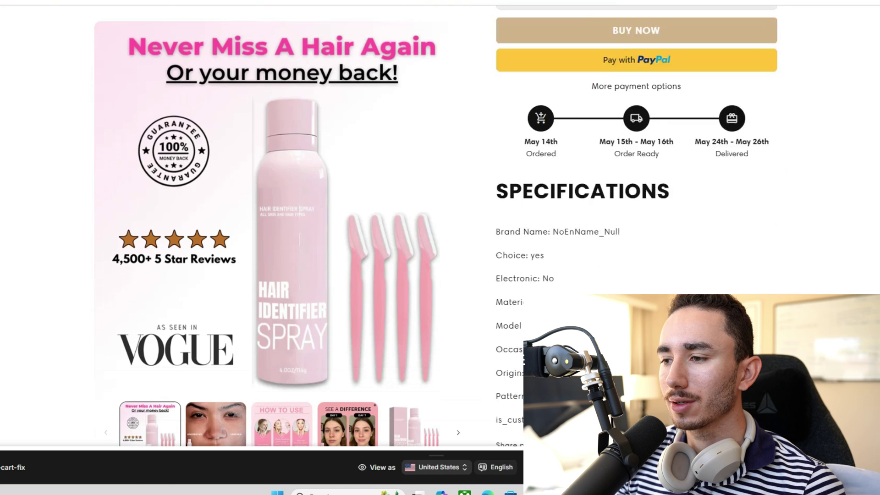
scroll(440, 248, down, 10)
scroll(440, 247, up, 8)
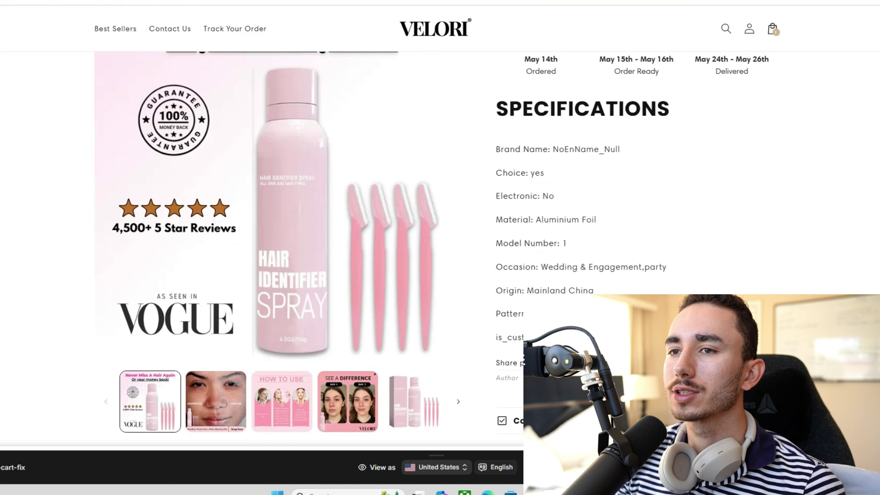
- Set the Gloskin product's theme template to gloskin, save the product, and recheck its storefront page
key(ctrl+w)
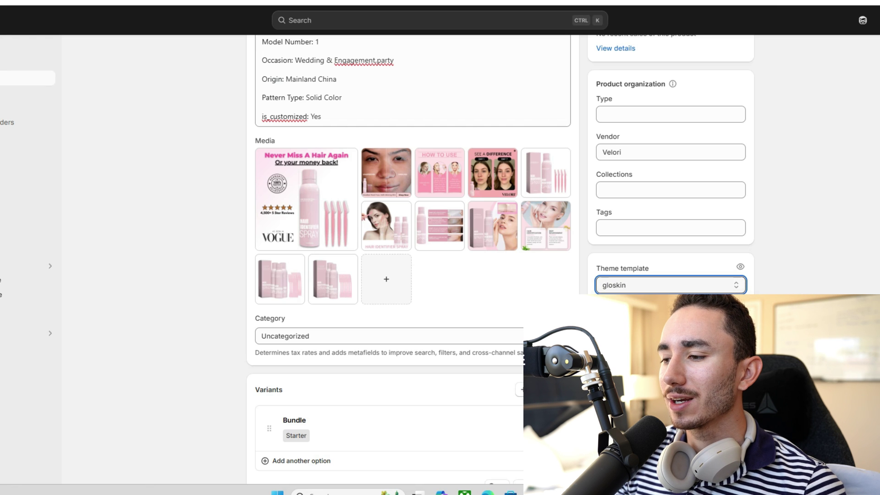
scroll(499, 256, up, 2)
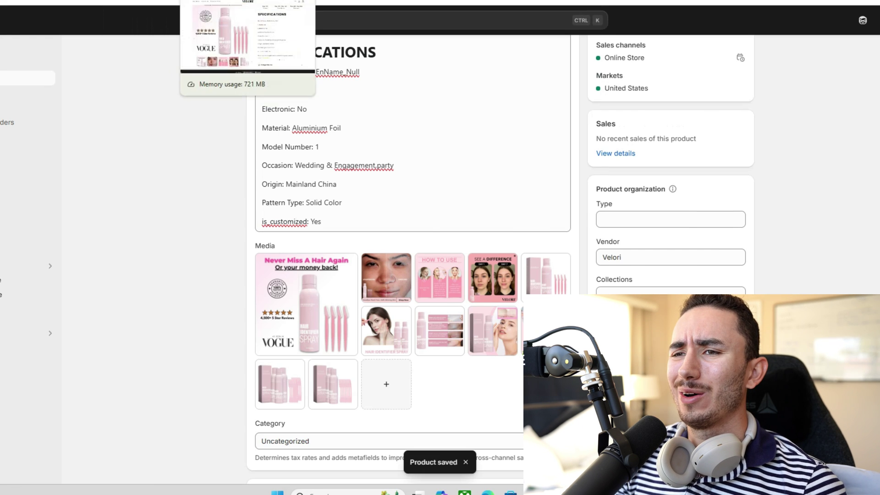
click(174, 1)
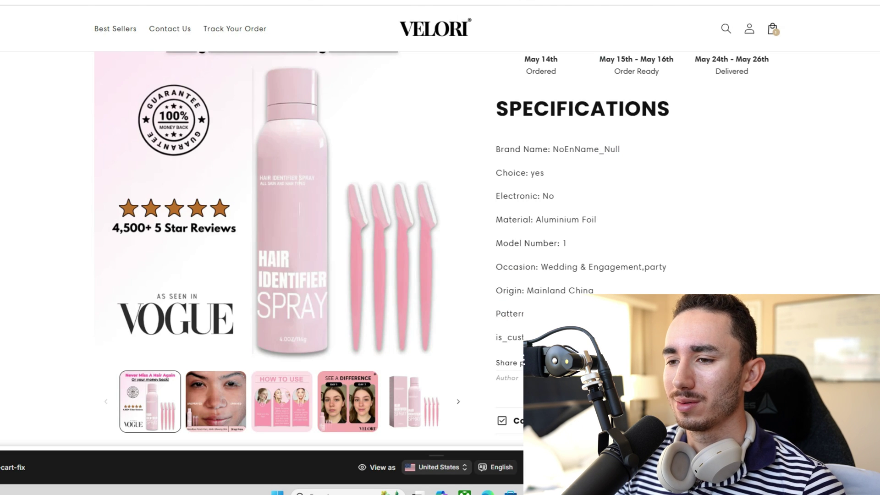
scroll(439, 229, up, 10)
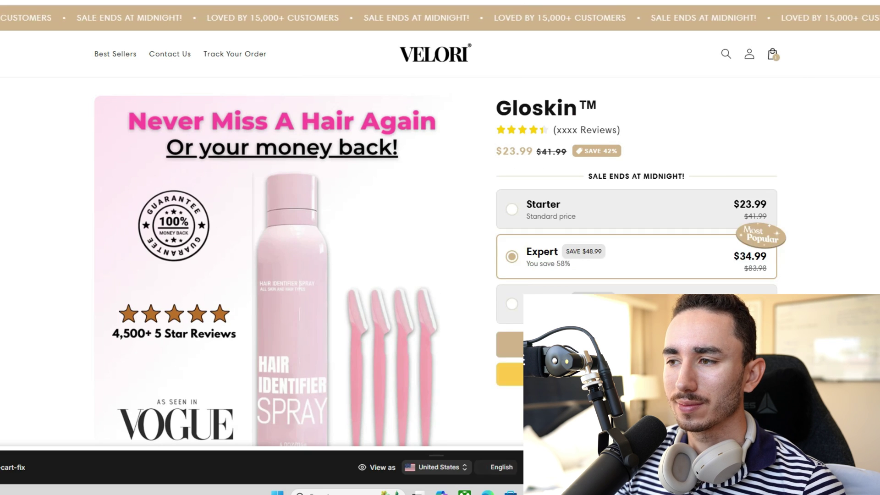
scroll(440, 230, down, 20)
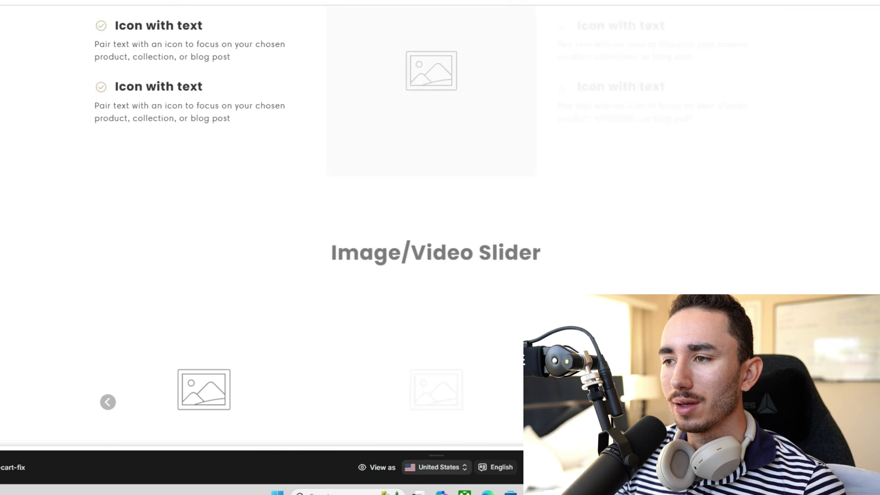
- Return to the Gloskin storefront page and review its header text, bundle bars, payment buttons, shipping timeline and Day 1/Day 7 gallery image
key(ctrl+w)
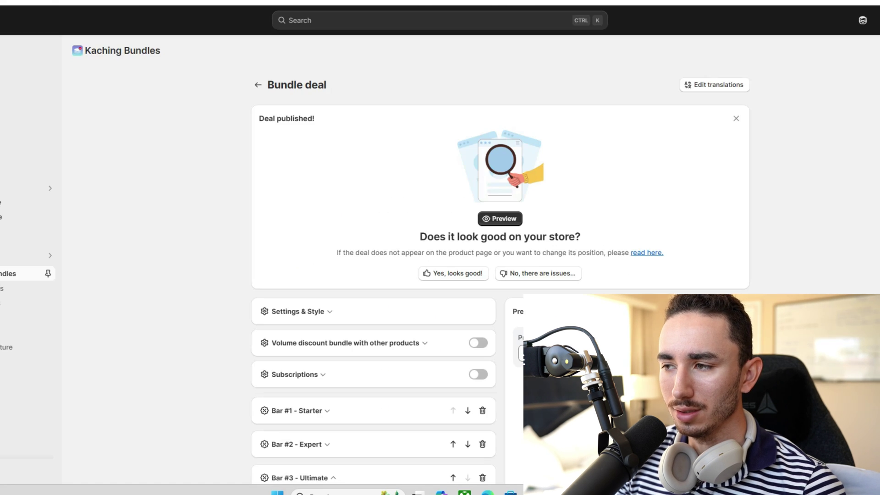
key(ctrl+w)
scroll(412, 257, up, 3)
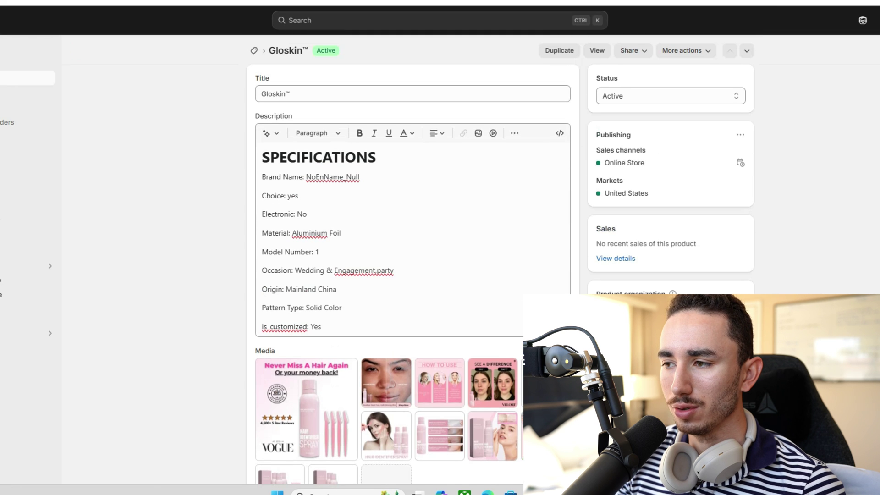
key(ctrl+w)
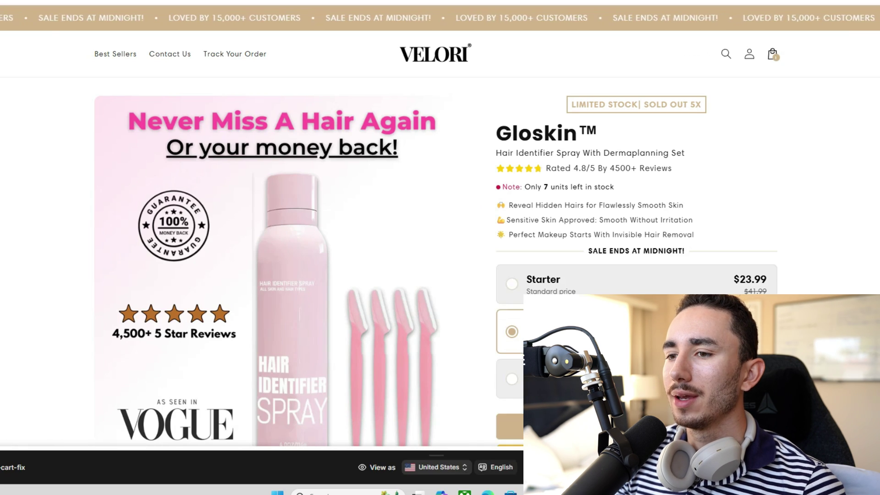
scroll(261, 229, down, 2)
scroll(262, 229, up, 2)
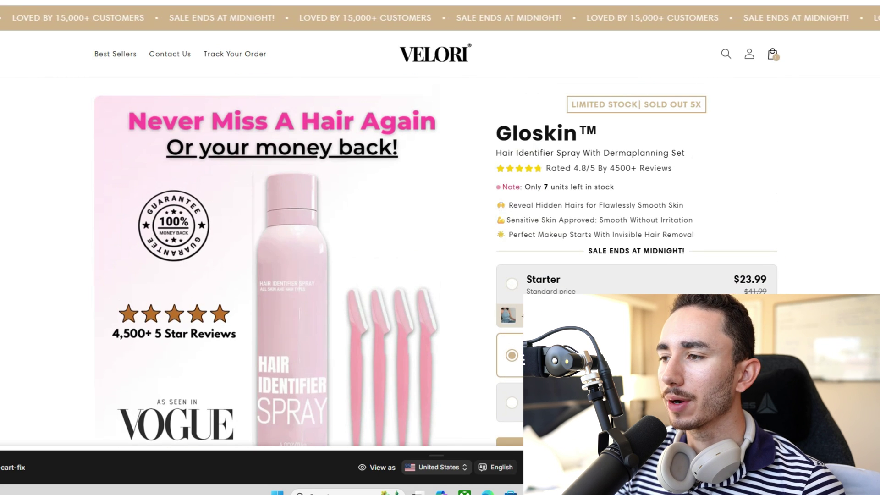
scroll(261, 229, down, 2)
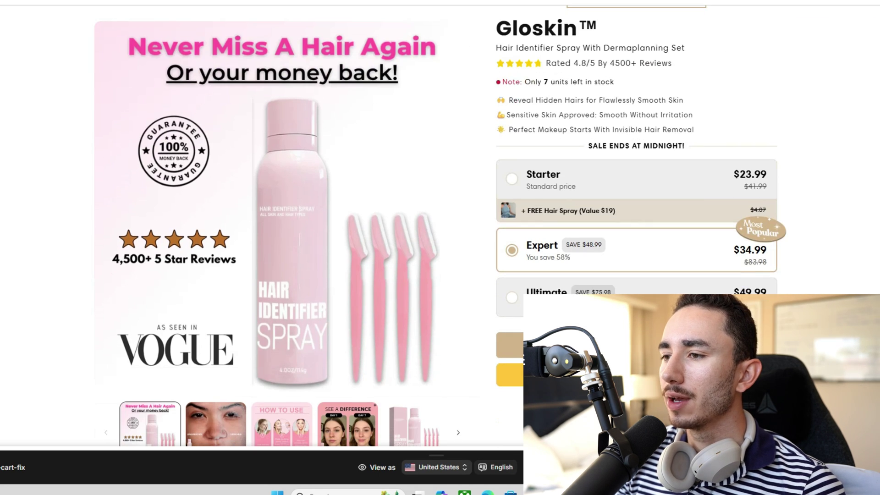
scroll(637, 206, down, 1)
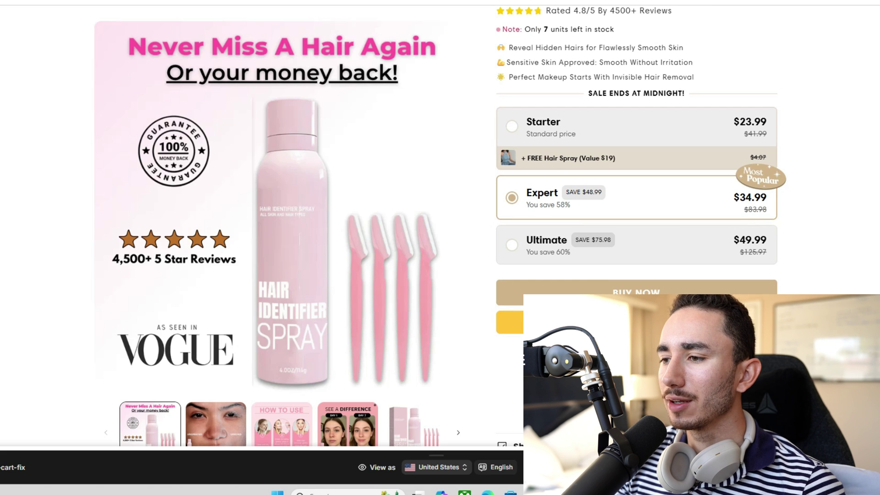
scroll(440, 229, down, 2)
scroll(440, 230, down, 3)
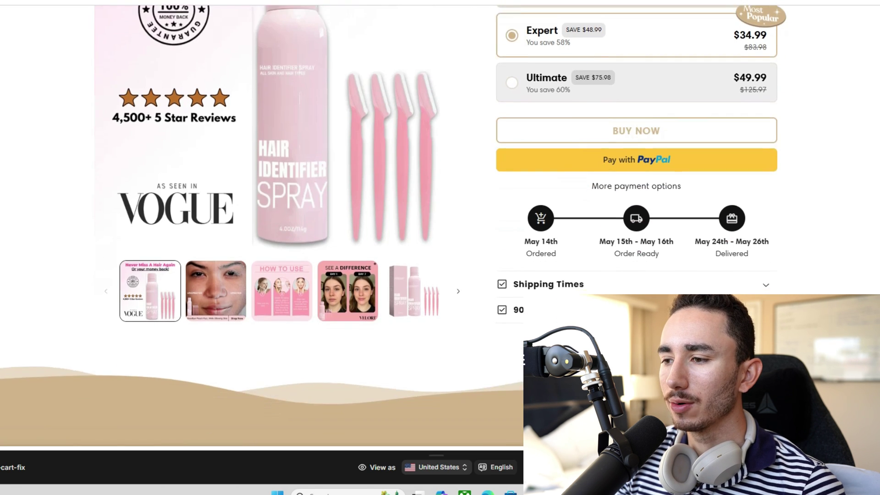
scroll(440, 229, up, 3)
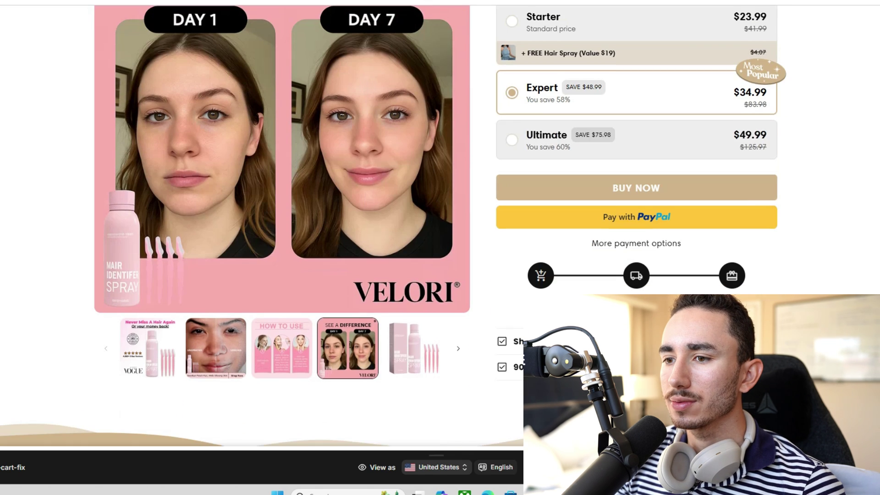
scroll(440, 229, up, 1)
- Review the Gloskin page's lower sections, from the hair removal text and benefits to the how-to-use, FAQ and reviews sections
scroll(440, 229, down, 20)
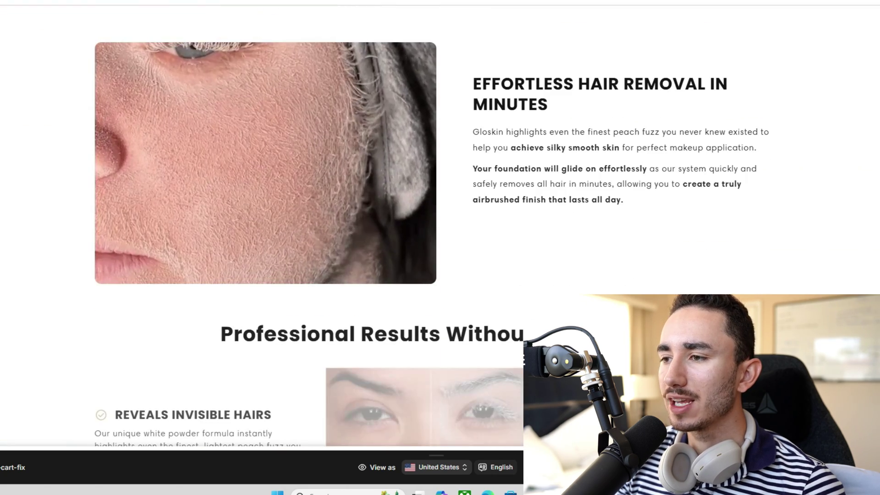
scroll(439, 230, down, 5)
scroll(440, 230, down, 13)
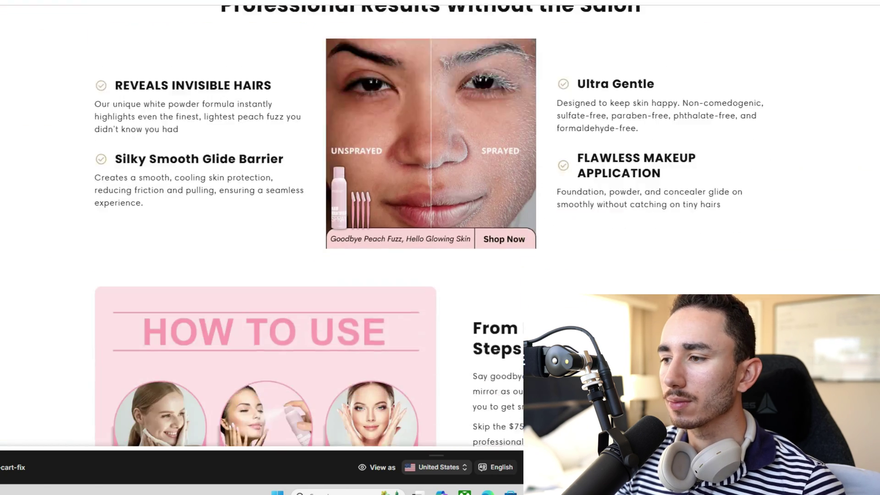
scroll(440, 229, down, 12)
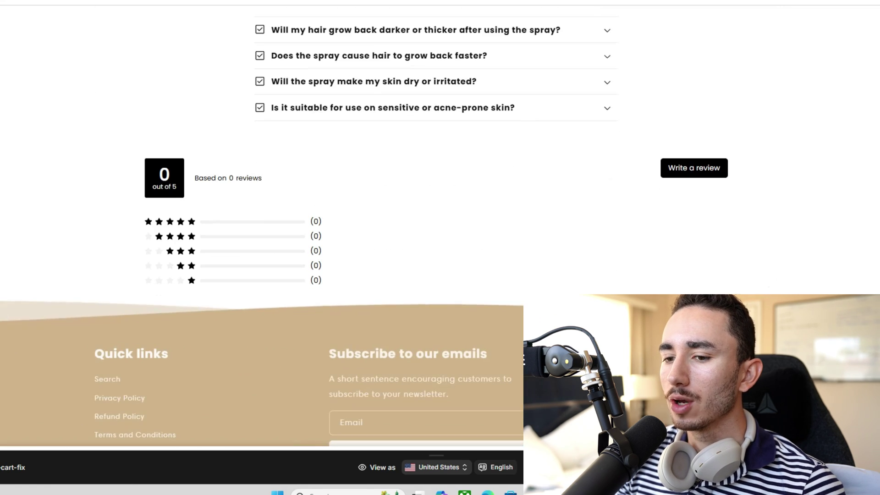
scroll(440, 229, up, 11)
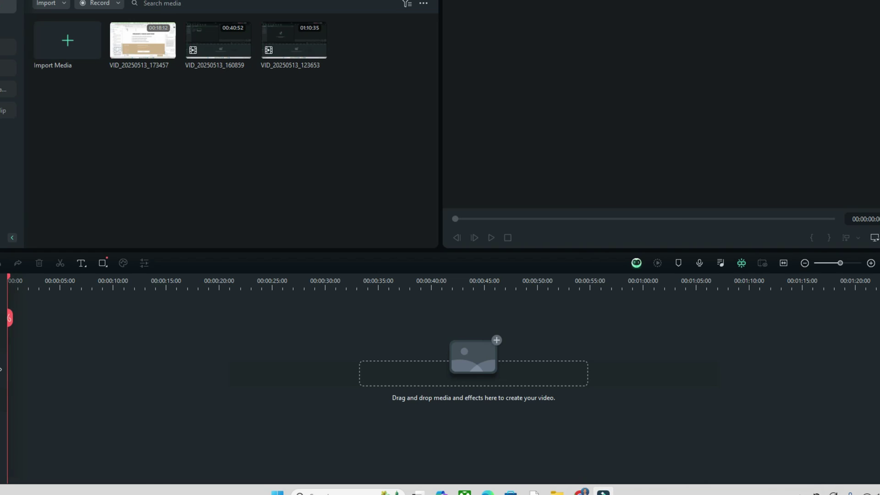
- Switch to the video editor and open its recording options
click(94, 4)
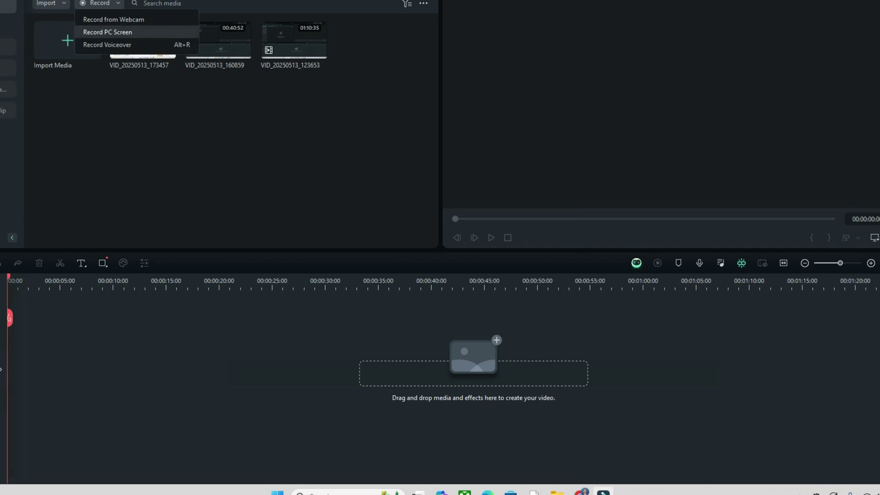